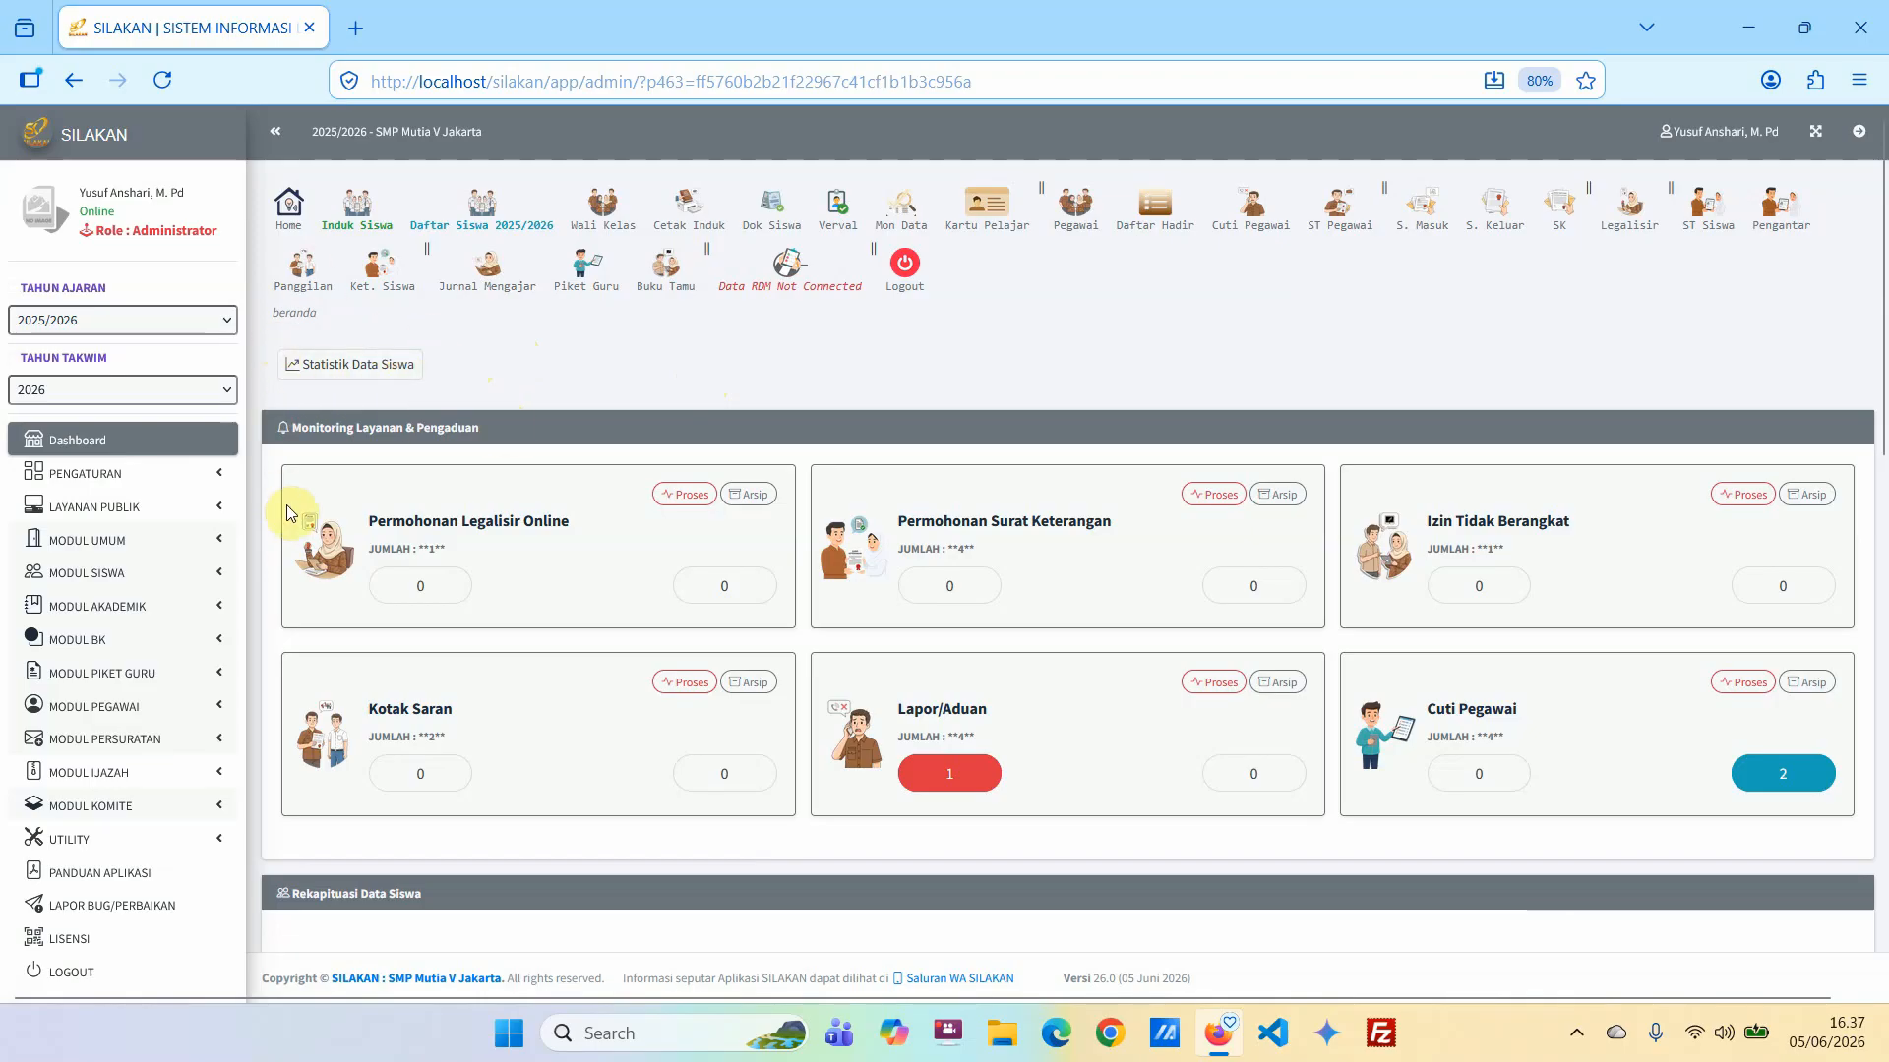
# Open the Tabel Mata Pelajaran page in the Buku Induk Siswa grade data and look through the subject list.
pyautogui.click(153, 582)
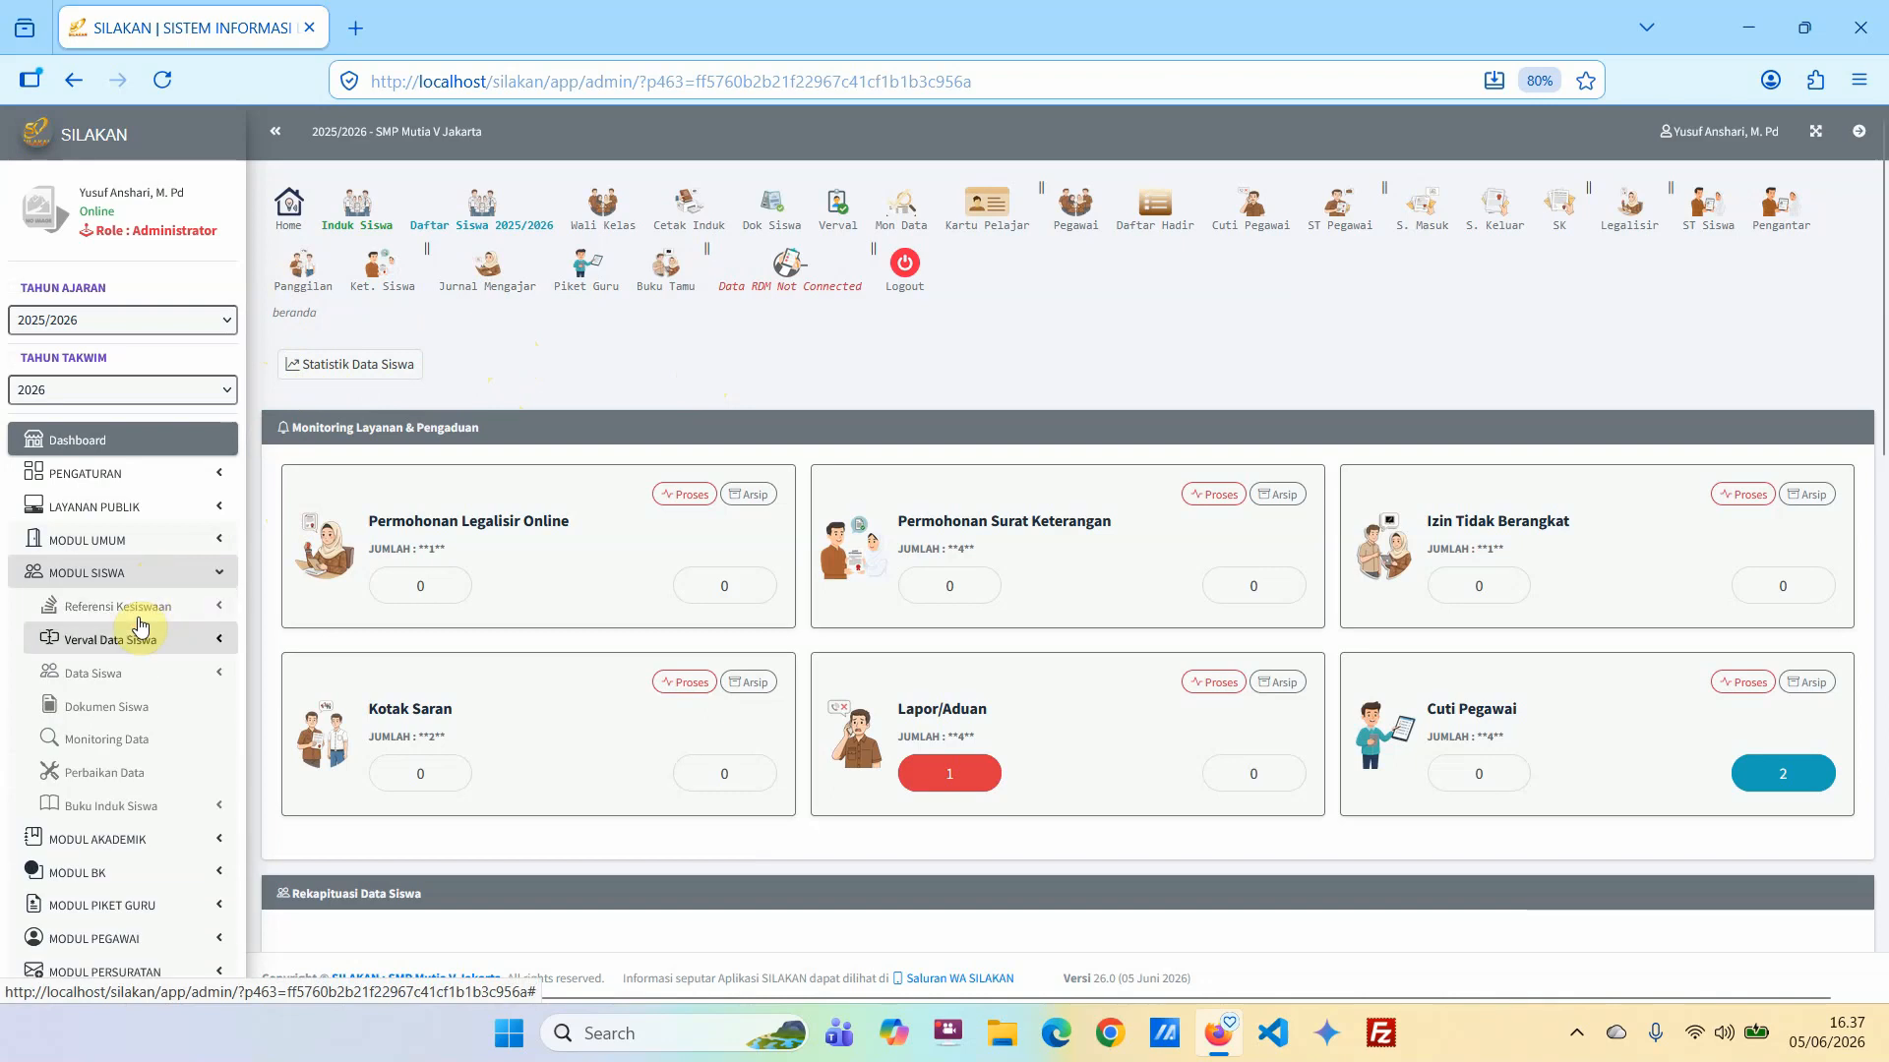
pyautogui.click(141, 812)
pyautogui.scroll(-3, 143, 817)
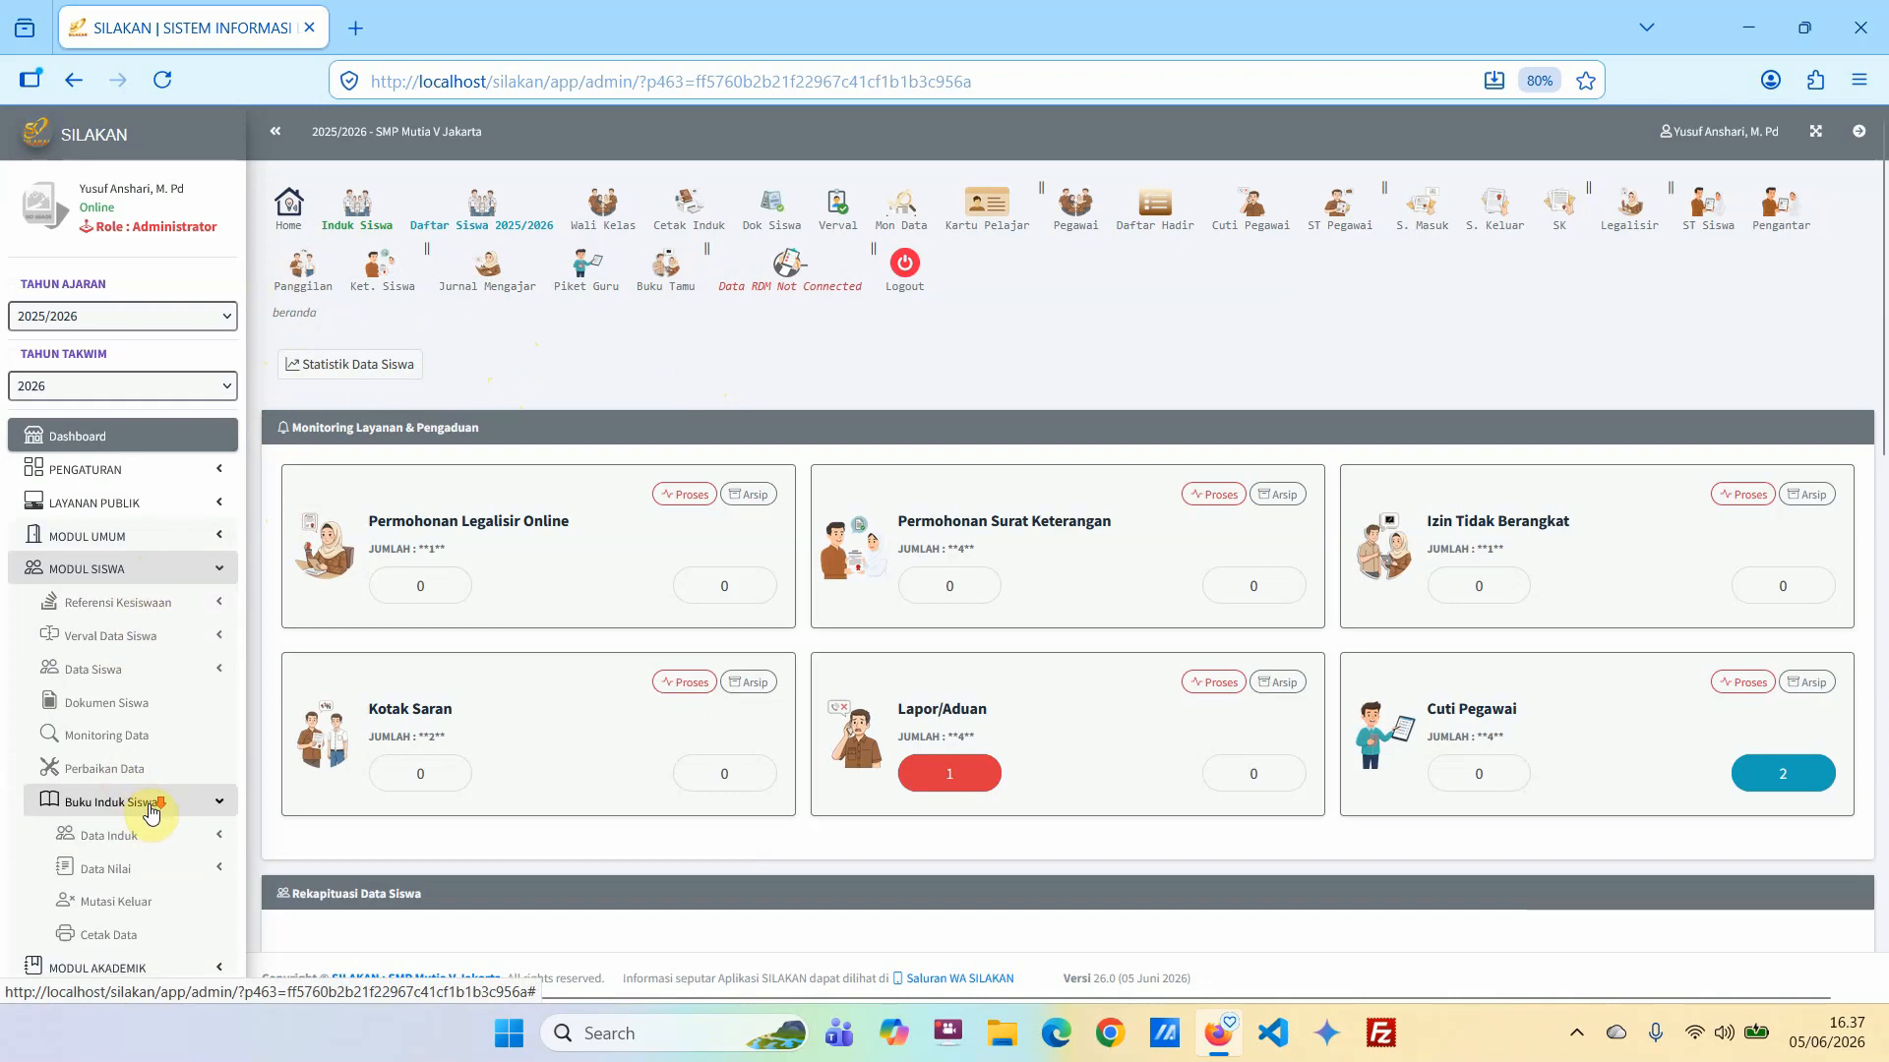
pyautogui.click(134, 596)
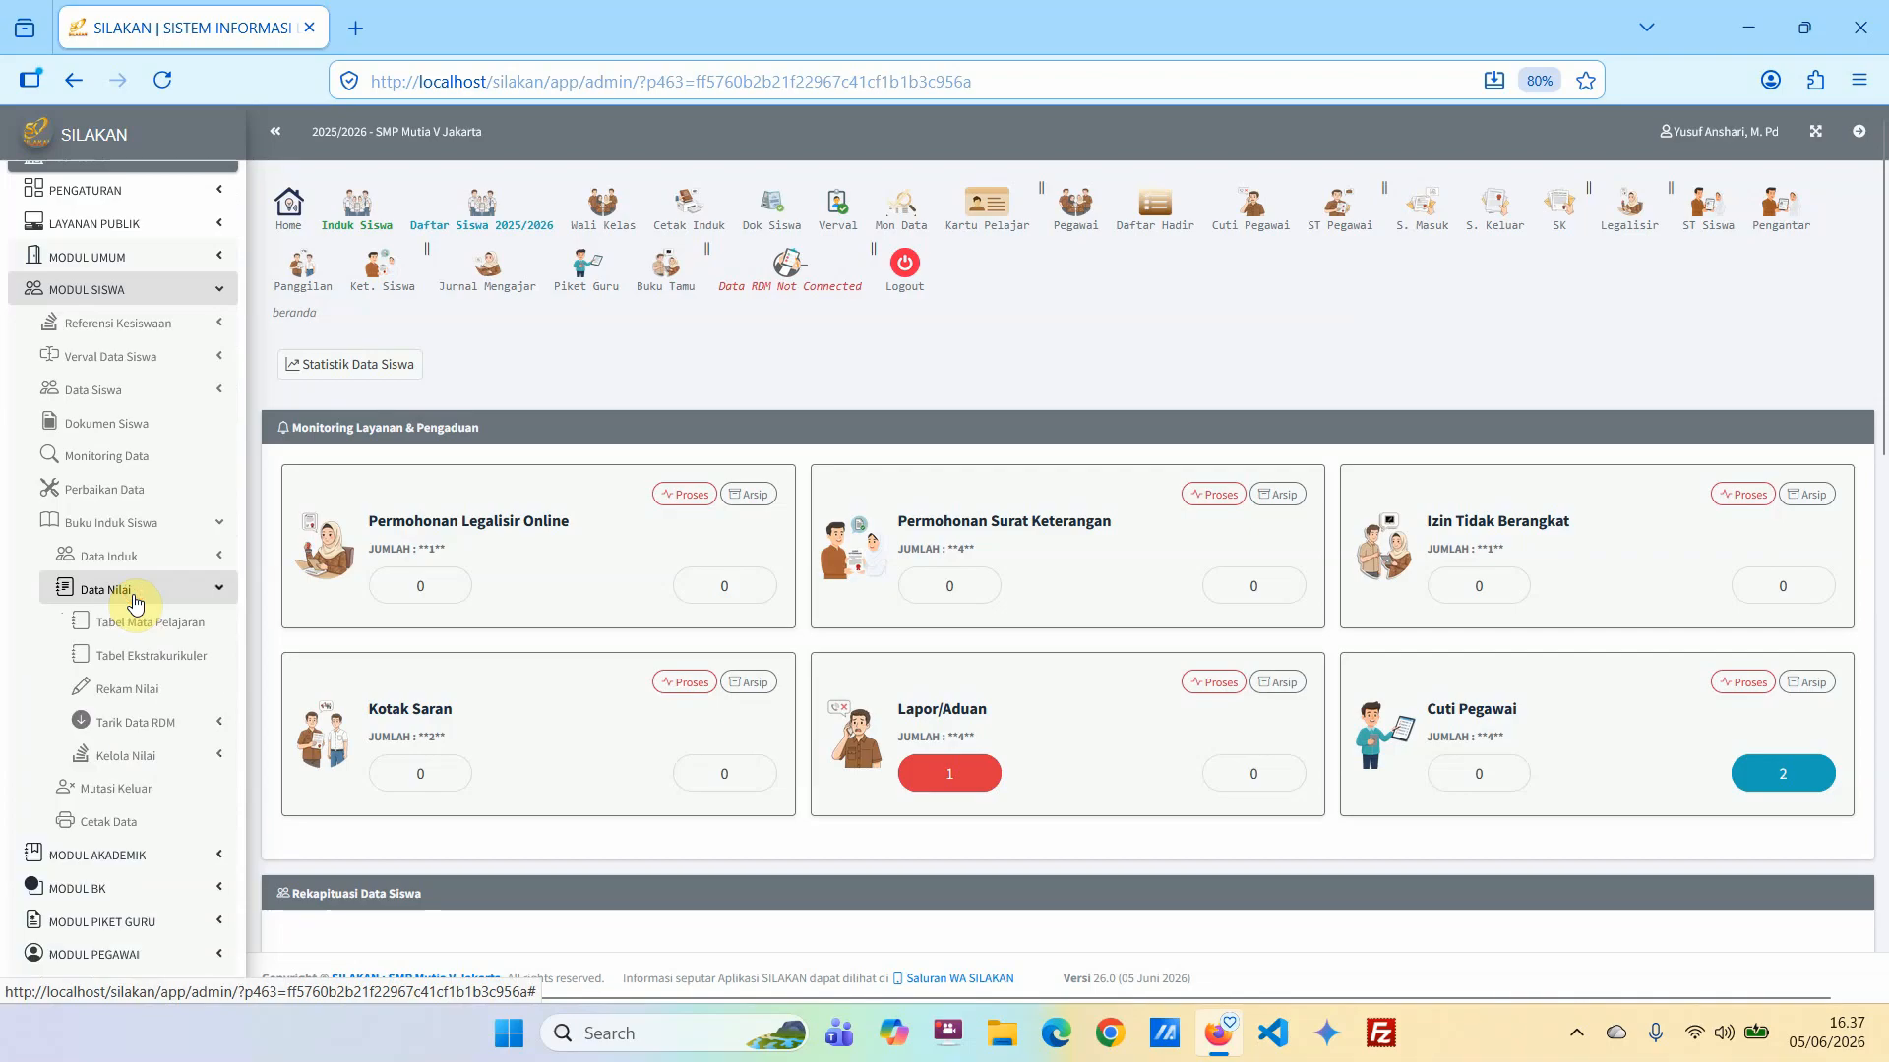
pyautogui.click(135, 598)
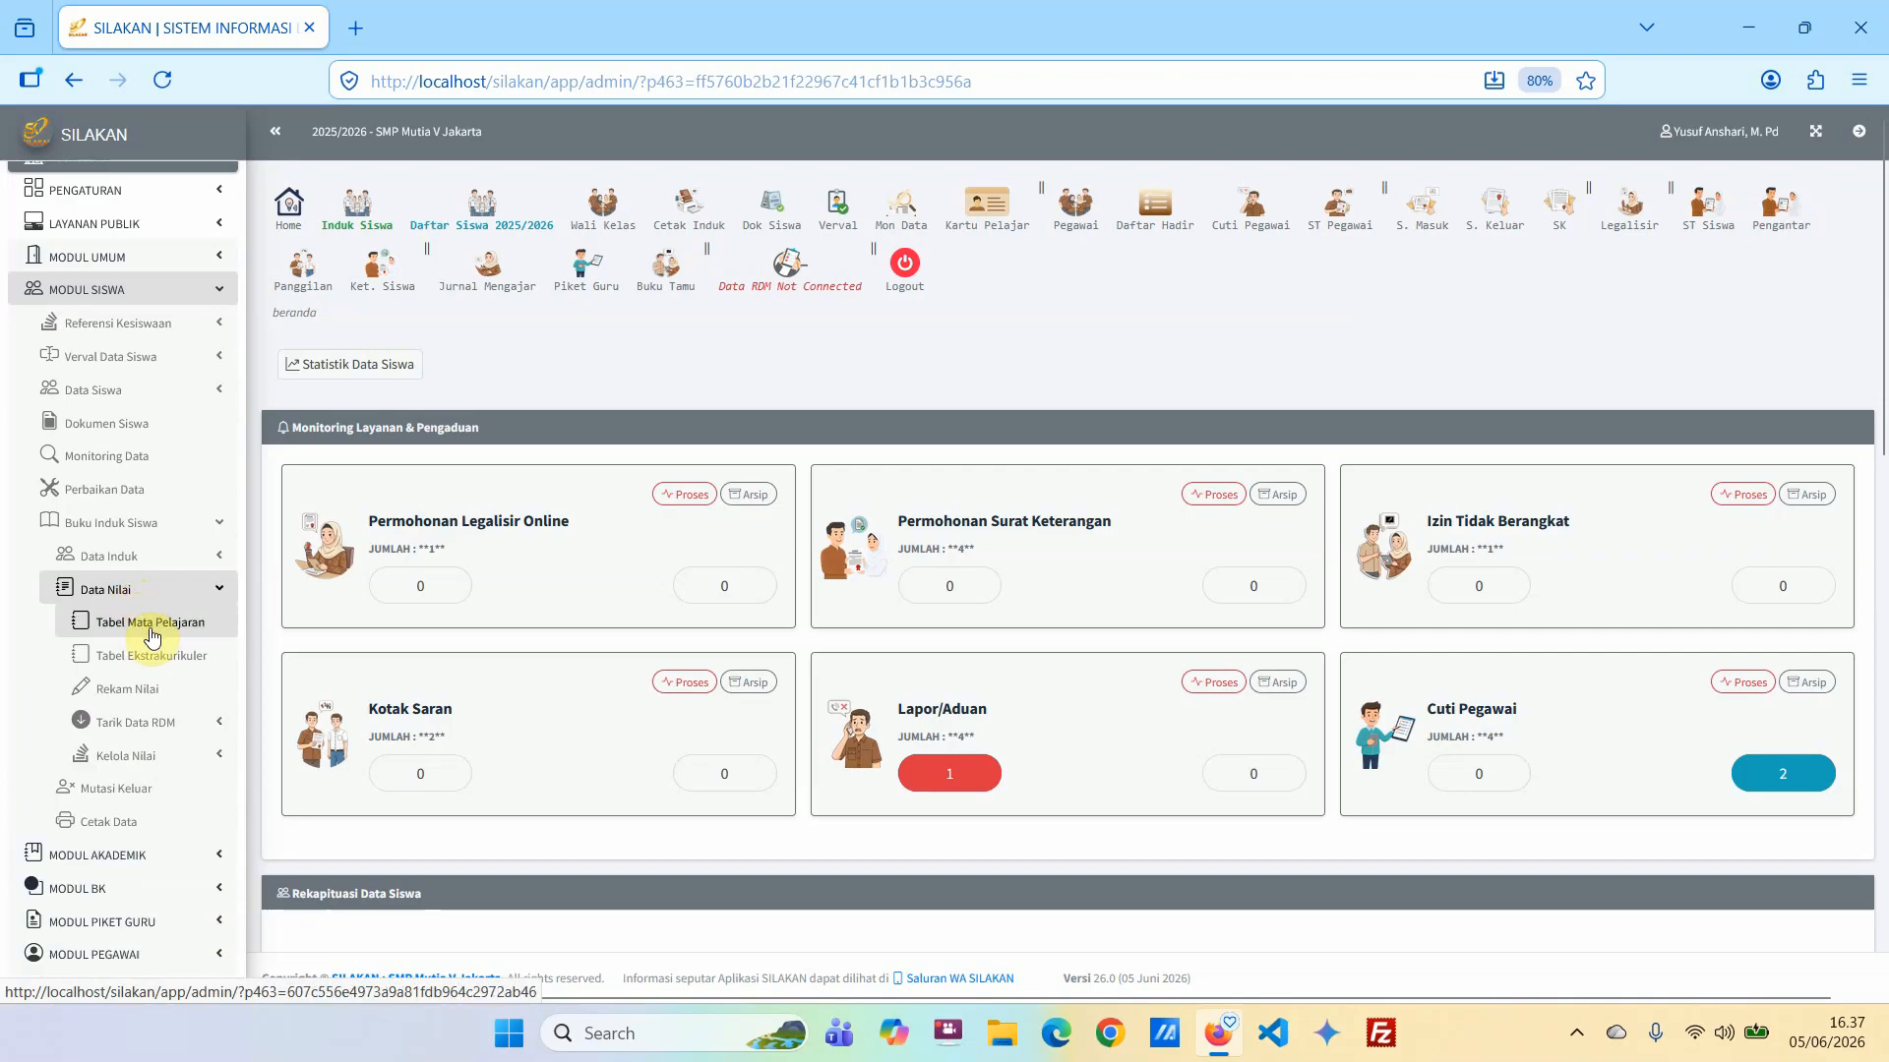
pyautogui.click(149, 631)
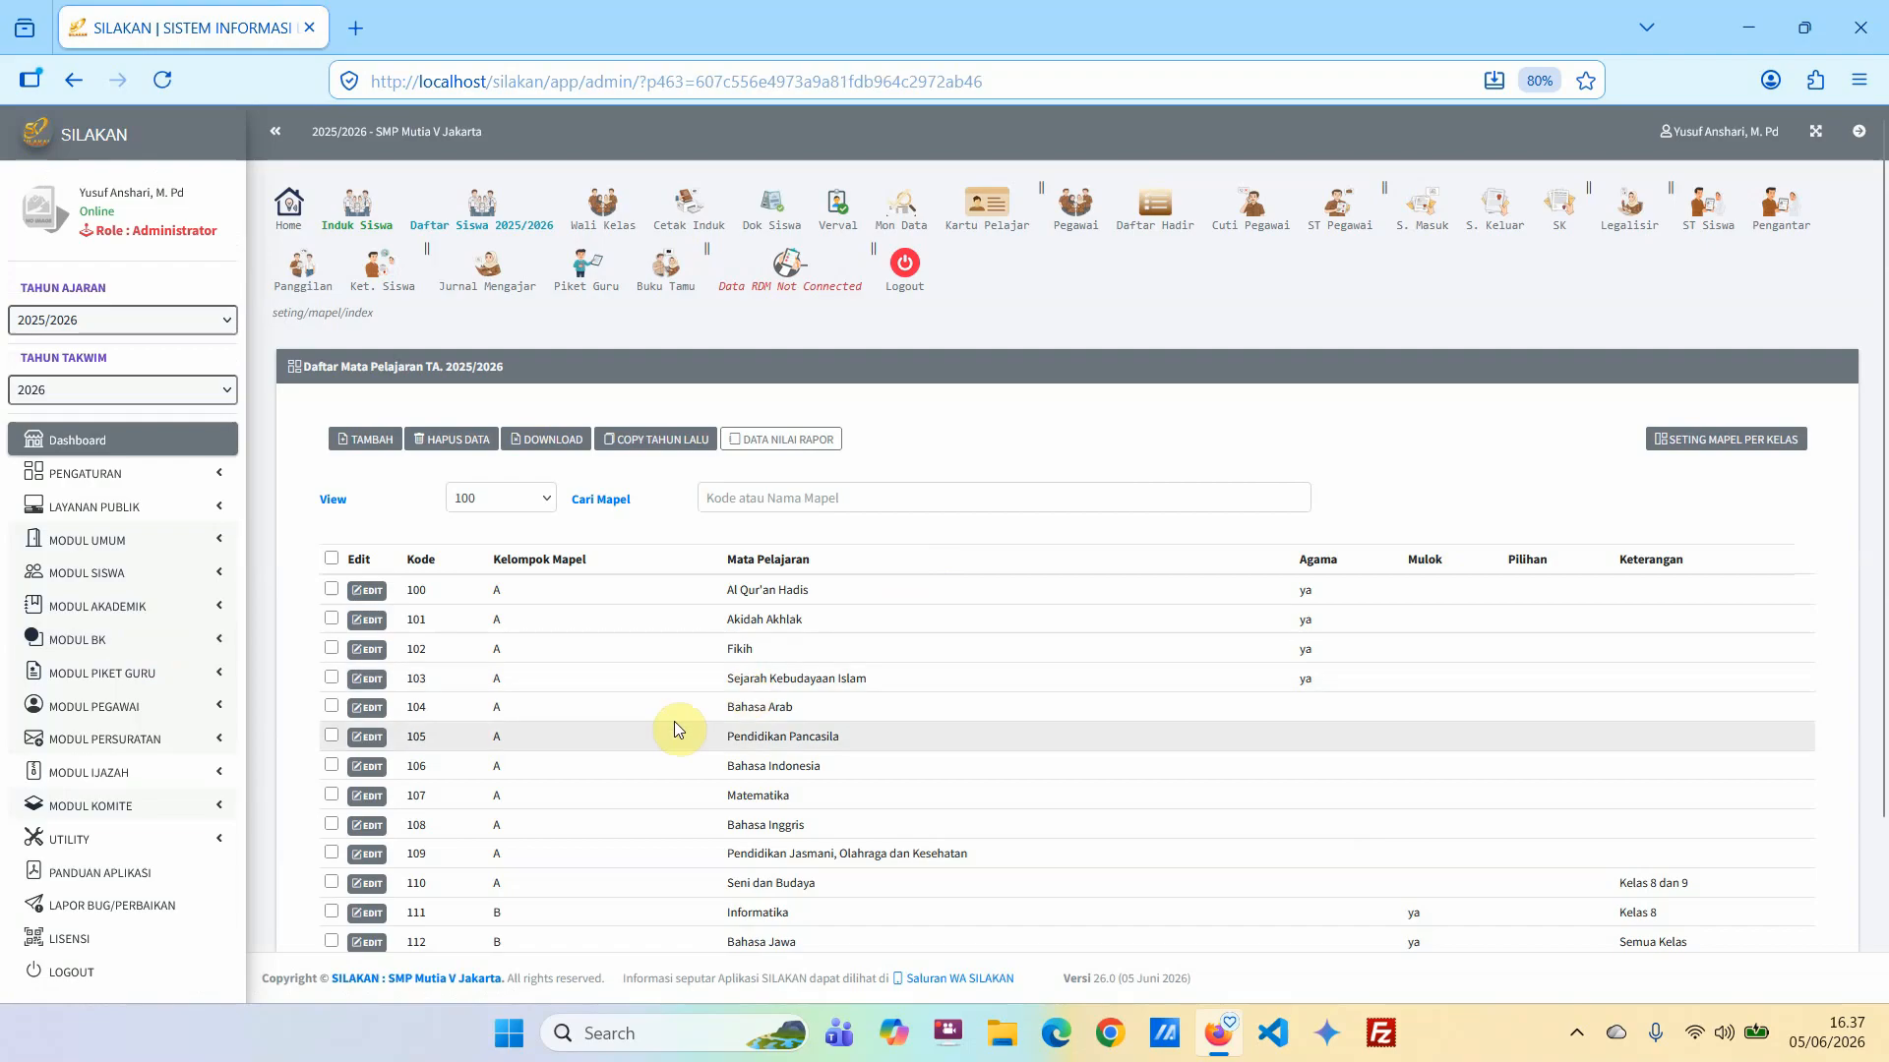
pyautogui.scroll(-2, 675, 728)
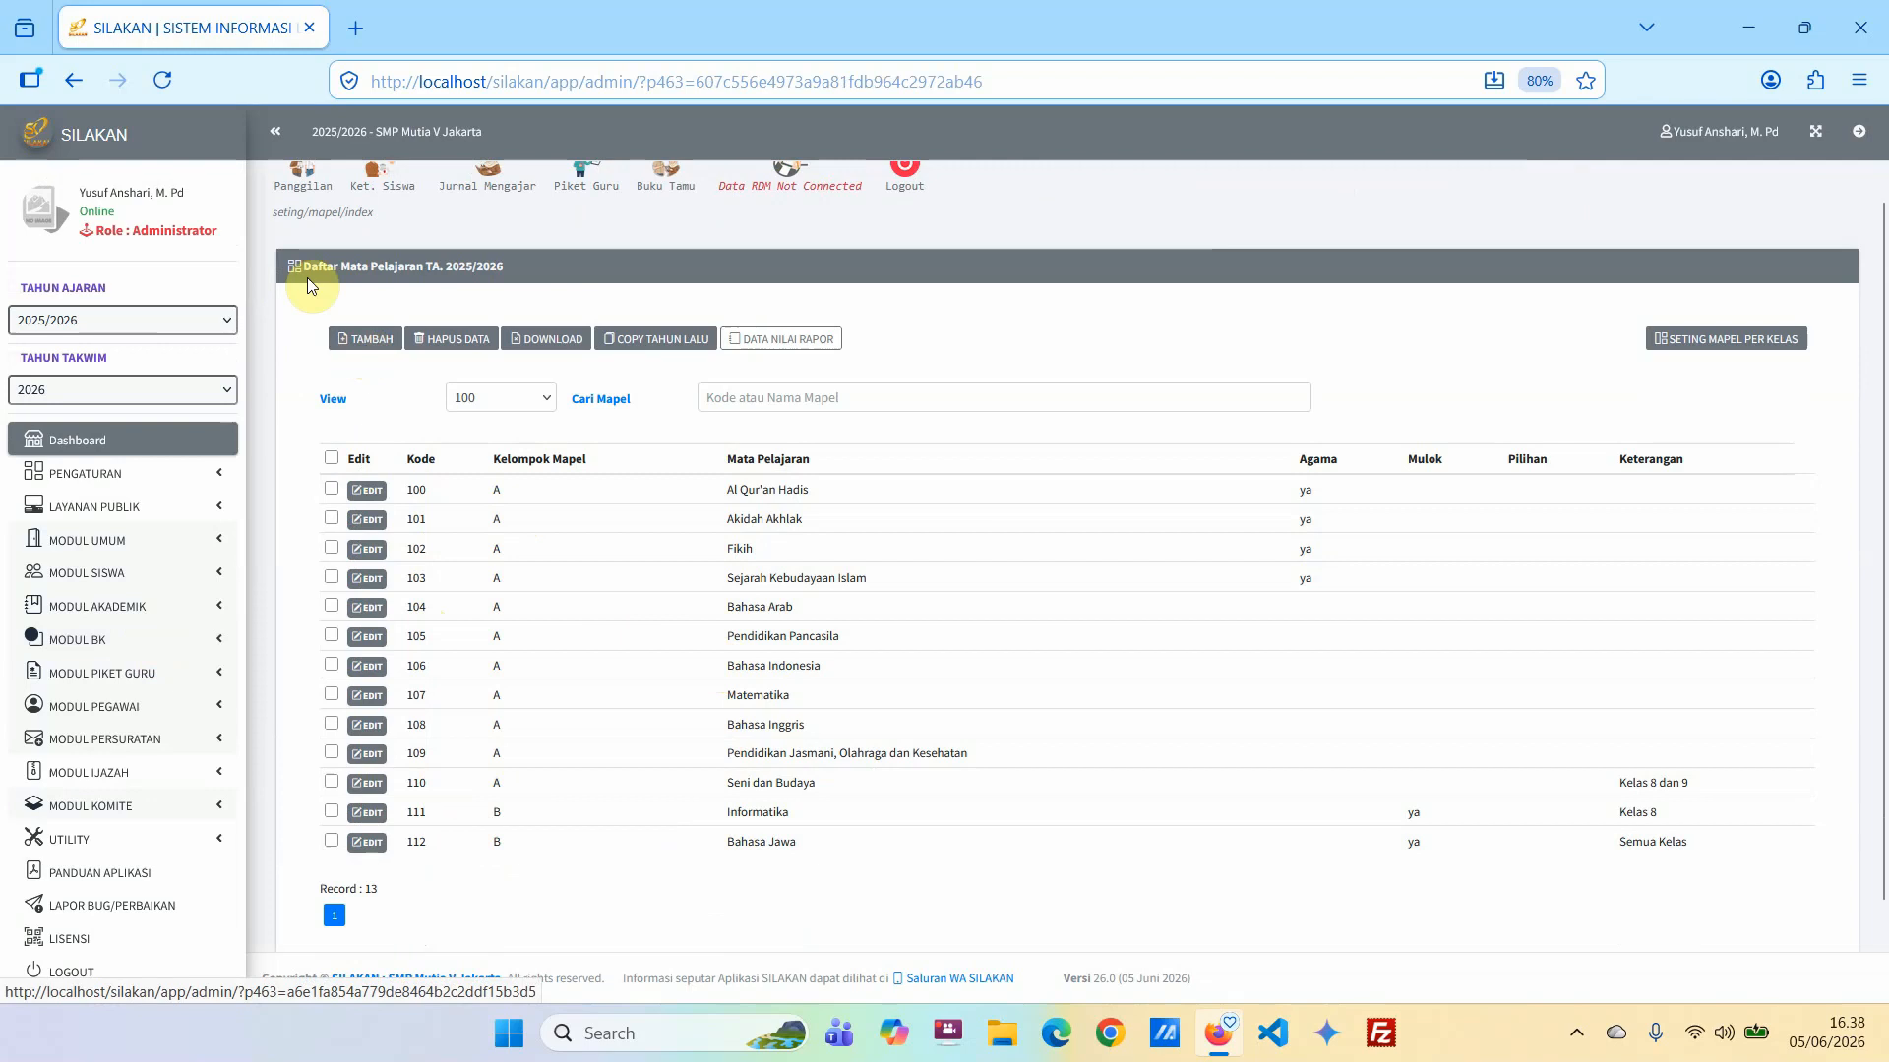
pyautogui.scroll(1, 787, 319)
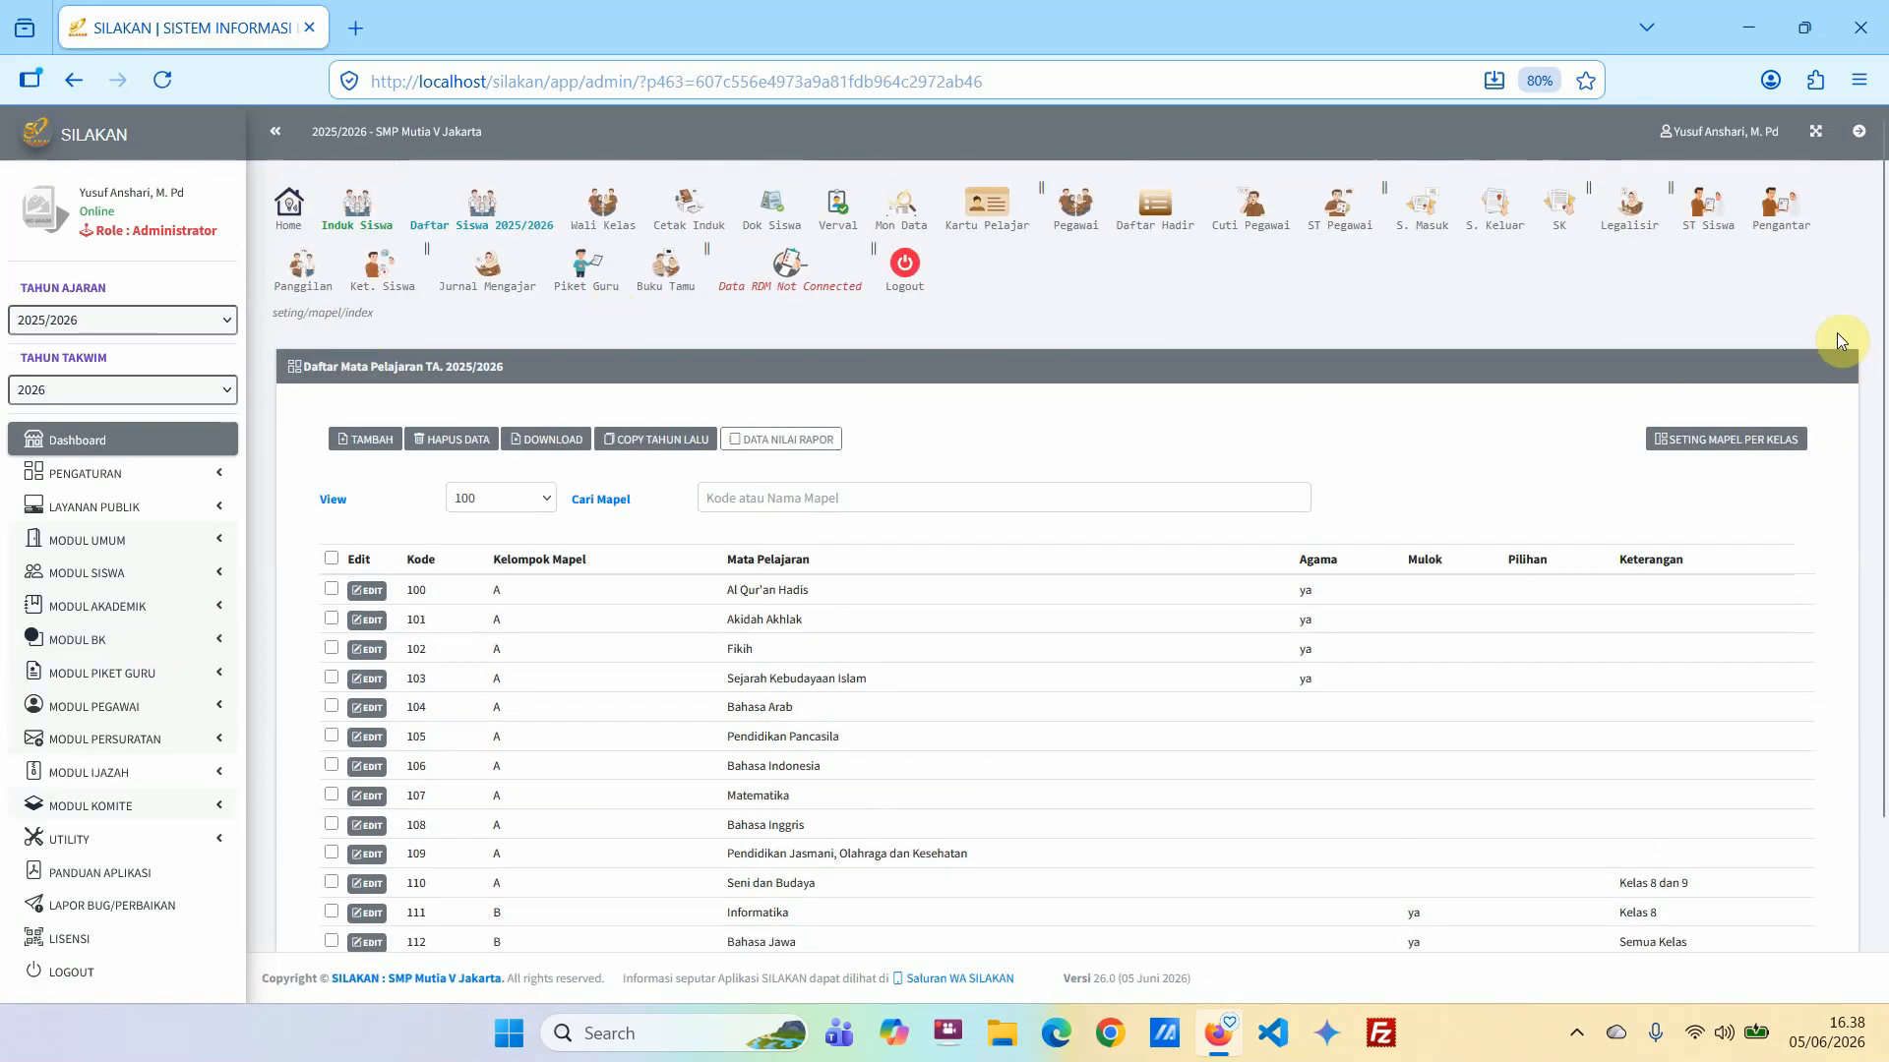
pyautogui.scroll(-2, 1854, 522)
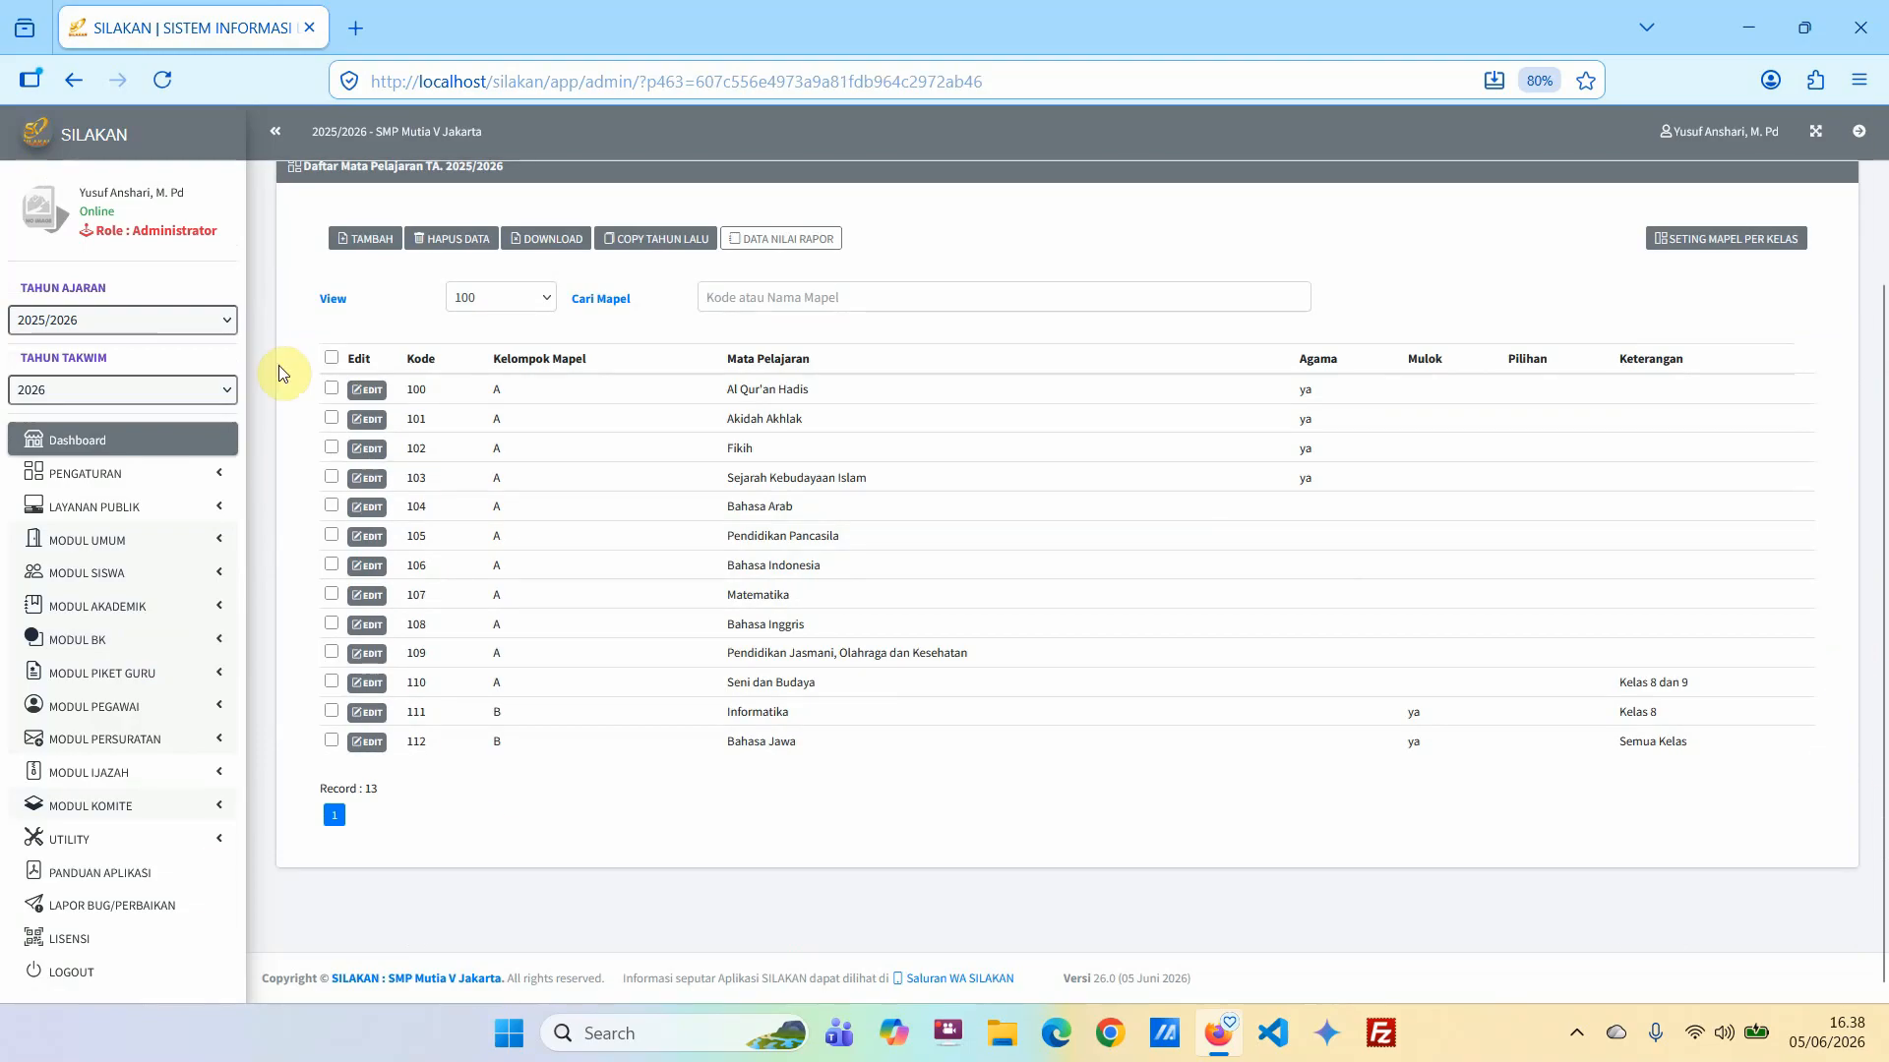
pyautogui.scroll(1, 283, 350)
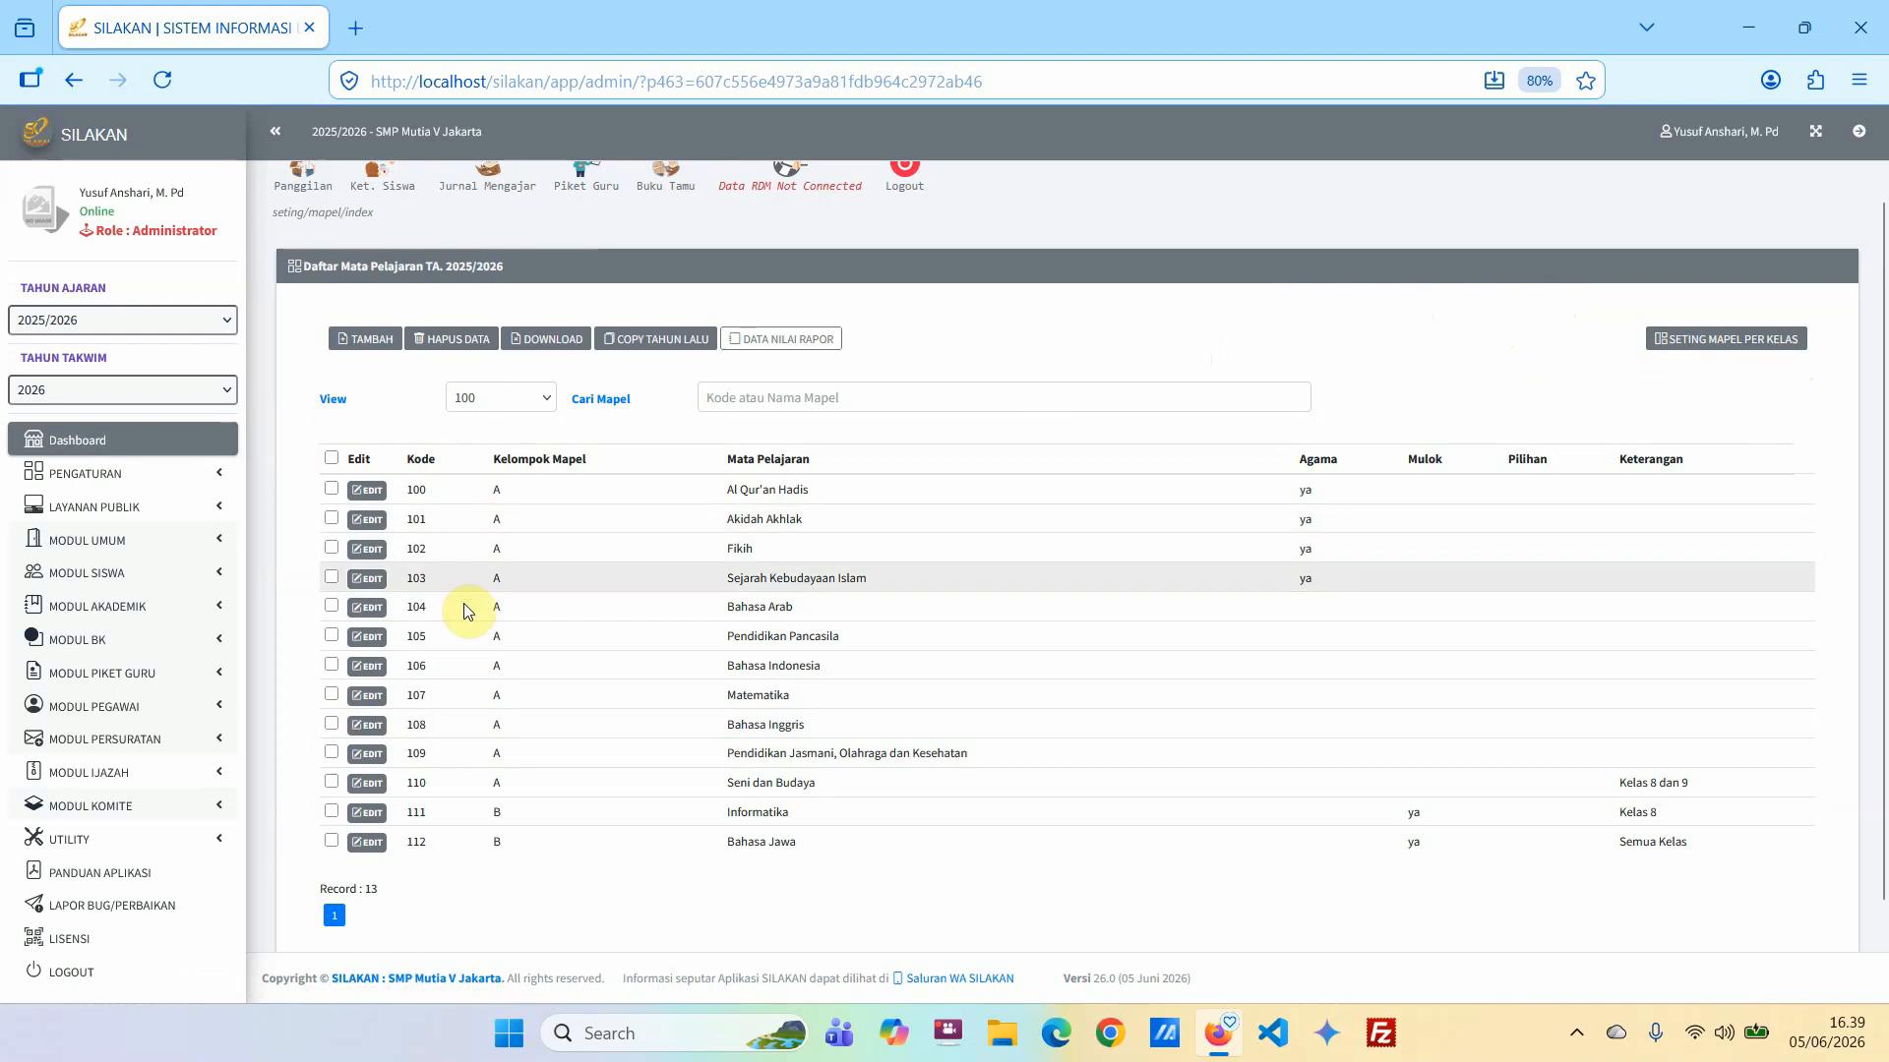
# Start a new subject with code 113 and name it "Matematika Tingkat lanjut".
pyautogui.click(366, 346)
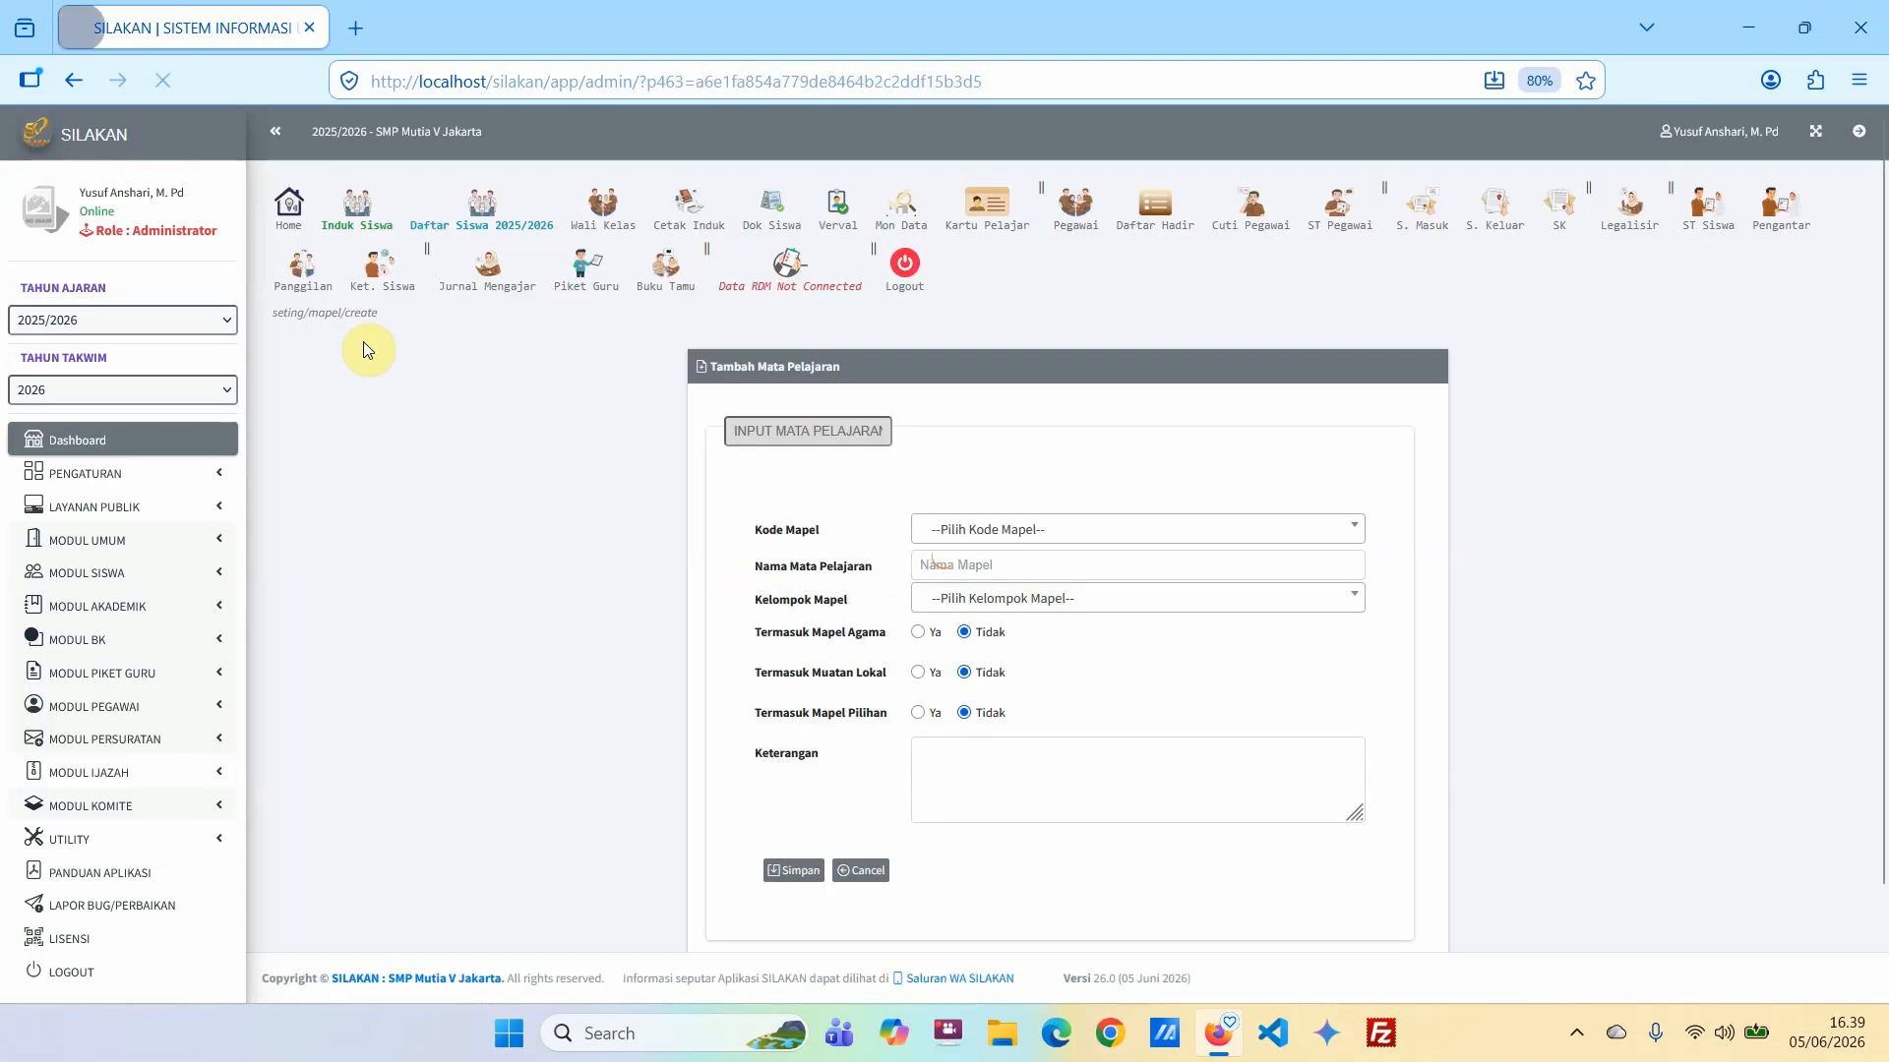
pyautogui.click(1046, 532)
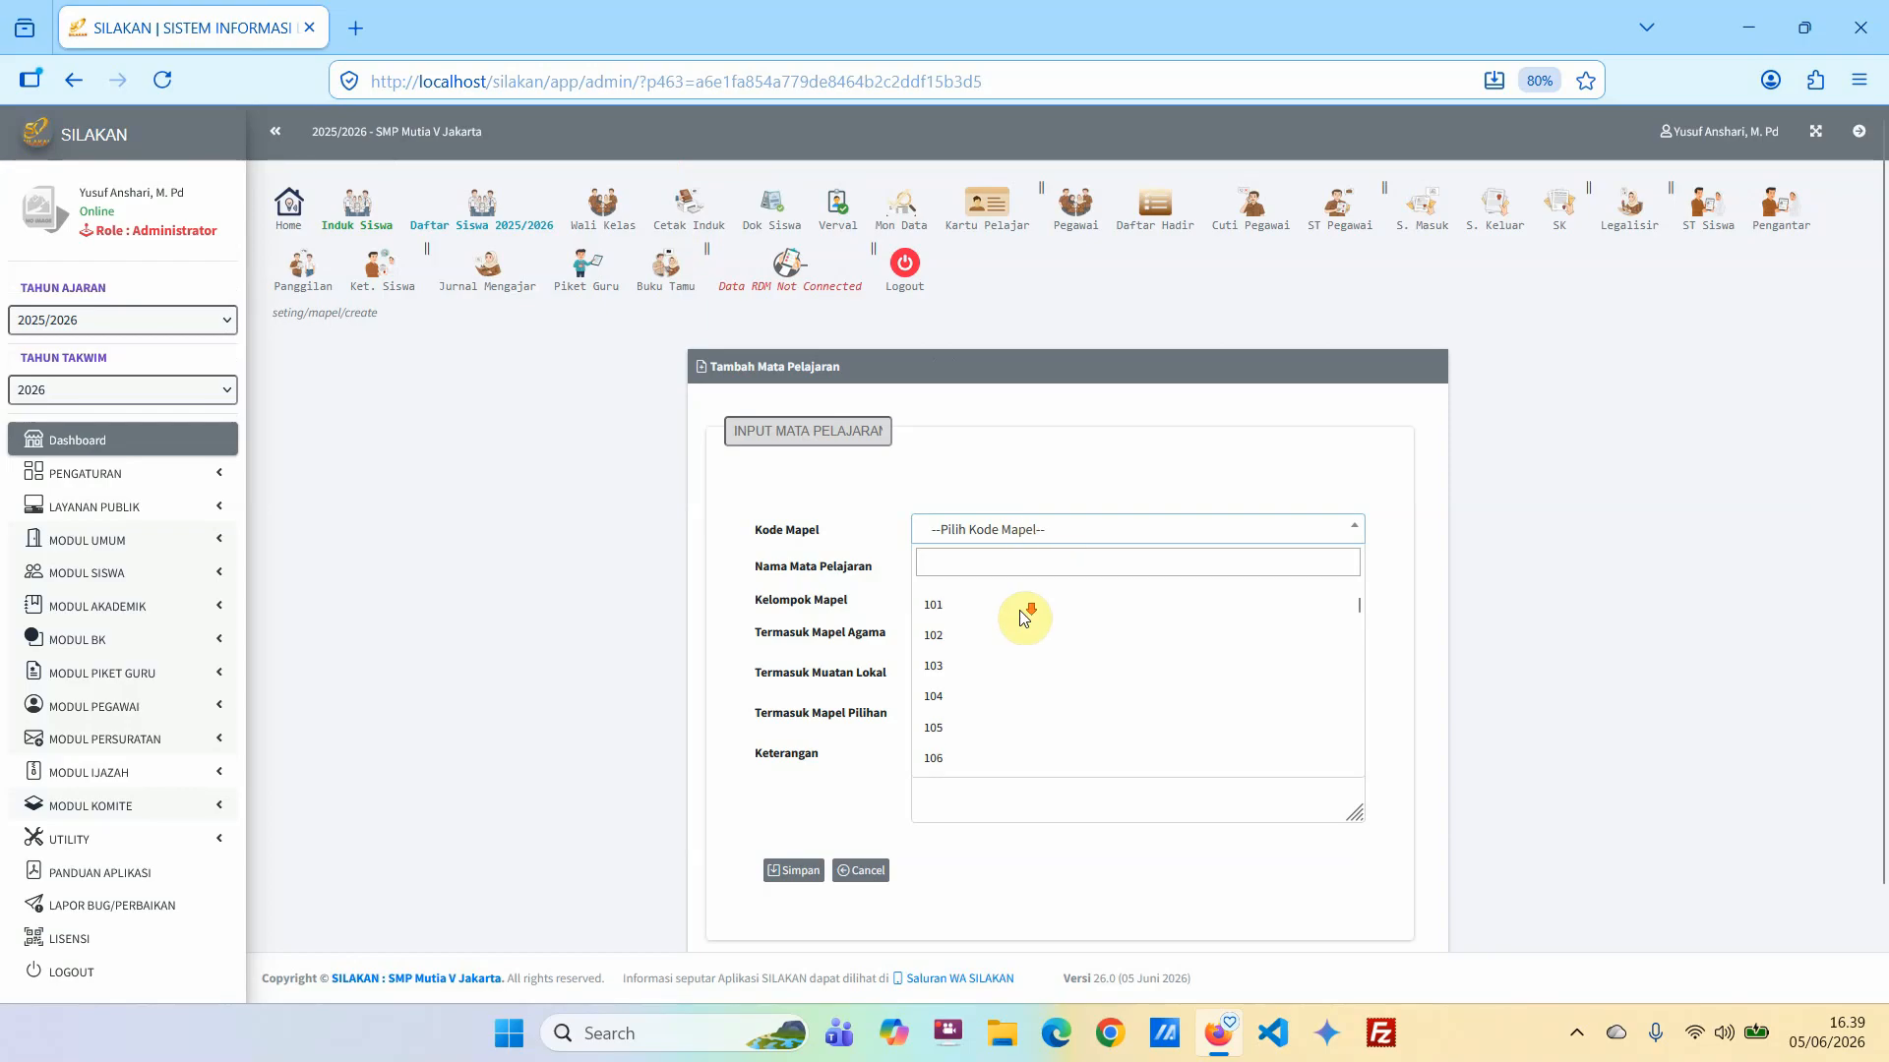
pyautogui.scroll(-2, 1020, 615)
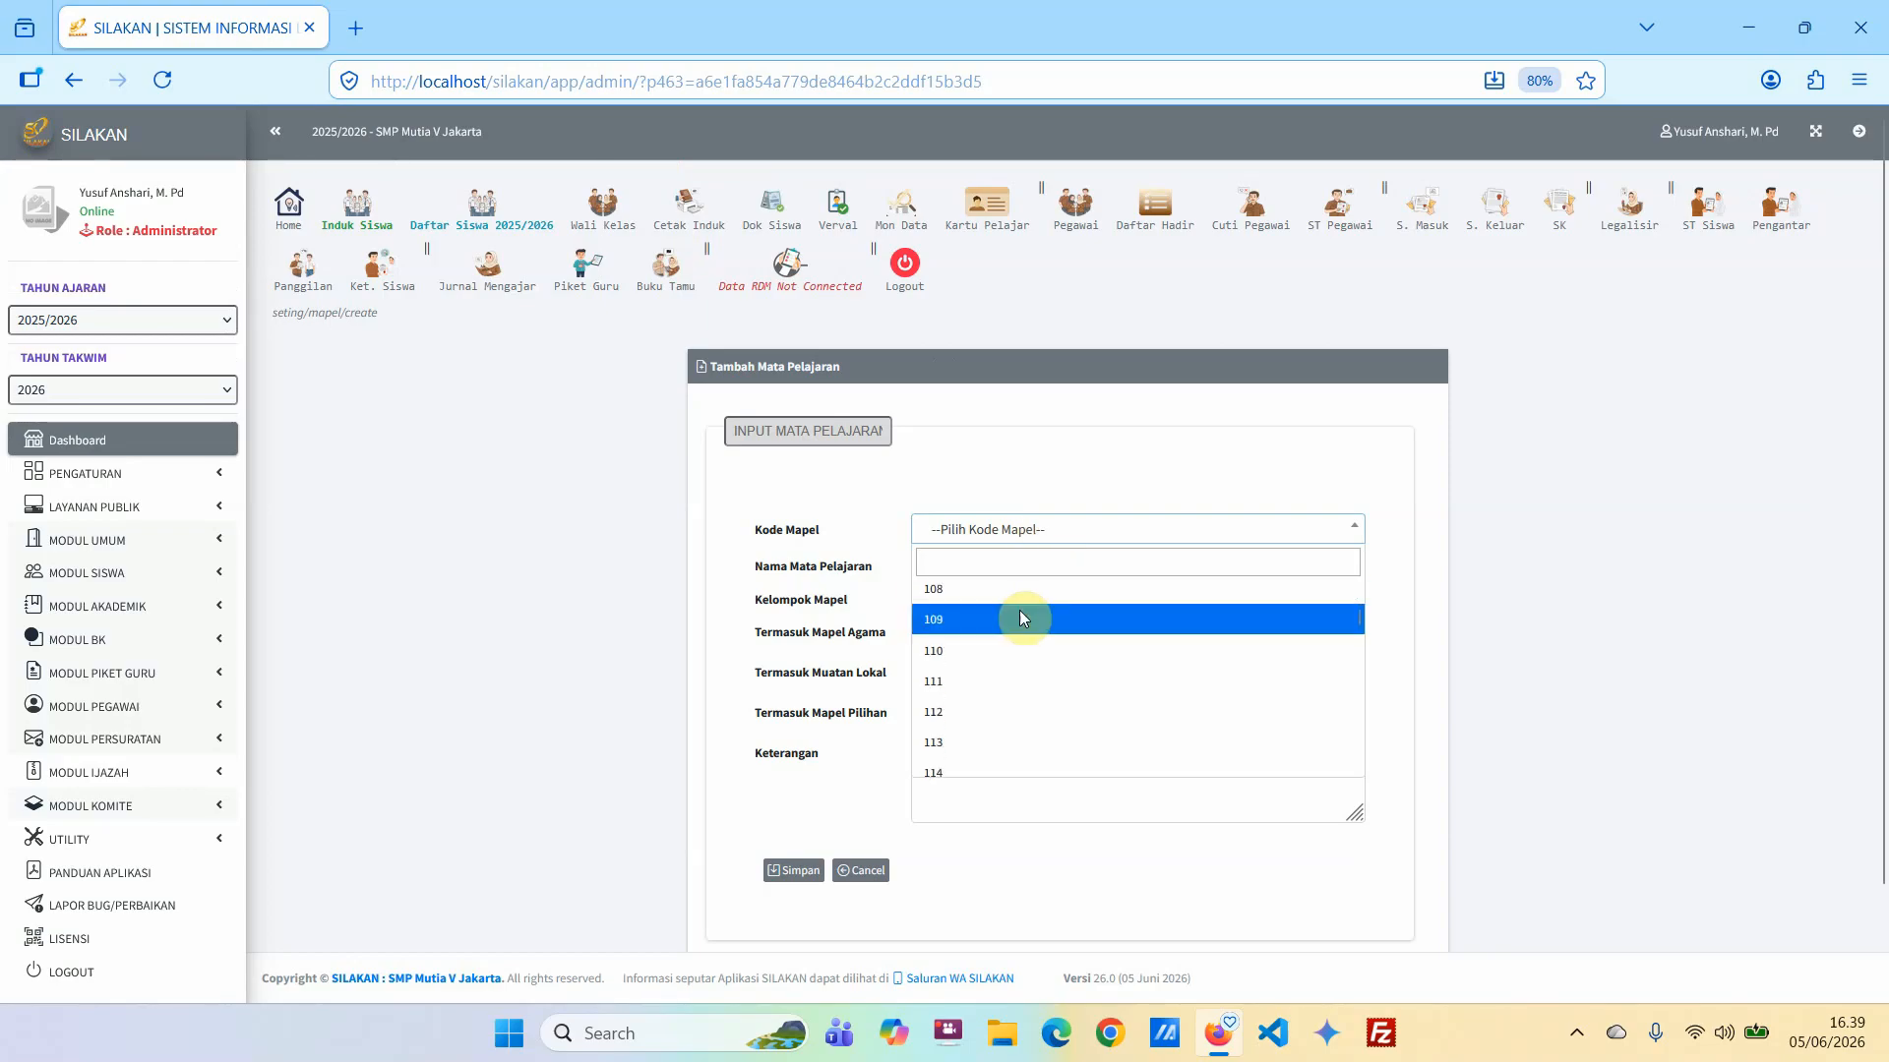
pyautogui.click(973, 744)
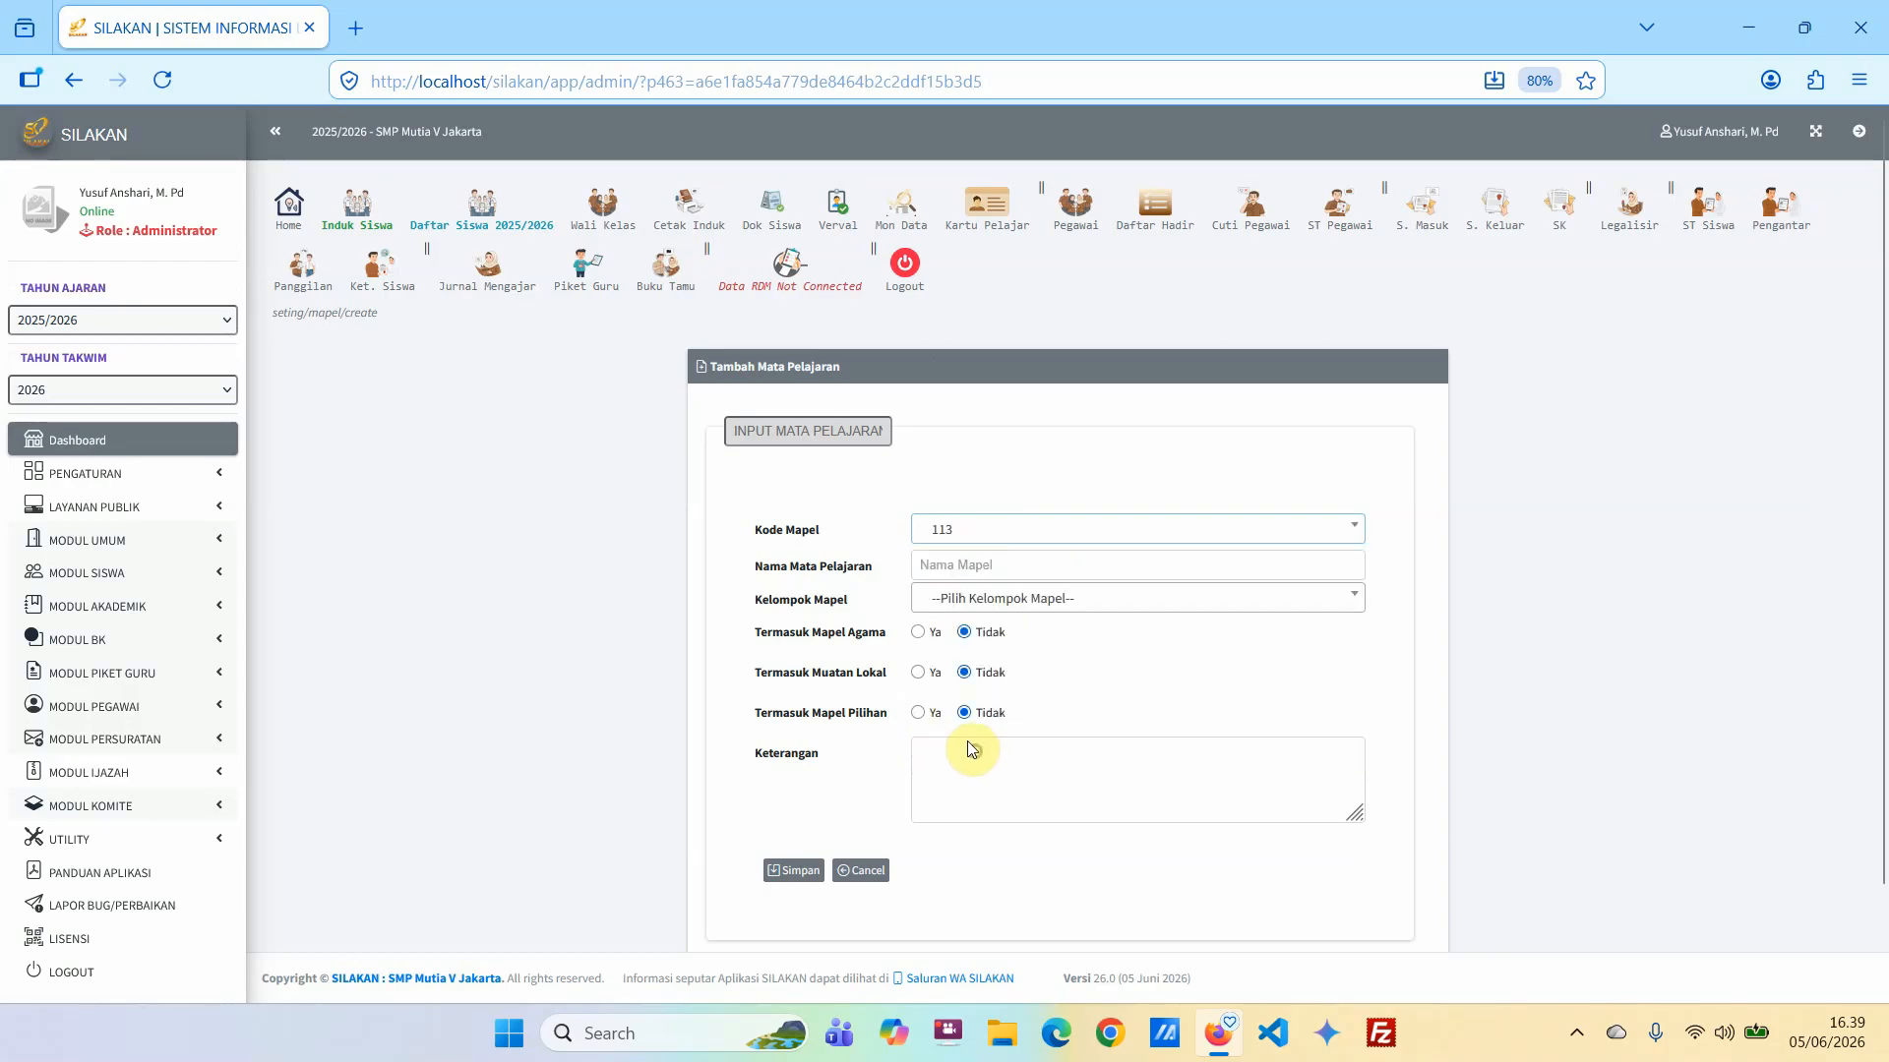
pyautogui.click(984, 568)
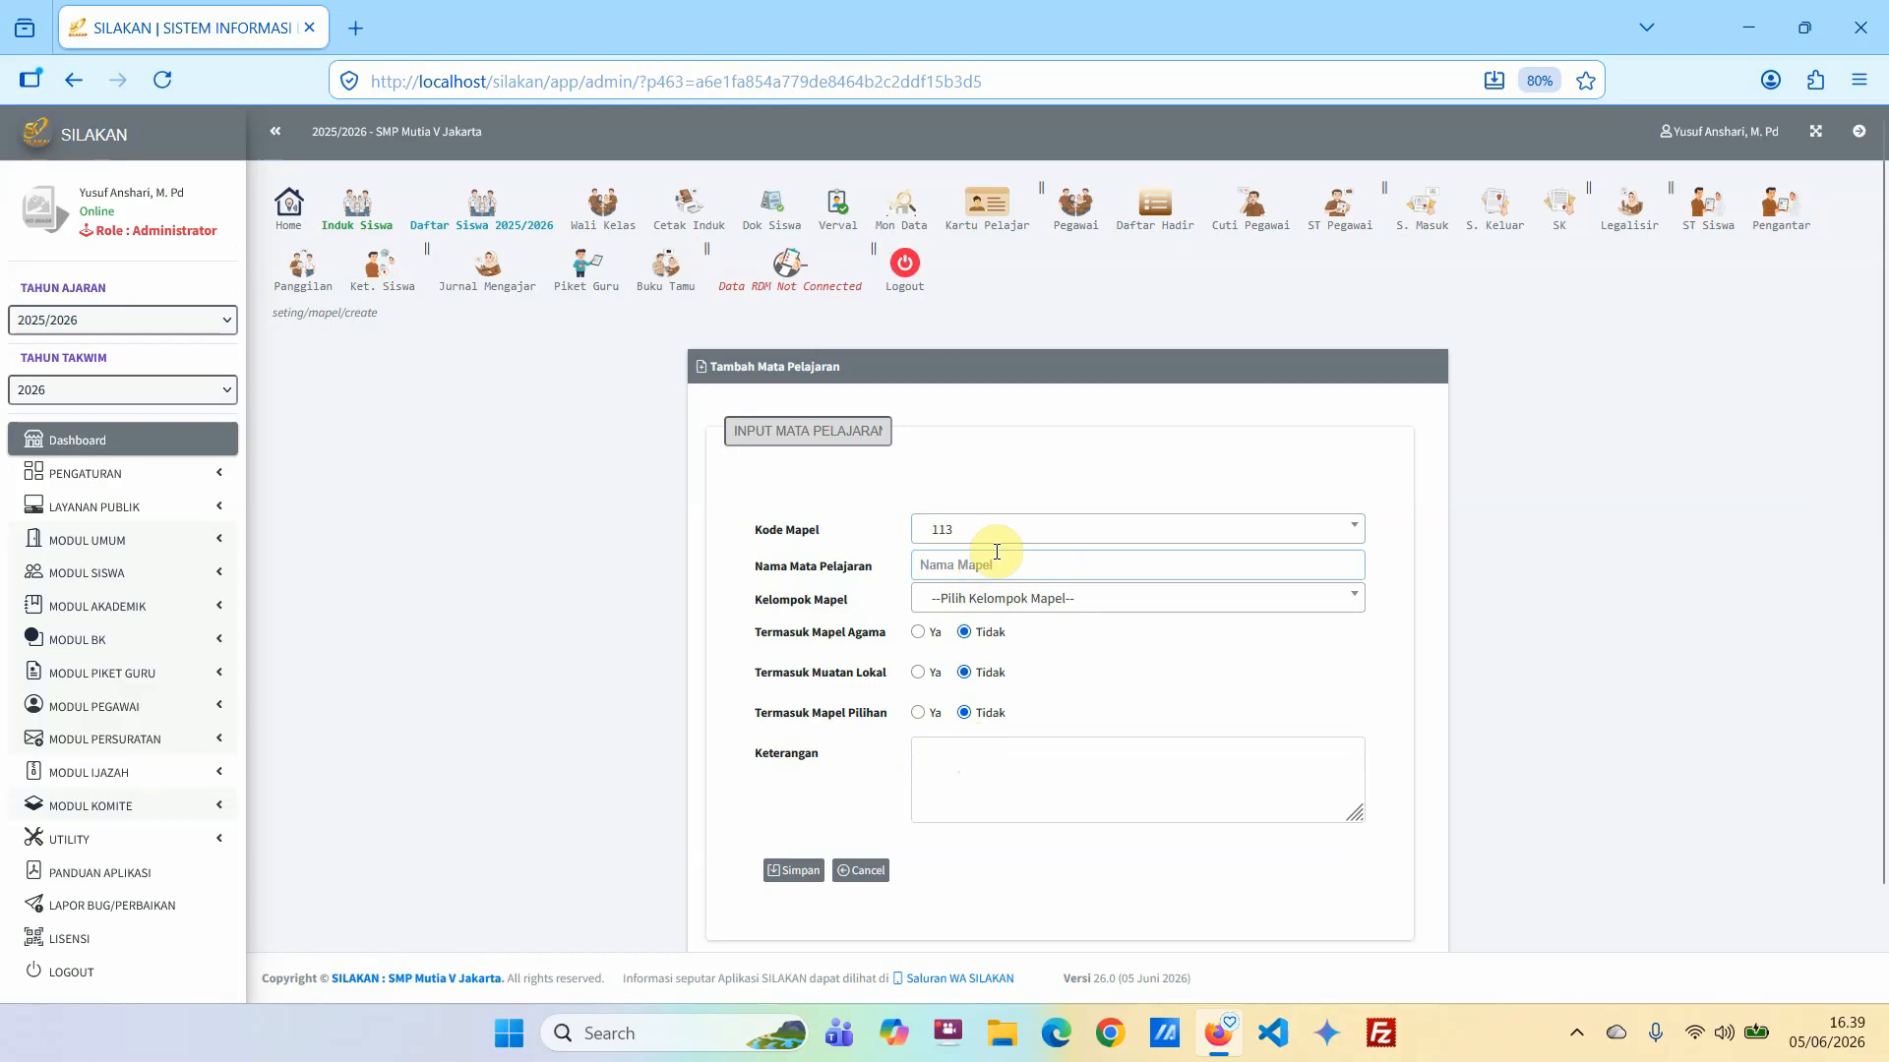
pyautogui.write('Matet')
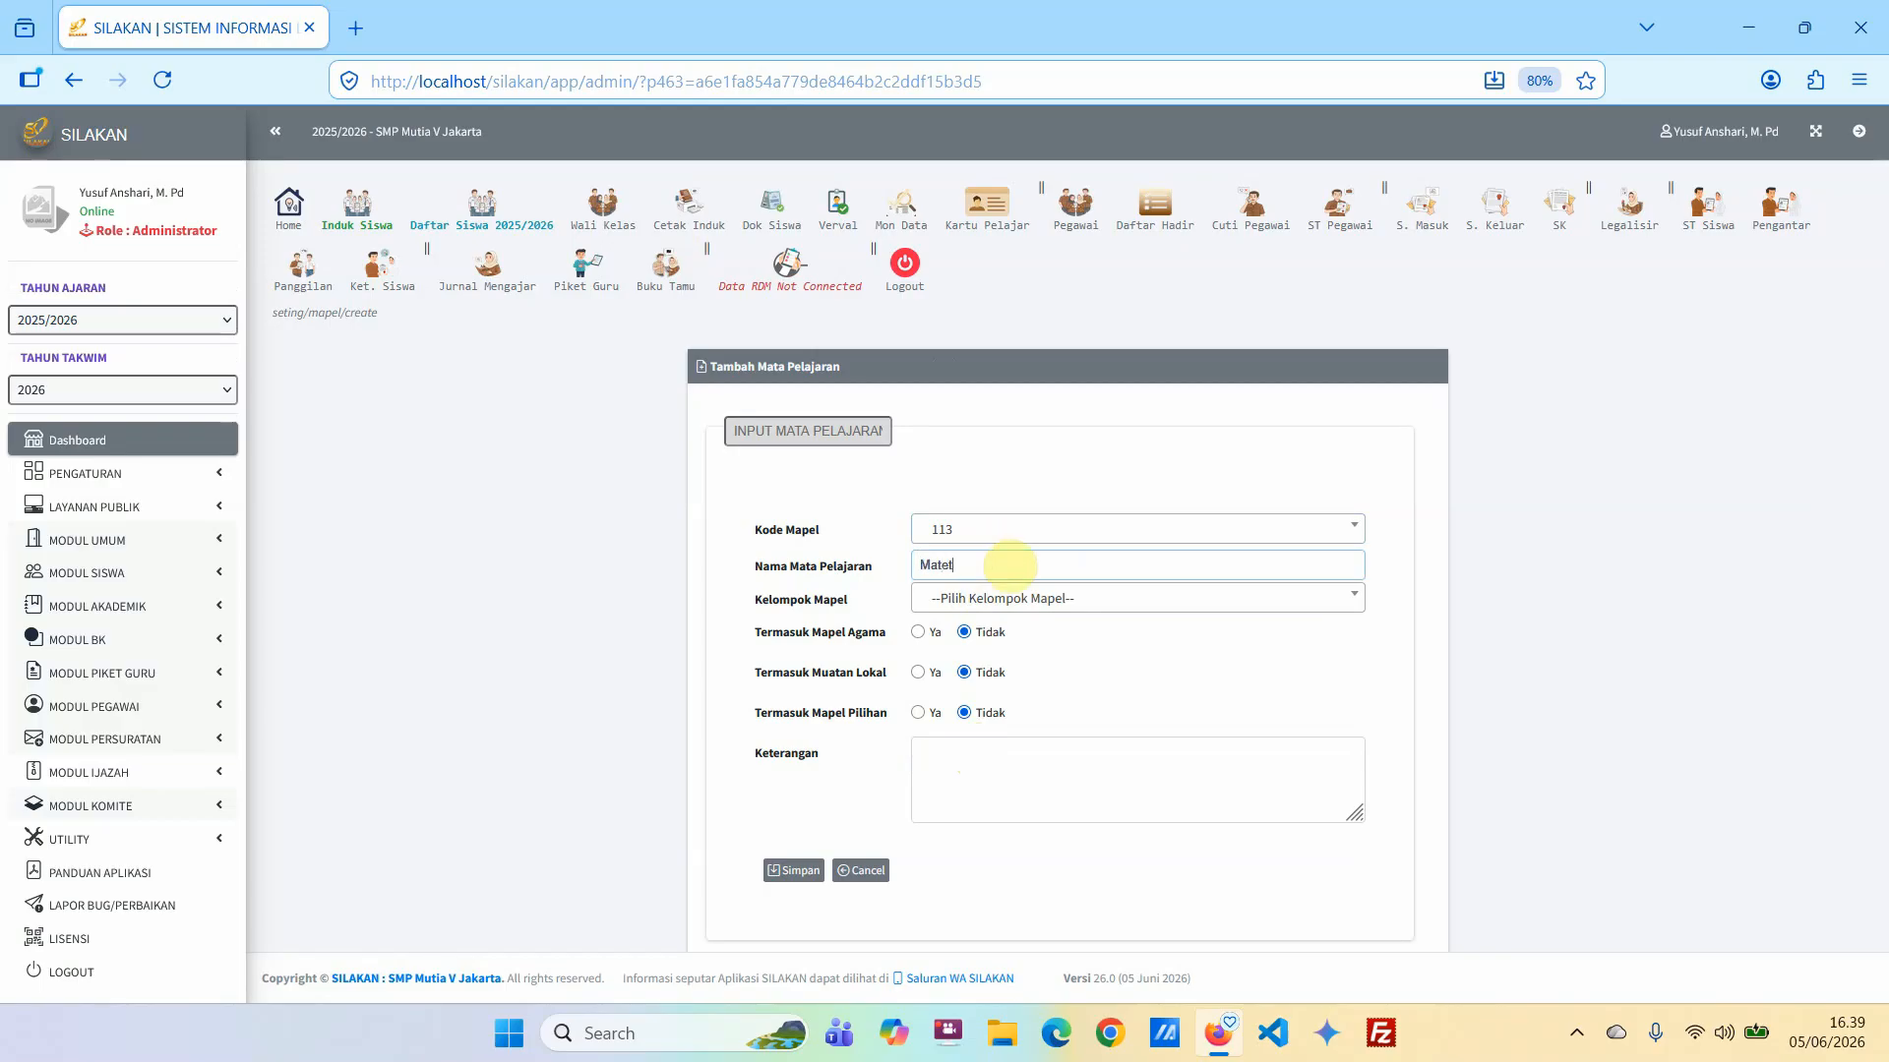
pyautogui.write('im')
pyautogui.write('a')
pyautogui.write('matika ')
pyautogui.write('Tingkat lanjut')
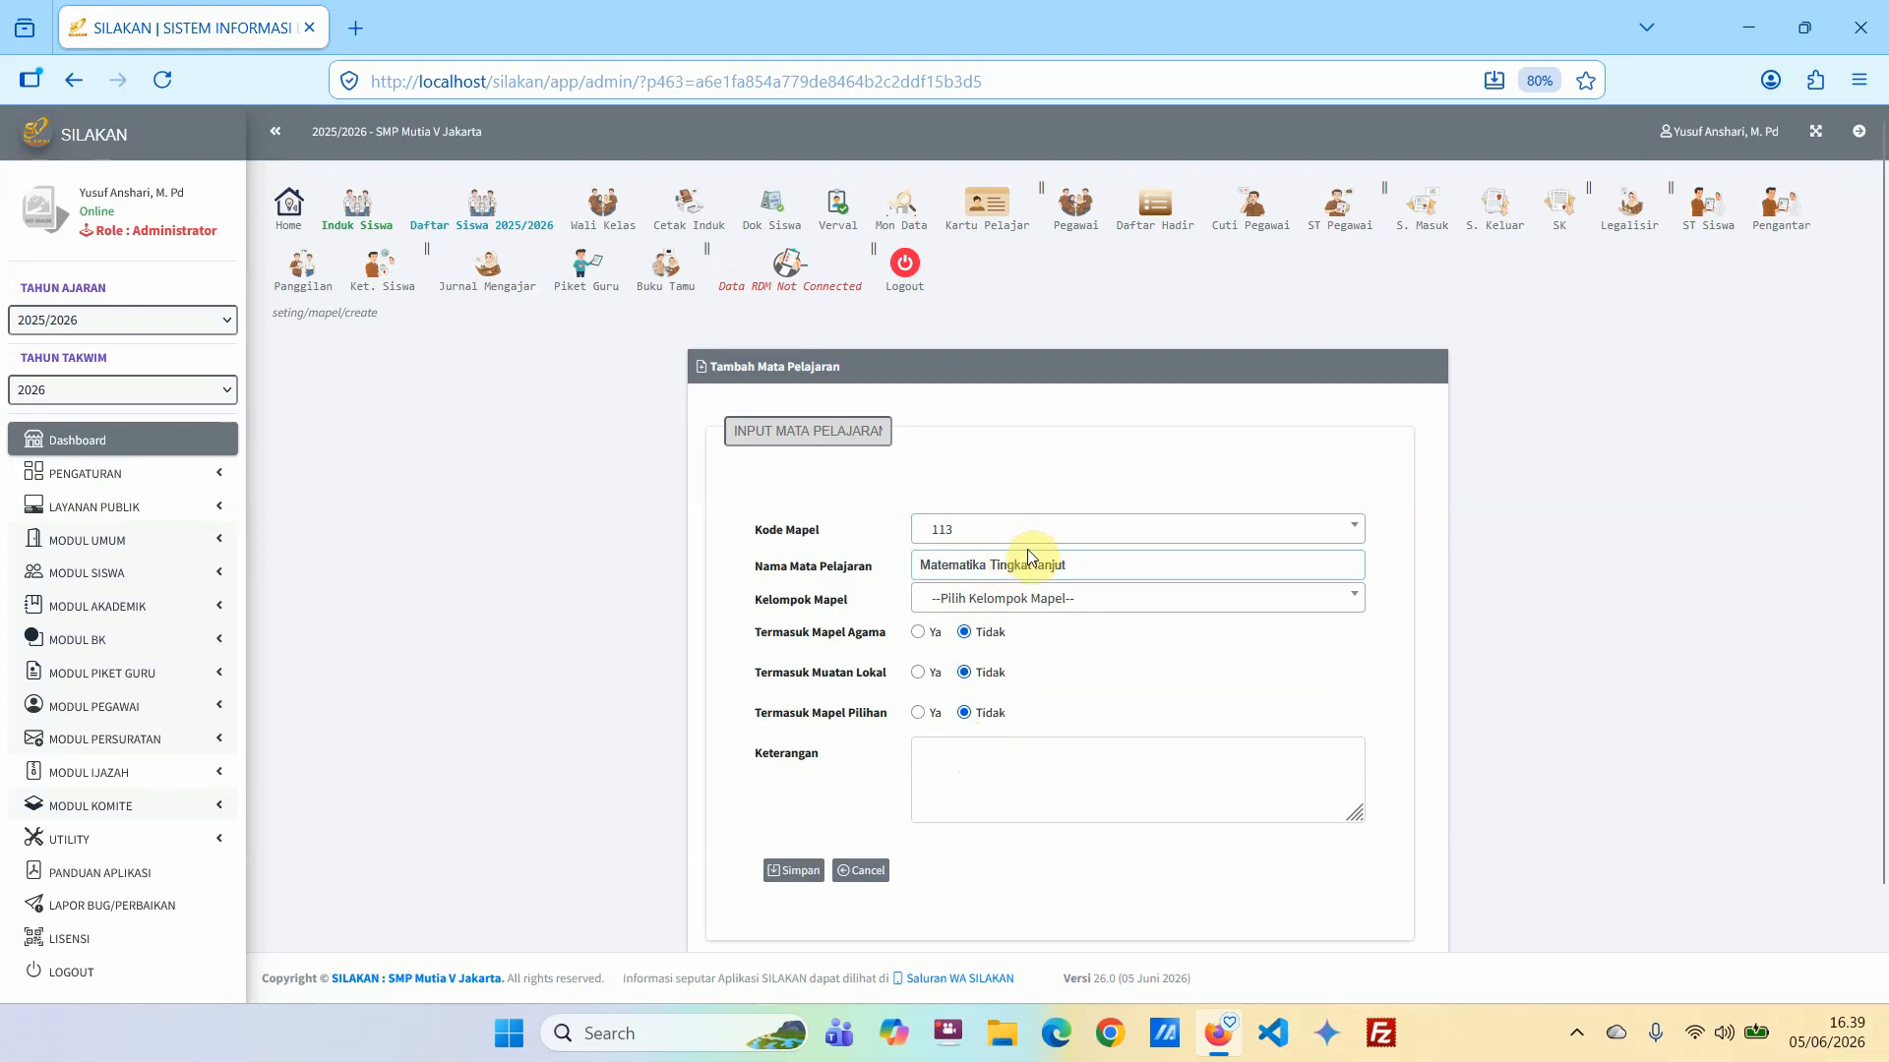
# Put the subject in Kelompok C [Peminatan/Pilihan], mark it as an elective, enter the note "Khusus Kelas 9" and save it.
pyautogui.click(1041, 600)
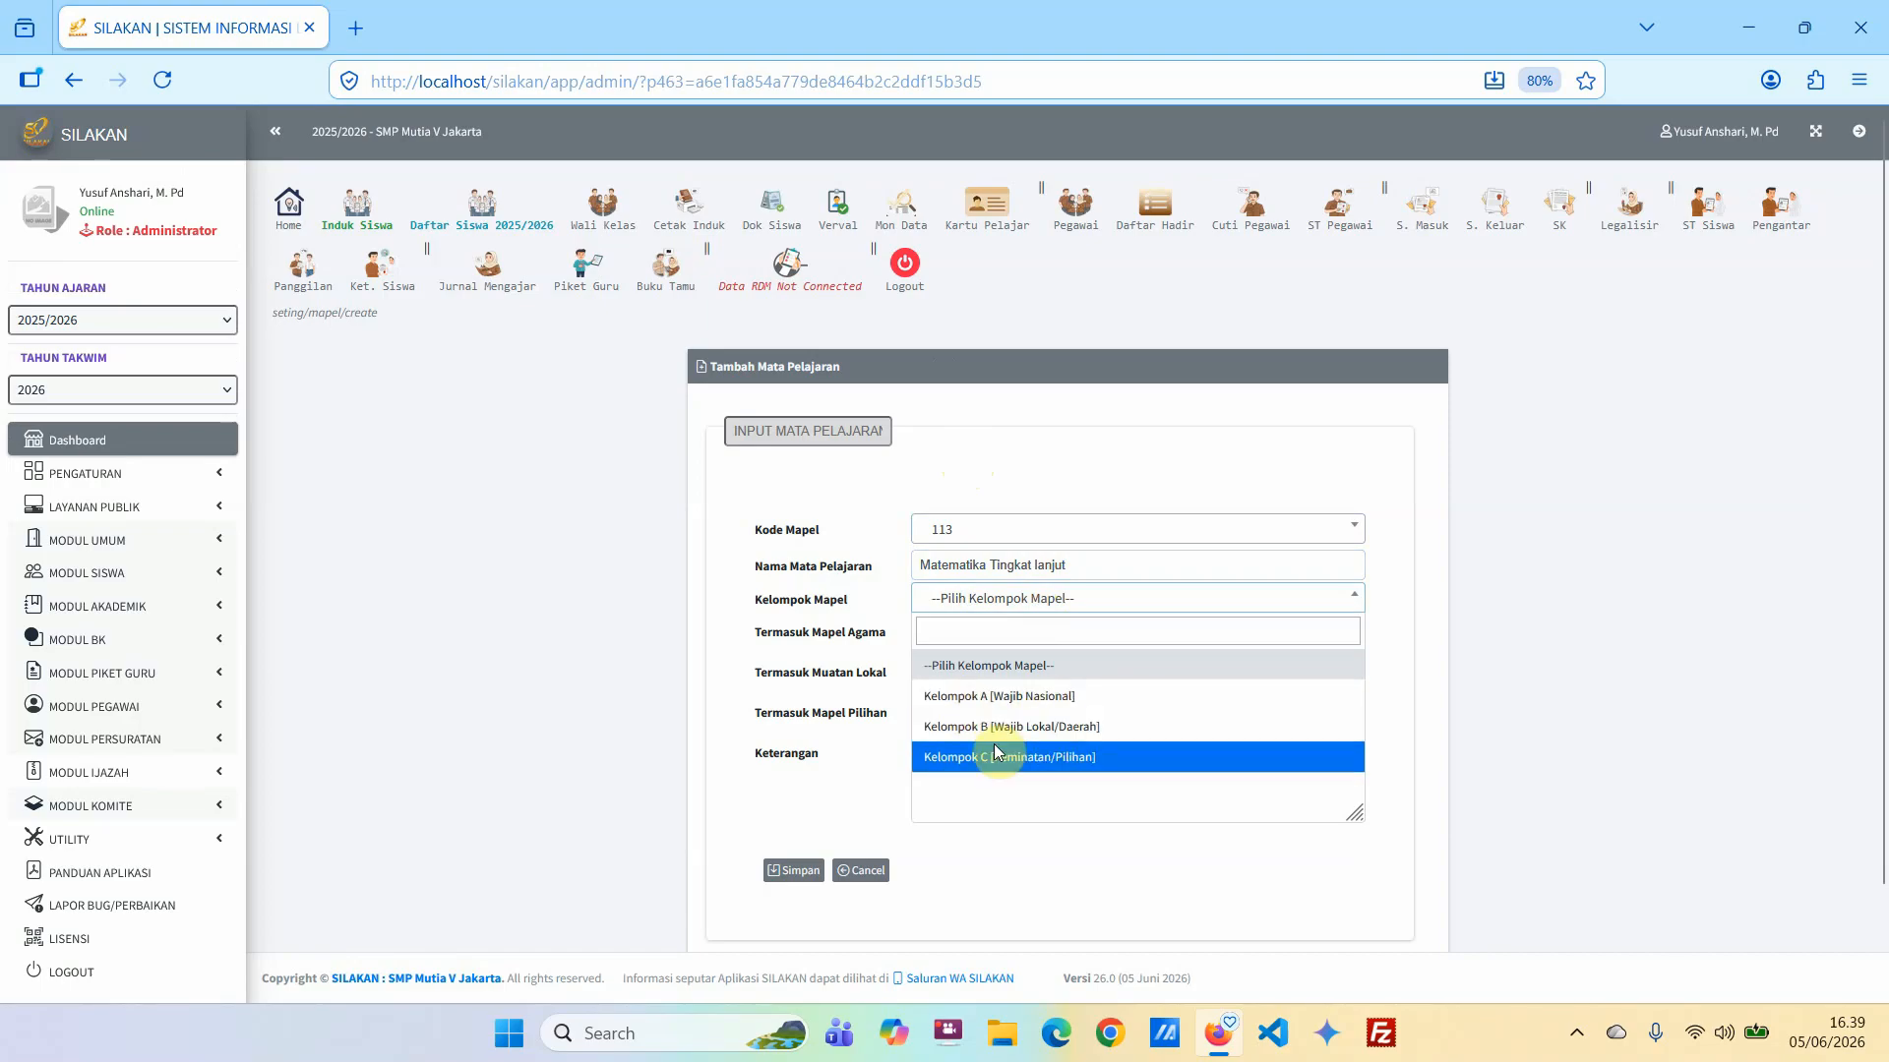
pyautogui.click(963, 760)
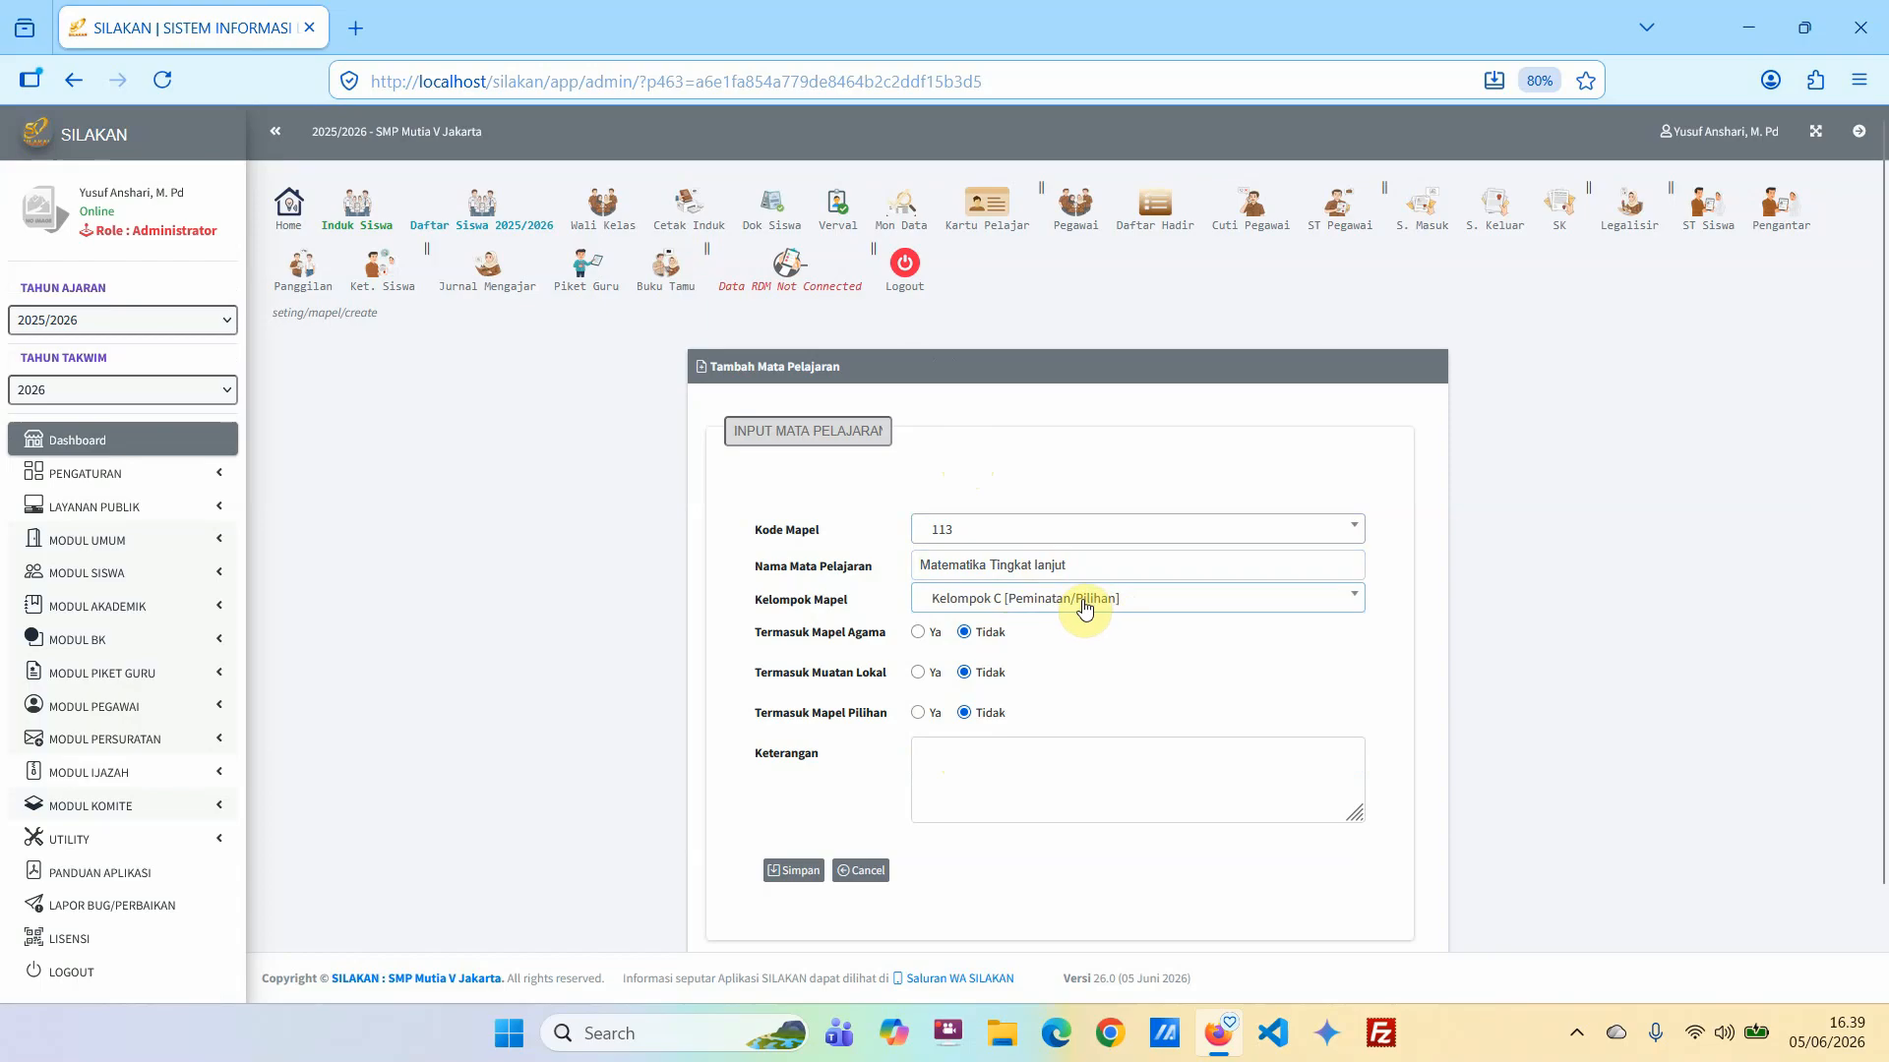
pyautogui.click(918, 715)
pyautogui.click(1017, 775)
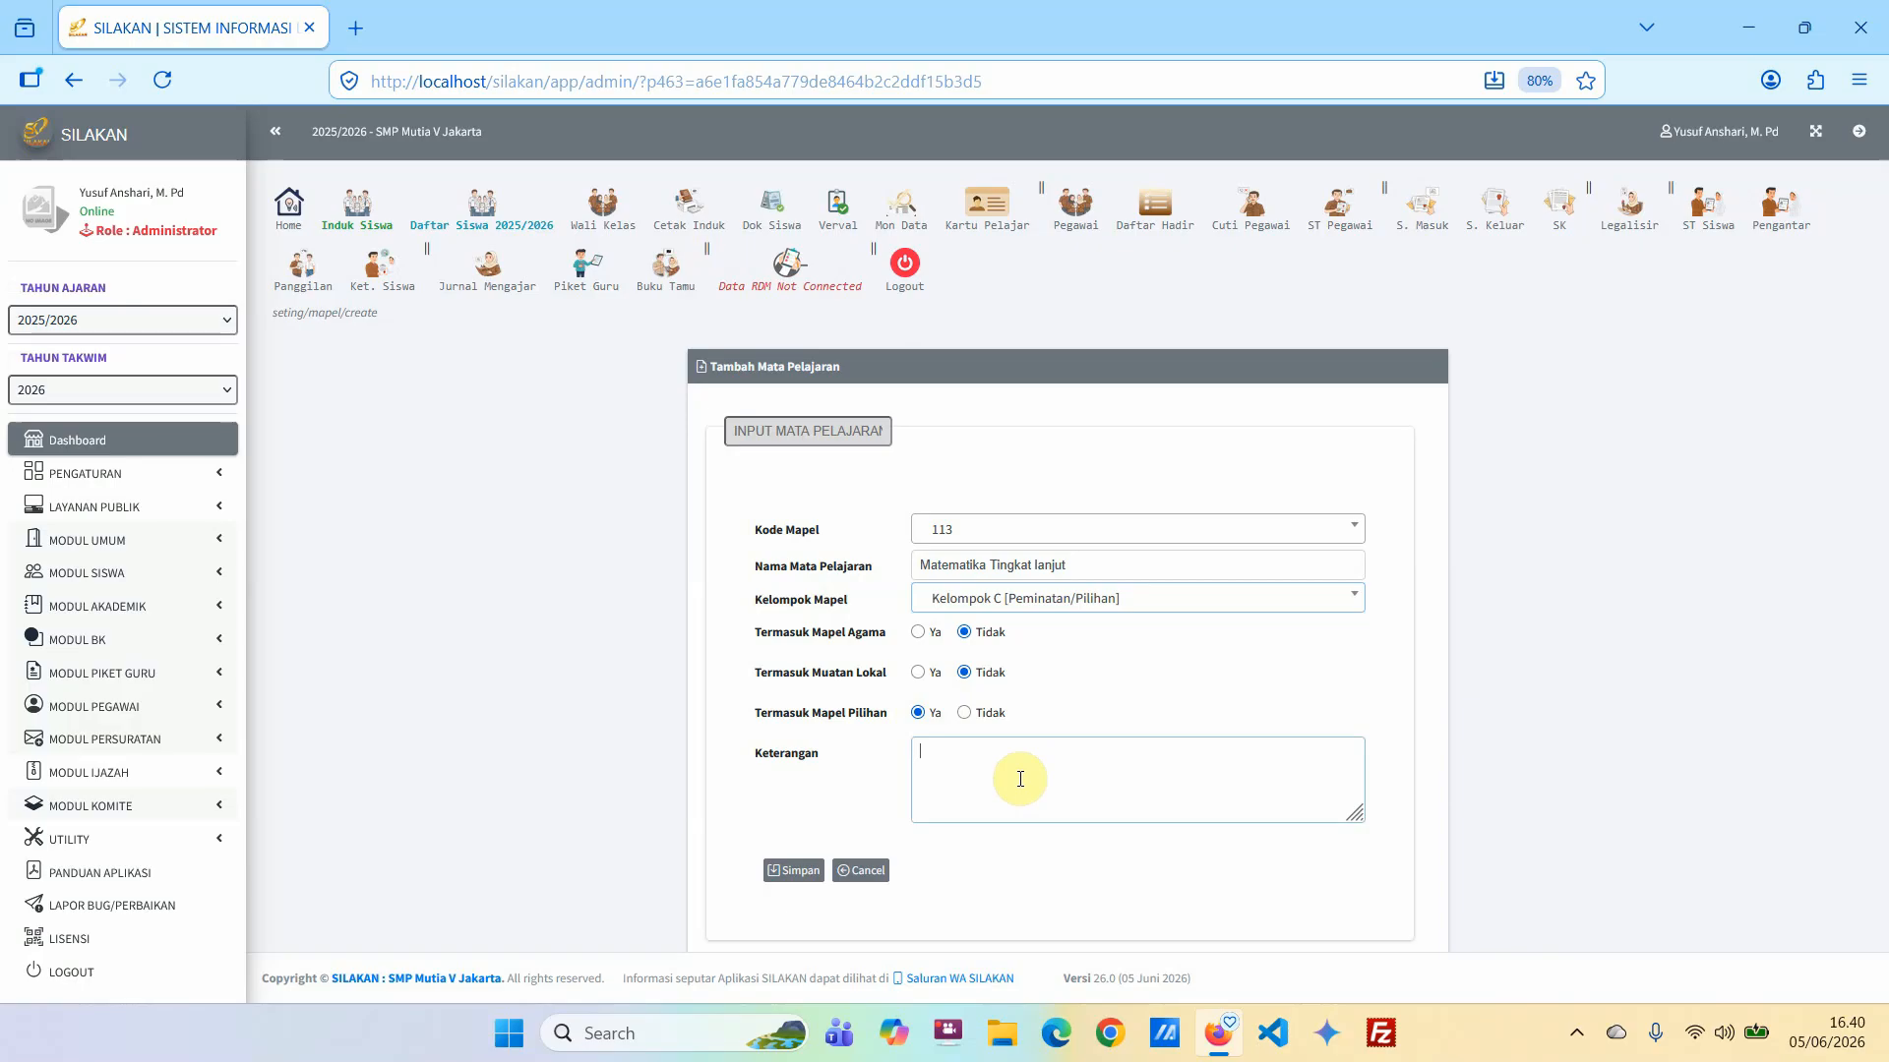
pyautogui.write('Khusus Kelas 9')
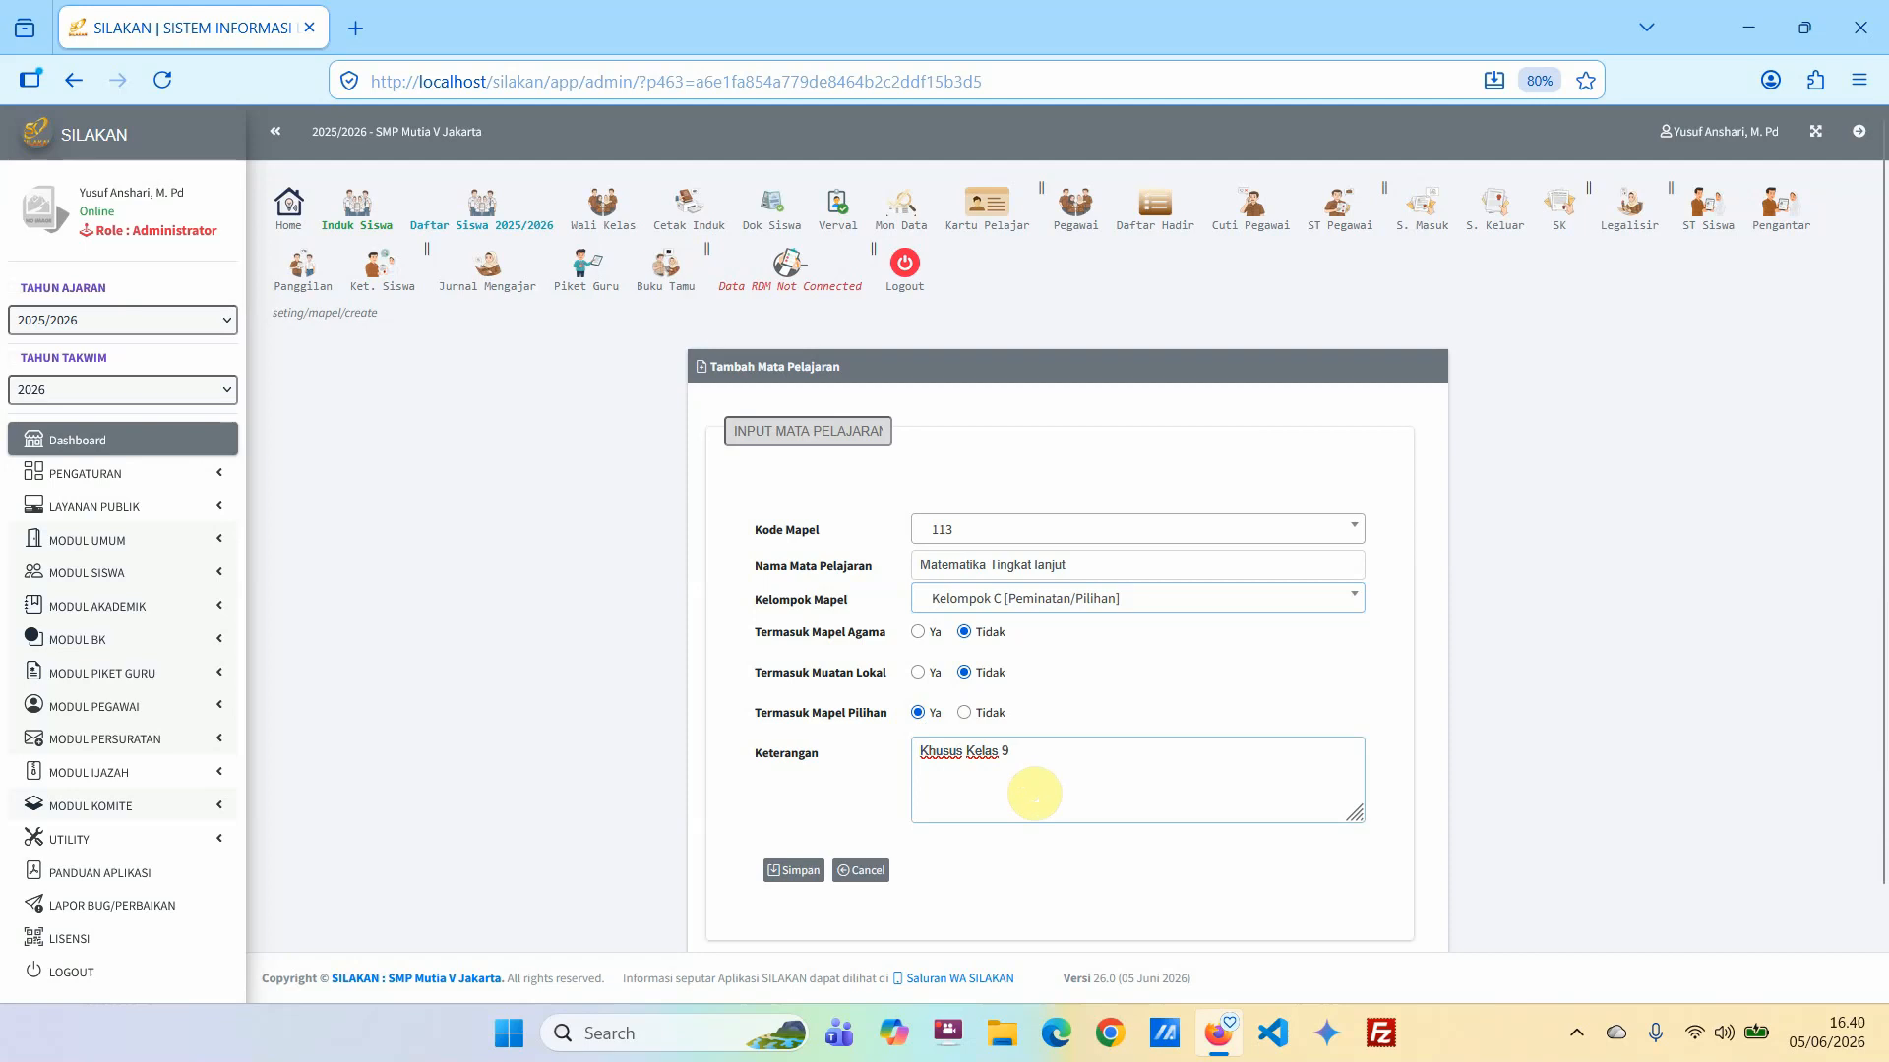
pyautogui.click(793, 874)
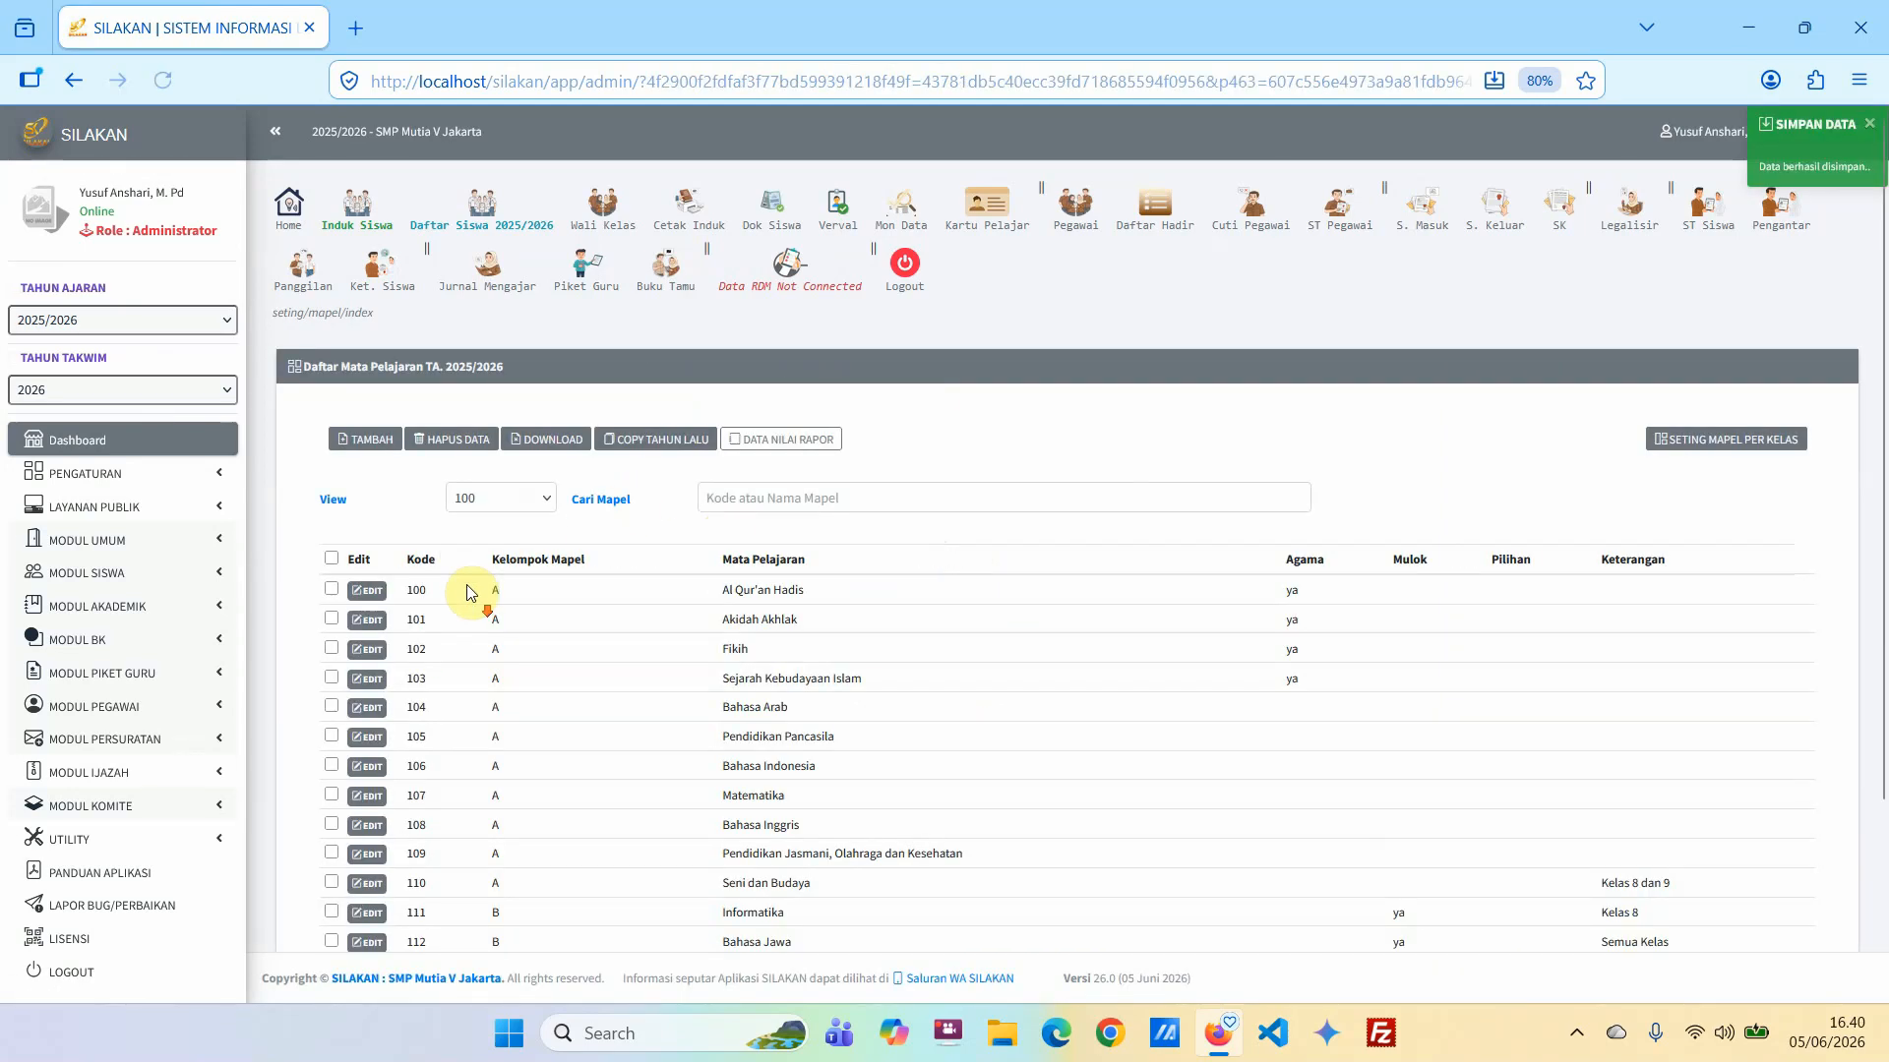
# Review the subject list and open the per-class subject settings to check the subject count of each class.
pyautogui.scroll(-3, 467, 593)
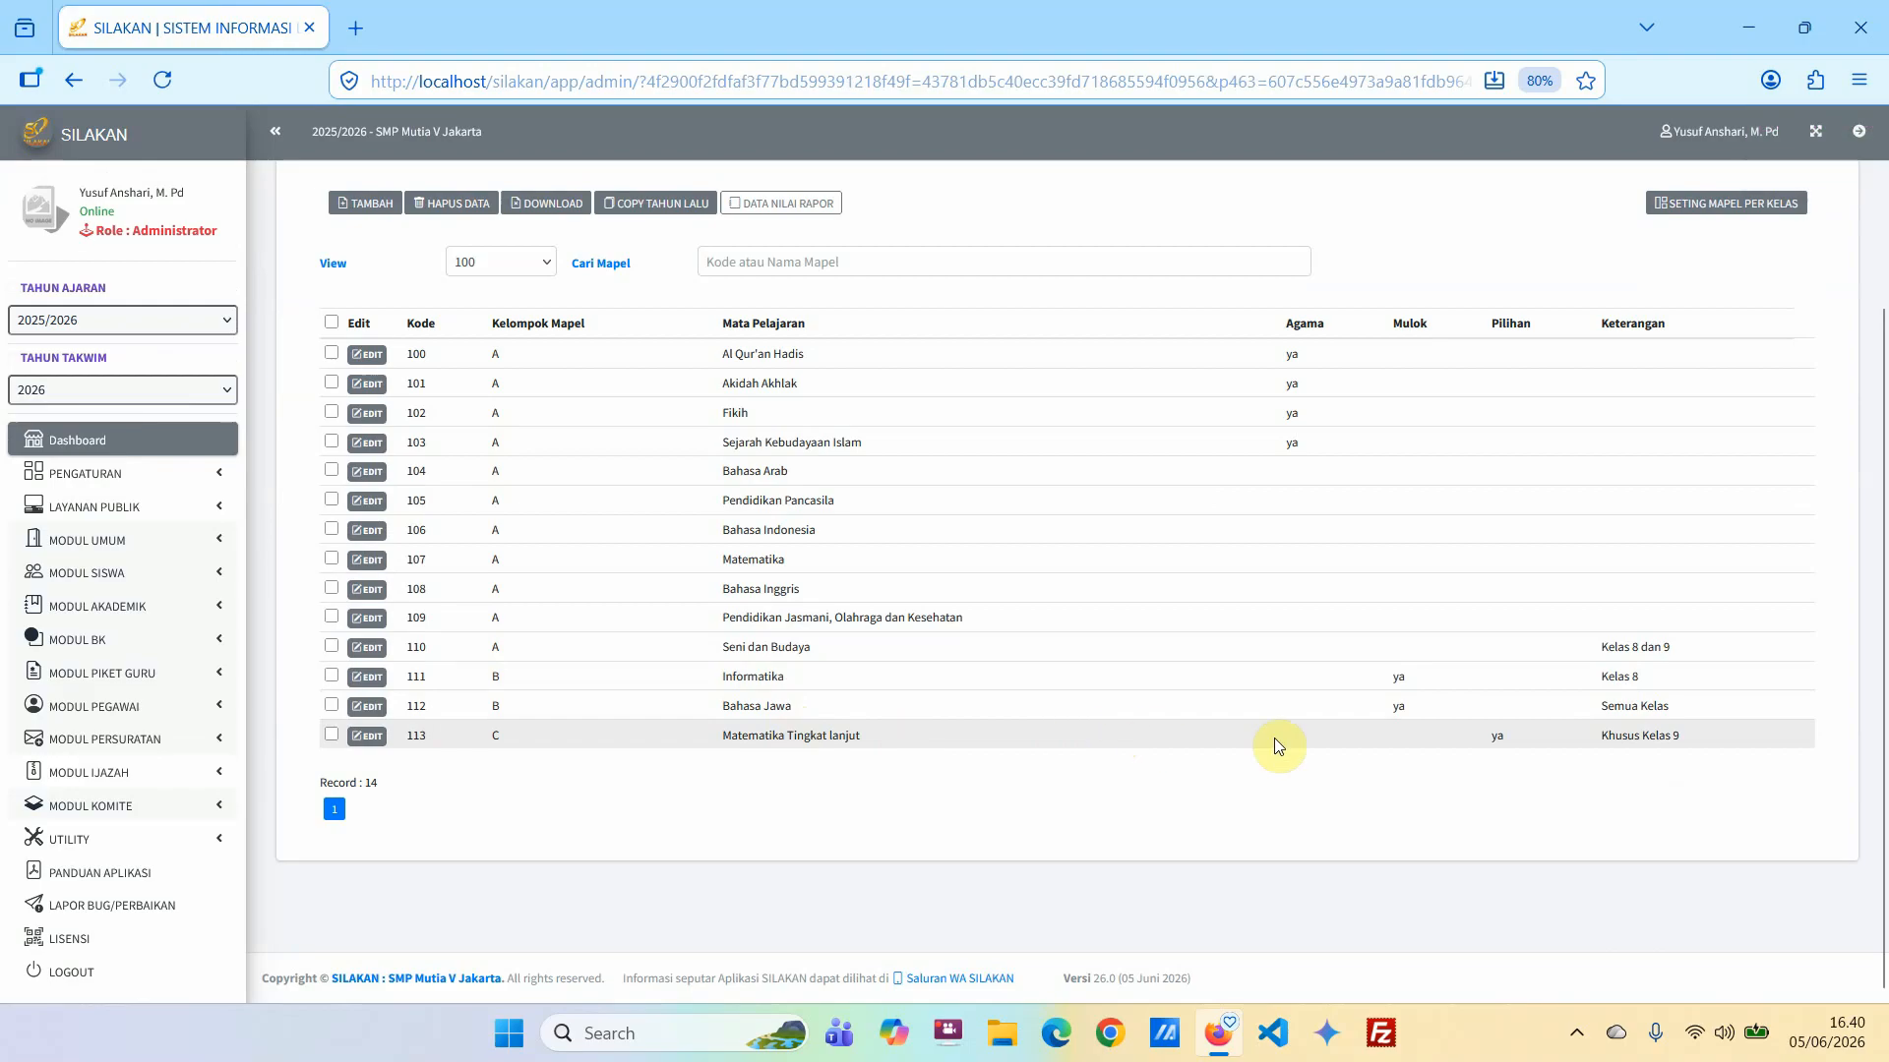
pyautogui.scroll(3, 1088, 662)
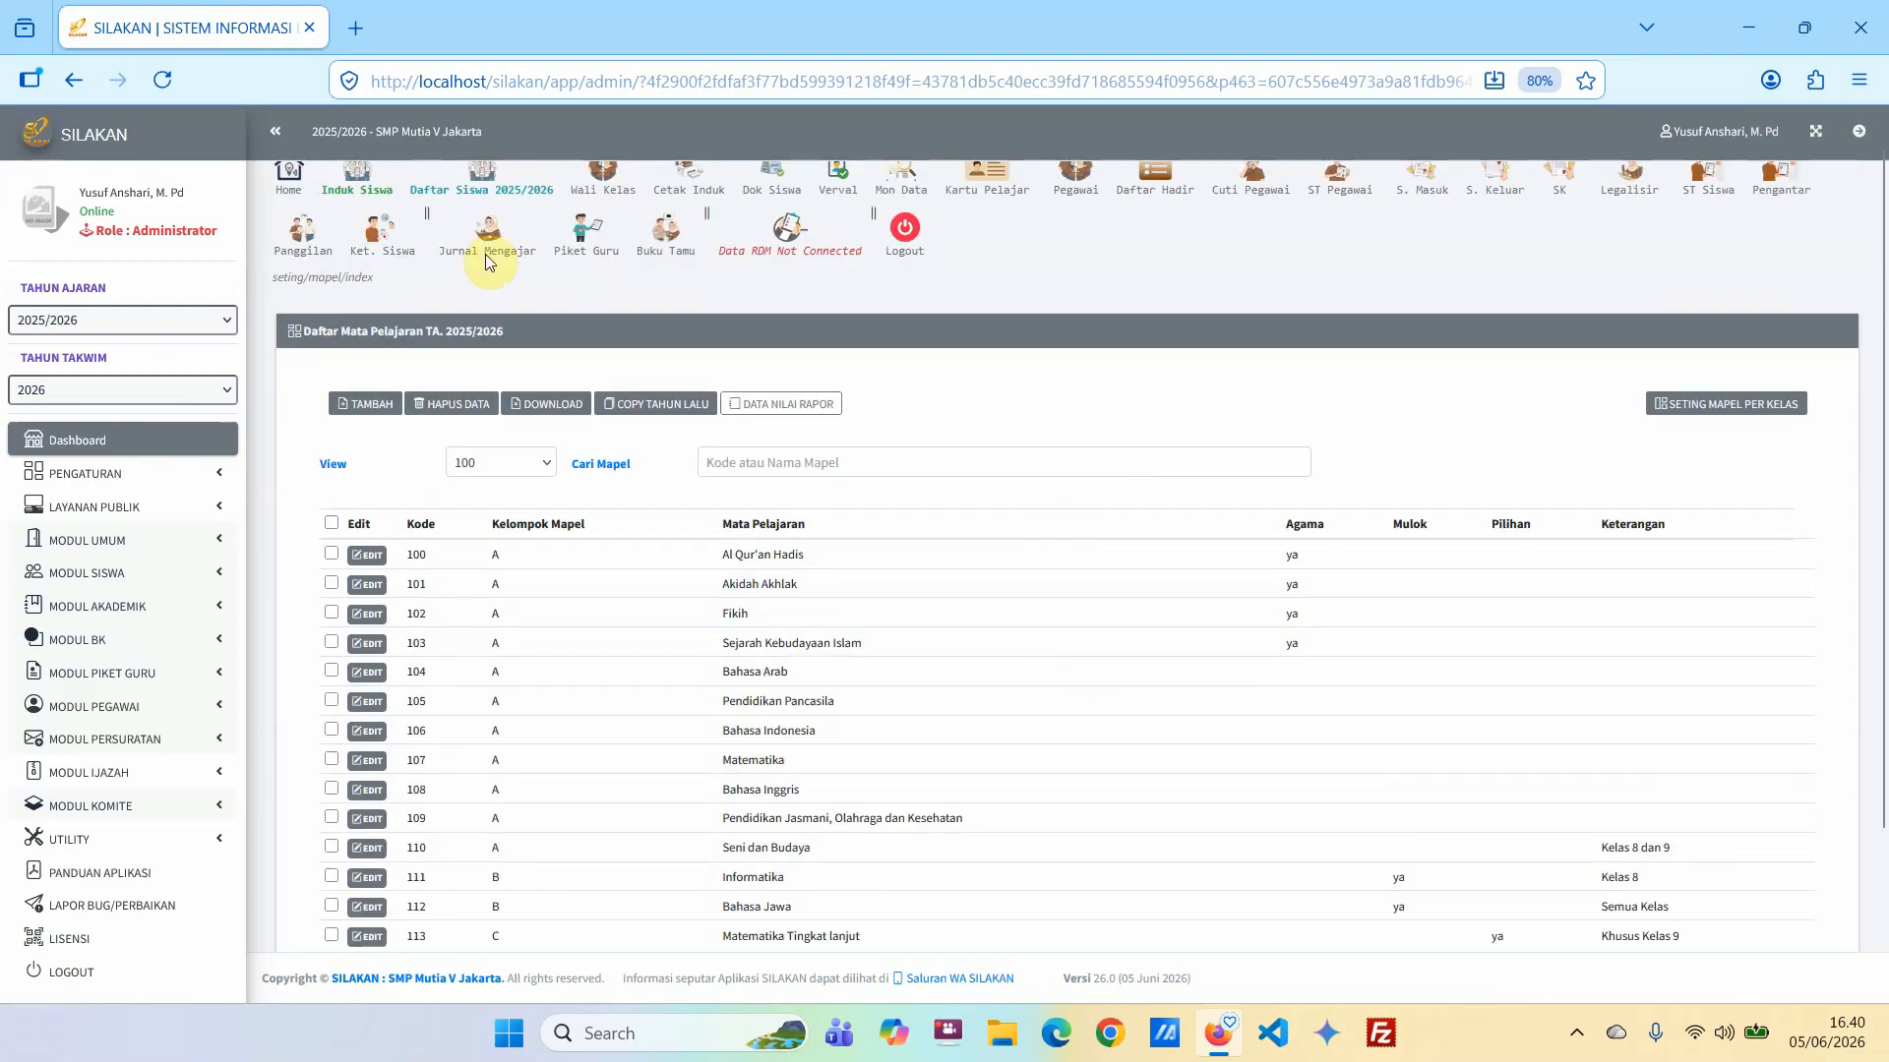
pyautogui.scroll(-3, 624, 624)
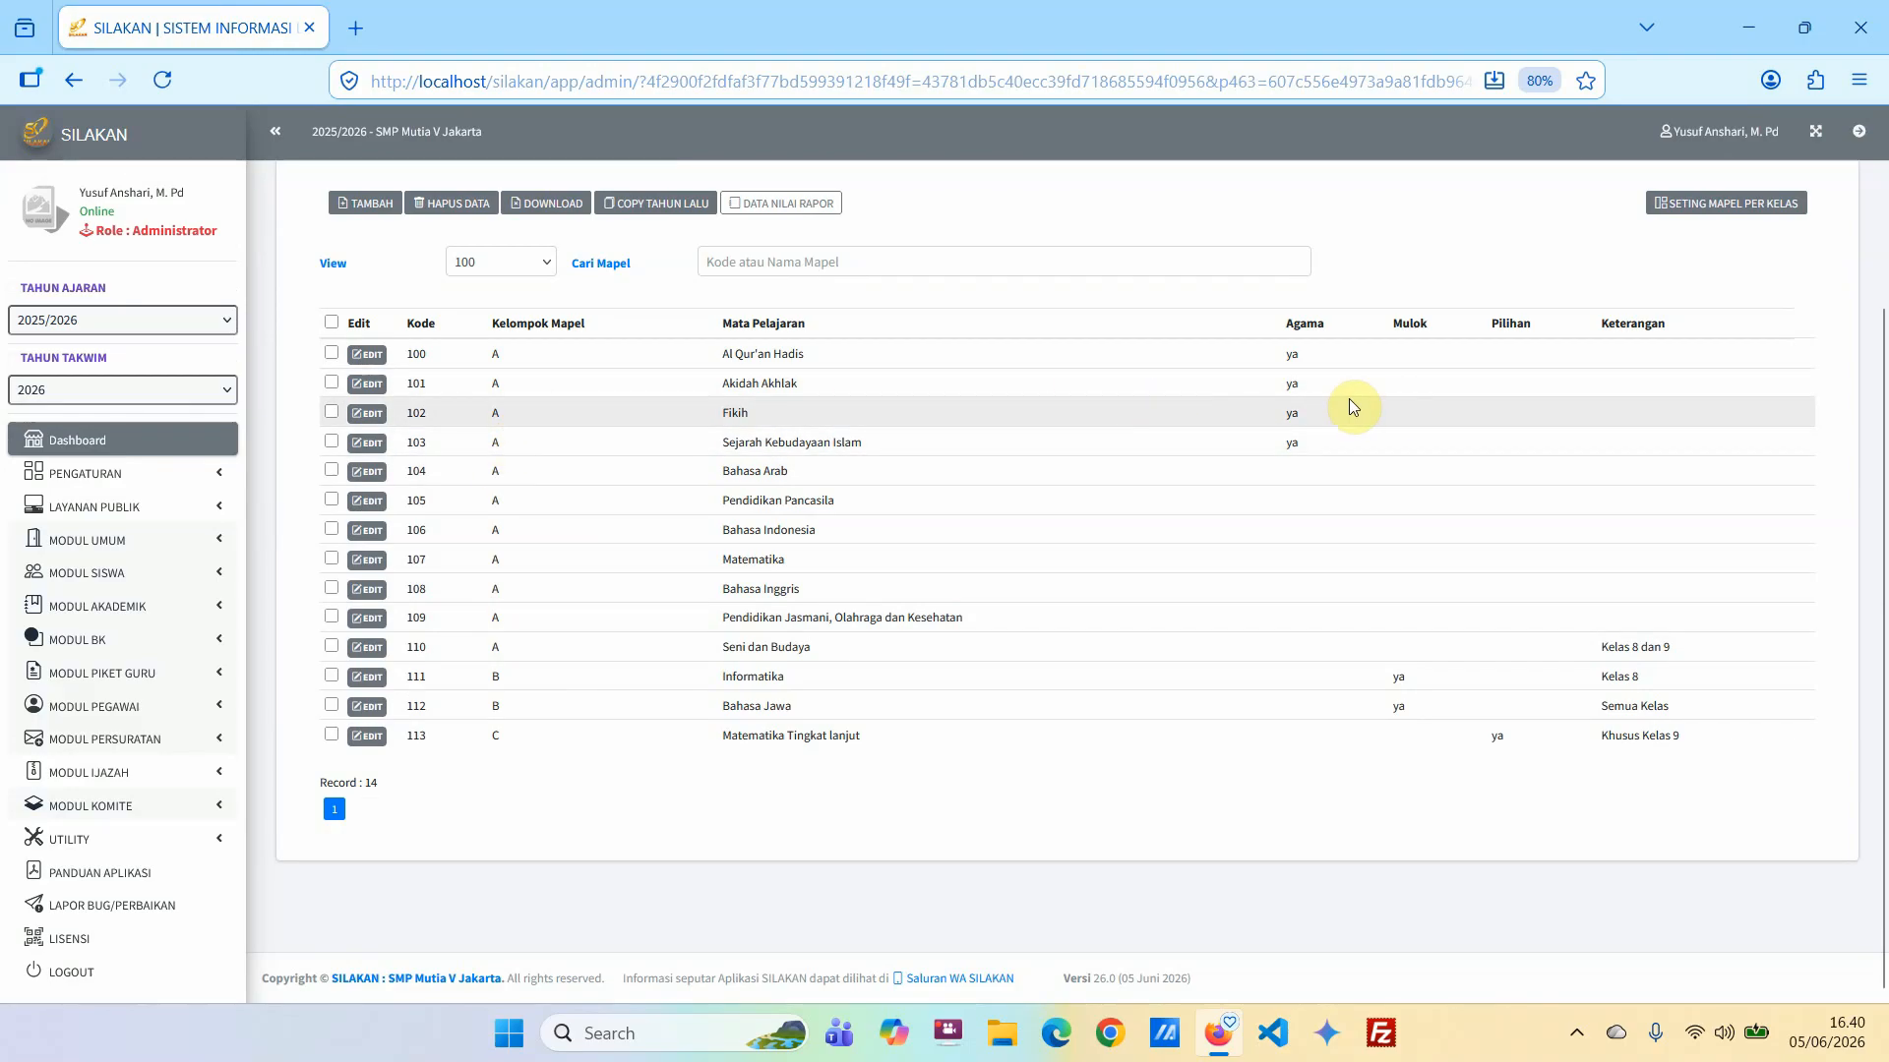
pyautogui.scroll(2, 1349, 399)
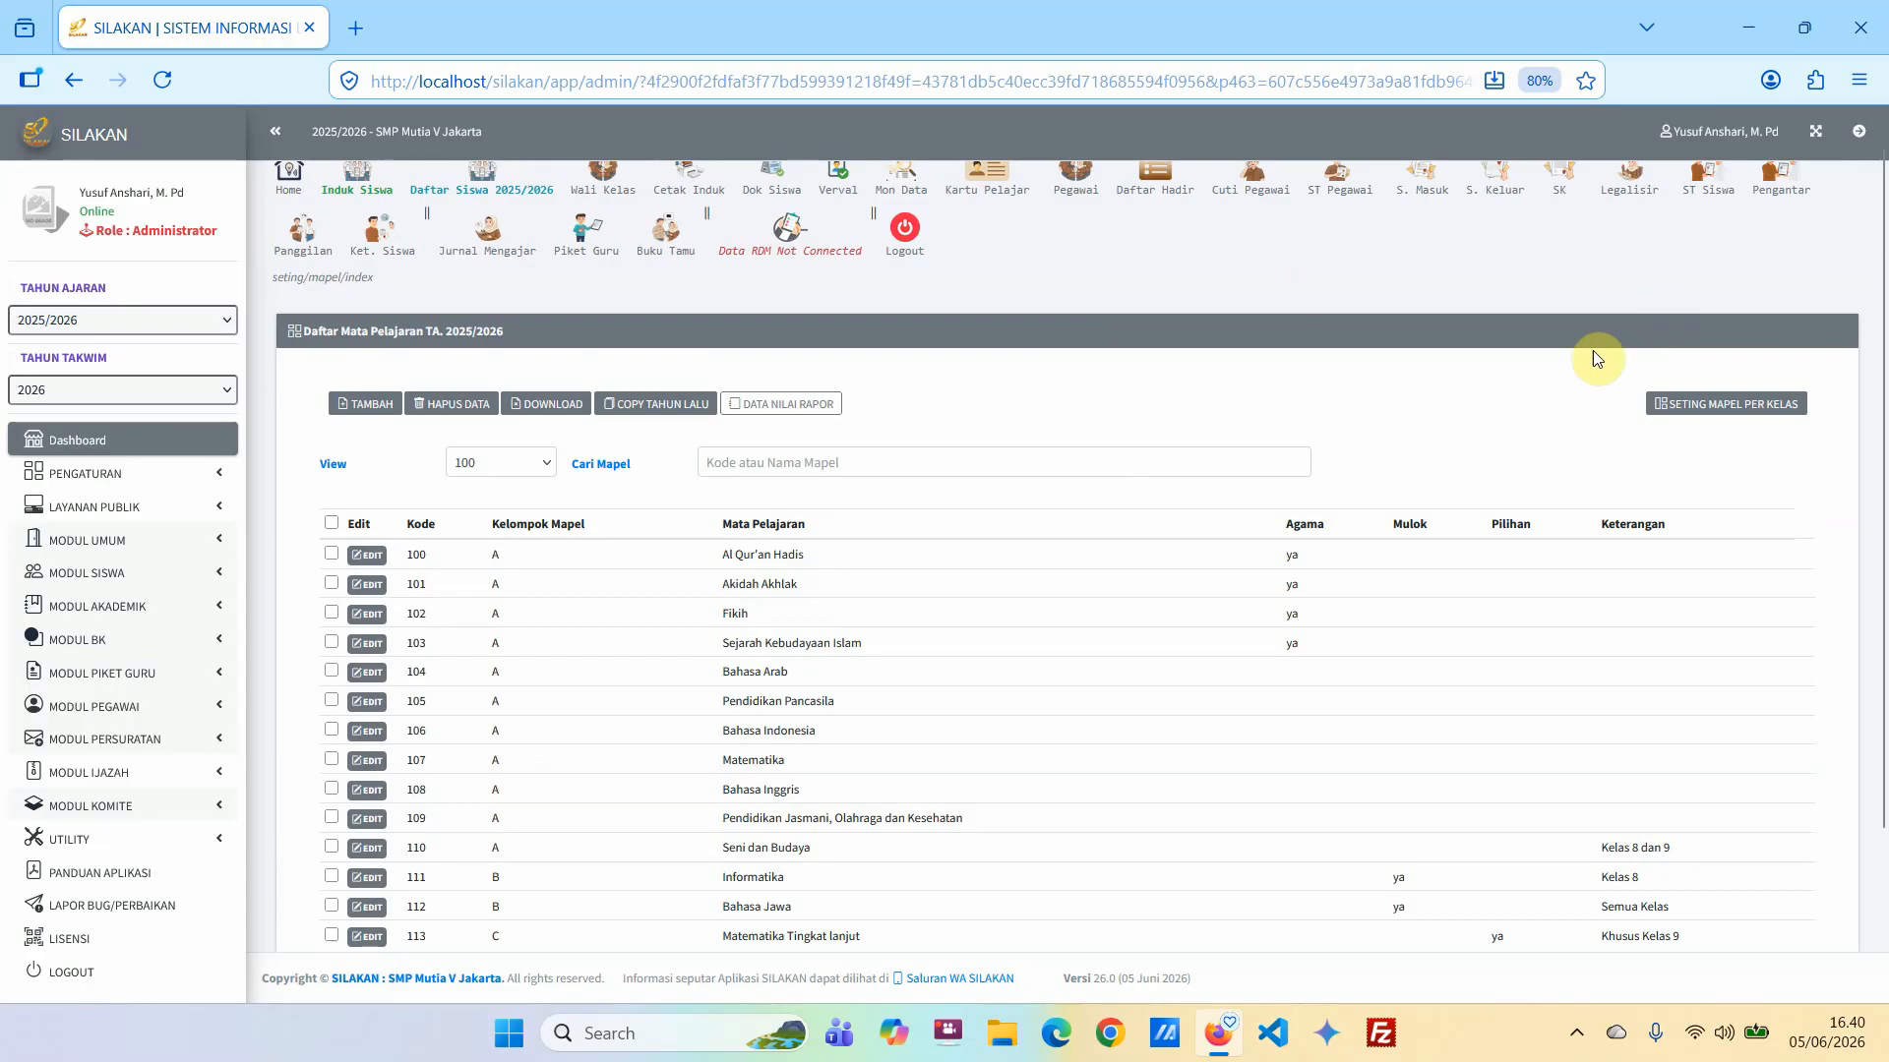
pyautogui.click(1728, 413)
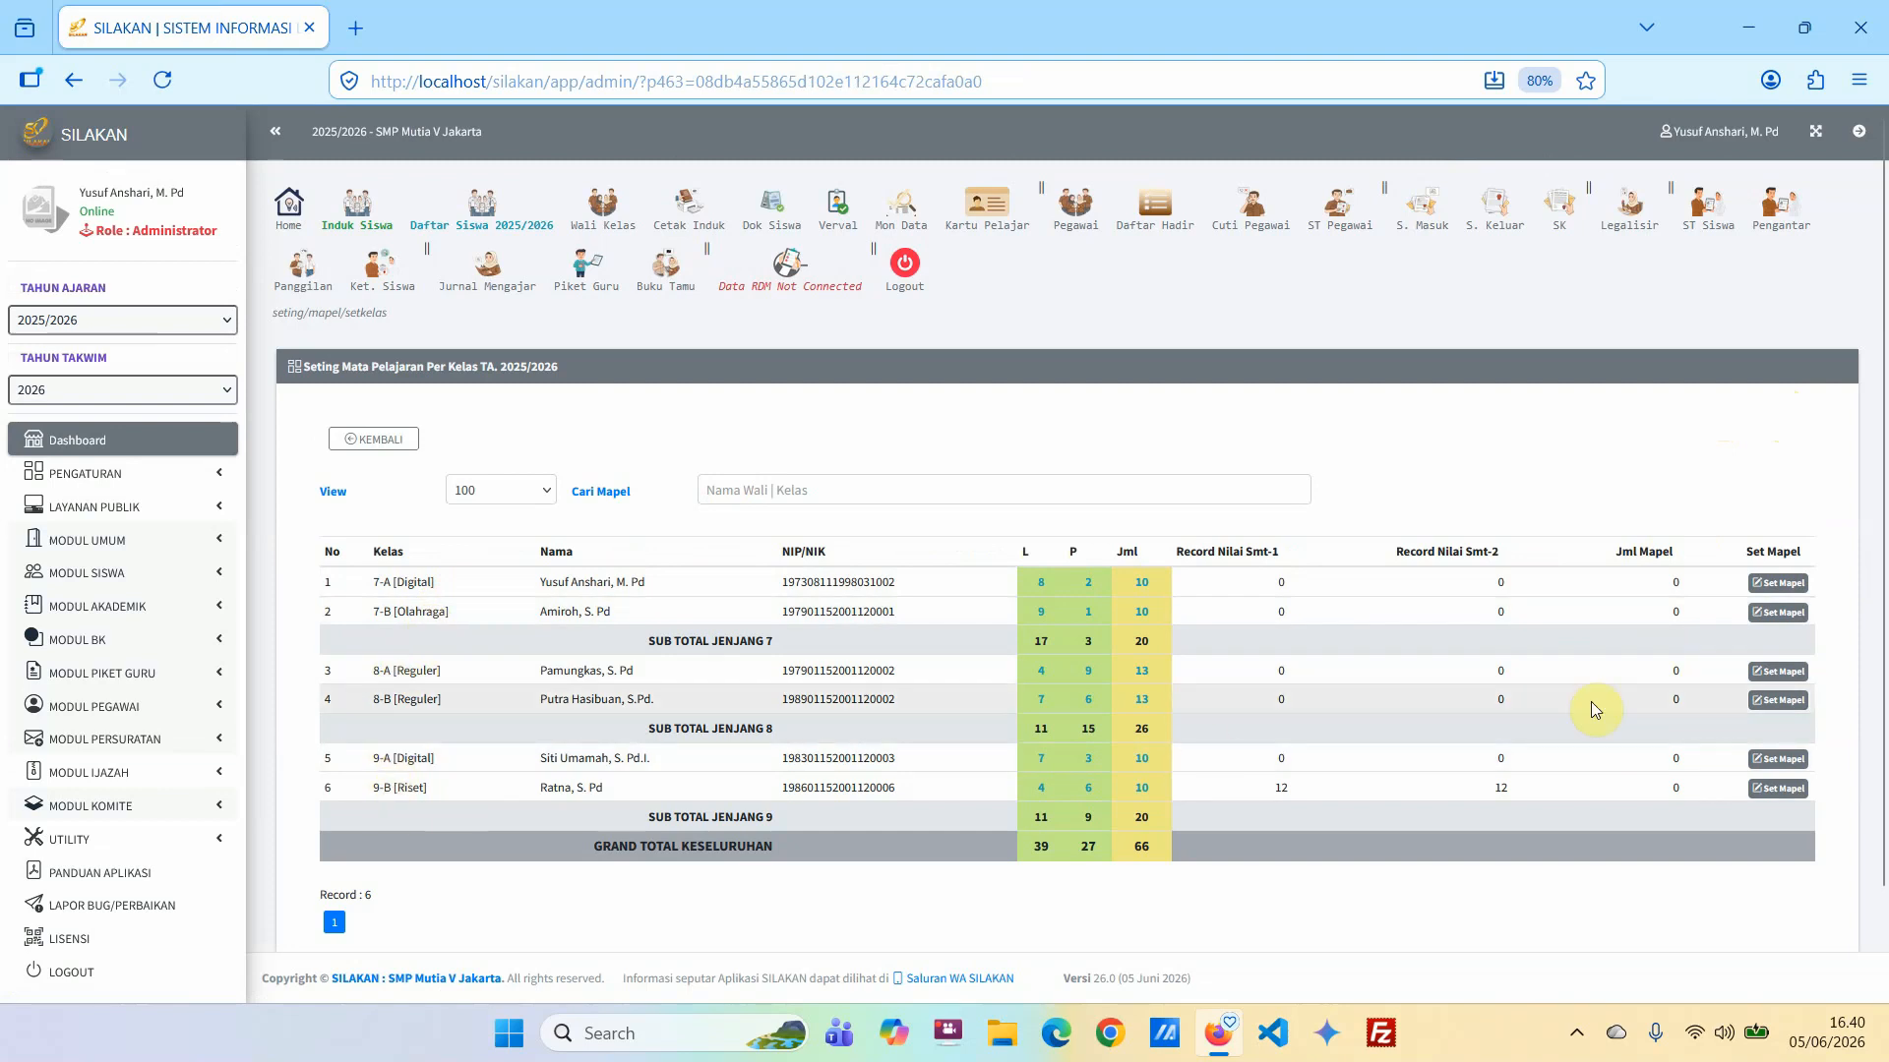
pyautogui.click(1670, 585)
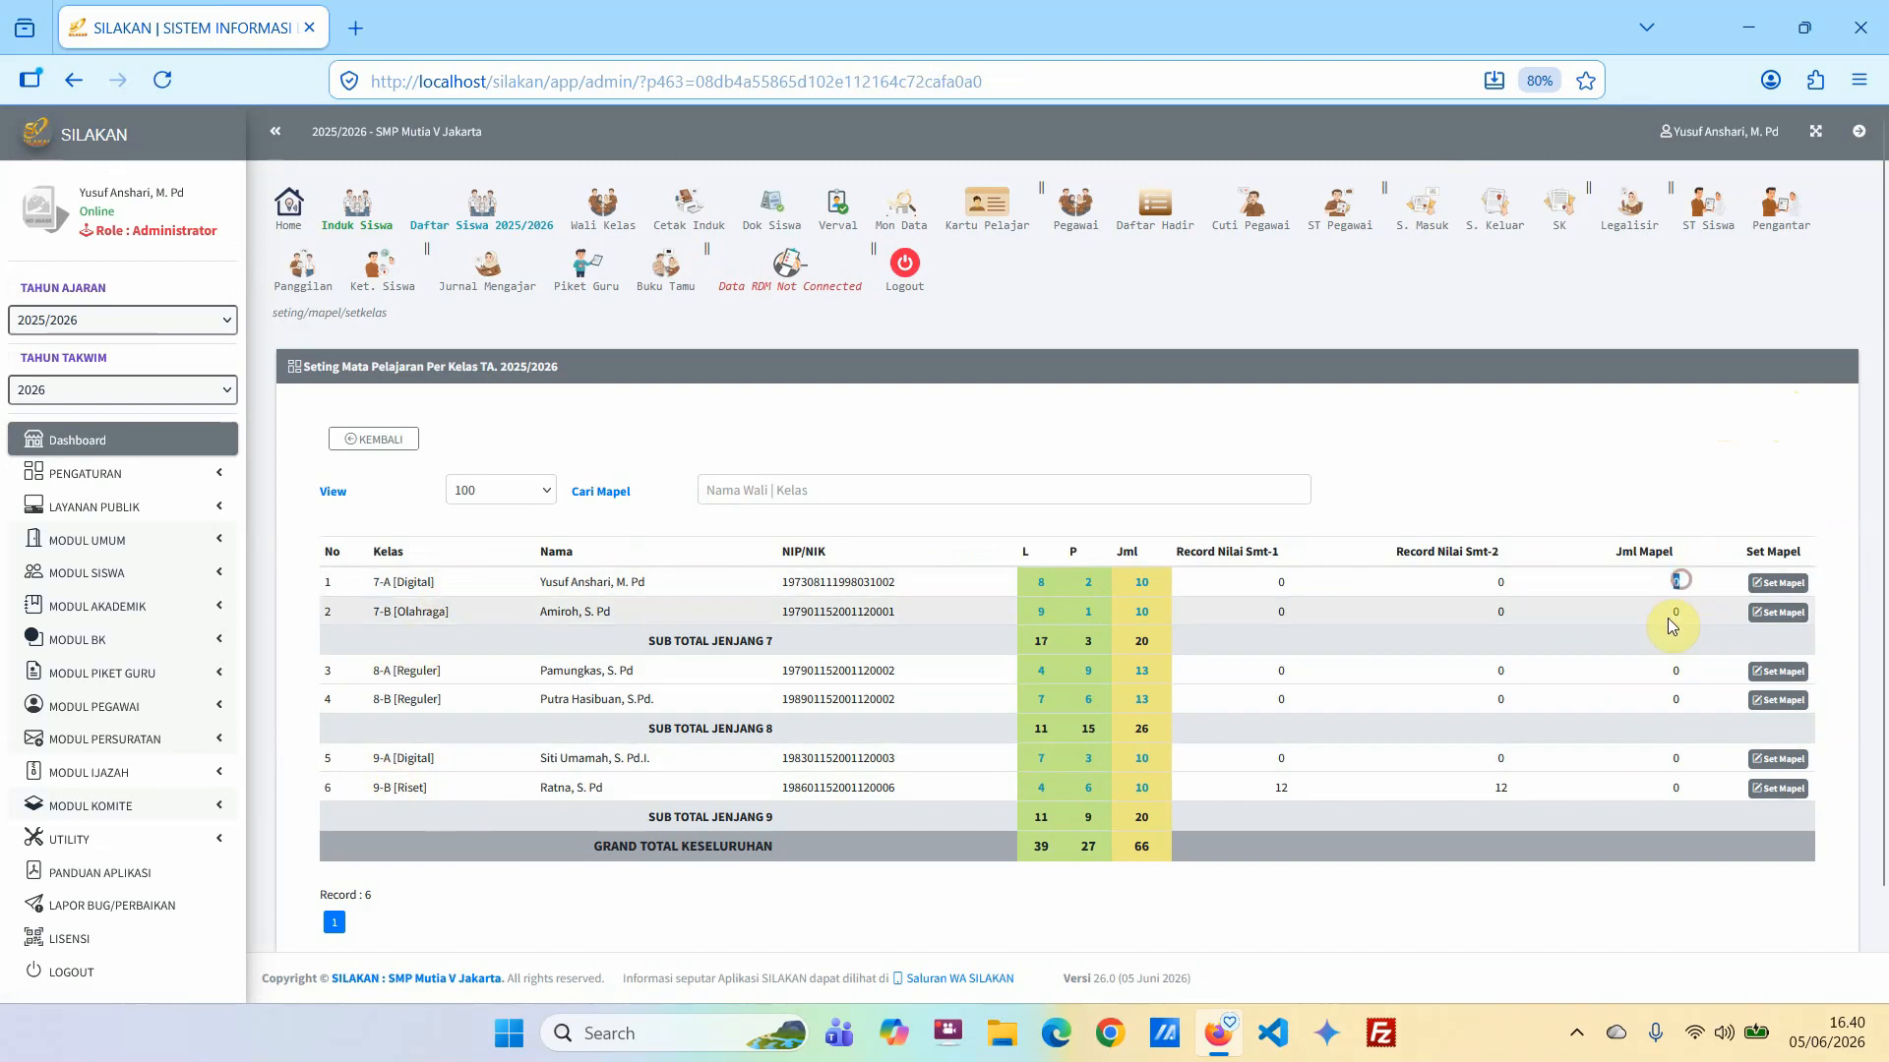
pyautogui.moveTo(1669, 614); pyautogui.dragTo(1677, 673)
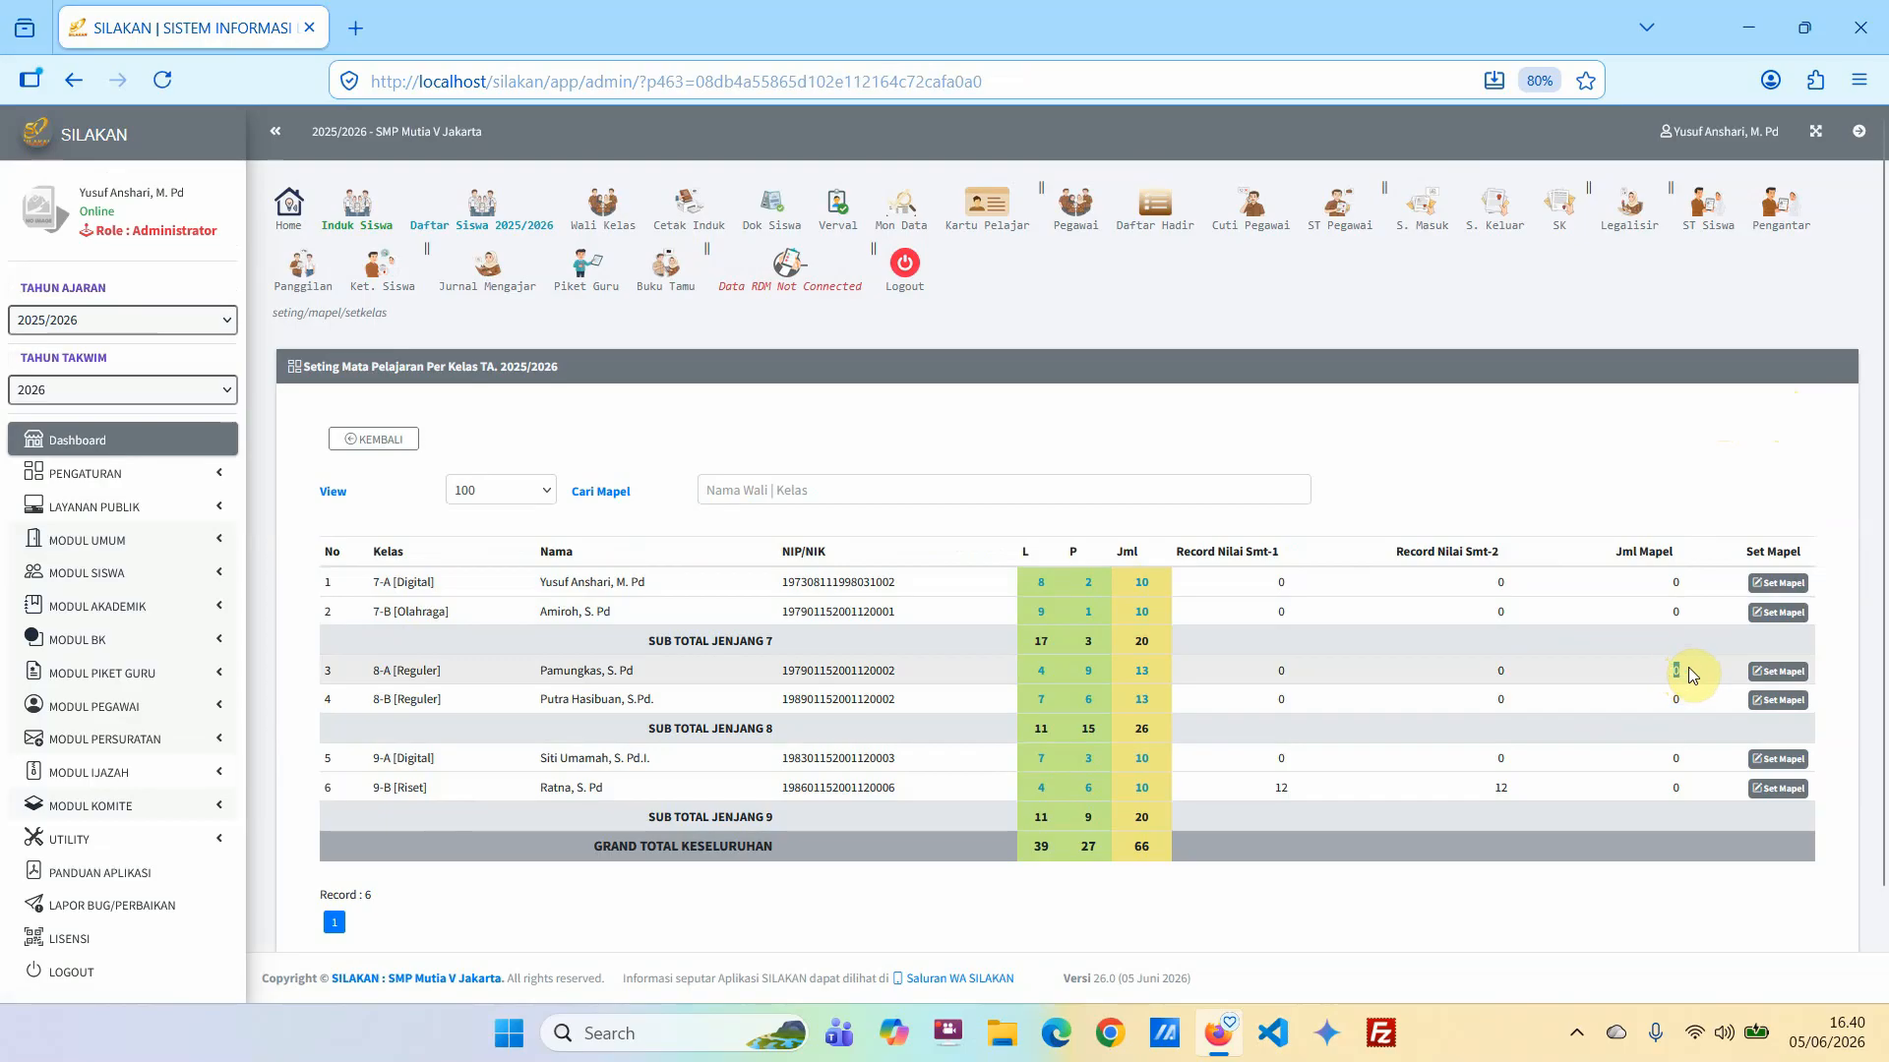
pyautogui.doubleClick(1677, 582)
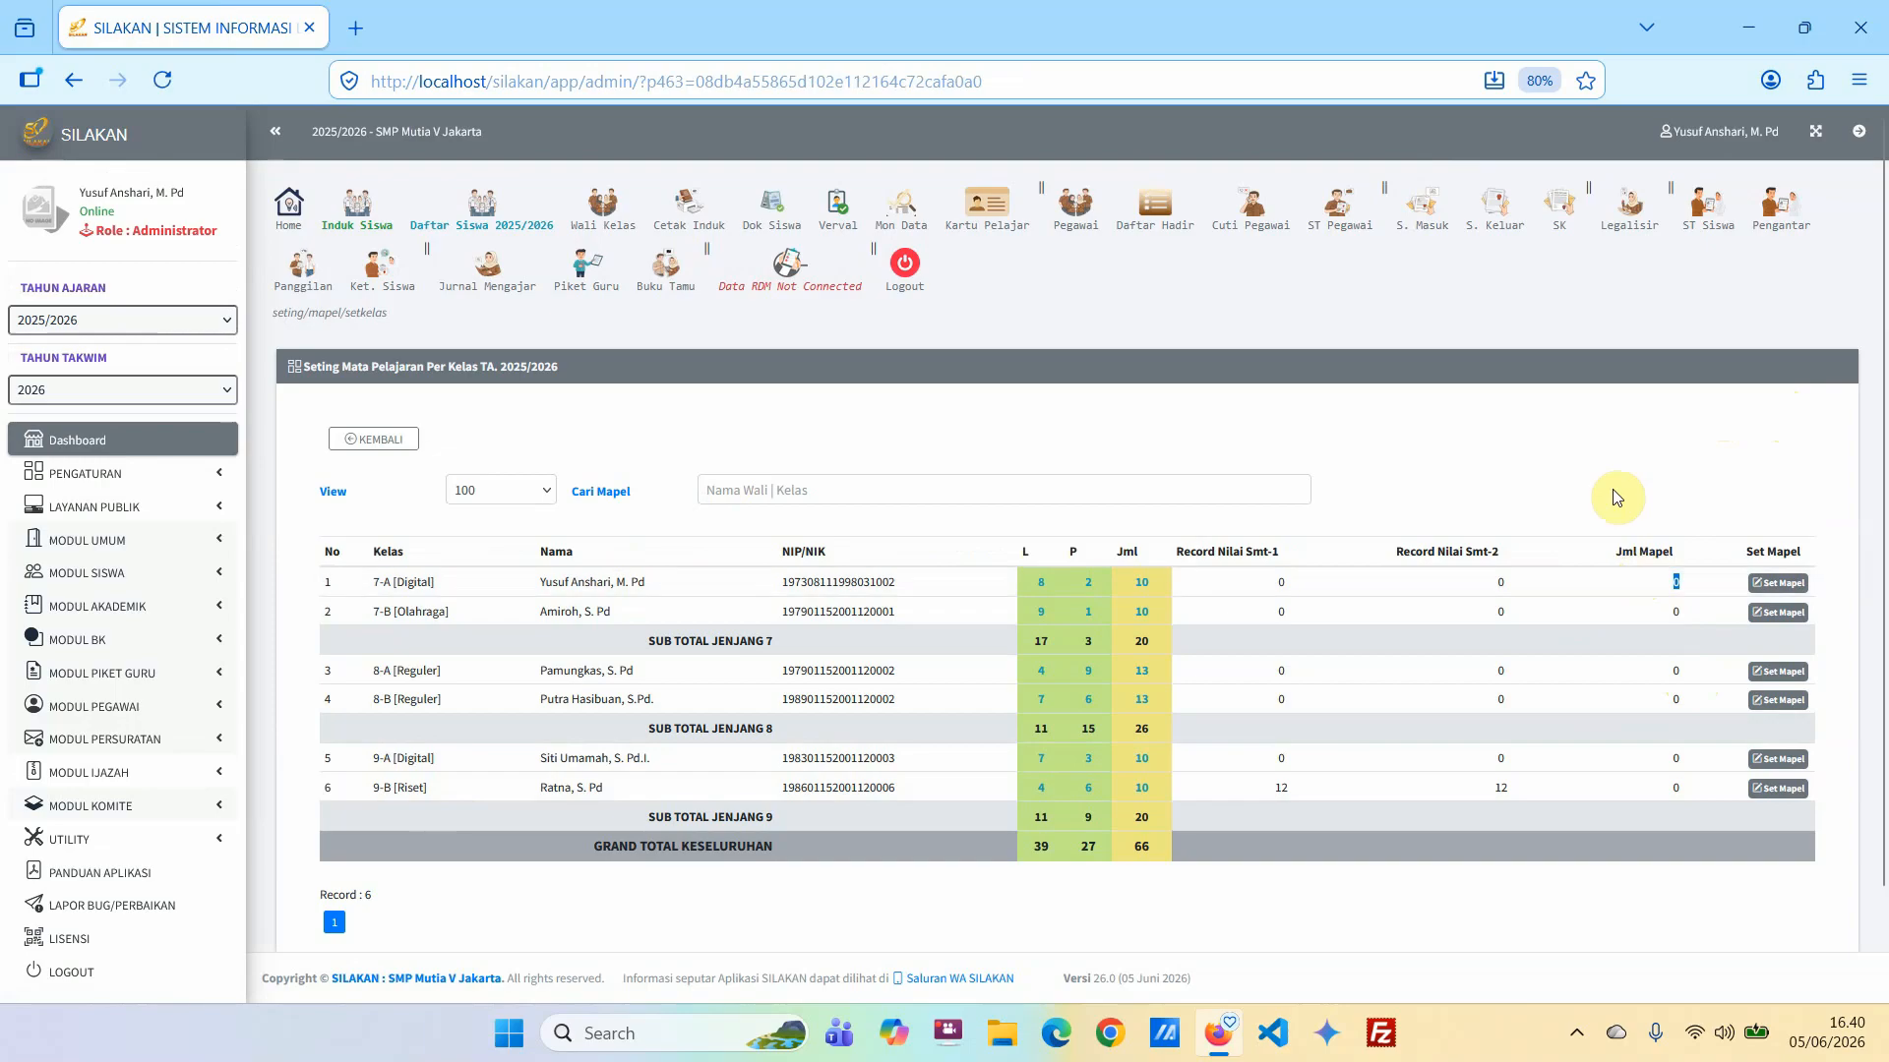
# Assign all subjects except Matematika Tingkat lanjut to class 7-A and save the selection.
pyautogui.click(1780, 584)
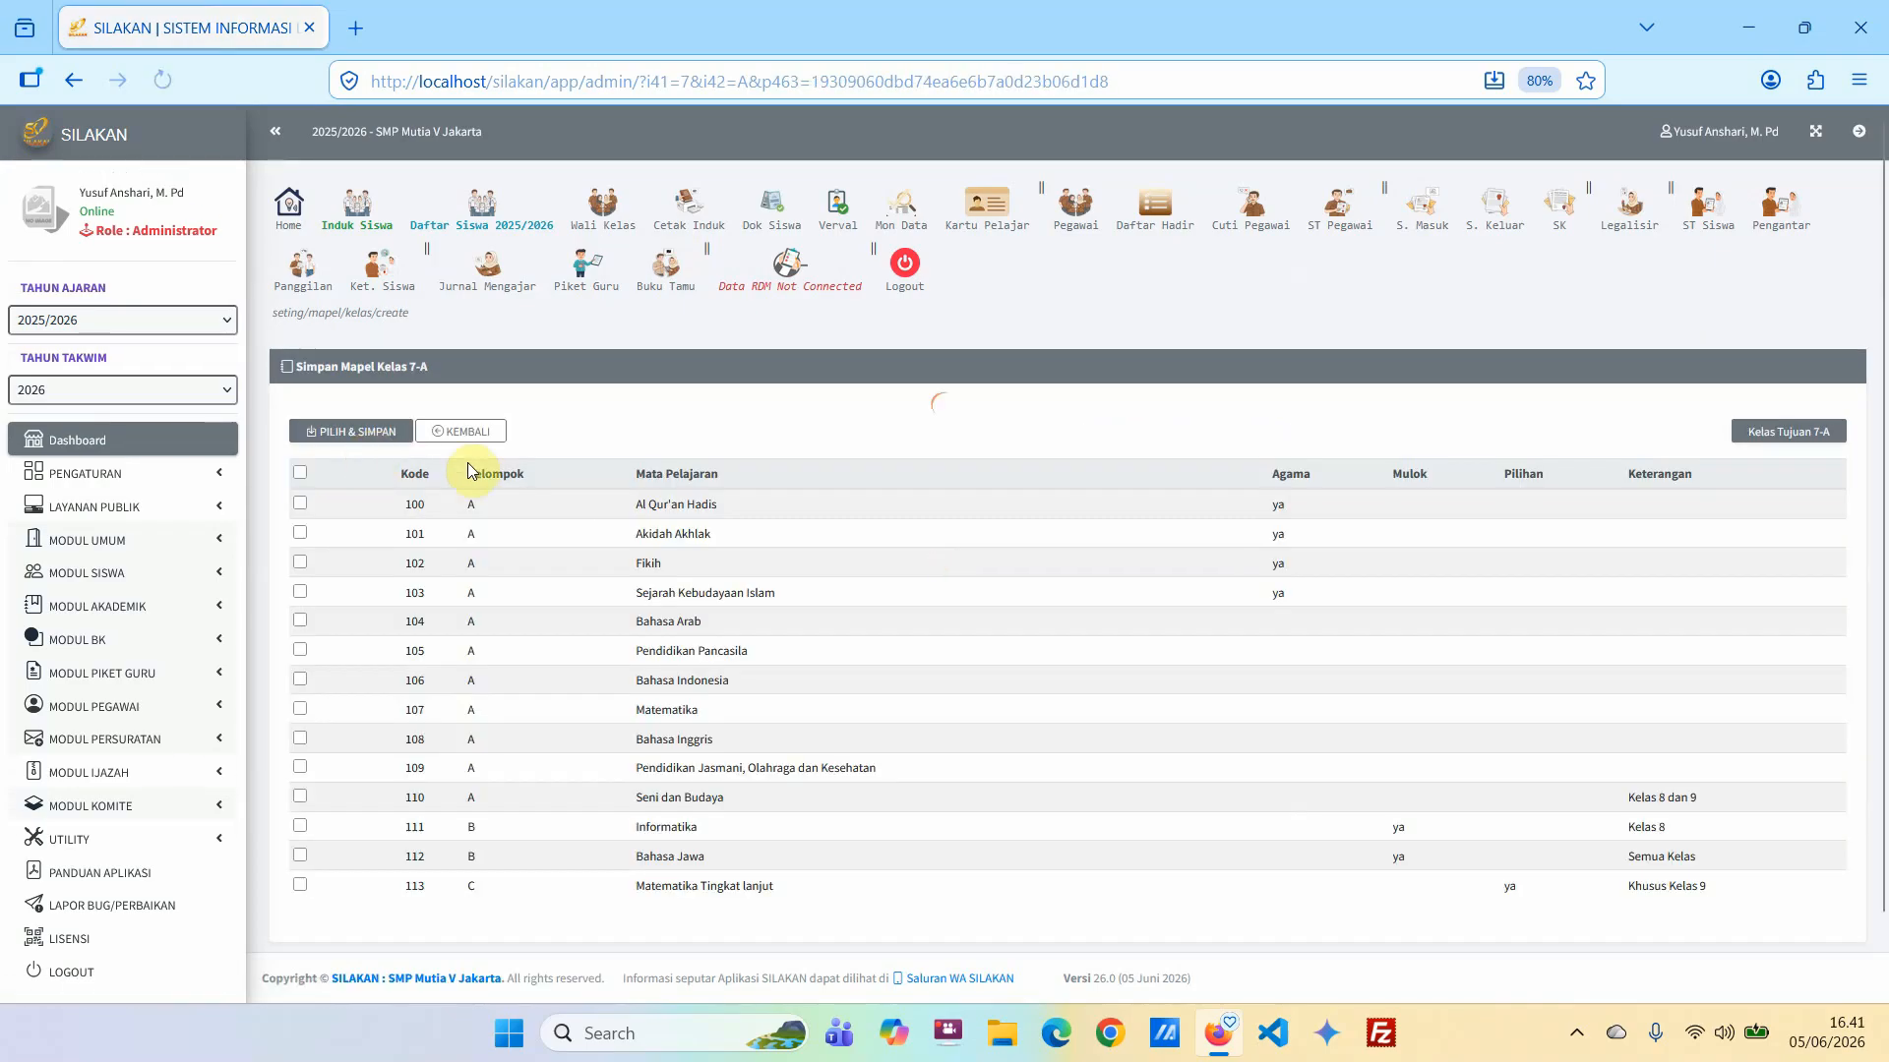
pyautogui.scroll(-1, 679, 584)
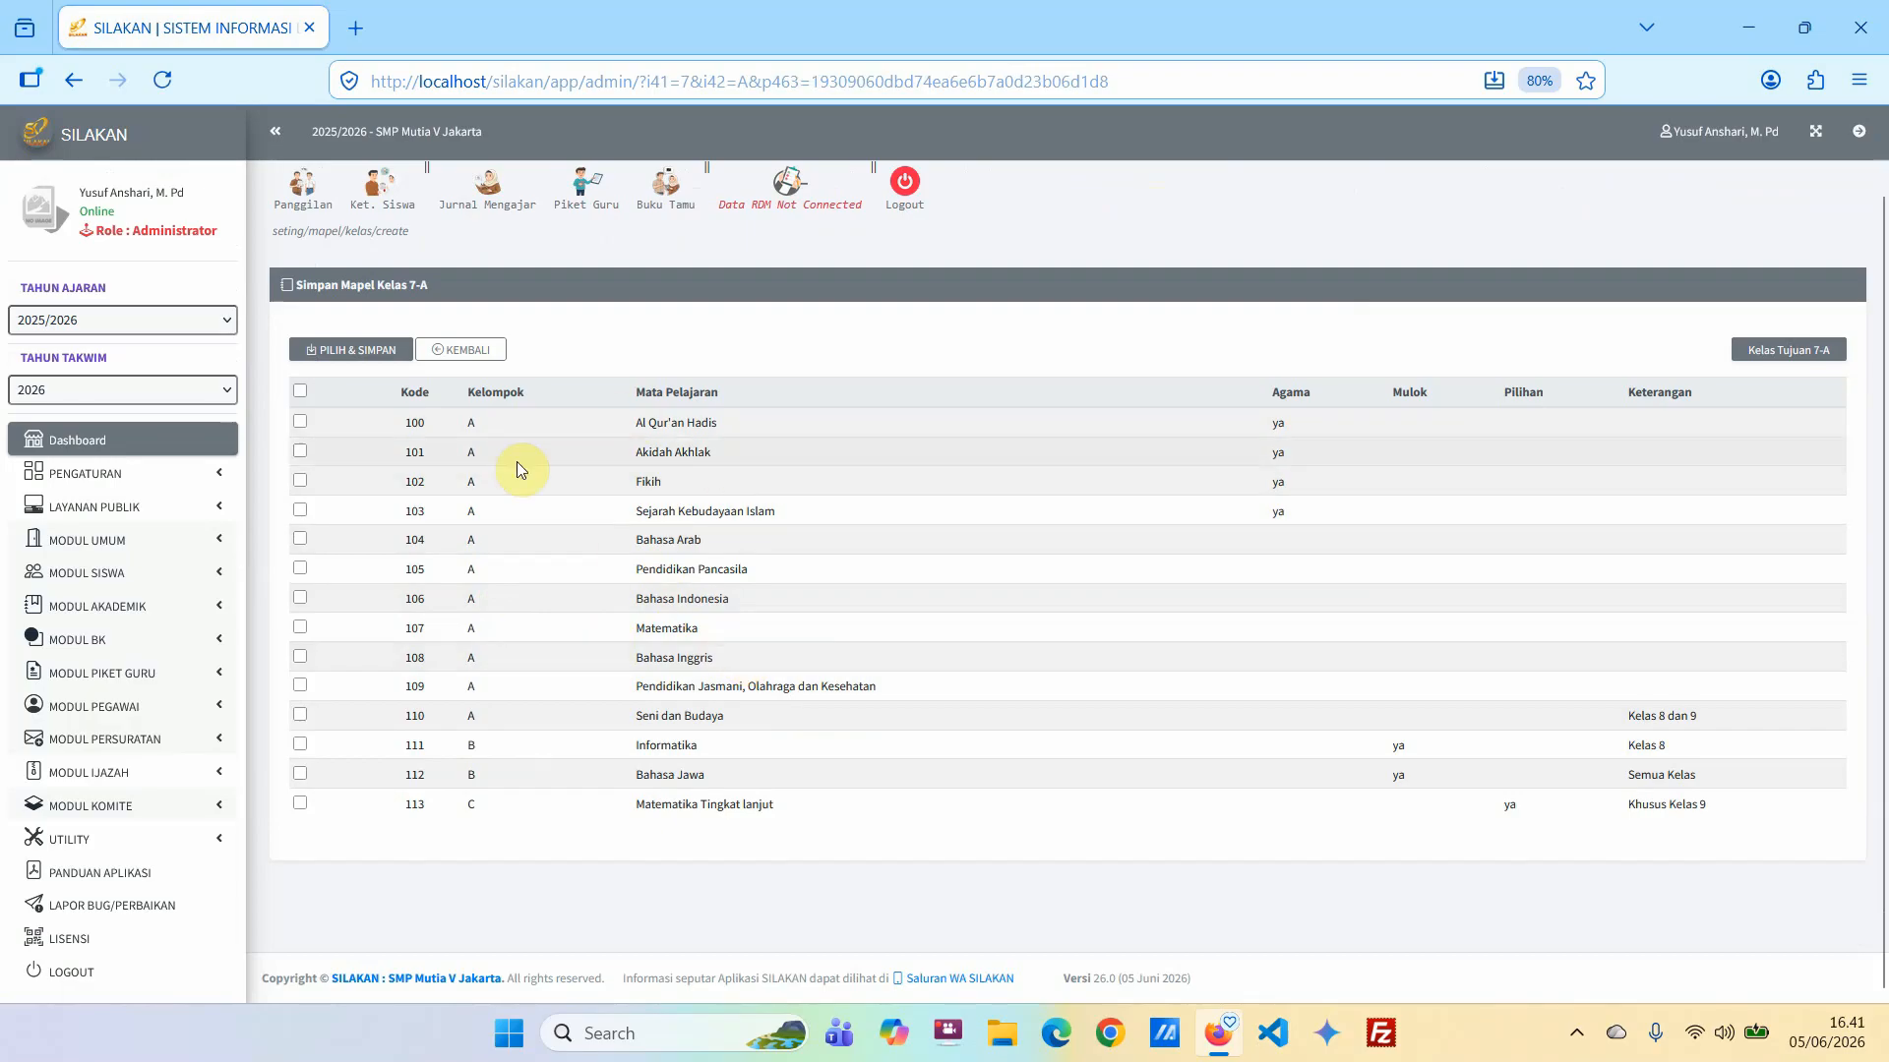
pyautogui.click(300, 392)
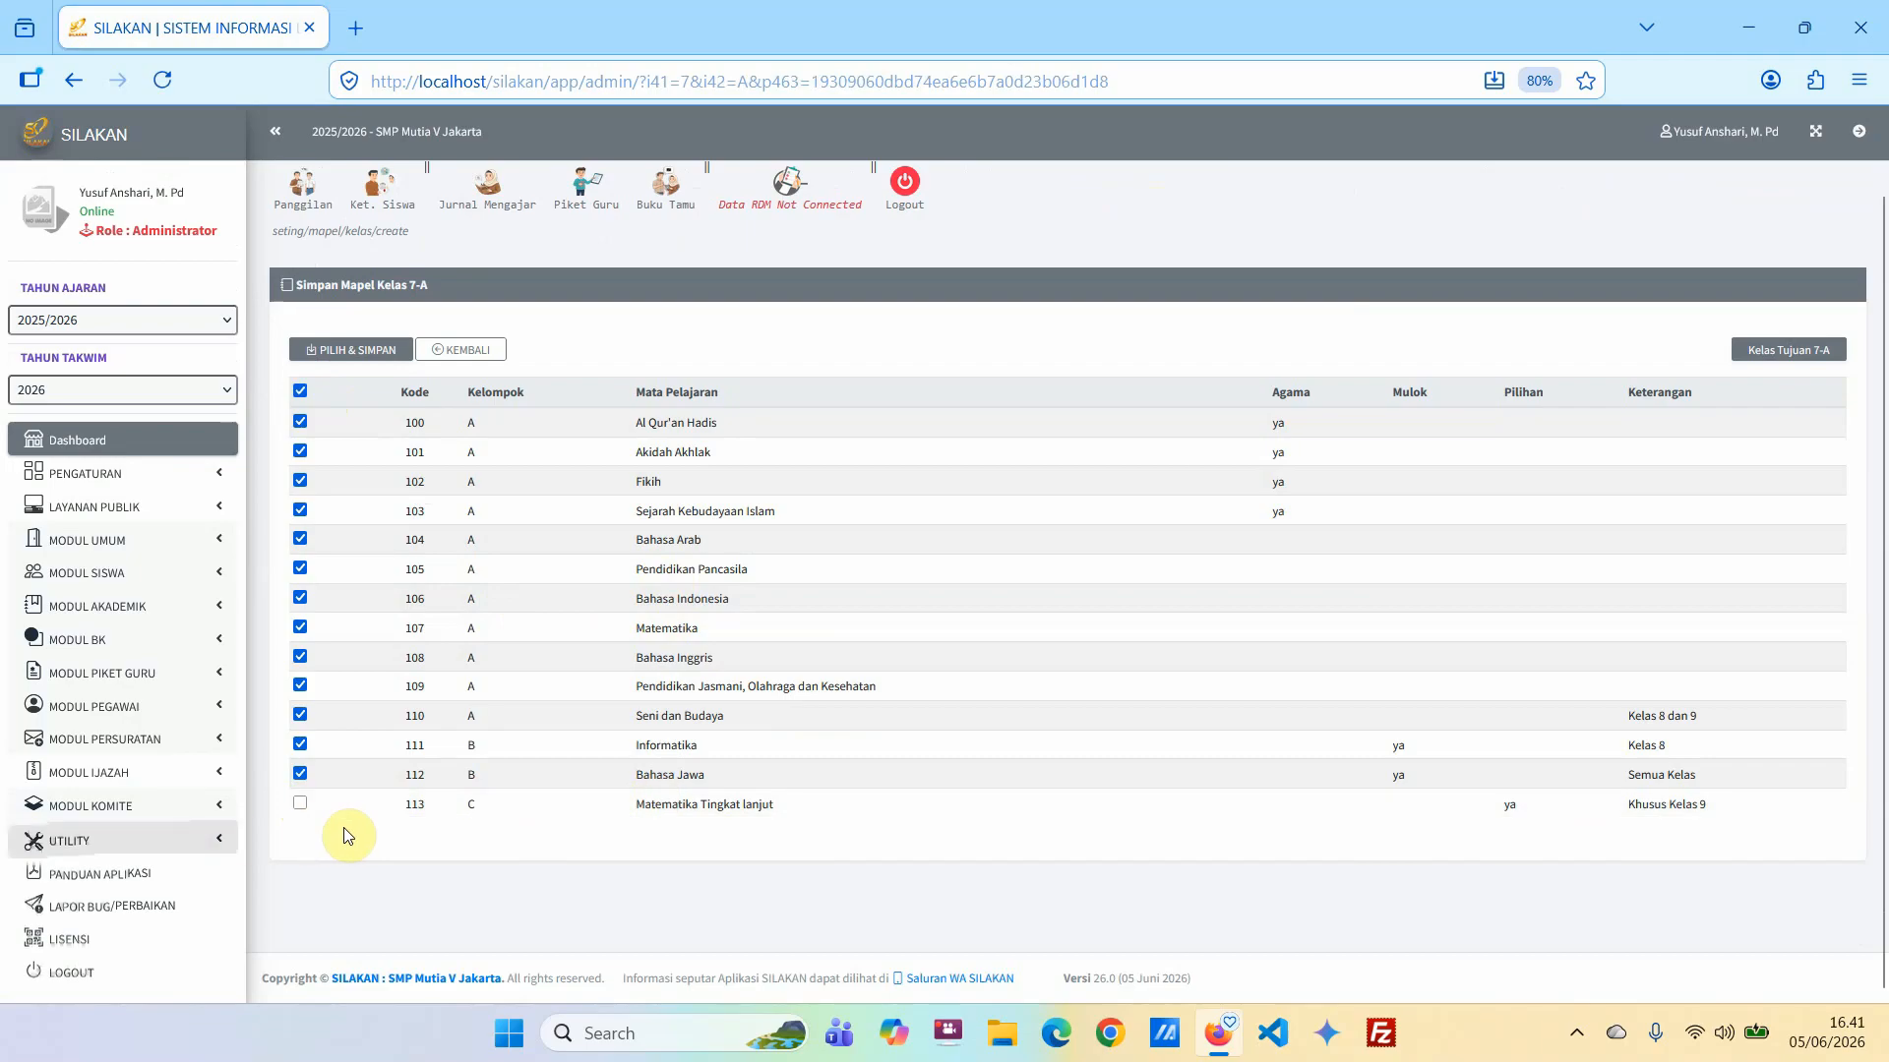
pyautogui.scroll(1, 716, 663)
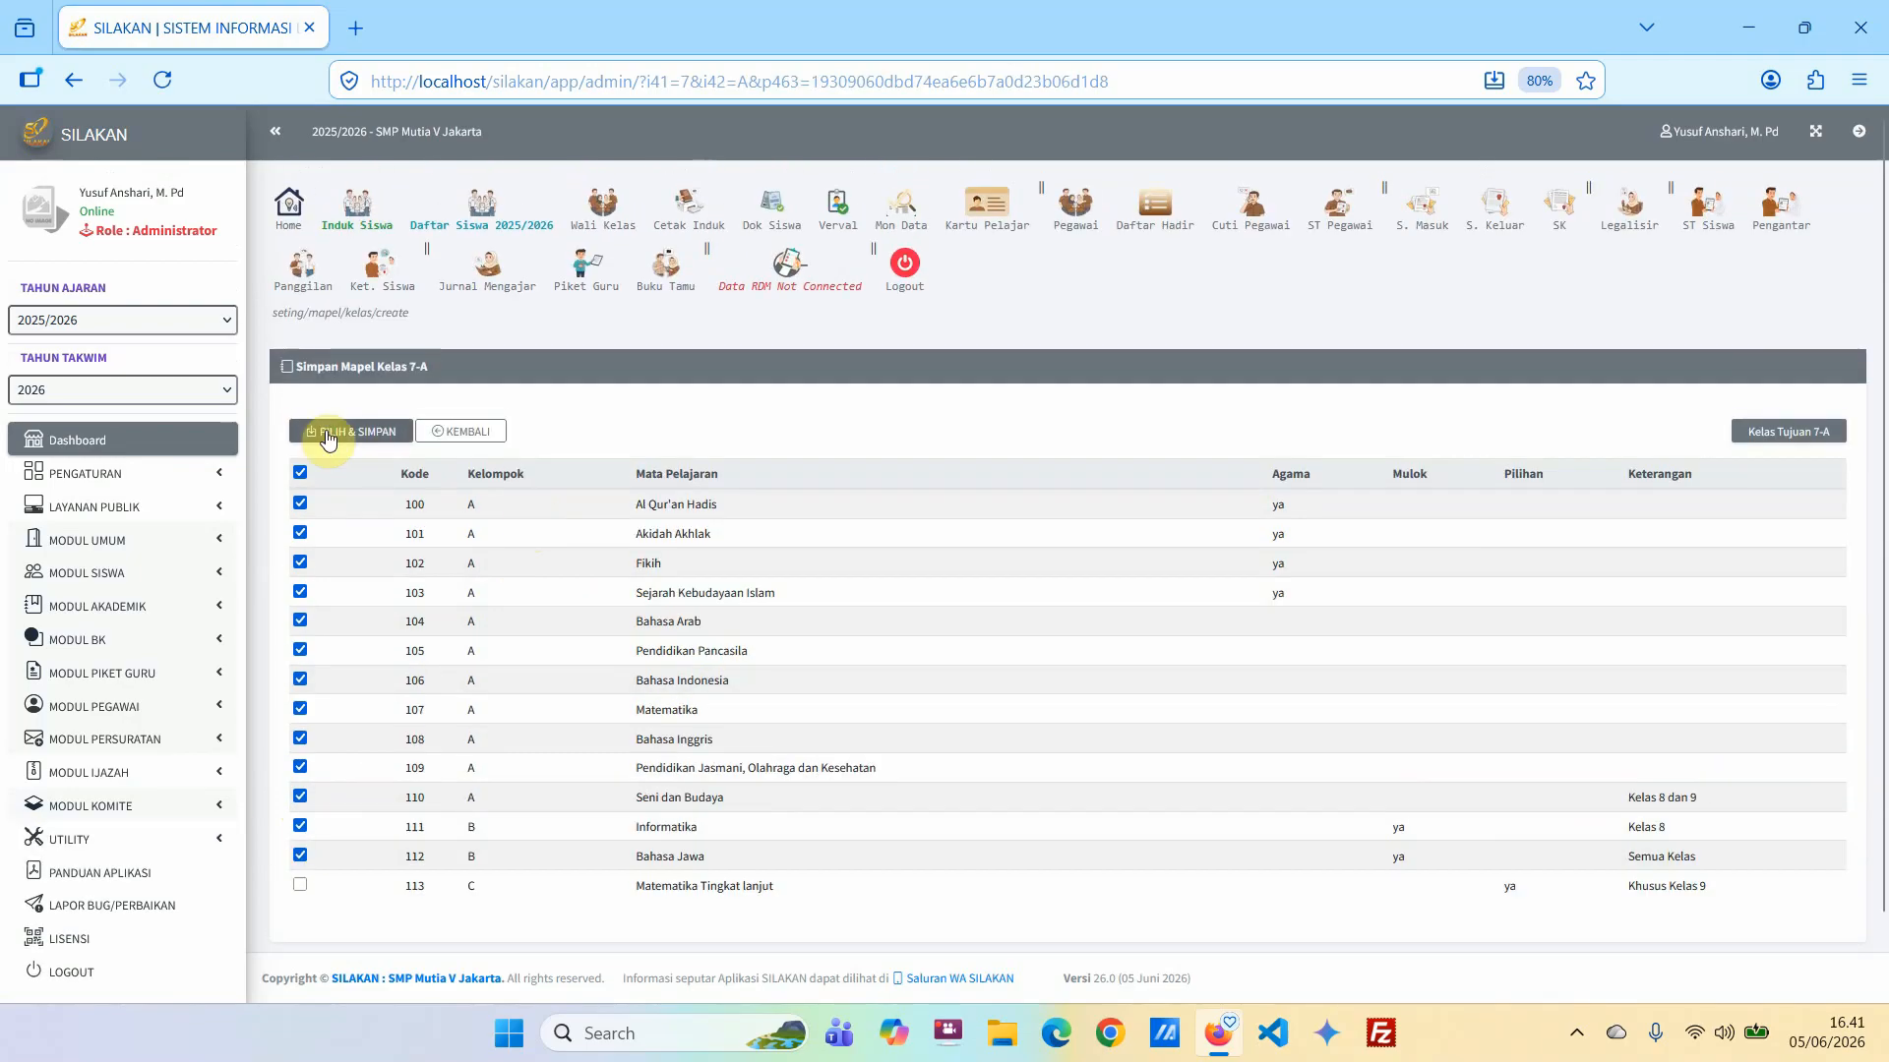
pyautogui.click(329, 439)
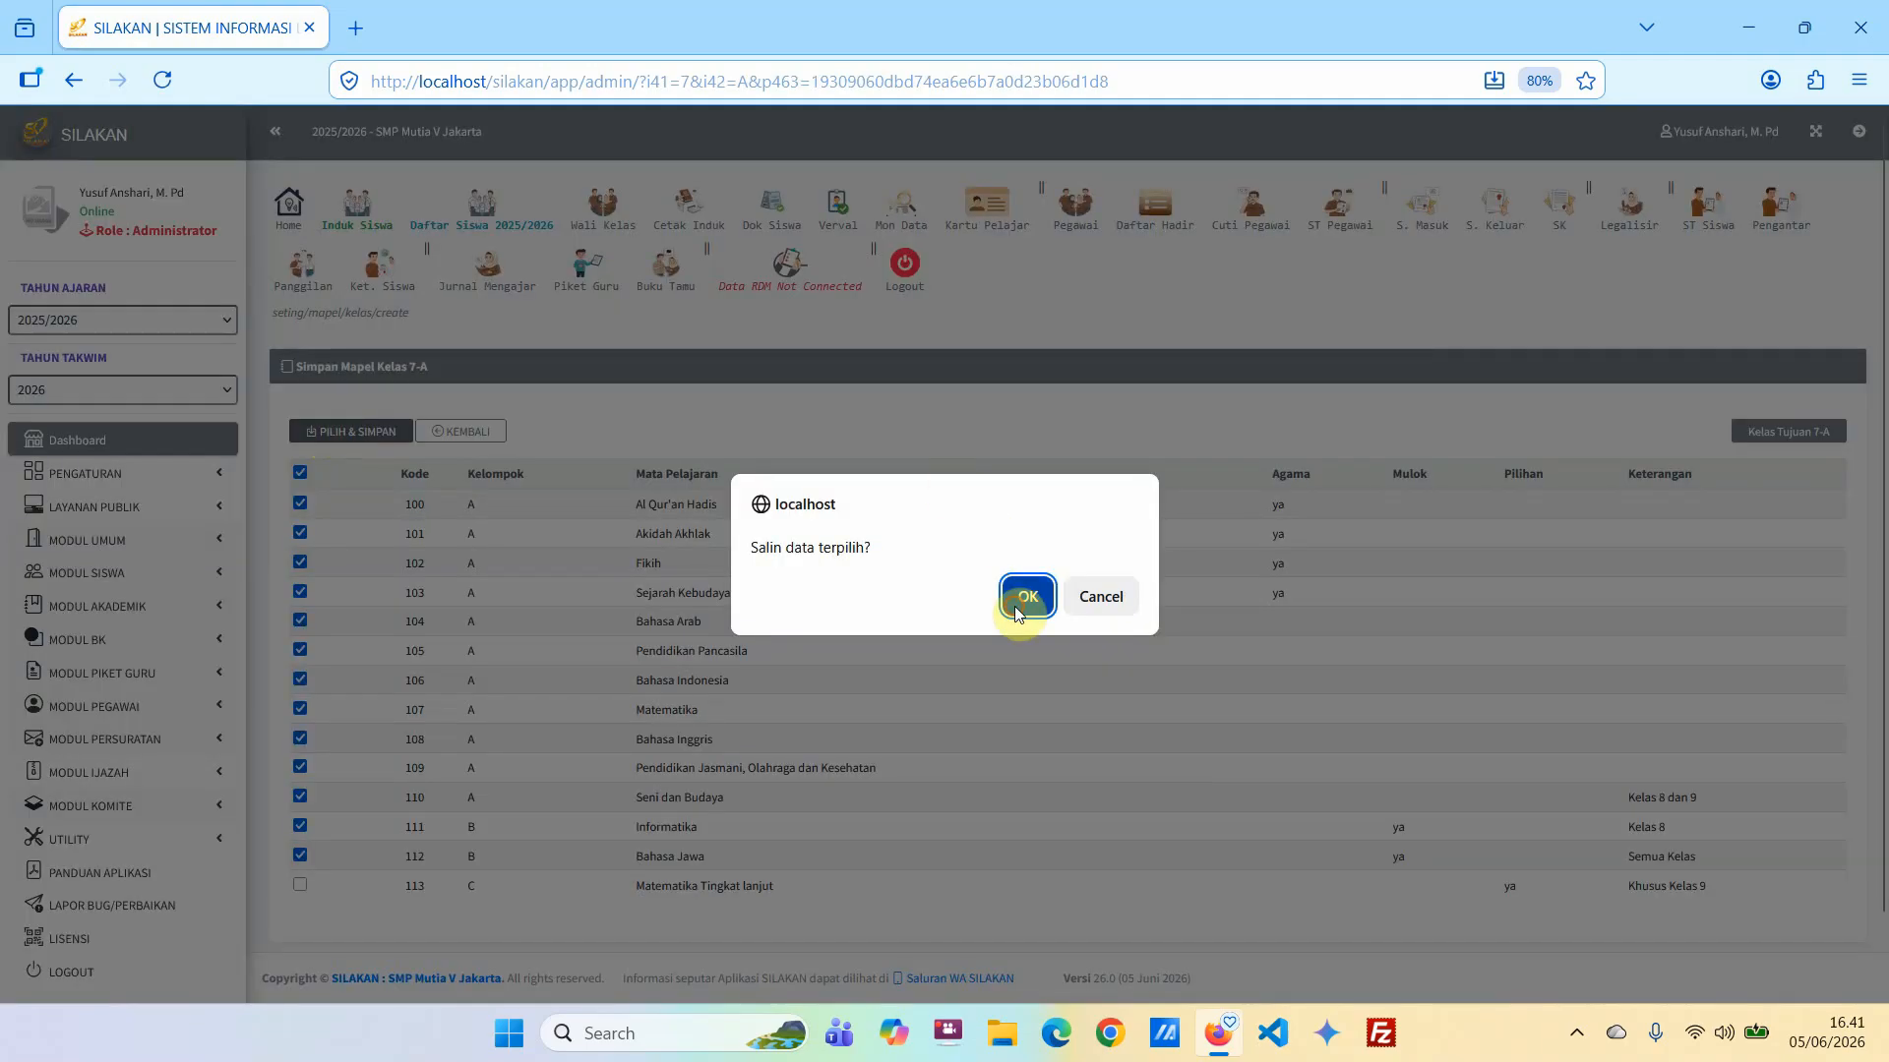
pyautogui.click(1023, 605)
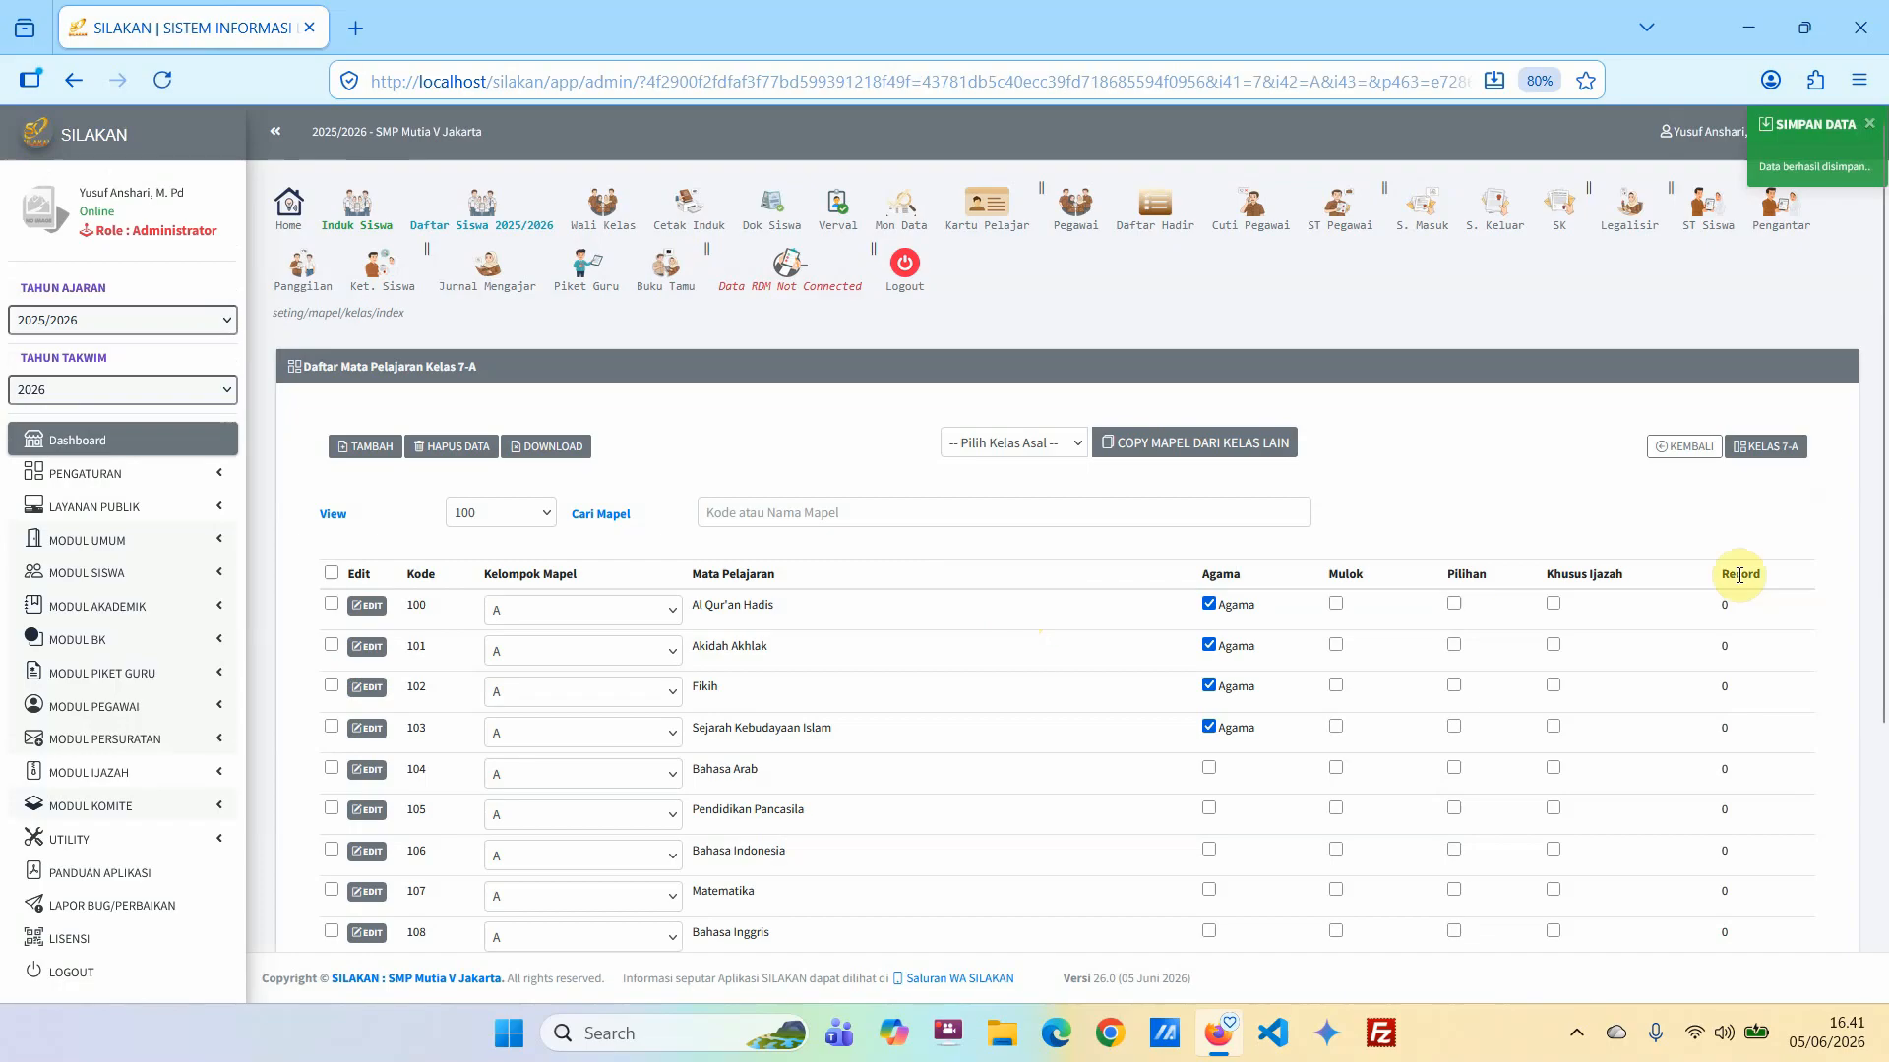
# Review the subject list of class 7-A, checking each subject's group and its Agama, Mulok, Pilihan and Khusus Ijazah marks.
pyautogui.scroll(-4, 709, 609)
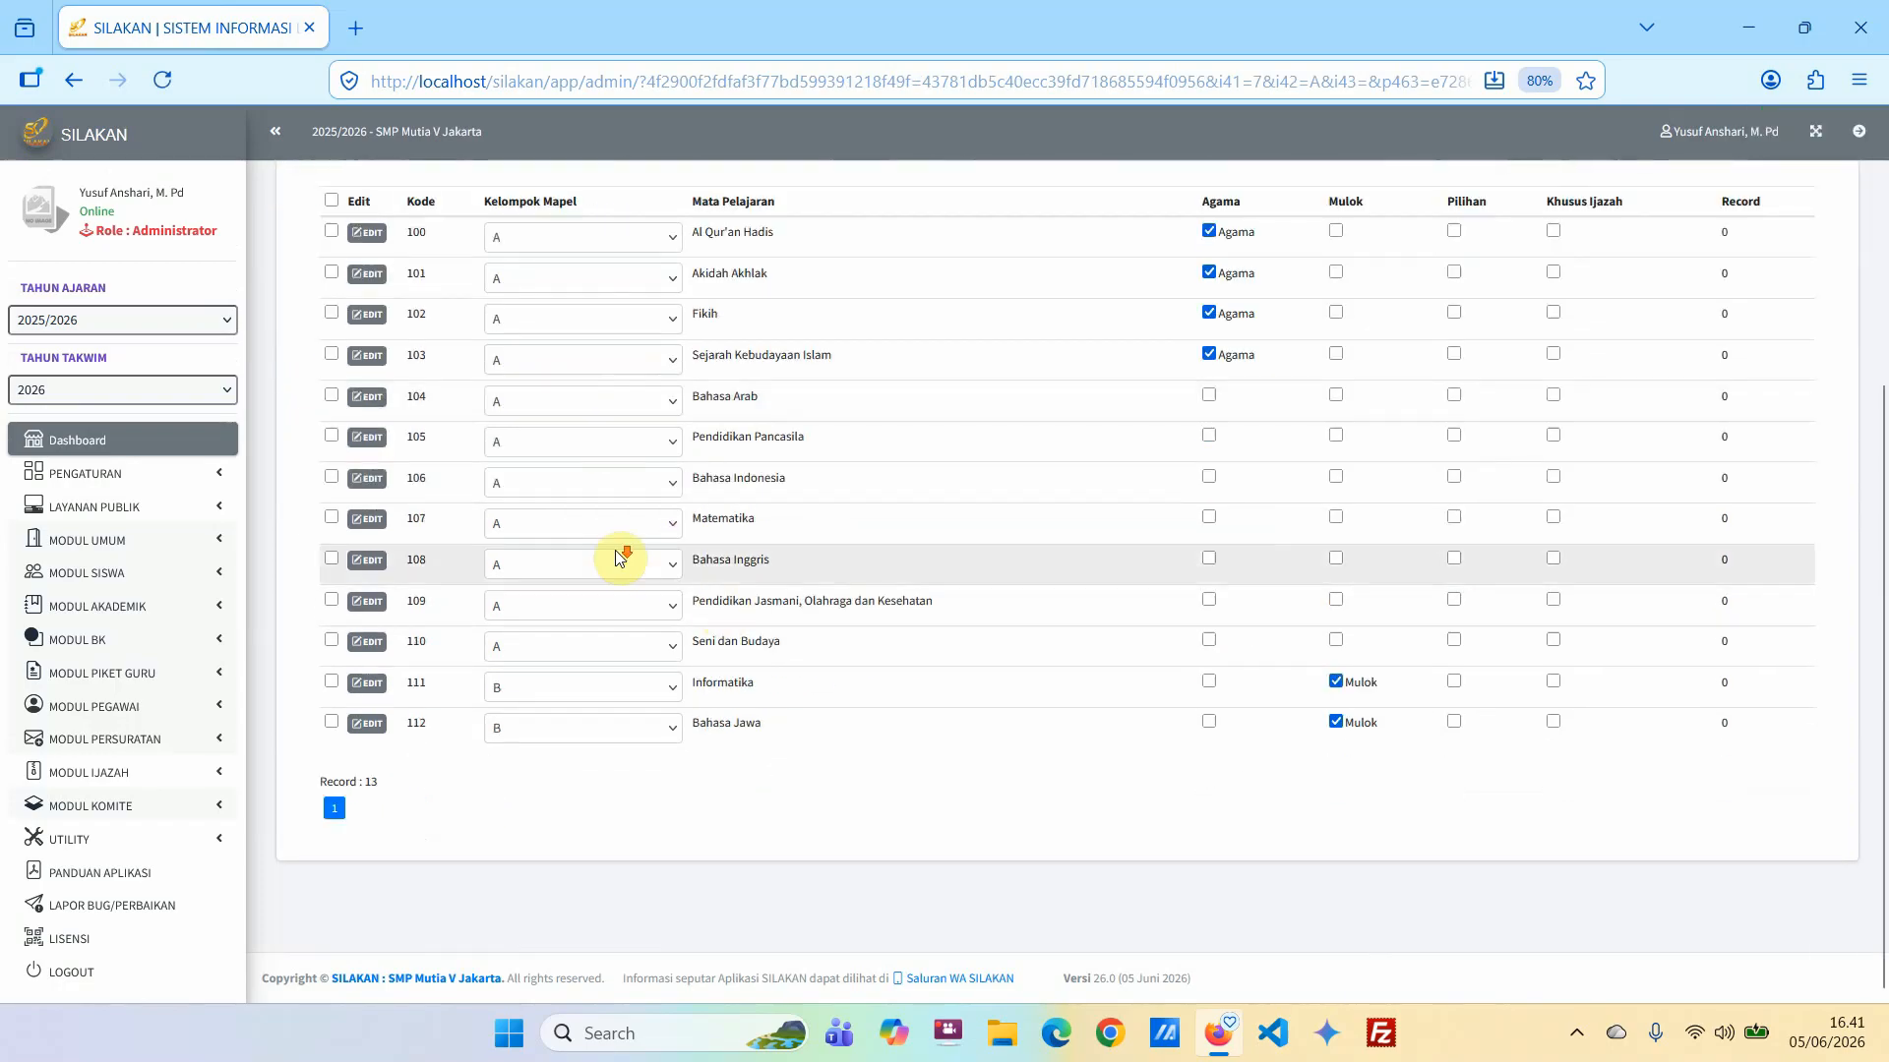
pyautogui.scroll(4, 618, 557)
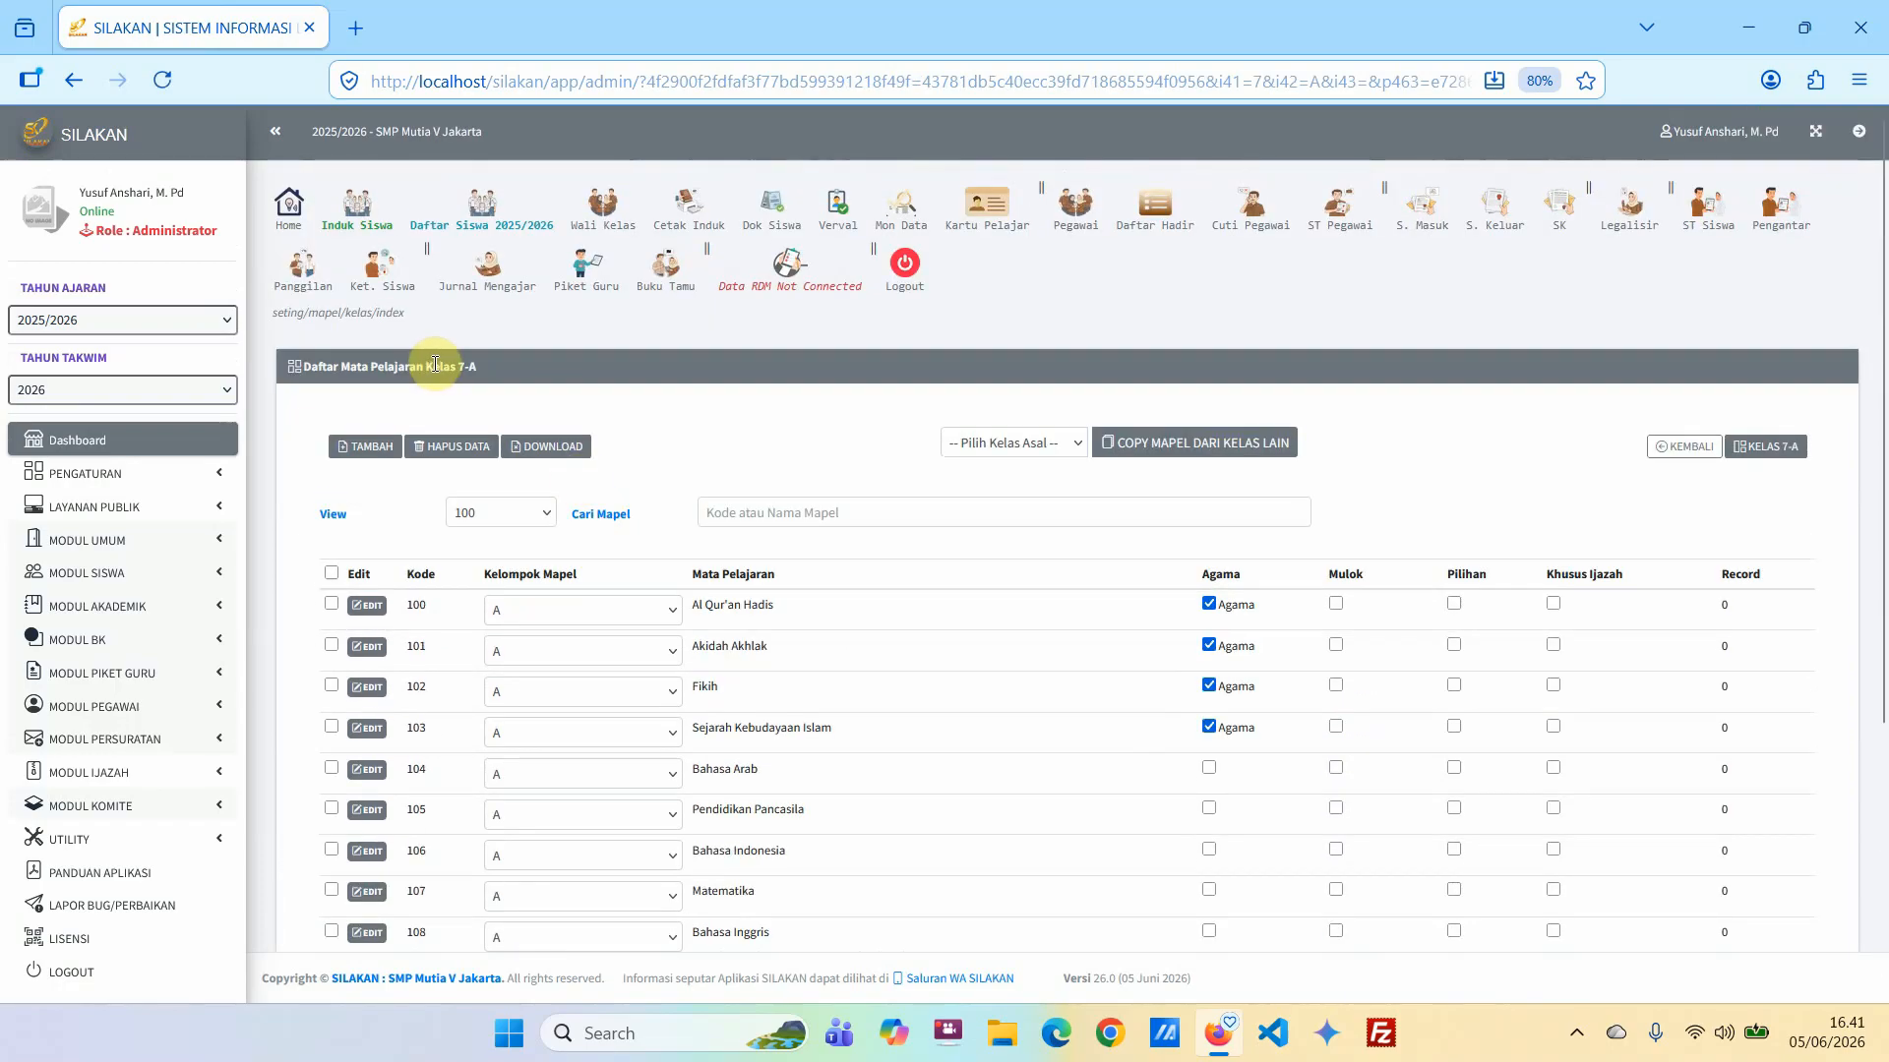
pyautogui.moveTo(426, 366); pyautogui.dragTo(517, 368)
pyautogui.click(643, 430)
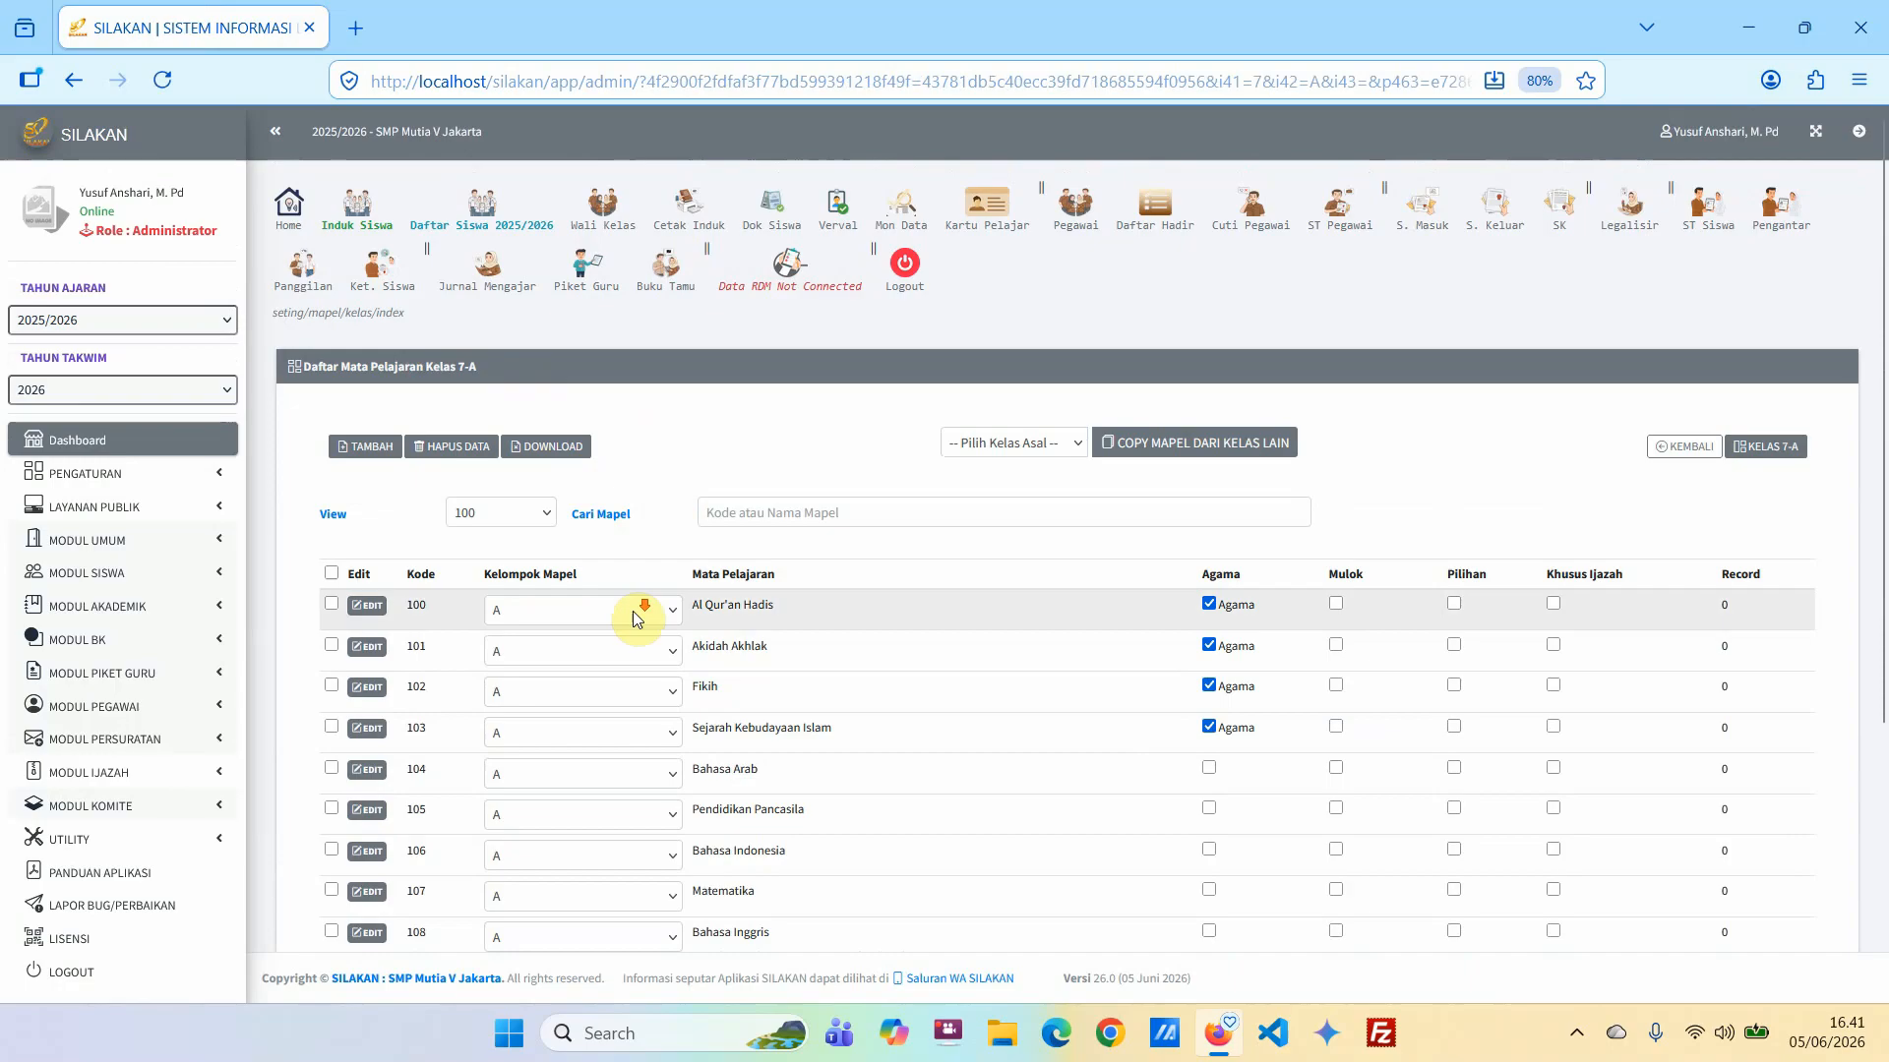
pyautogui.scroll(-3, 635, 618)
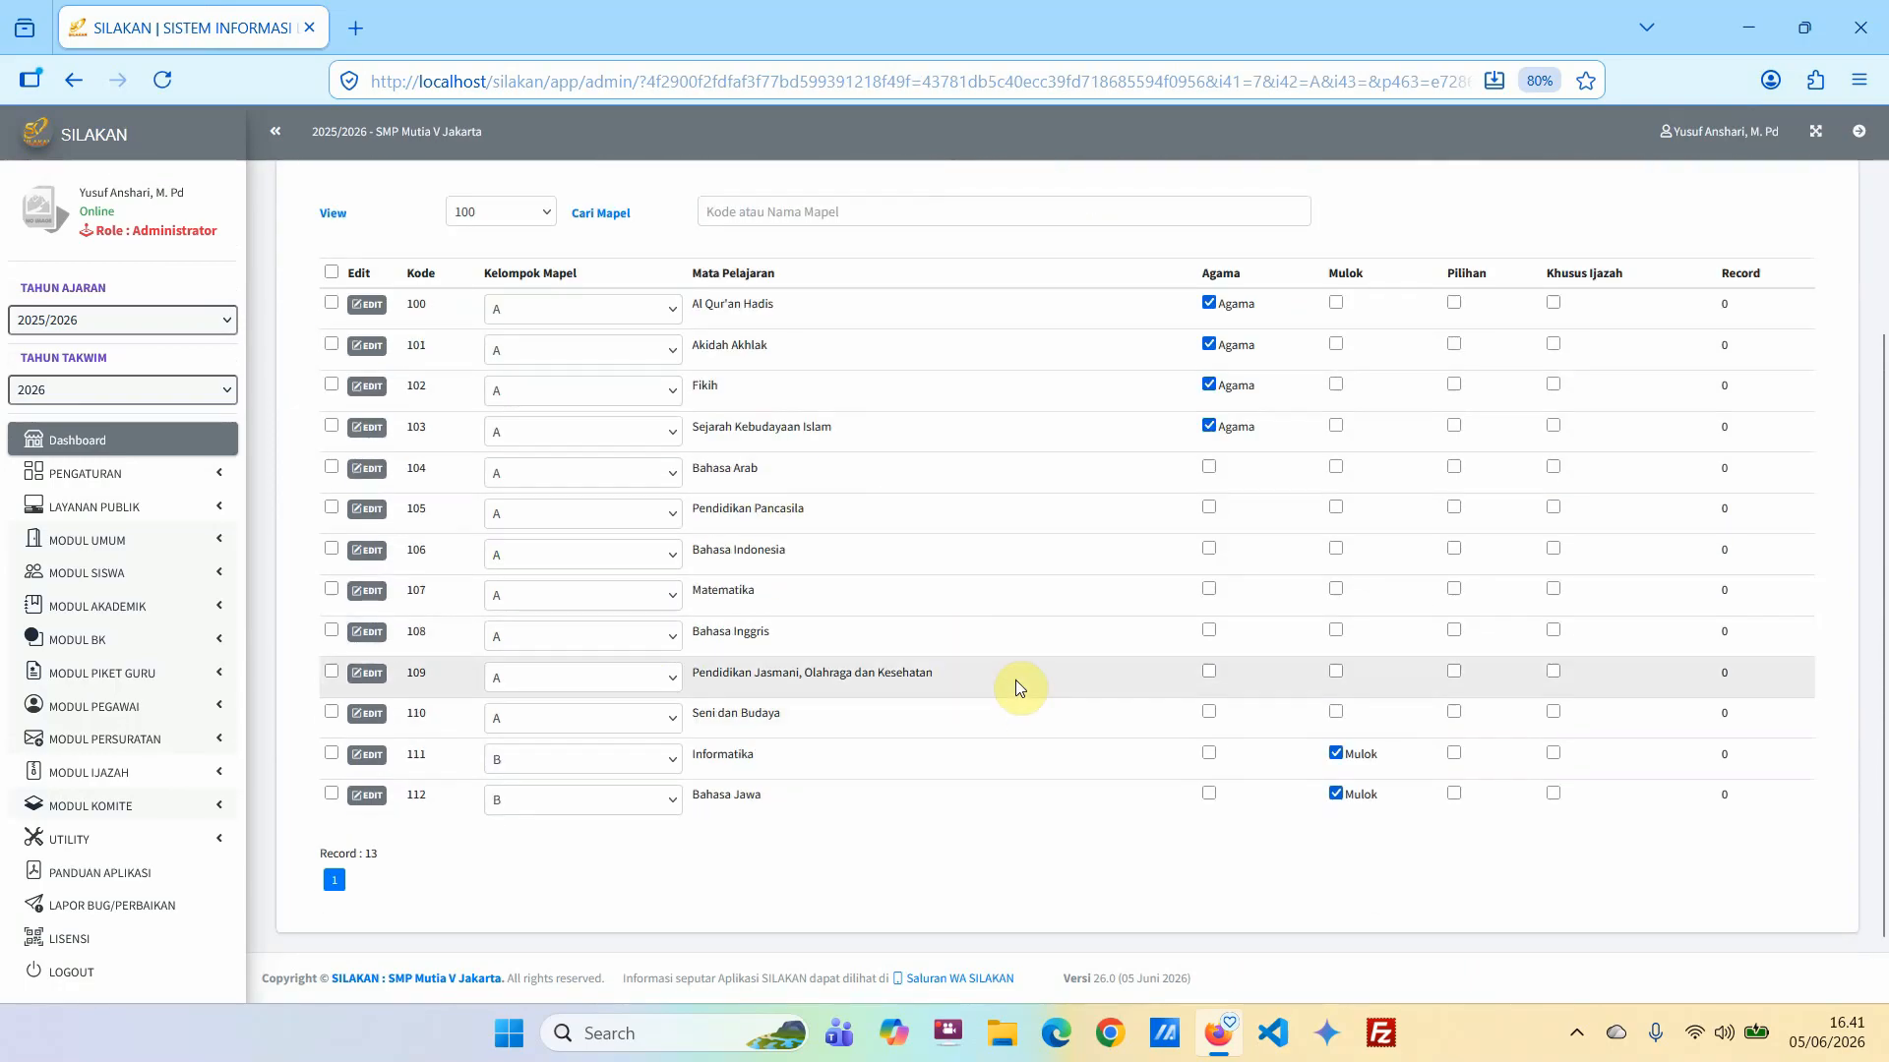
pyautogui.scroll(1, 1018, 677)
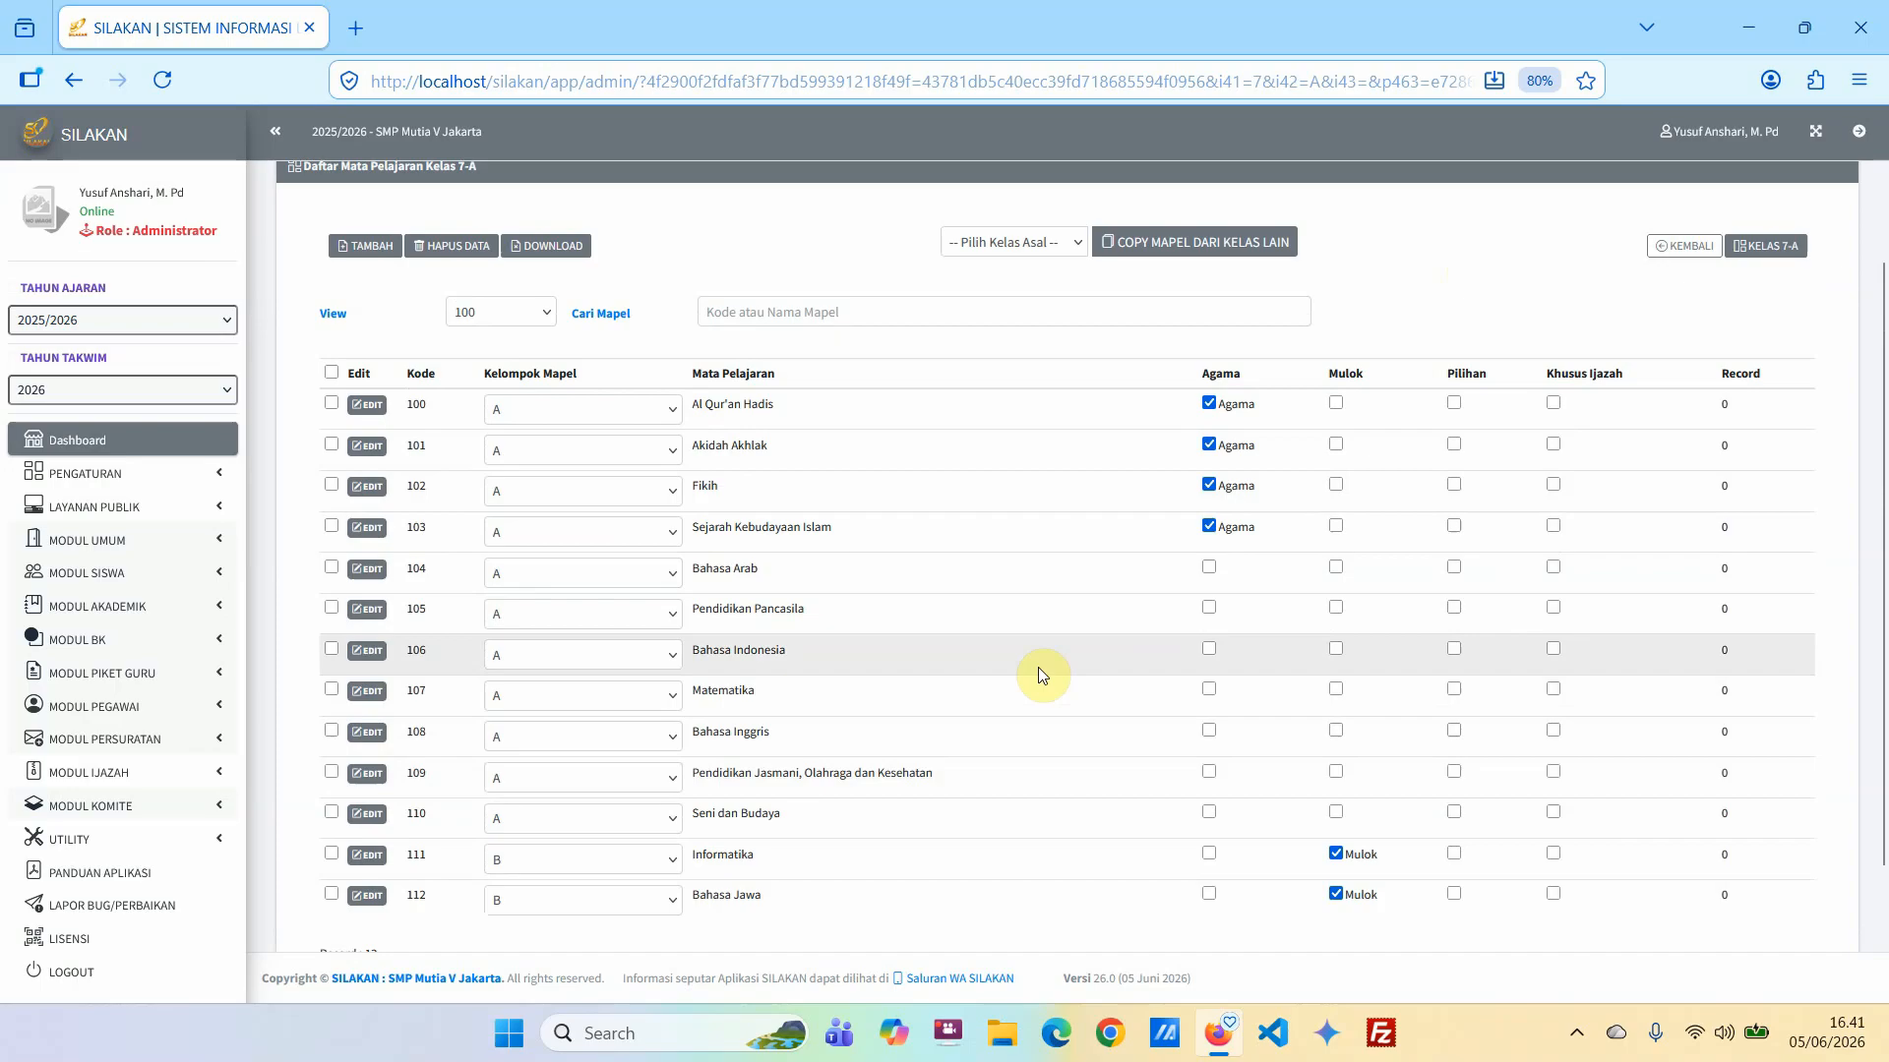
pyautogui.scroll(-1, 681, 841)
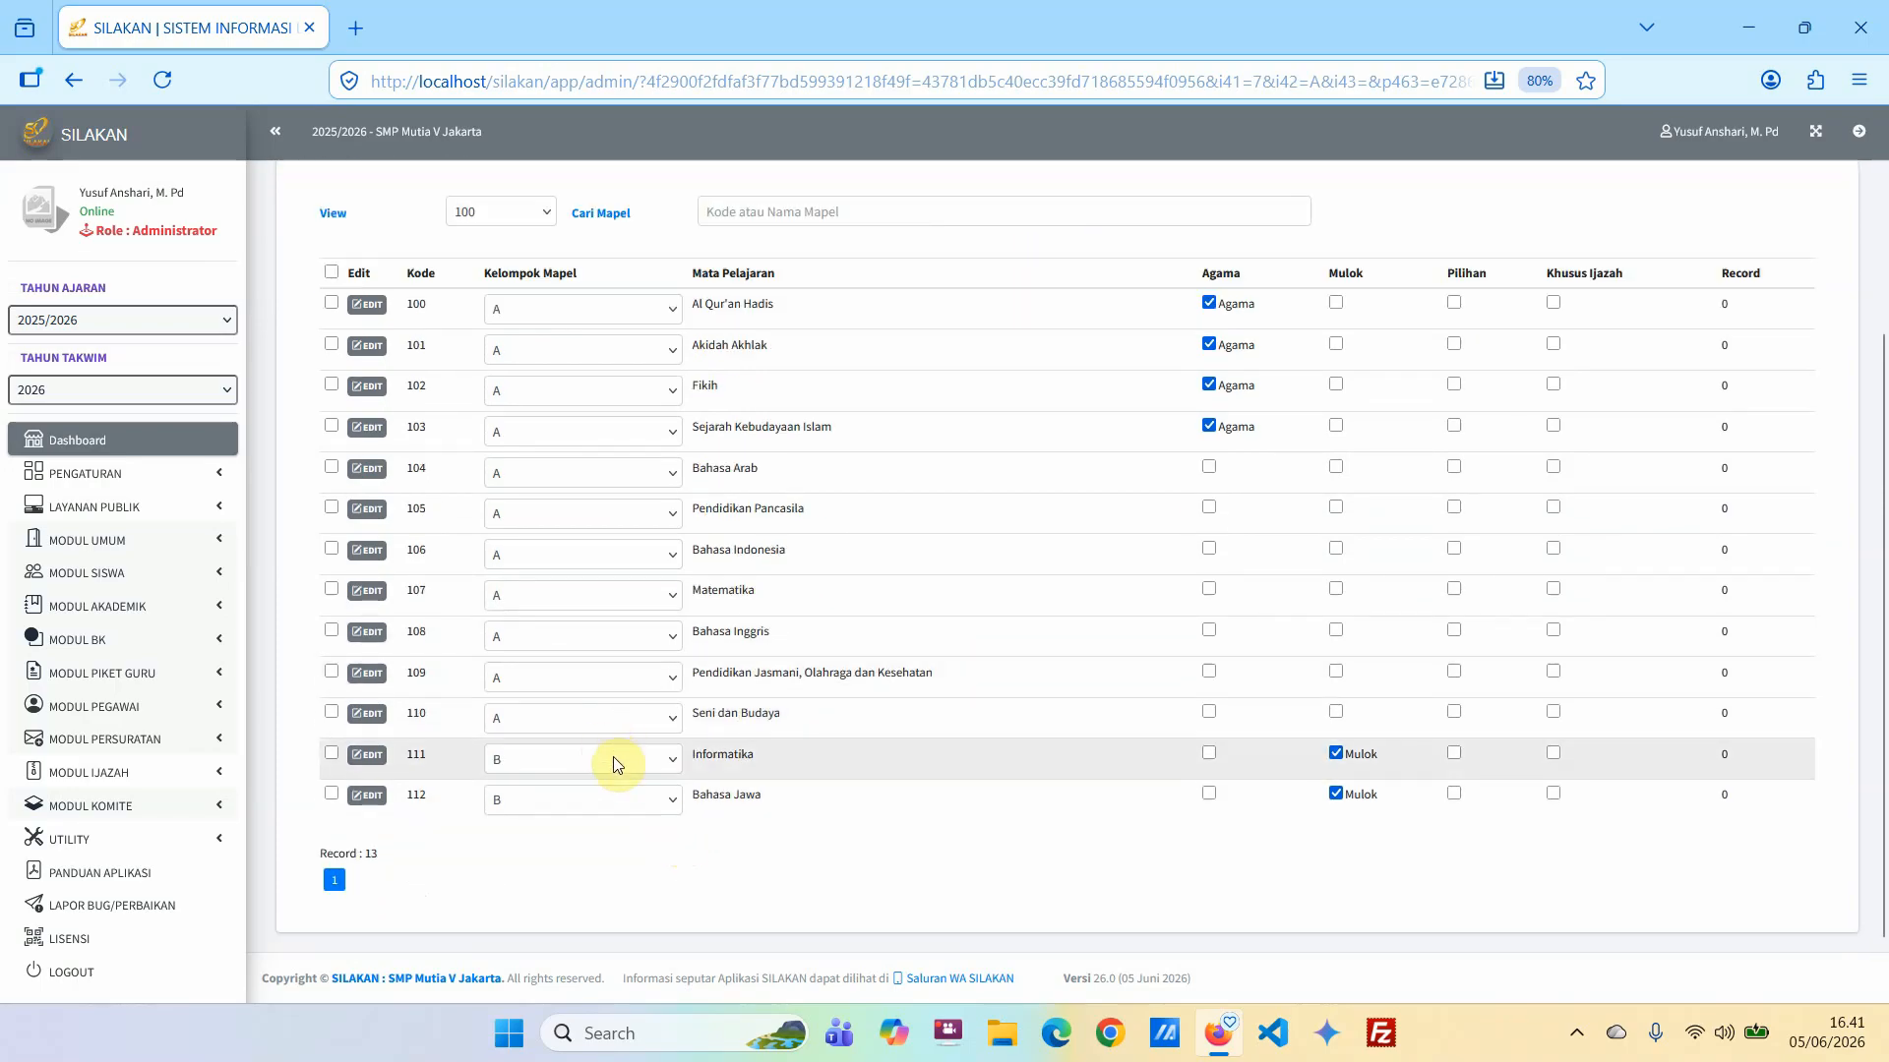
# Move Informatika in class 7-A to group C, change its mark from Mulok to Pilihan, and reload the list.
pyautogui.click(549, 770)
pyautogui.click(523, 852)
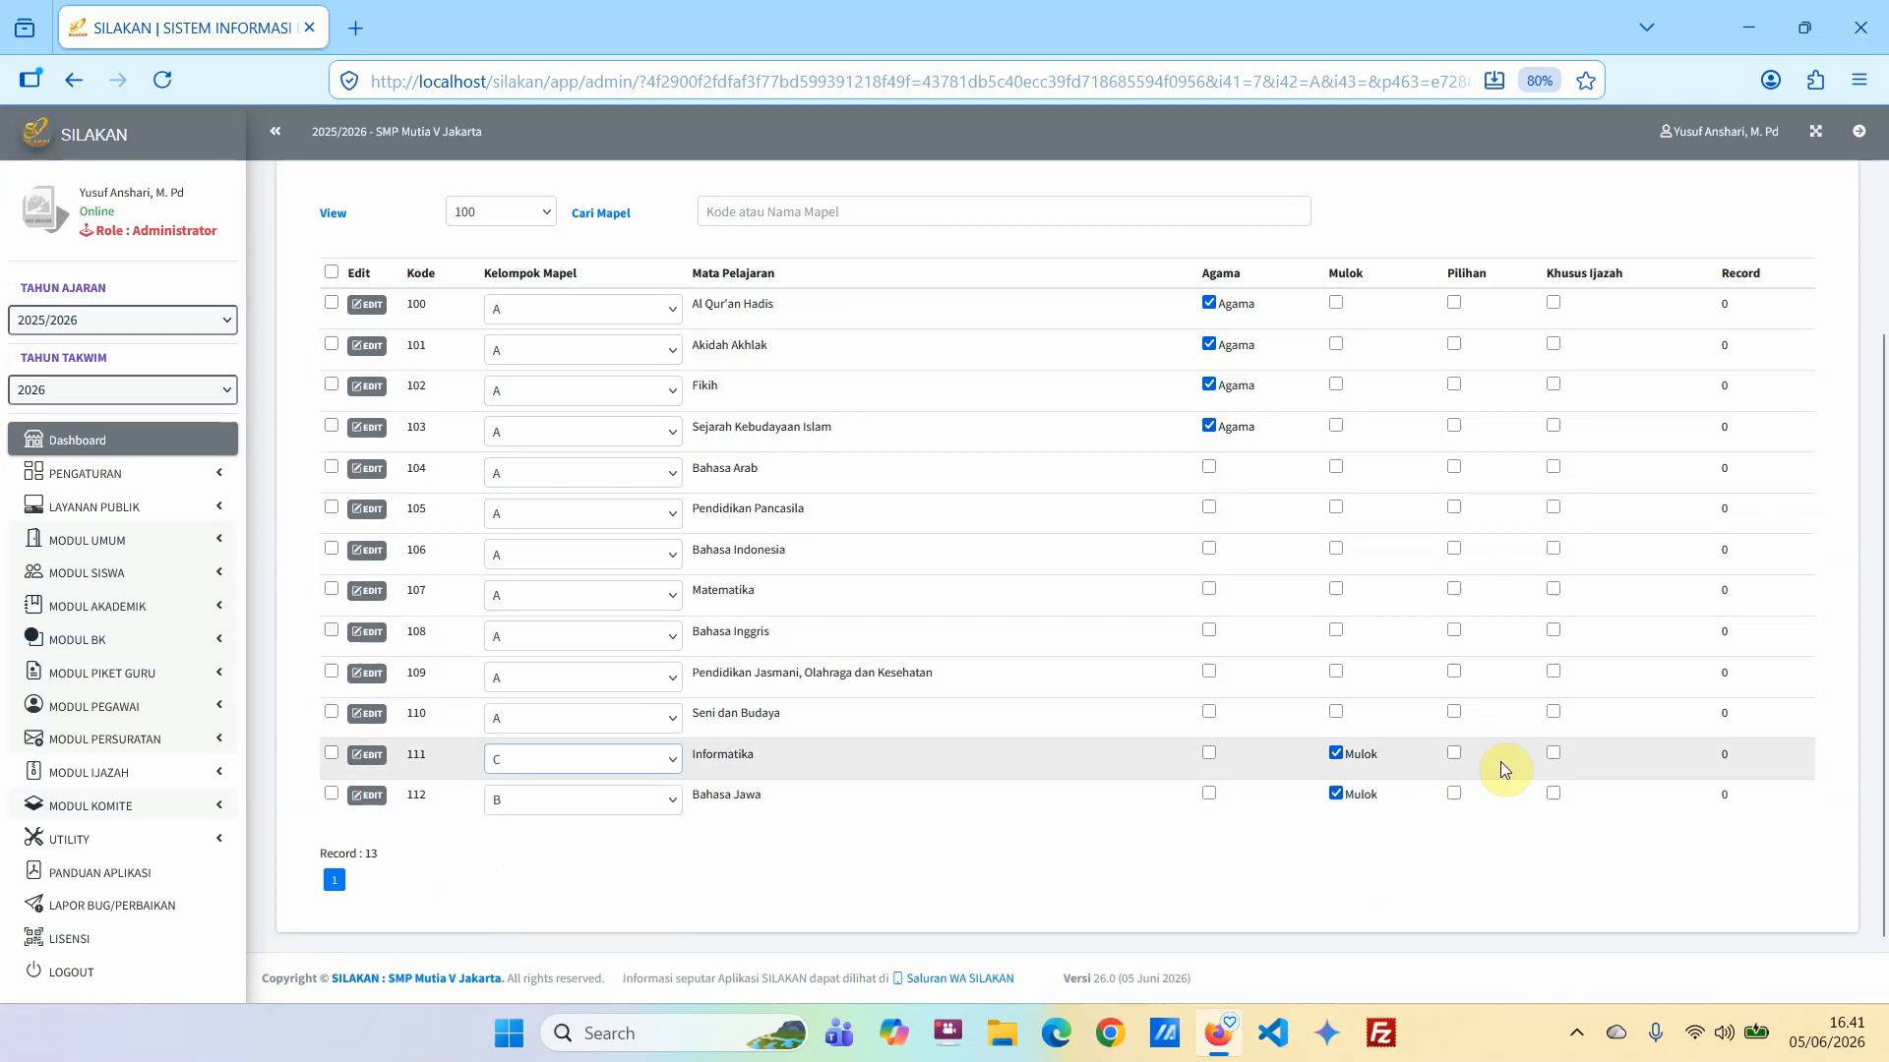
pyautogui.click(1337, 755)
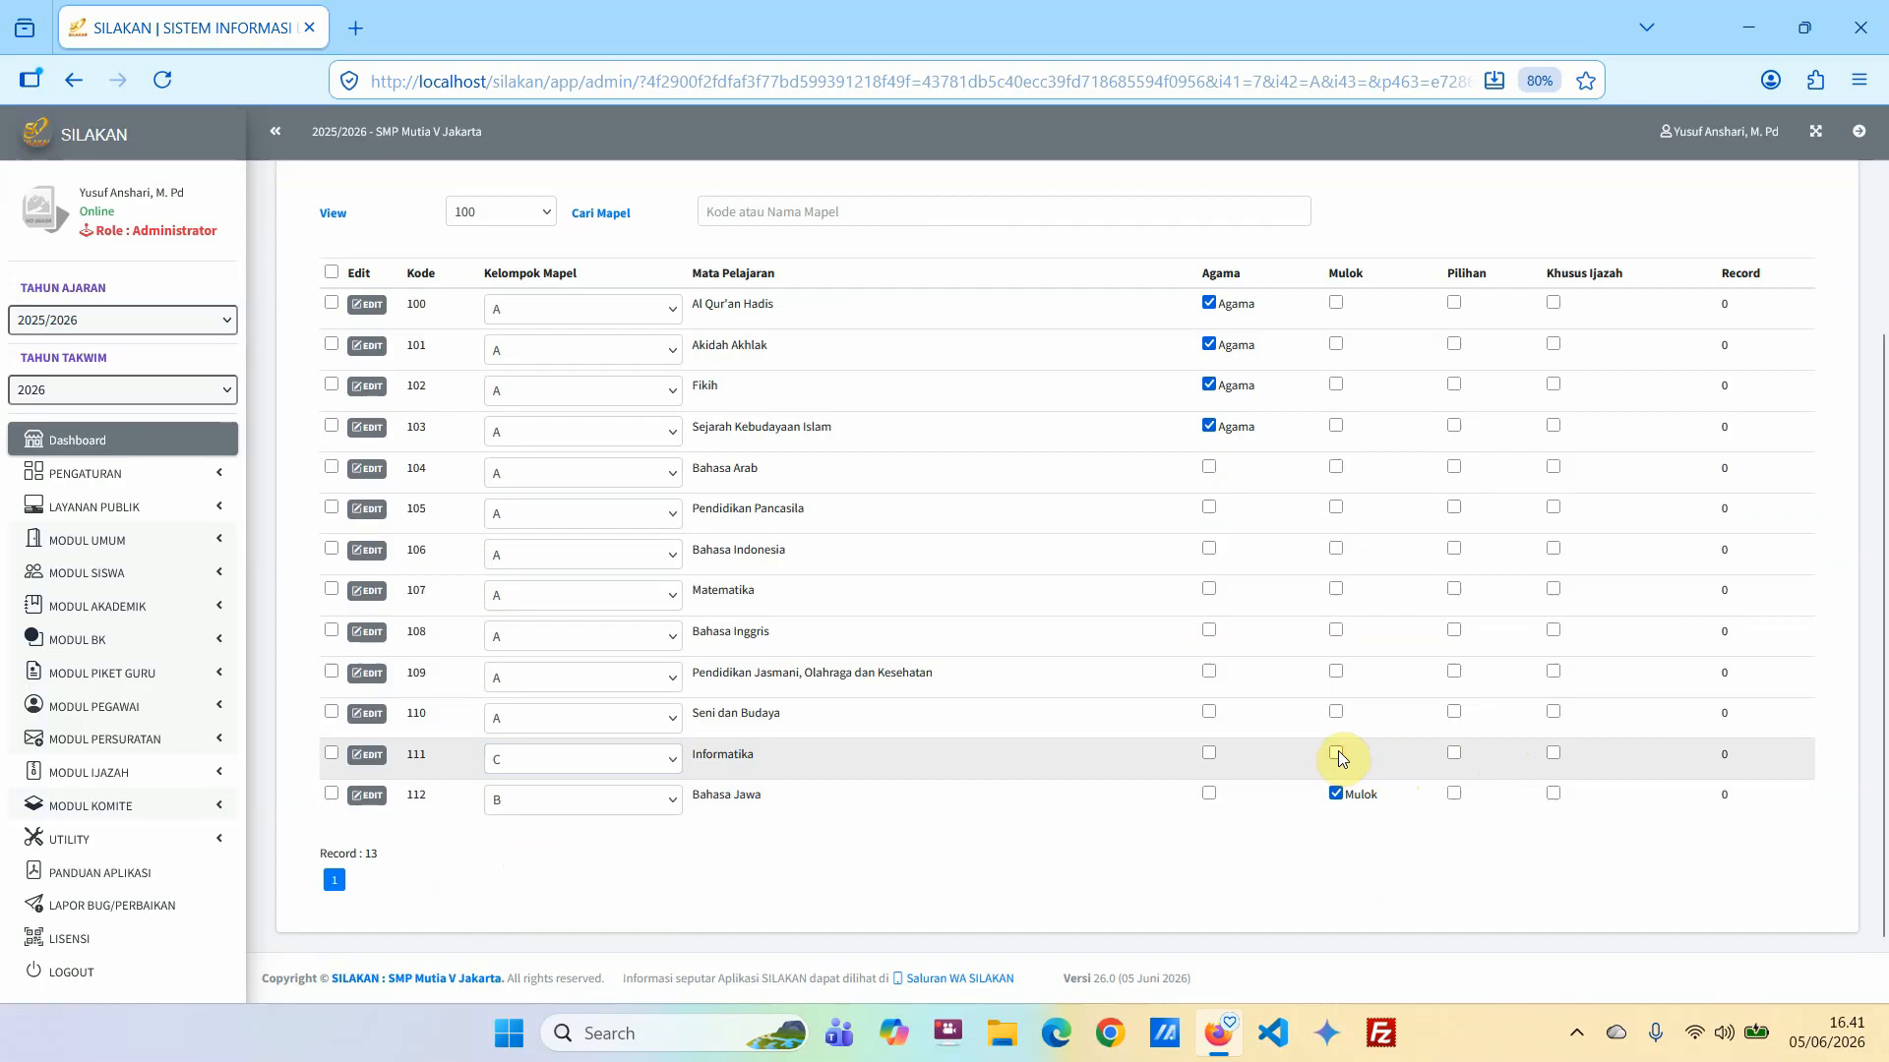
pyautogui.click(1454, 754)
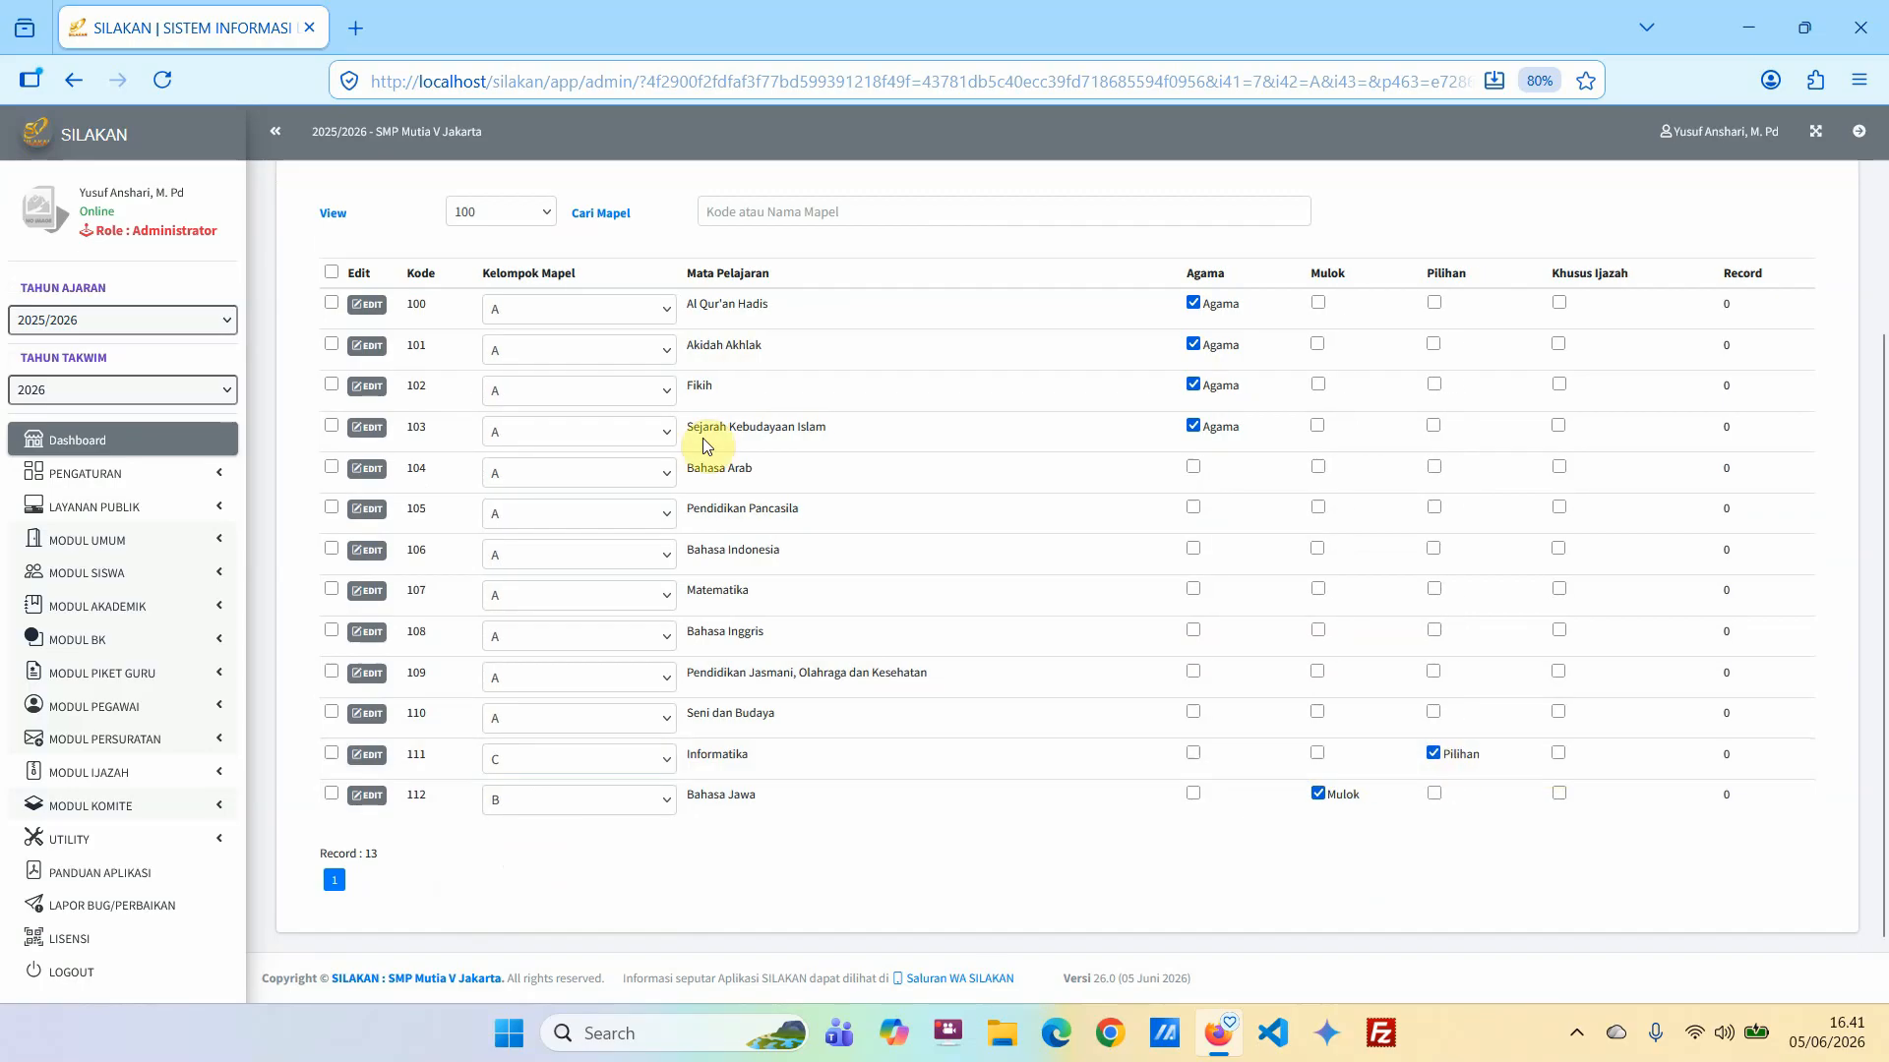
pyautogui.click(162, 80)
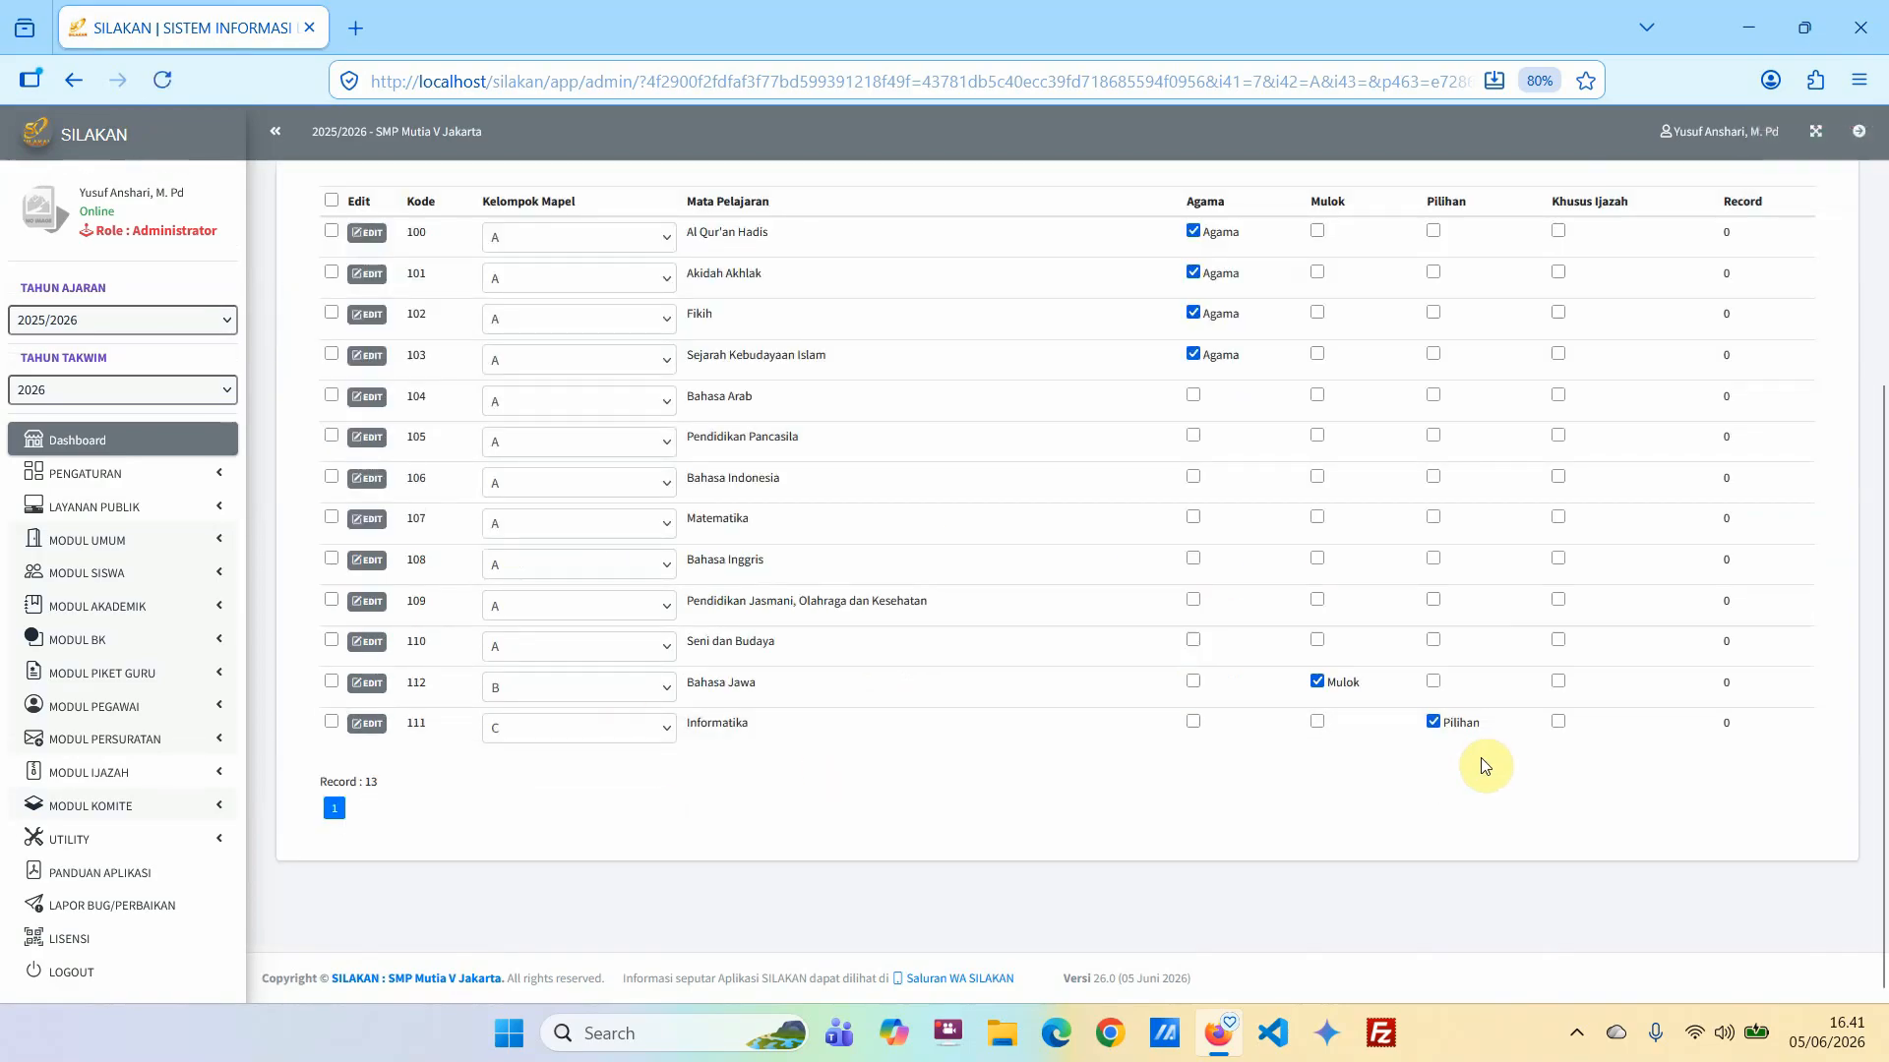
# Clear the Khusus Ijazah mark from Informatika in class 7-A's subject list.
pyautogui.scroll(3, 1482, 756)
pyautogui.scroll(-3, 1497, 655)
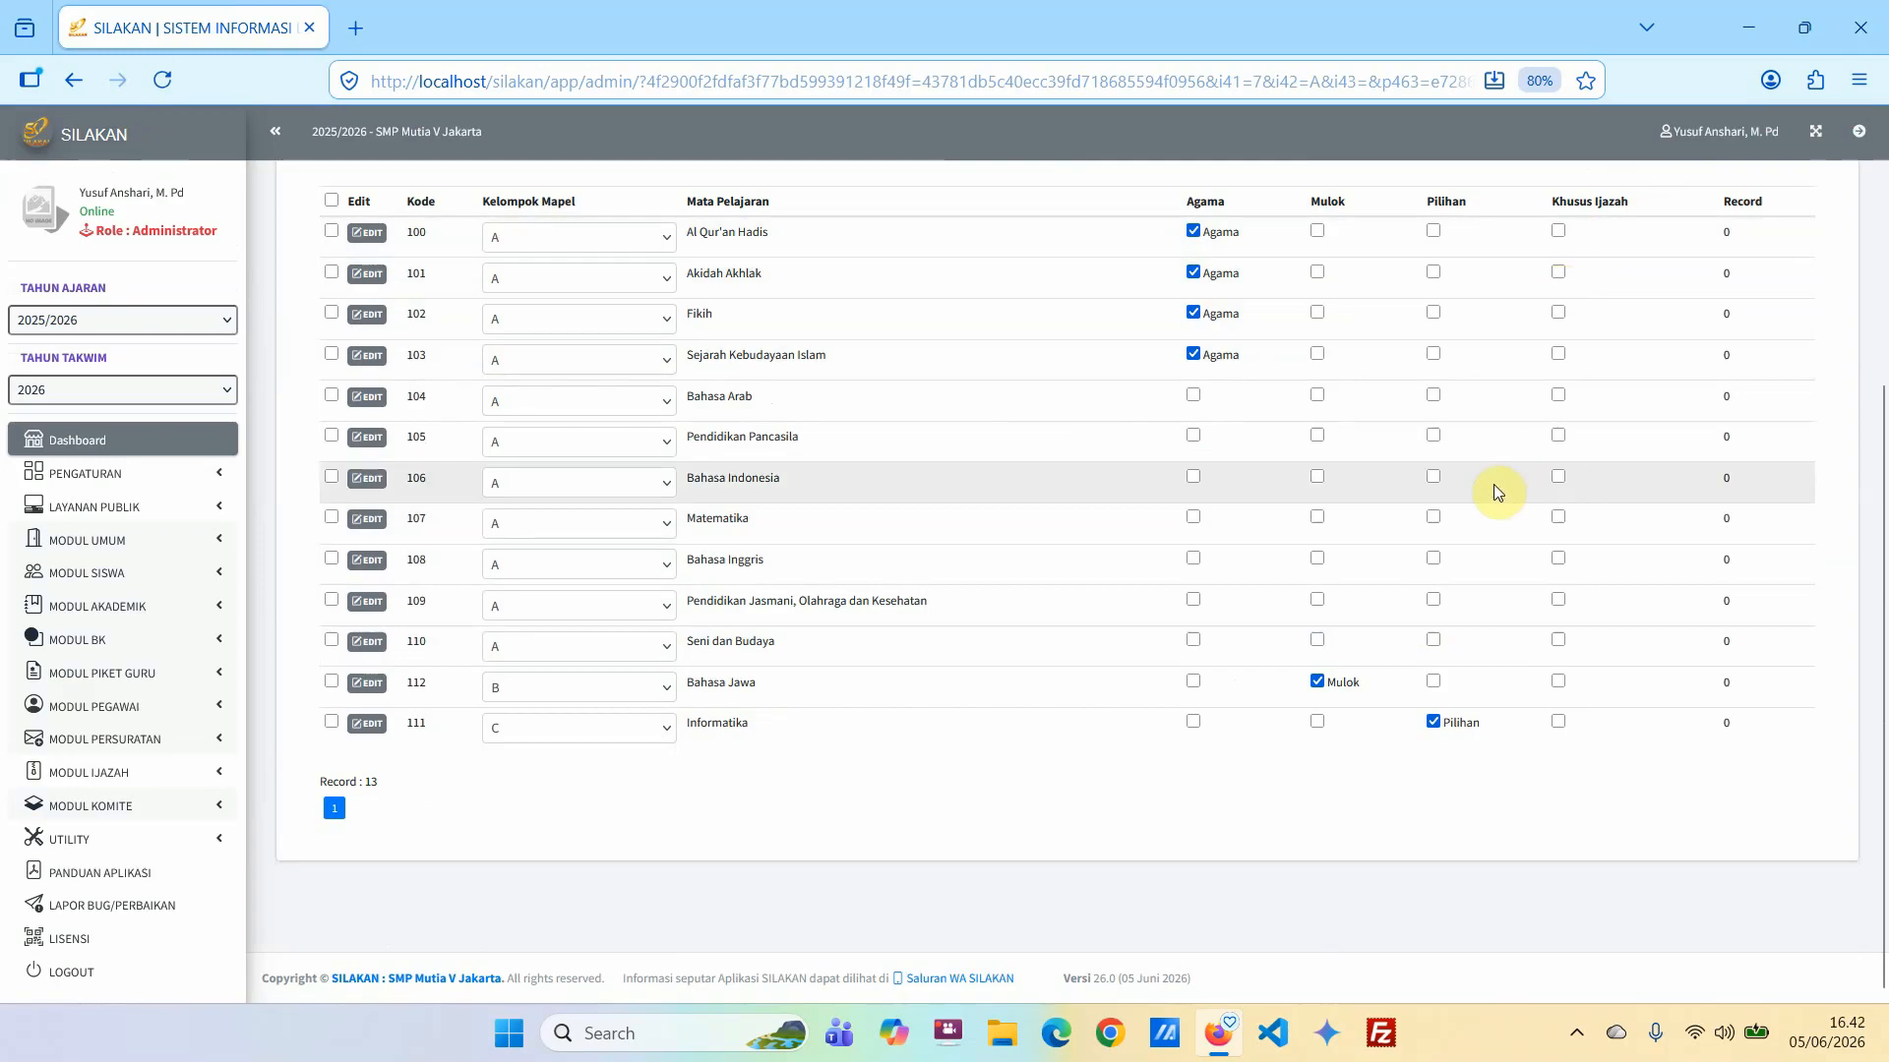
pyautogui.scroll(2, 1493, 484)
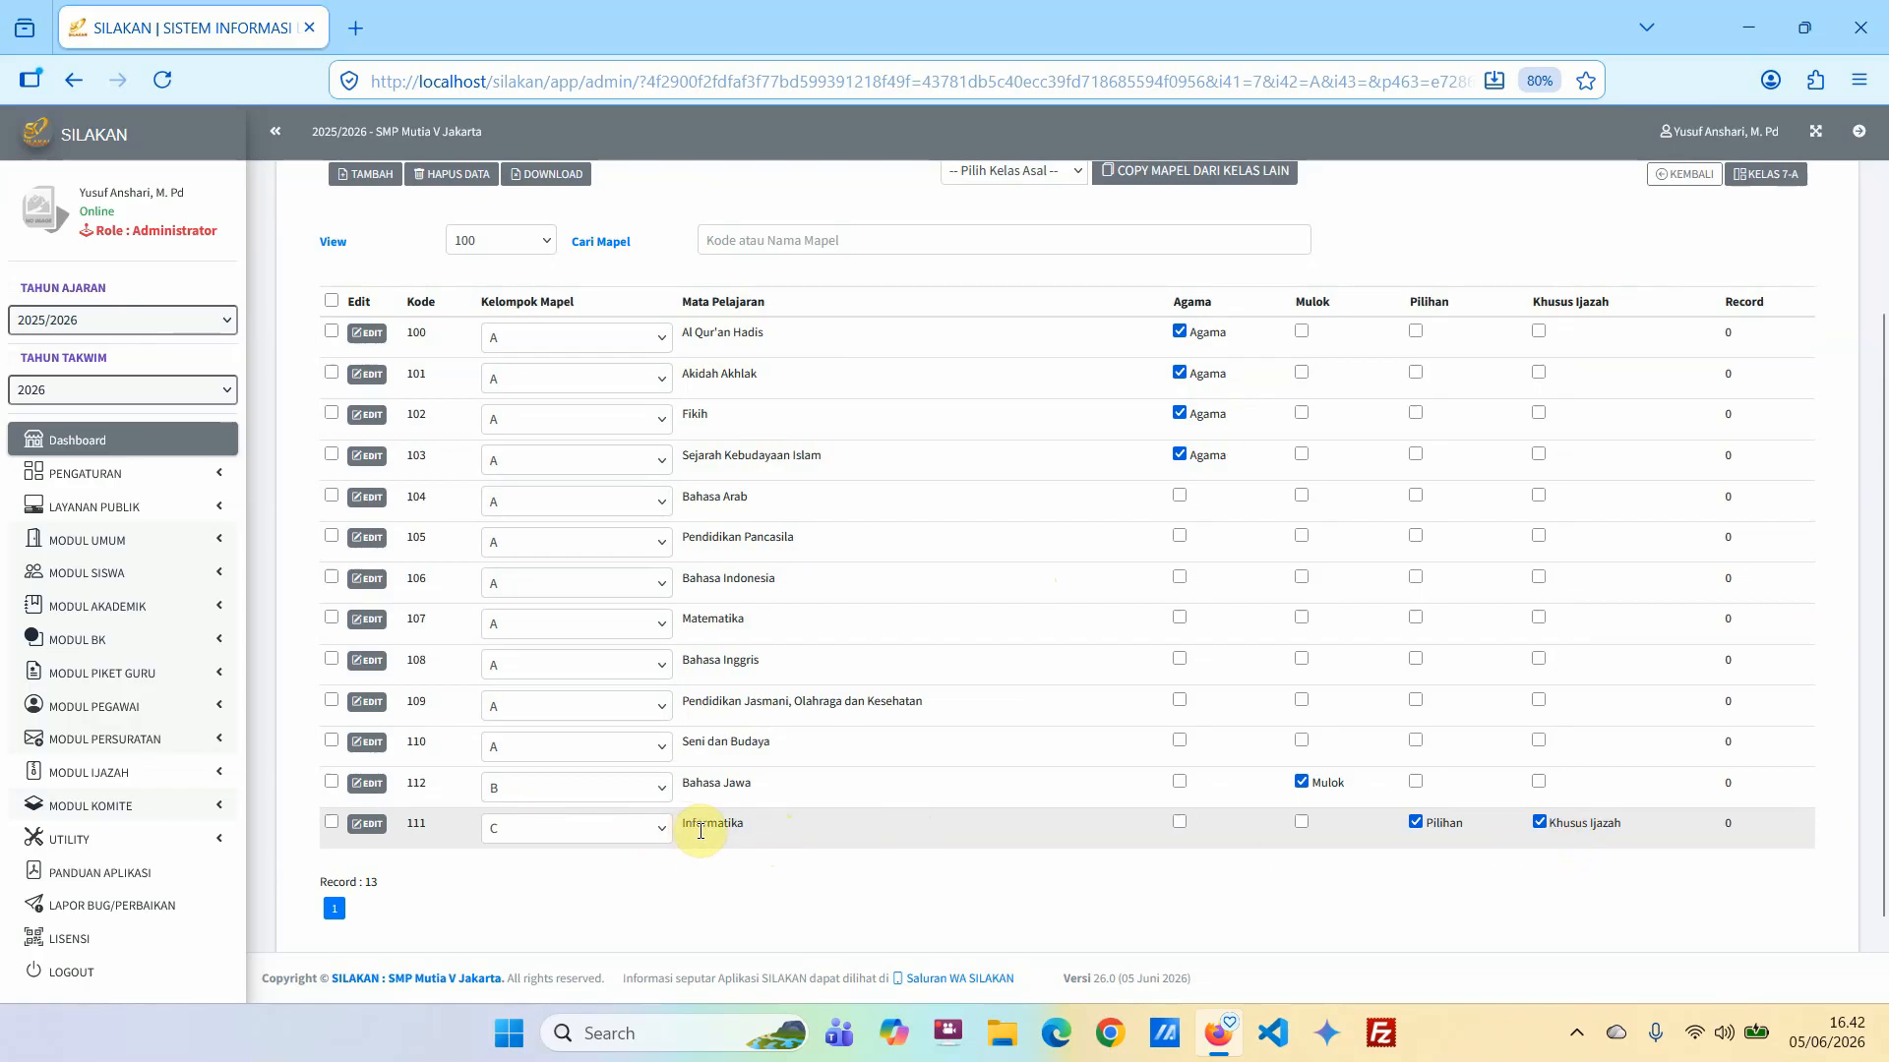
pyautogui.click(1541, 826)
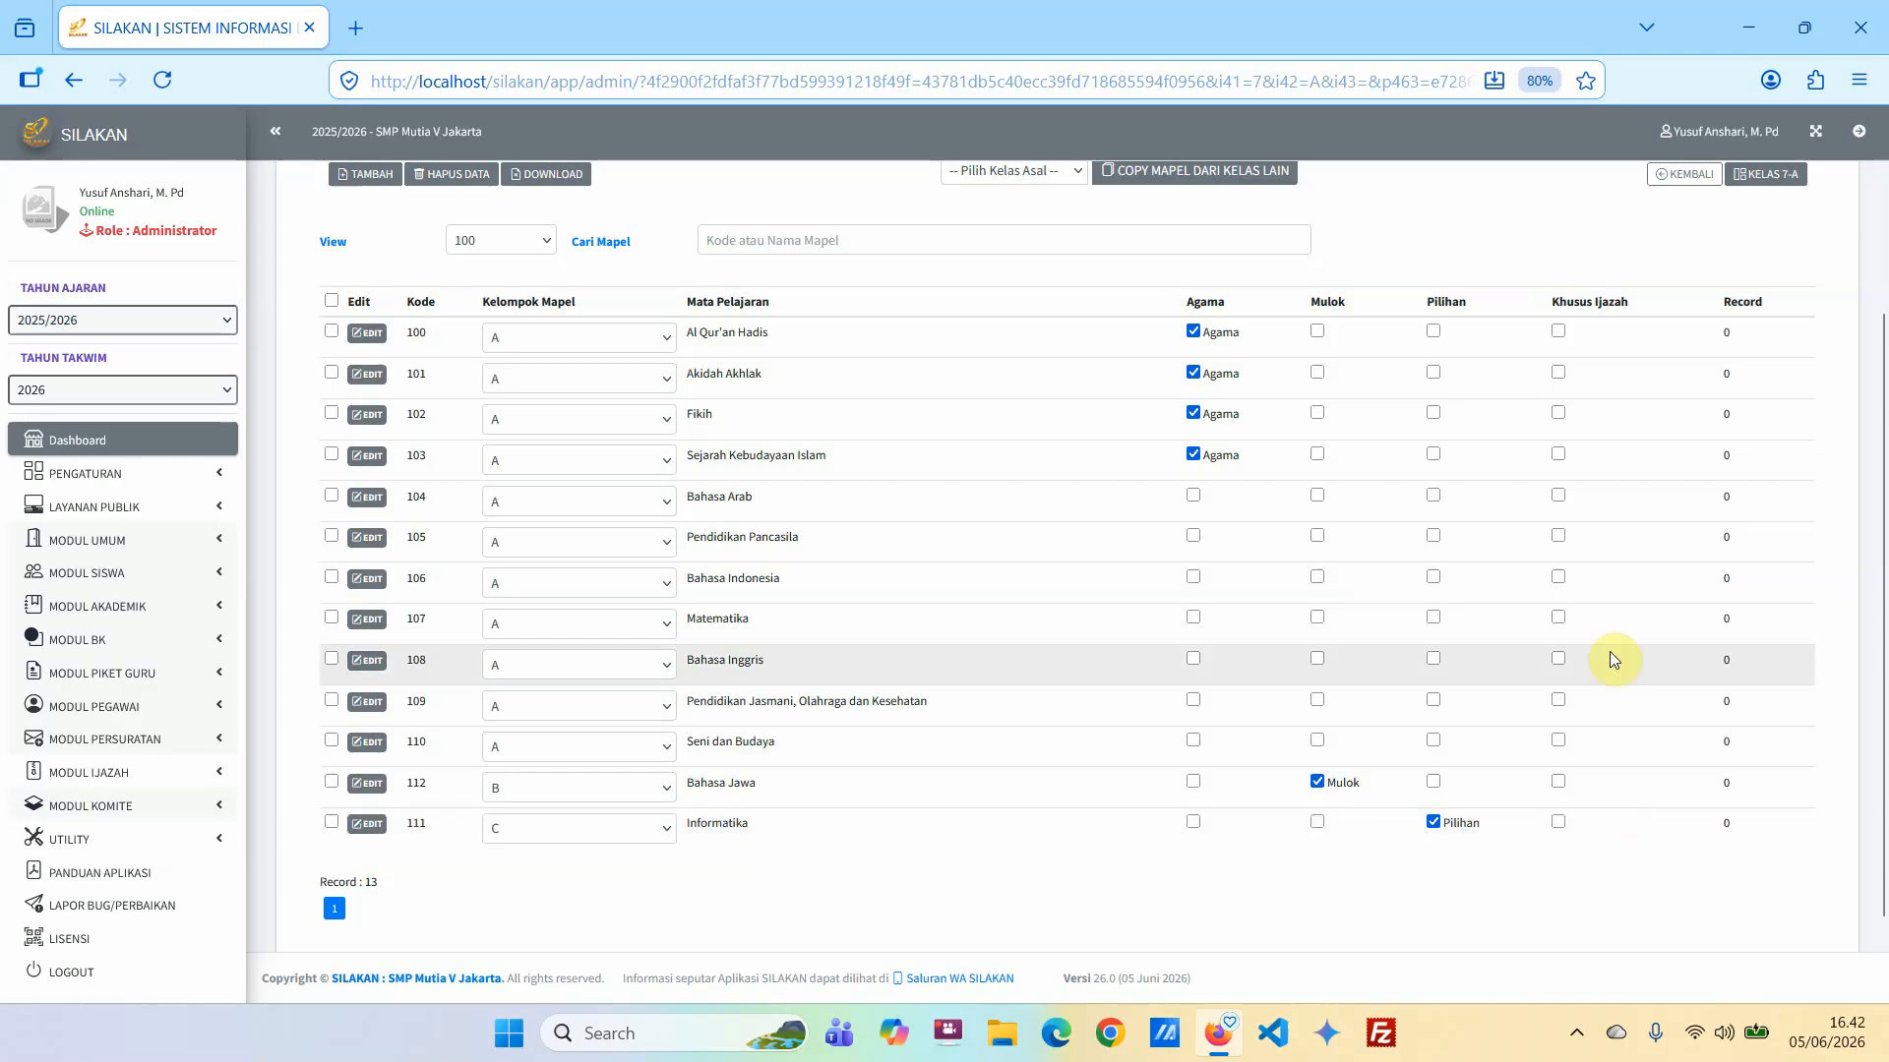
# Return to the per-class settings to check the subject counts of 7-A and 7-B, and open class 7-B's subject list.
pyautogui.scroll(3, 1610, 651)
pyautogui.click(1671, 459)
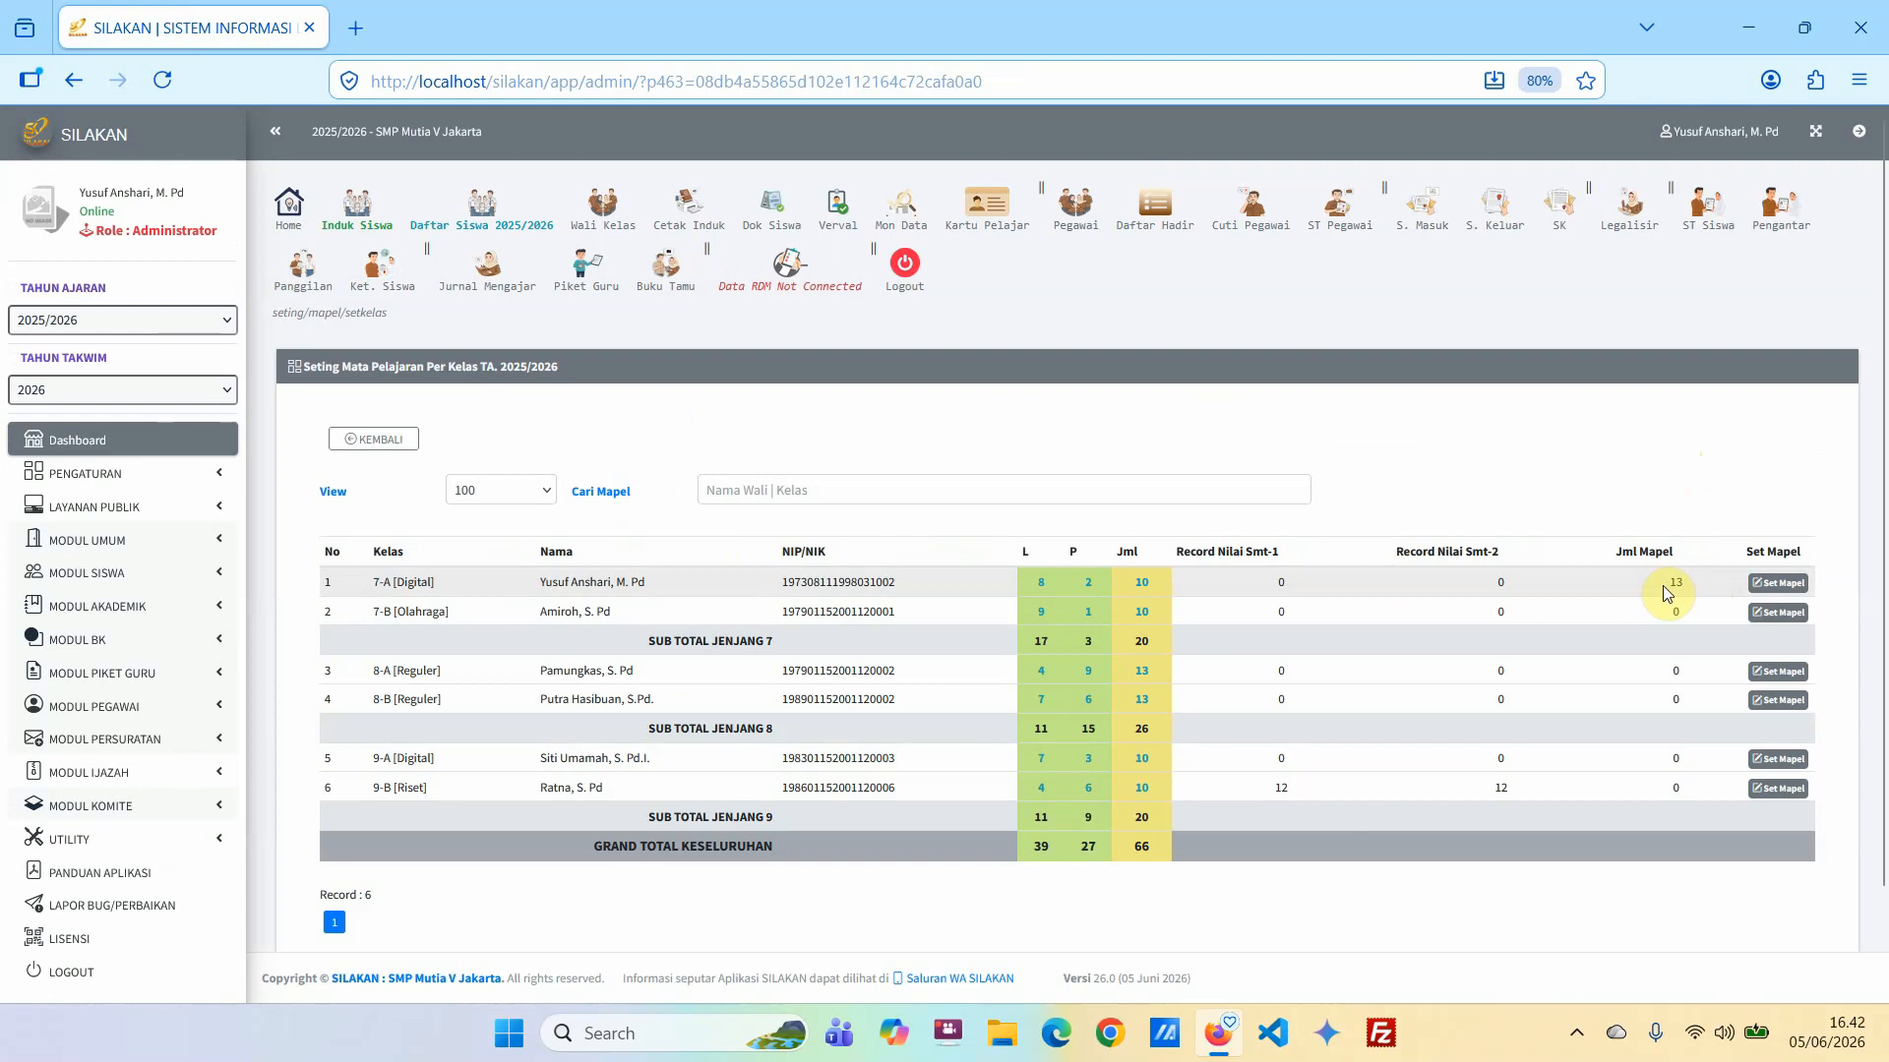
pyautogui.moveTo(1669, 584); pyautogui.dragTo(1676, 584)
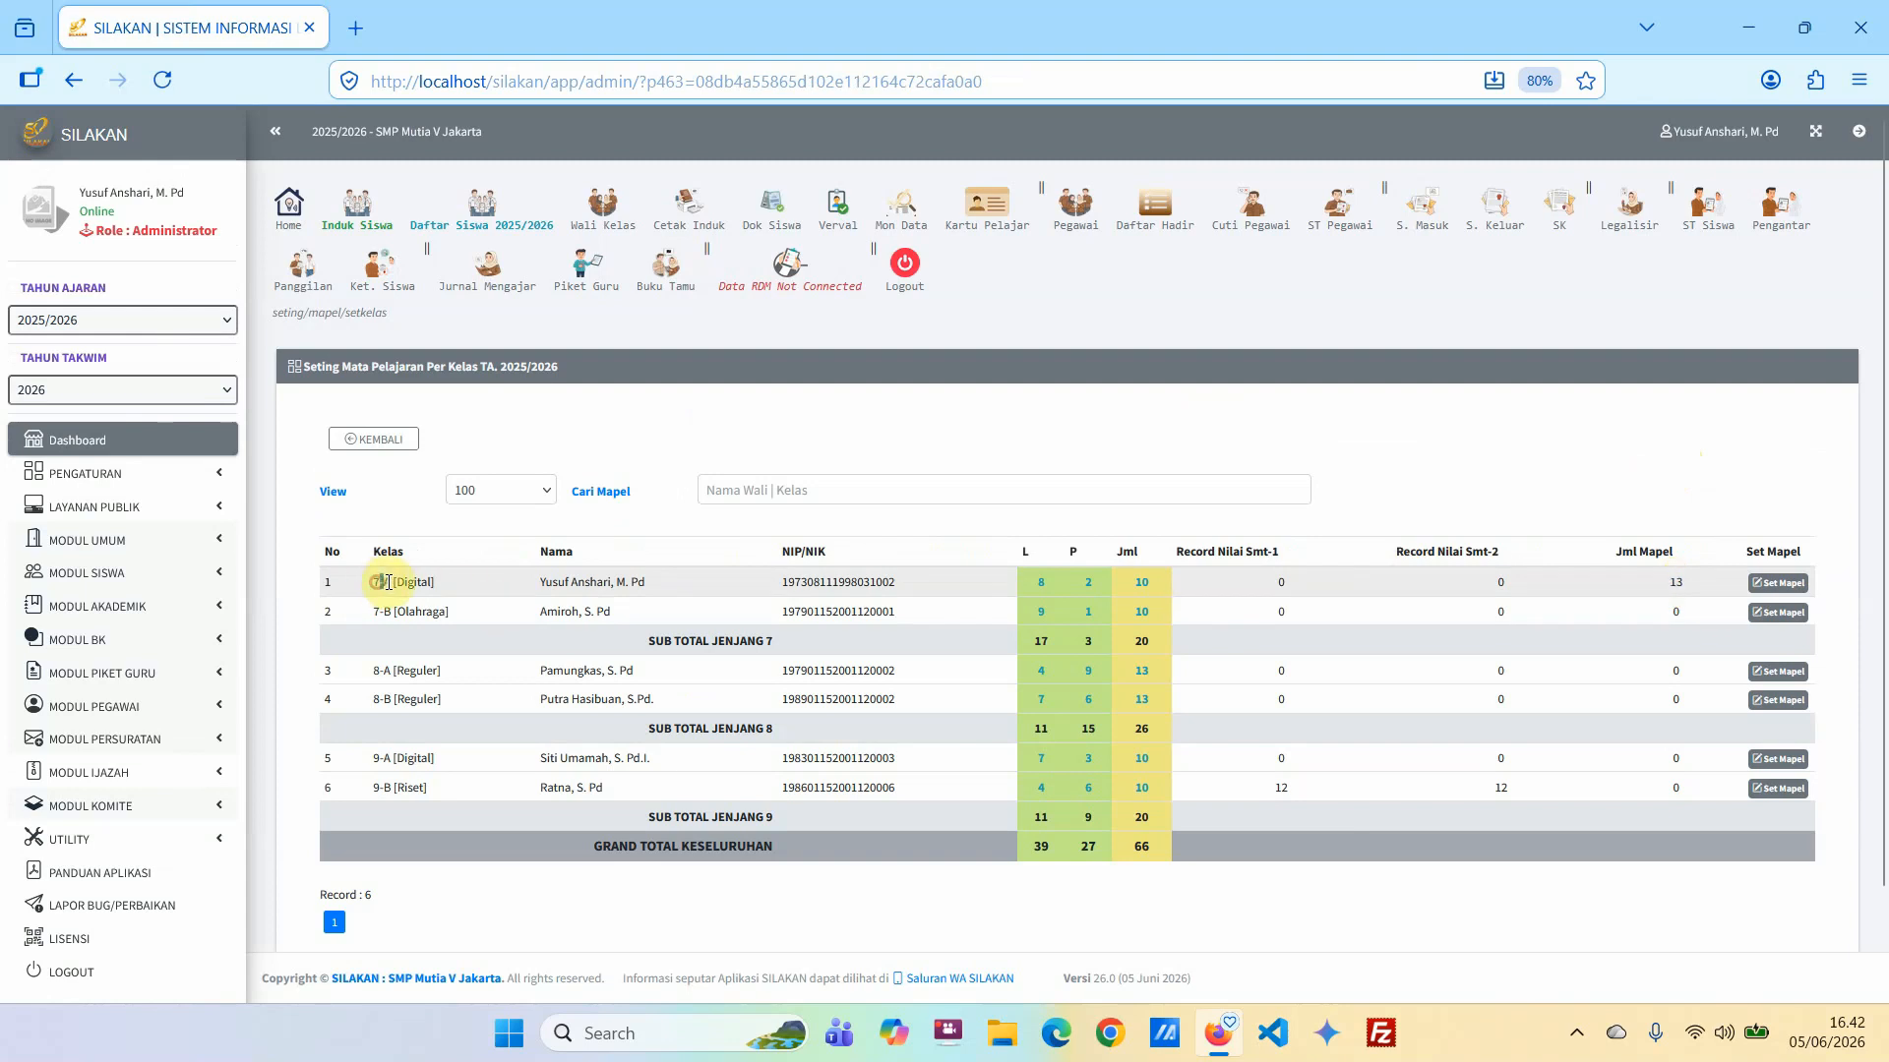
pyautogui.moveTo(1671, 590); pyautogui.dragTo(1688, 587)
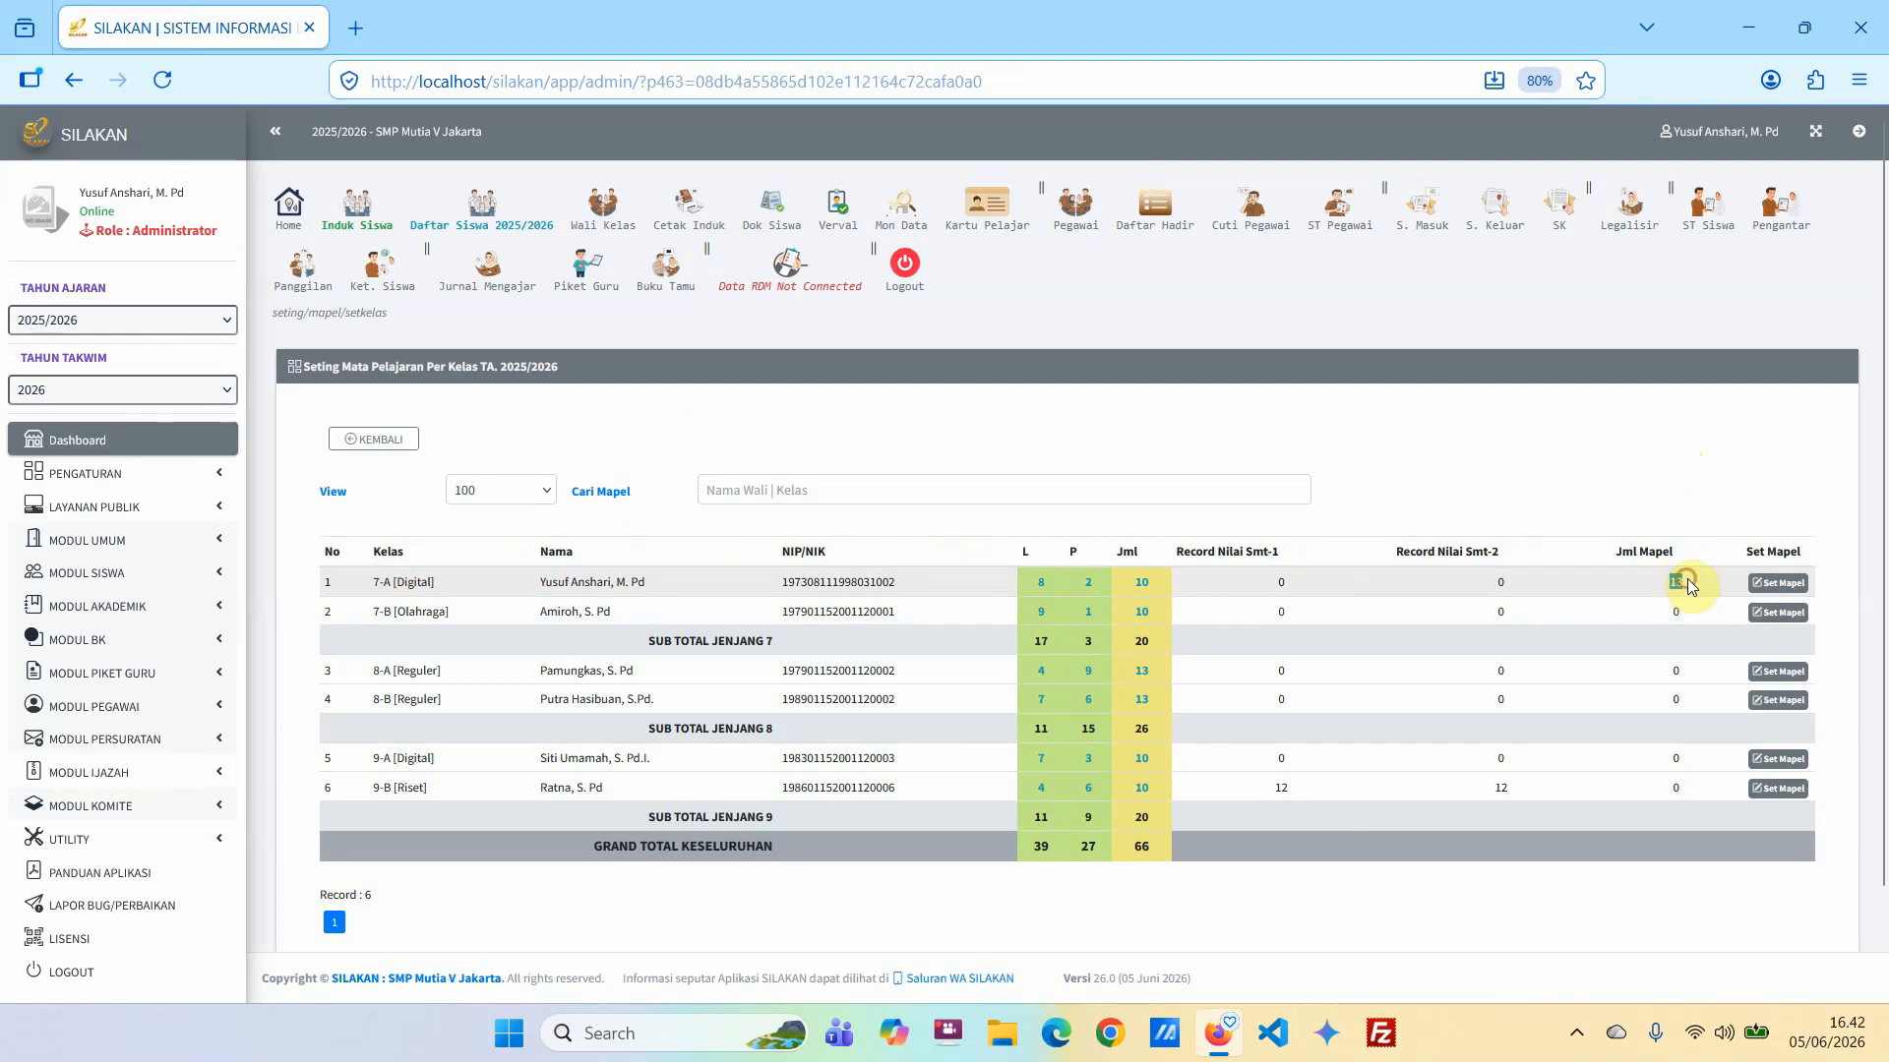
pyautogui.click(1669, 611)
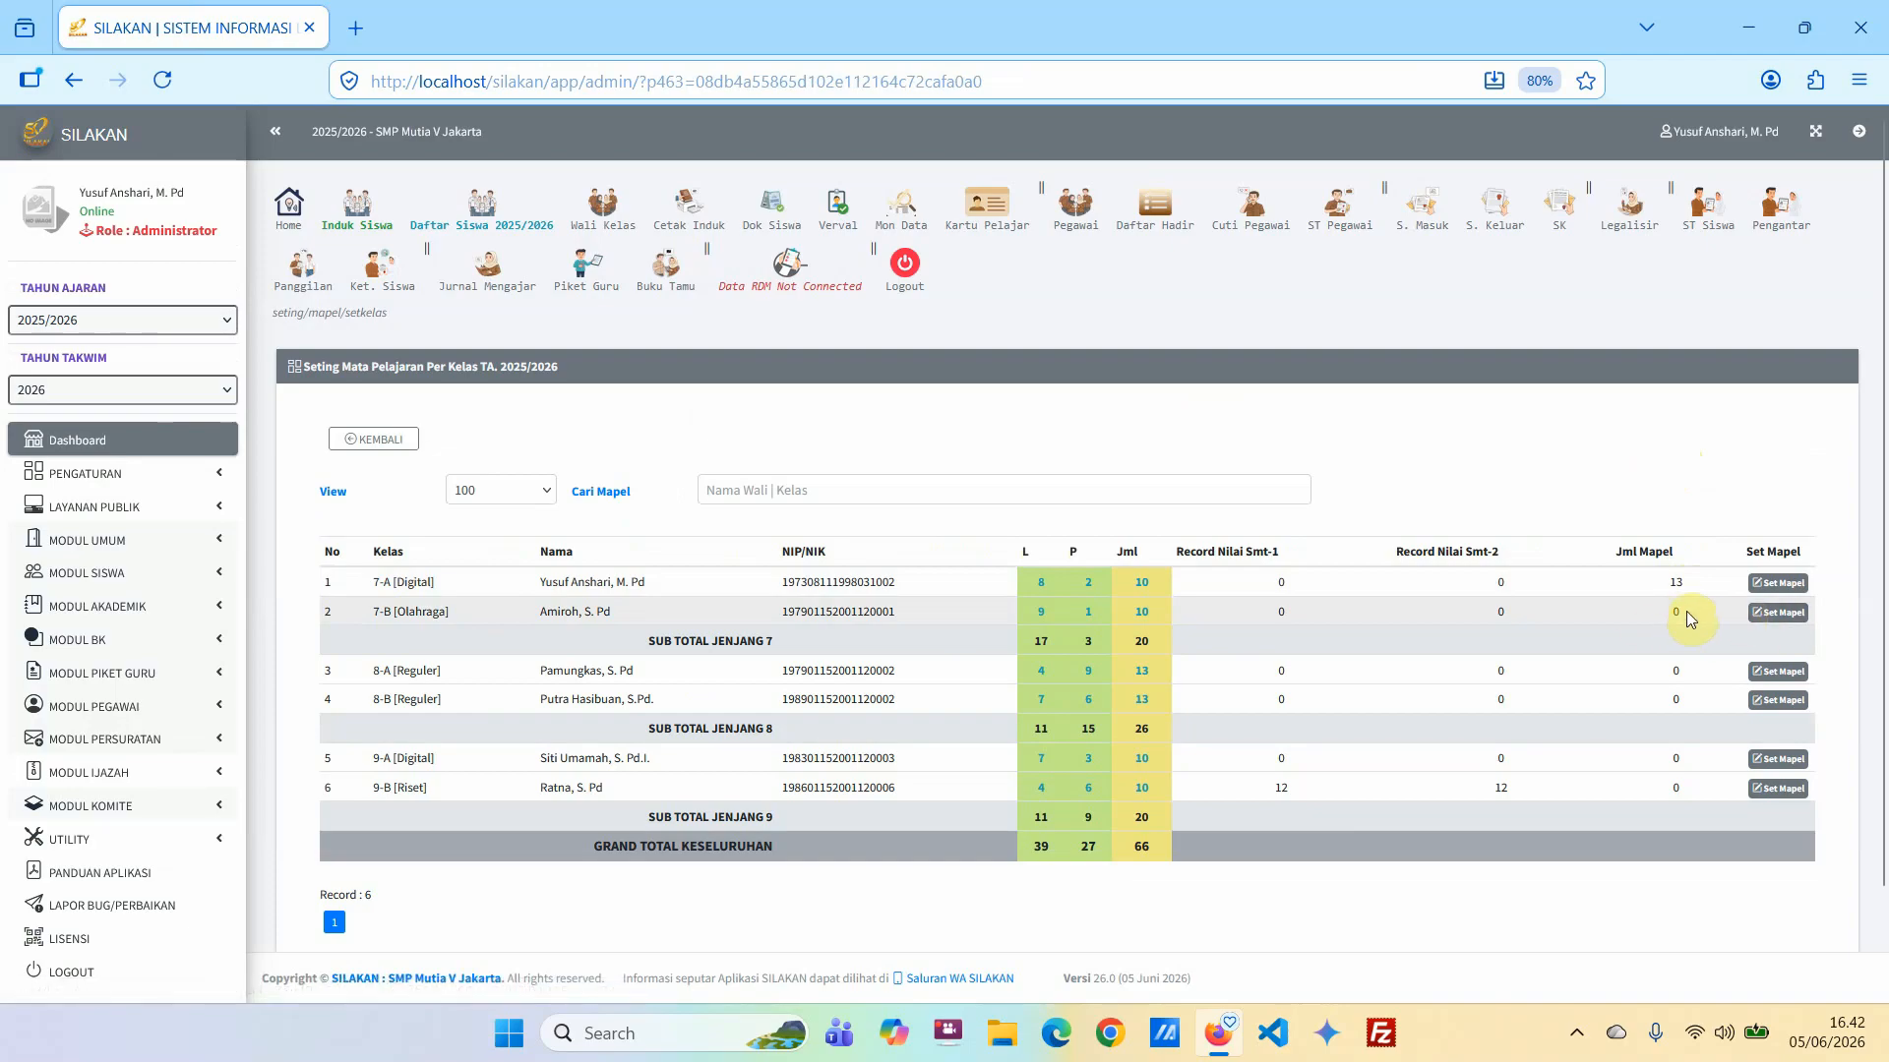
pyautogui.click(1783, 612)
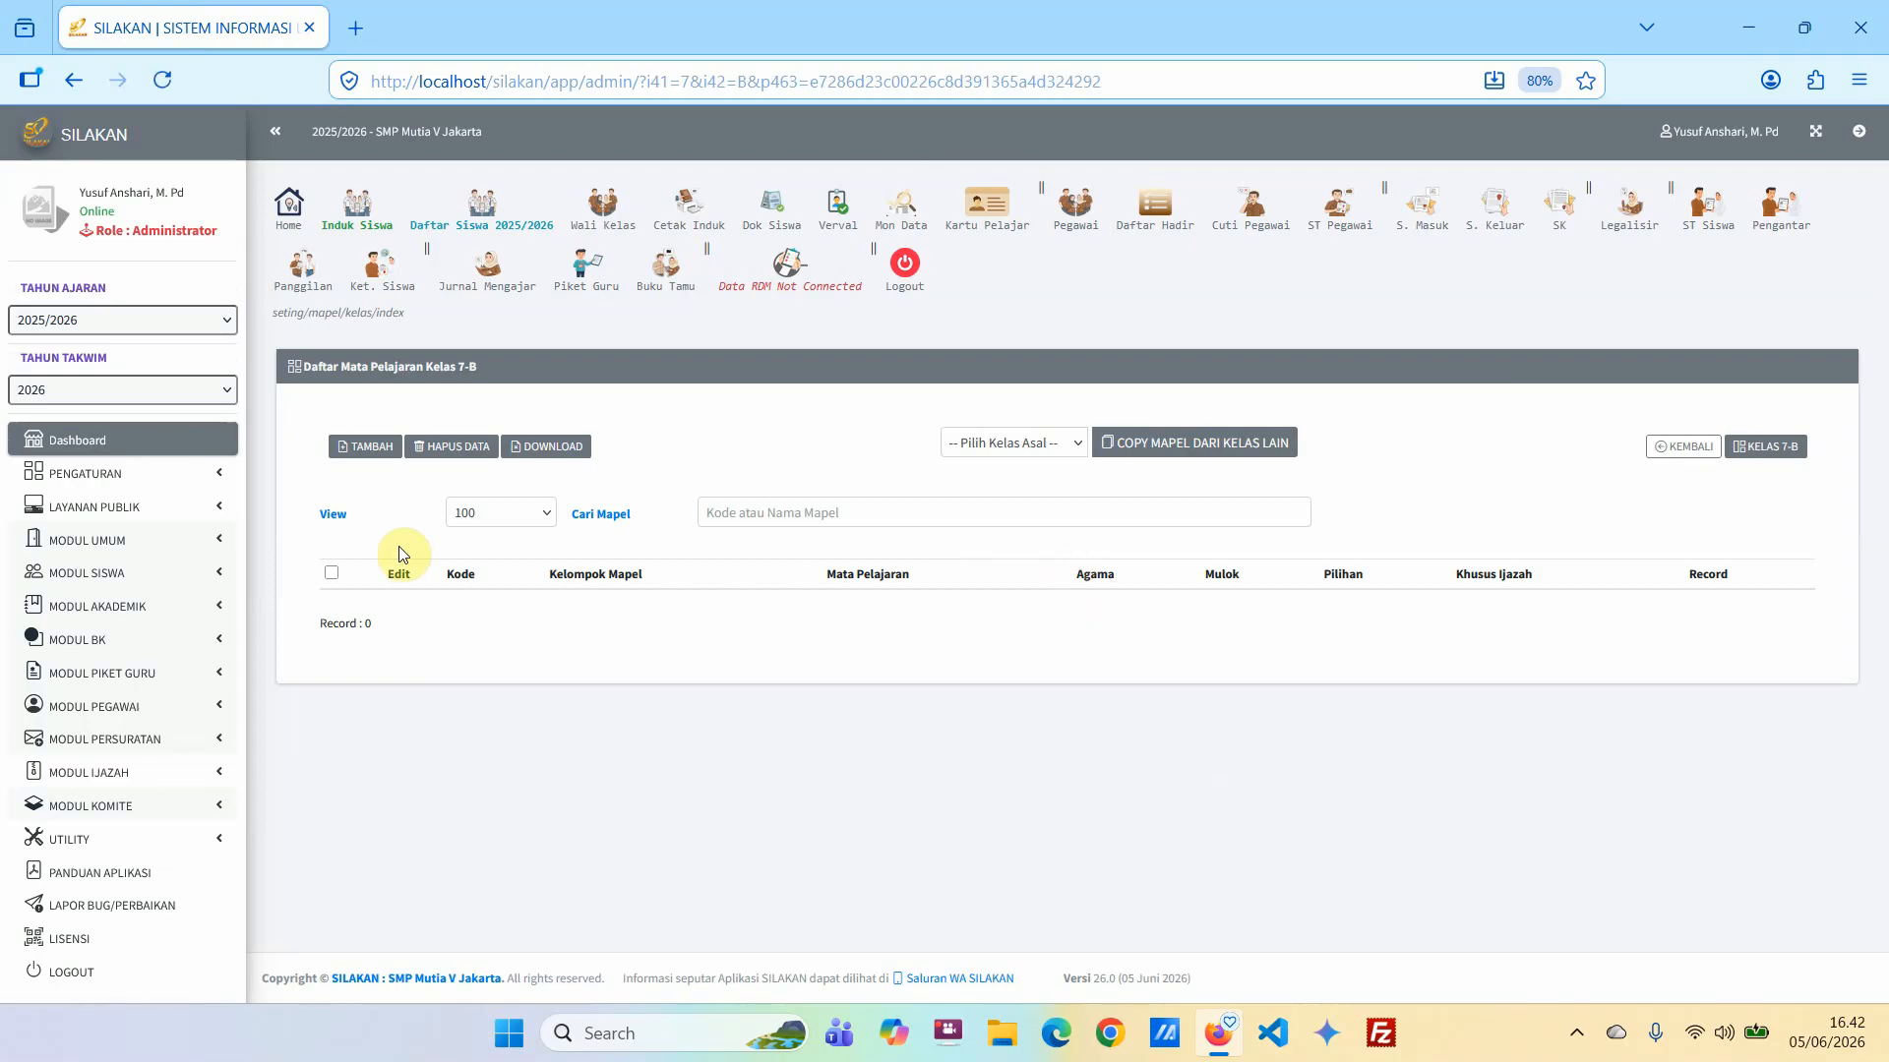
pyautogui.click(357, 449)
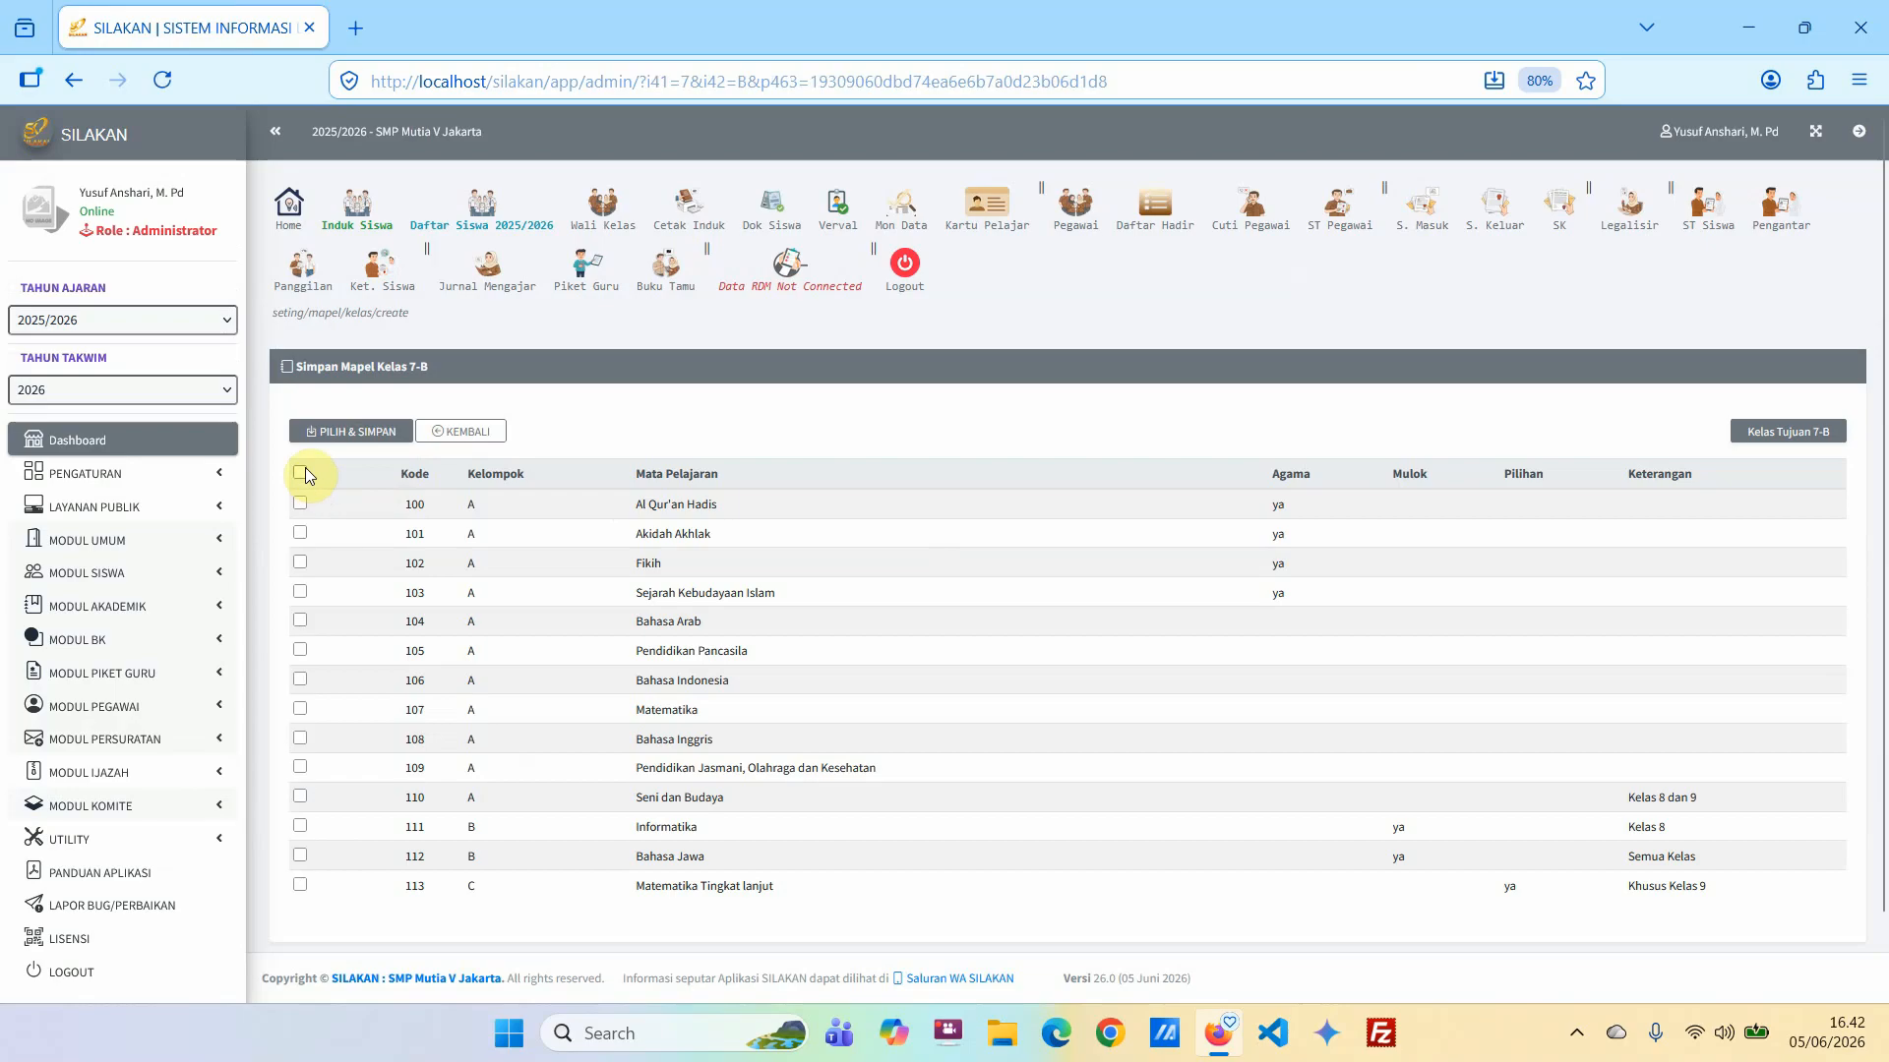
pyautogui.click(459, 433)
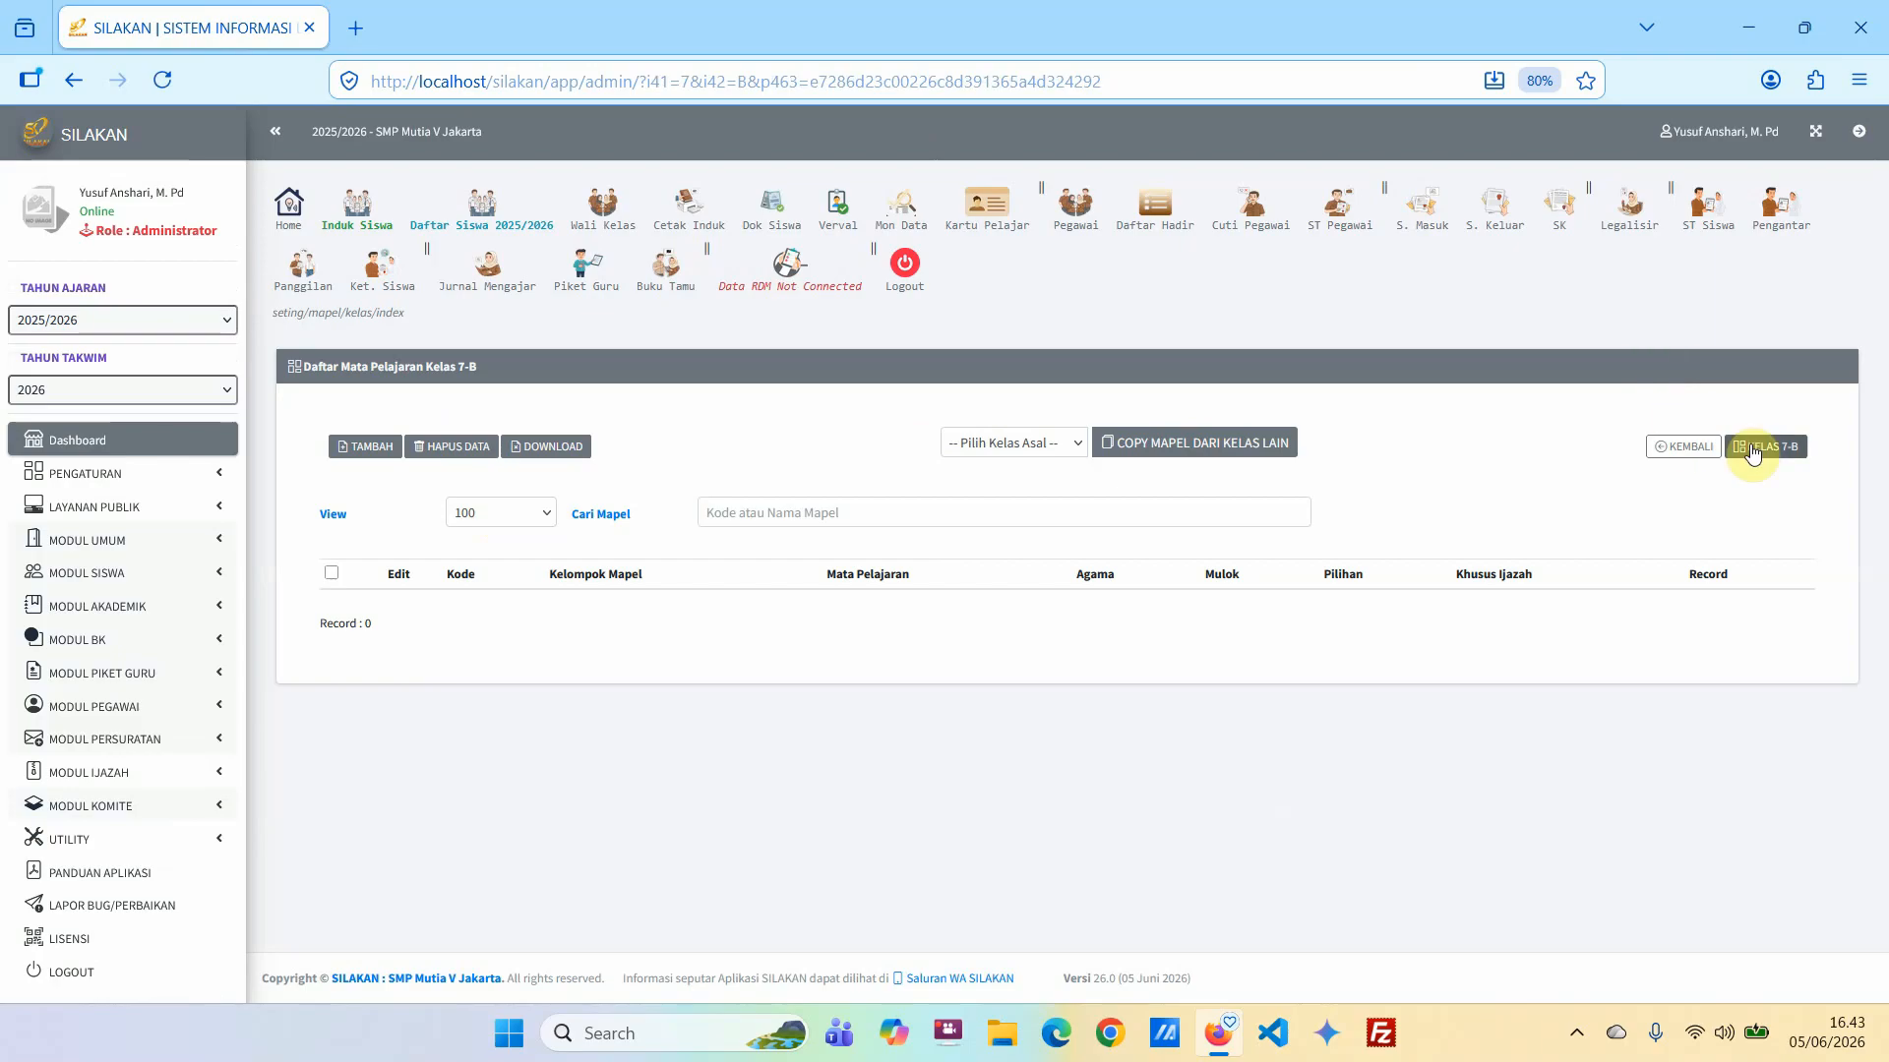
pyautogui.click(686, 403)
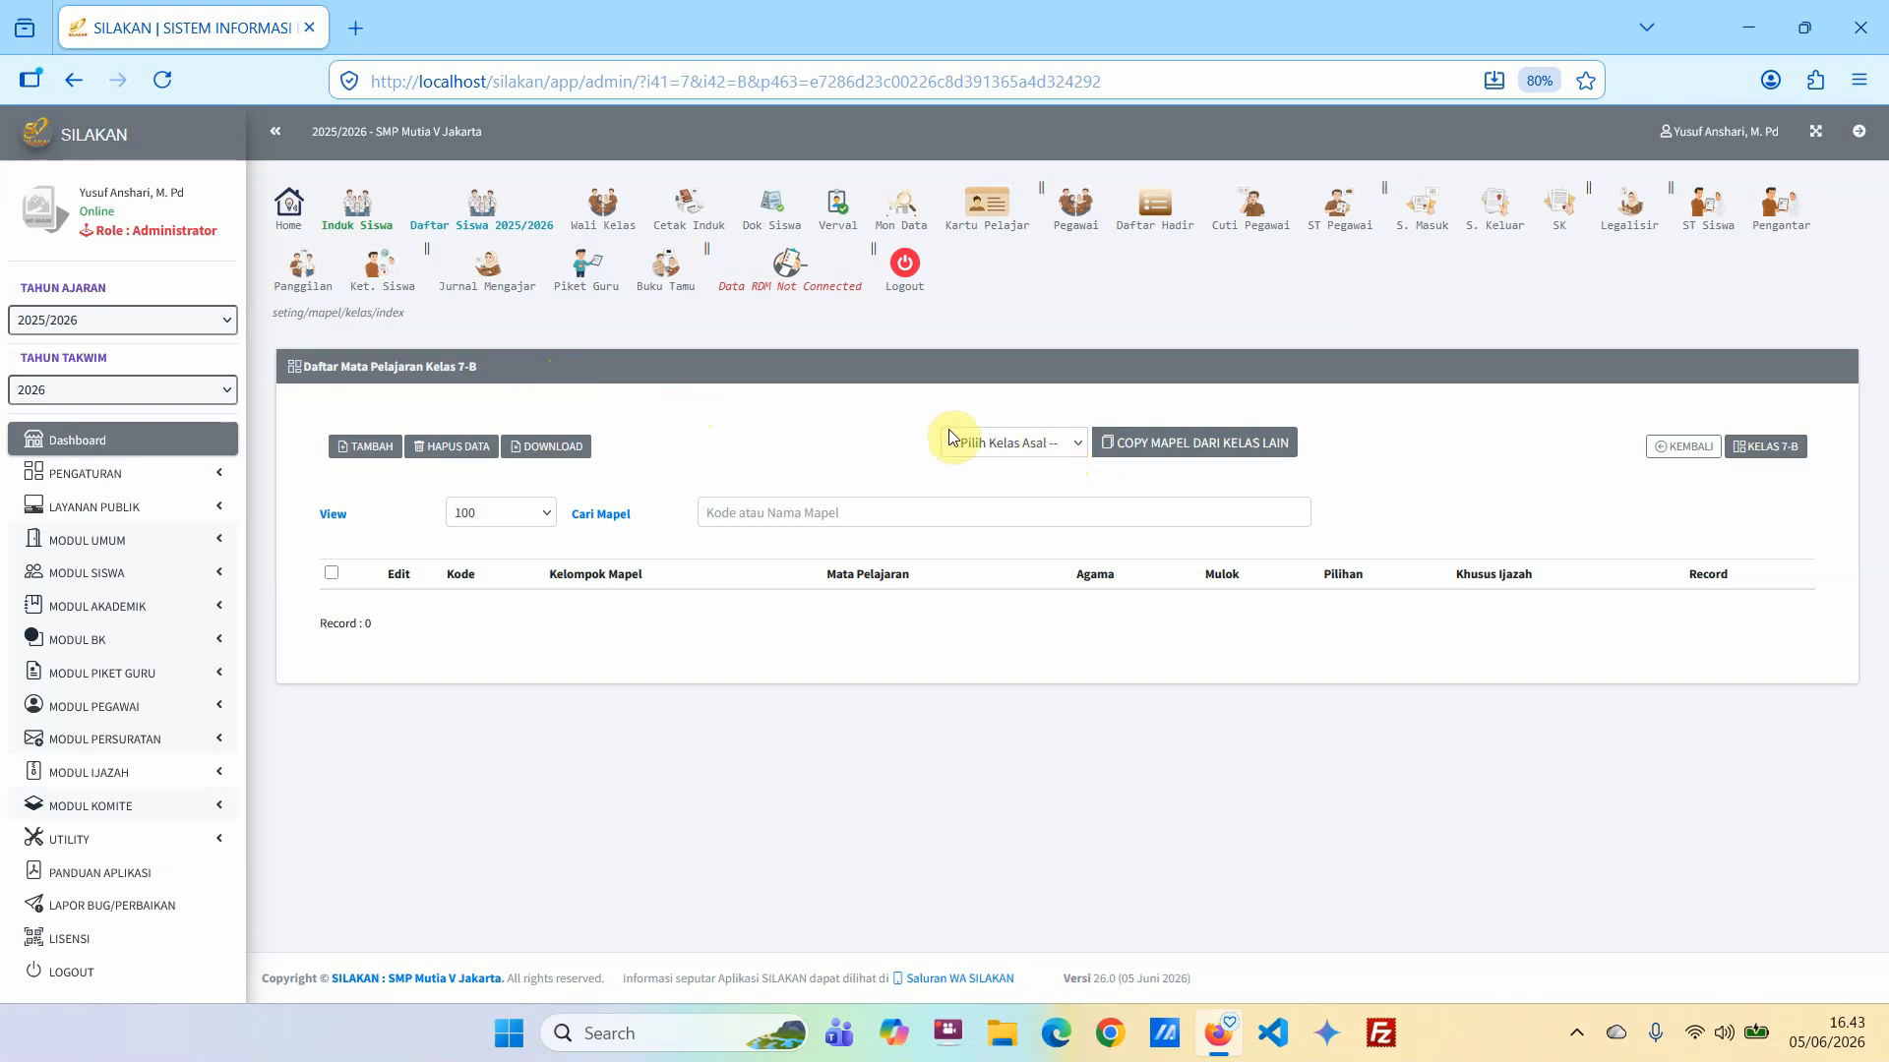
# Copy the subjects of class 7-A into class 7-B and review the copied list.
pyautogui.click(1051, 447)
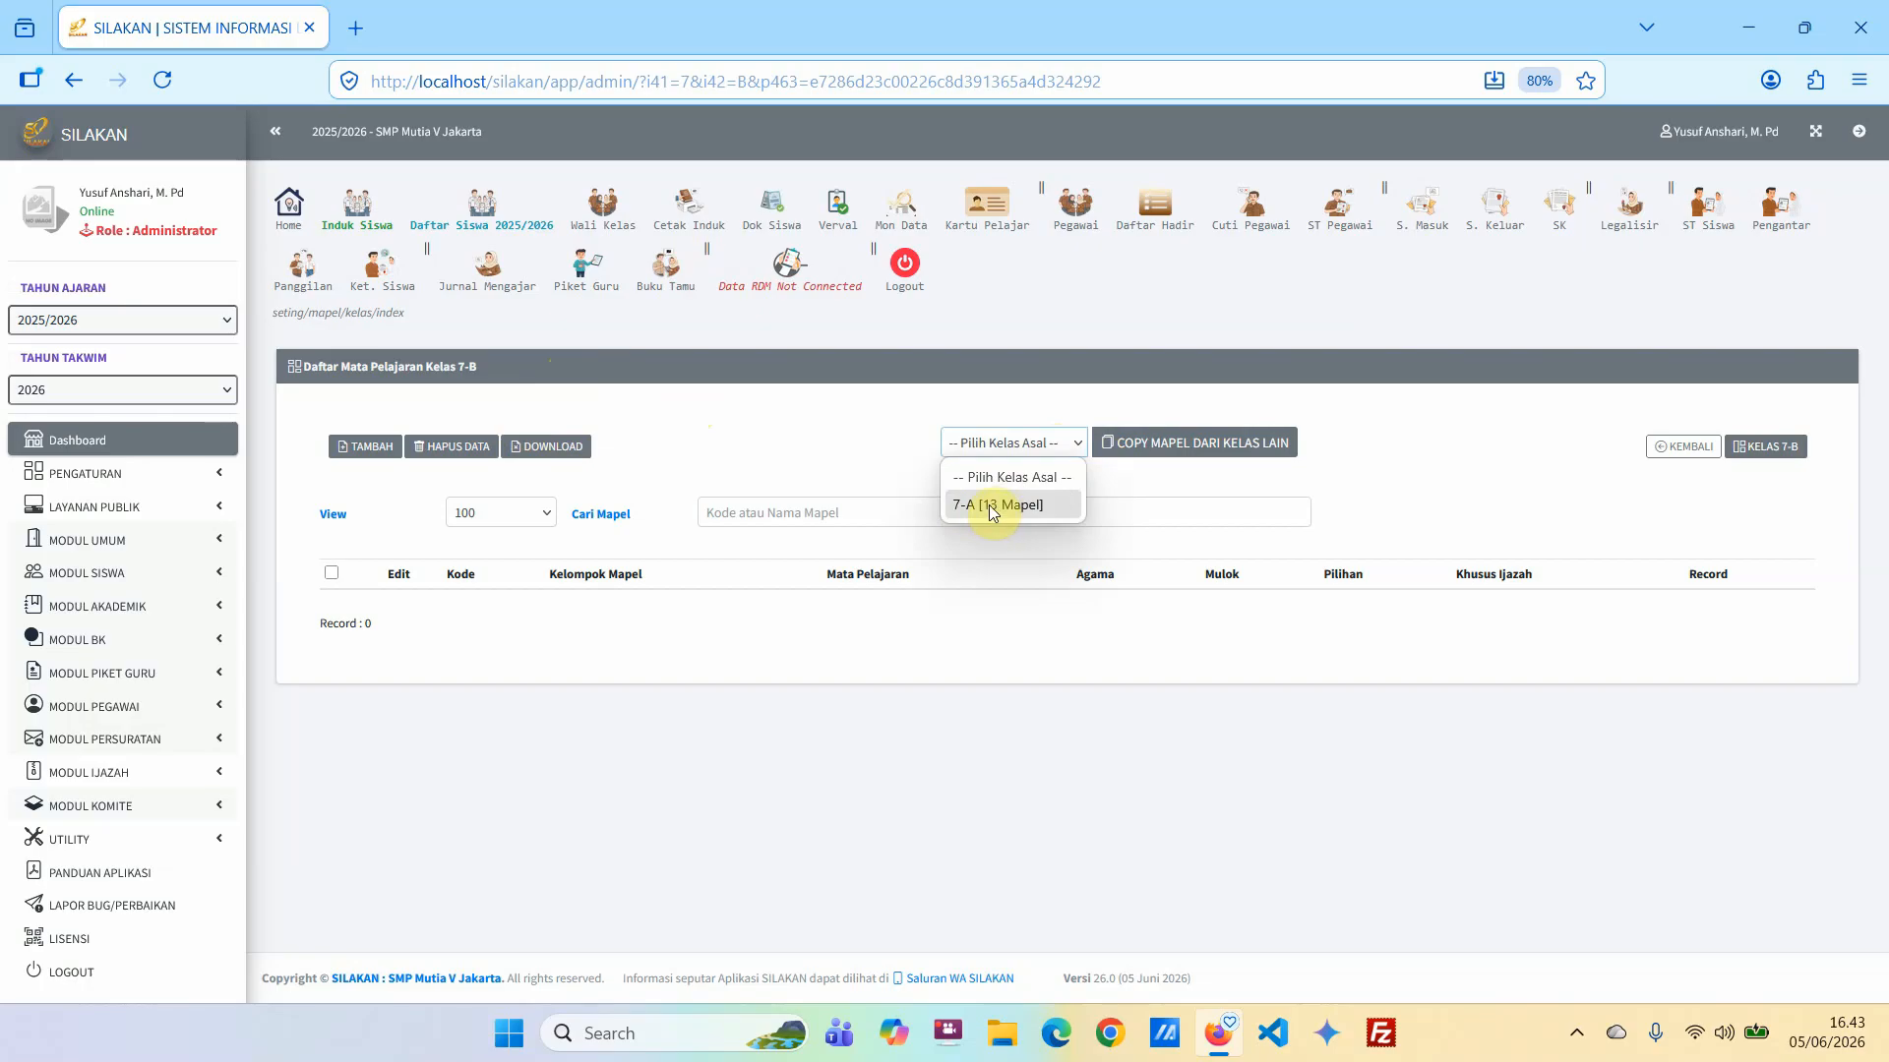
pyautogui.click(999, 507)
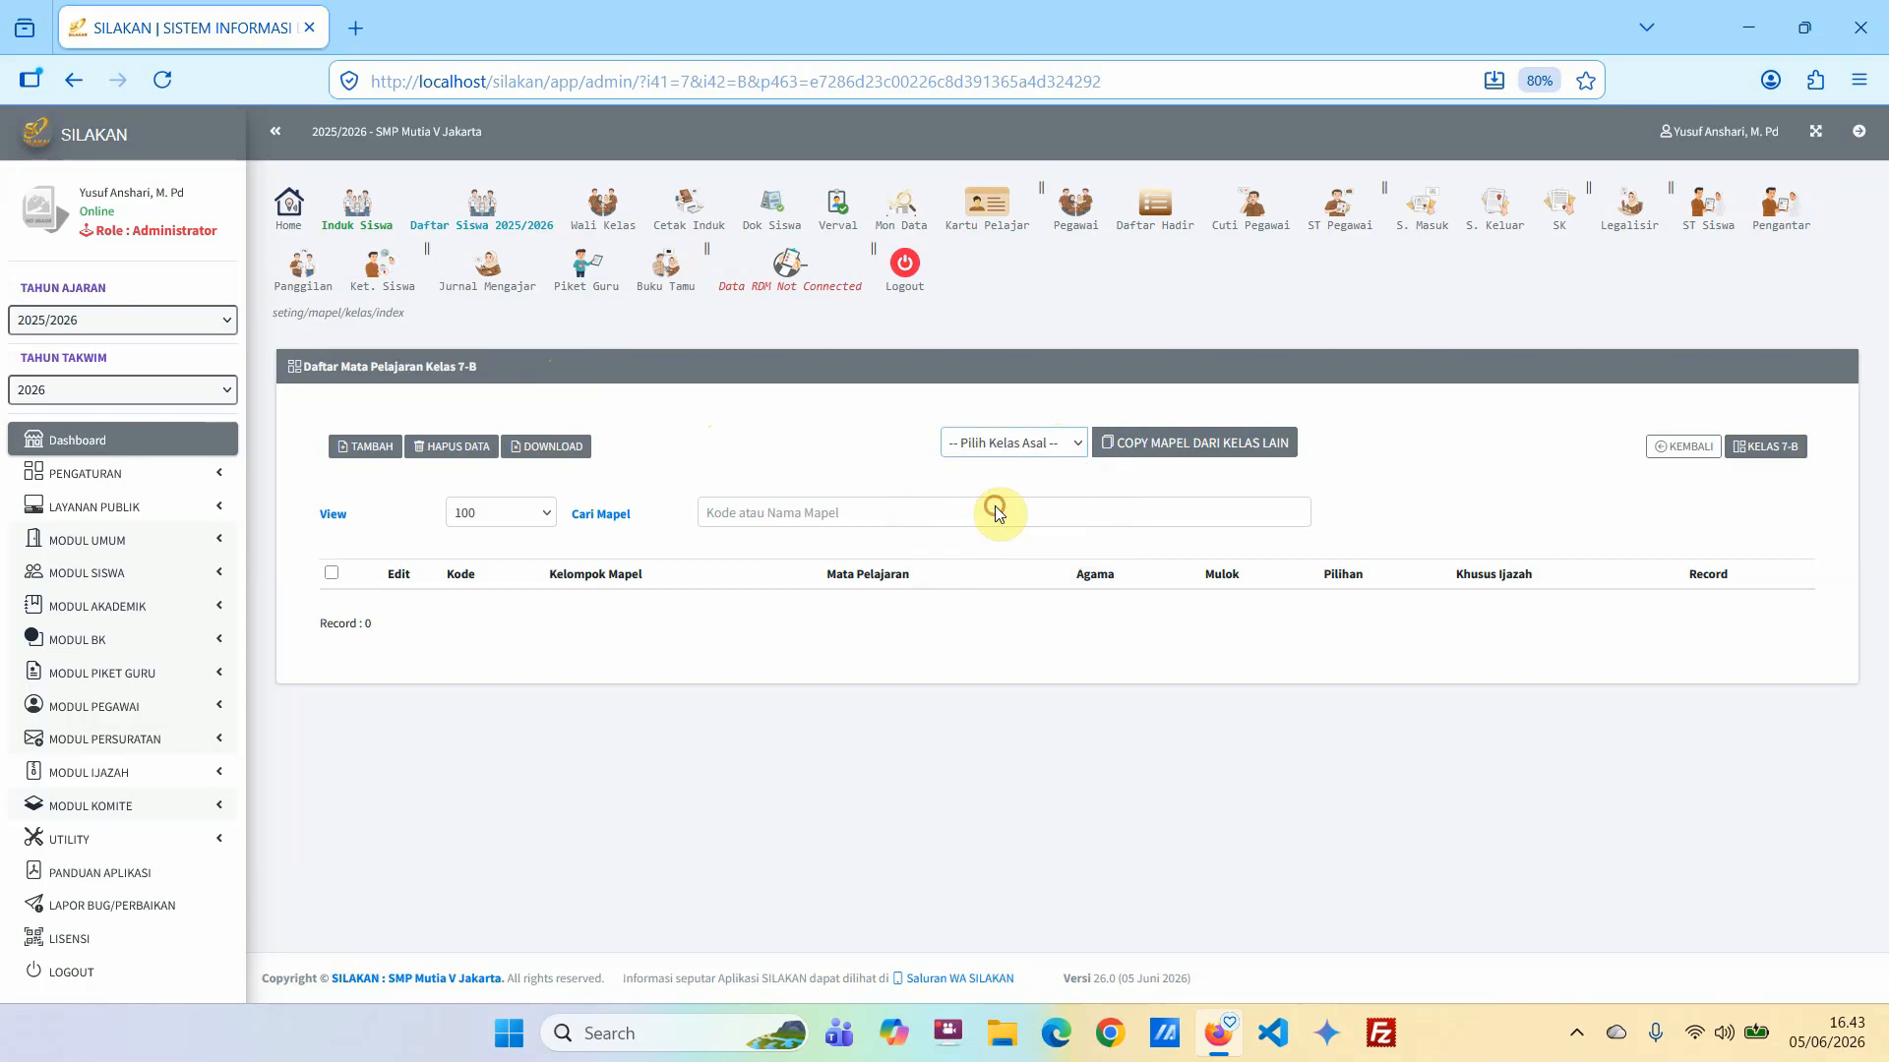
pyautogui.click(1202, 454)
pyautogui.click(1029, 600)
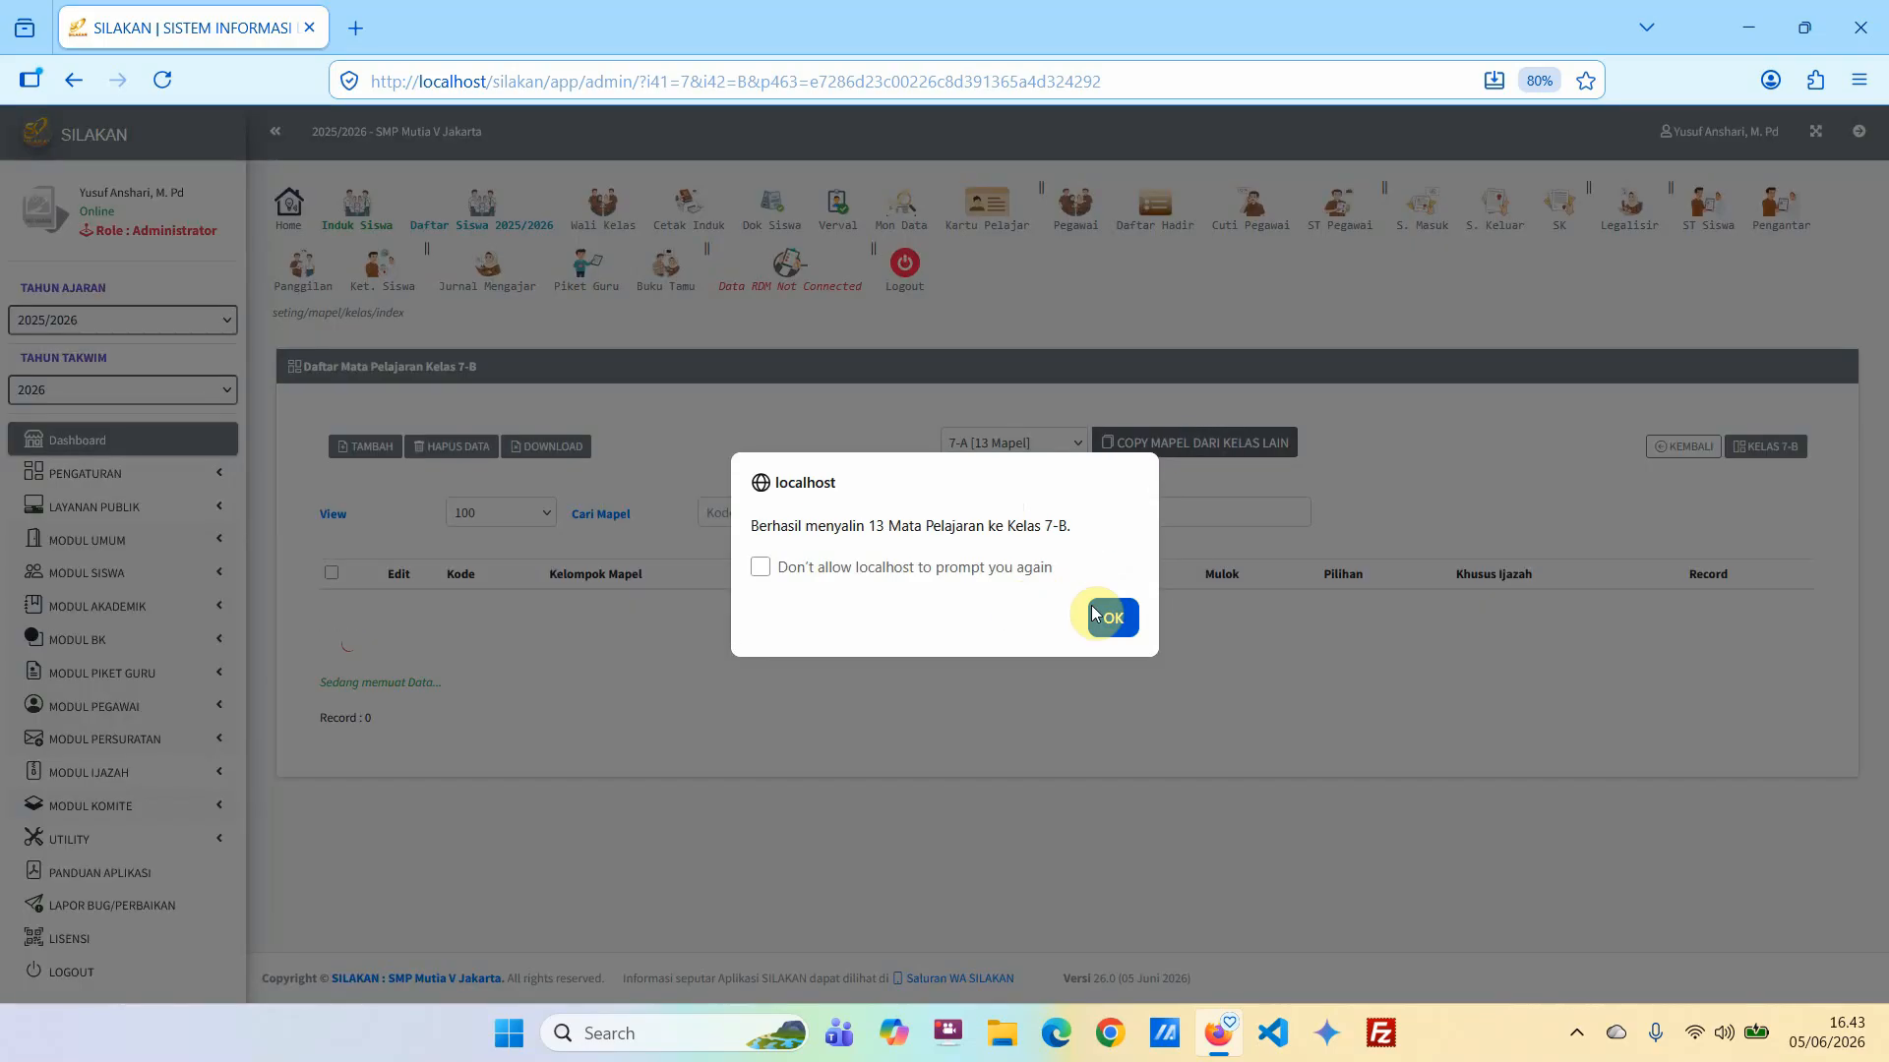
pyautogui.click(1103, 617)
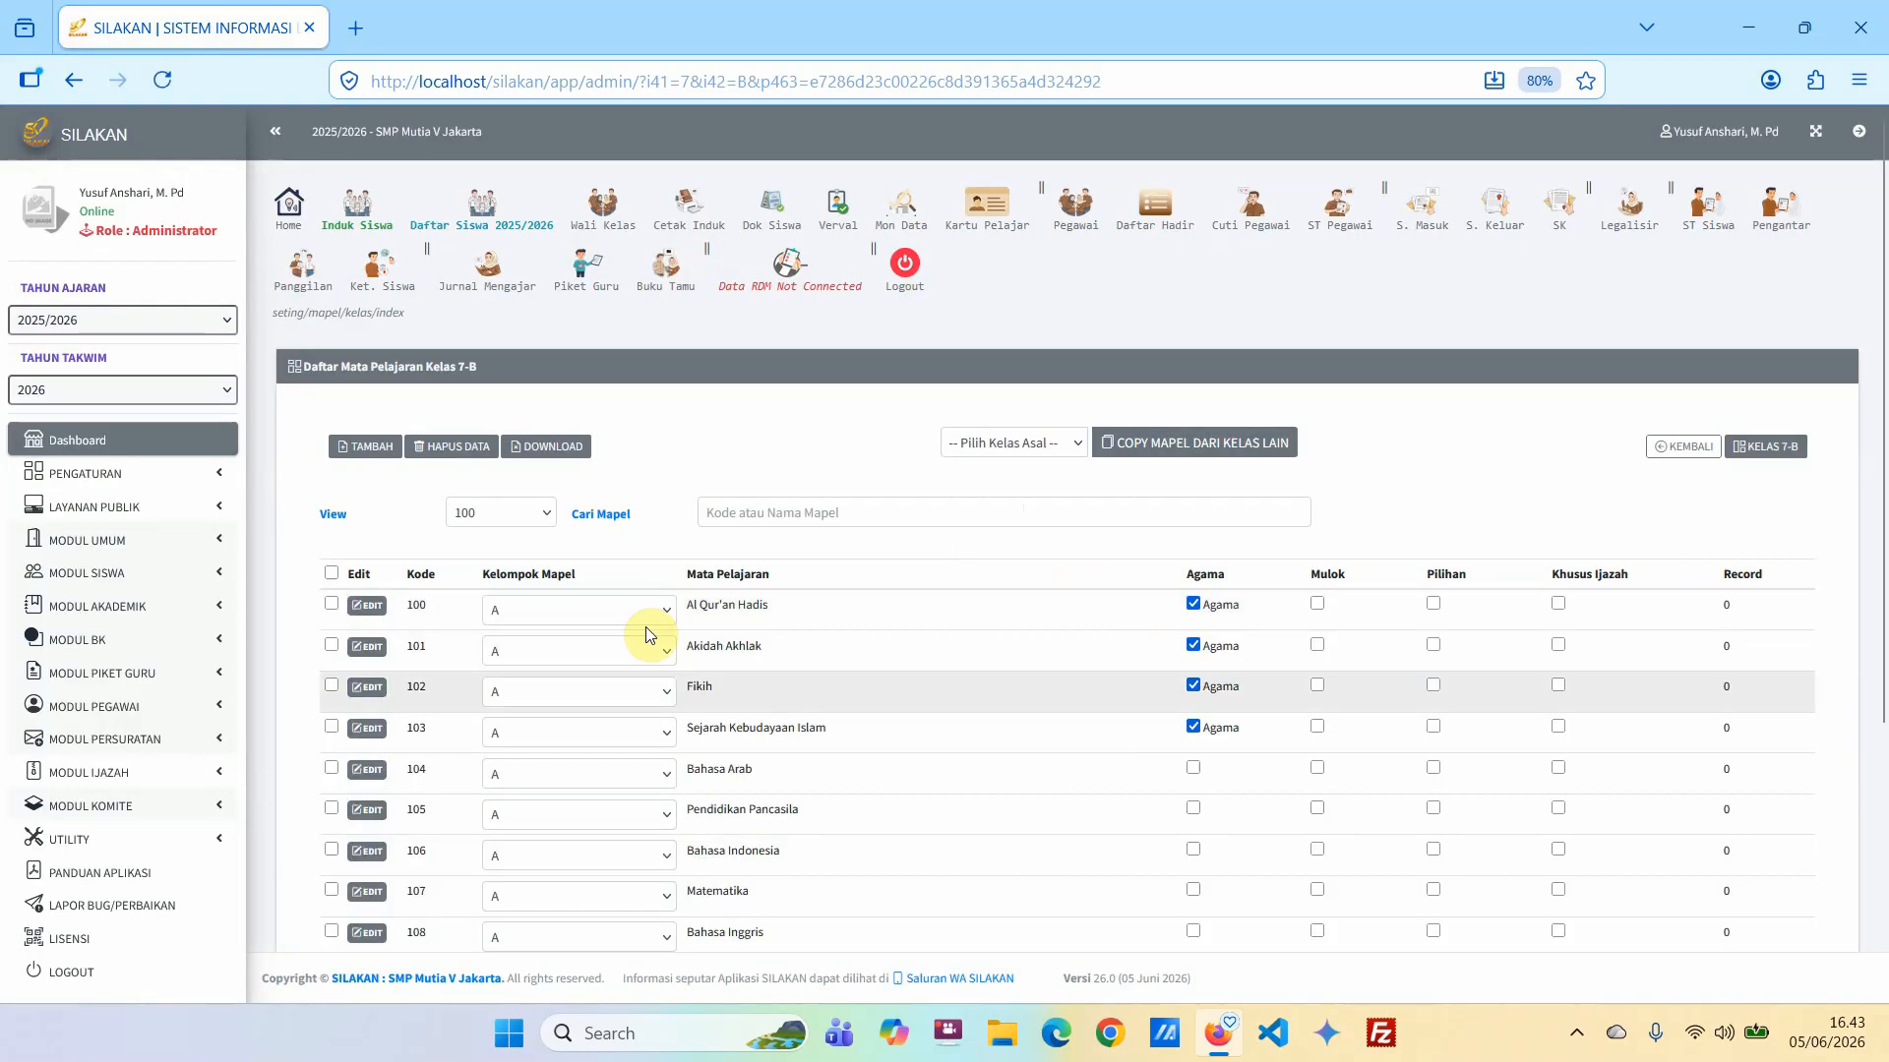
pyautogui.scroll(-5, 689, 639)
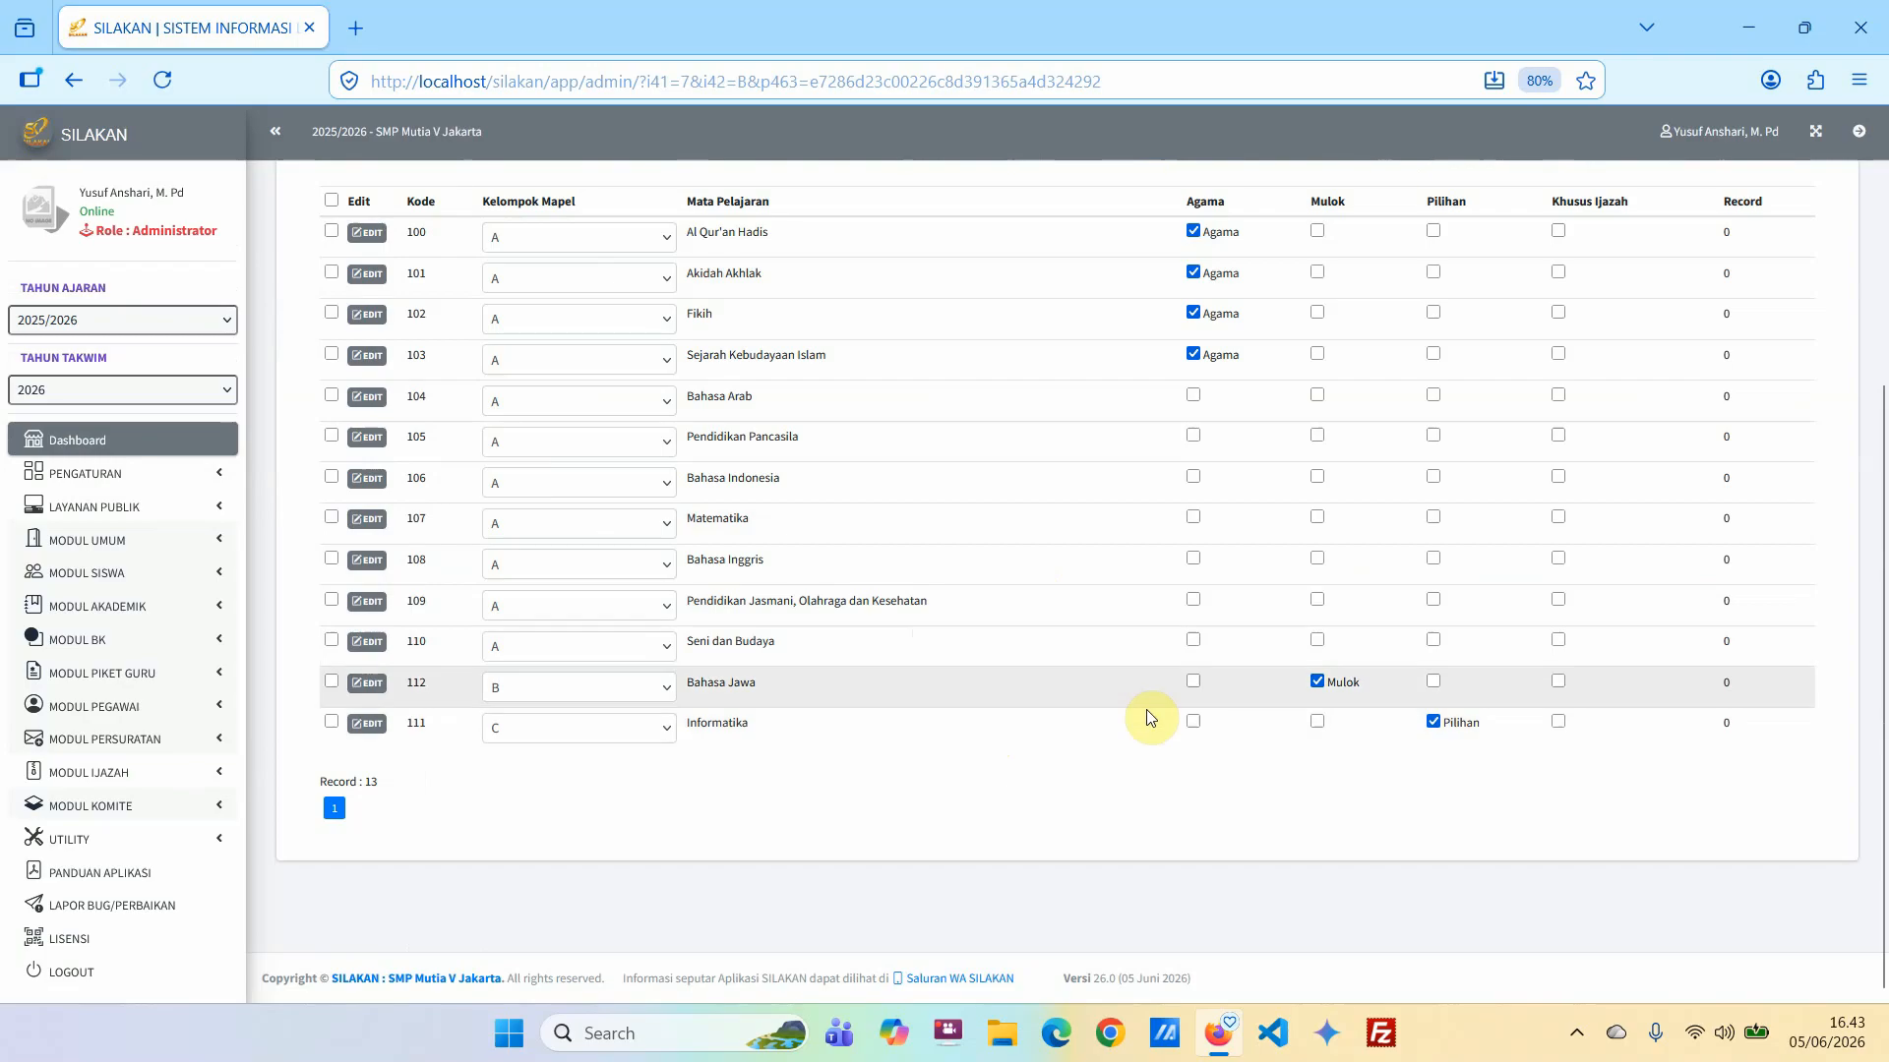
pyautogui.scroll(5, 1147, 710)
# Return to the per-class settings and check the subject counts of the grade 7 and grade 8 classes.
pyautogui.click(1679, 458)
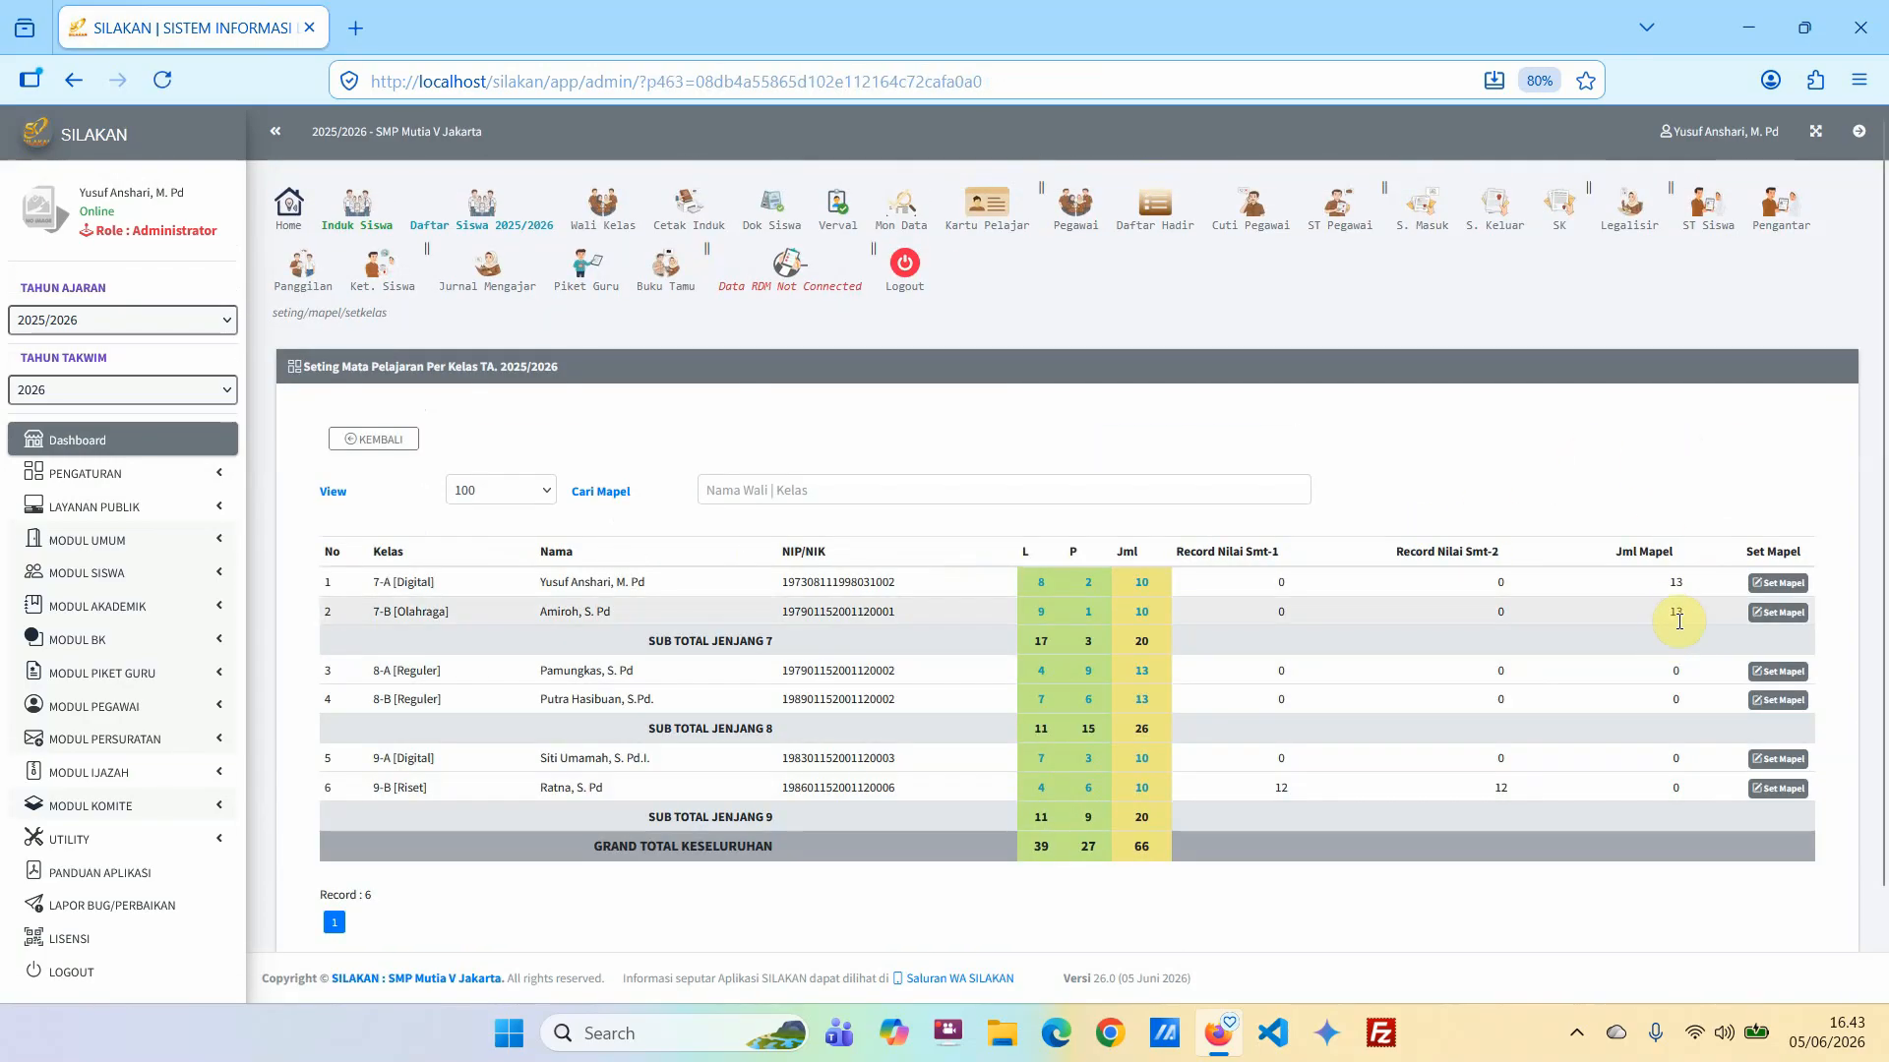
pyautogui.click(1670, 677)
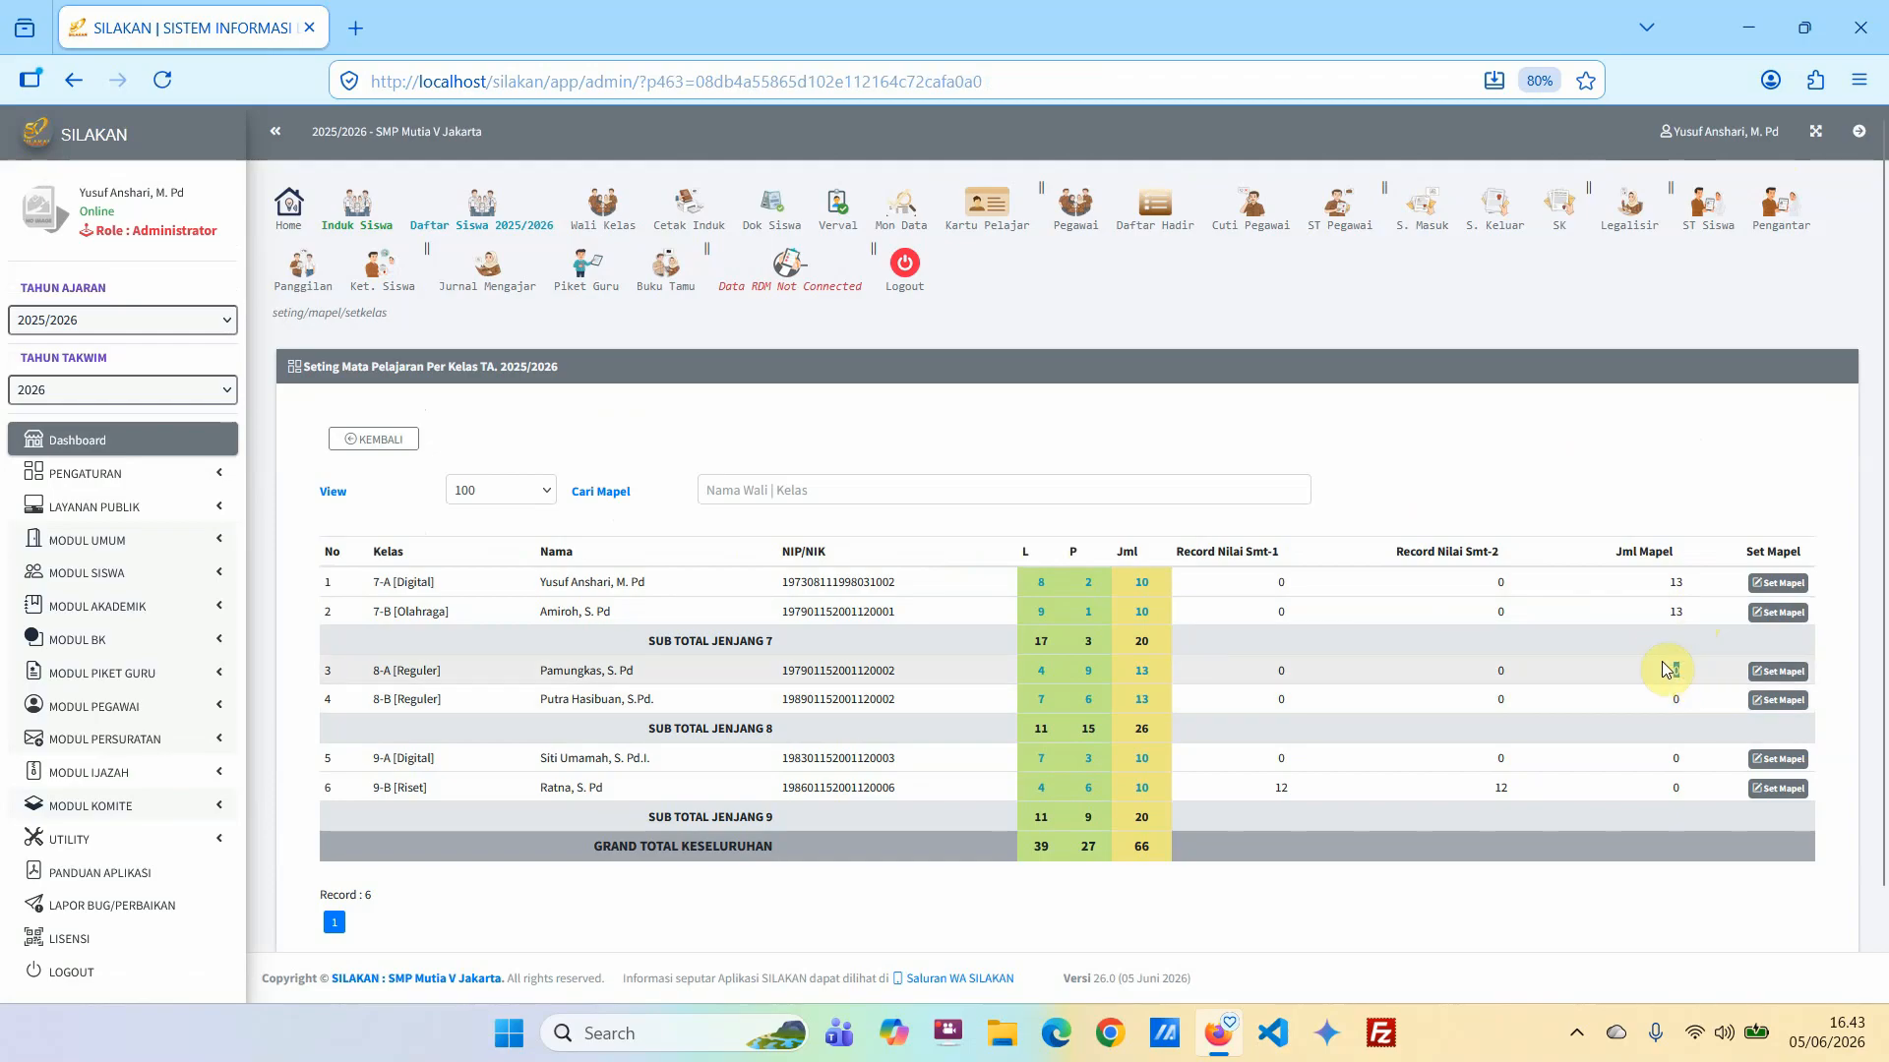
pyautogui.click(1665, 670)
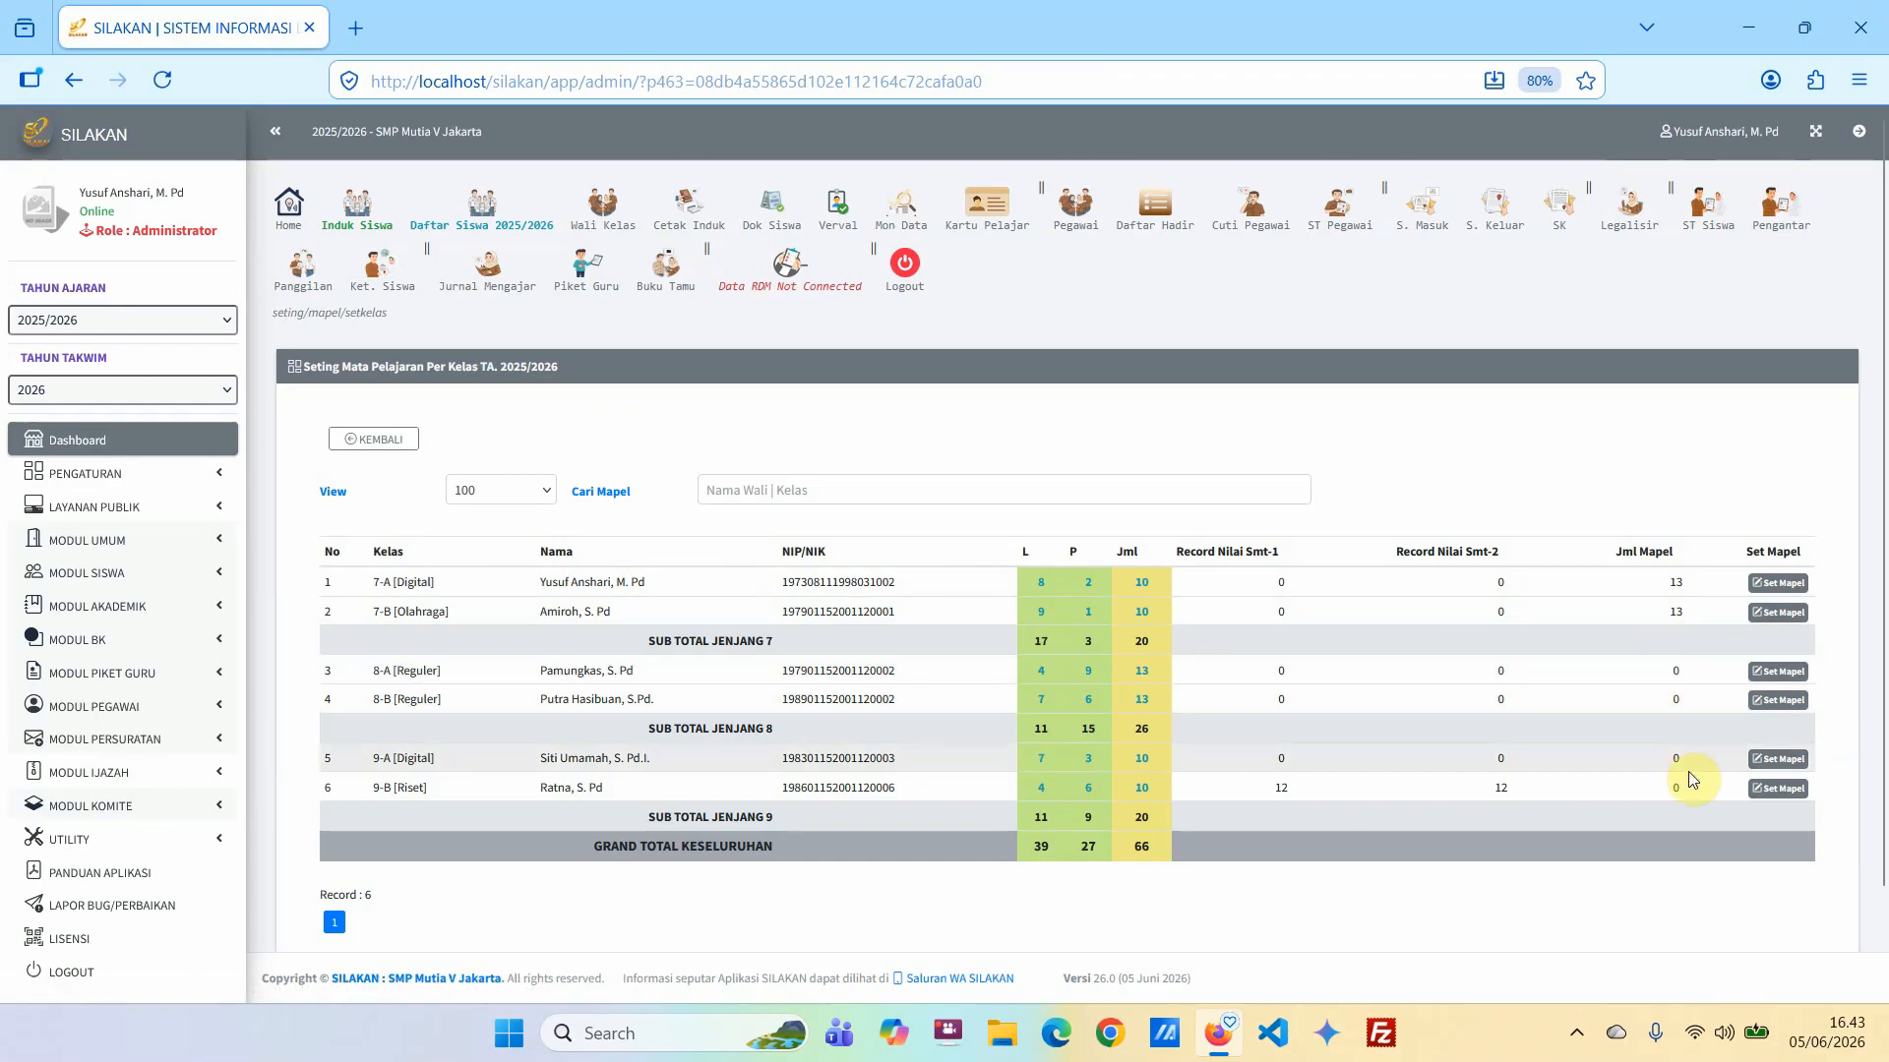
# Open class 8-A's subject list and copy the subjects of class 7-B into it.
pyautogui.click(1777, 671)
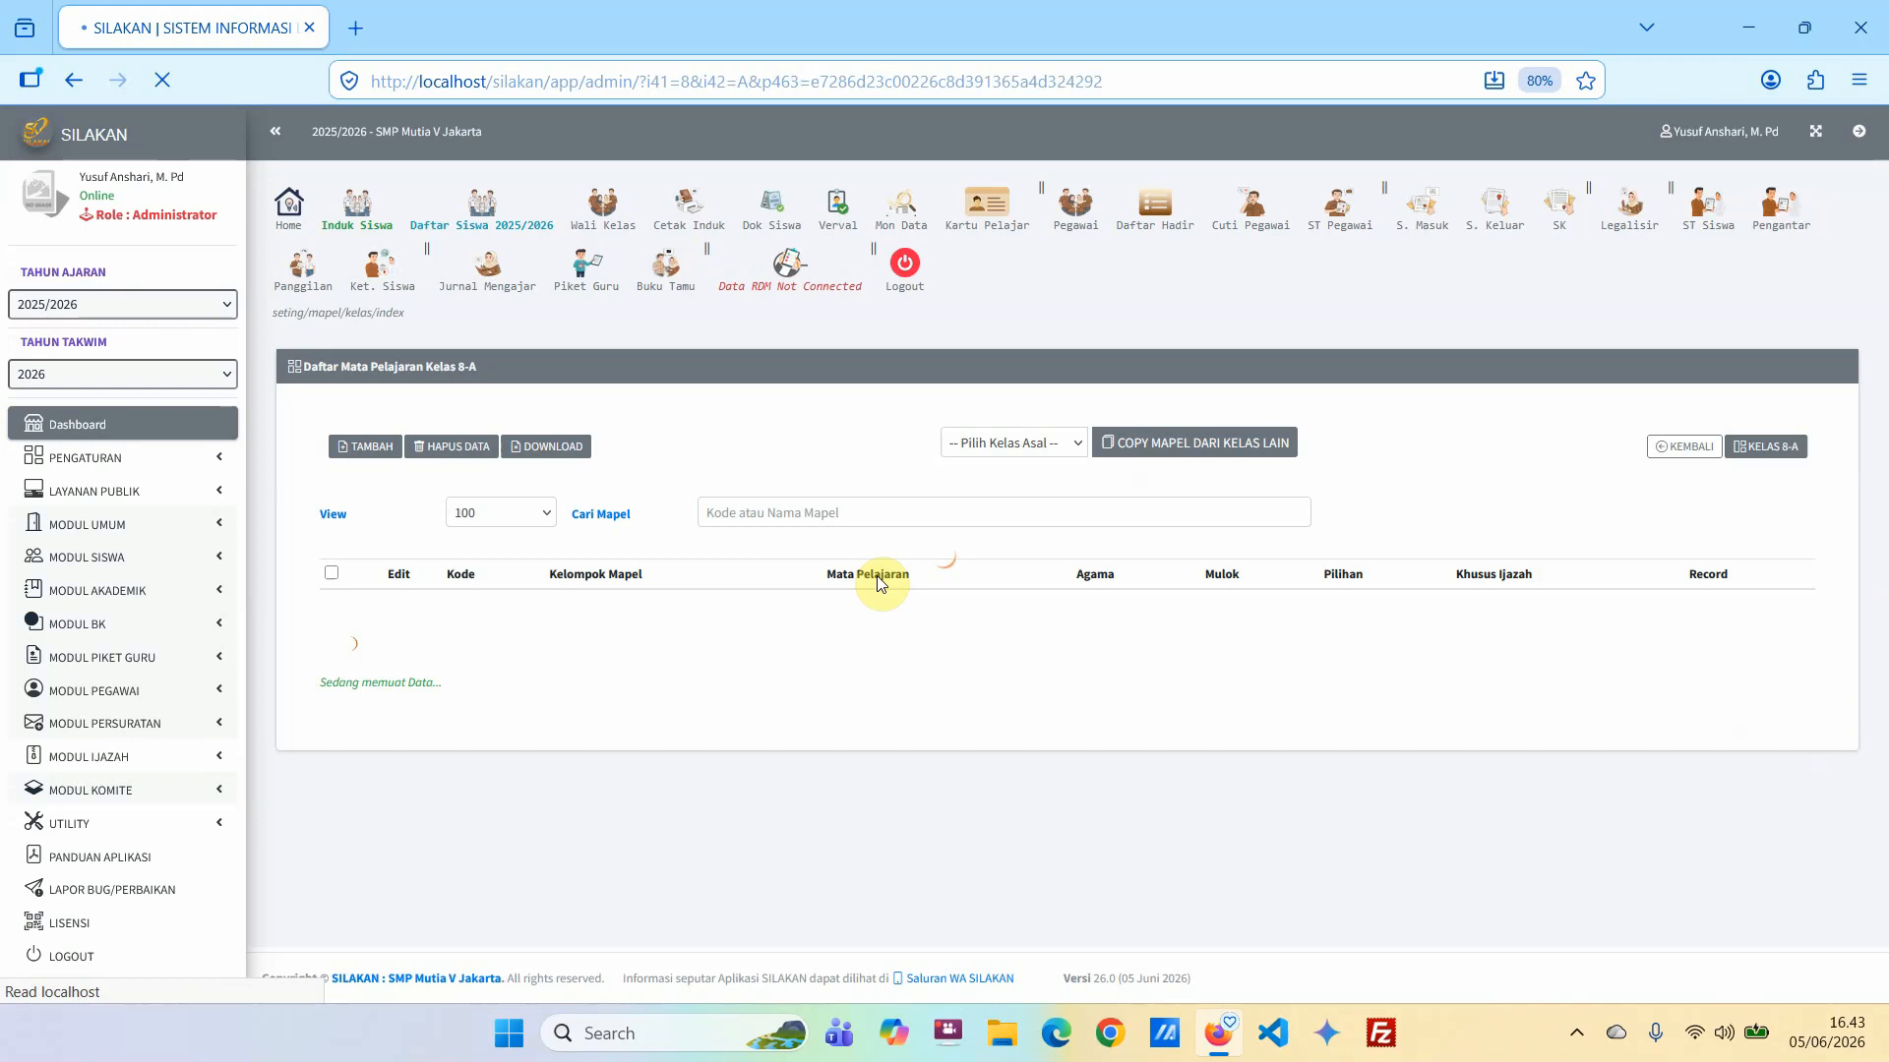
pyautogui.click(1016, 441)
pyautogui.click(996, 532)
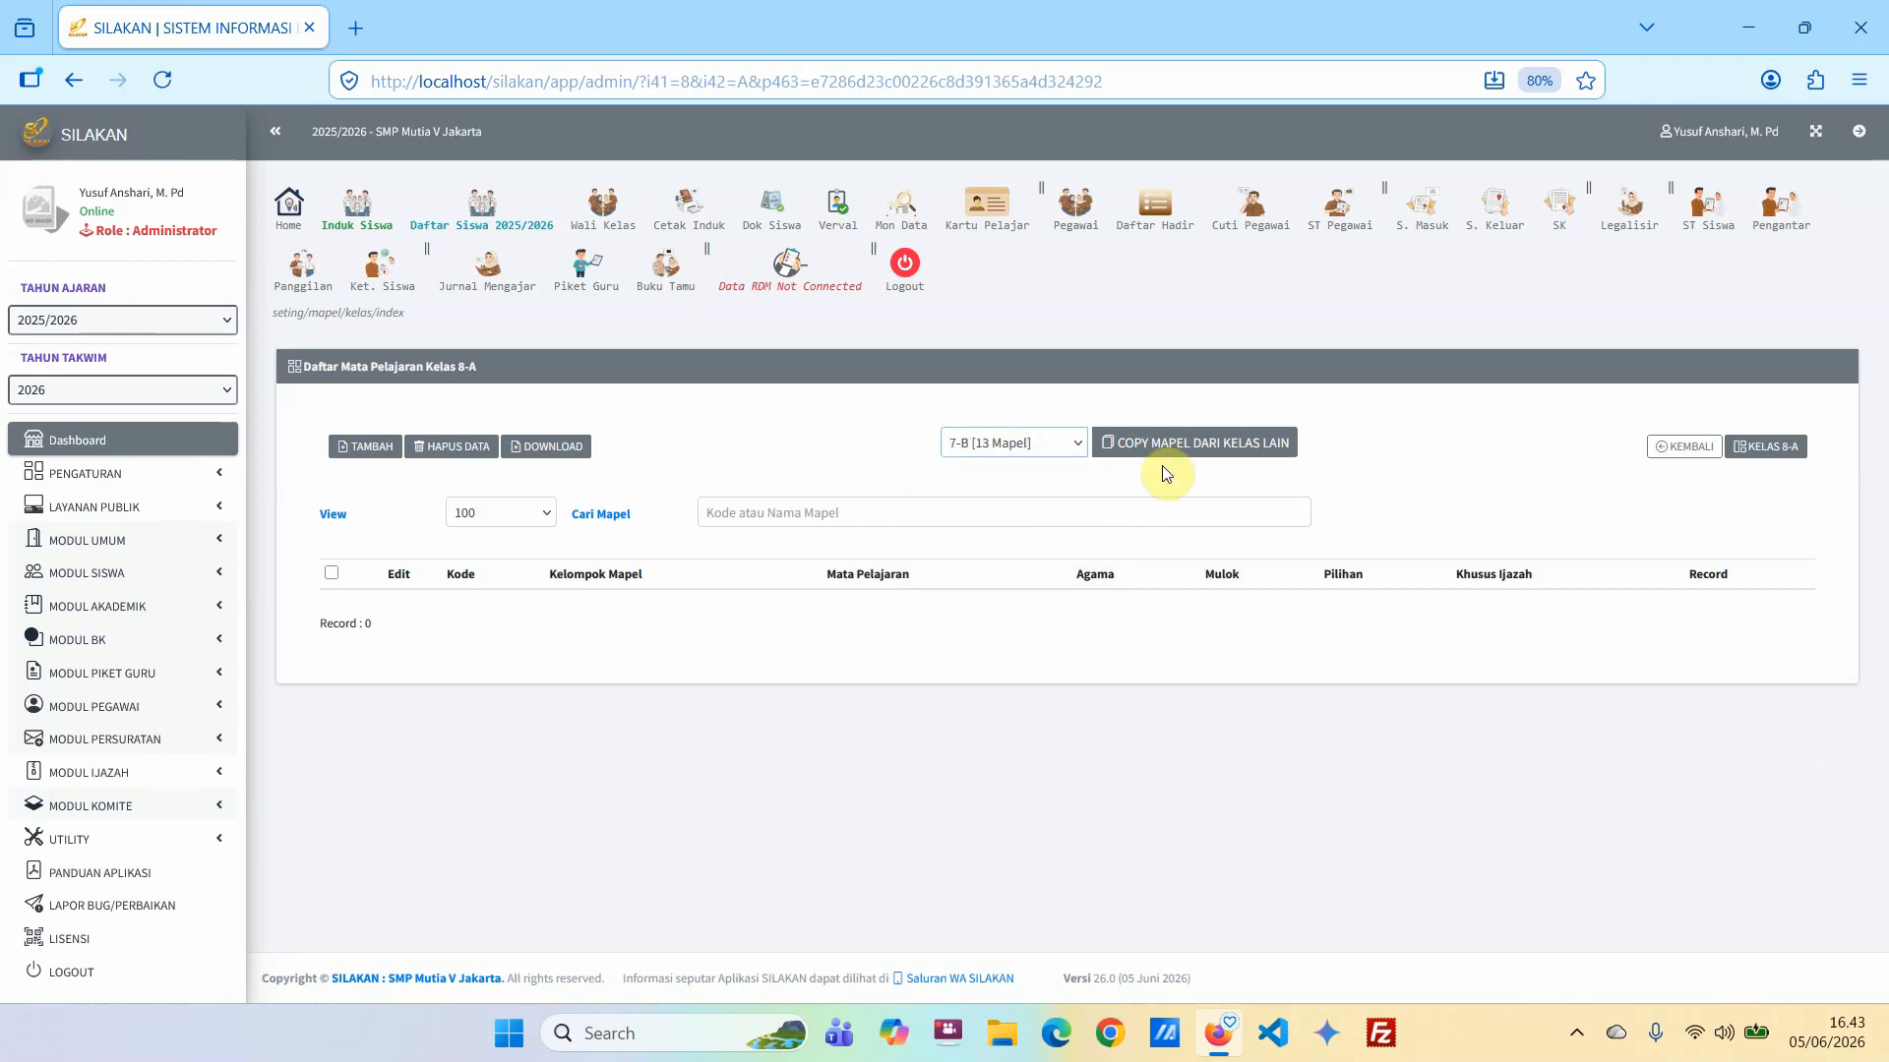
pyautogui.click(1166, 445)
pyautogui.click(1028, 606)
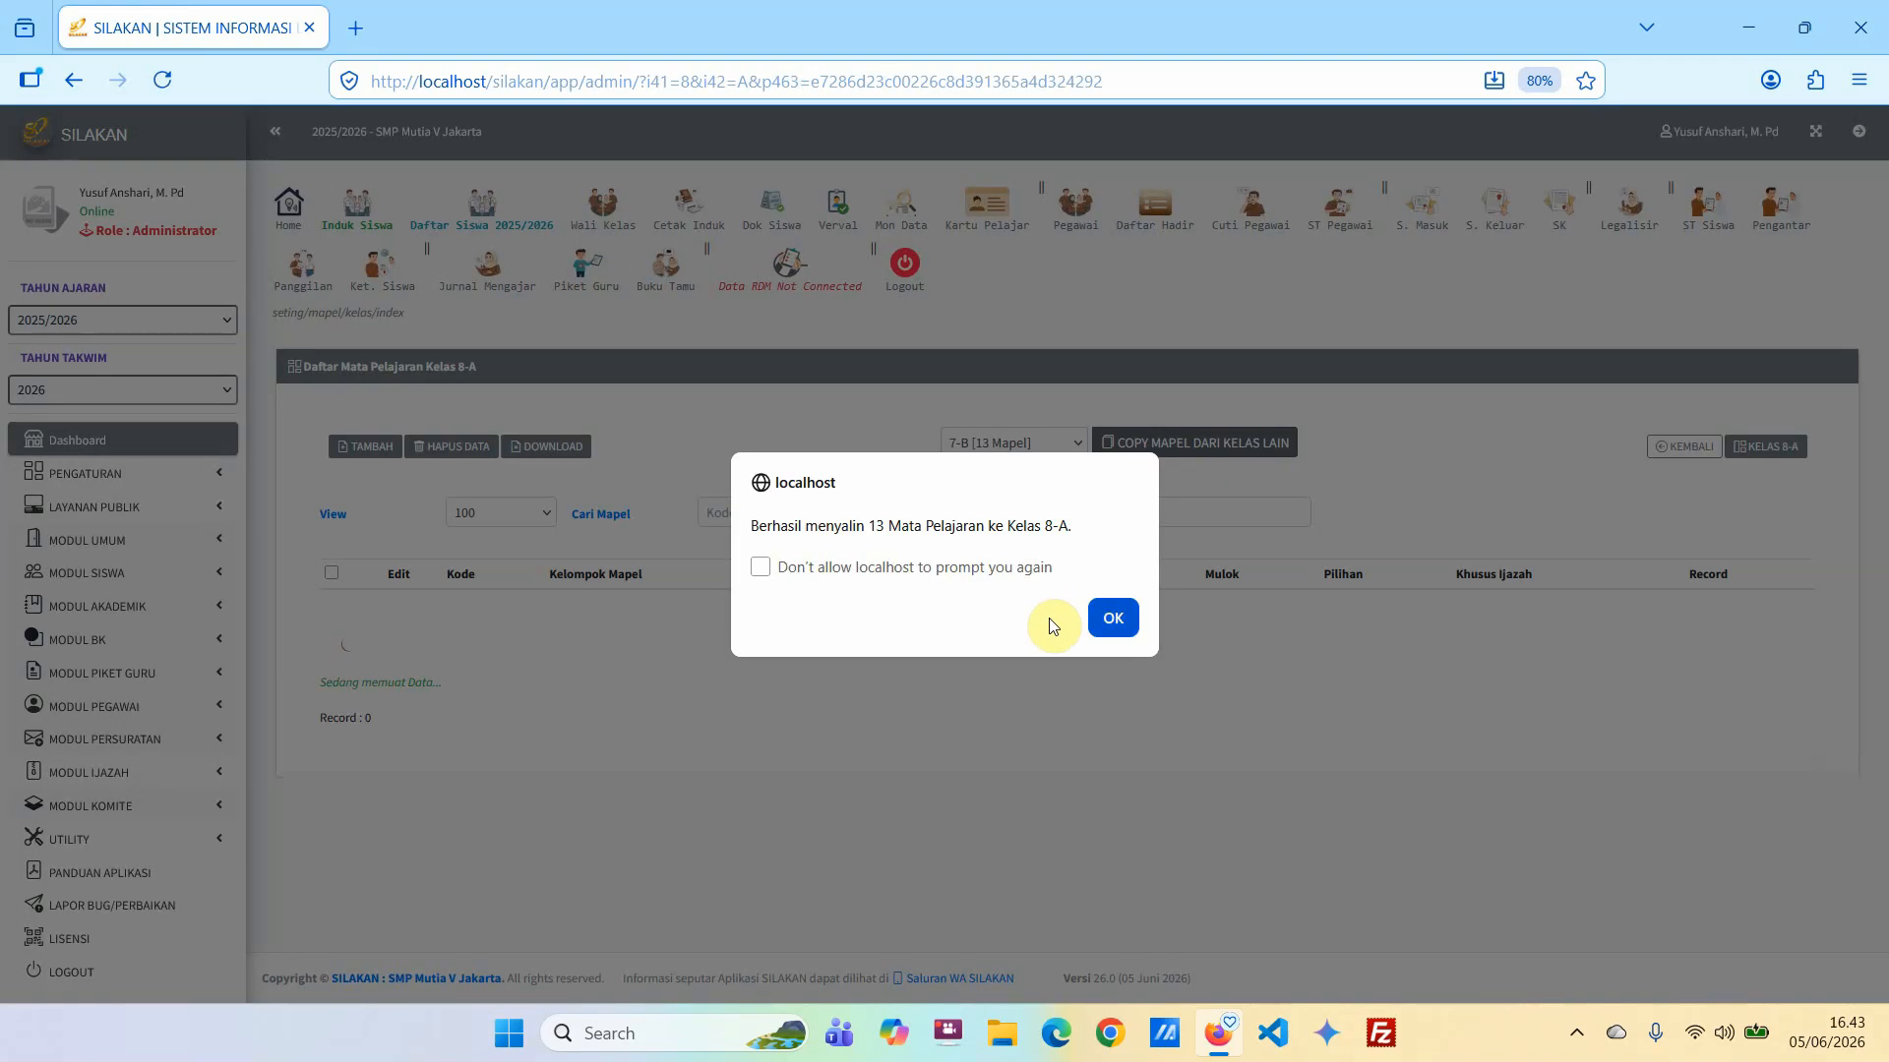
pyautogui.click(1121, 618)
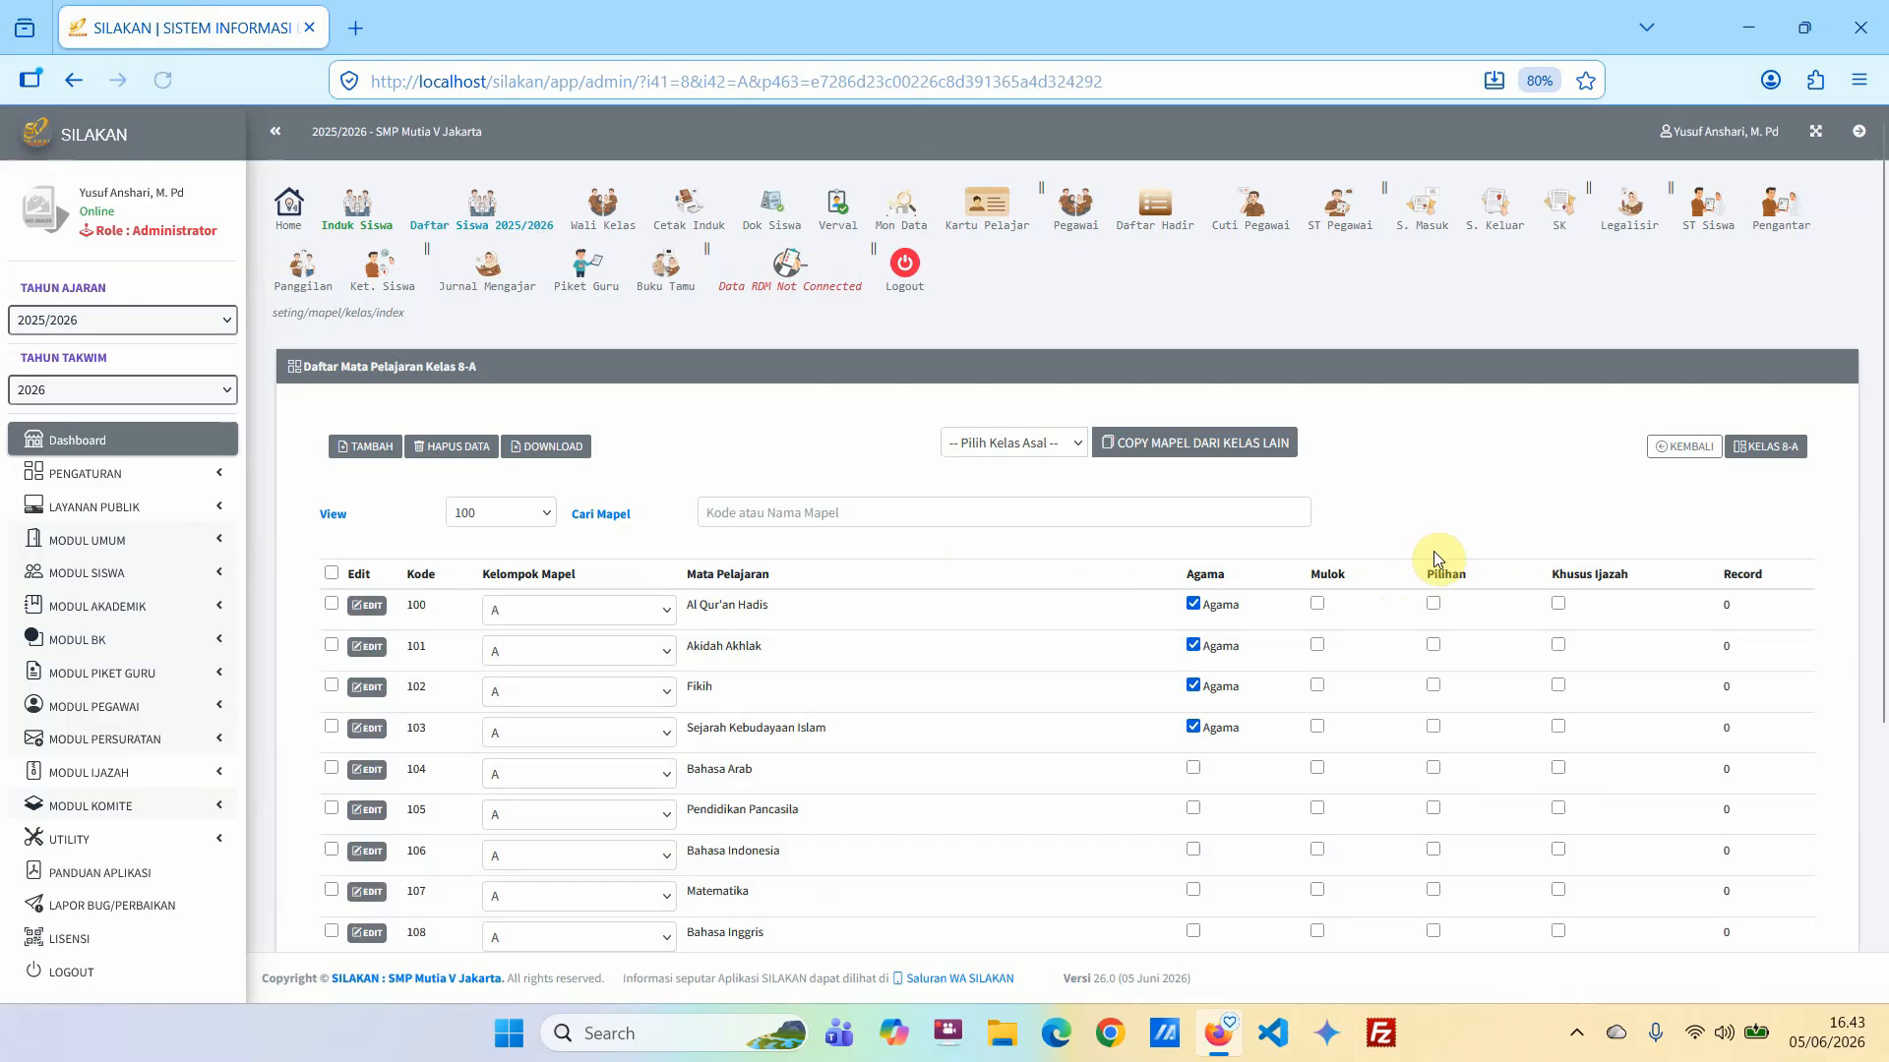
# Open class 8-B's subject list from the per-class settings and copy the subjects of class 8-A into it.
pyautogui.click(1685, 447)
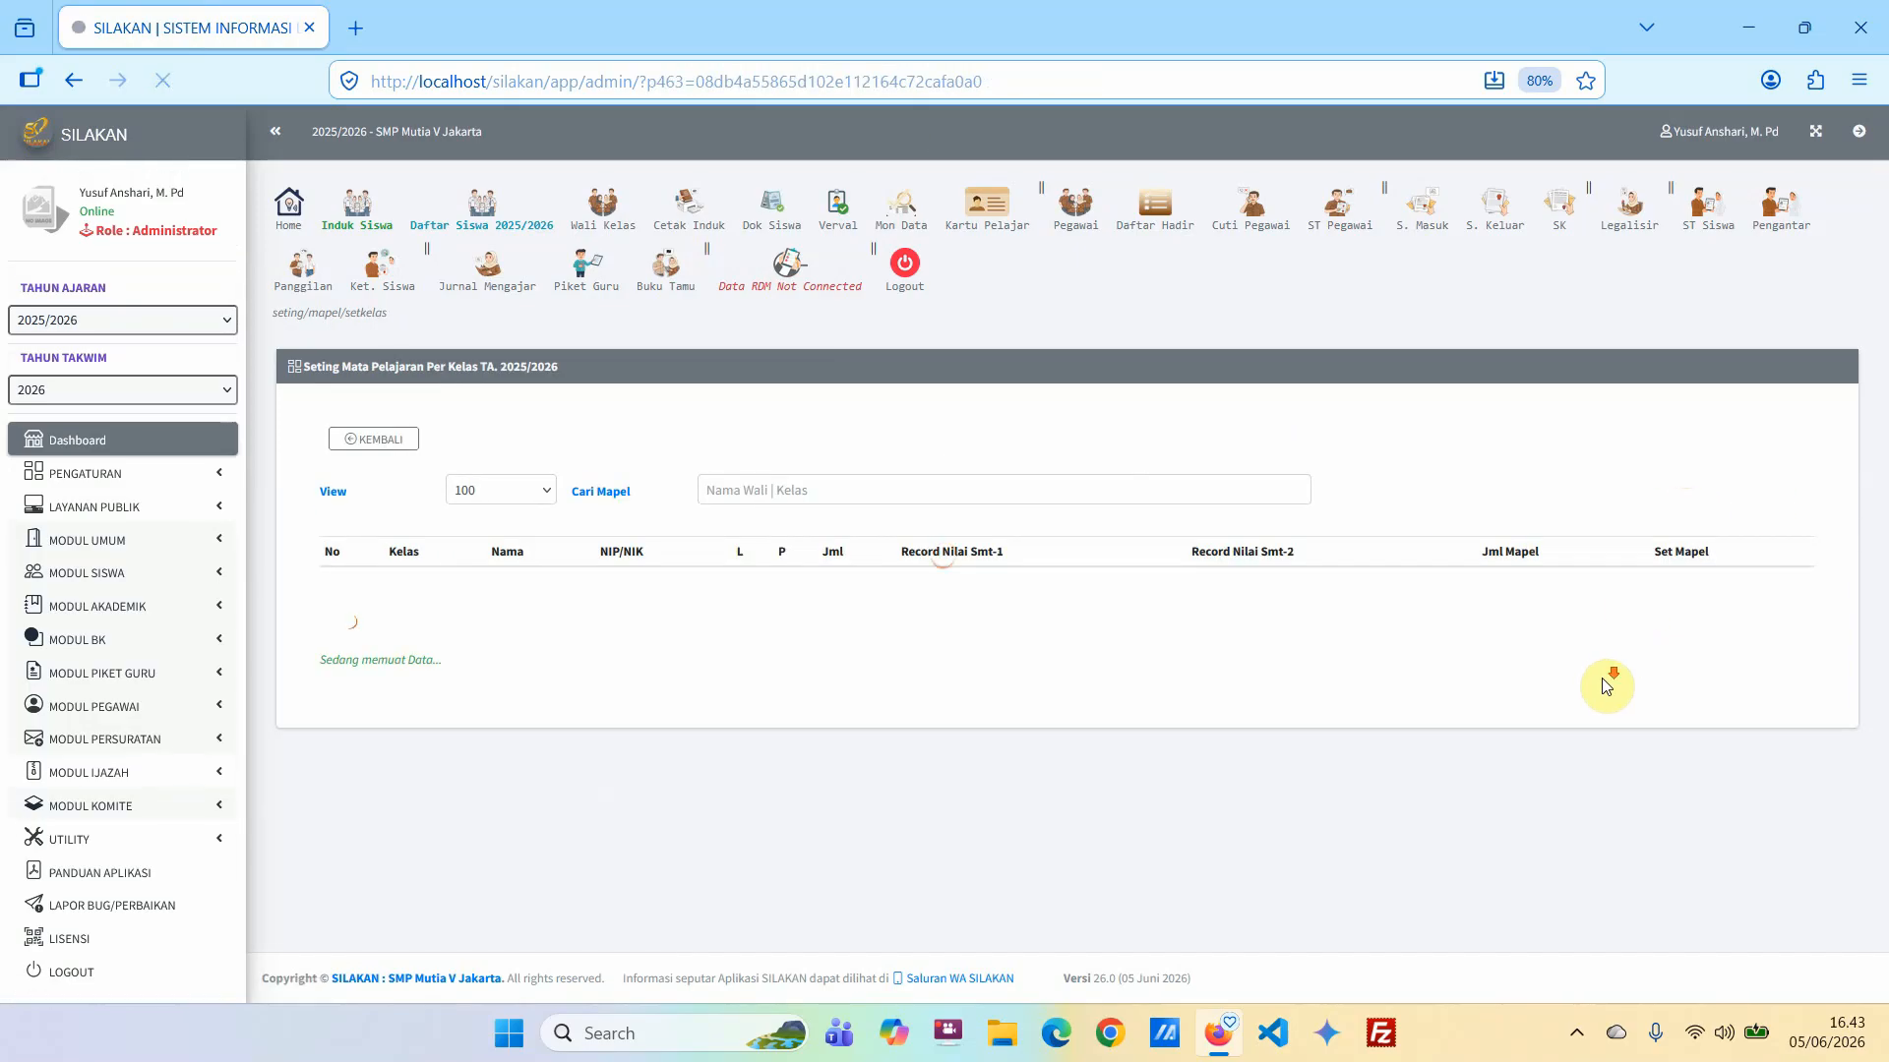
pyautogui.click(1777, 700)
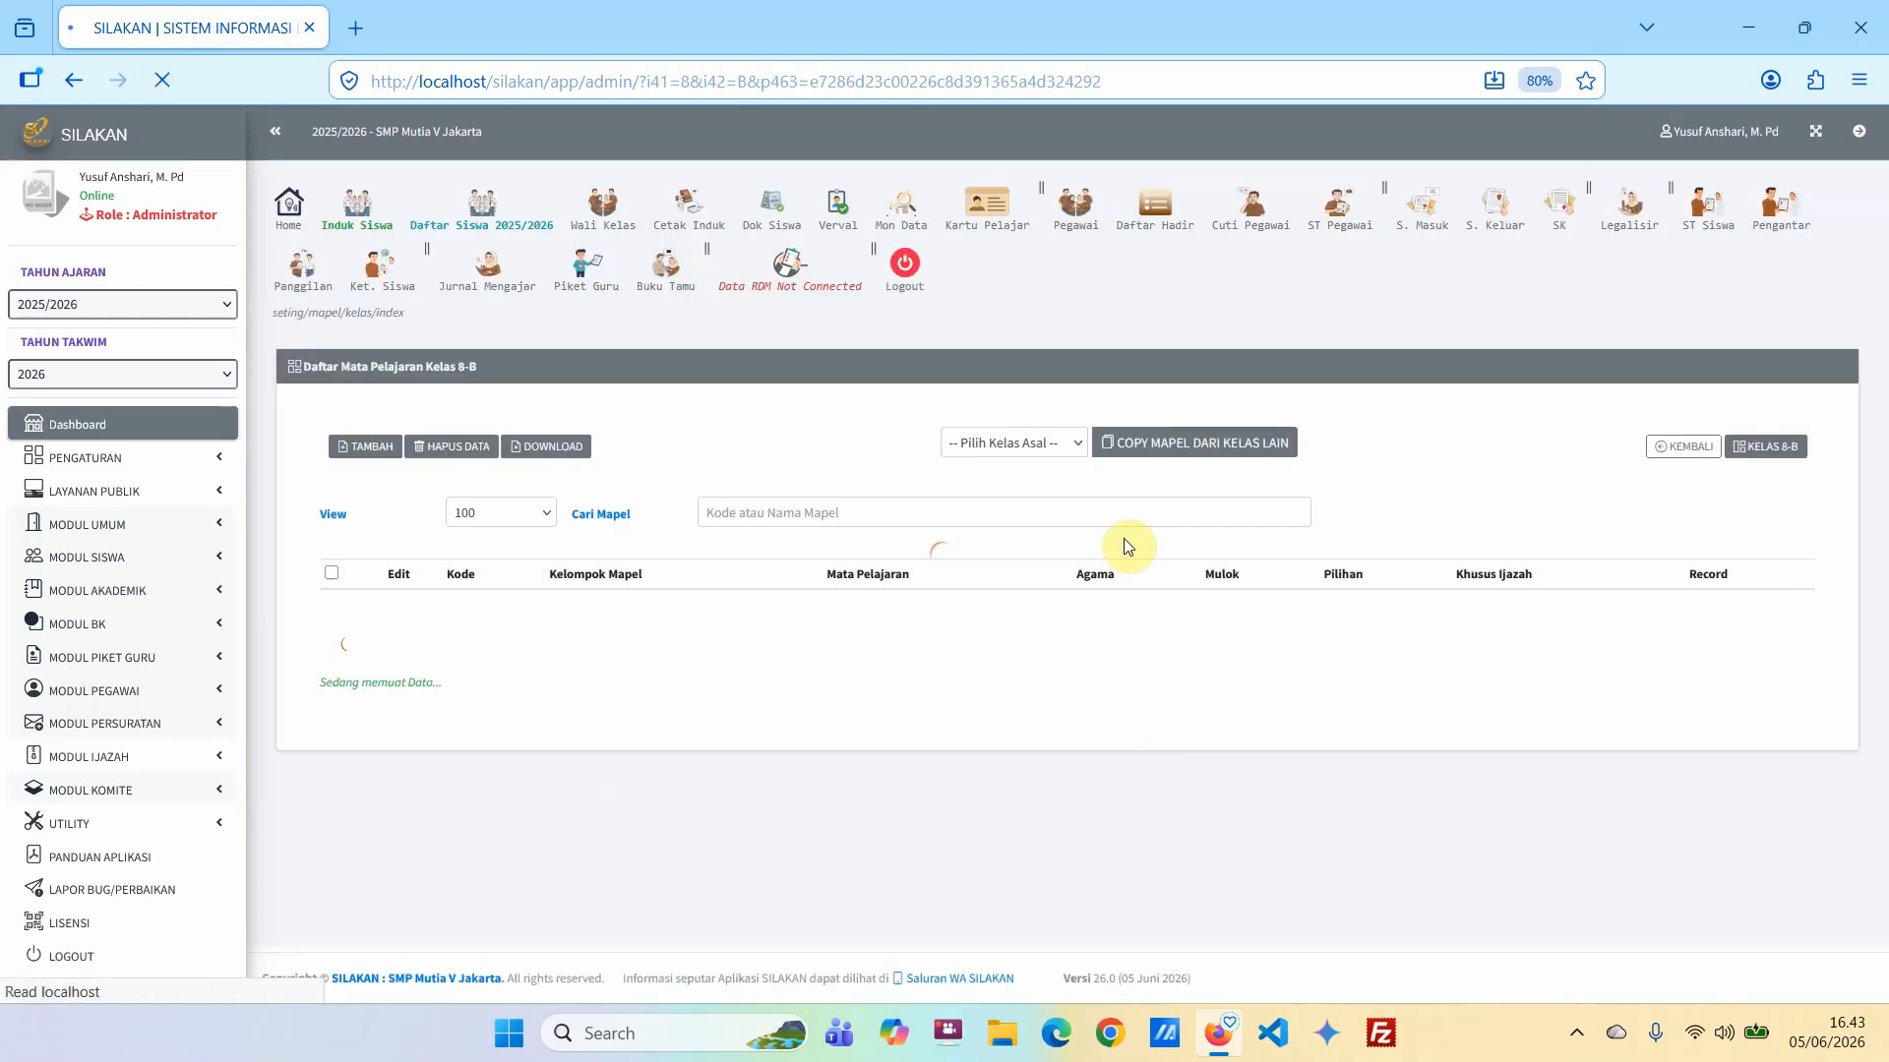
pyautogui.click(1024, 443)
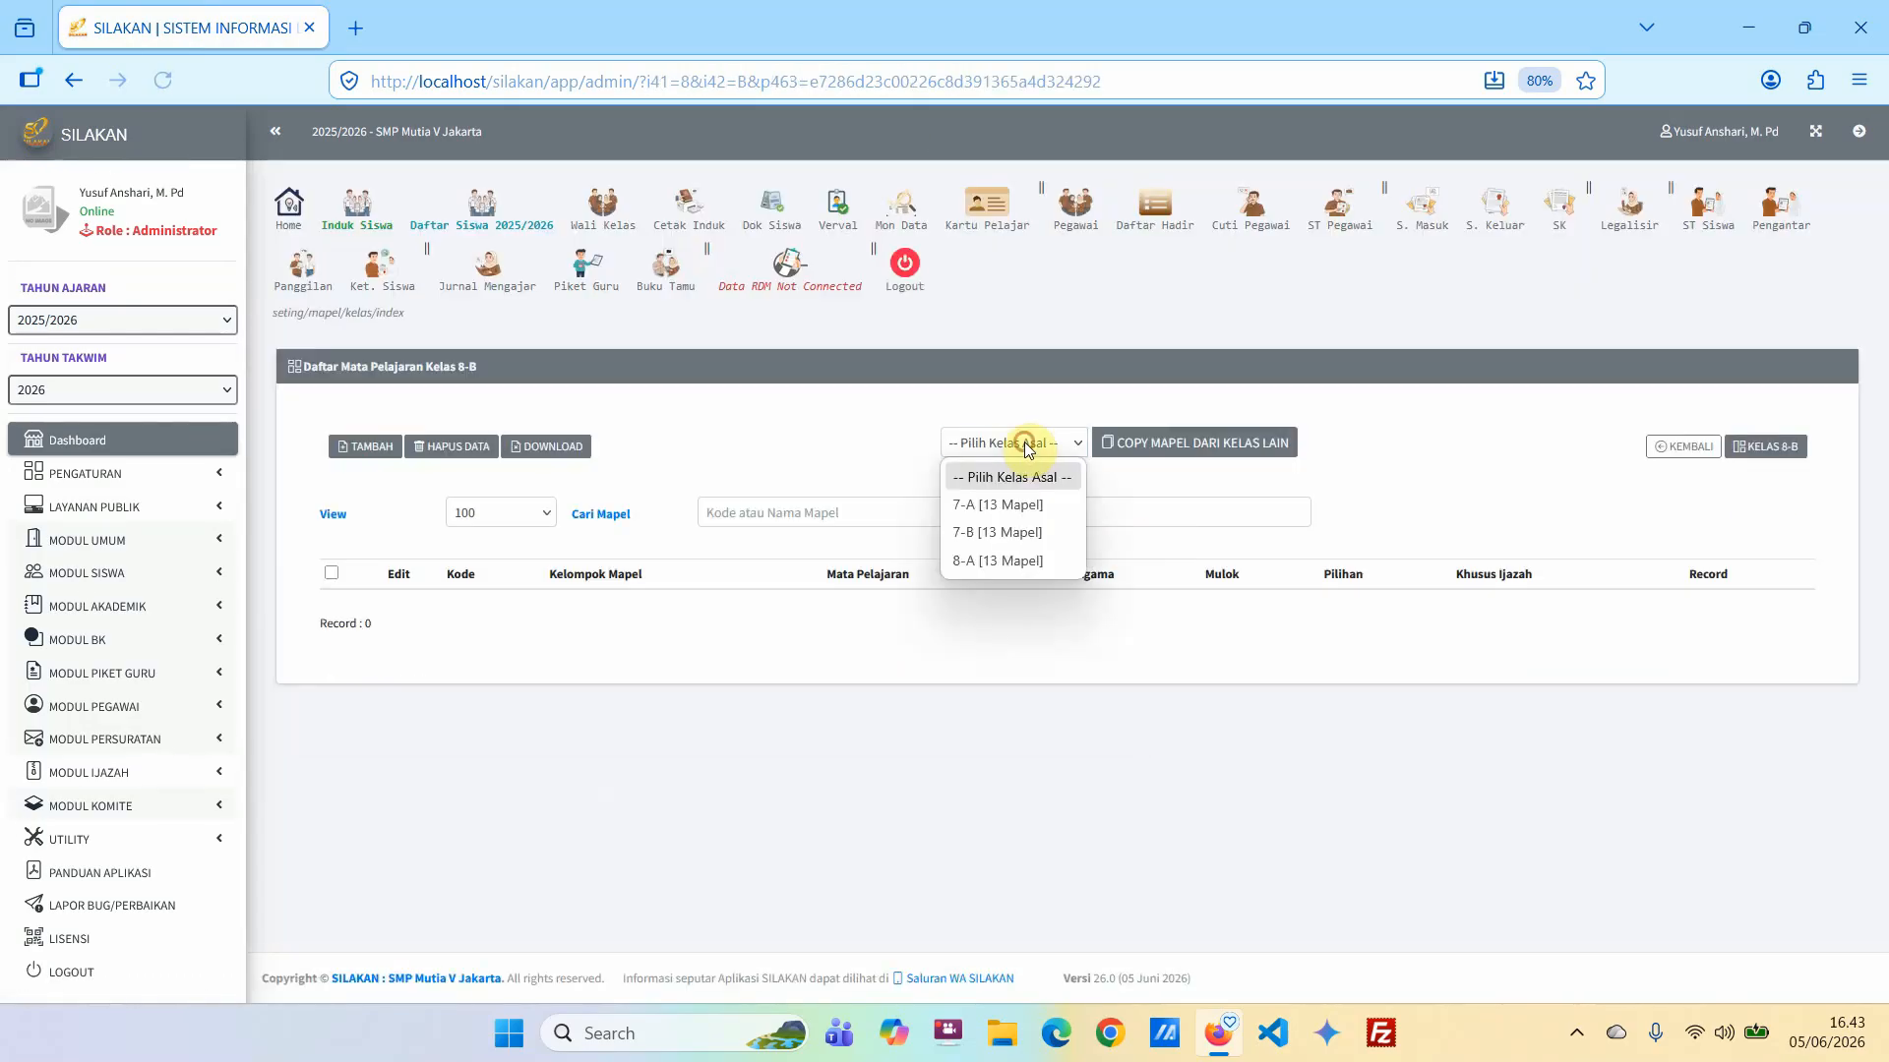
pyautogui.click(1013, 561)
pyautogui.click(1182, 448)
pyautogui.click(1027, 606)
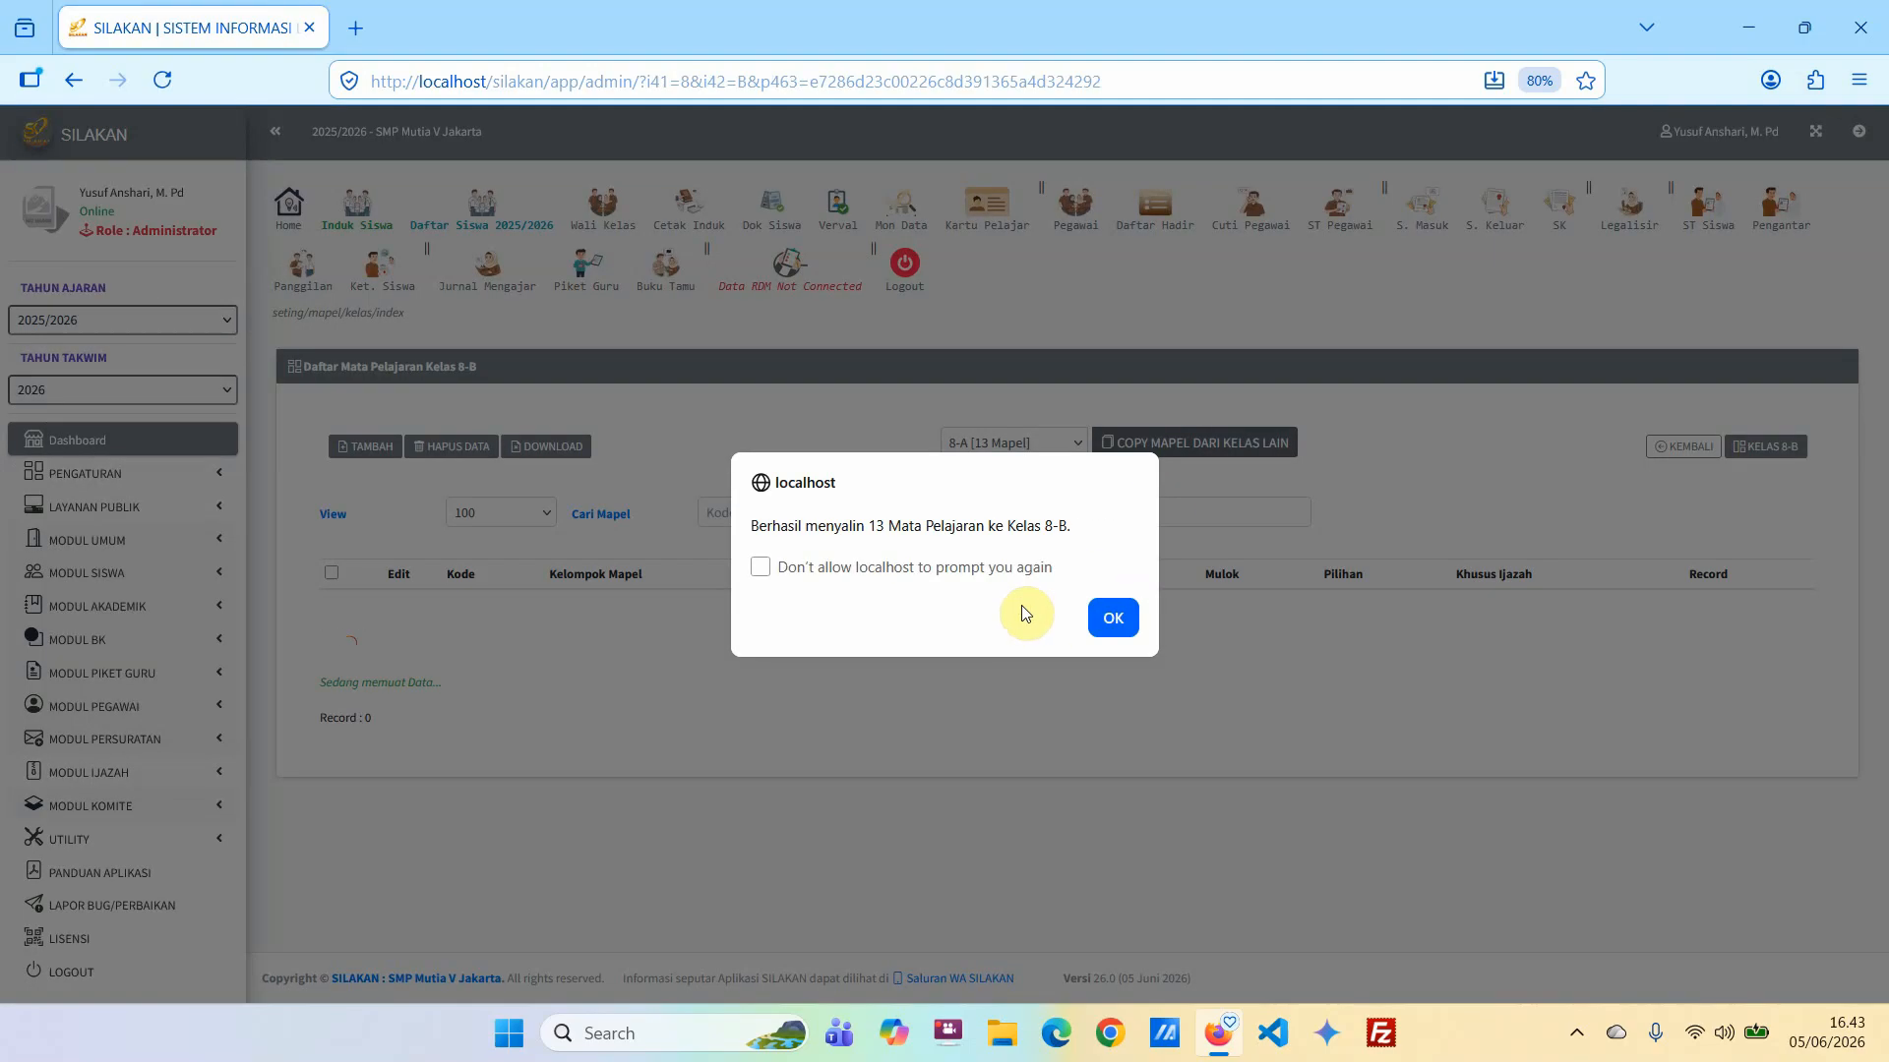
pyautogui.click(1106, 612)
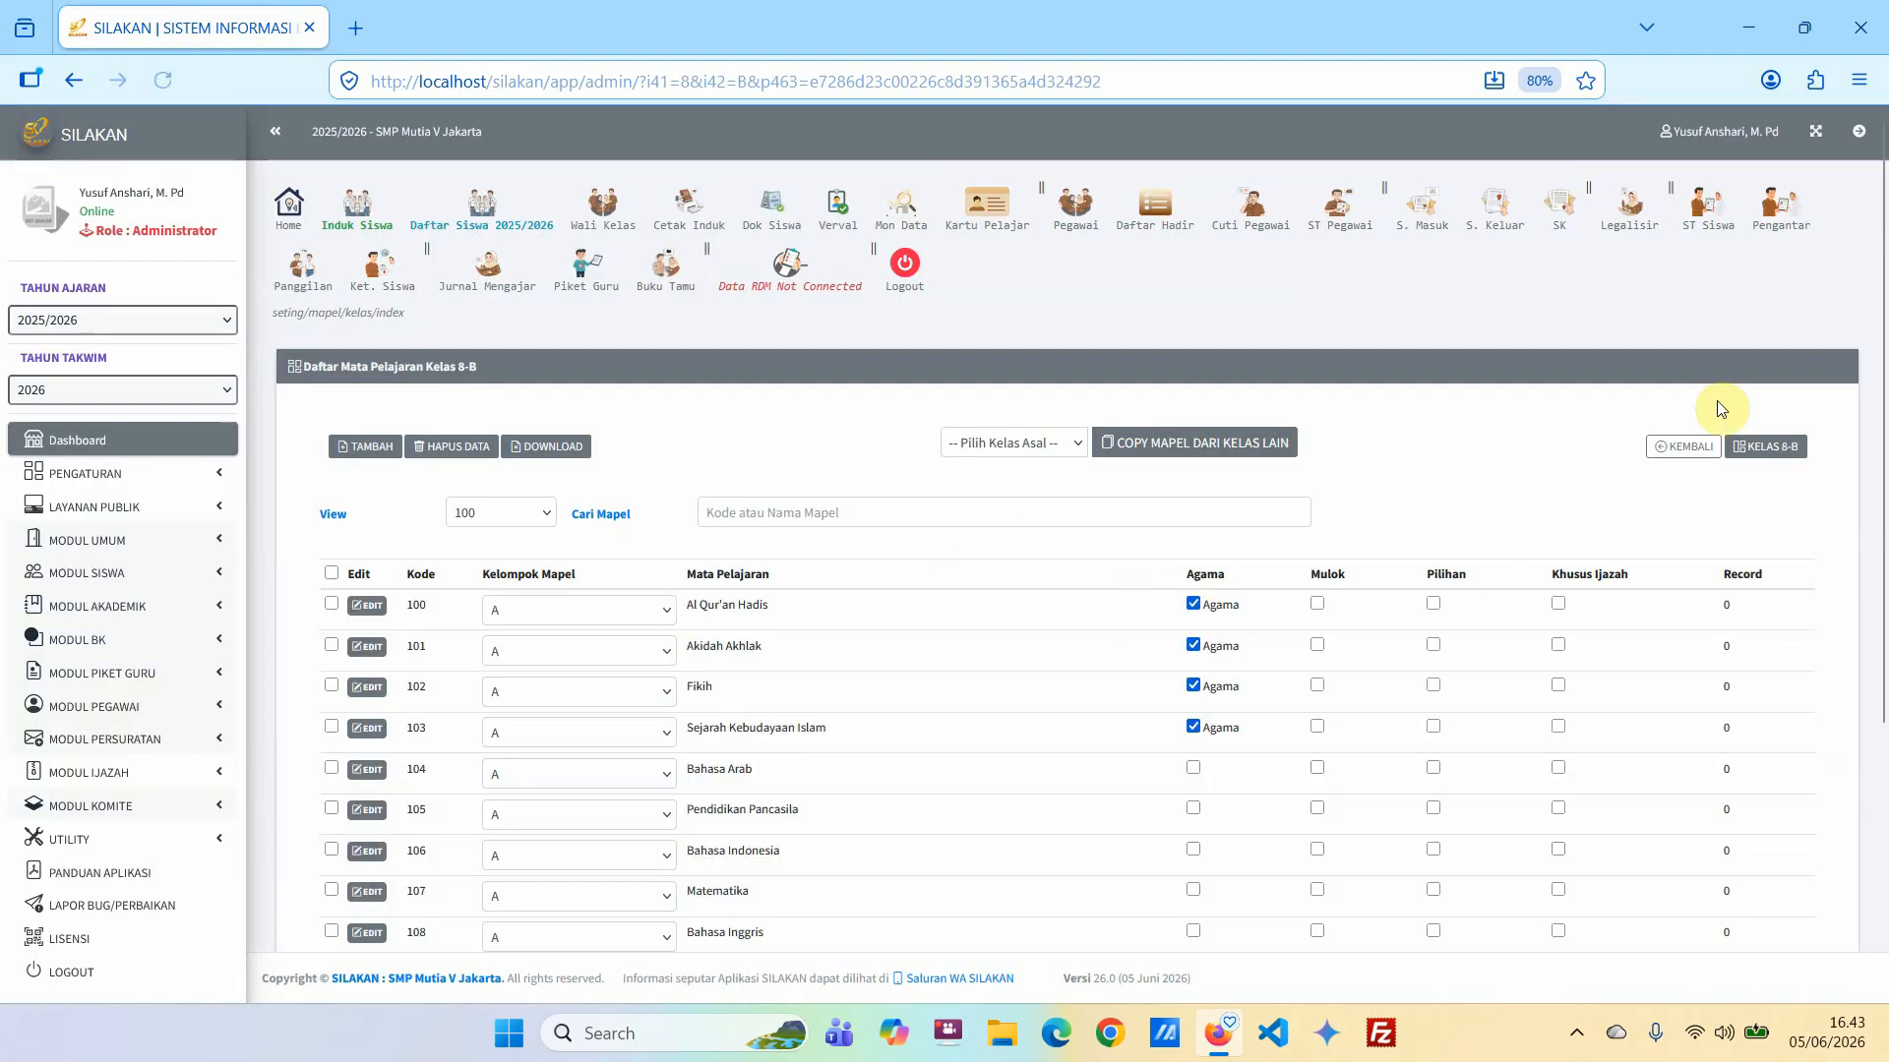
# Open class 9-A's subject list from the per-class settings and copy the subjects of class 8-B into it.
pyautogui.click(1676, 450)
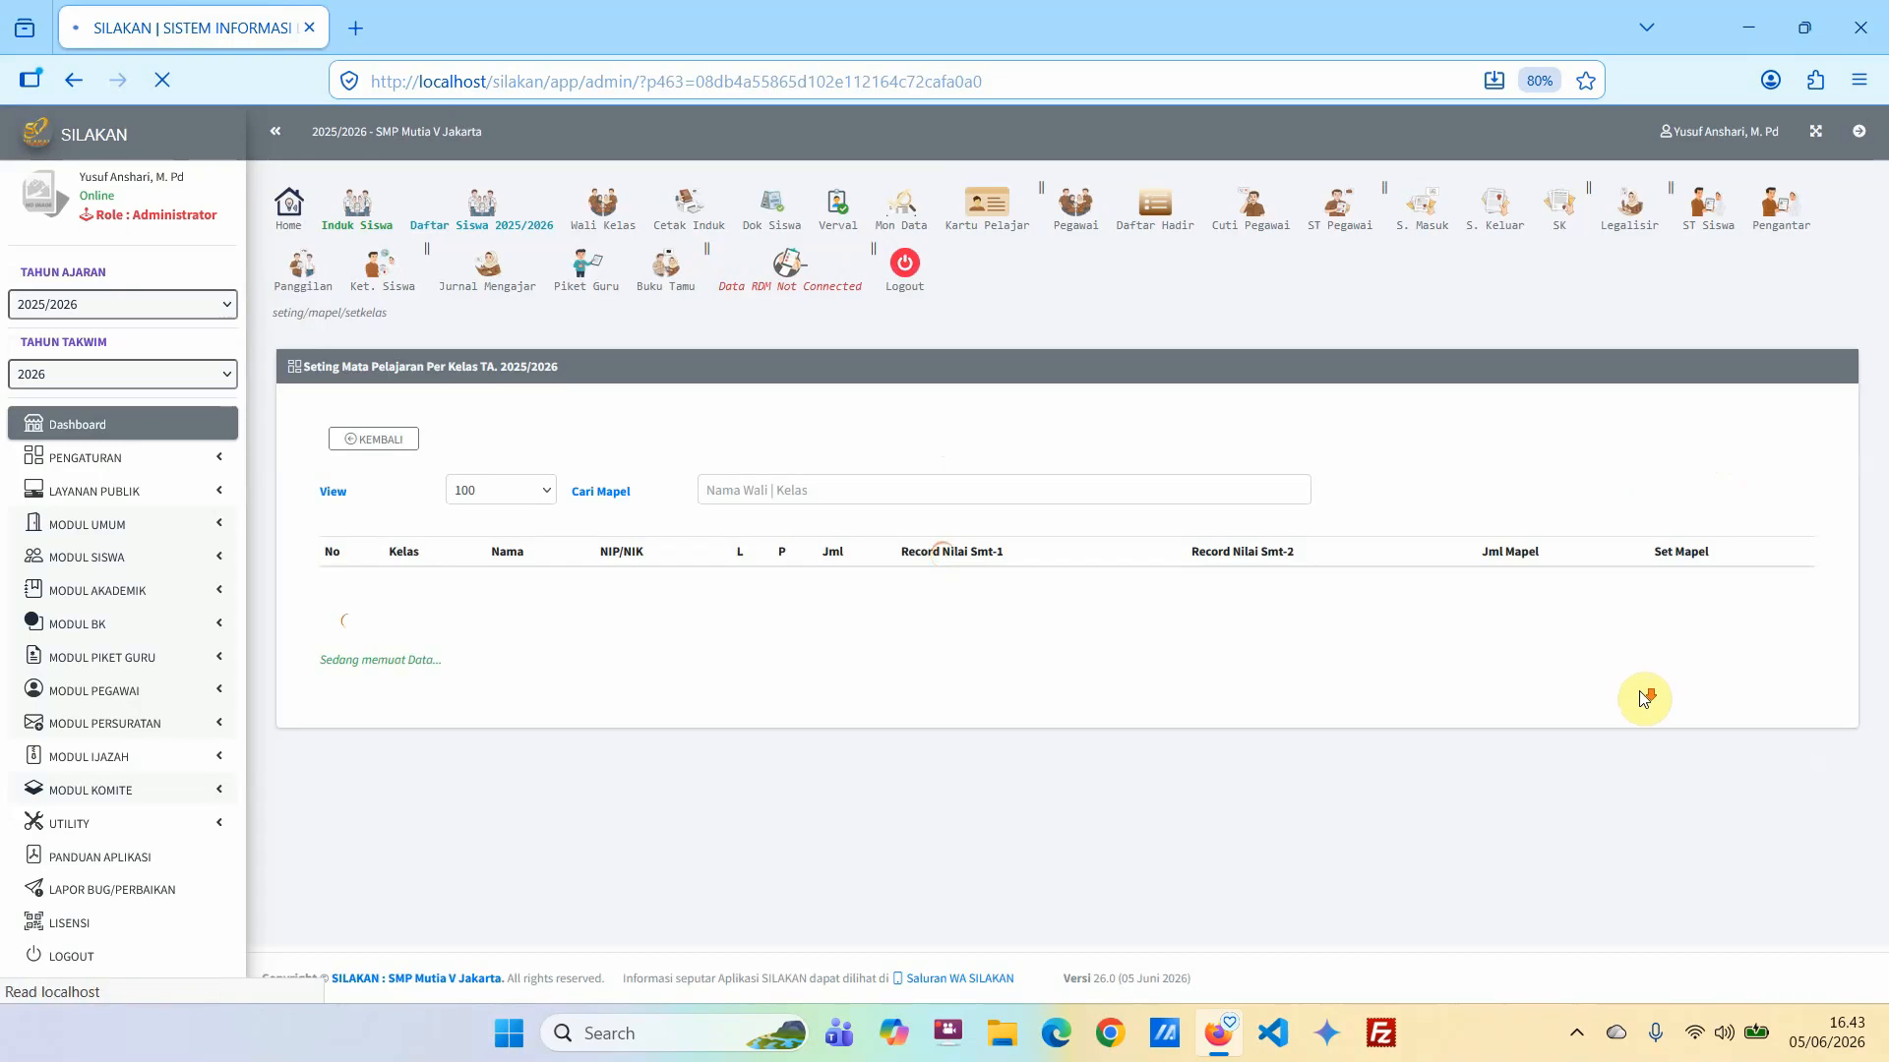
pyautogui.click(1775, 757)
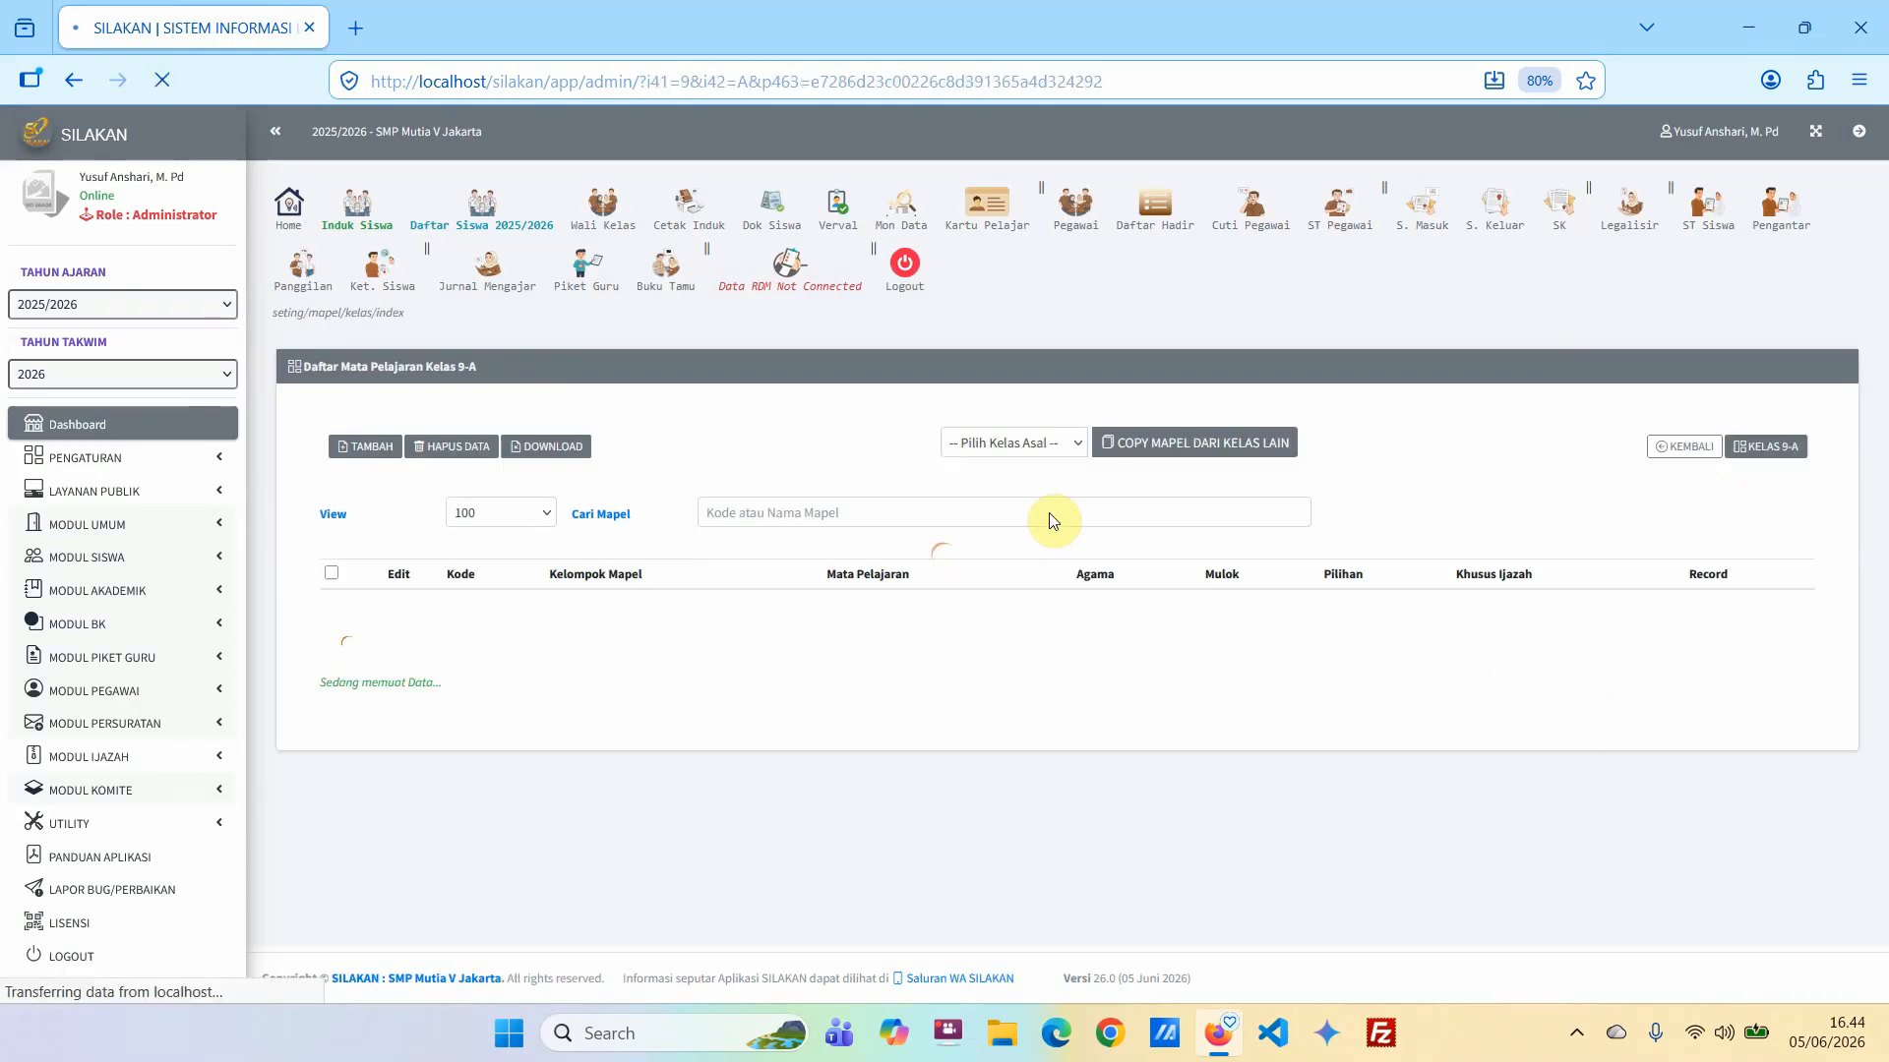
pyautogui.click(1011, 443)
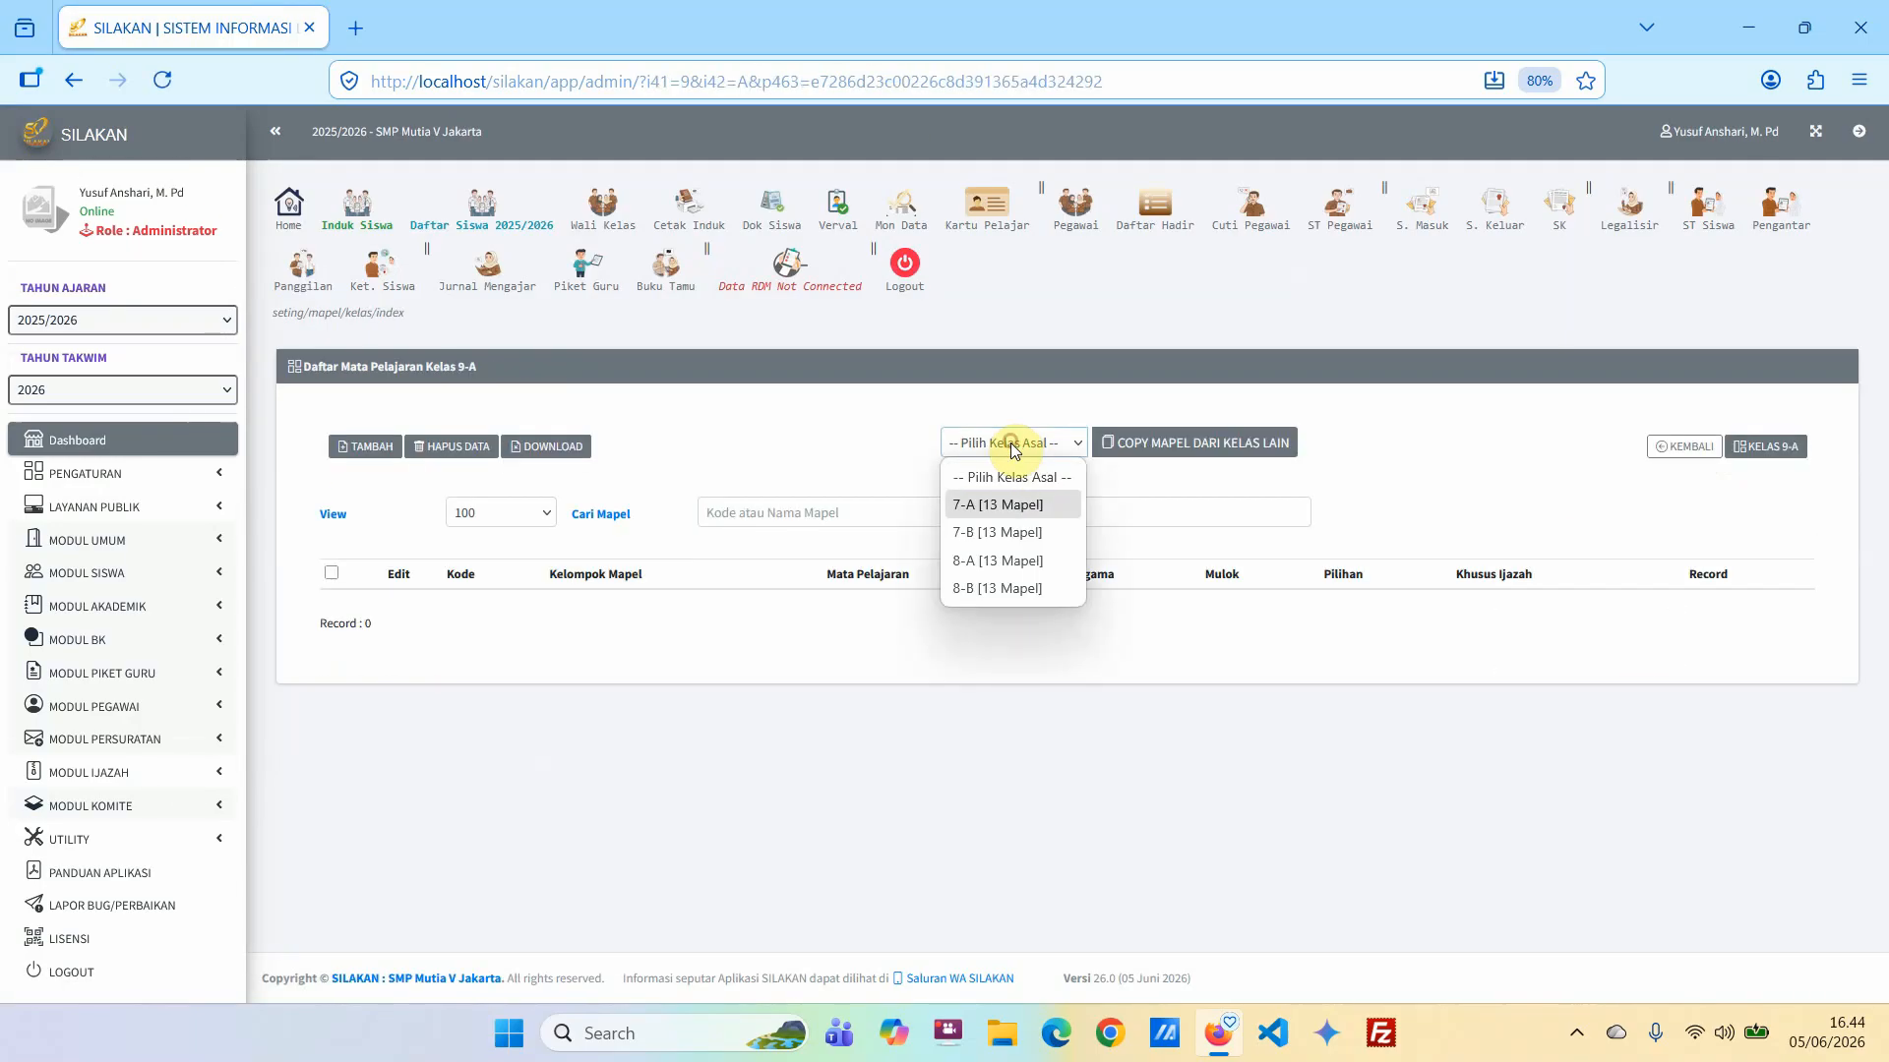
pyautogui.click(991, 589)
pyautogui.click(1180, 449)
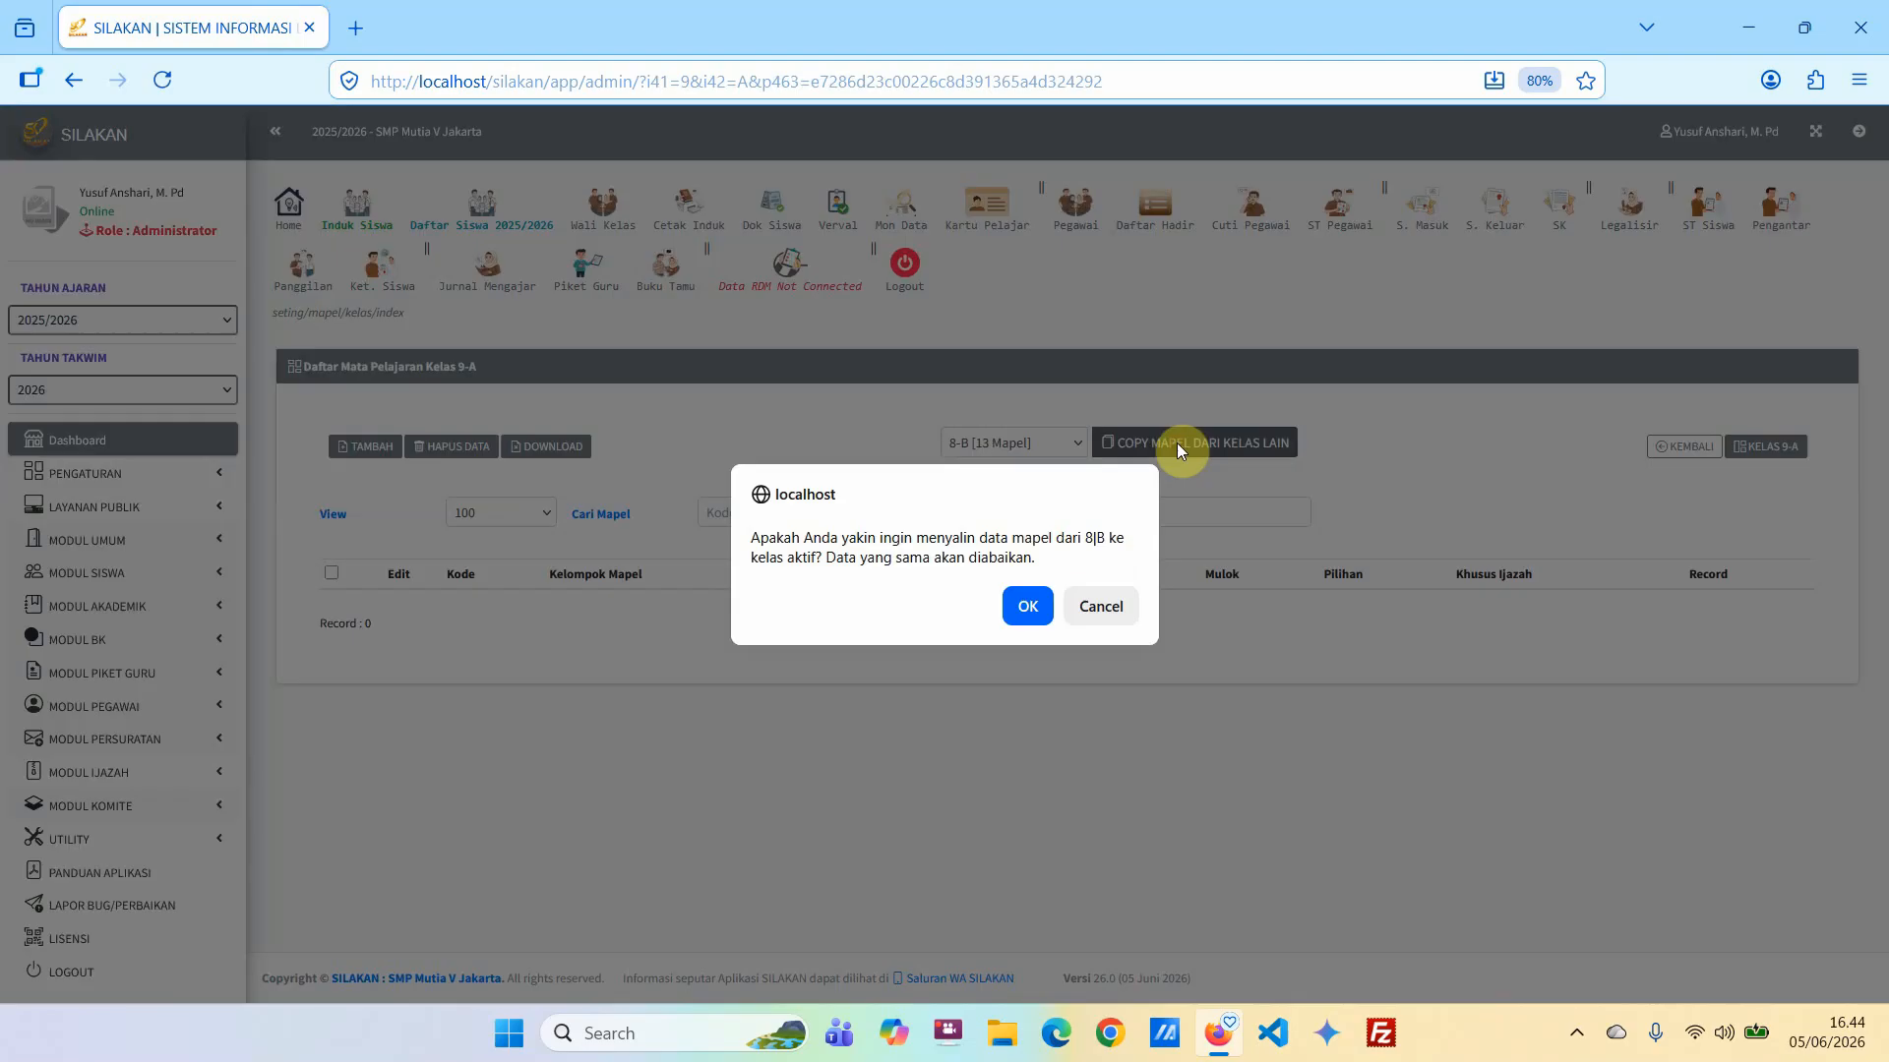
pyautogui.click(1029, 610)
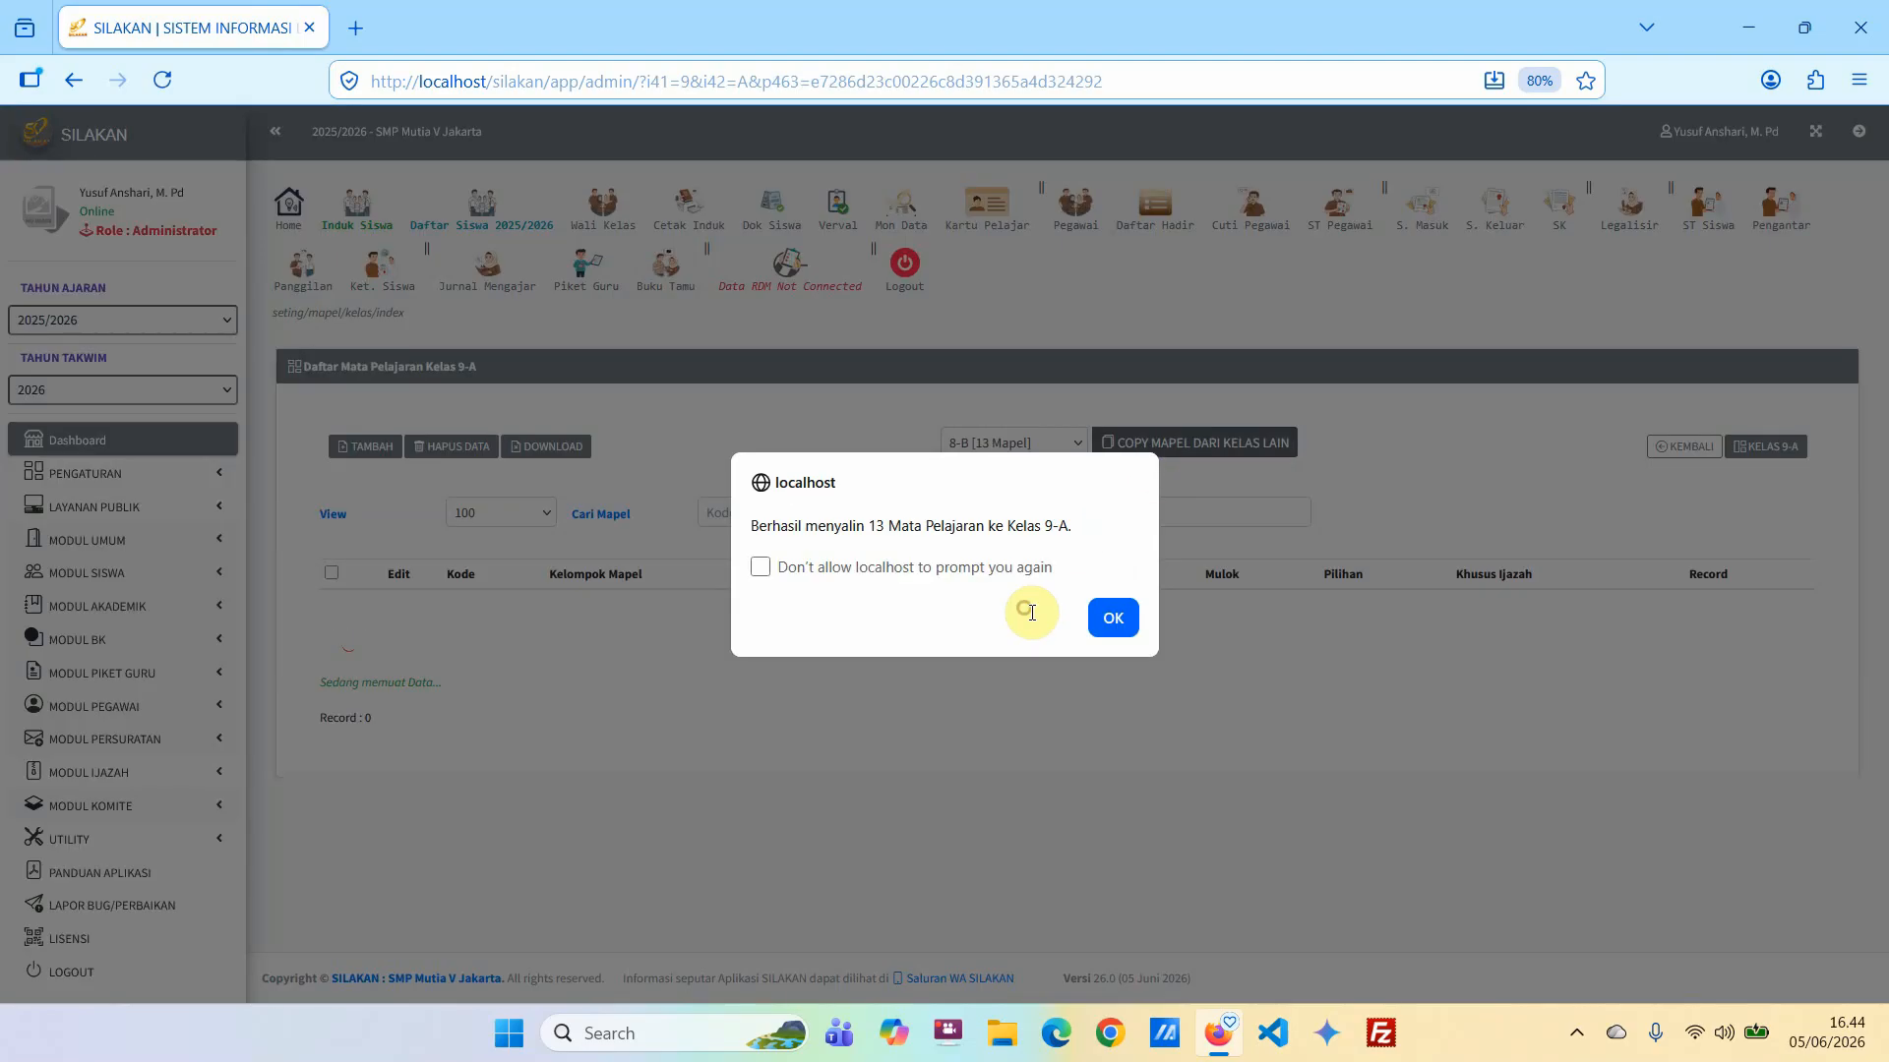
pyautogui.click(1112, 622)
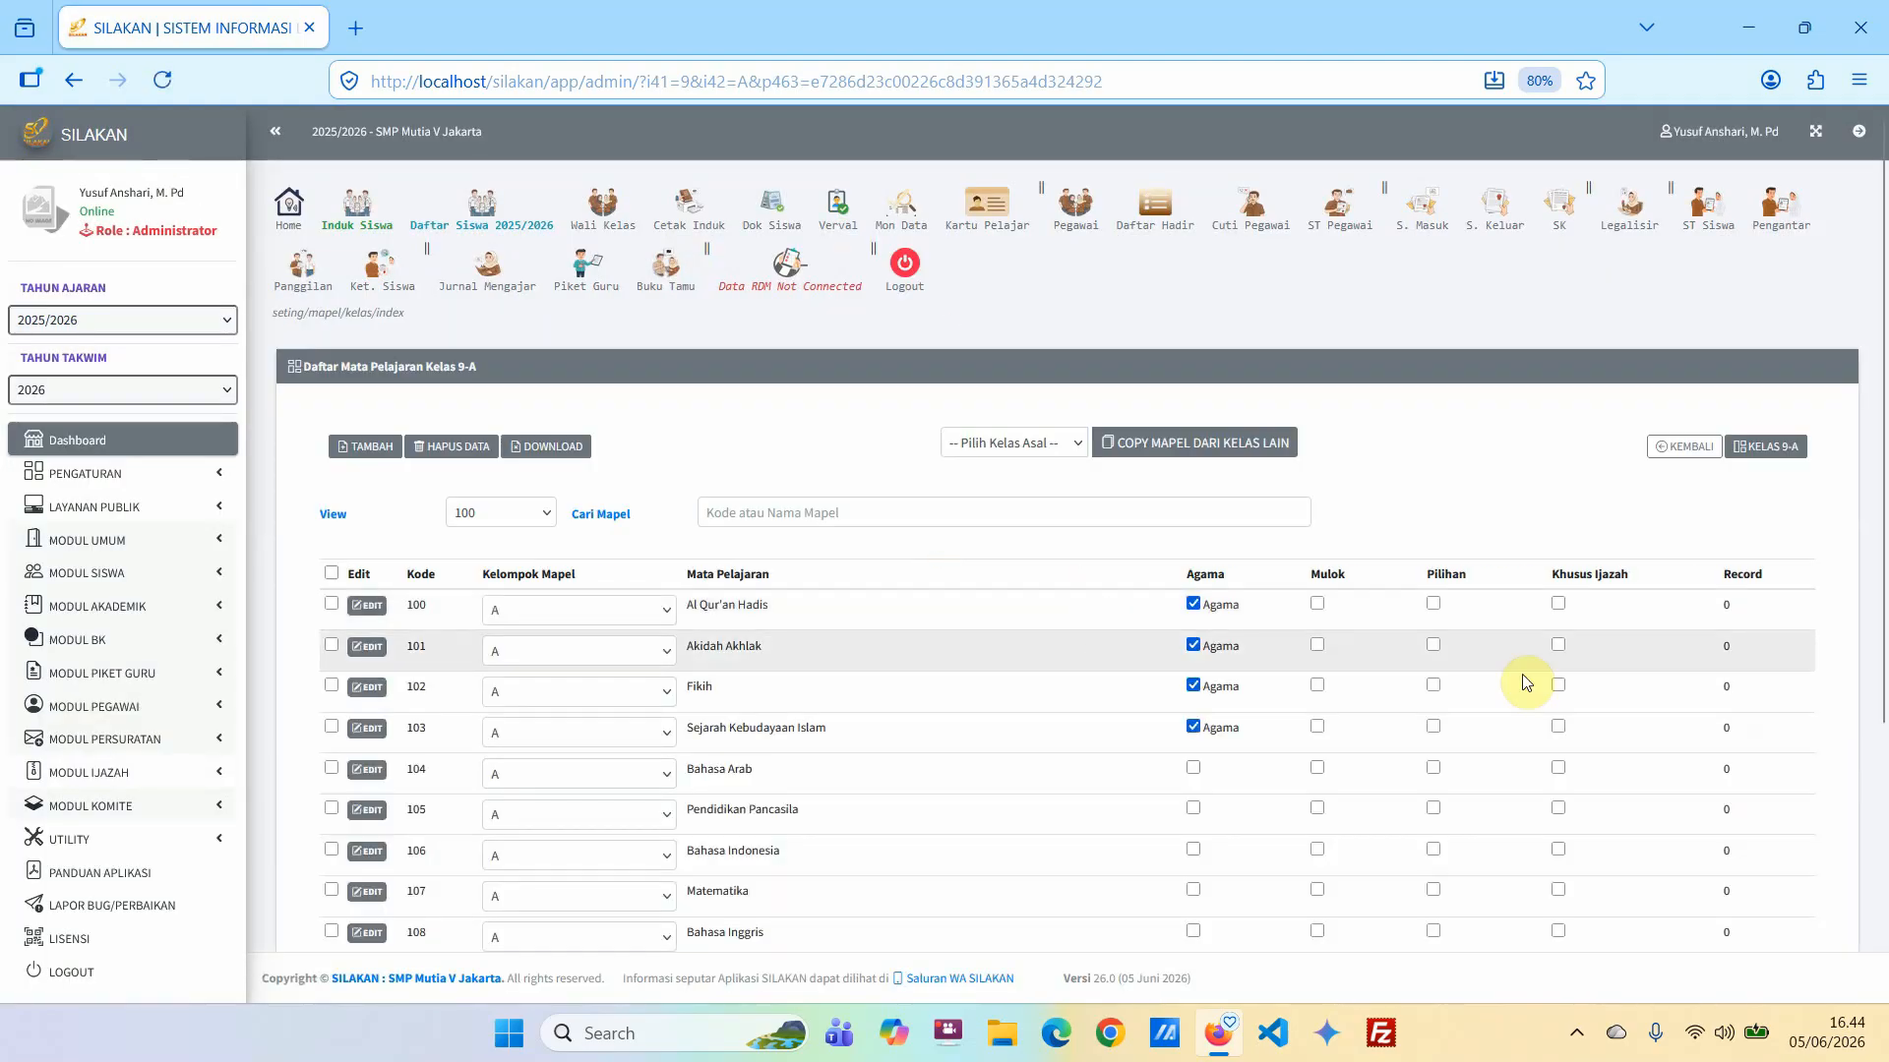
# Open class 9-B's subject list, copy the subjects of class 9-A into it and review the copied list.
pyautogui.click(1682, 446)
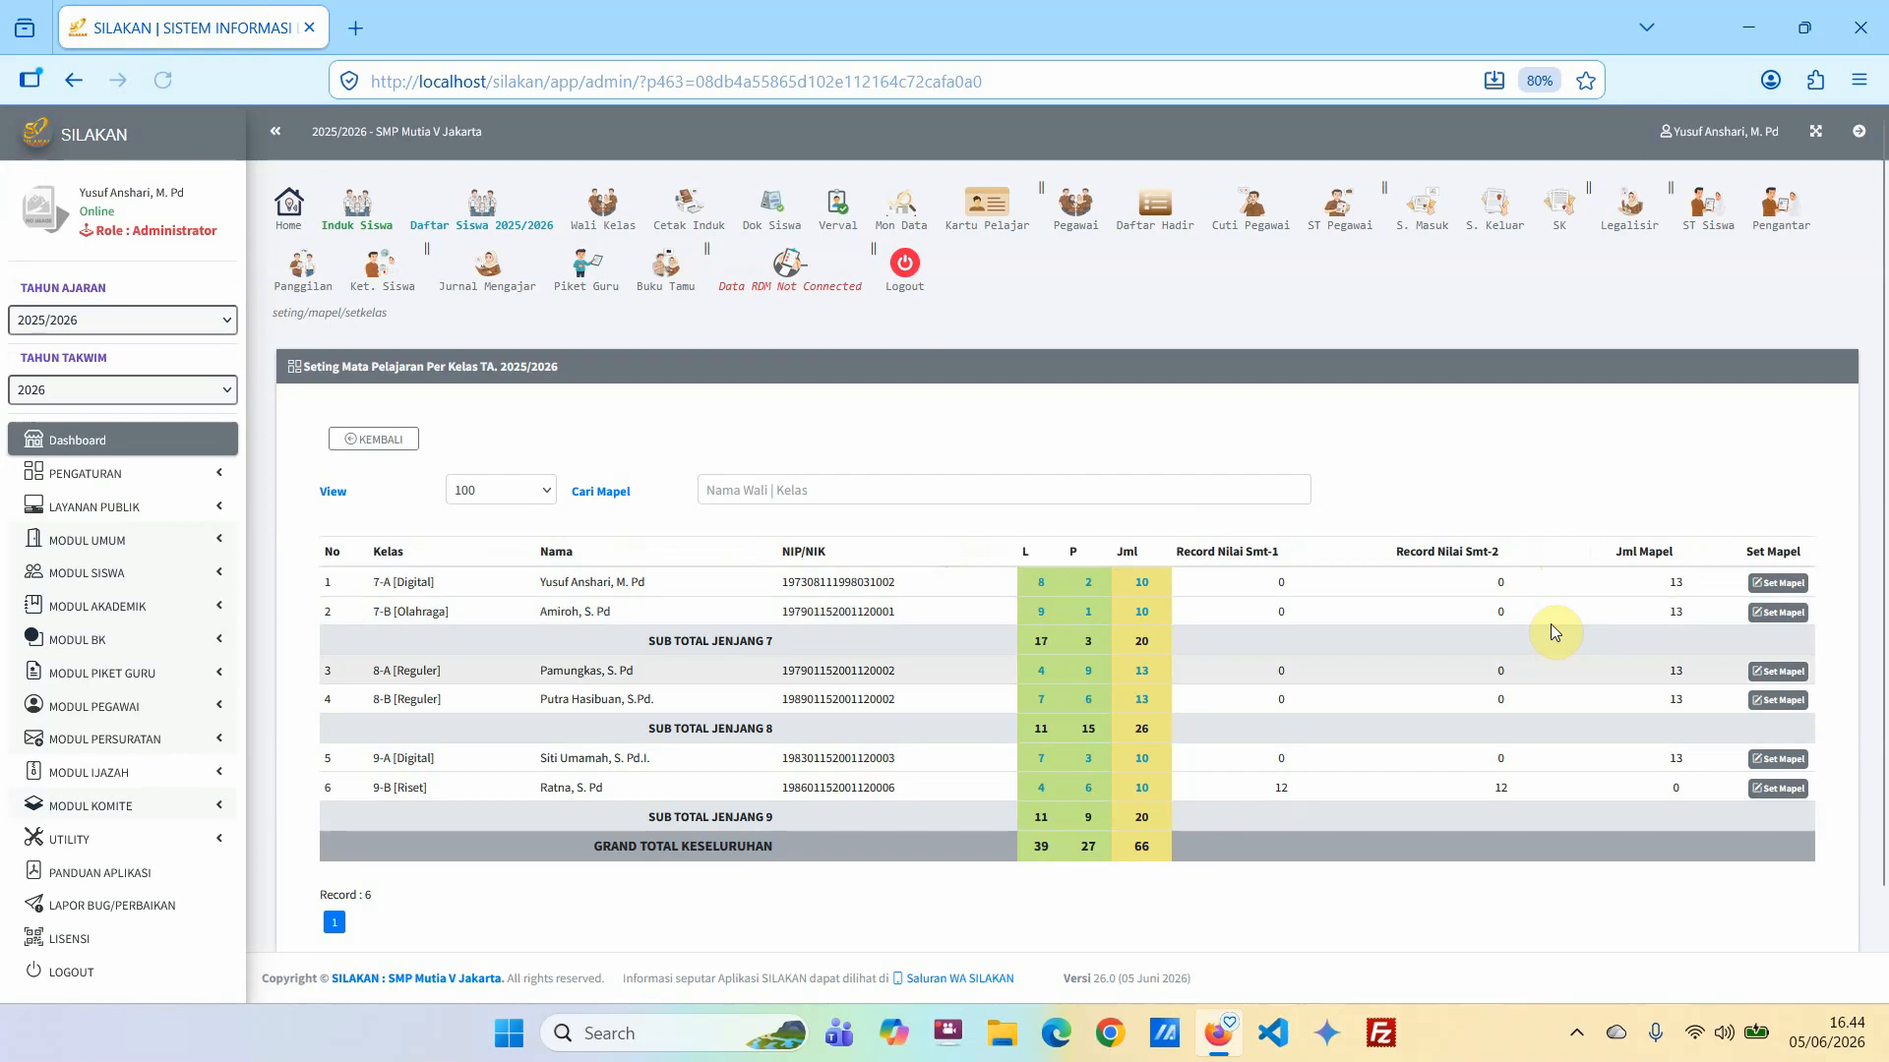
pyautogui.scroll(-2, 1550, 649)
pyautogui.click(1763, 679)
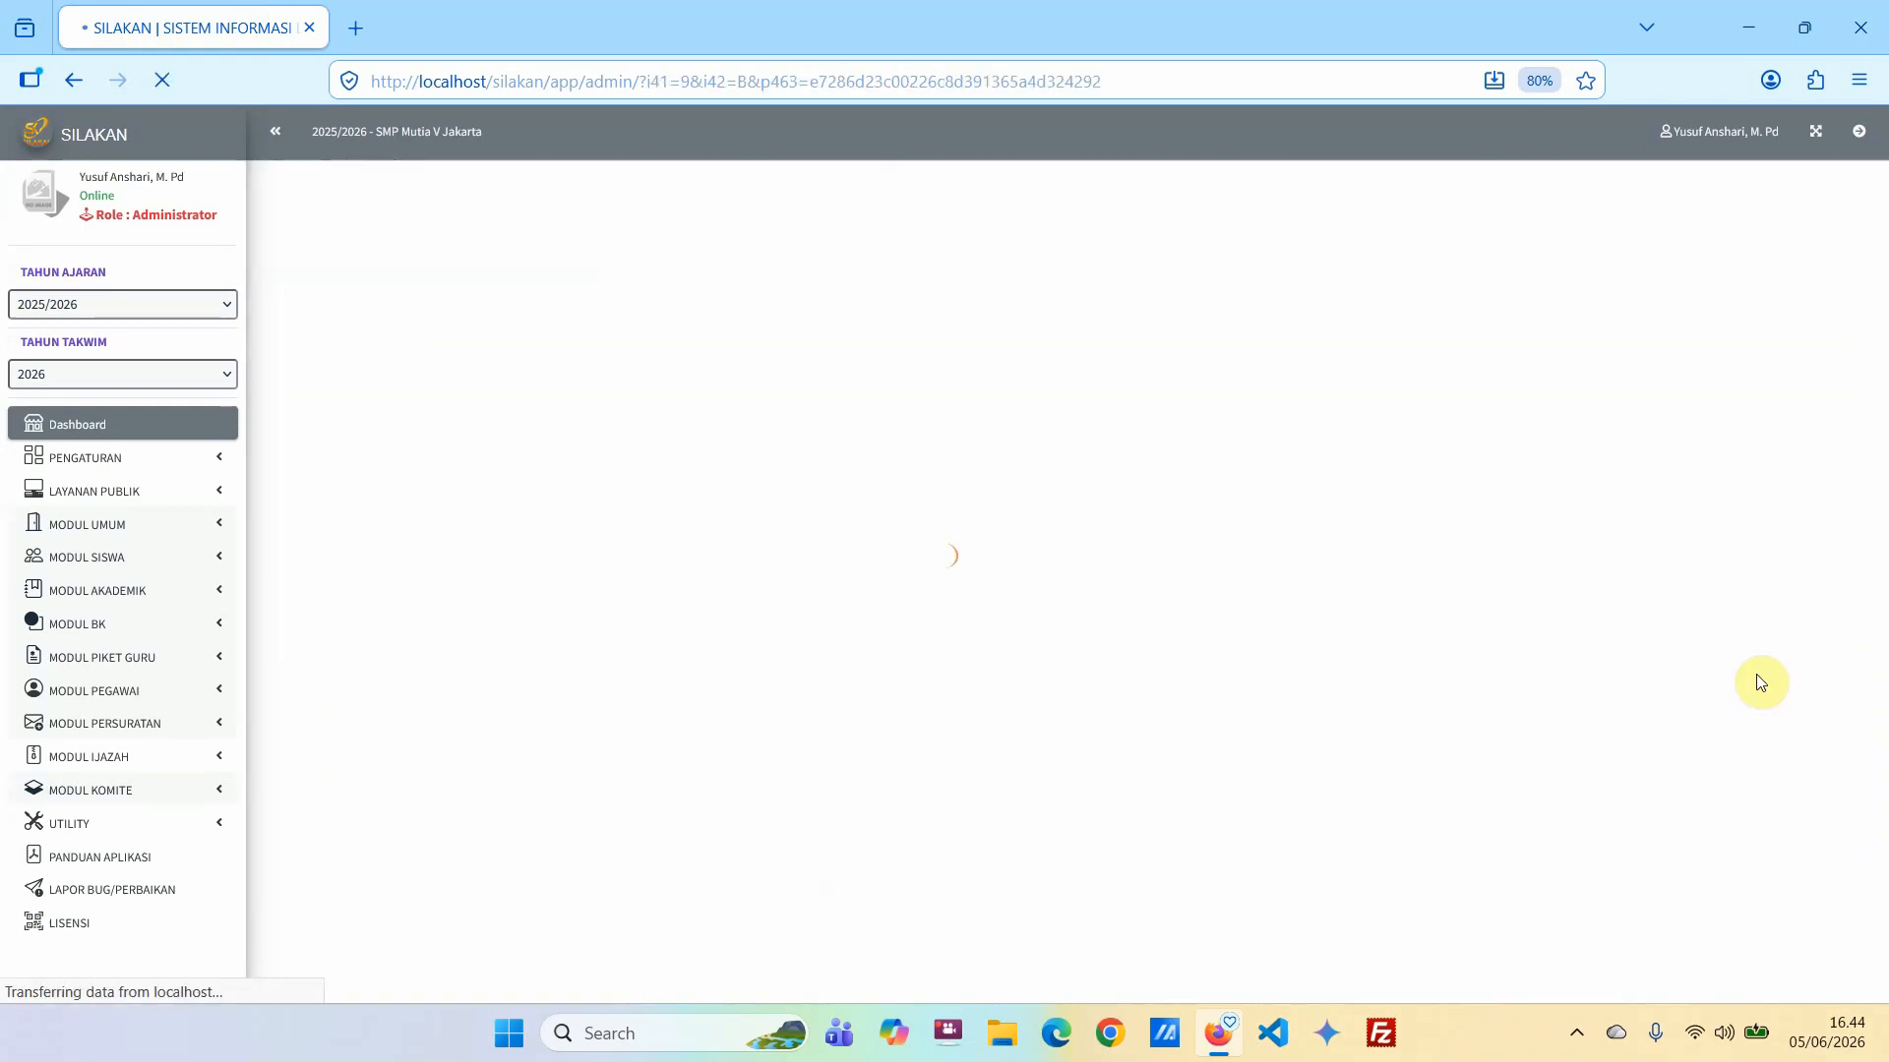
pyautogui.click(1013, 442)
pyautogui.click(993, 614)
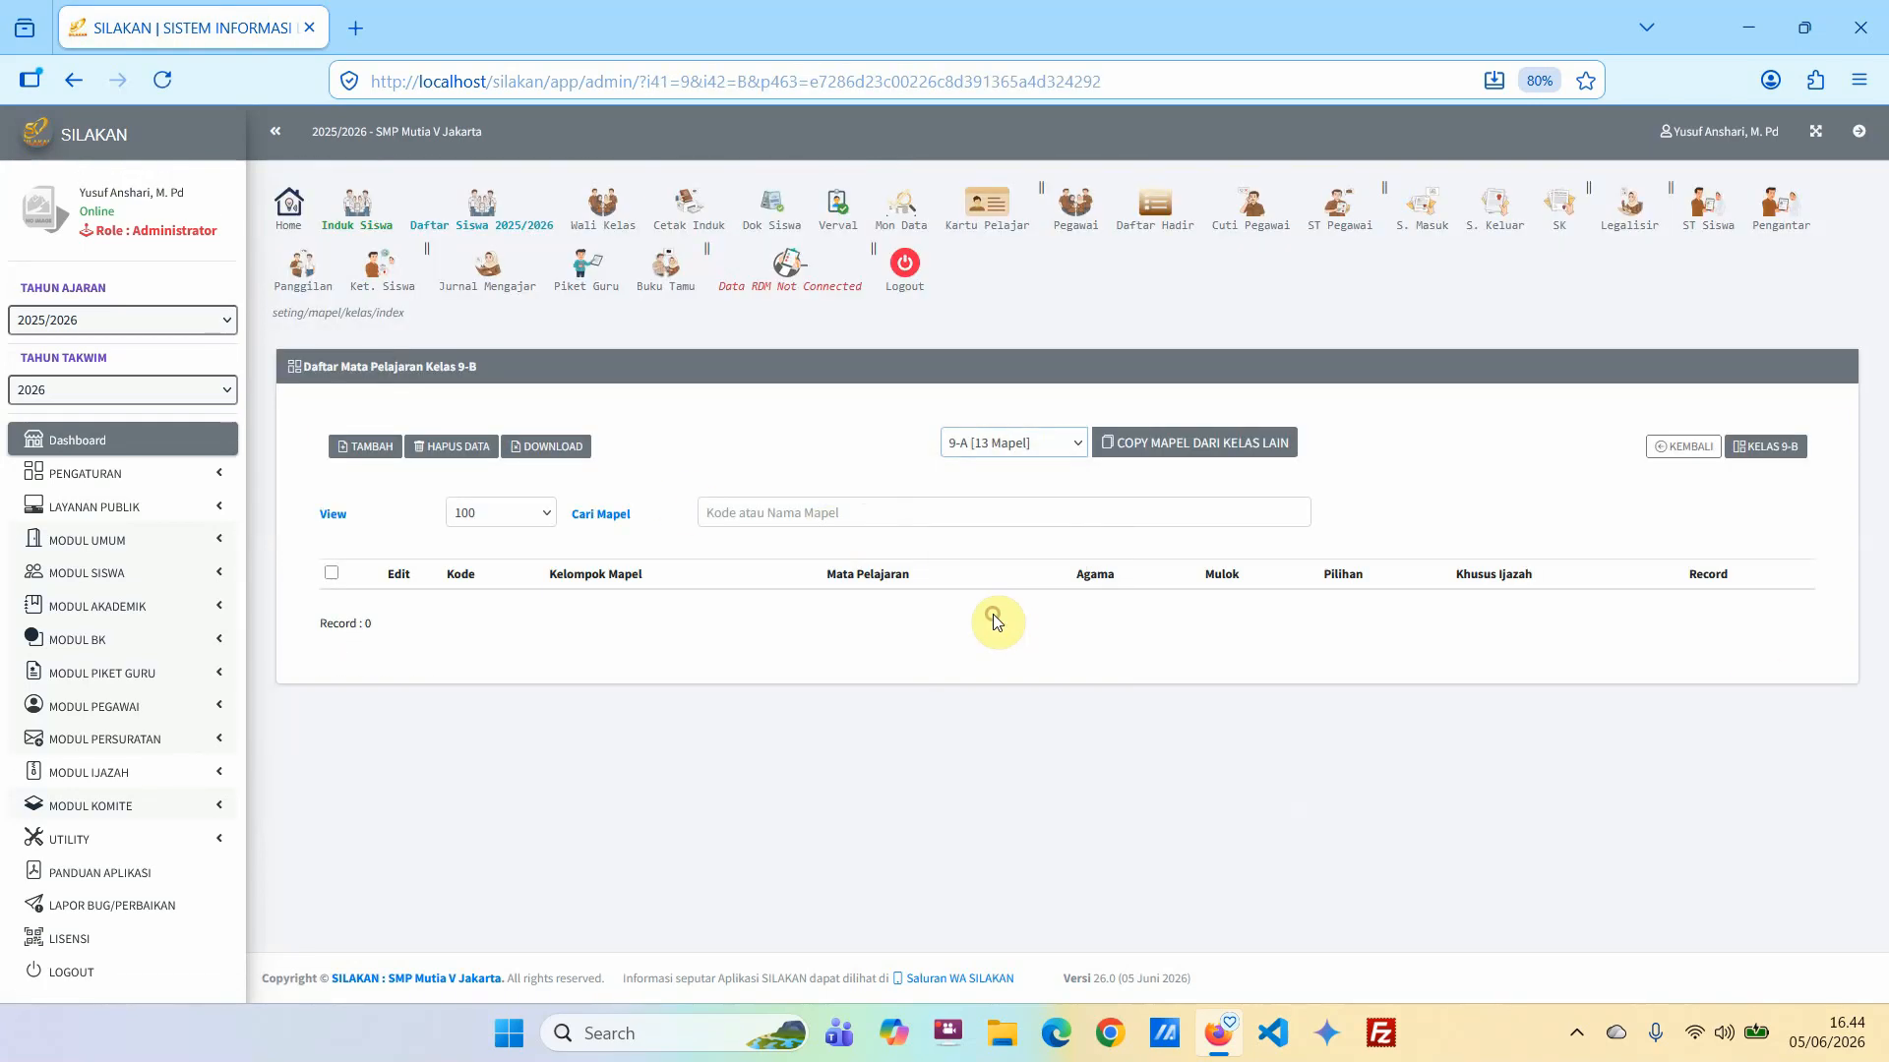
pyautogui.click(1183, 446)
pyautogui.click(1025, 605)
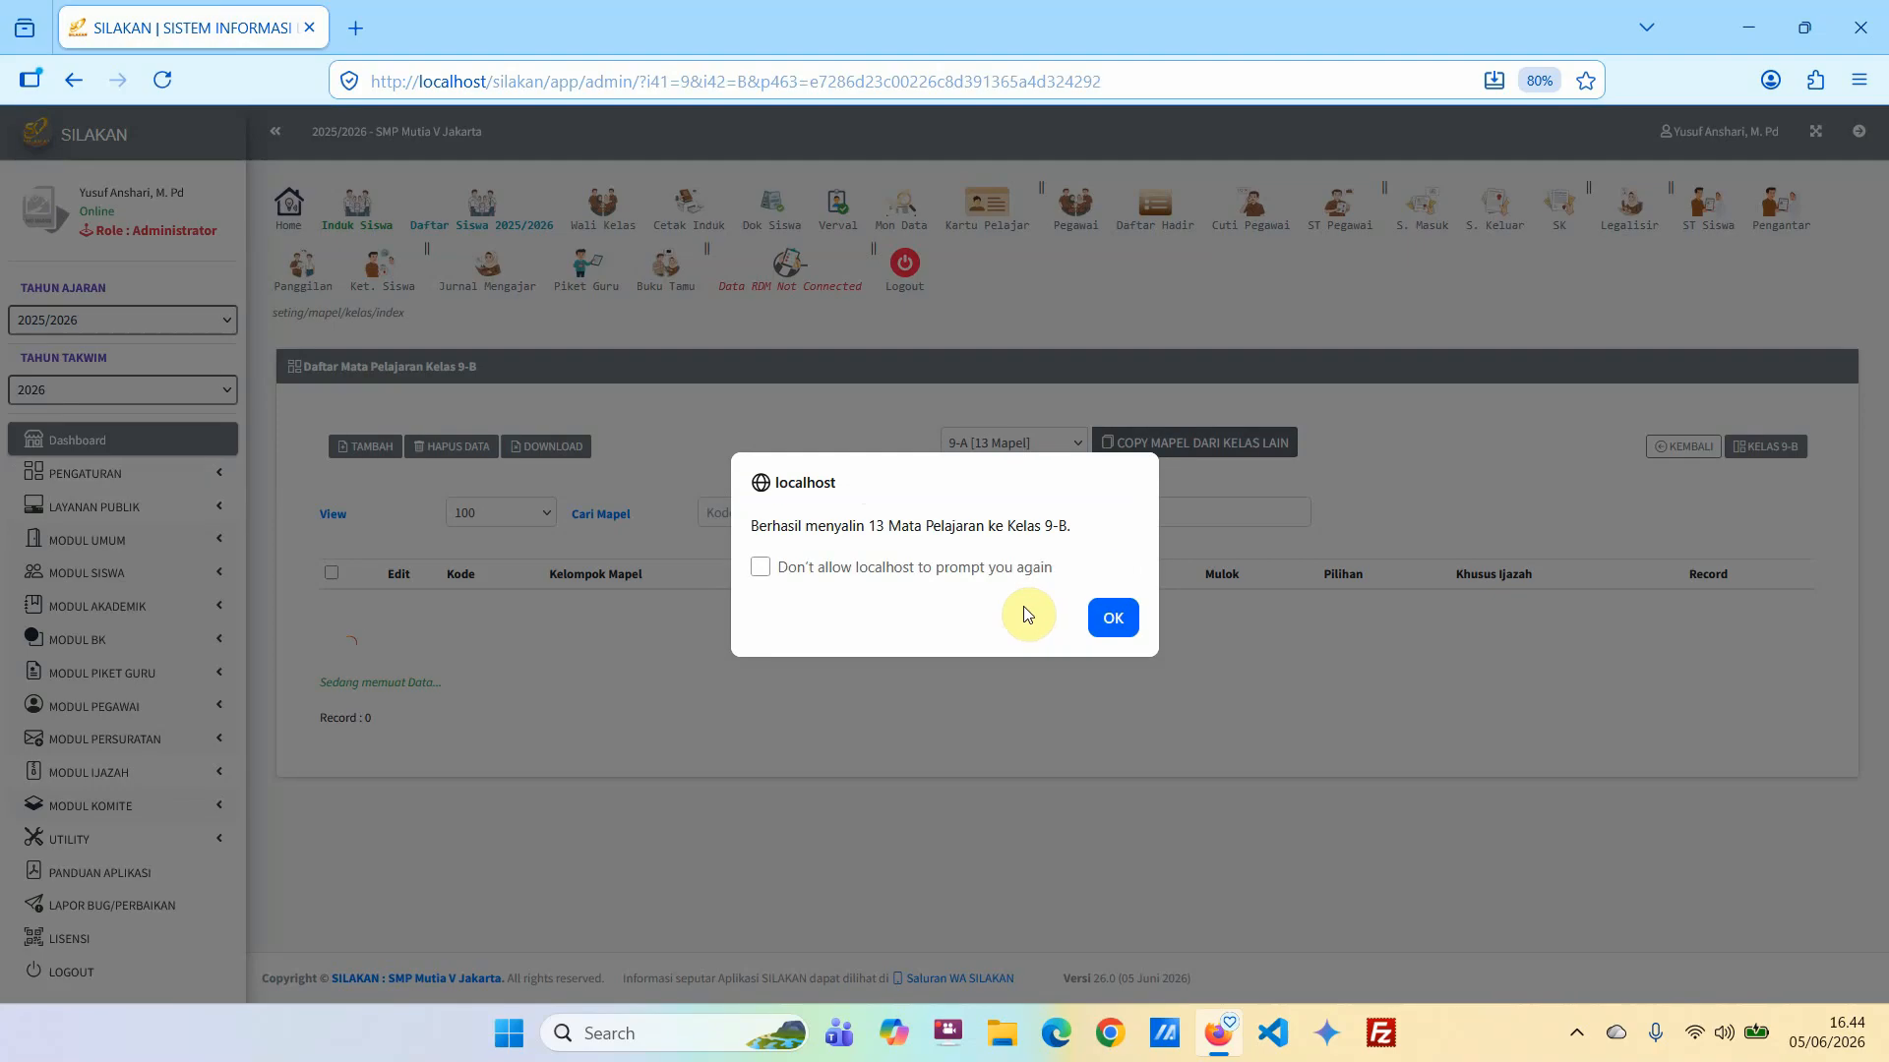
pyautogui.click(1106, 617)
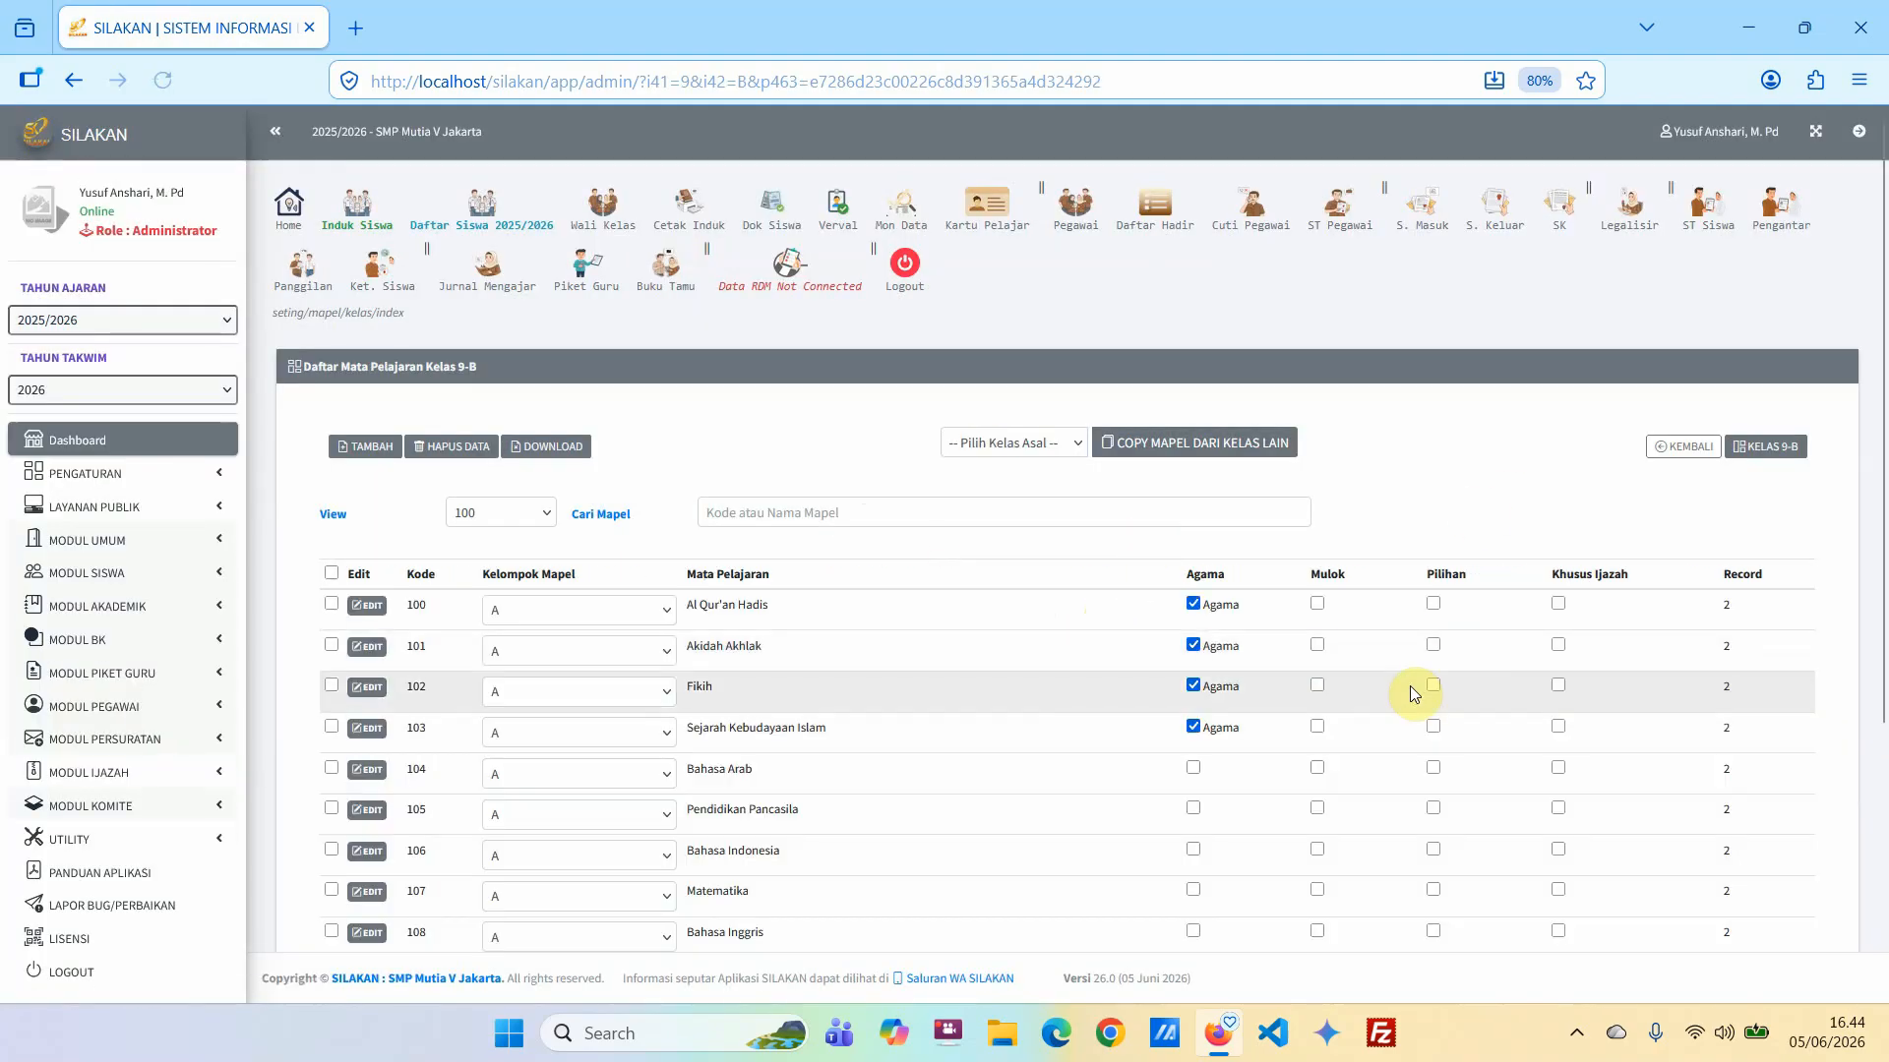
pyautogui.scroll(-5, 1630, 708)
pyautogui.scroll(5, 1654, 380)
# Check the subject counts of all classes in the per-class settings and review class 9-B's subjects and record counts.
pyautogui.click(1686, 452)
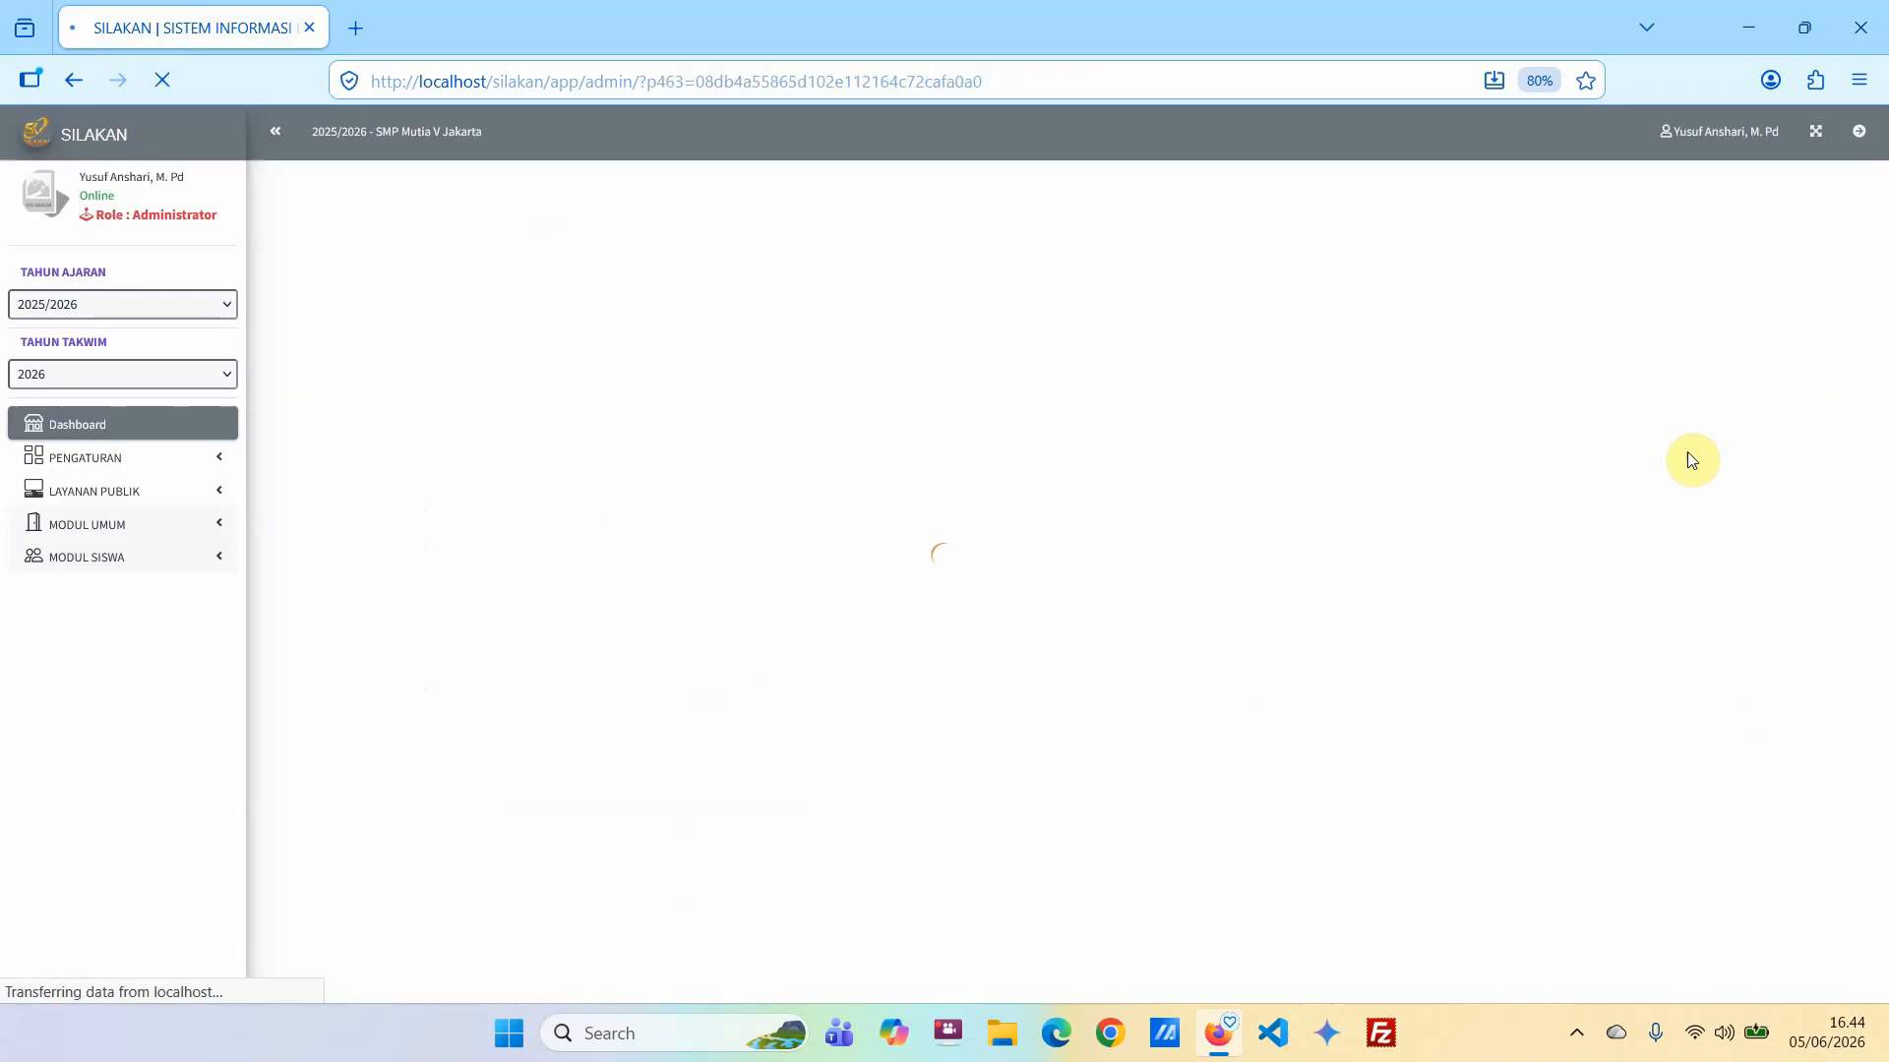
pyautogui.scroll(-2, 1629, 708)
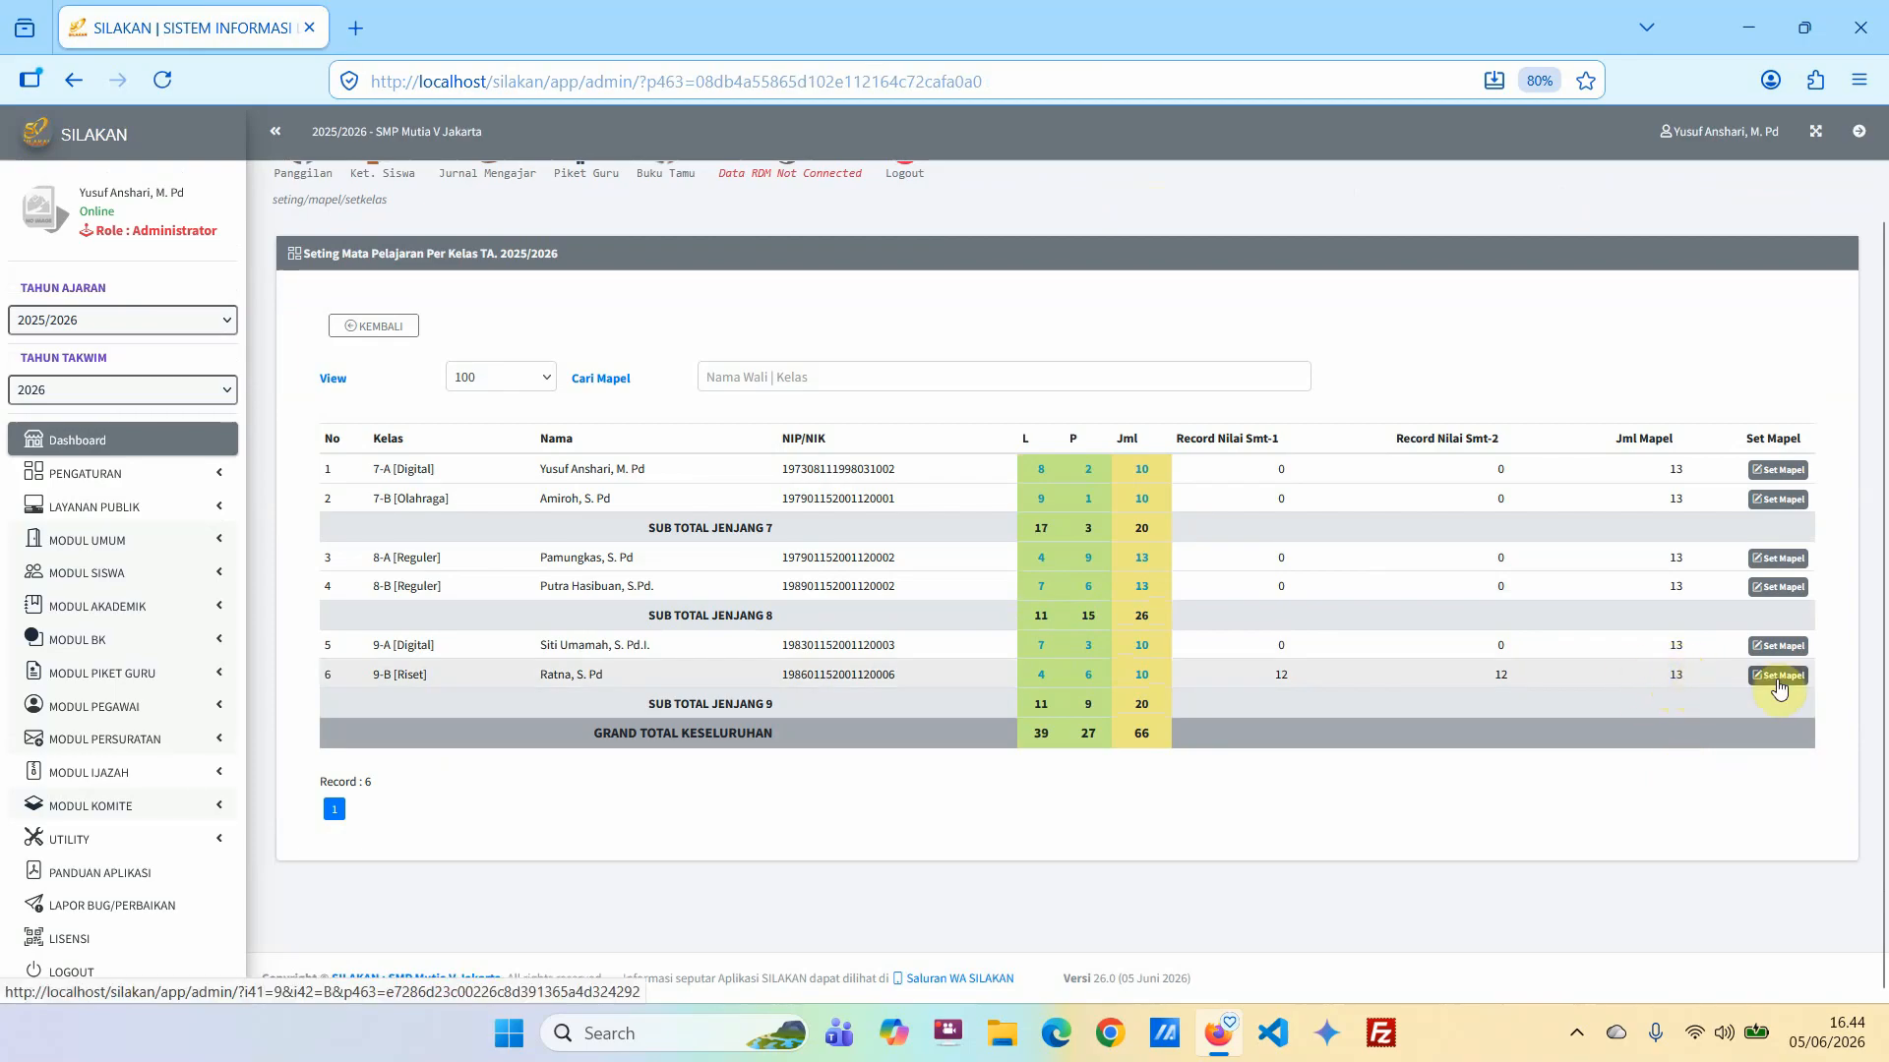
pyautogui.click(1778, 678)
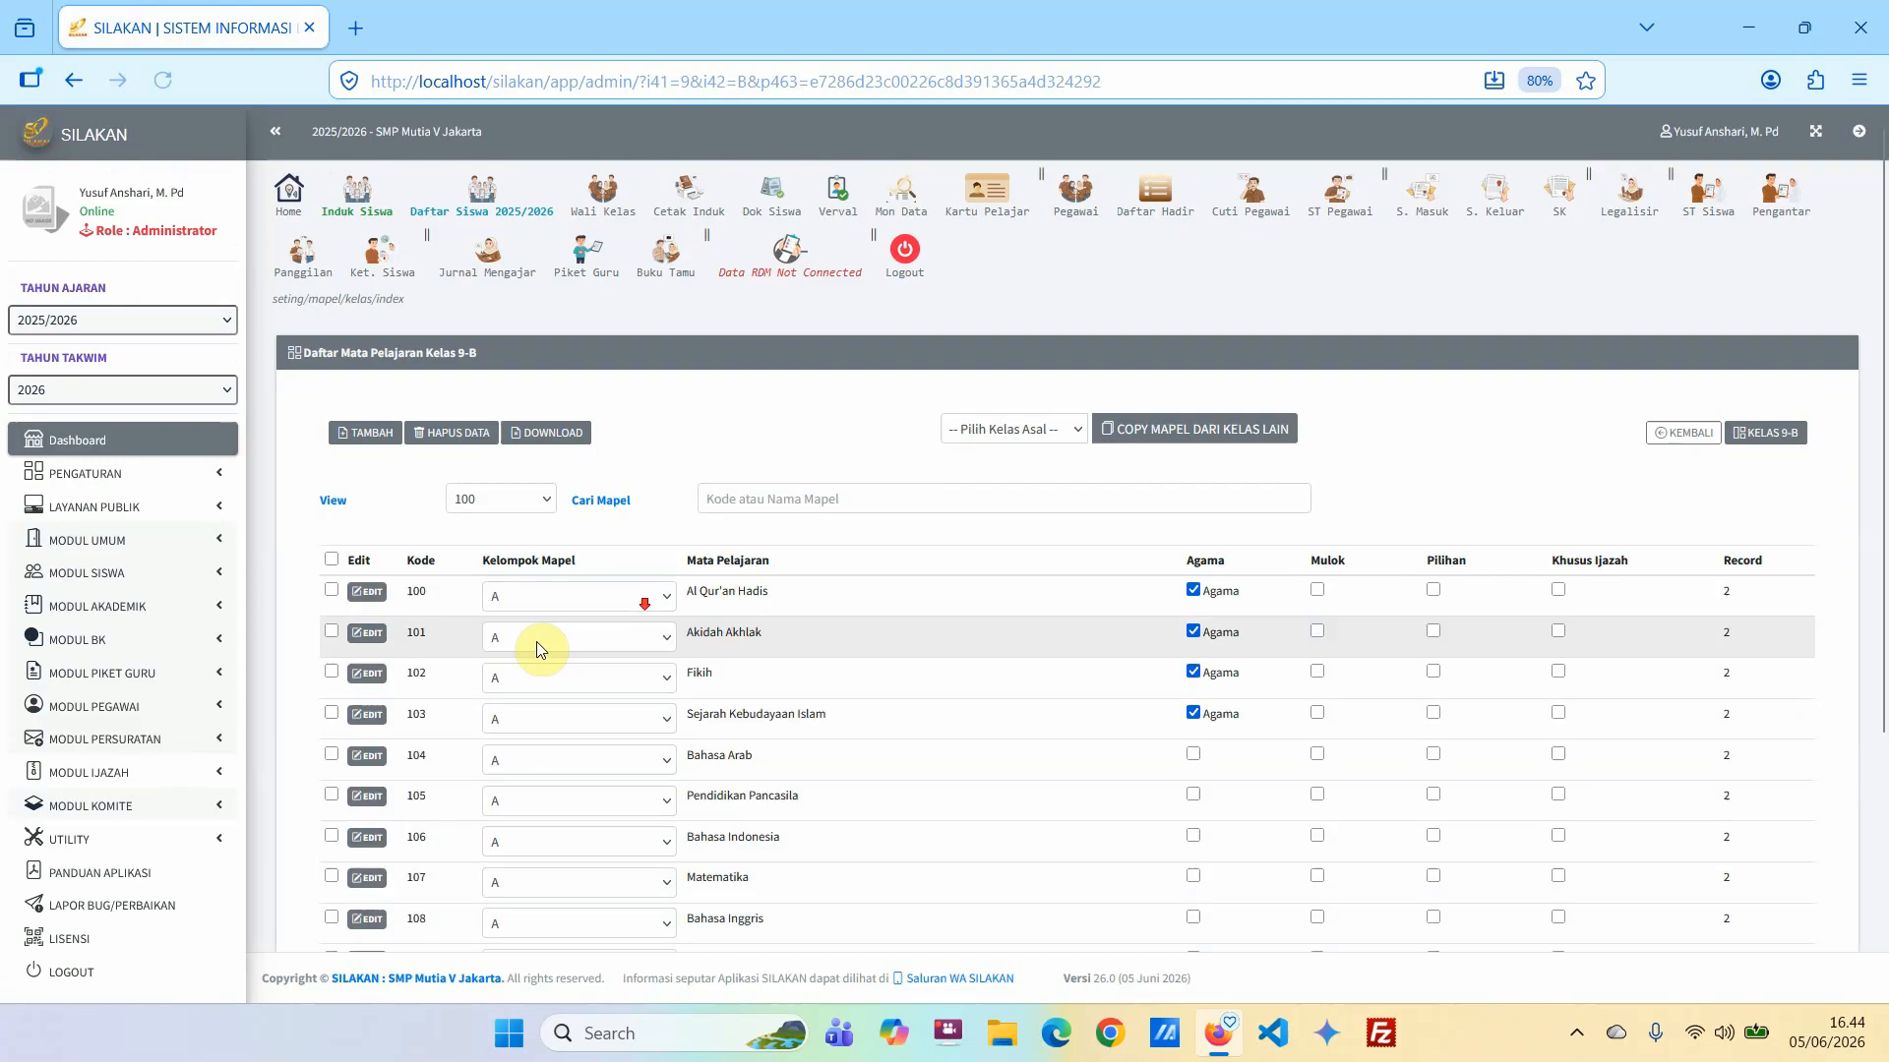
pyautogui.scroll(-3, 351, 701)
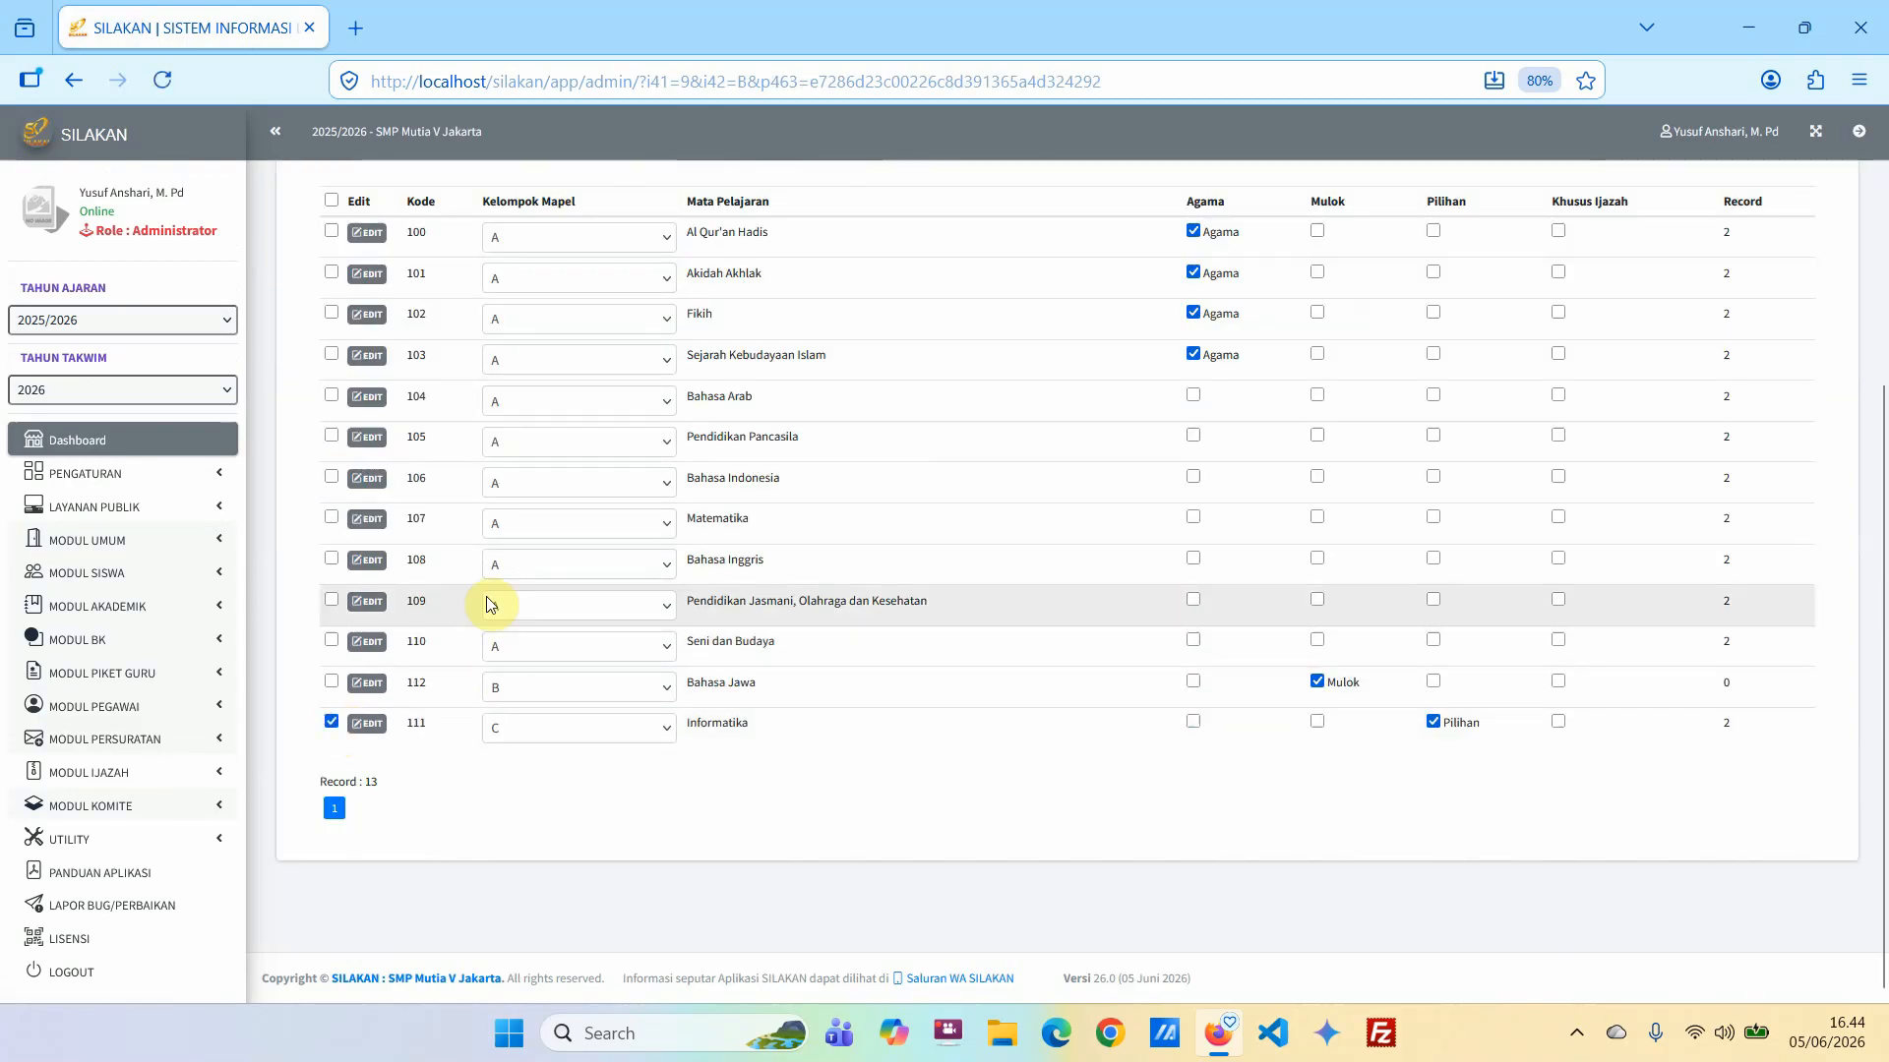
pyautogui.scroll(3, 492, 591)
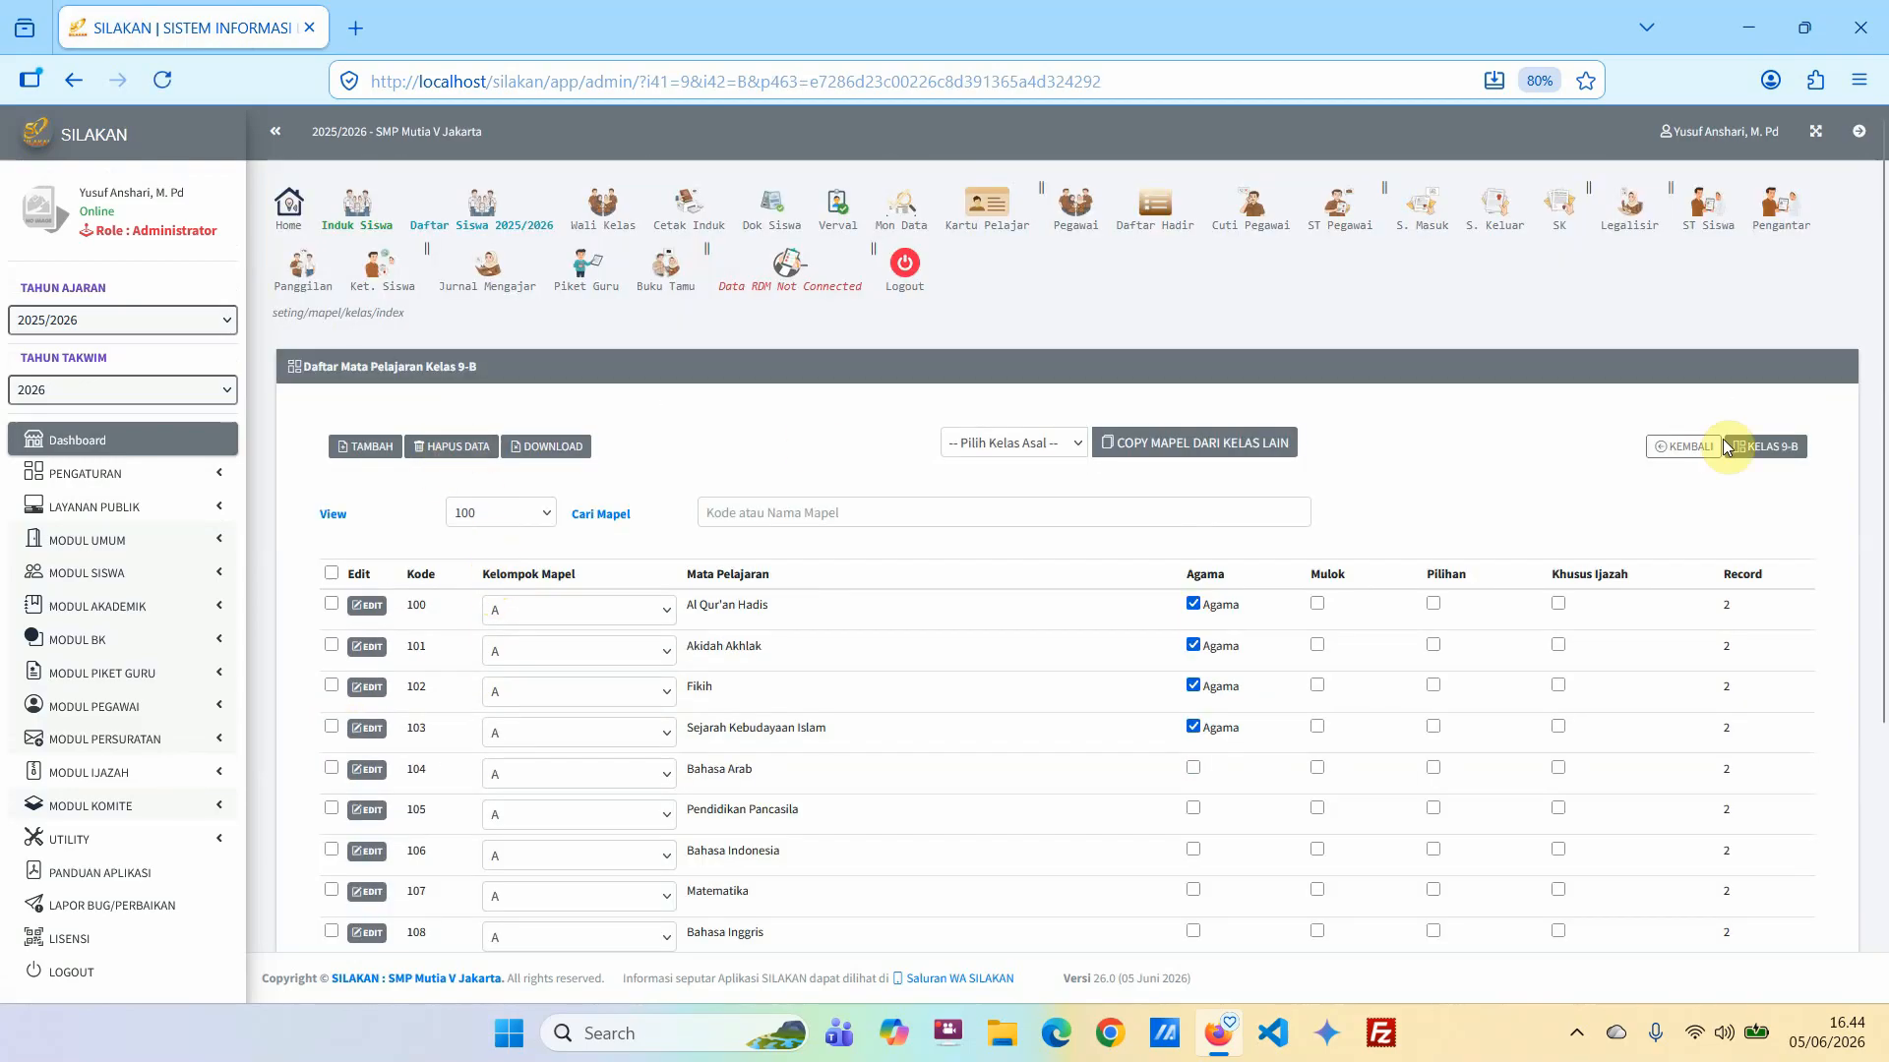
pyautogui.click(1677, 446)
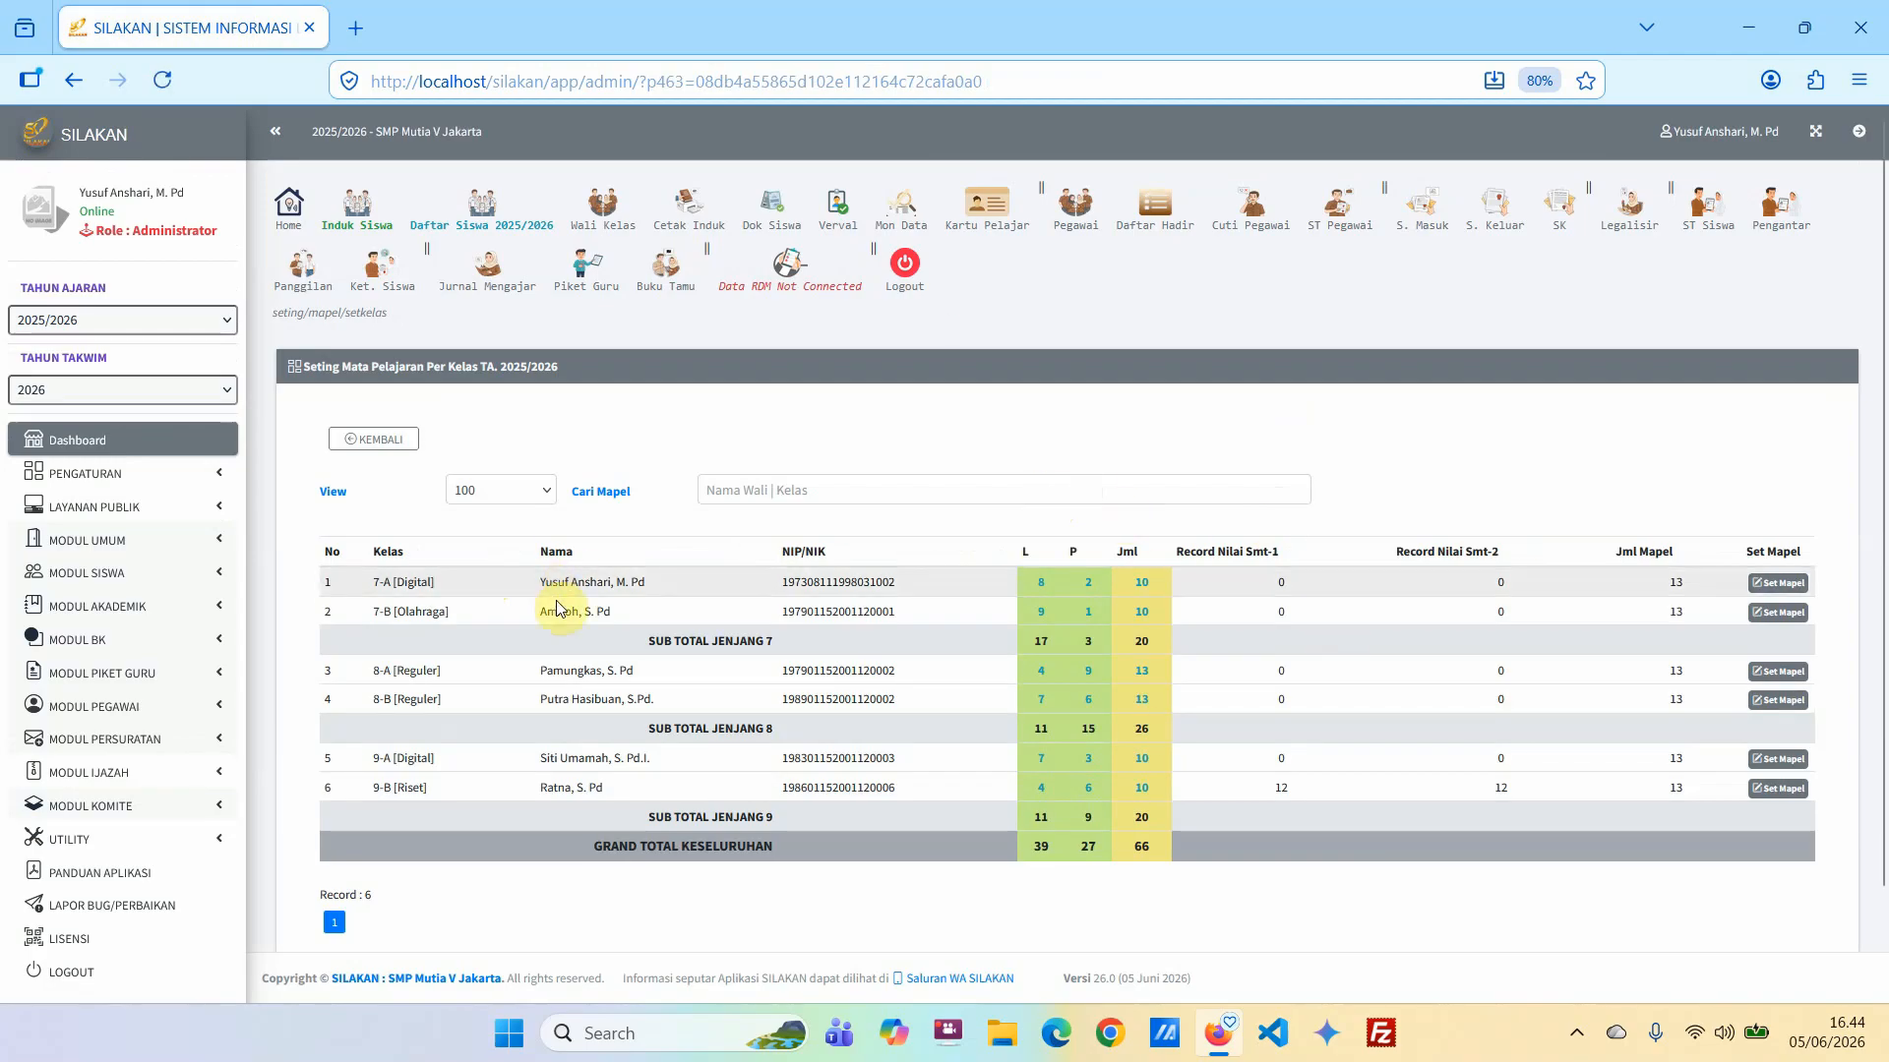
# Open the 2025/2026 extracurricular list from the grade data of the student master book (Buku Induk Siswa).
pyautogui.click(136, 580)
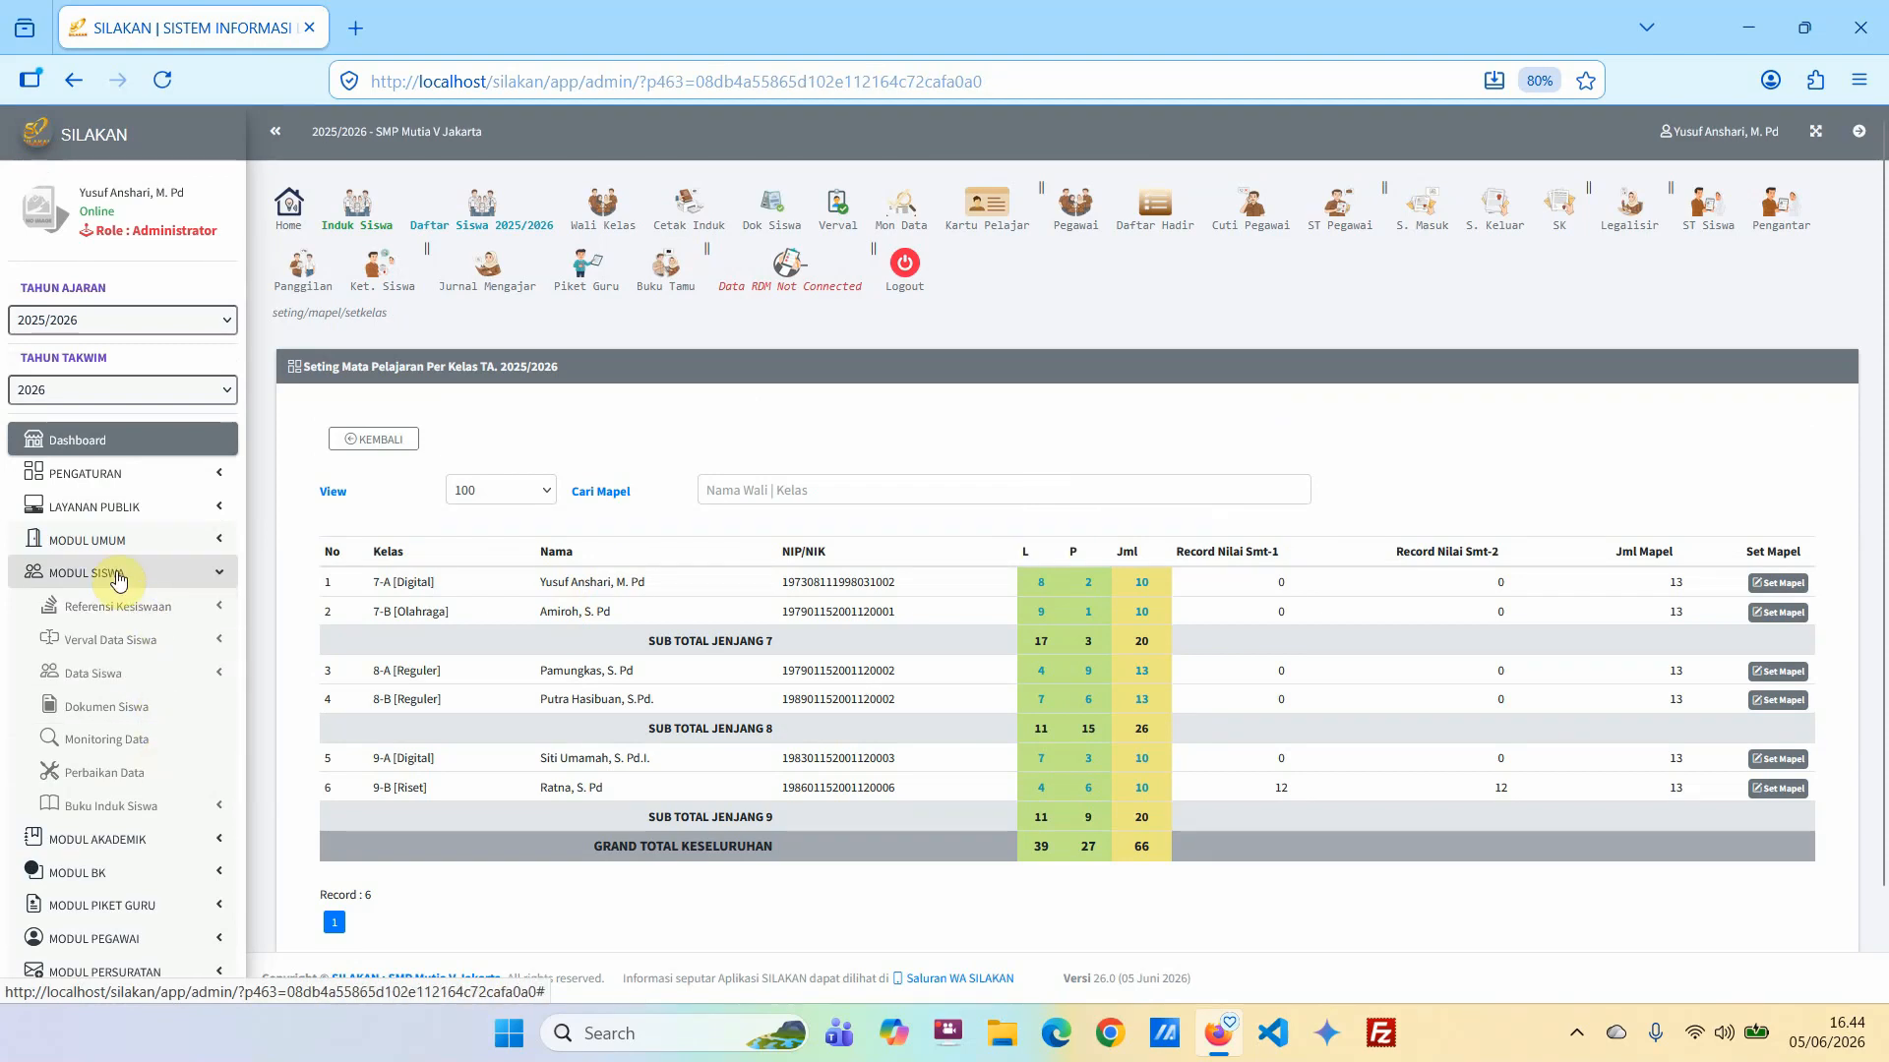
pyautogui.click(149, 805)
pyautogui.scroll(-3, 201, 838)
pyautogui.click(127, 684)
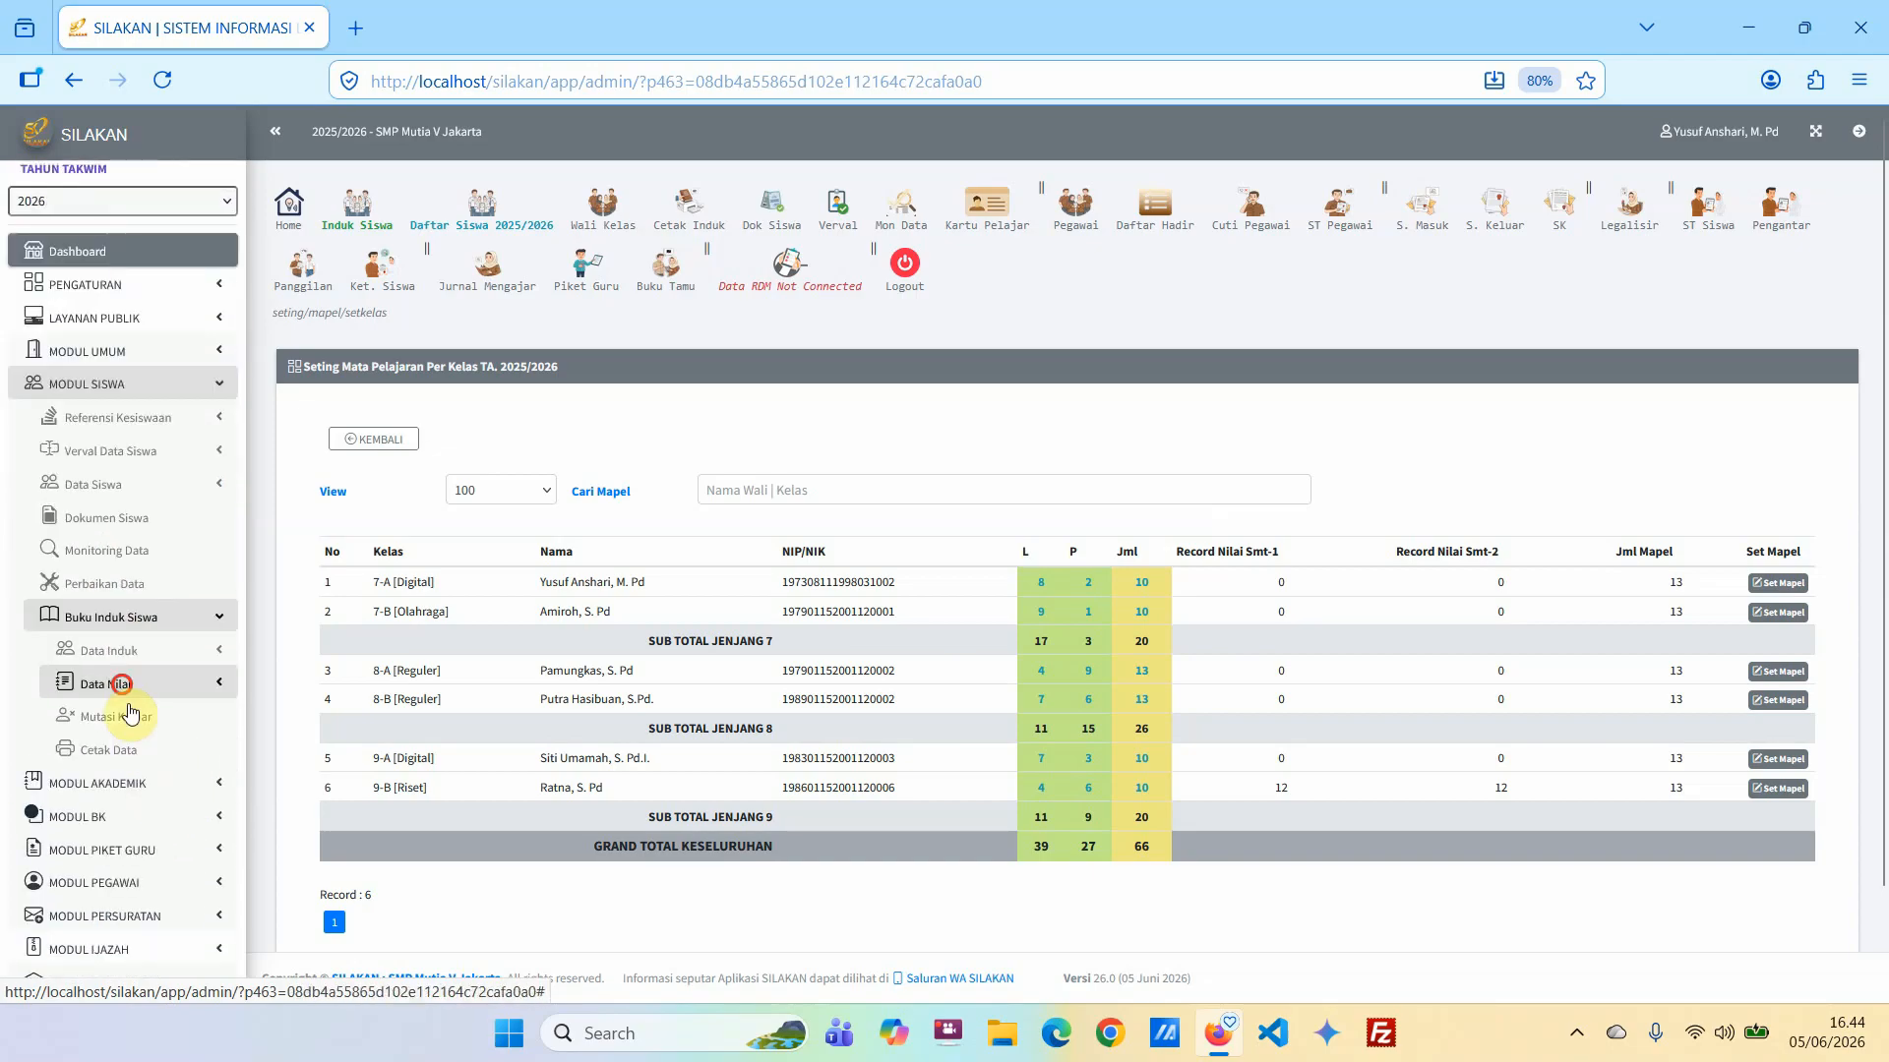
pyautogui.click(158, 750)
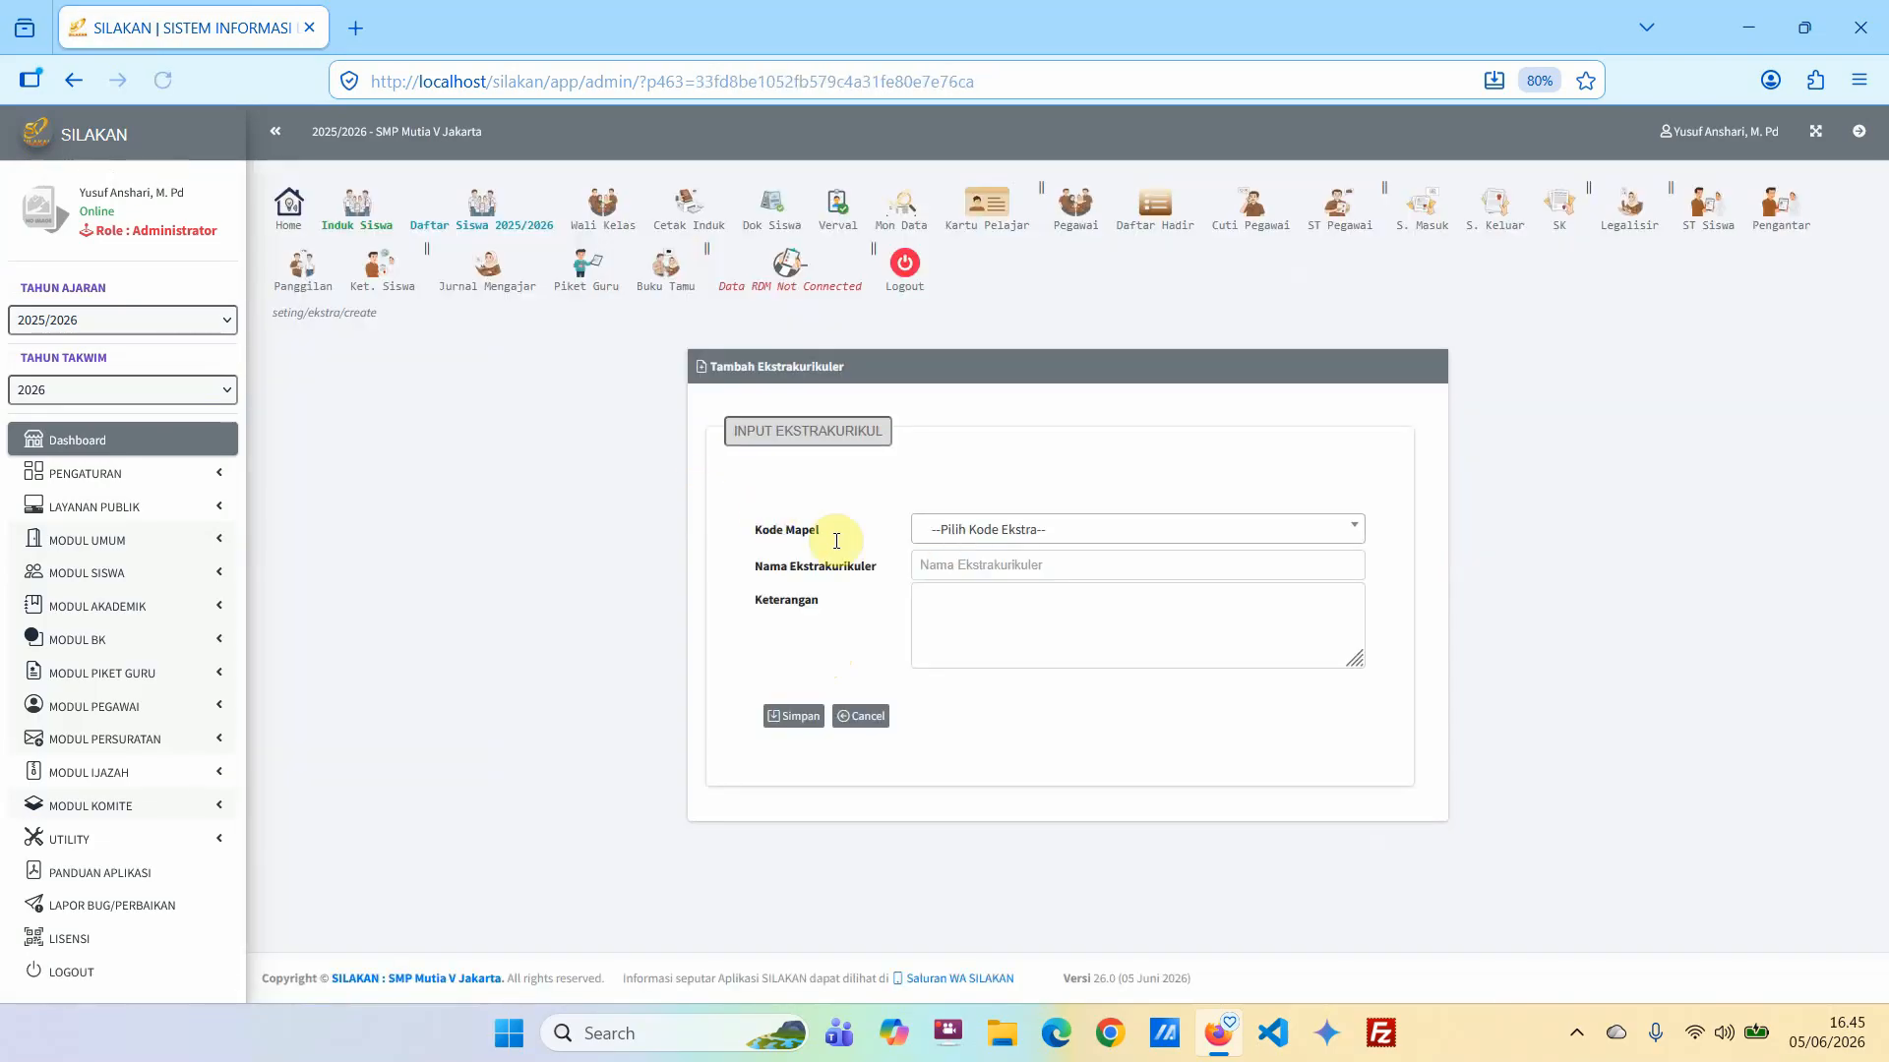
# Add the extracurricular activity English Club with code 102 and save it.
pyautogui.click(962, 531)
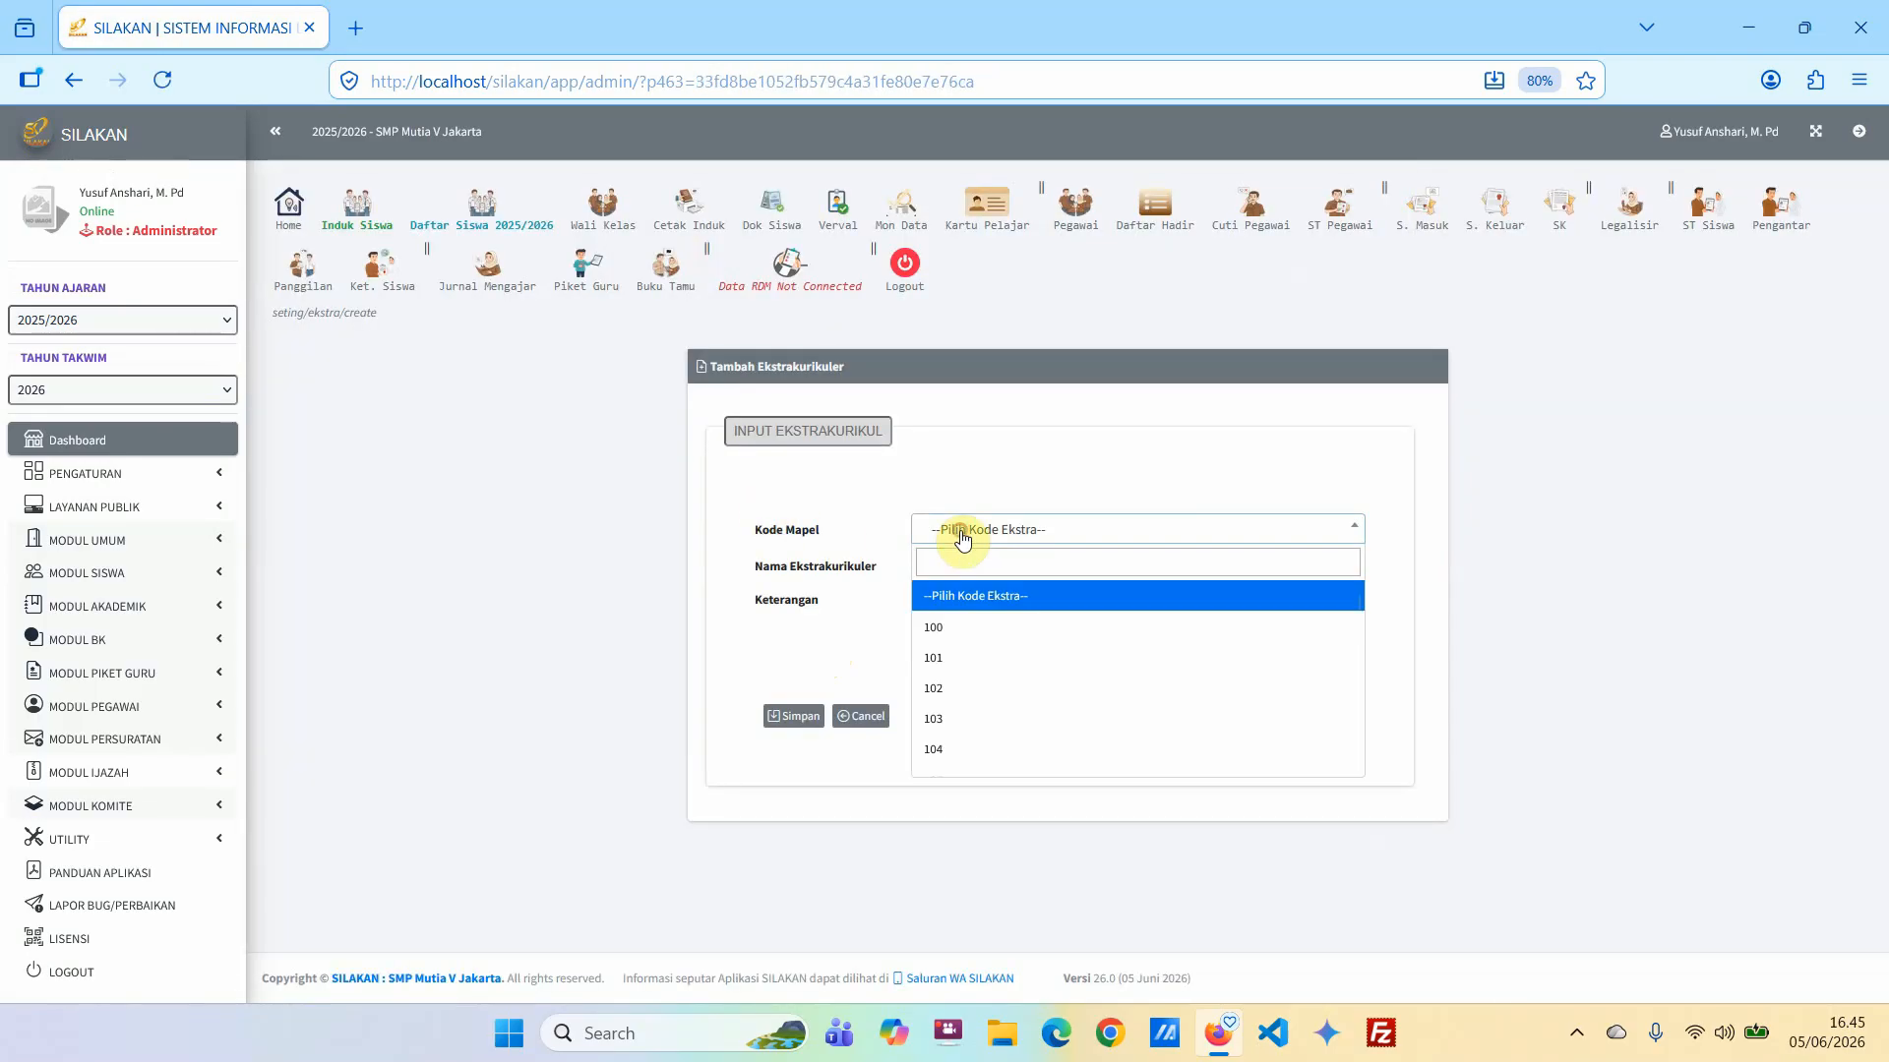
pyautogui.click(961, 688)
pyautogui.click(972, 577)
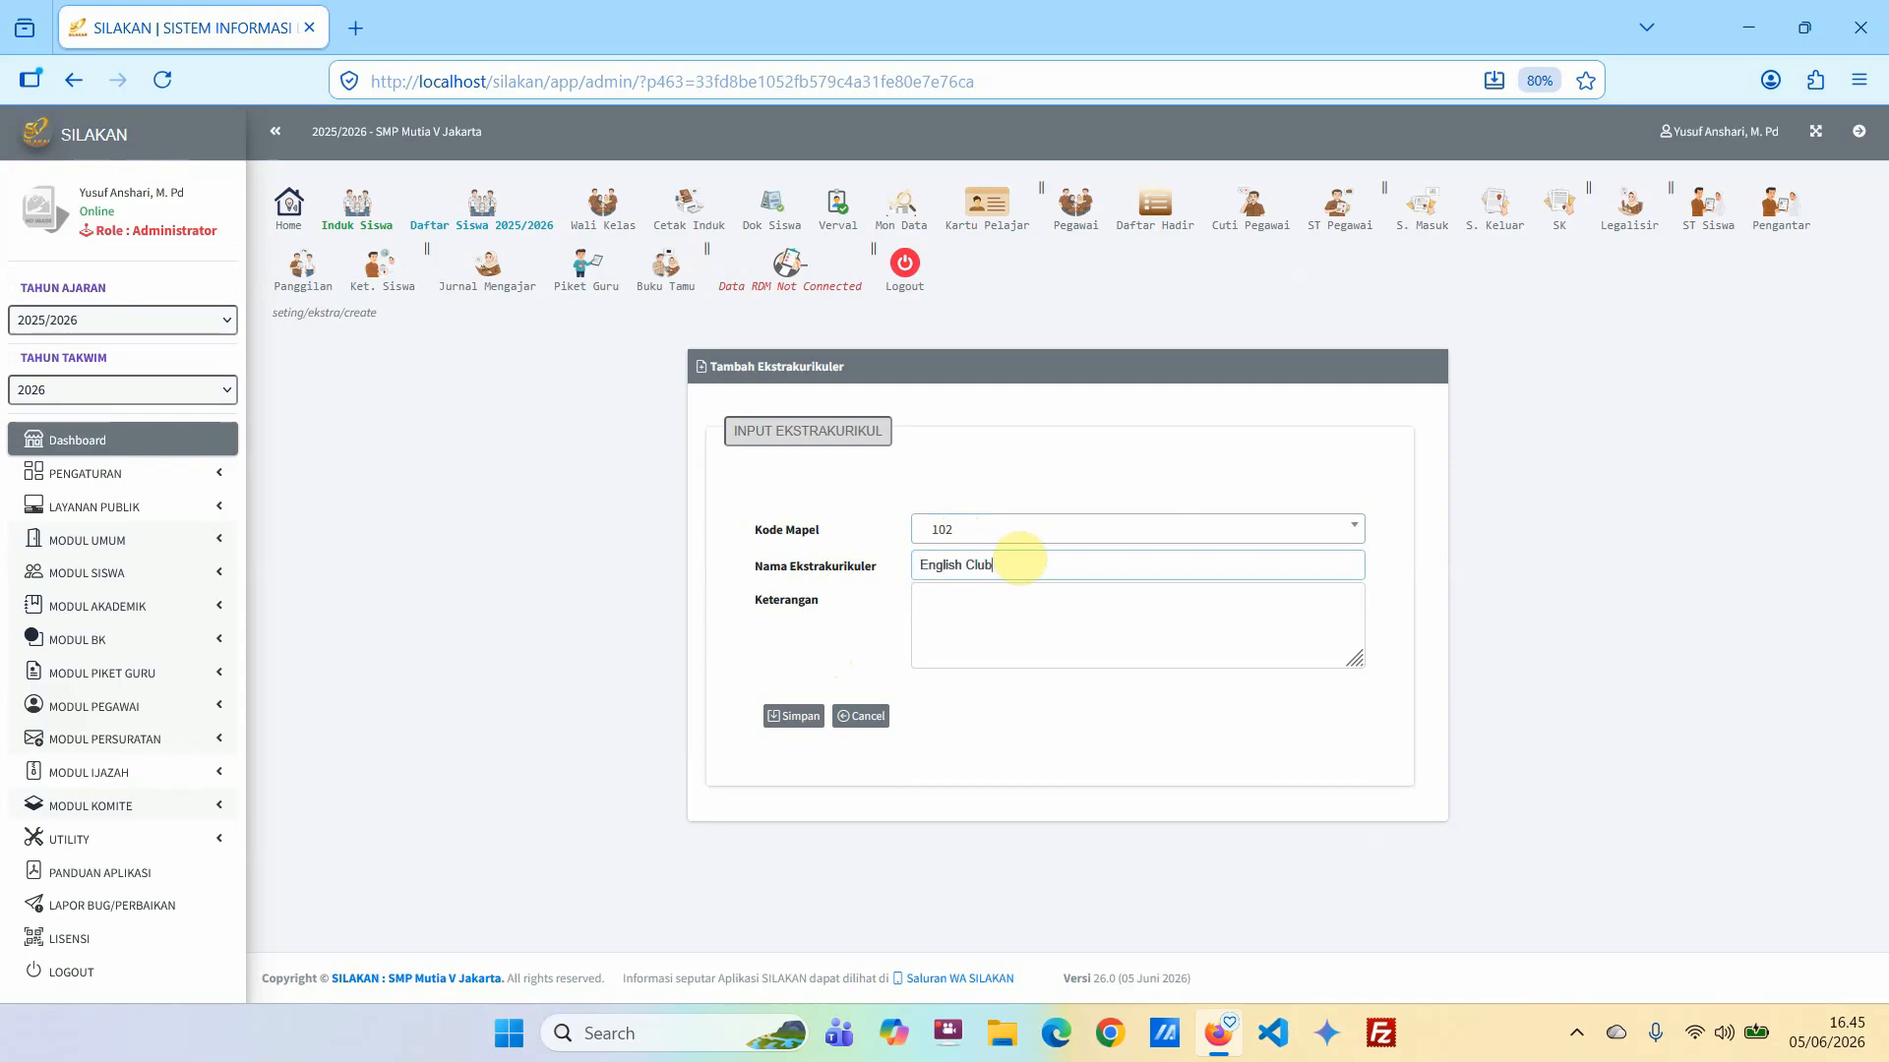
pyautogui.click(797, 721)
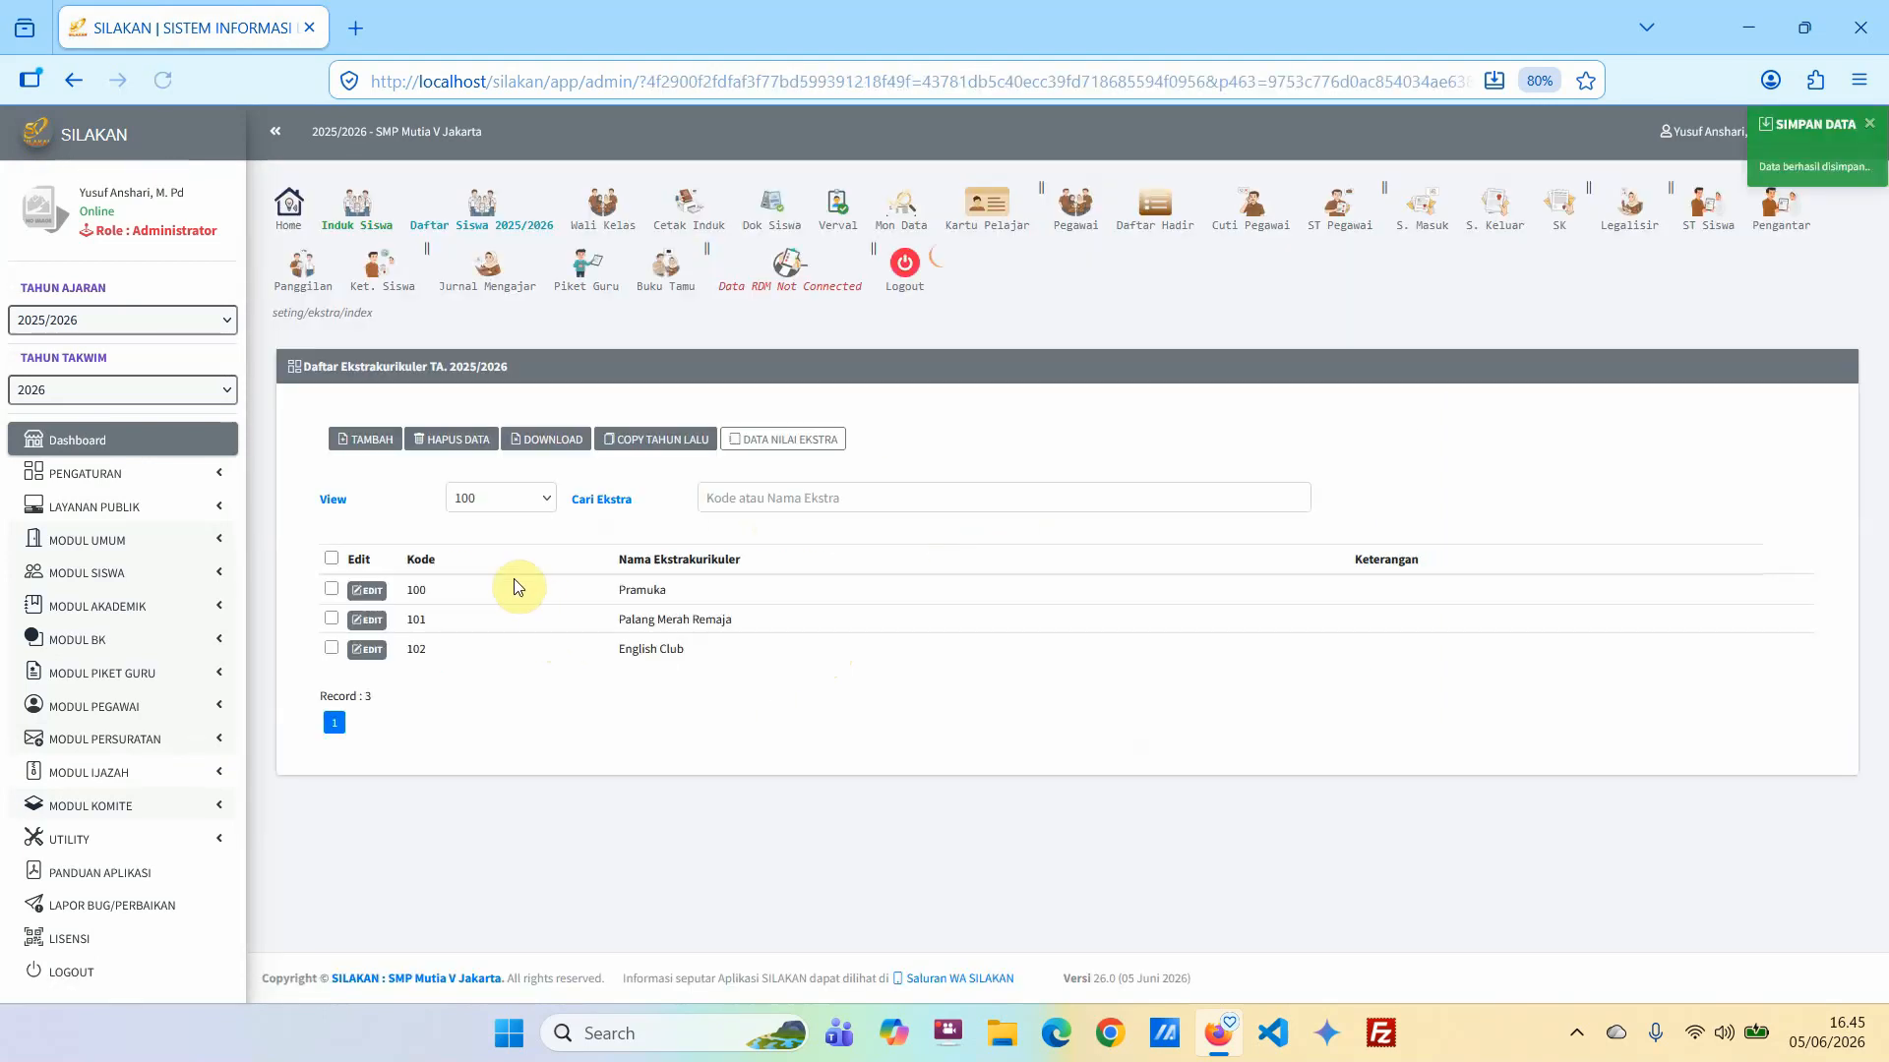
# Add the extracurricular activity Futsal with code 103 and save it.
pyautogui.click(371, 439)
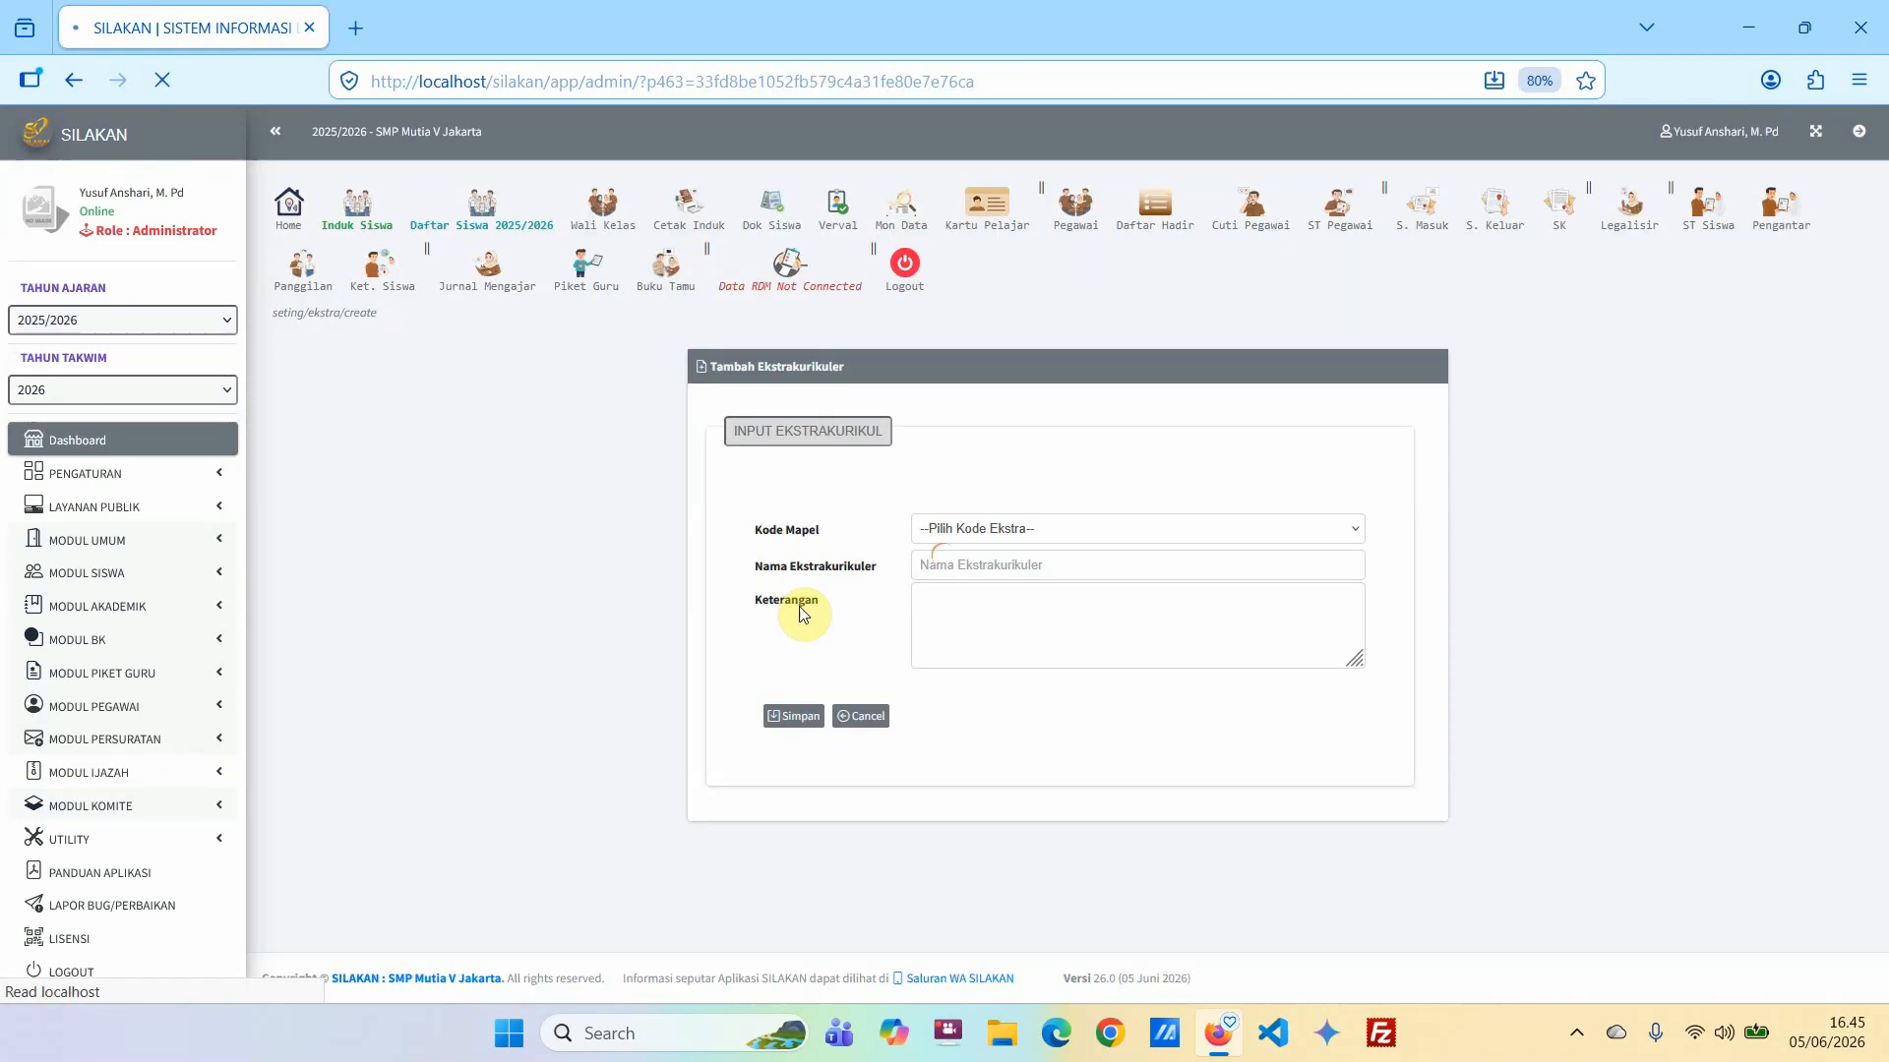
pyautogui.click(952, 536)
pyautogui.click(941, 710)
pyautogui.click(979, 567)
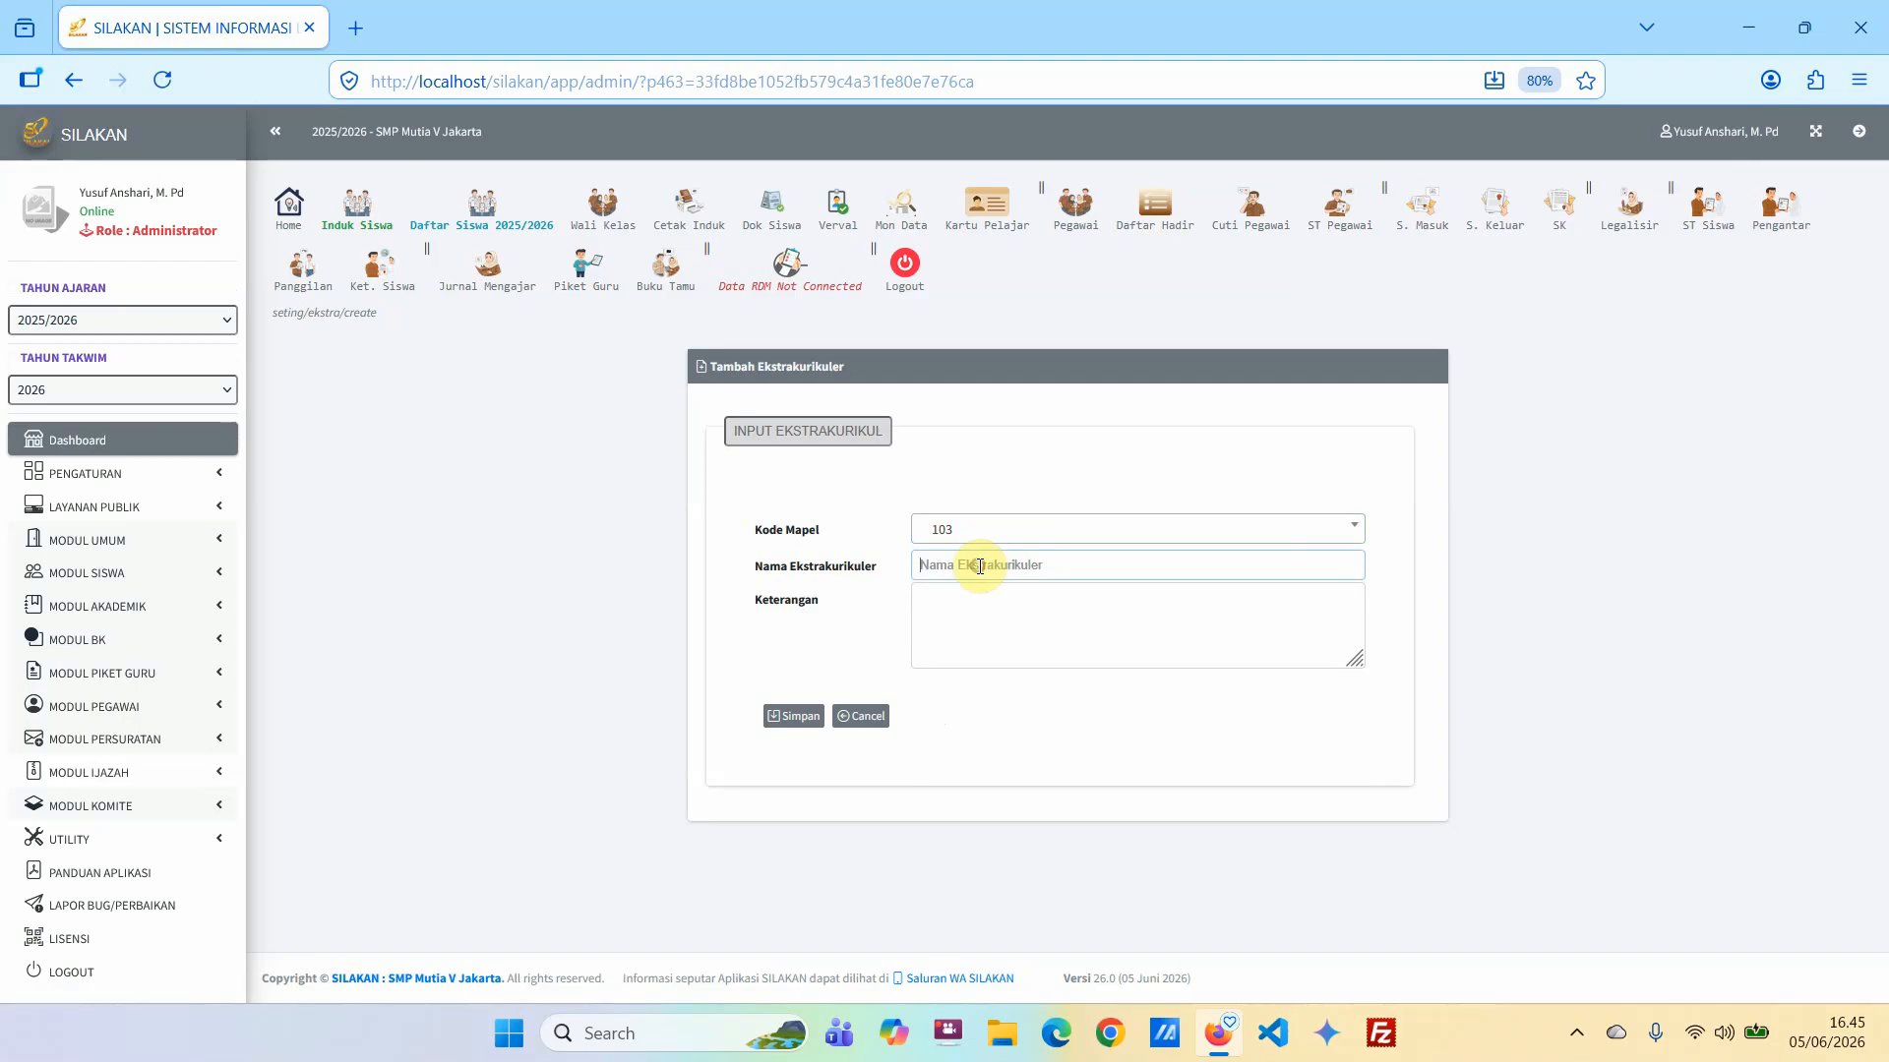
pyautogui.press('Return')
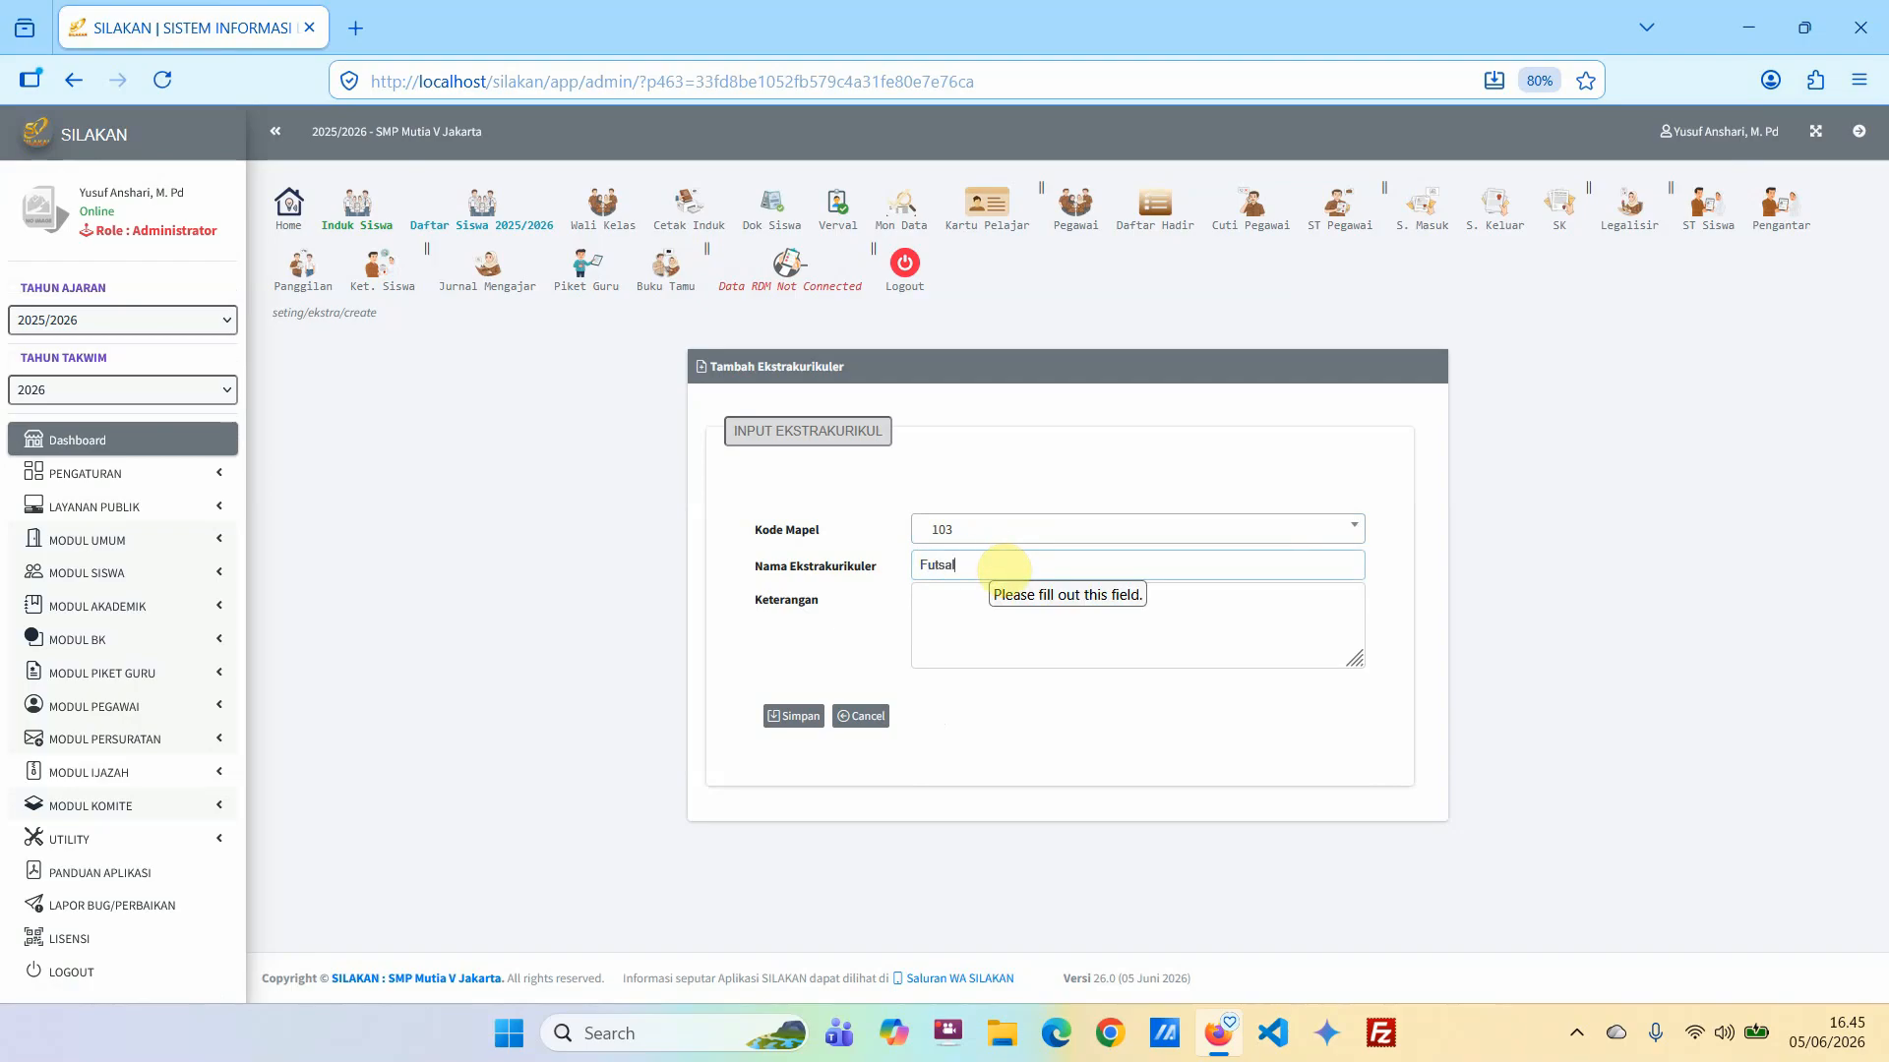
pyautogui.write('Futsal')
pyautogui.click(793, 716)
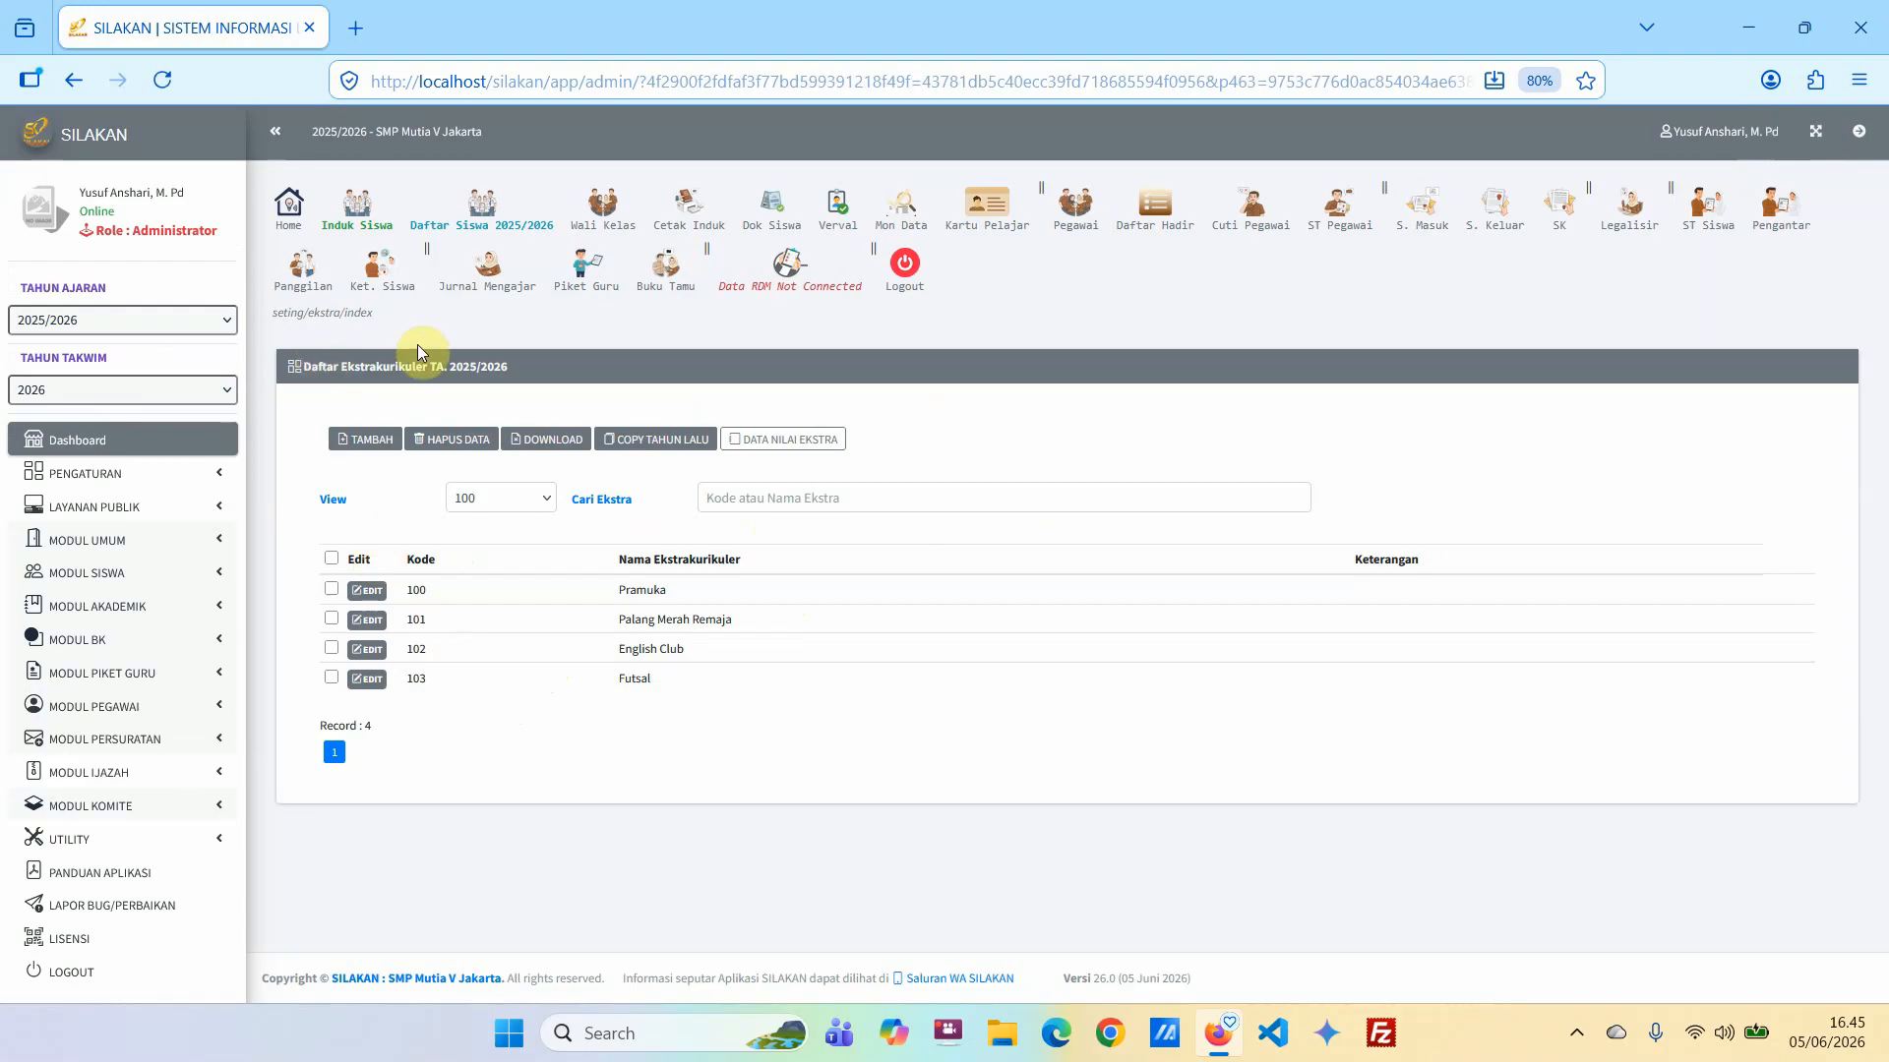
# Open the report card grade recording page (Rekam Nilai) in the grade data of the student master book (Buku Induk Siswa).
pyautogui.click(189, 579)
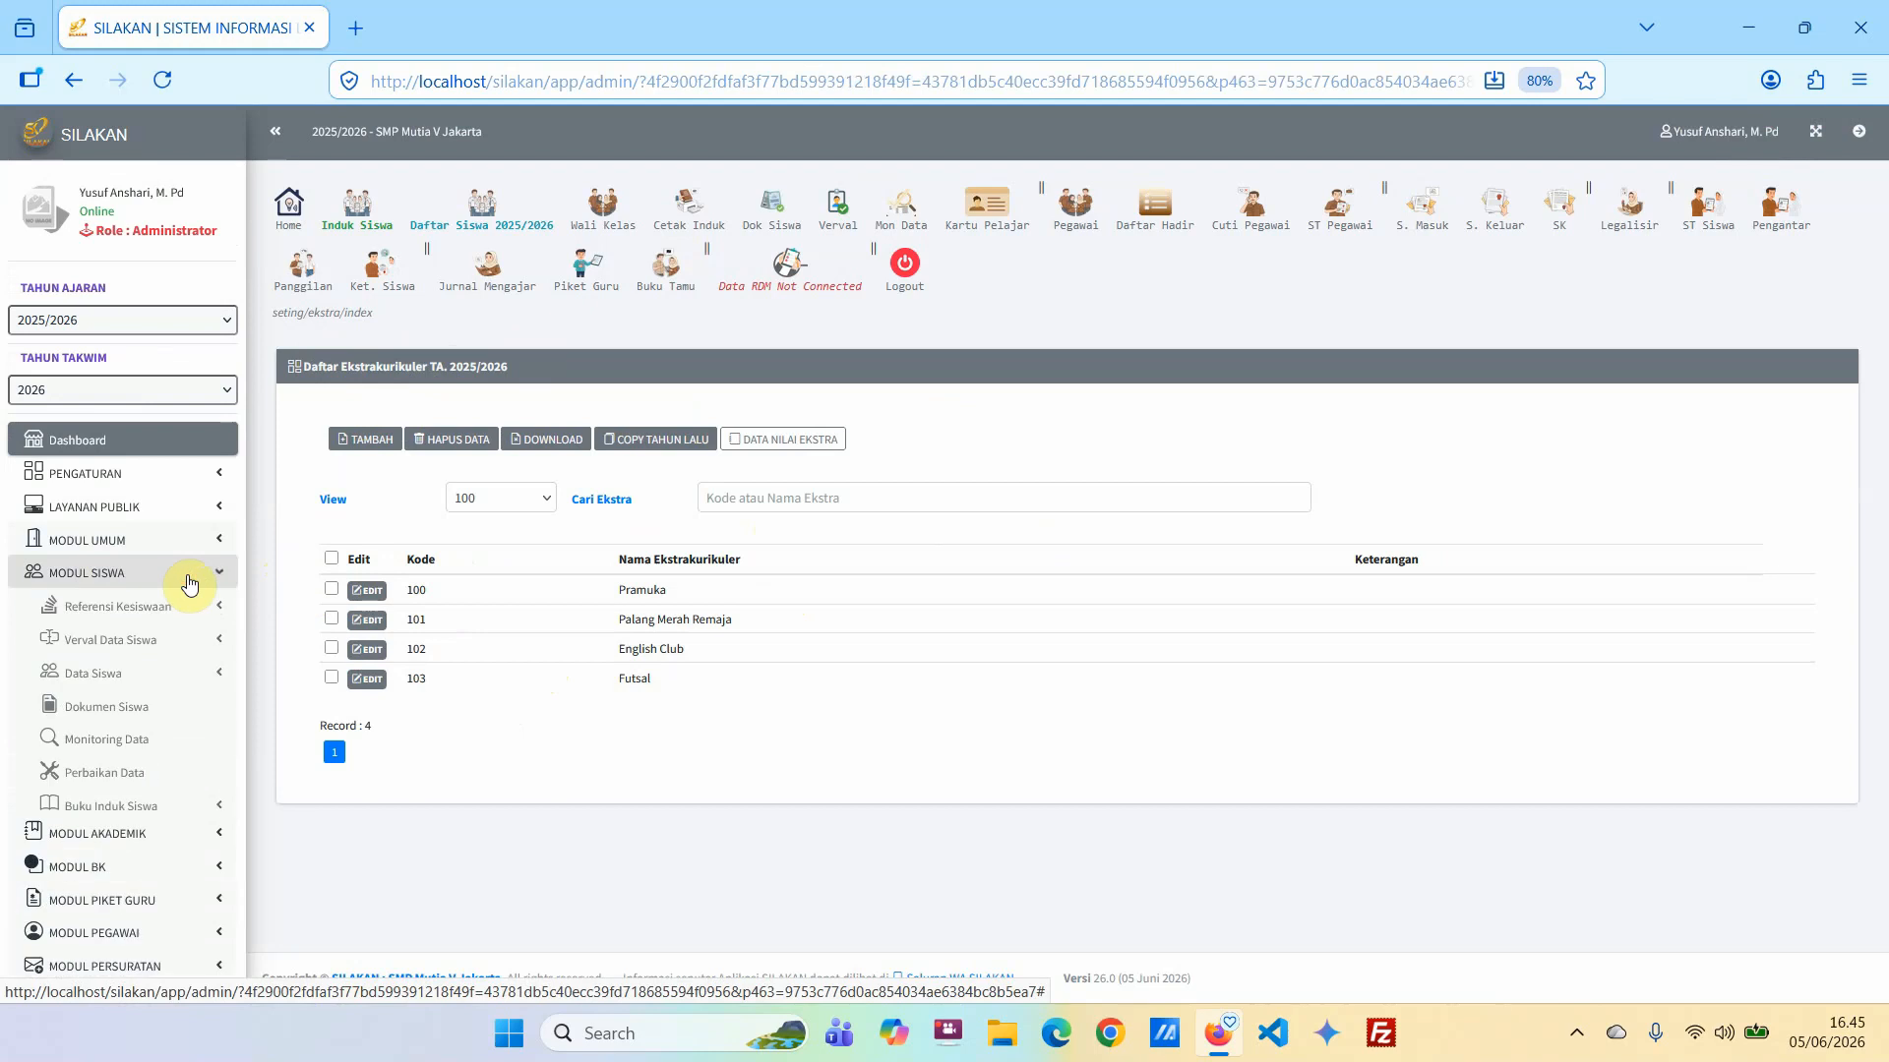
pyautogui.click(204, 801)
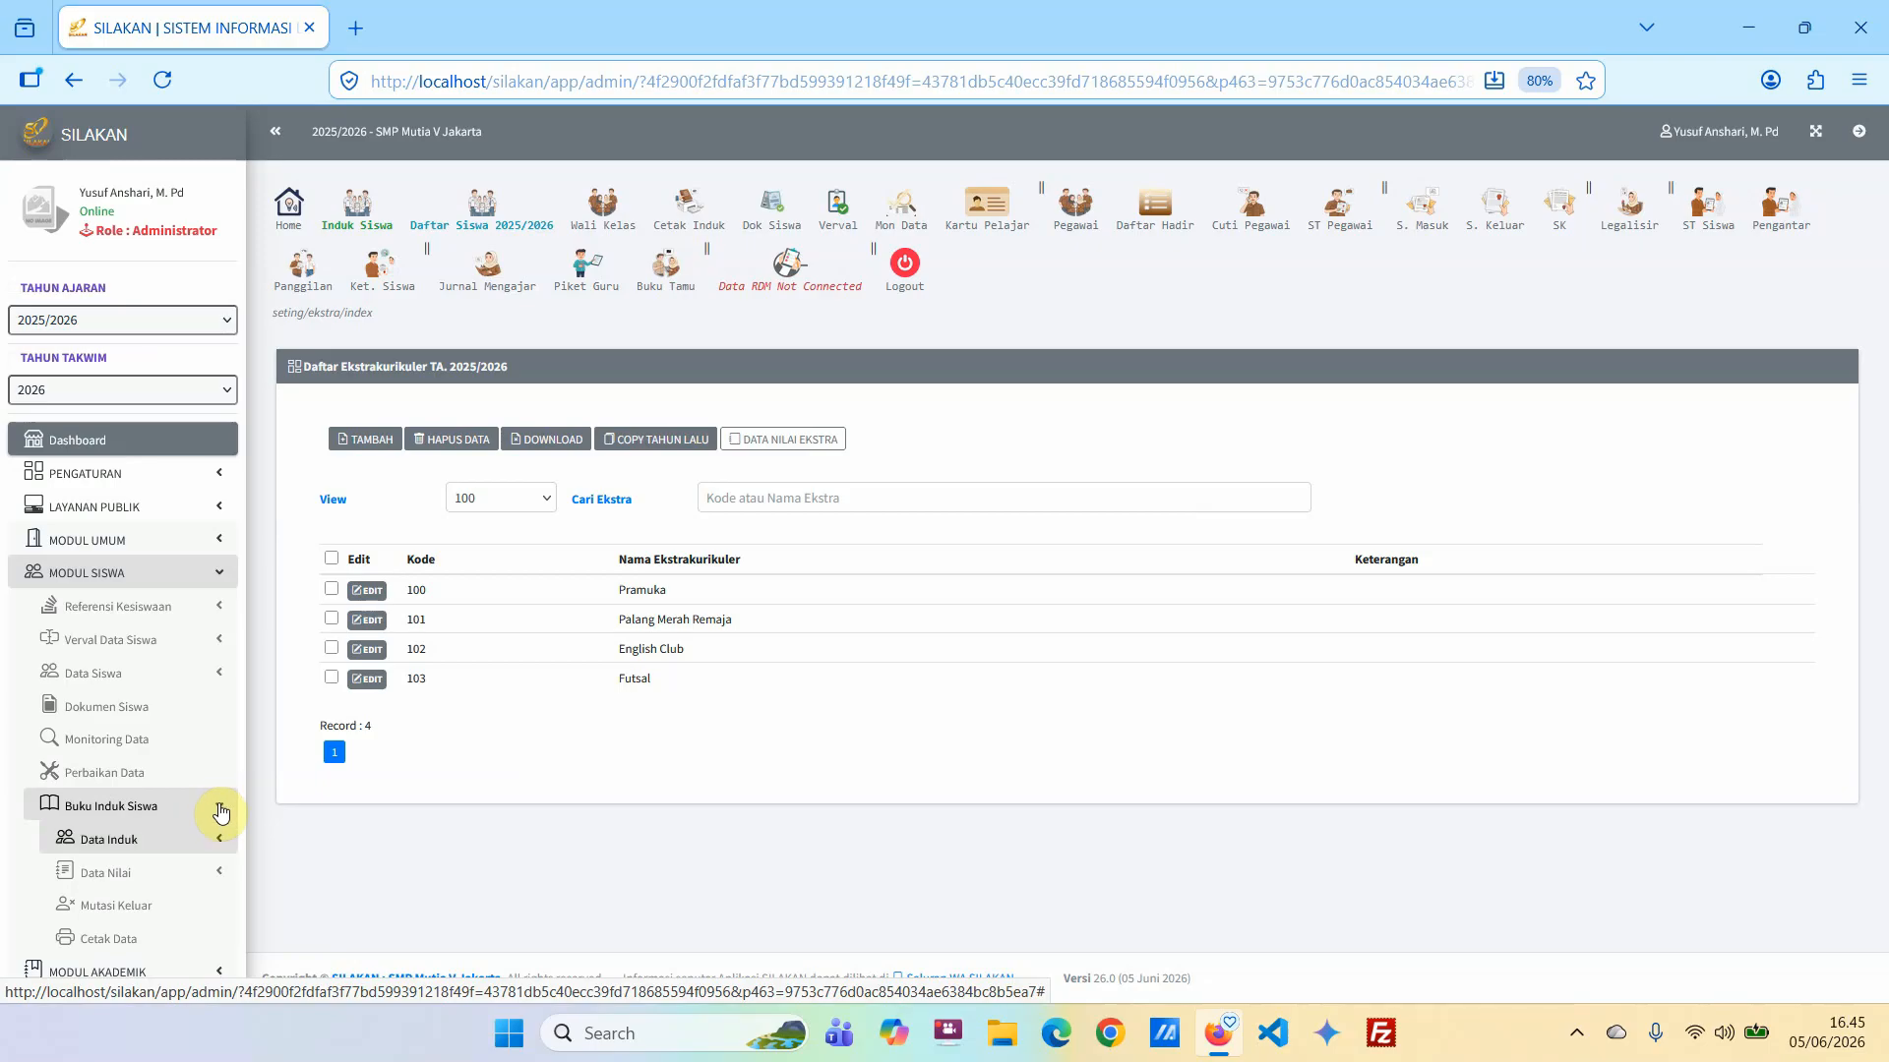
pyautogui.scroll(-4, 167, 797)
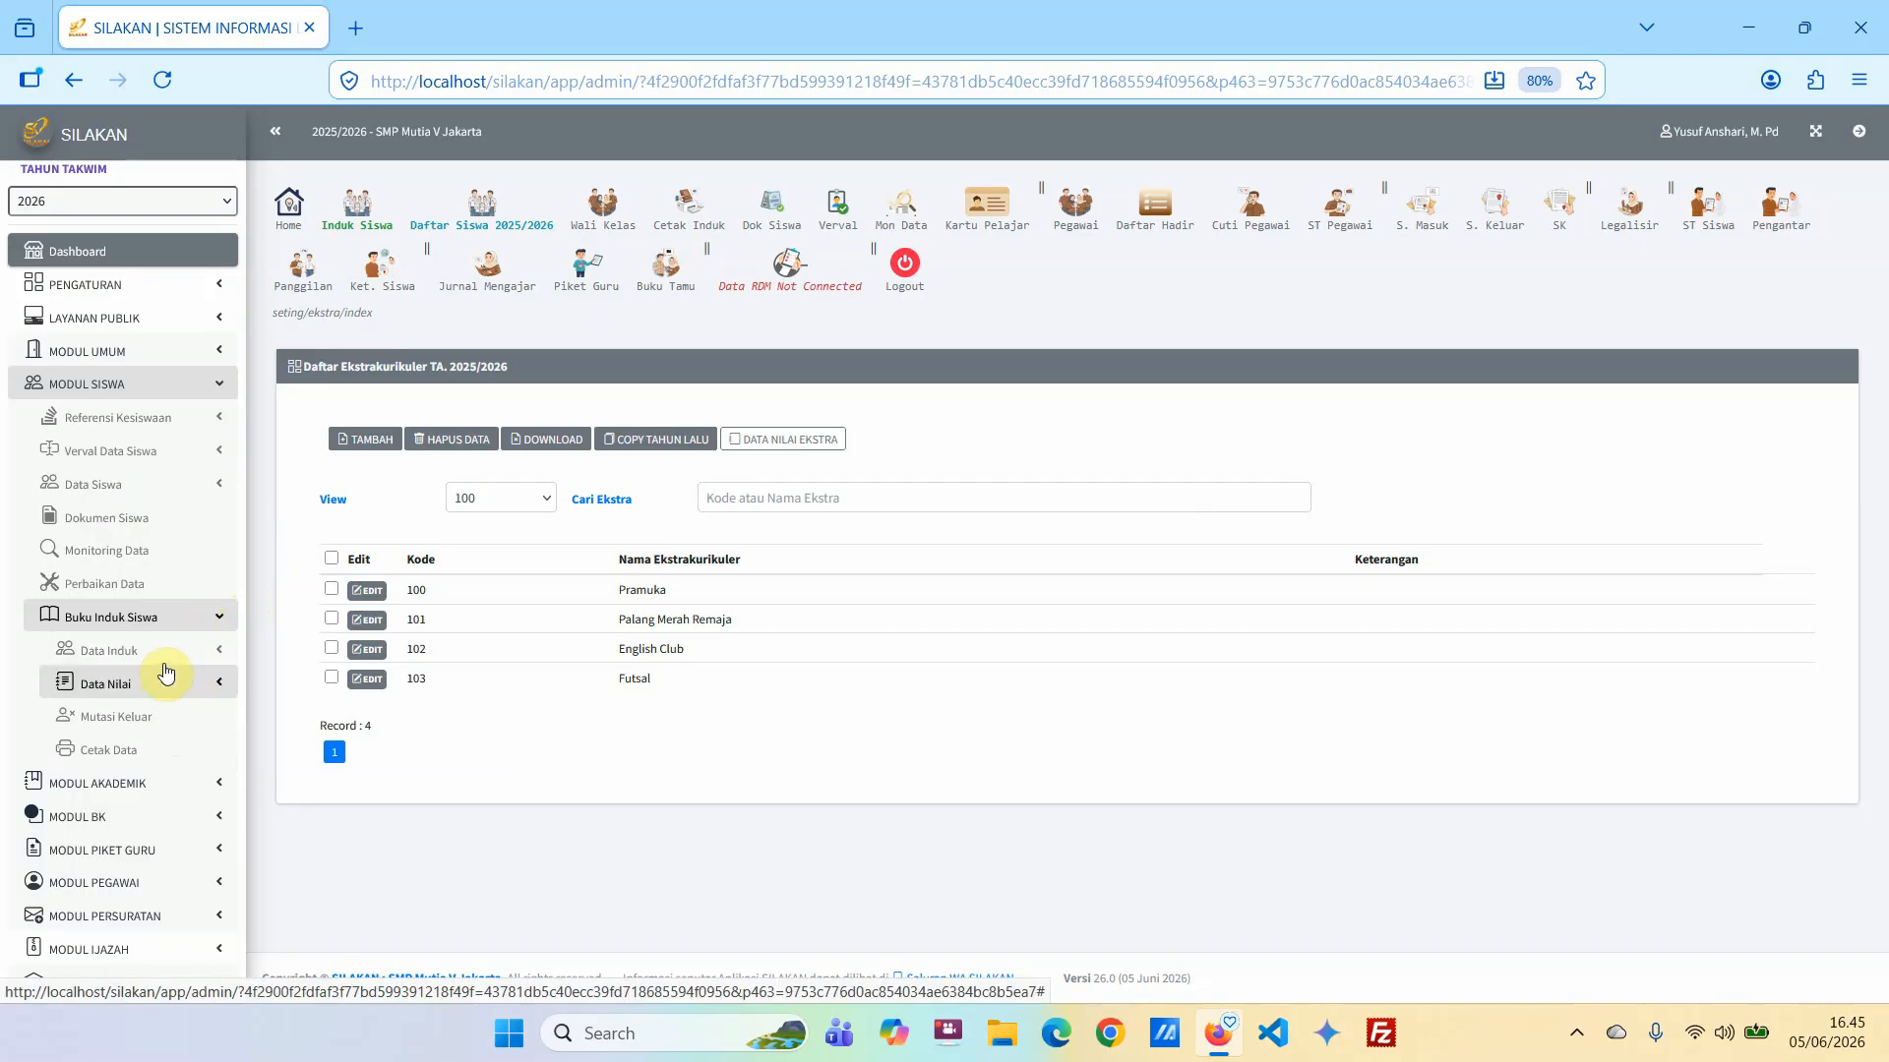
pyautogui.click(182, 622)
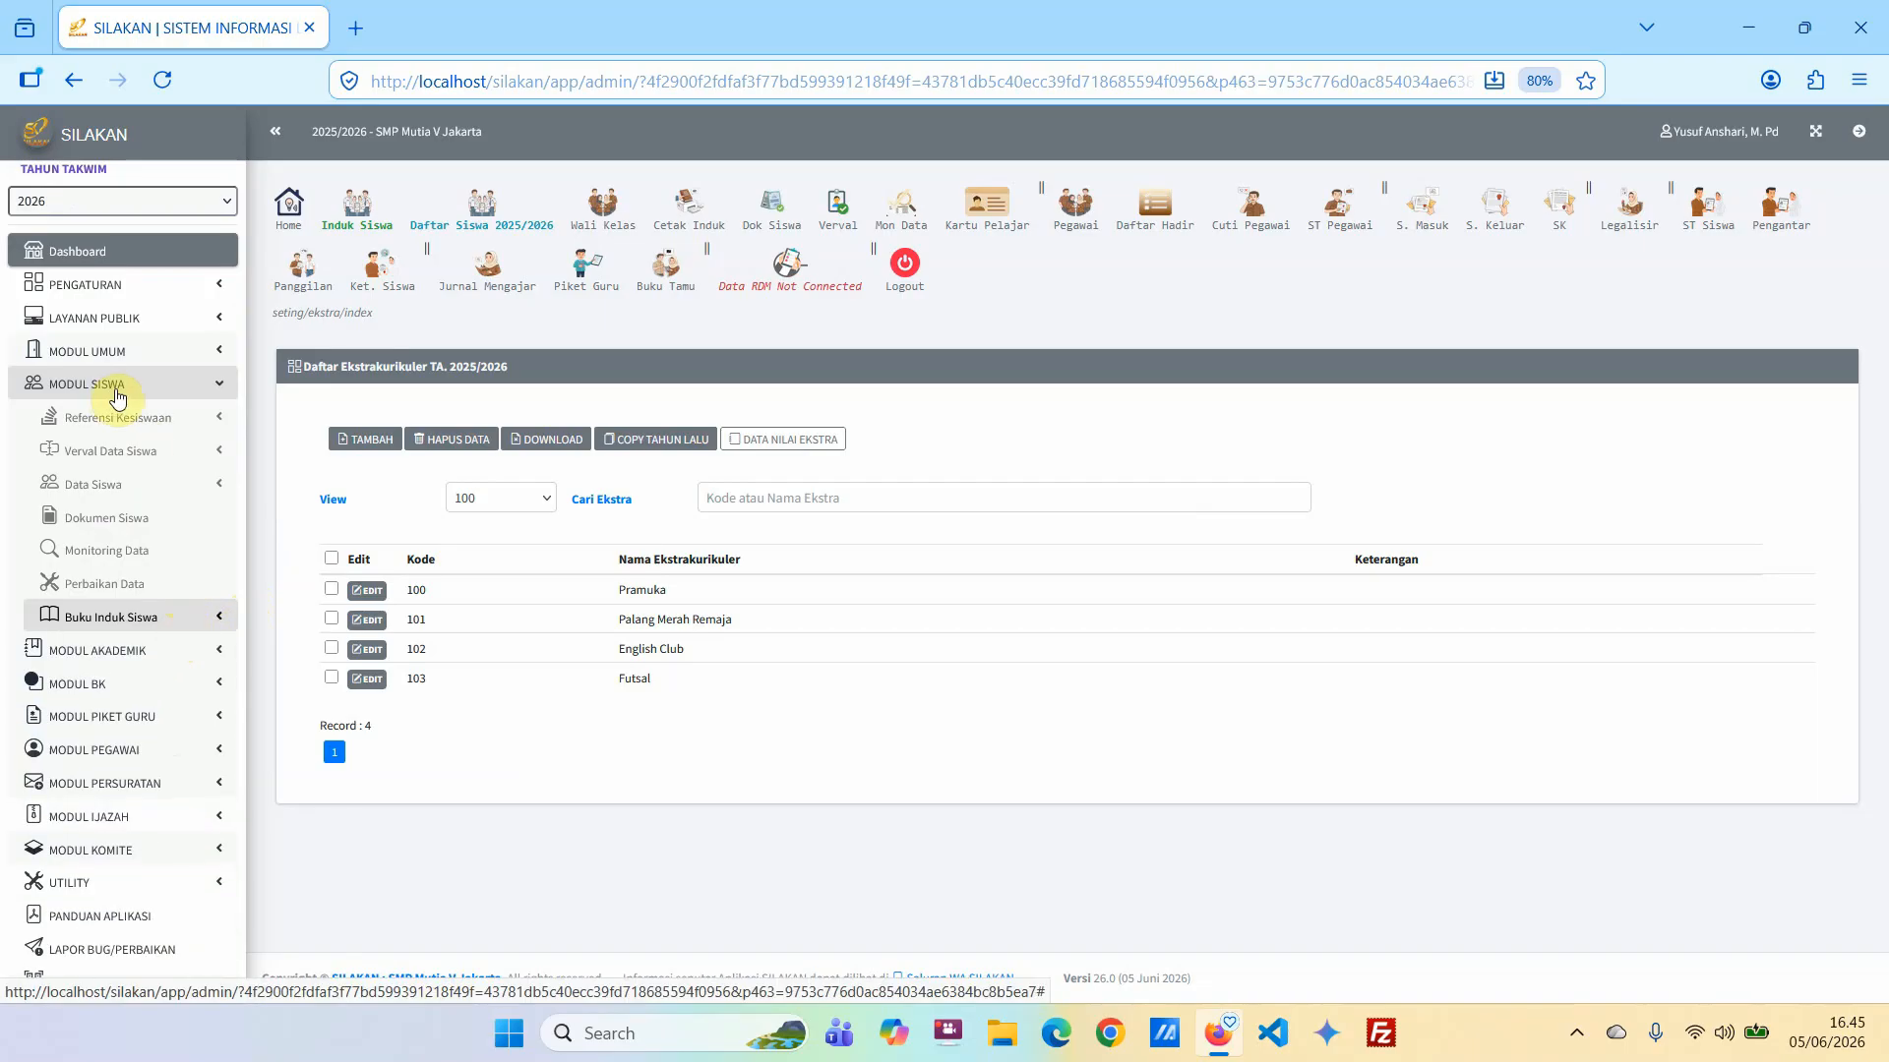
pyautogui.click(155, 617)
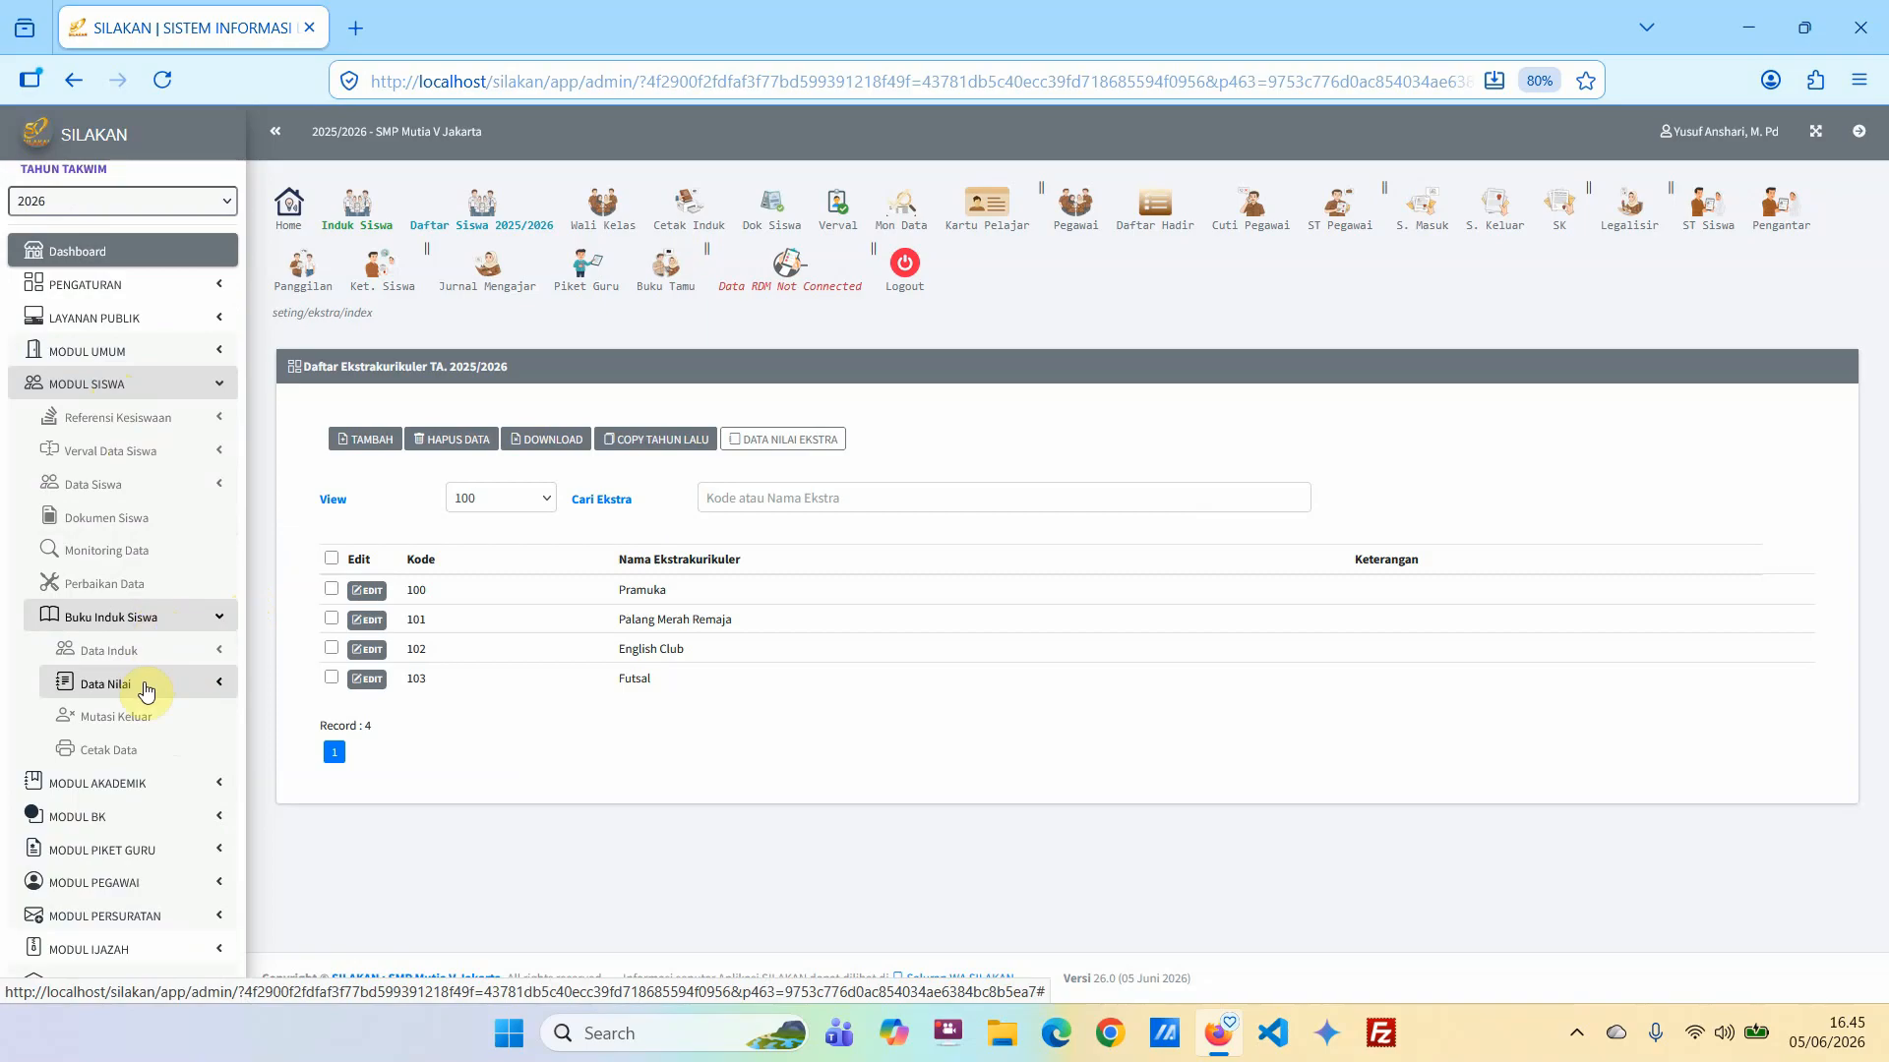
pyautogui.click(145, 689)
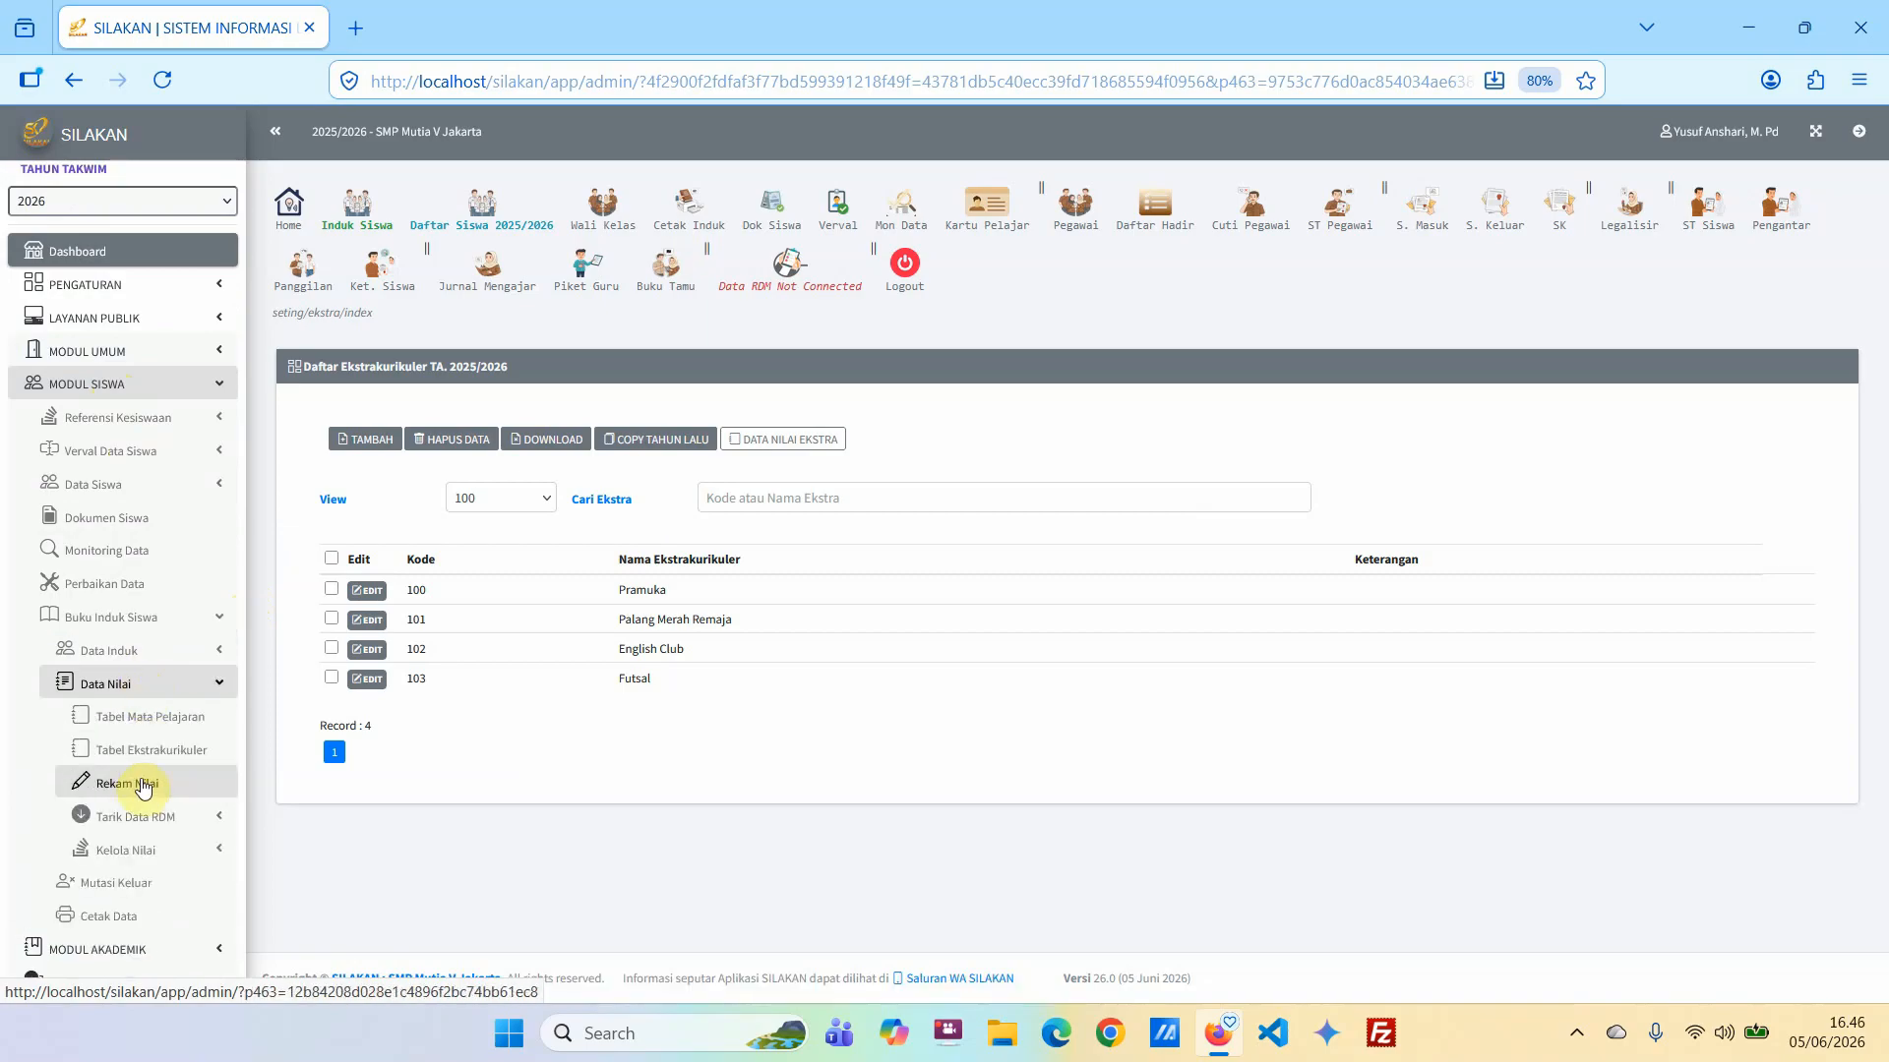
pyautogui.click(140, 788)
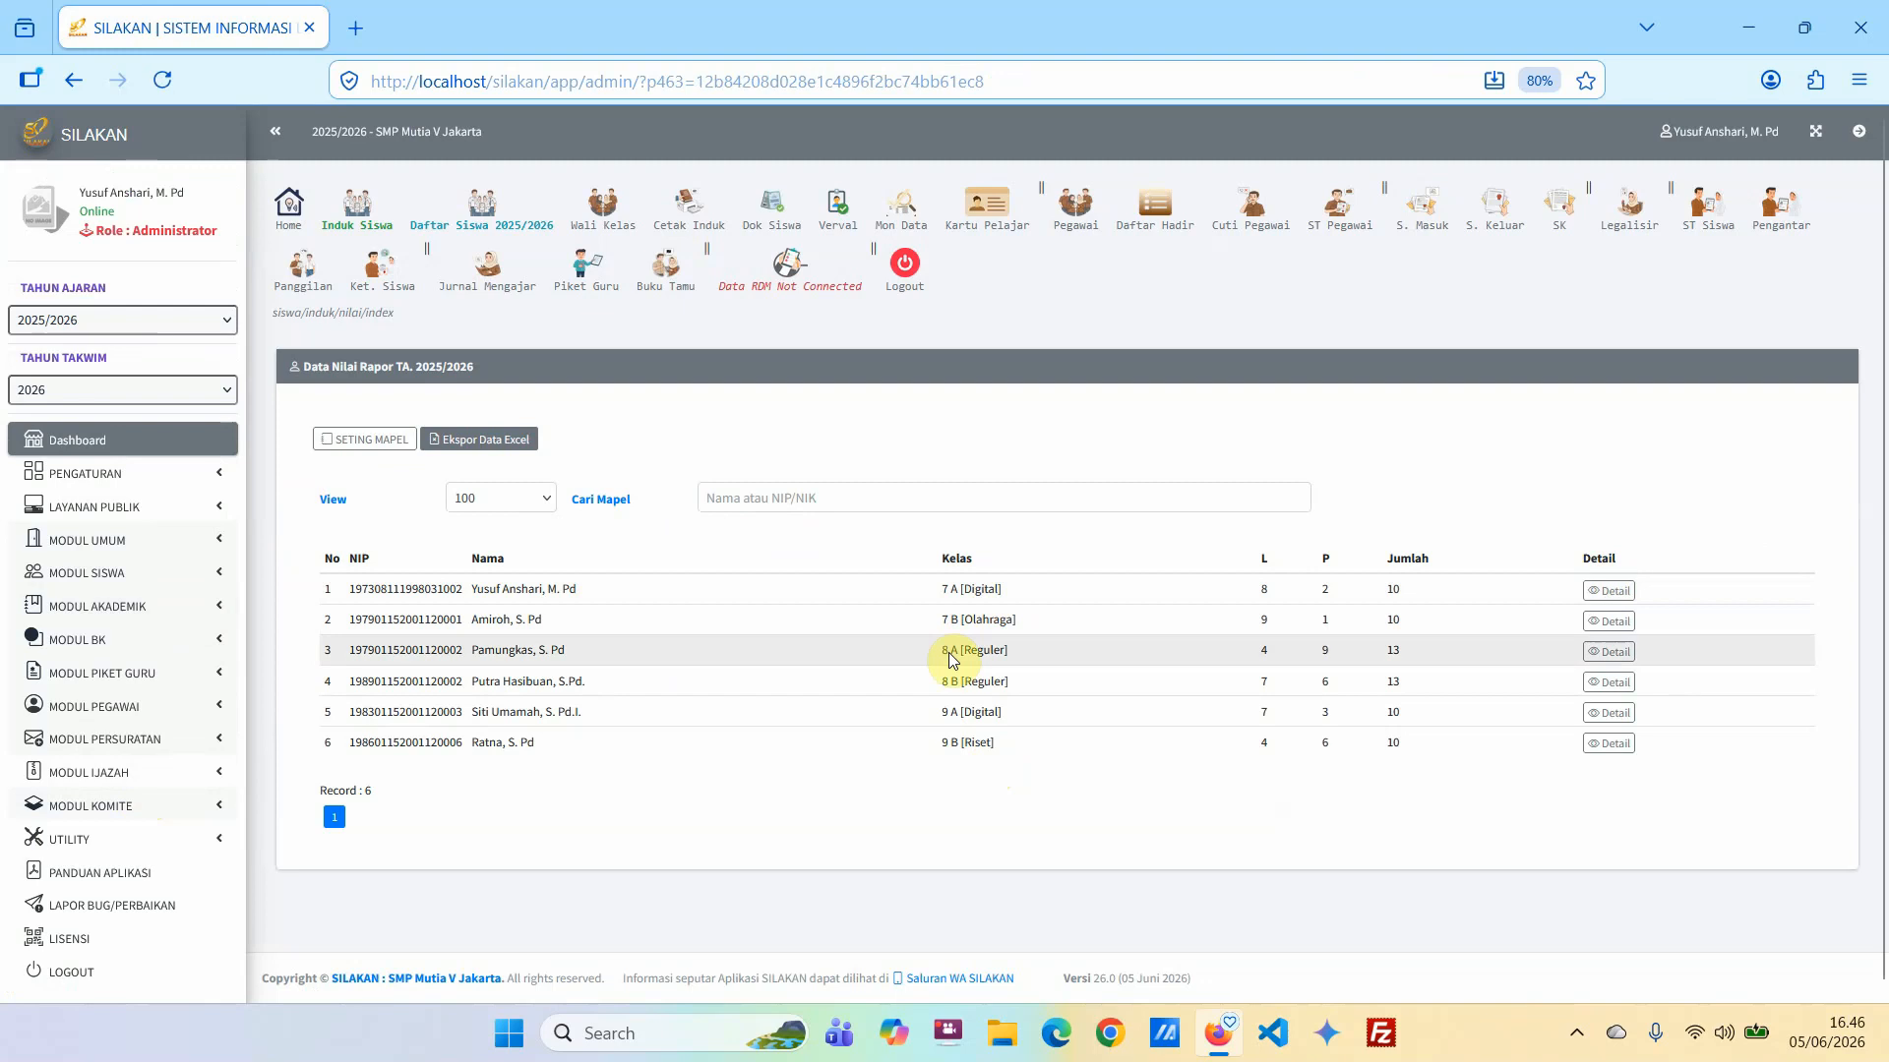
# Open the semester 1 grade entry form for the first student in class 7-A.
pyautogui.click(1608, 592)
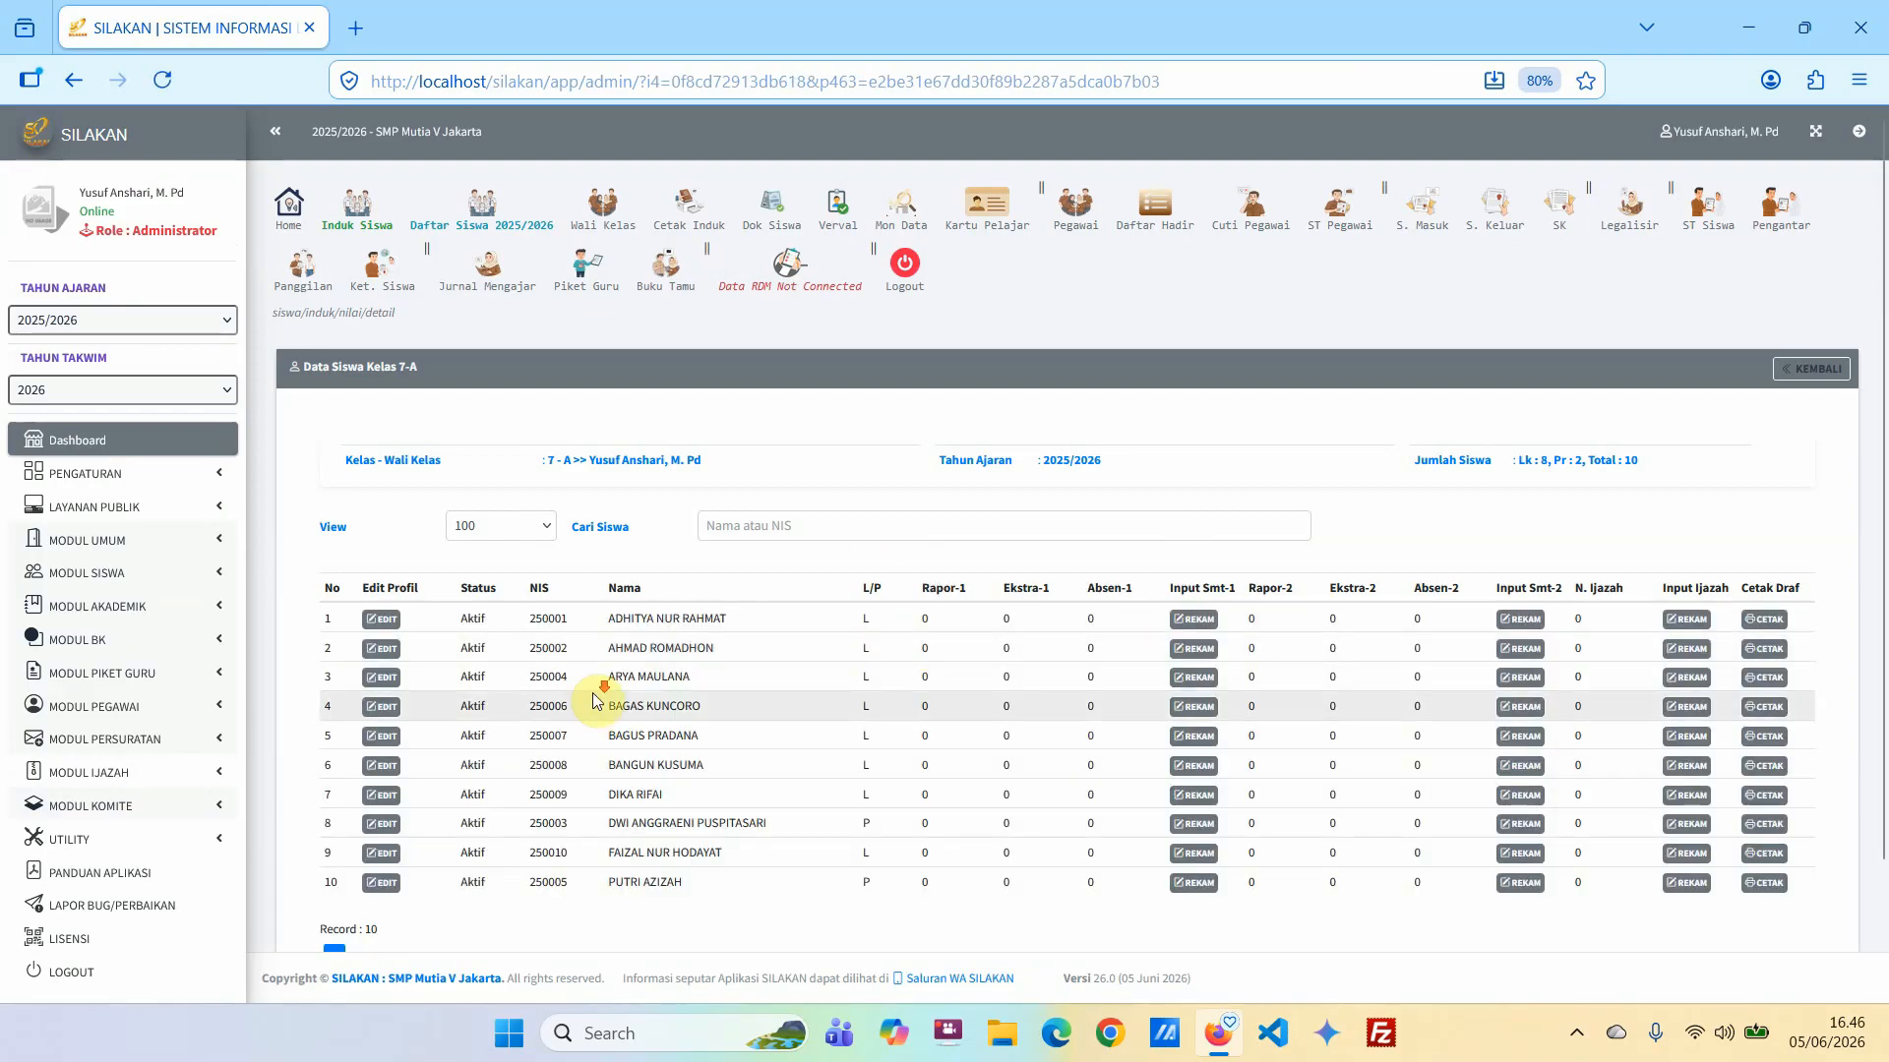
pyautogui.scroll(-2, 822, 649)
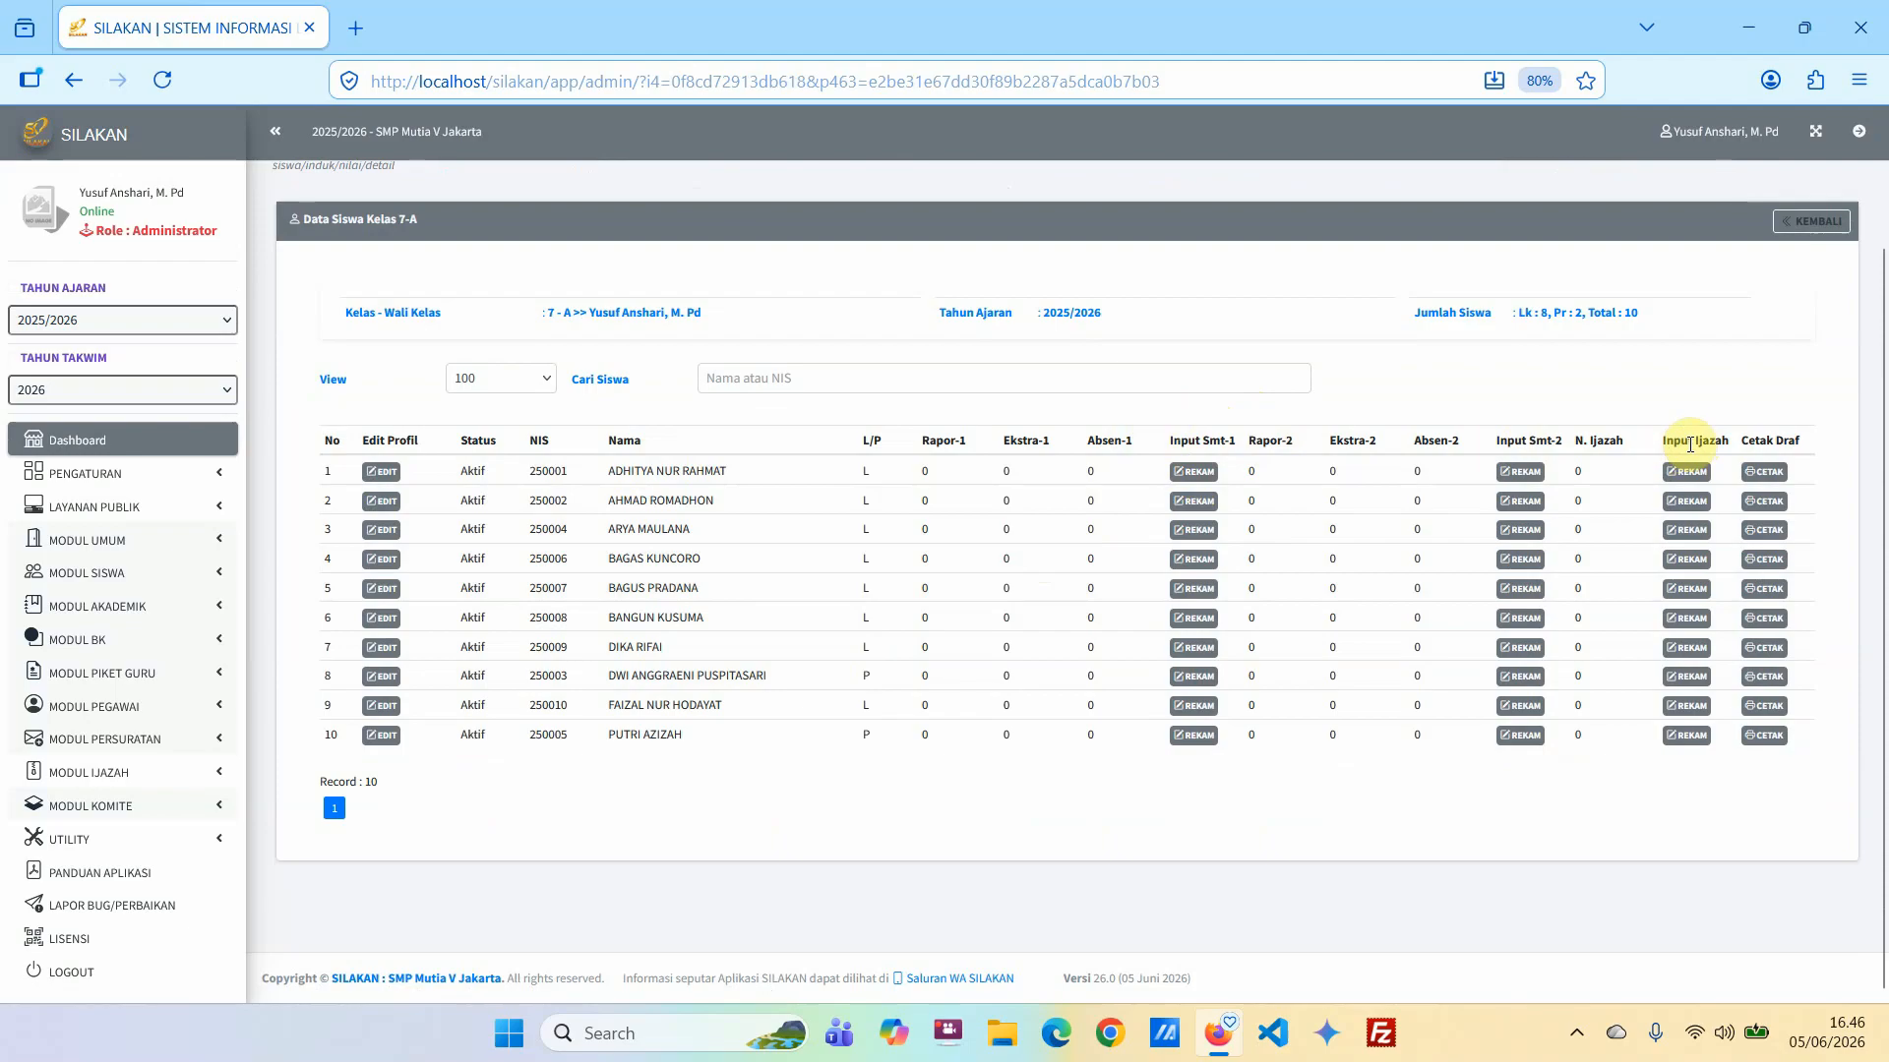
pyautogui.click(1200, 480)
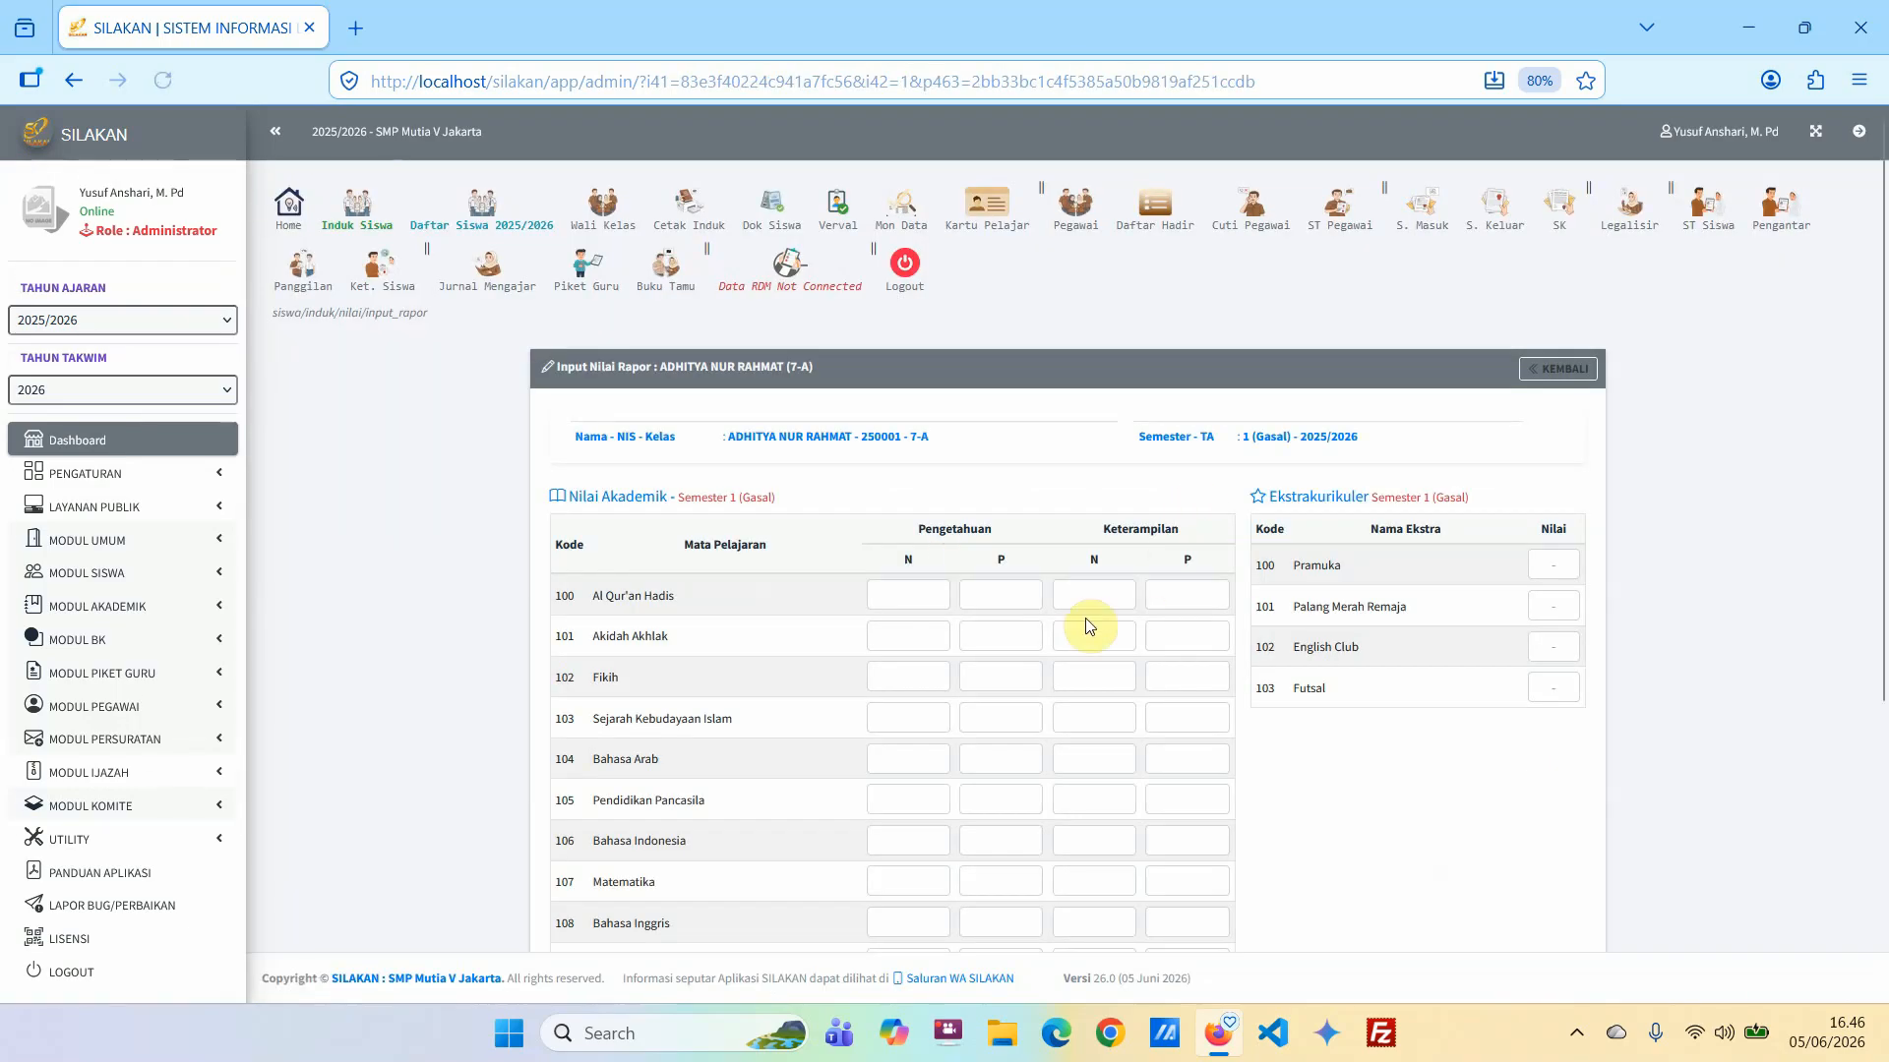
# Enter the Pengetahuan N scores: Al Qur'an Hadis 80, Akidah Akhlak 88, Fikih 78, Sejarah Kebudayaan Islam 76 and Bahasa Arab 66.
pyautogui.scroll(-3, 993, 619)
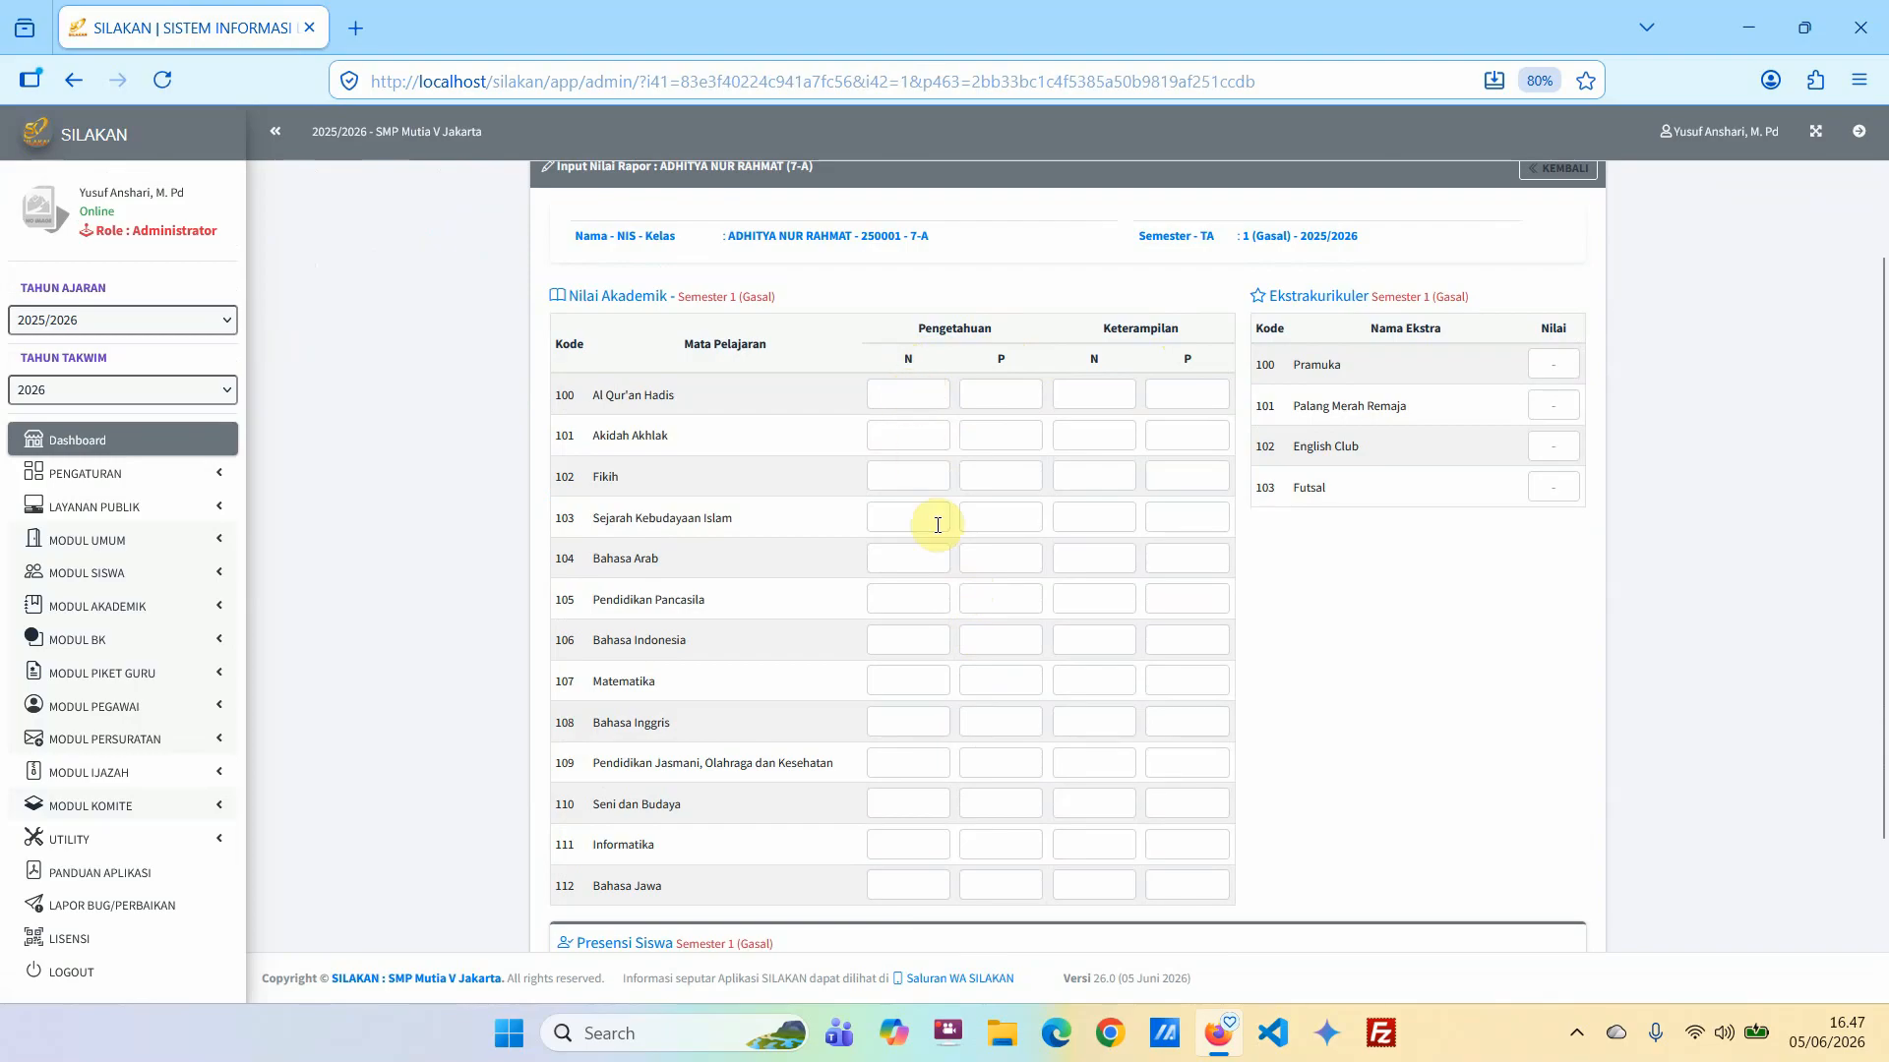
pyautogui.scroll(-2, 949, 551)
pyautogui.scroll(2, 947, 555)
pyautogui.write('80')
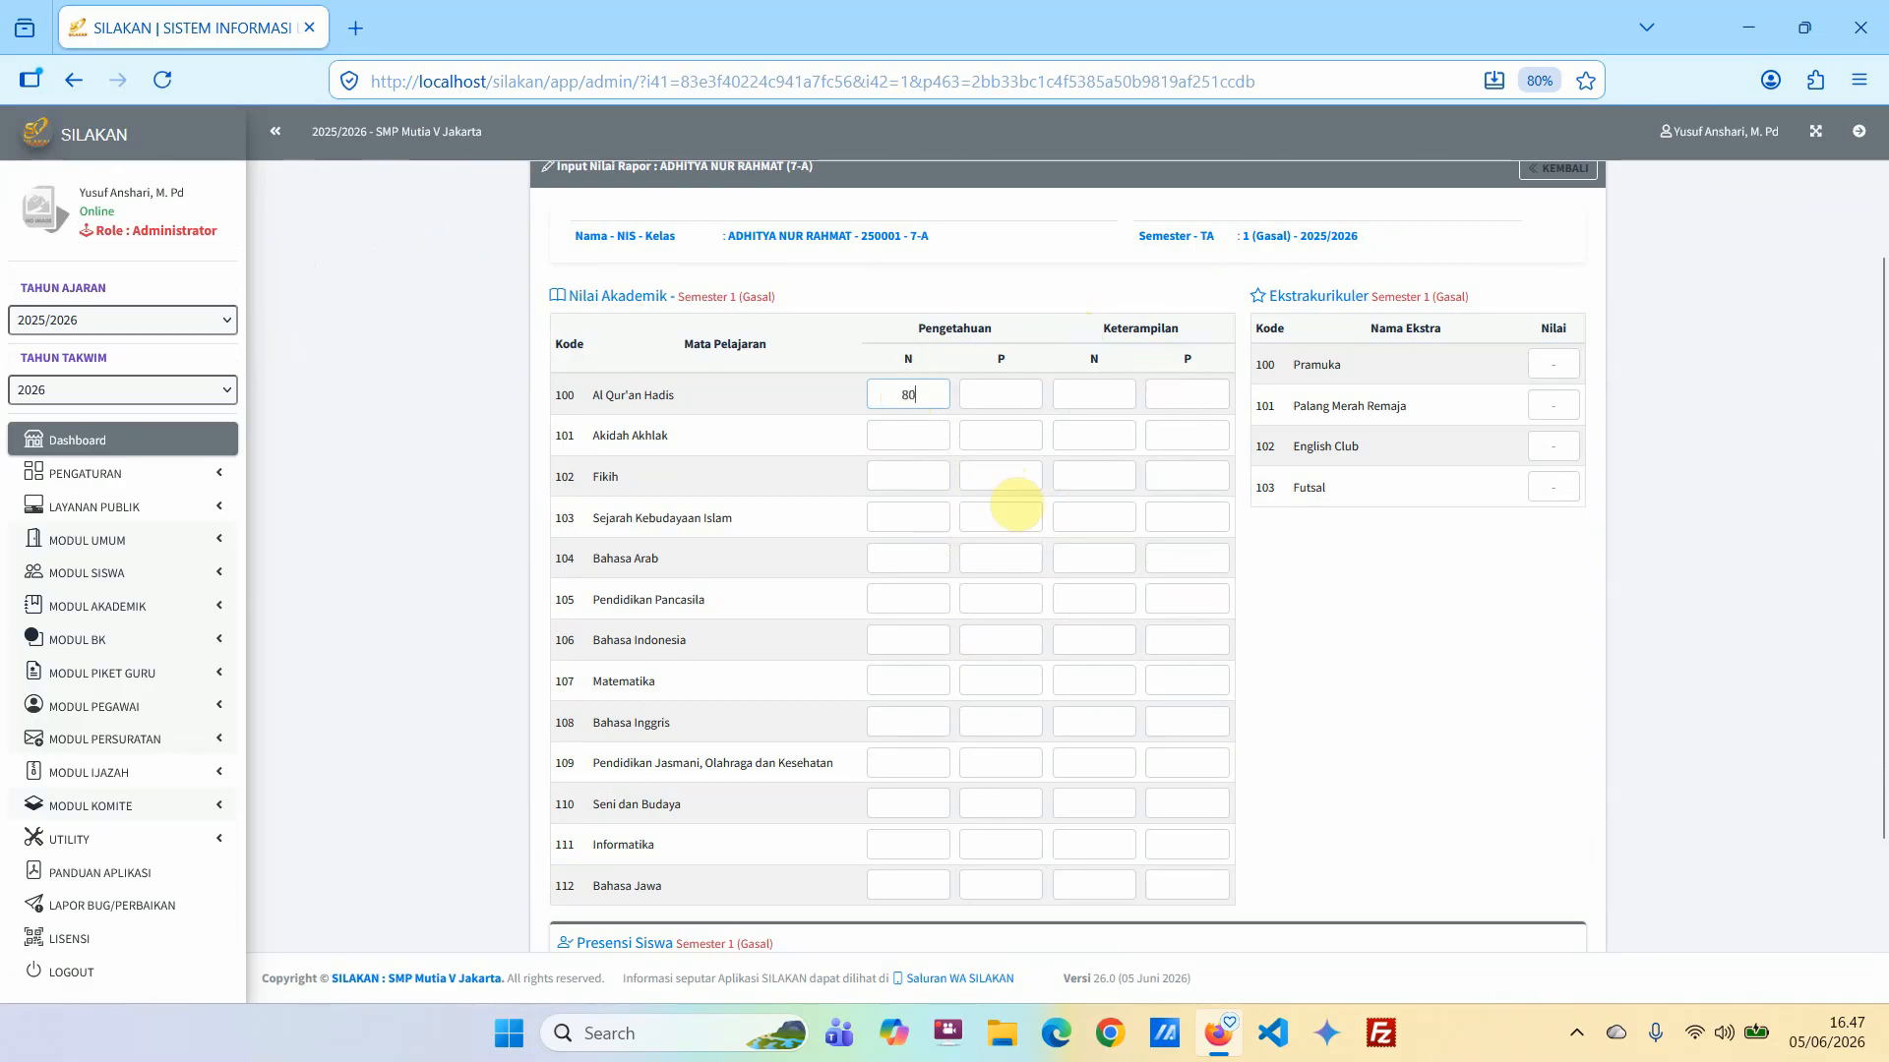
pyautogui.click(912, 437)
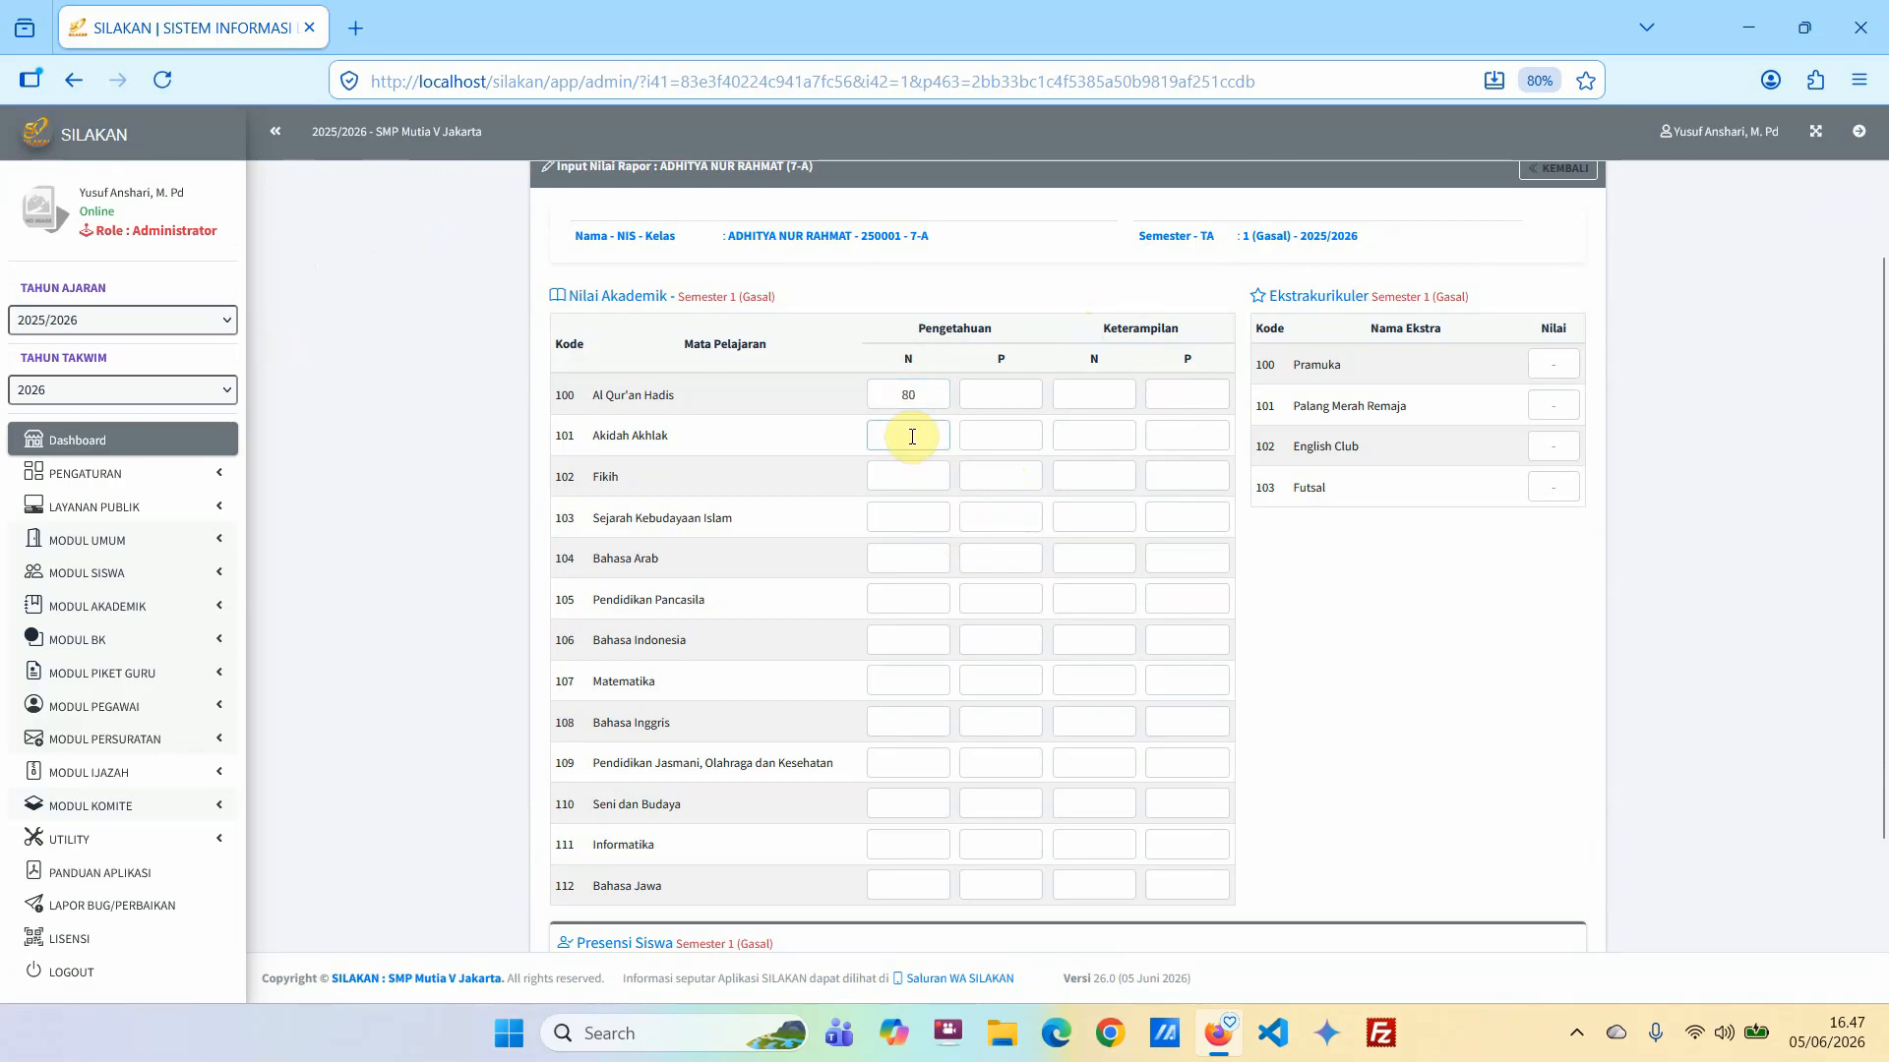
pyautogui.click(890, 476)
pyautogui.write('78')
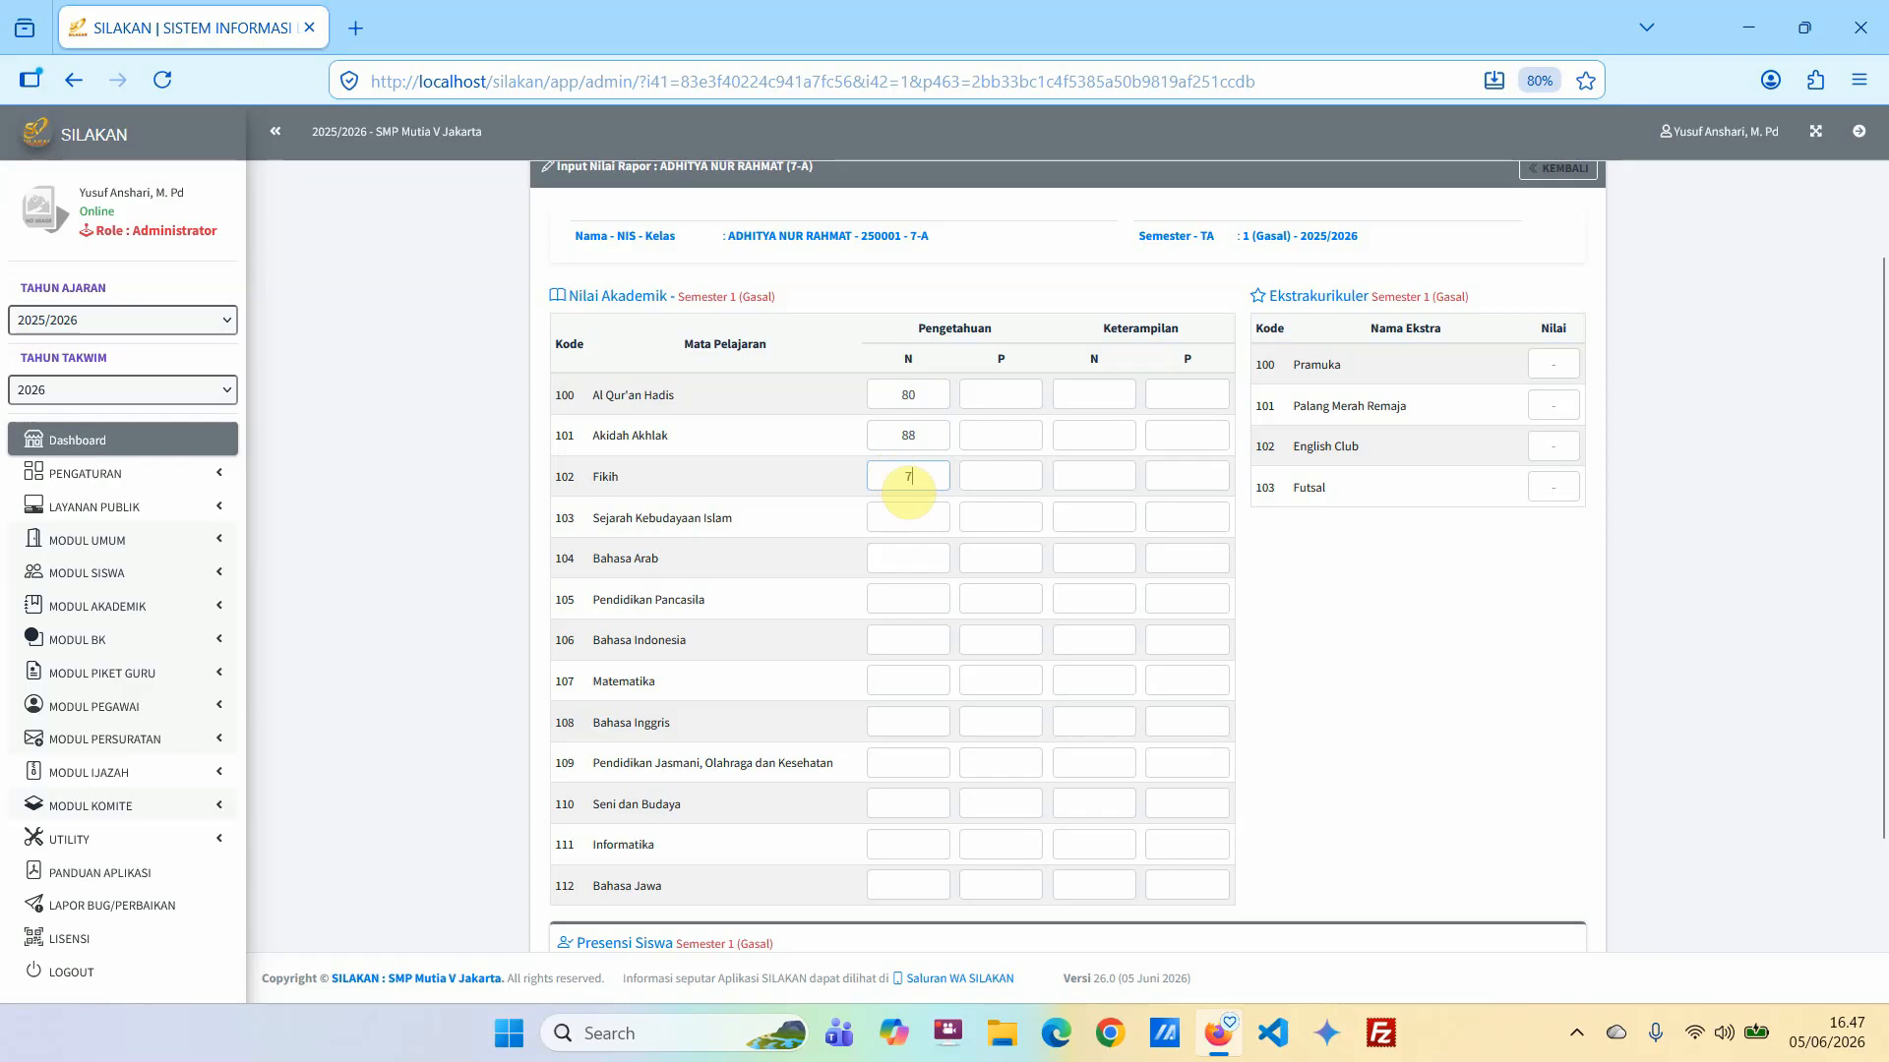
pyautogui.click(903, 513)
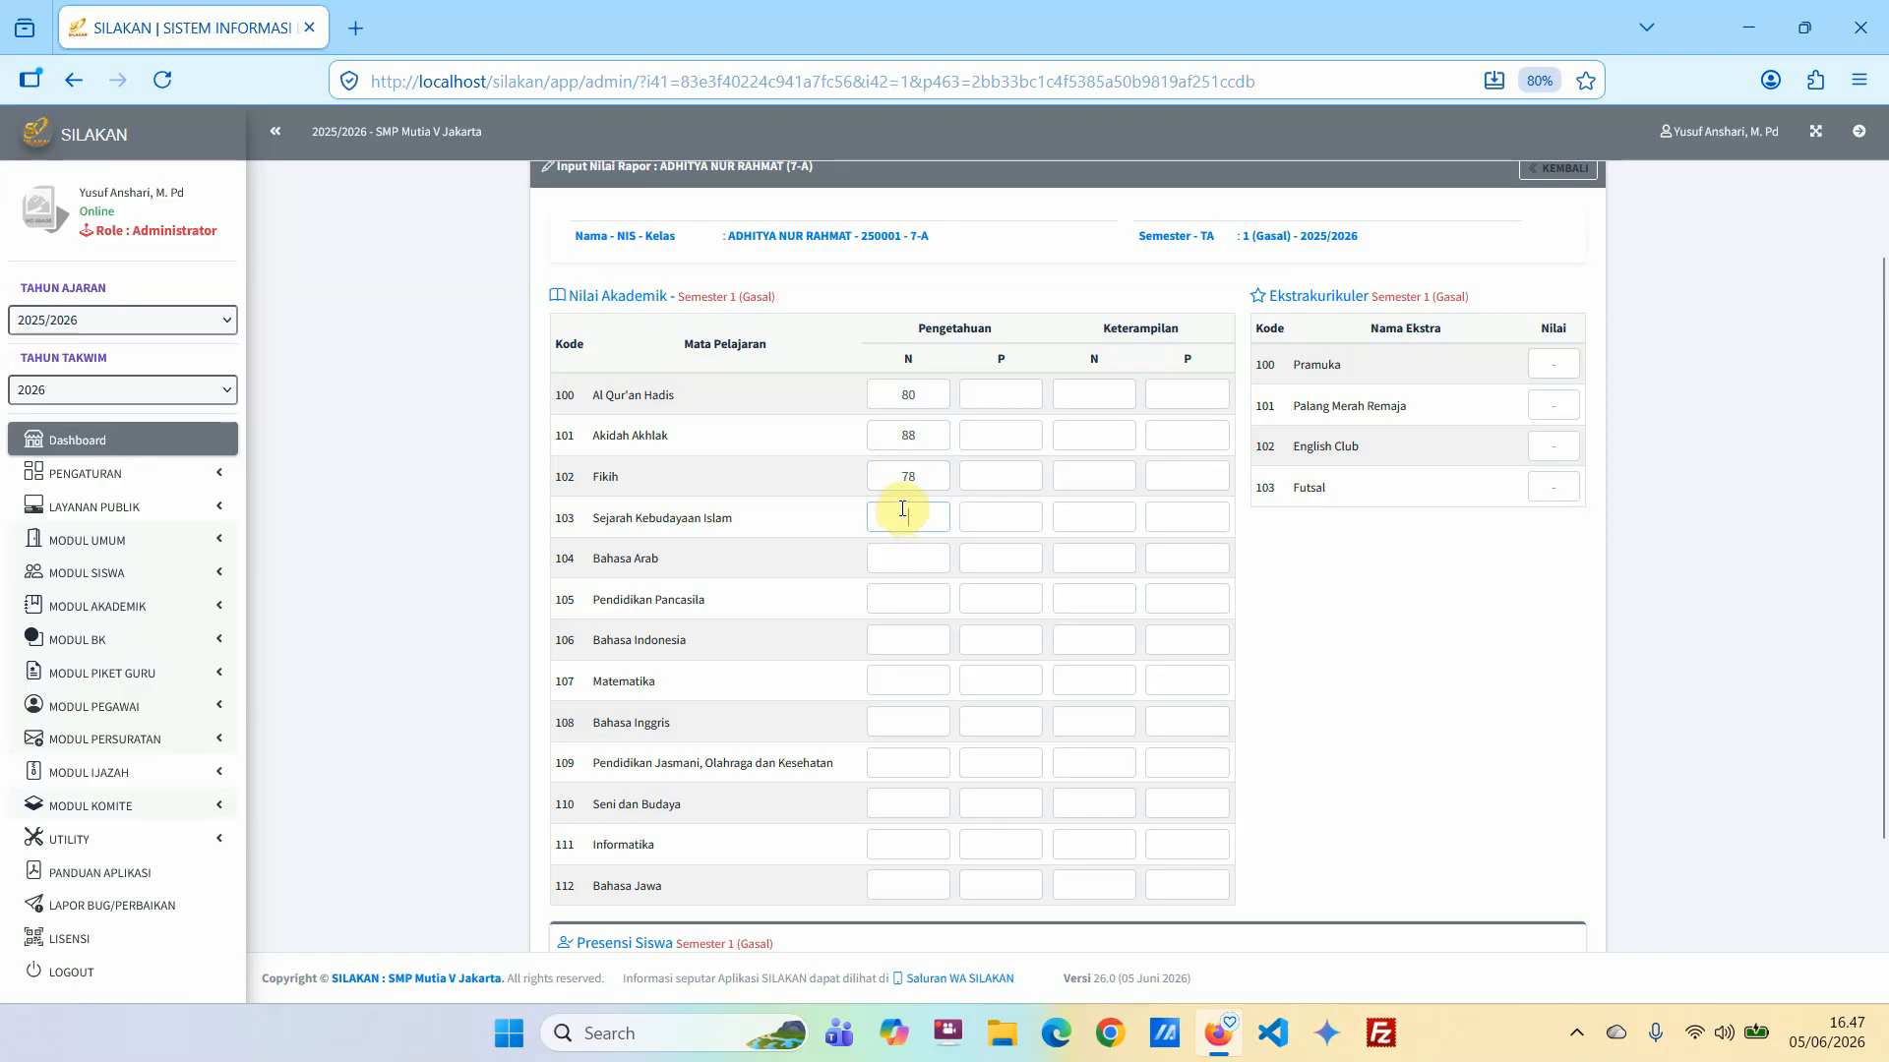
pyautogui.write('76')
pyautogui.click(906, 551)
pyautogui.write('6')
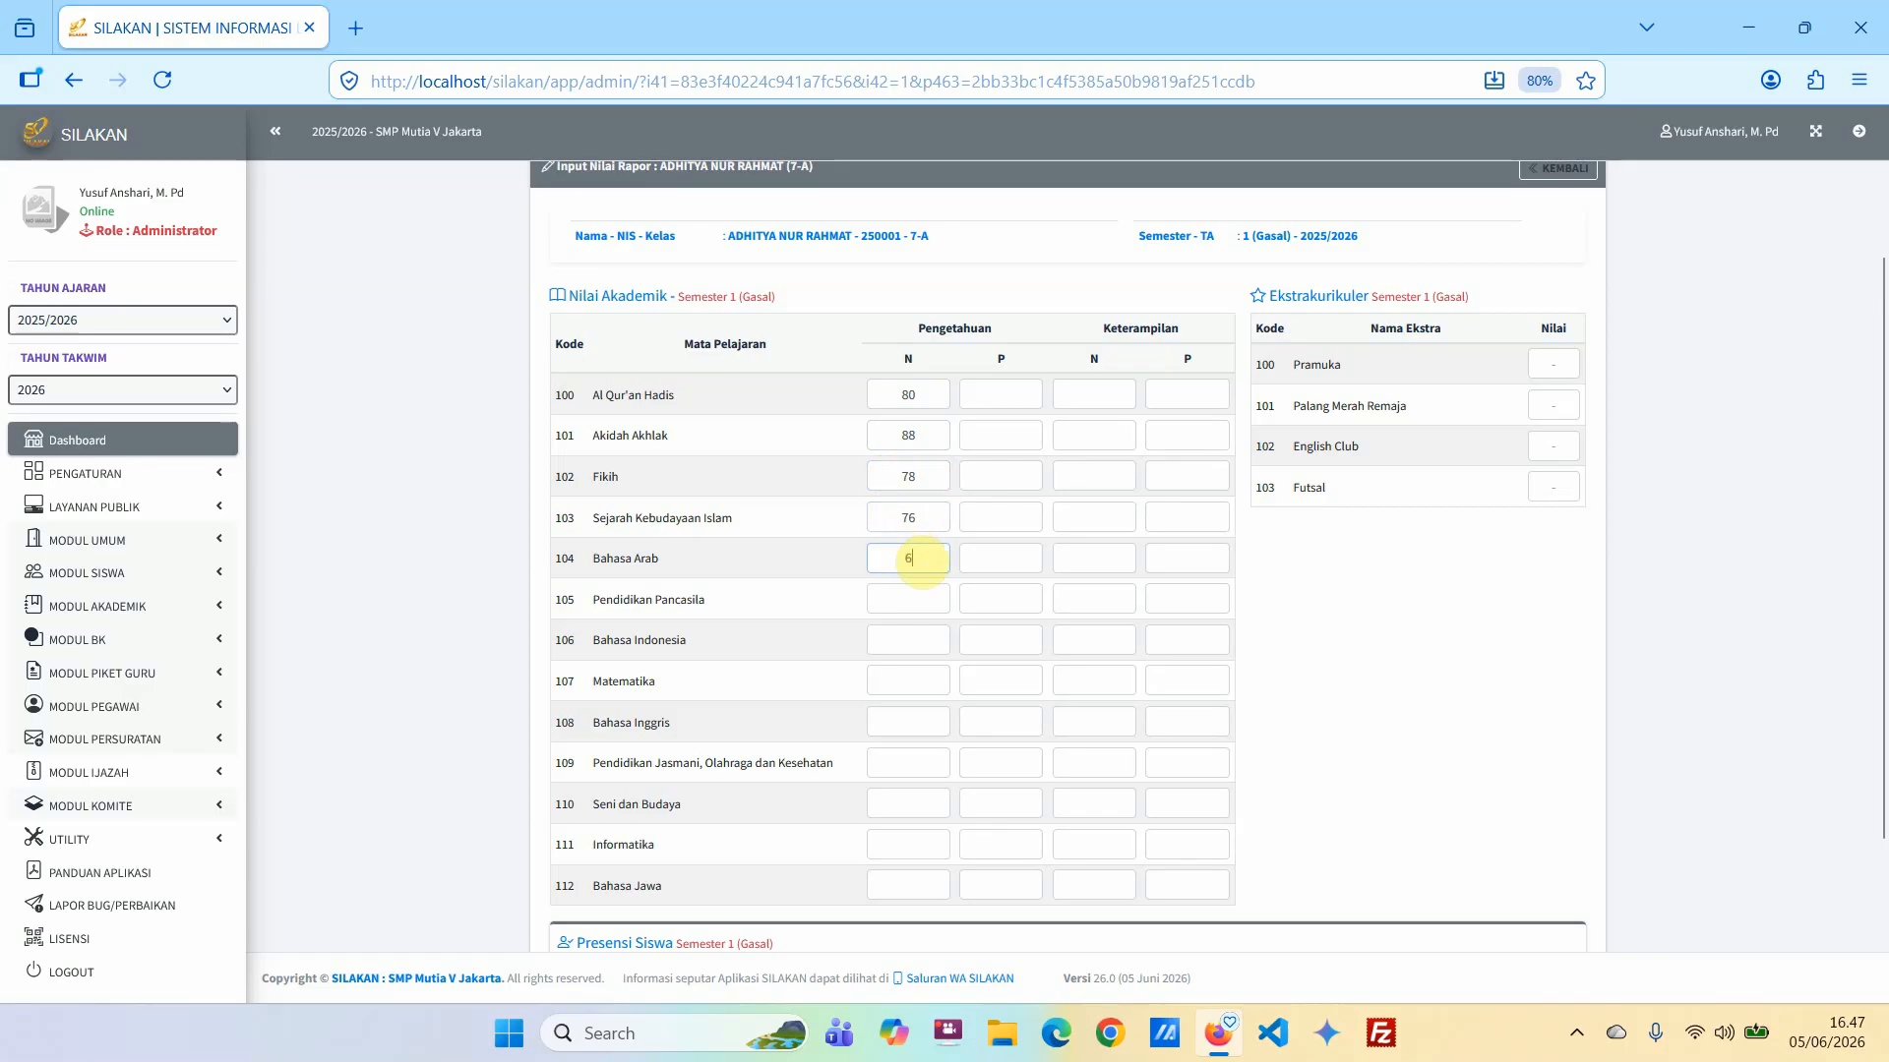
pyautogui.write('6')
# Enter the Pengetahuan N scores: Pendidikan Pancasila 80, Bahasa Indonesia 90, Matematika 89 and Bahasa Inggris 82.
pyautogui.click(907, 597)
pyautogui.write('8')
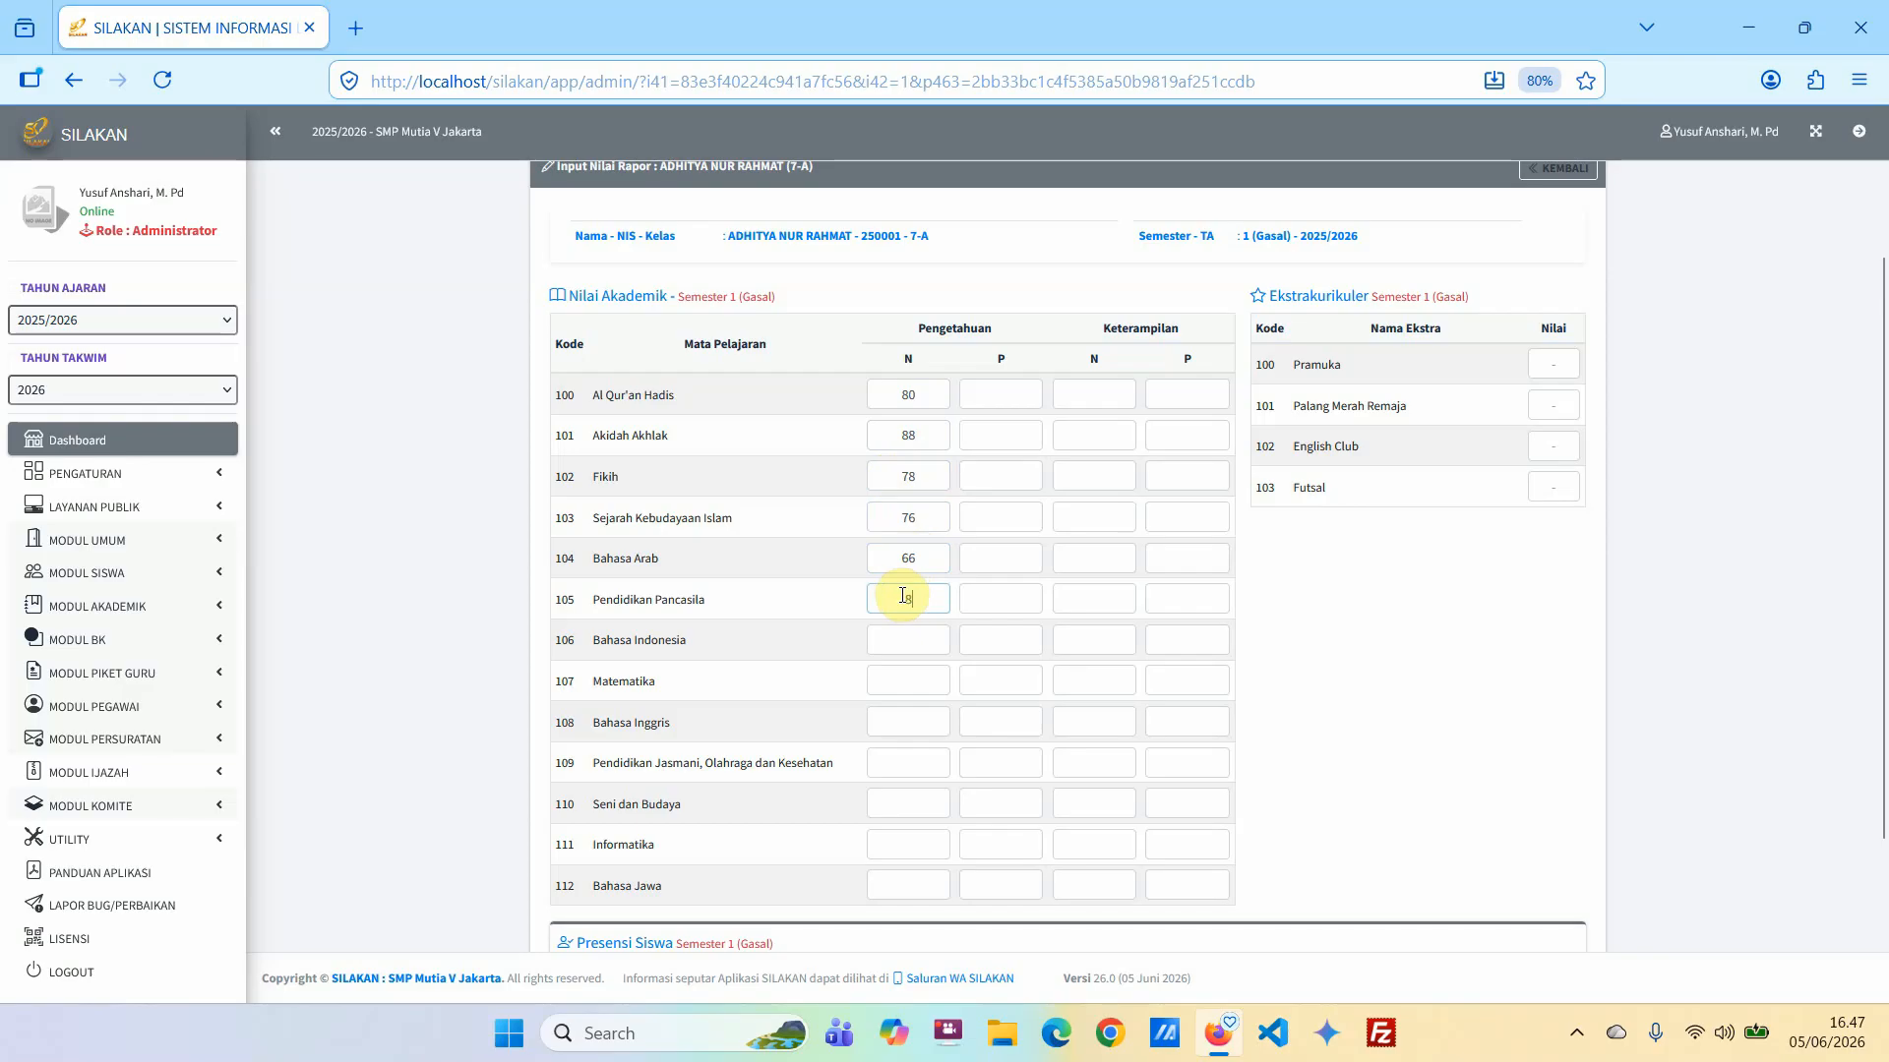
pyautogui.write('0')
pyautogui.click(900, 635)
pyautogui.write('90')
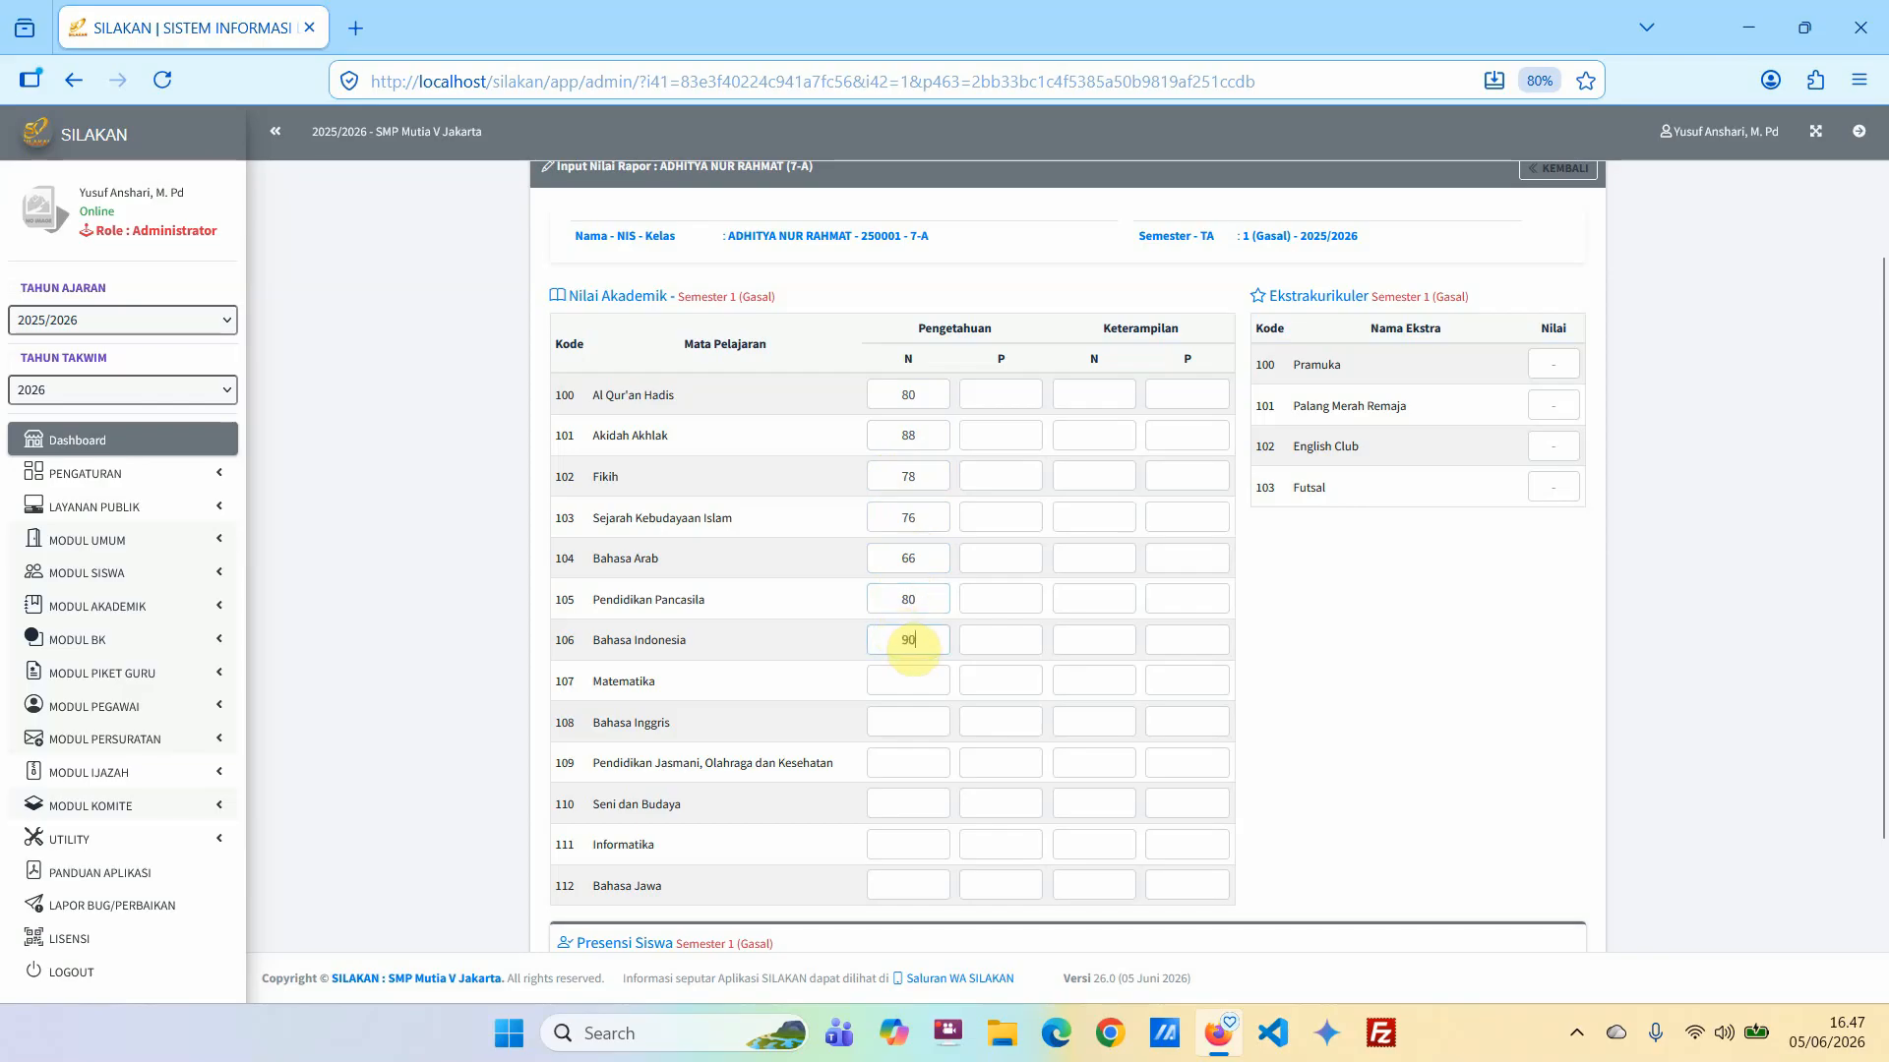
pyautogui.click(905, 678)
pyautogui.write('89')
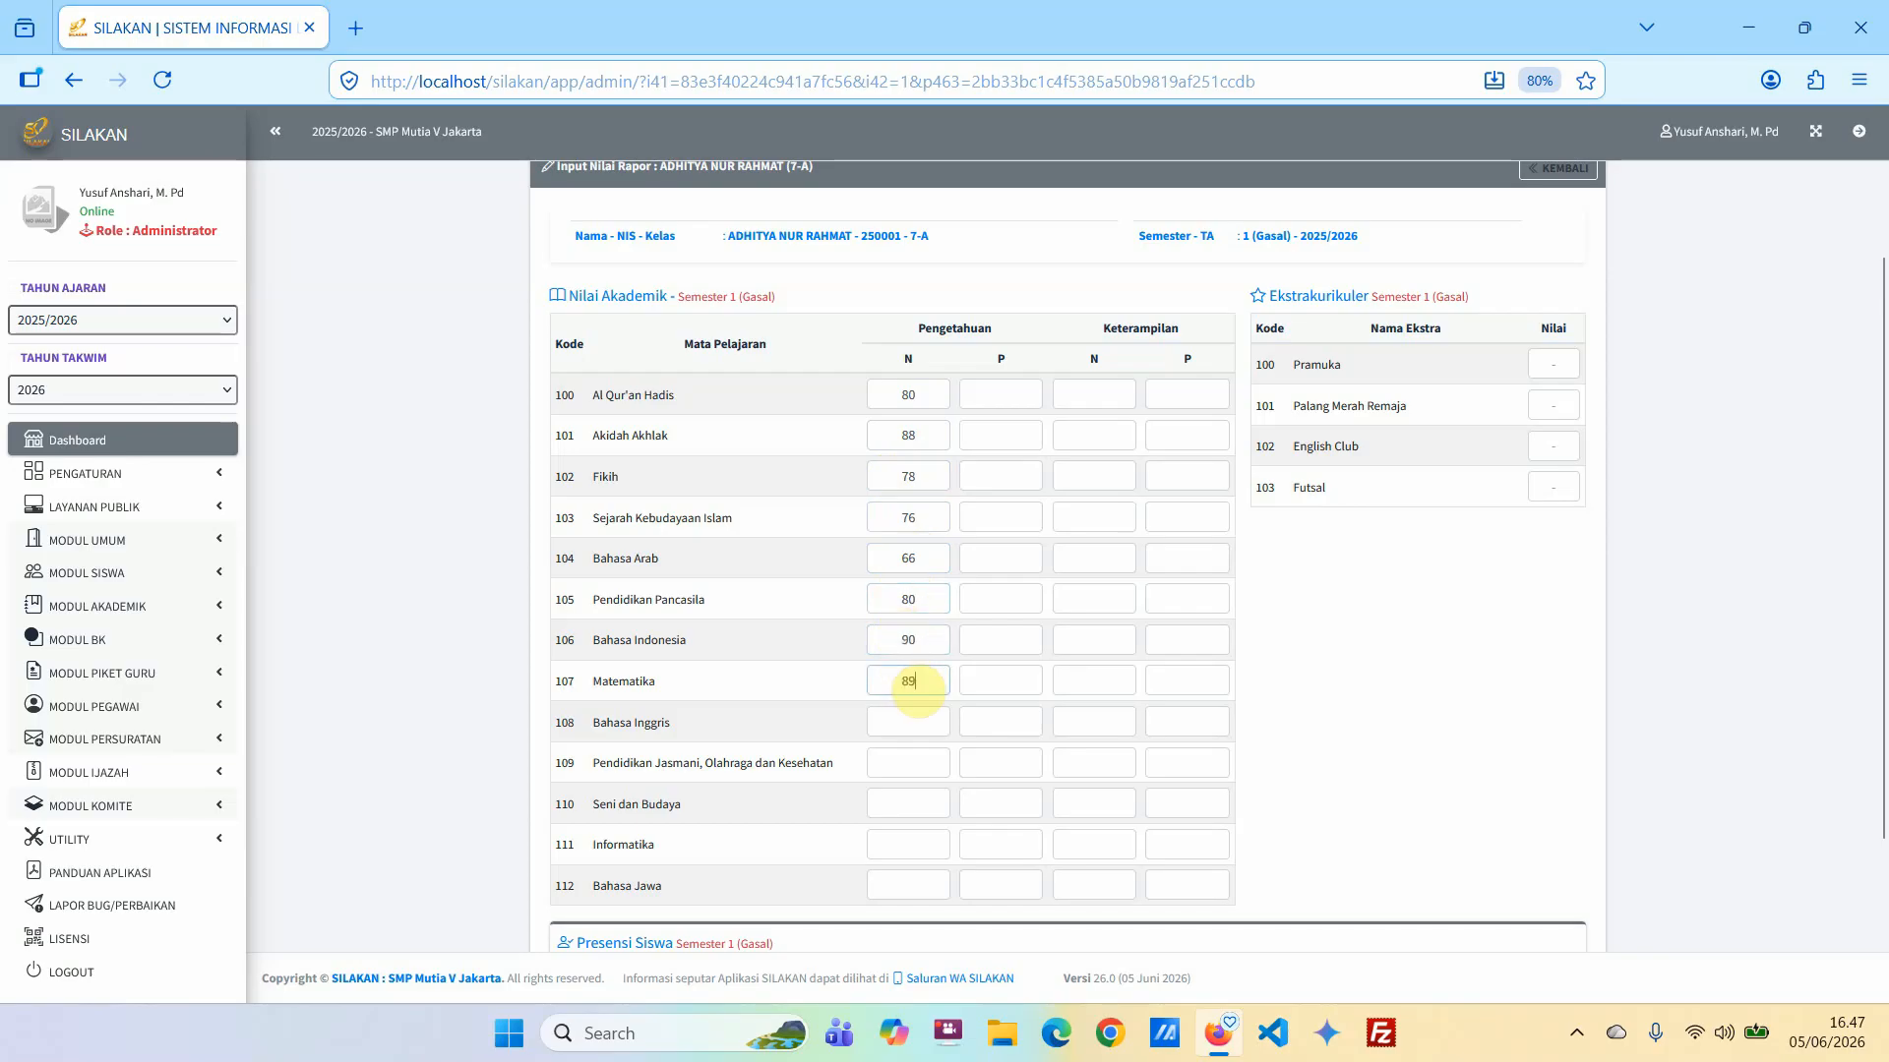
pyautogui.click(905, 716)
pyautogui.write('8')
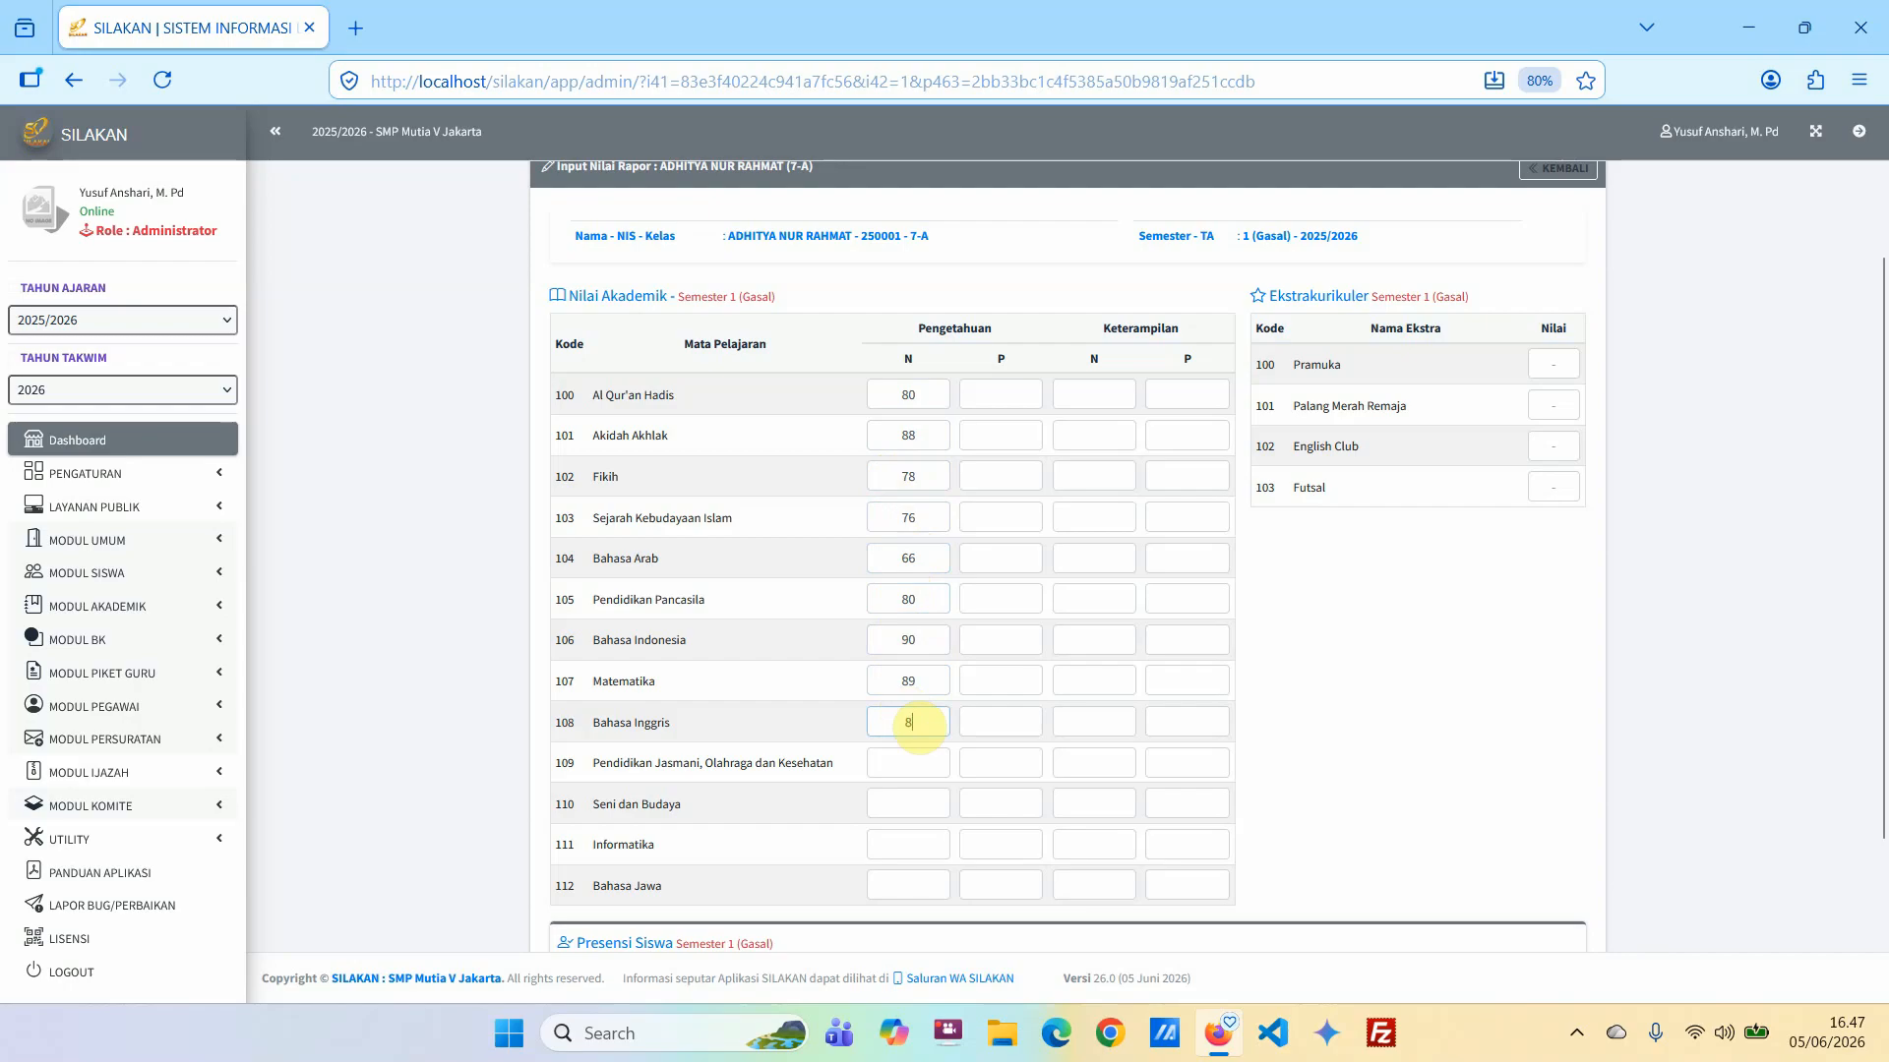
pyautogui.write('2')
# Enter the Pengetahuan N scores: Pendidikan Jasmani, Olahraga dan Kesehatan 88, Seni dan Budaya 86, Informatika 89 and Bahasa Jawa 79.
pyautogui.click(888, 763)
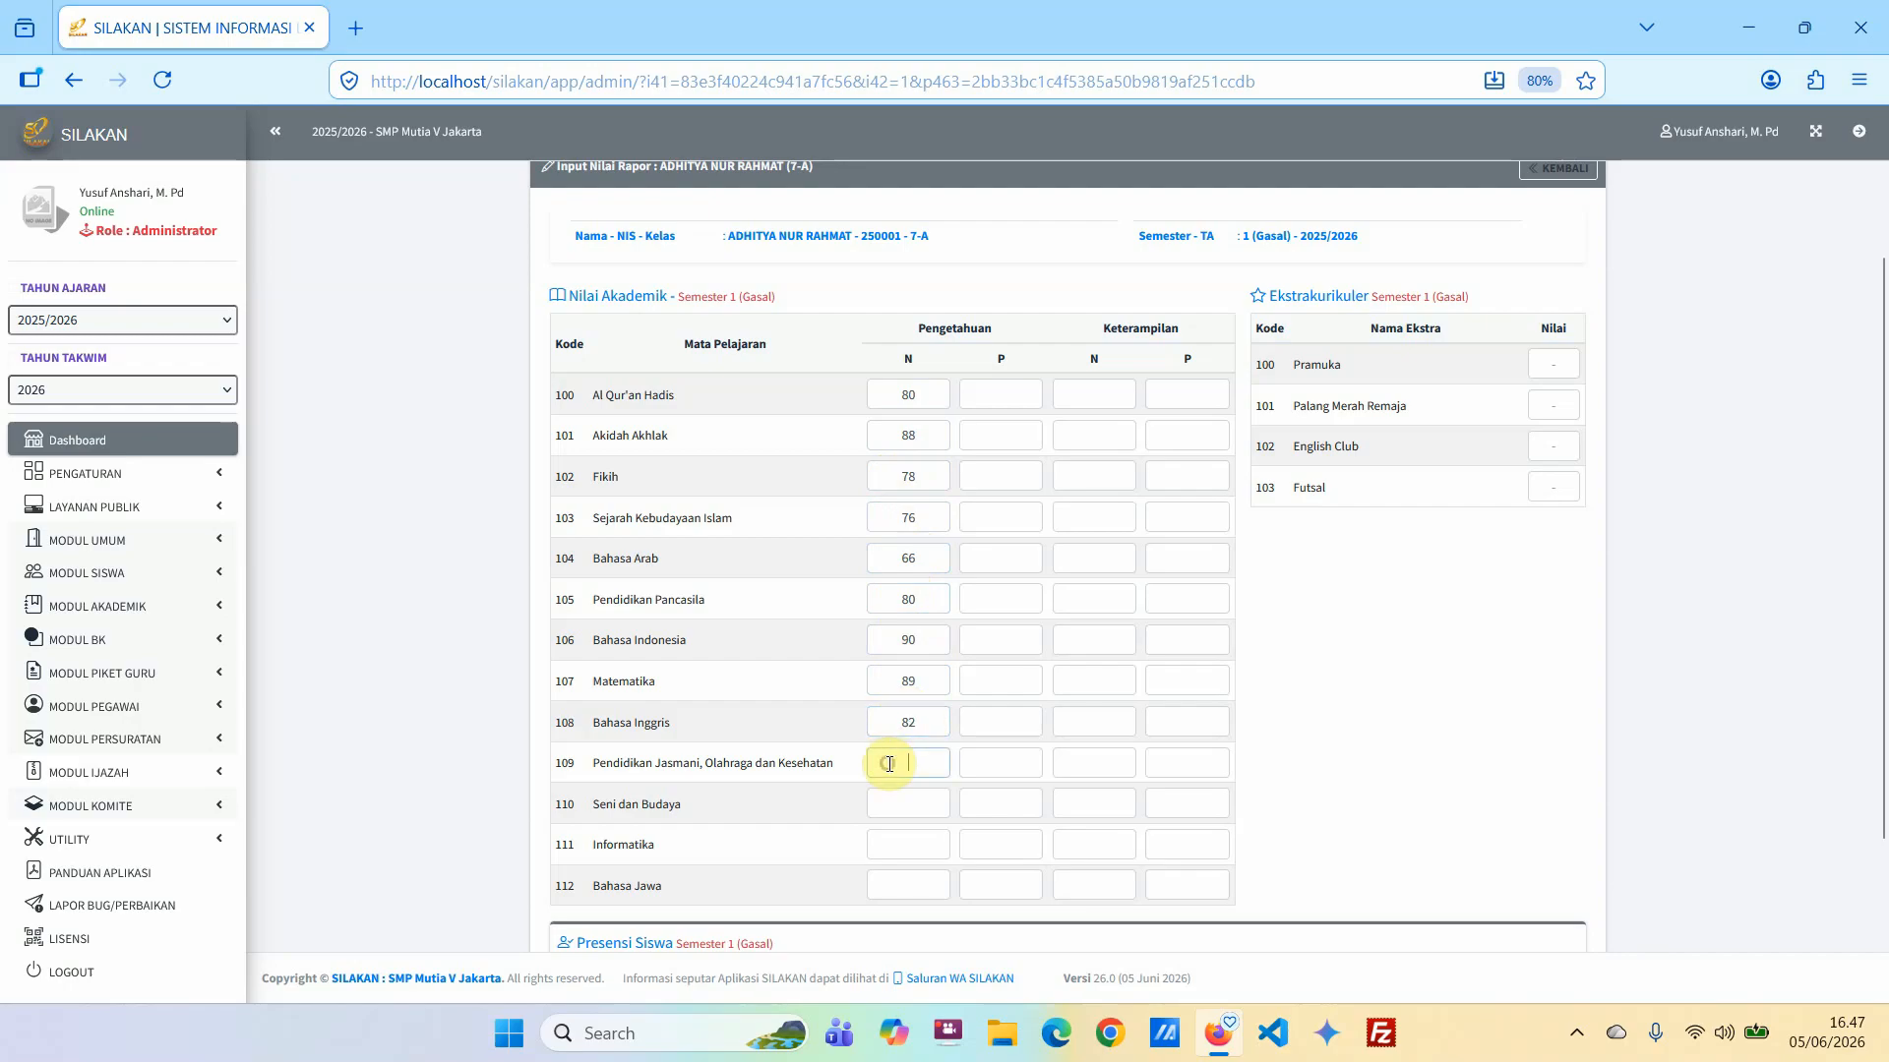
pyautogui.write('88')
pyautogui.click(895, 801)
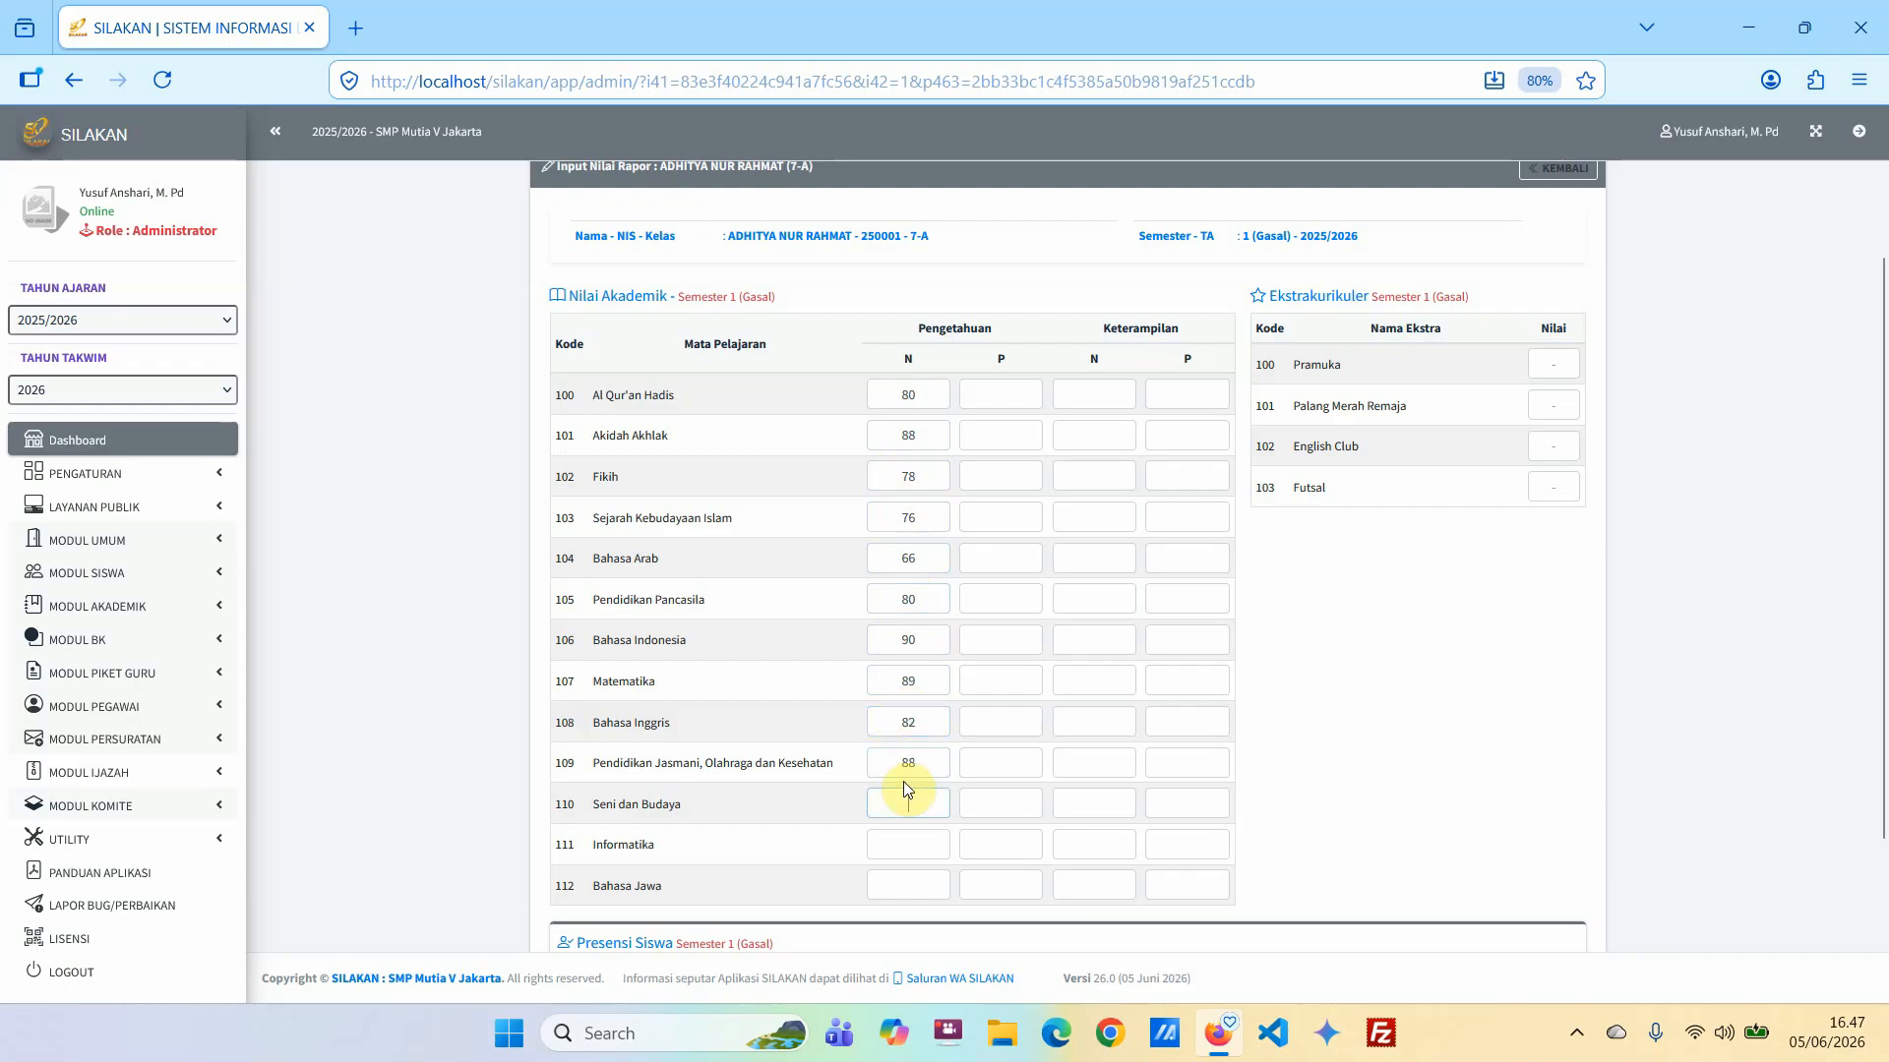
pyautogui.write('86')
pyautogui.scroll(-2, 915, 798)
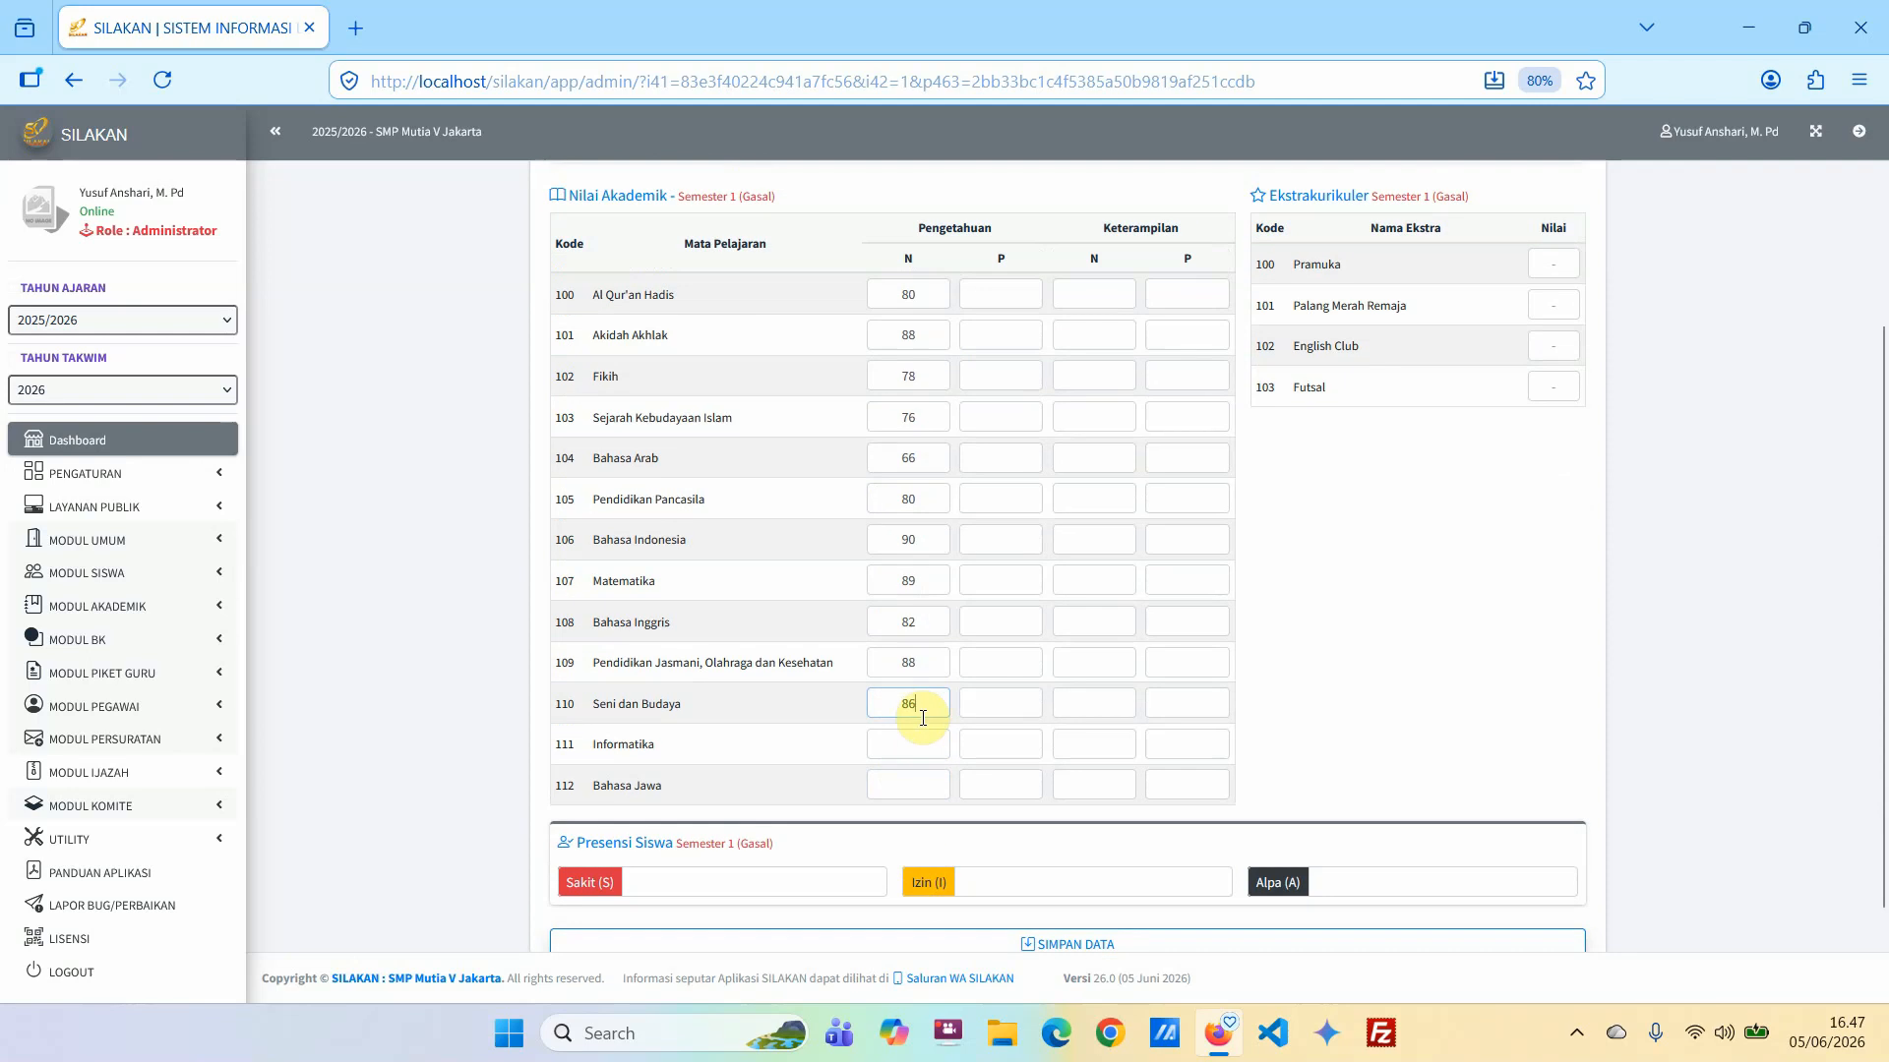
pyautogui.click(915, 743)
pyautogui.write('67')
pyautogui.moveTo(906, 749); pyautogui.dragTo(869, 741)
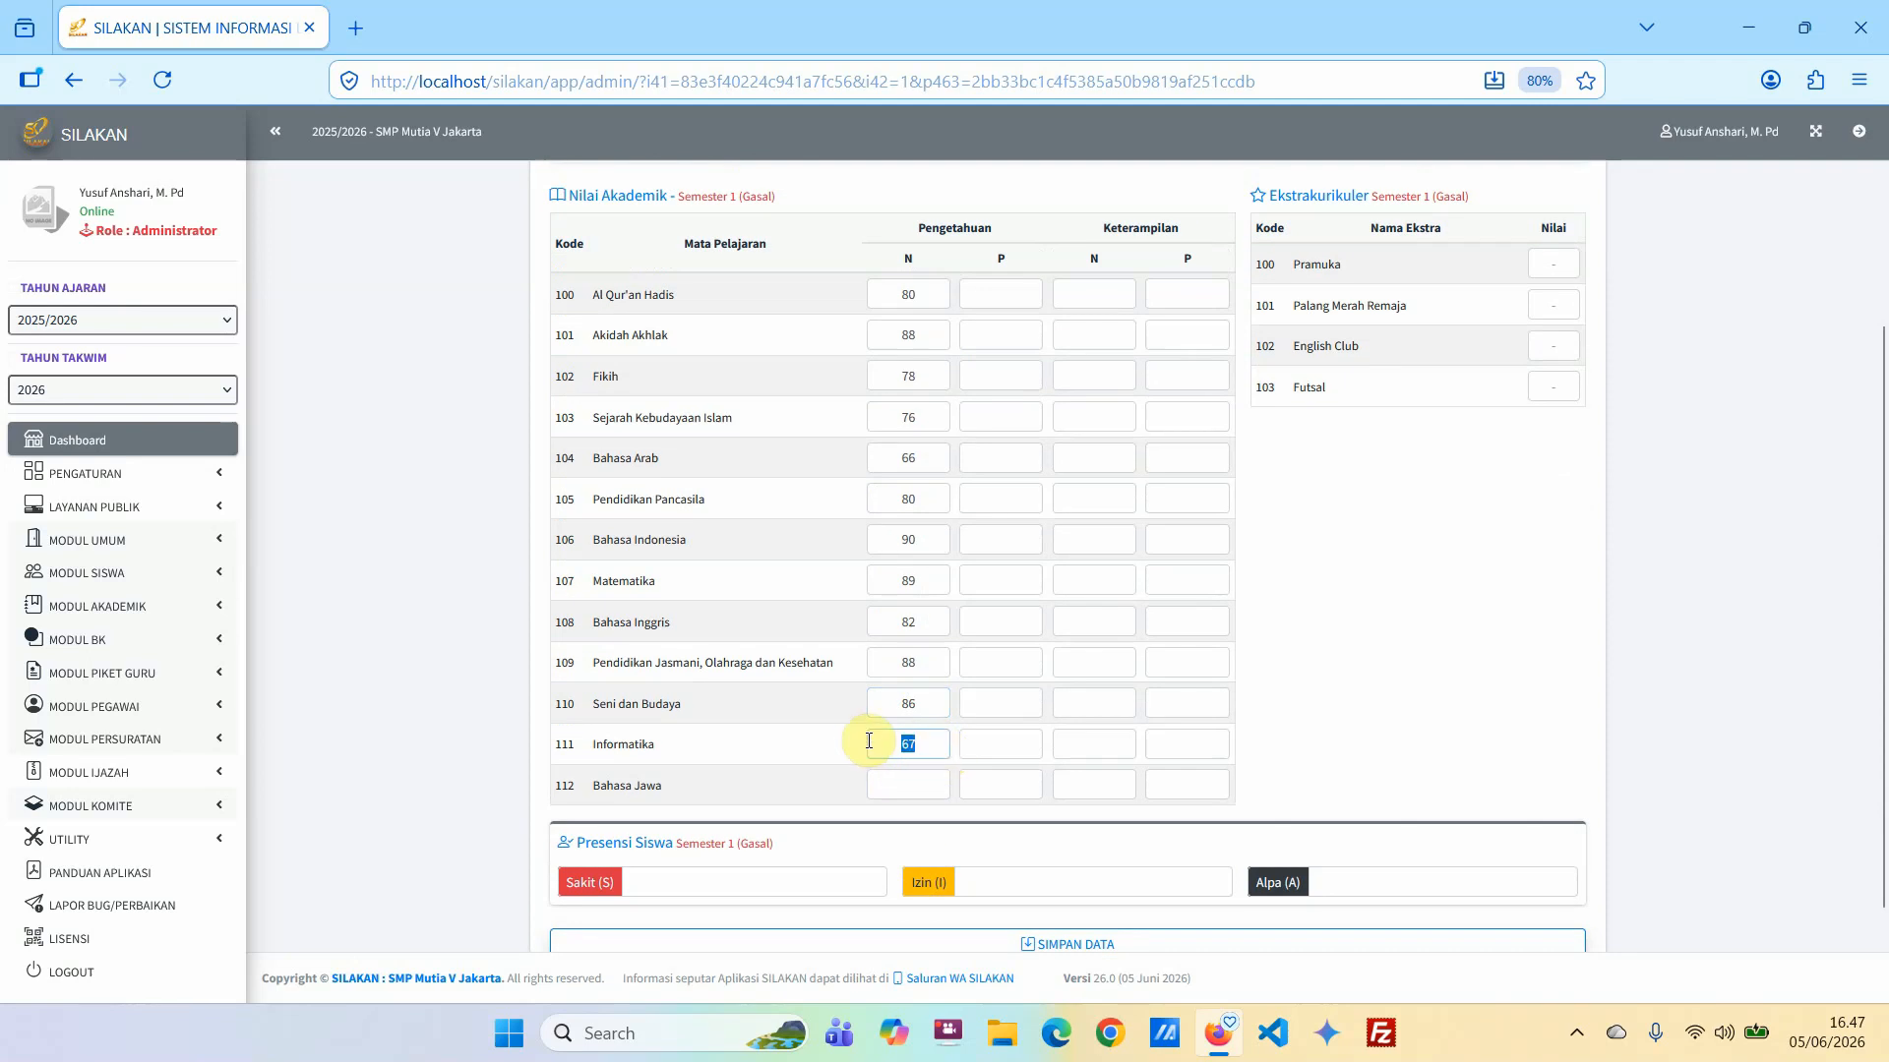
pyautogui.write('89')
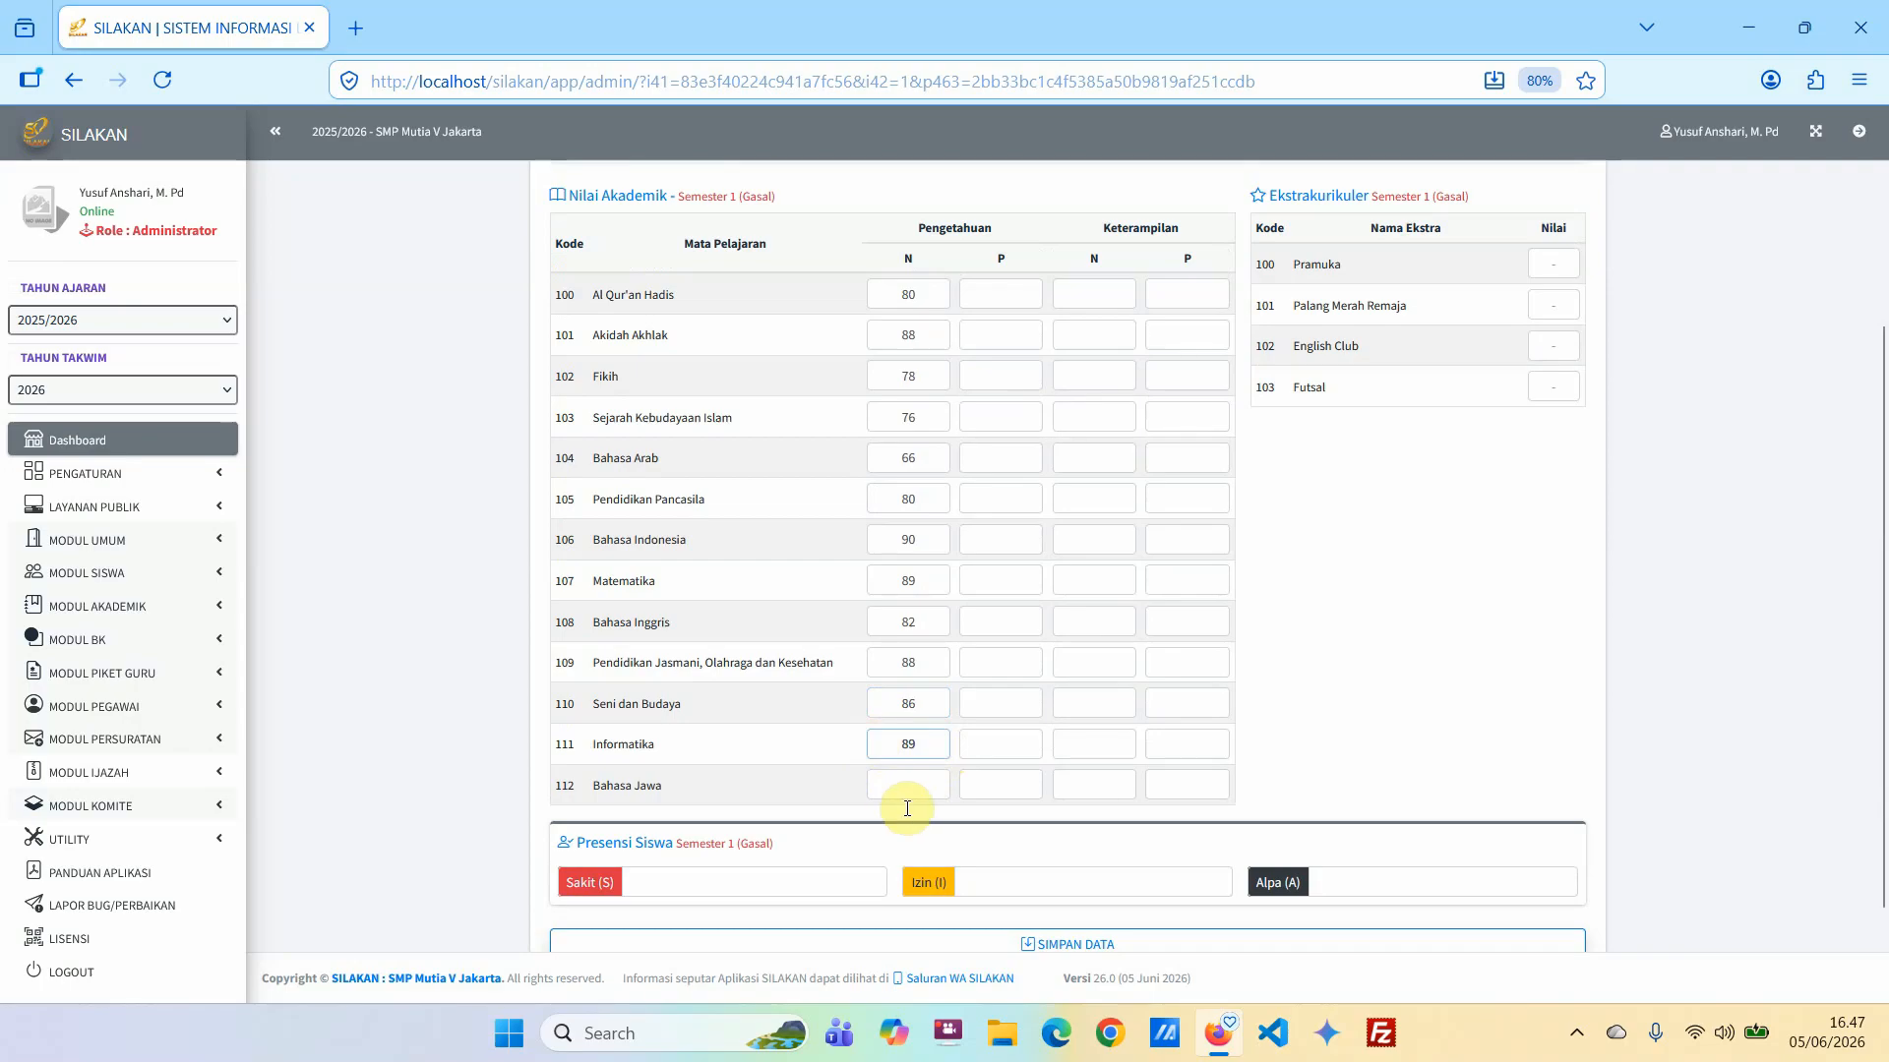
pyautogui.click(892, 784)
pyautogui.write('7')
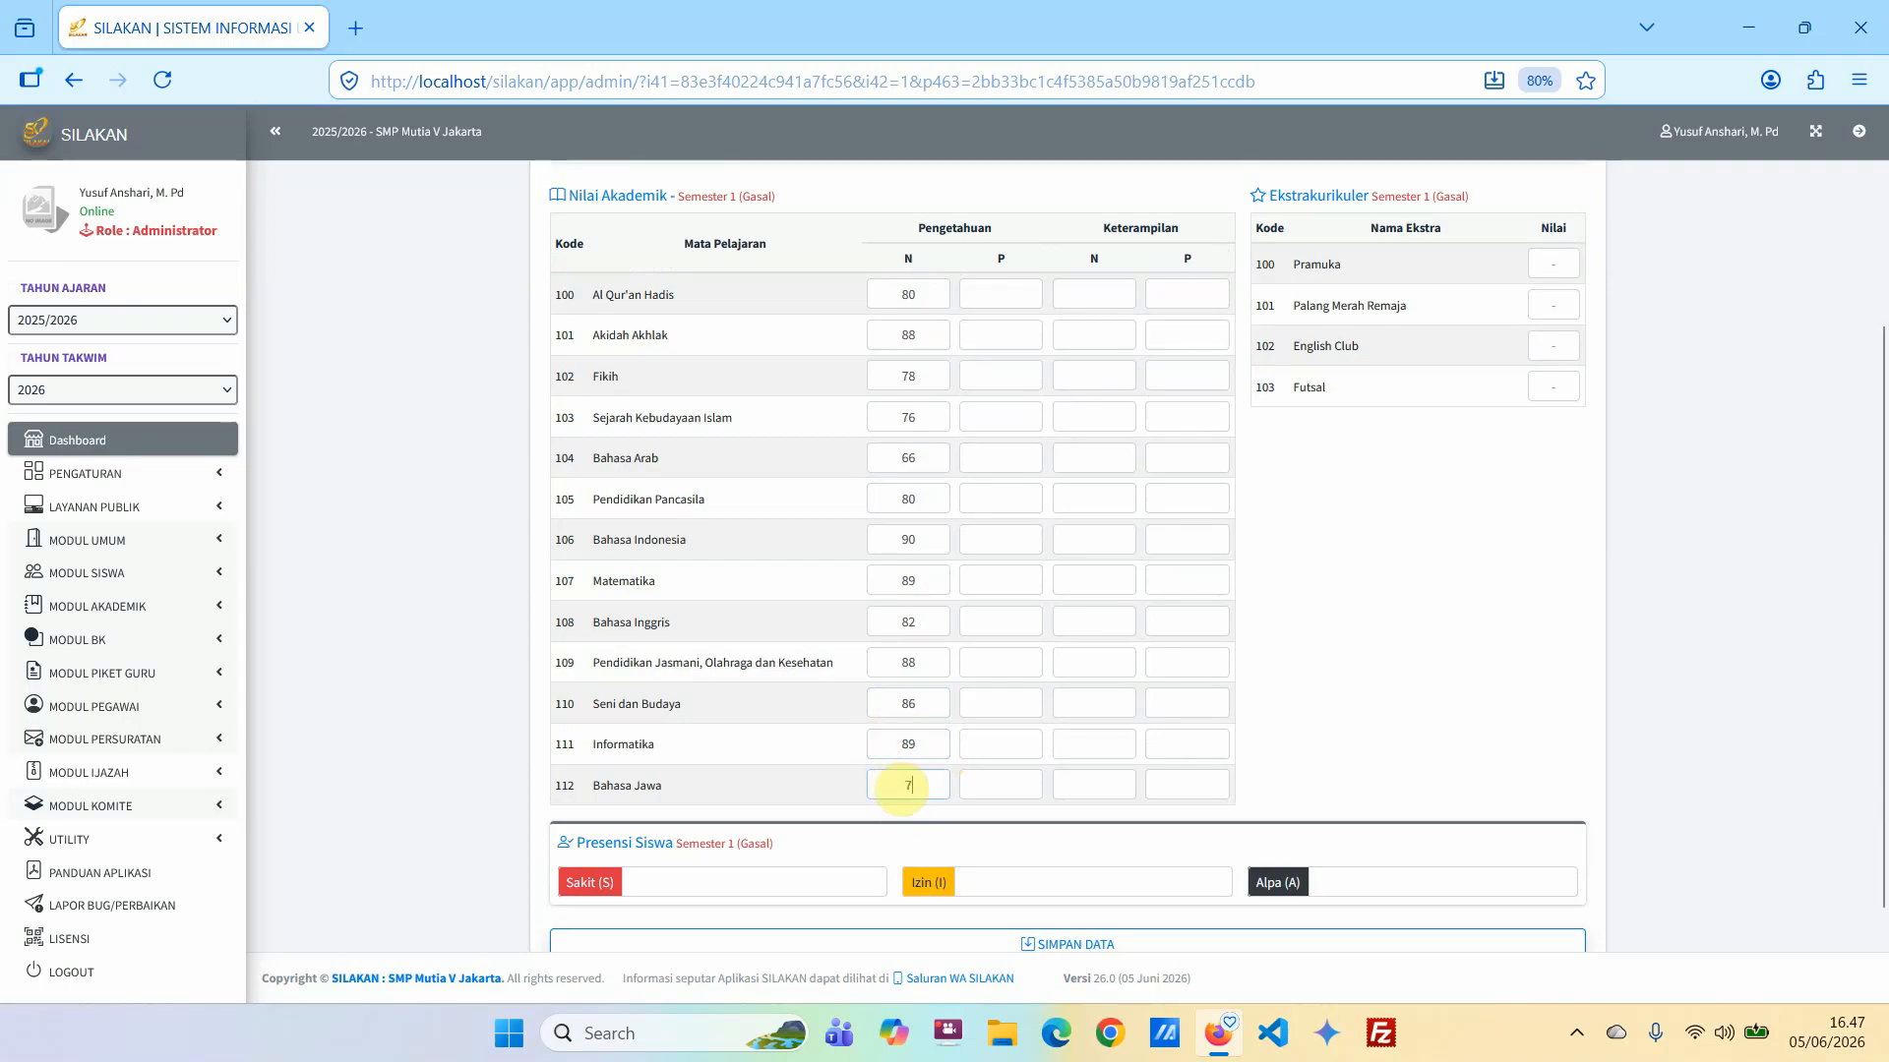
pyautogui.write('9')
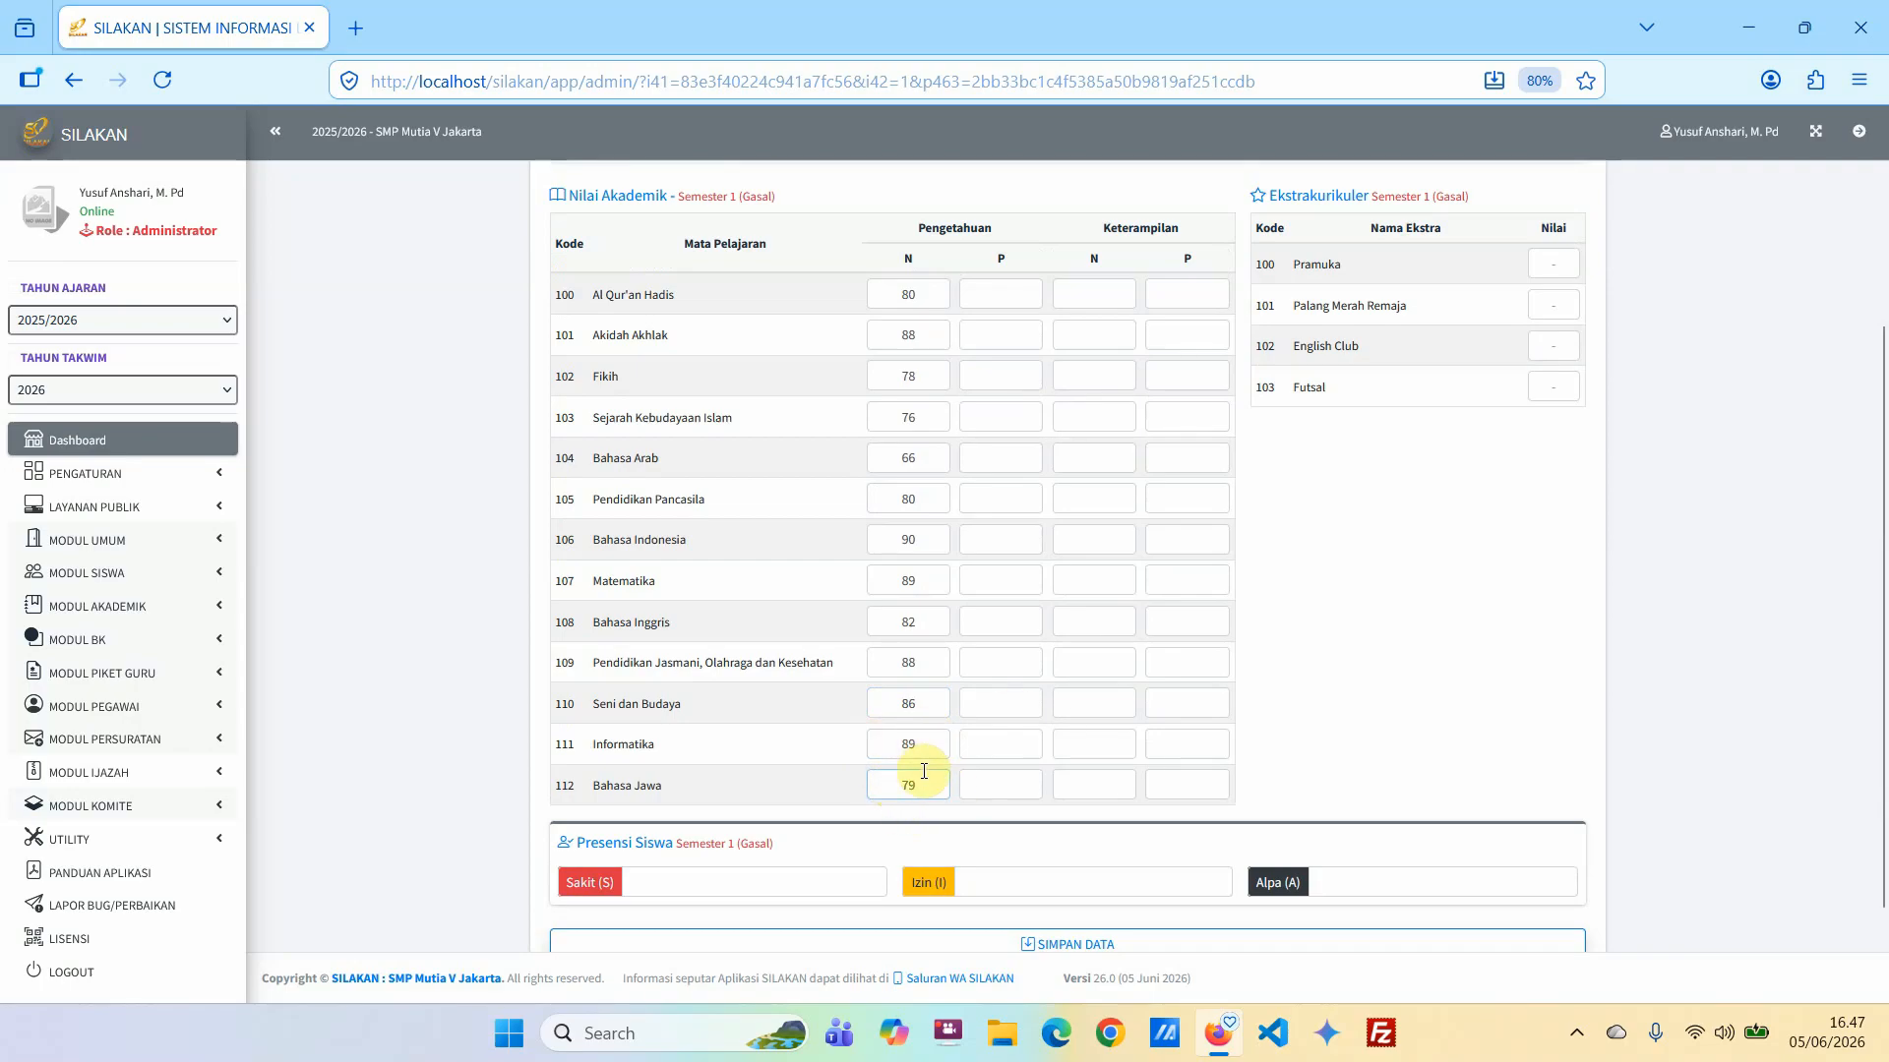
pyautogui.scroll(2, 894, 371)
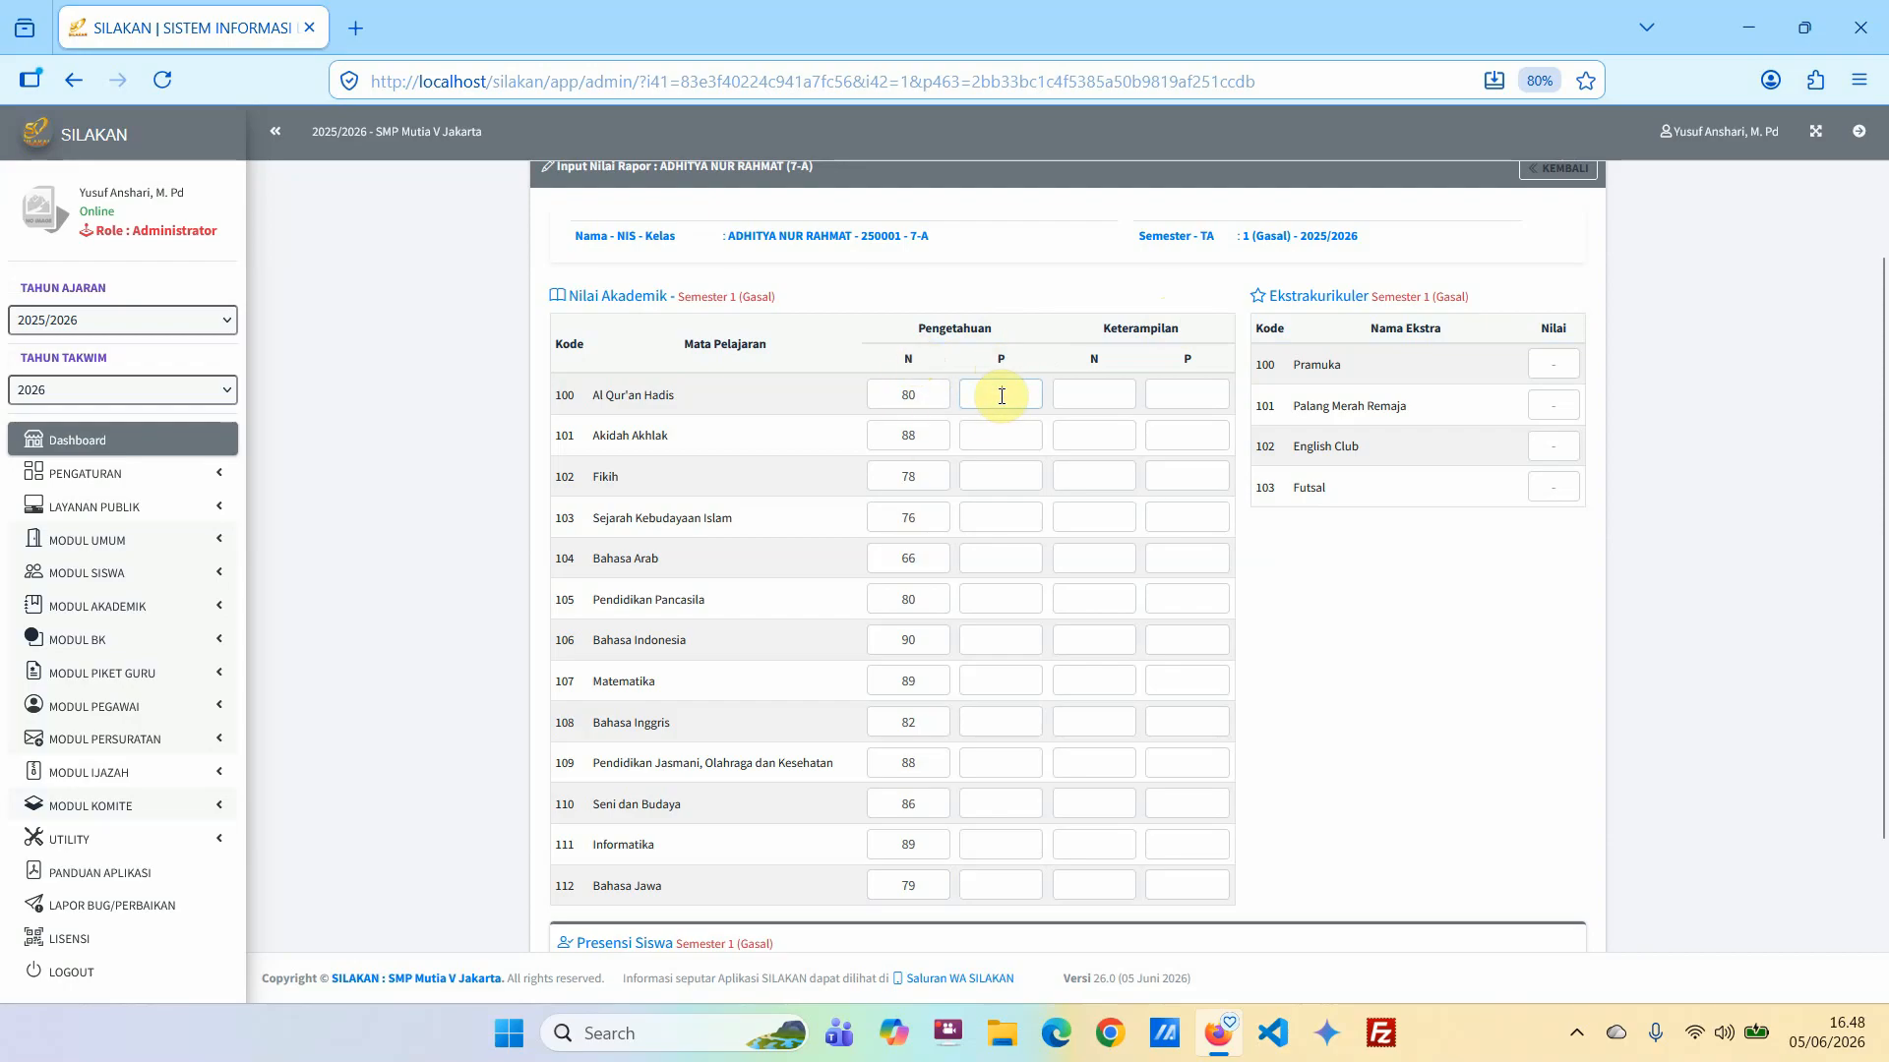
pyautogui.write('A')
pyautogui.doubleClick(1013, 395)
pyautogui.press('BackSpace')
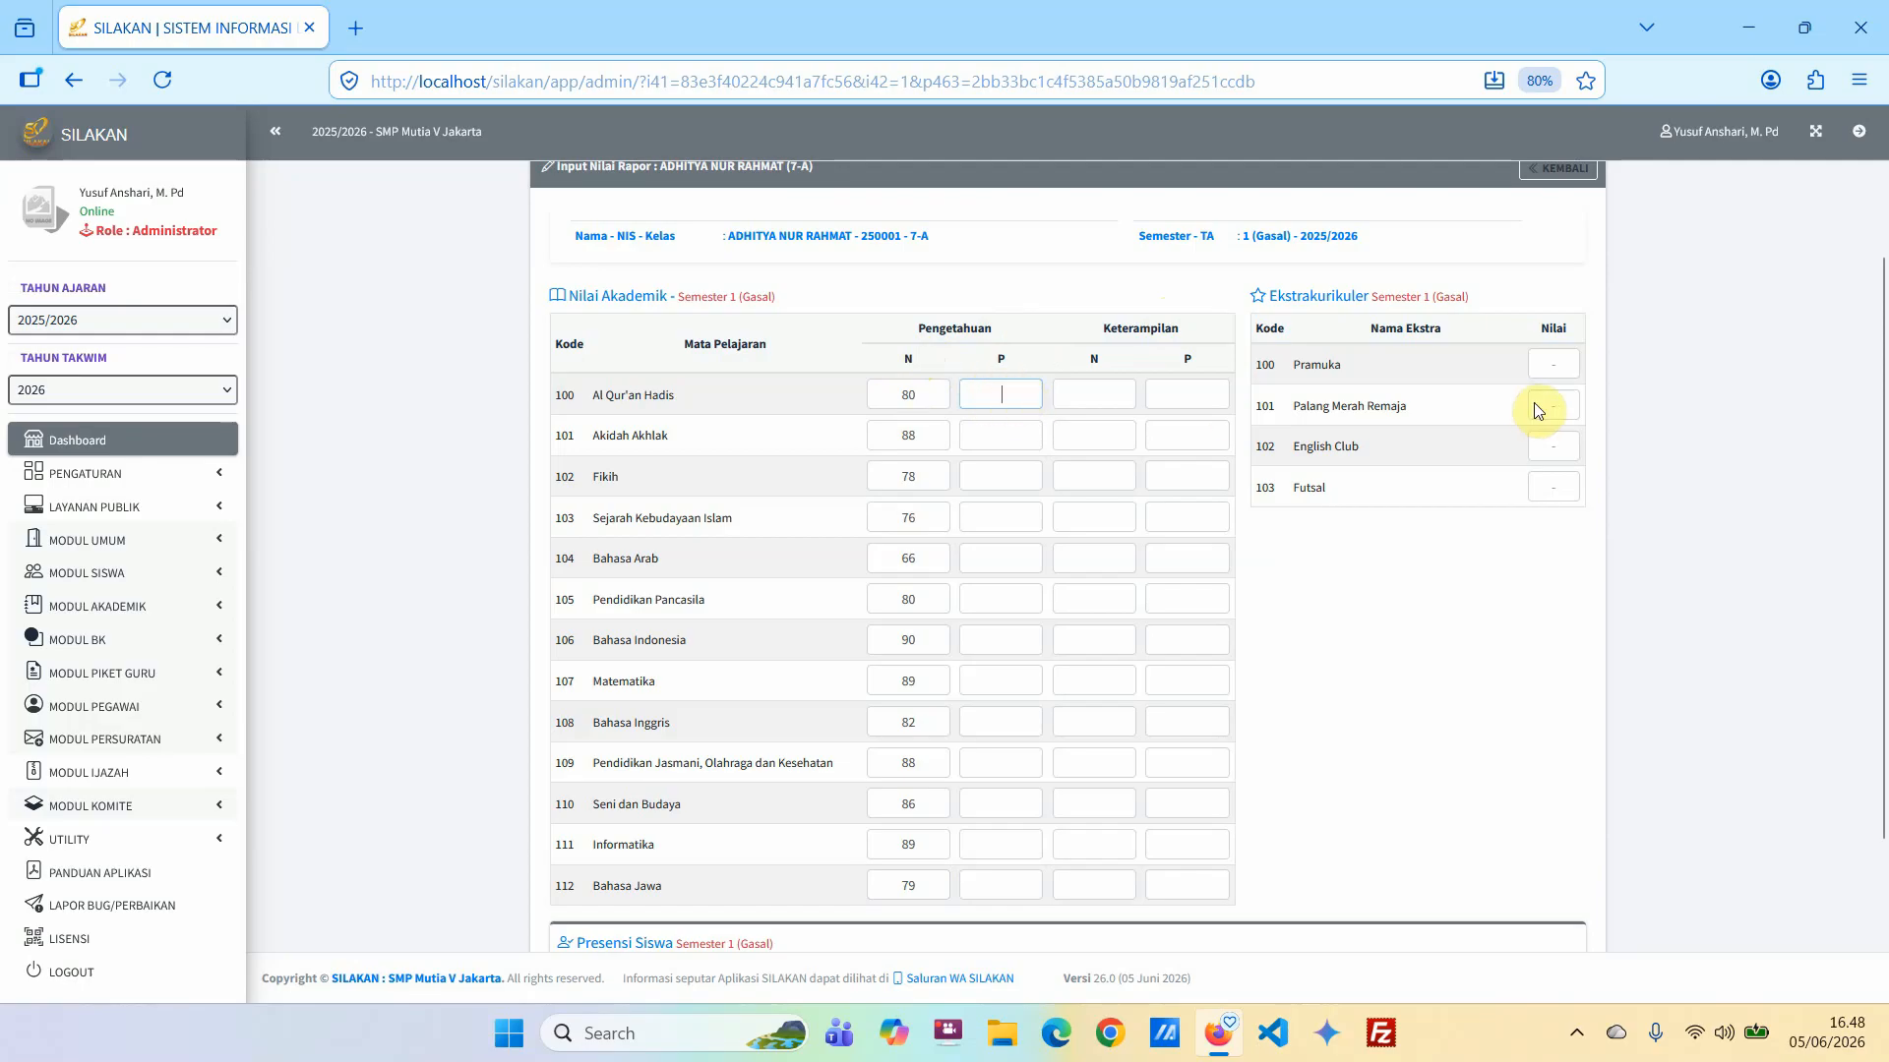
# Enter the student's extracurricular grades: Pramuka 4, English Club 3 and Futsal 3.
pyautogui.click(1549, 365)
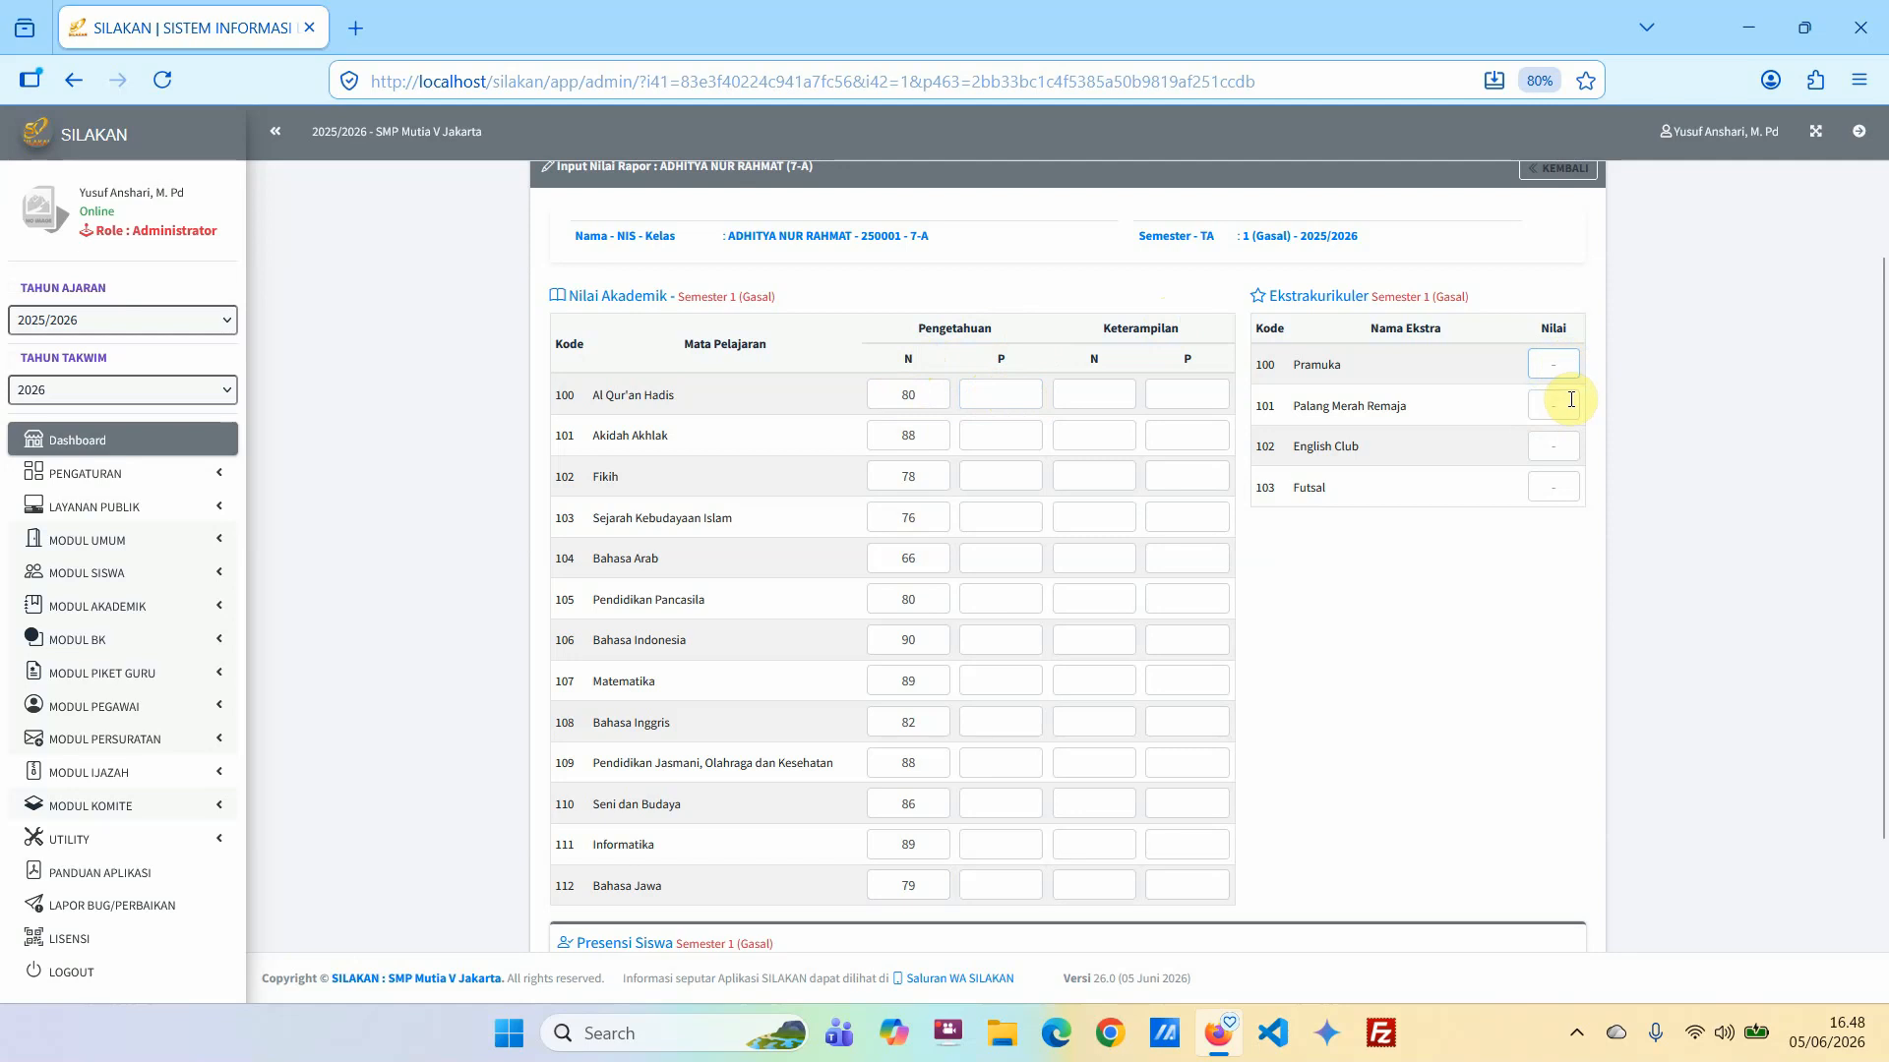
pyautogui.write('4')
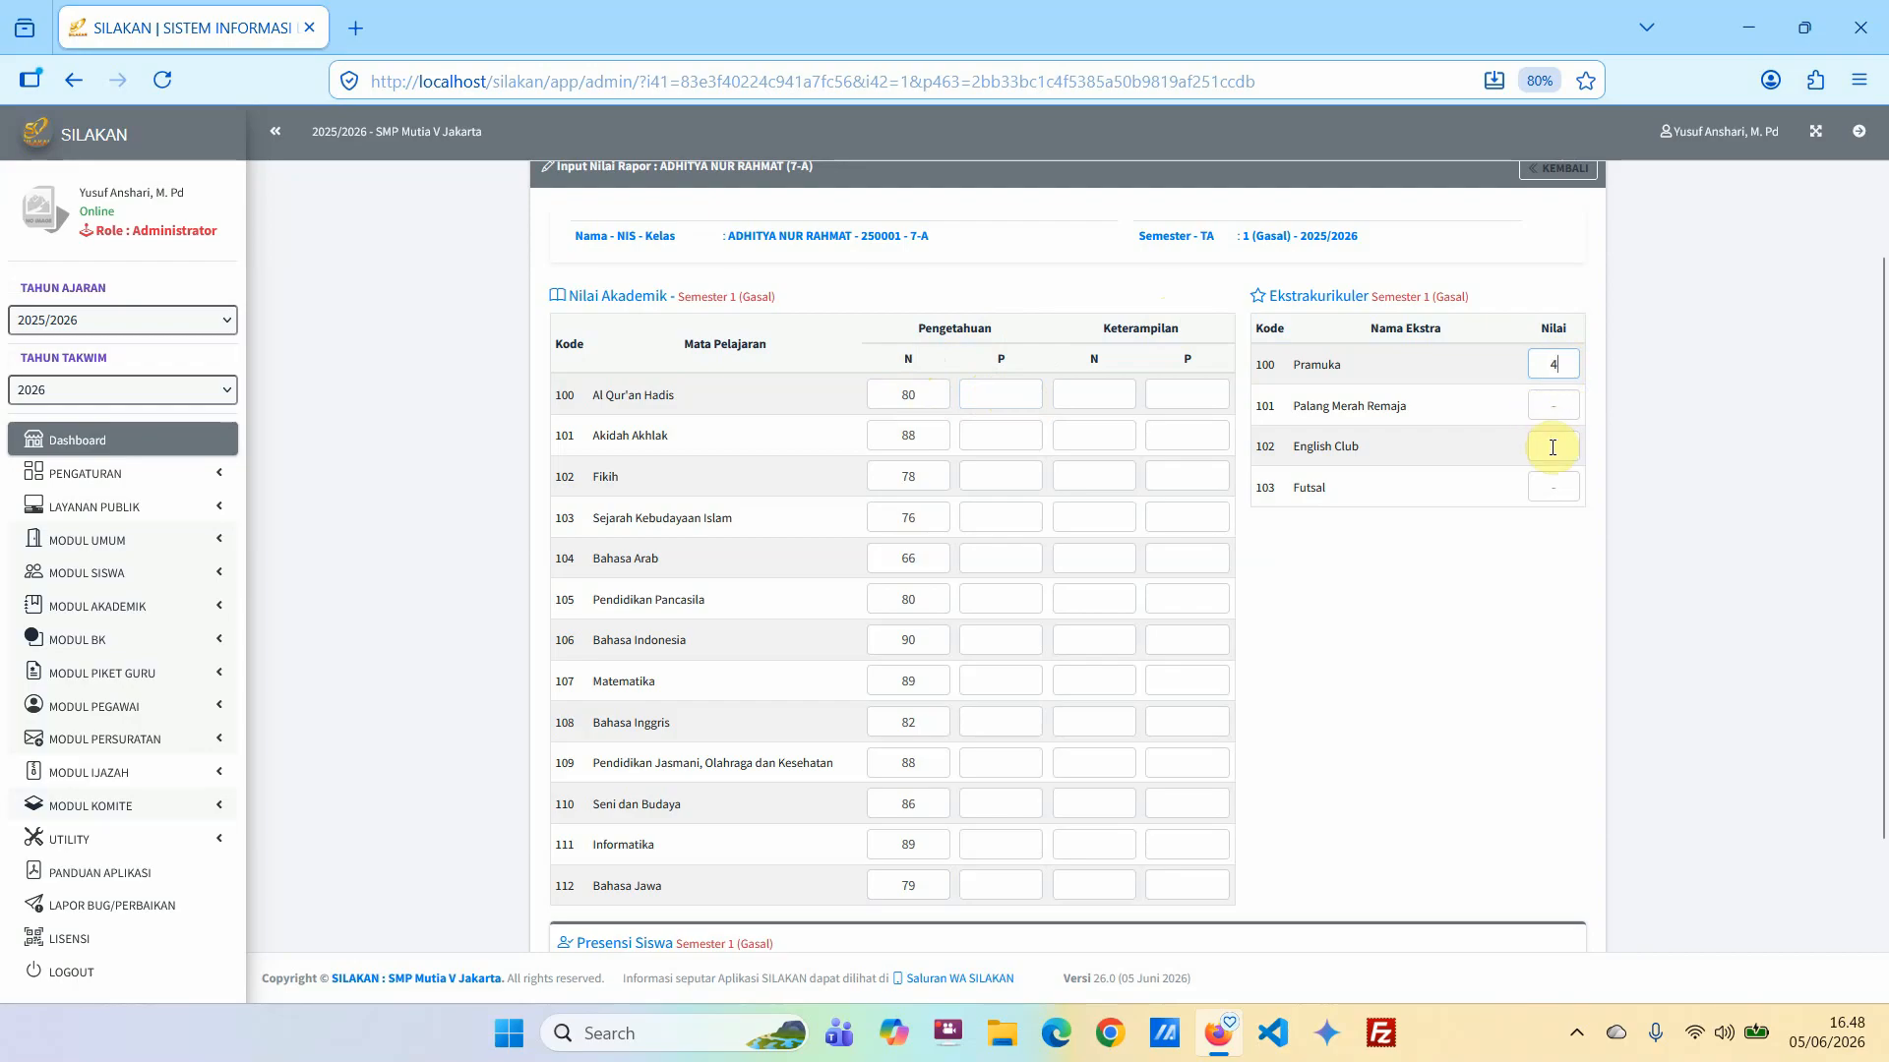
pyautogui.click(1550, 447)
pyautogui.write('3')
pyautogui.click(1555, 489)
pyautogui.write('3')
# Enter the student's semester 1 attendance: Sakit 2, Izin 1 and Alpa 0.
pyautogui.scroll(-2, 1495, 619)
pyautogui.scroll(-1, 1496, 620)
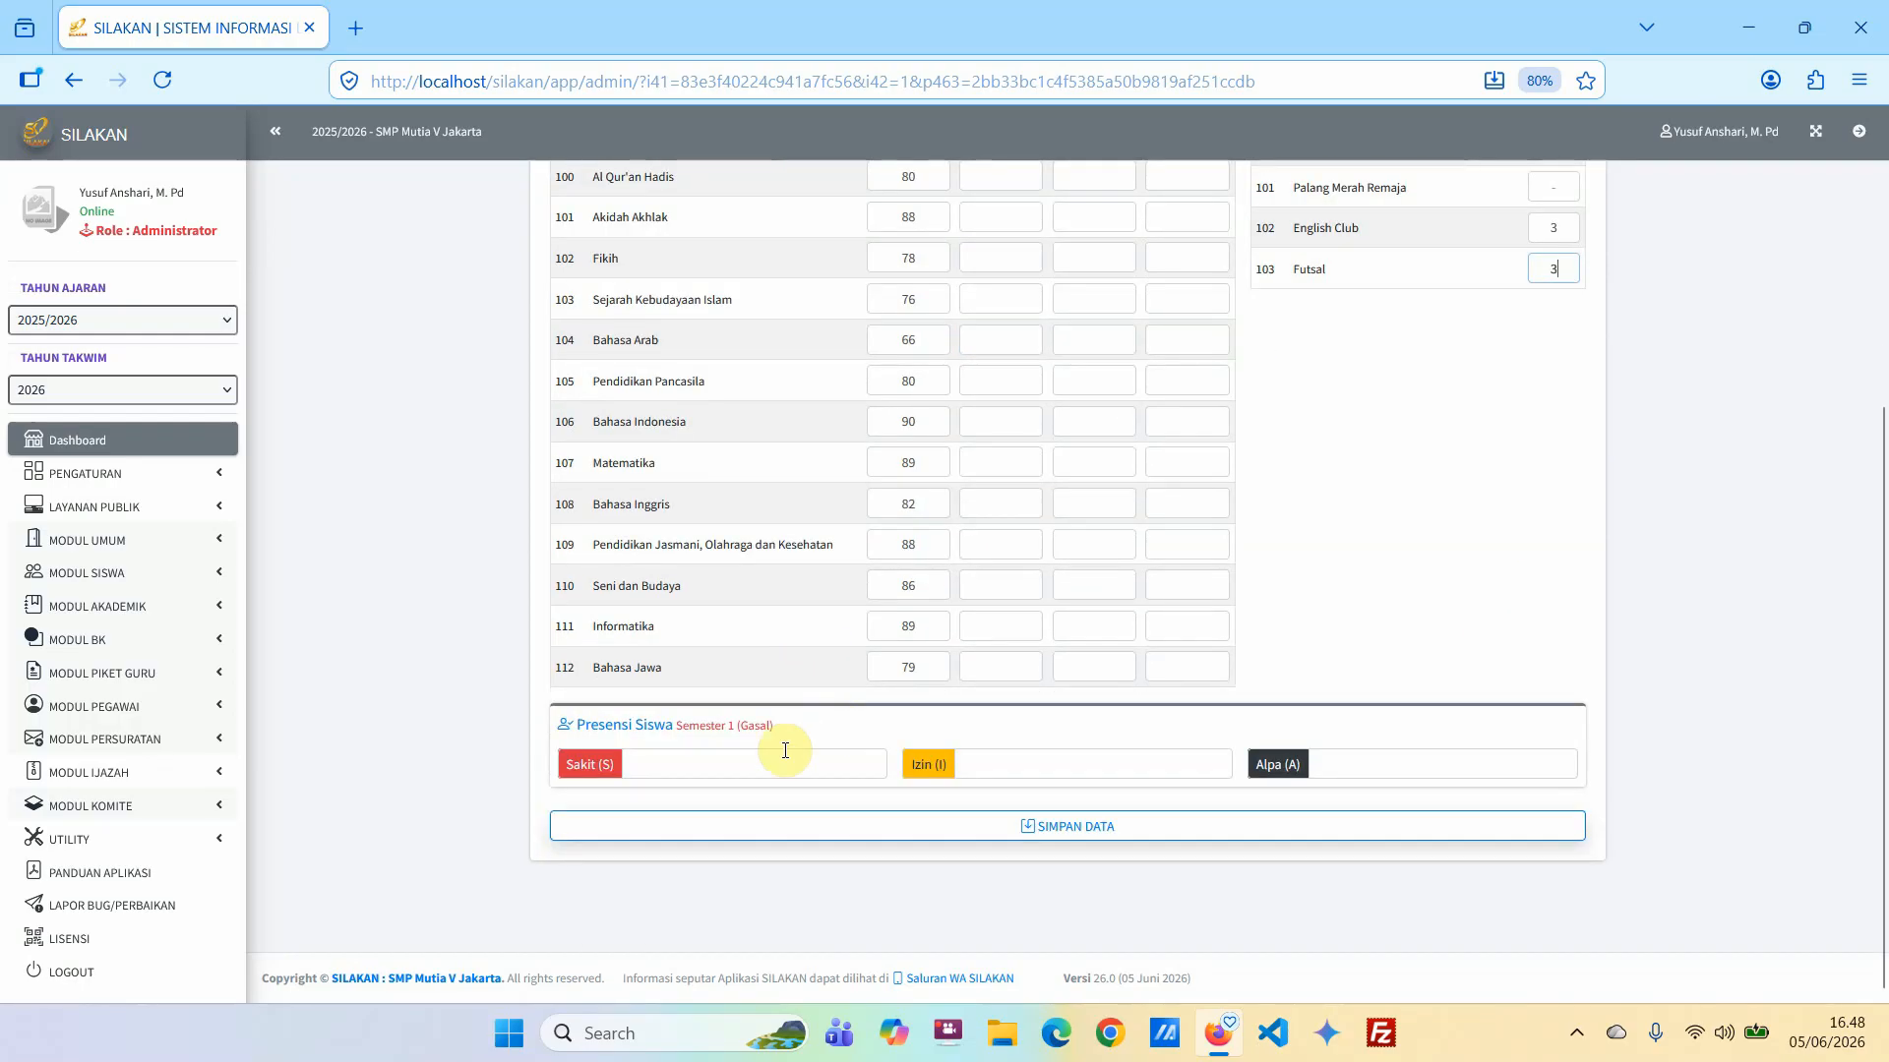
pyautogui.click(718, 766)
pyautogui.scroll(3, 728, 669)
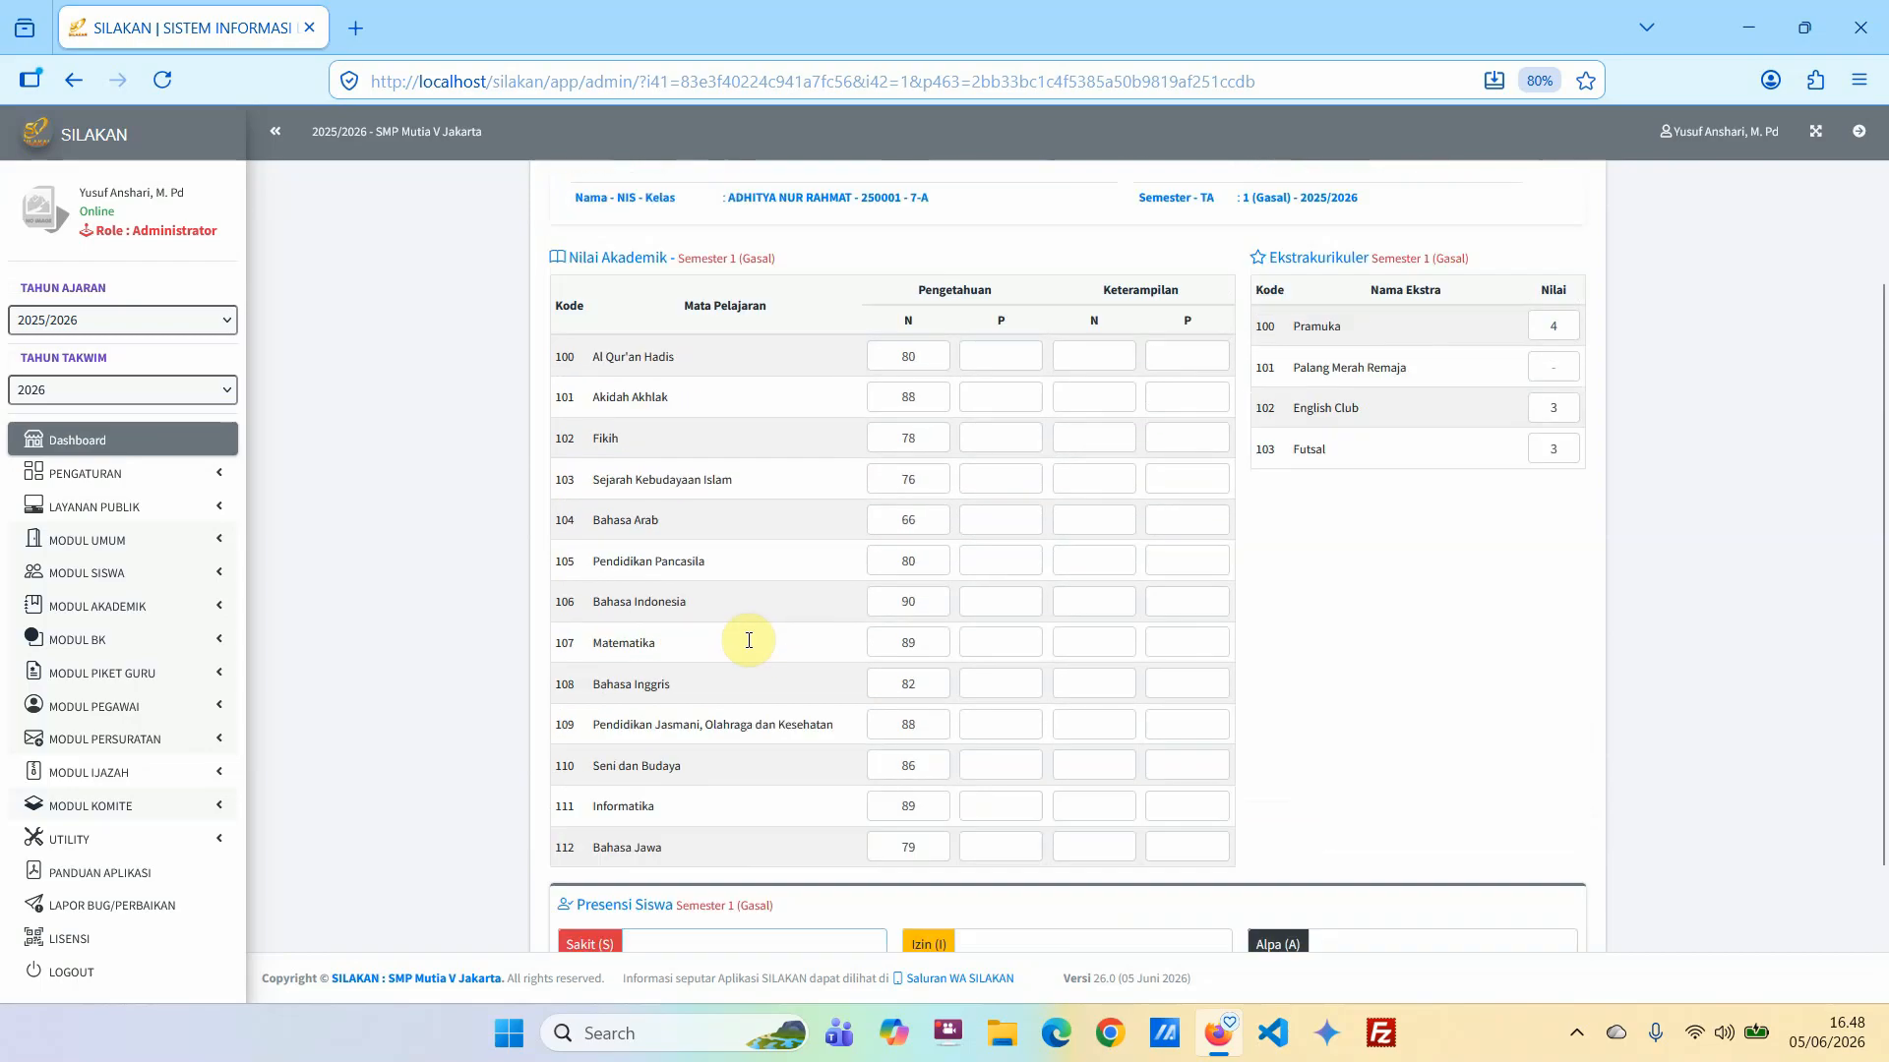
pyautogui.scroll(-3, 777, 718)
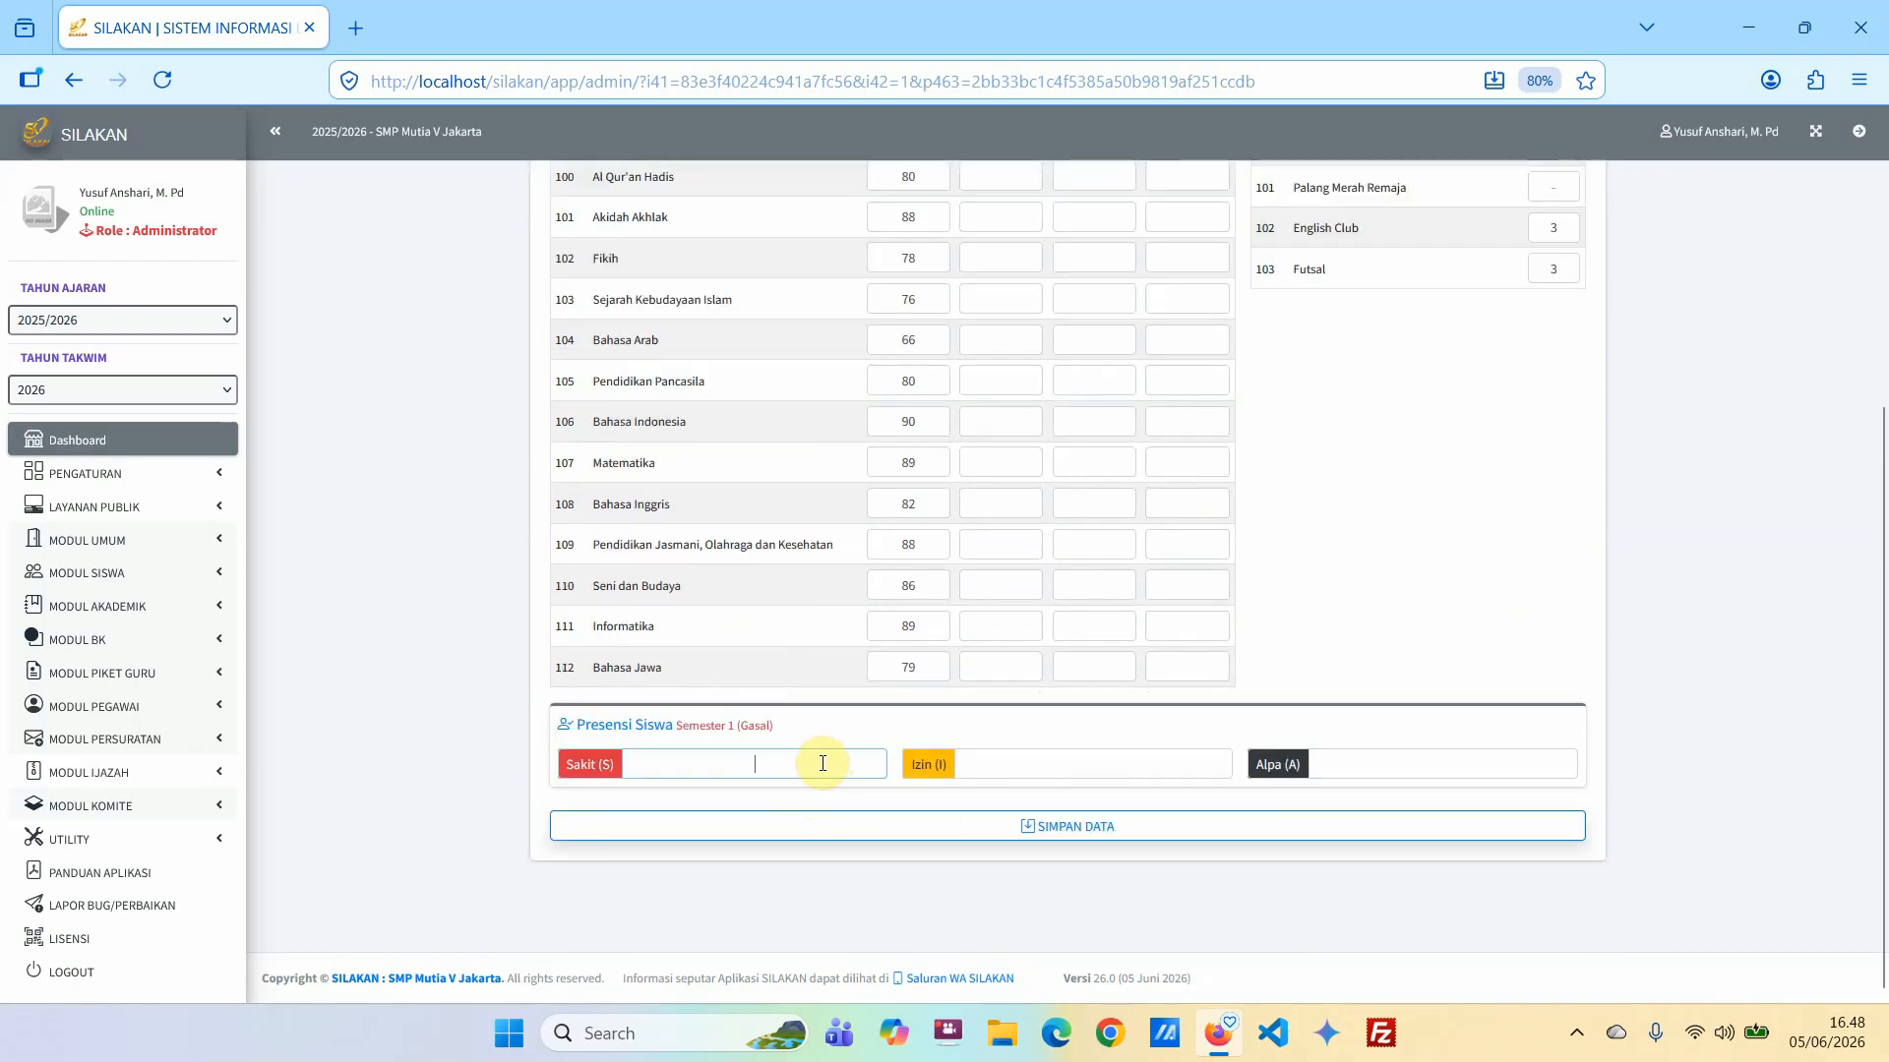
pyautogui.write('2')
pyautogui.click(1022, 767)
pyautogui.write('1')
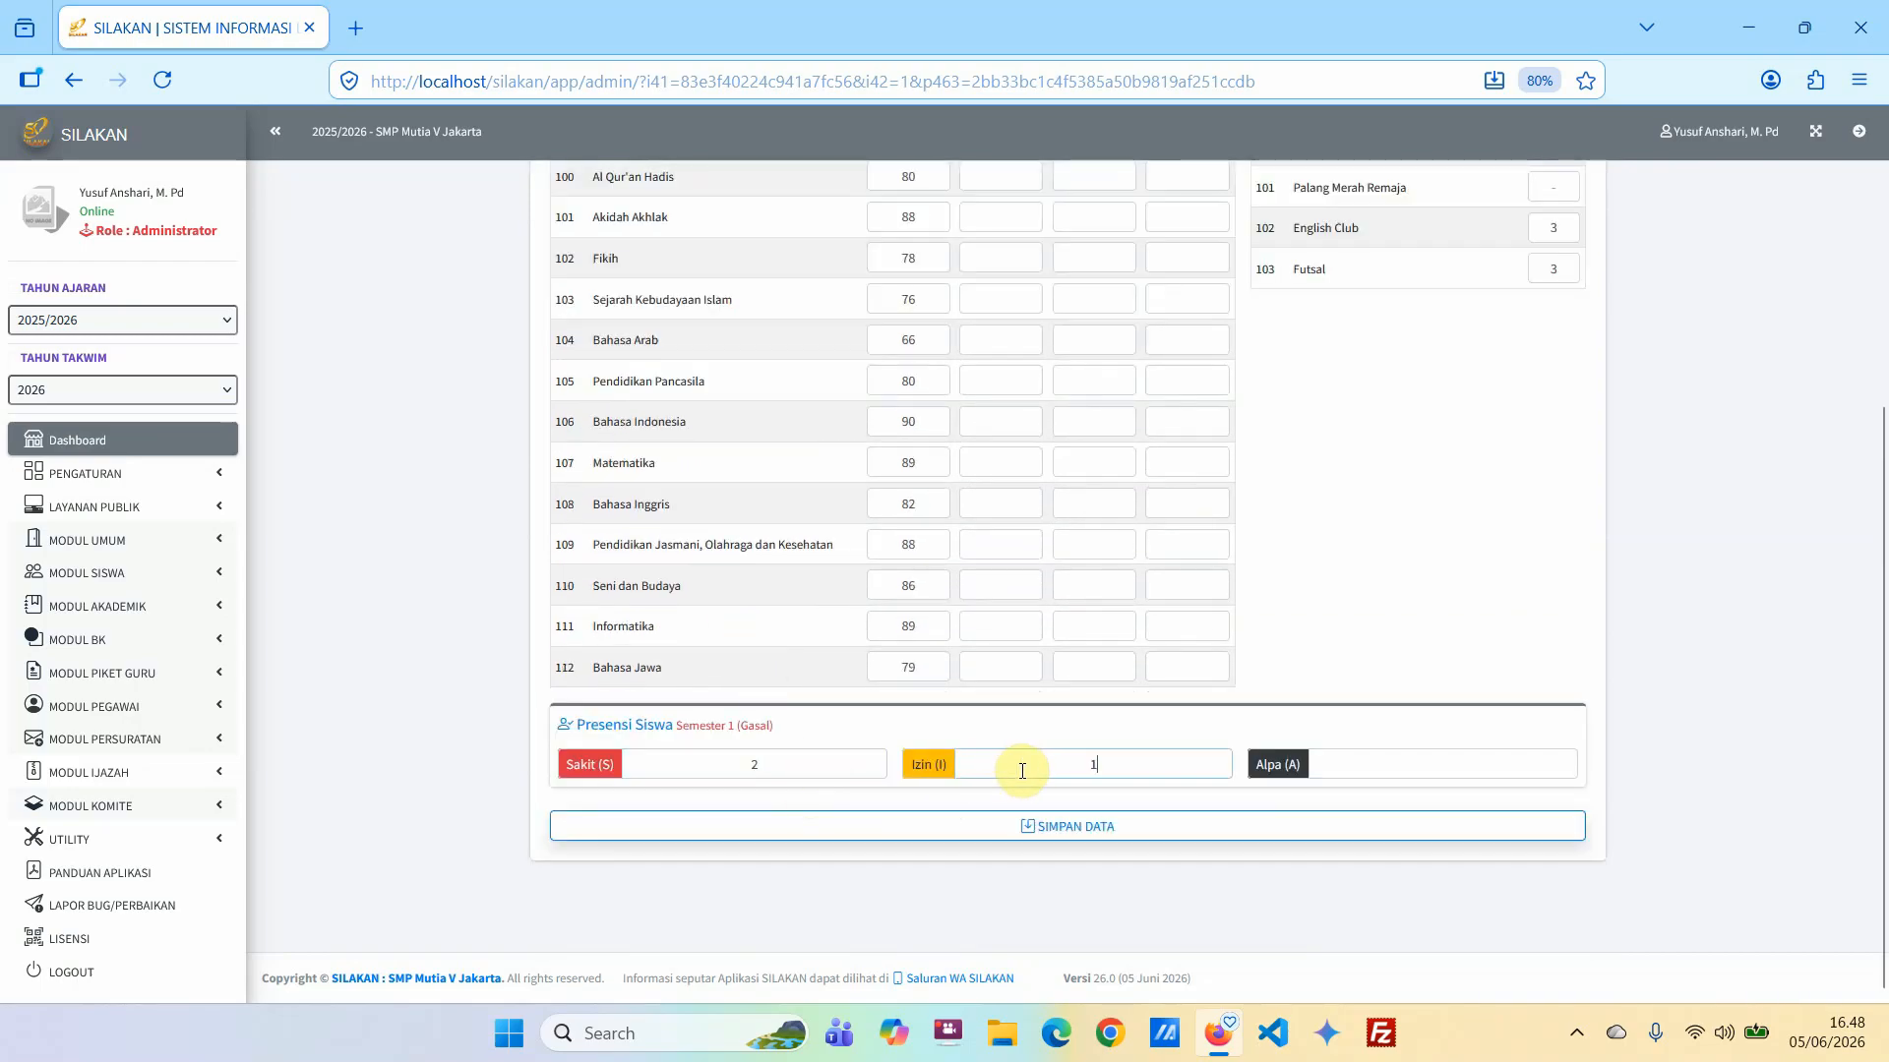
pyautogui.click(1390, 758)
pyautogui.write('0')
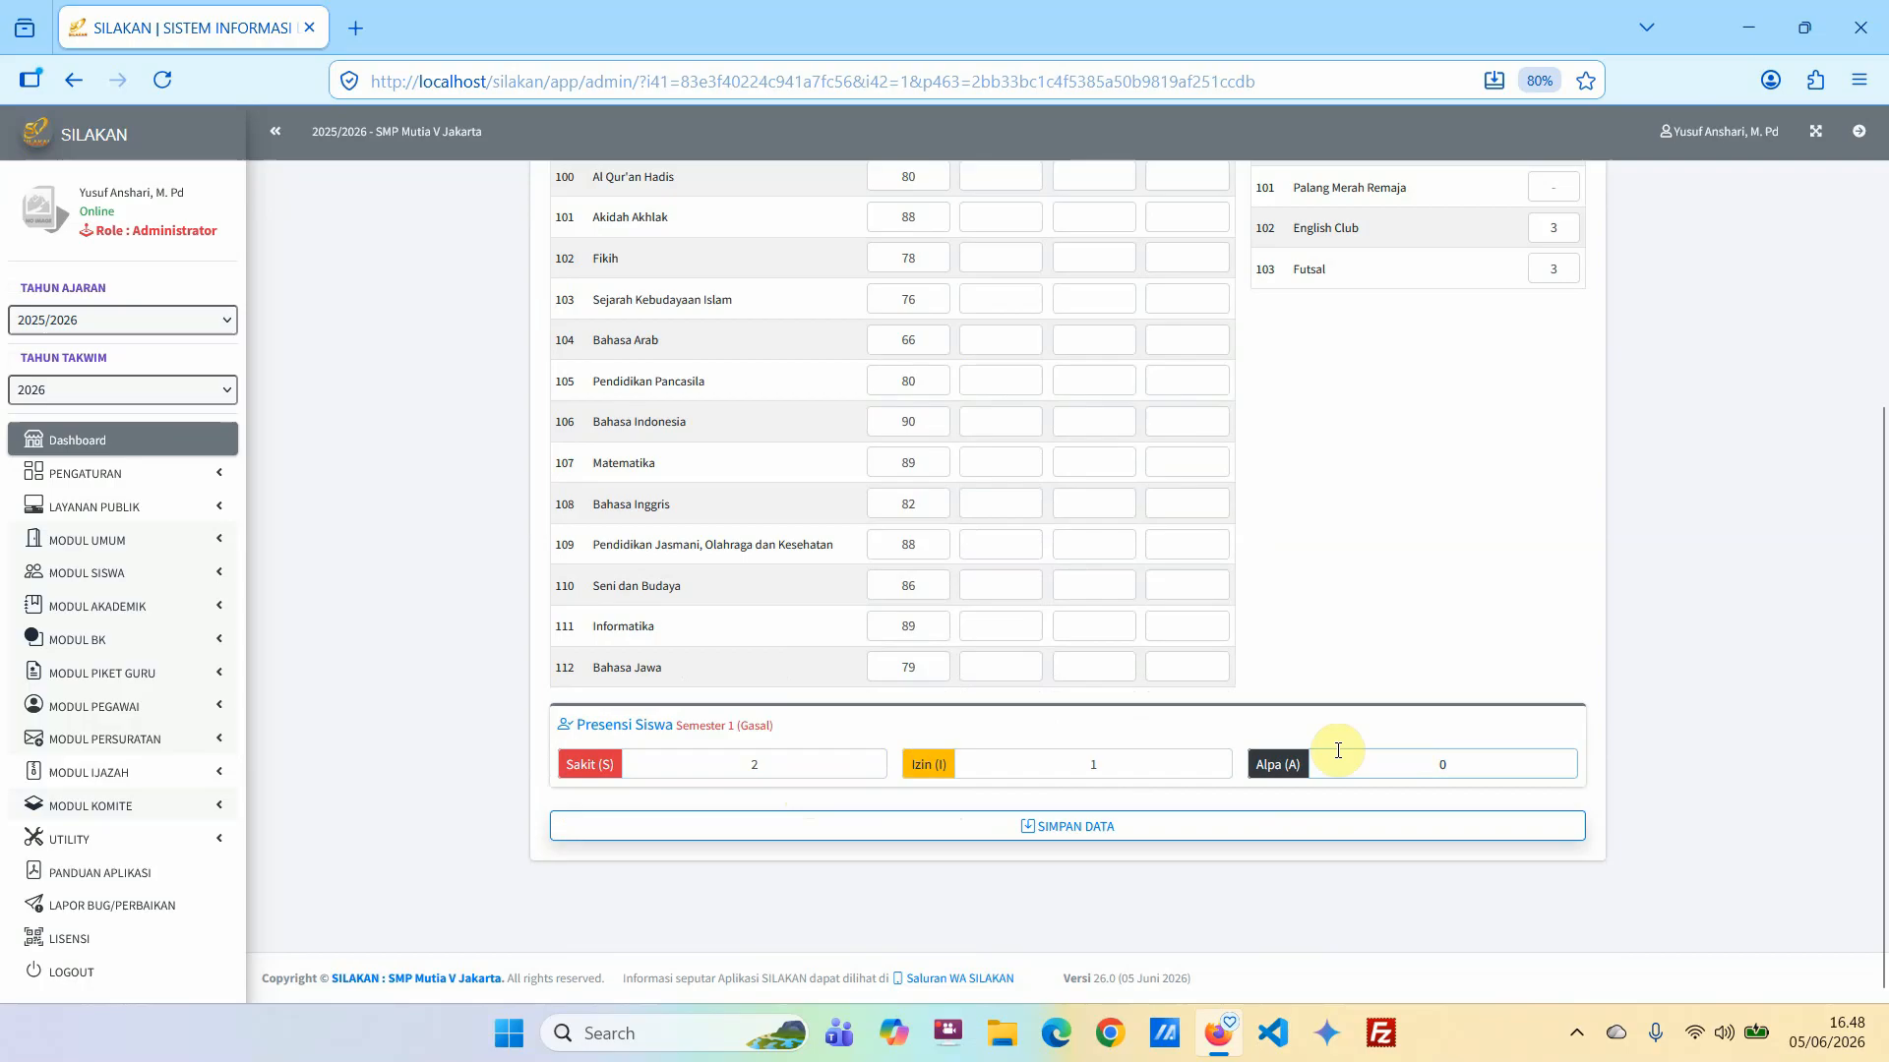
# Save the student's semester 1 report data and confirm the save.
pyautogui.click(1044, 829)
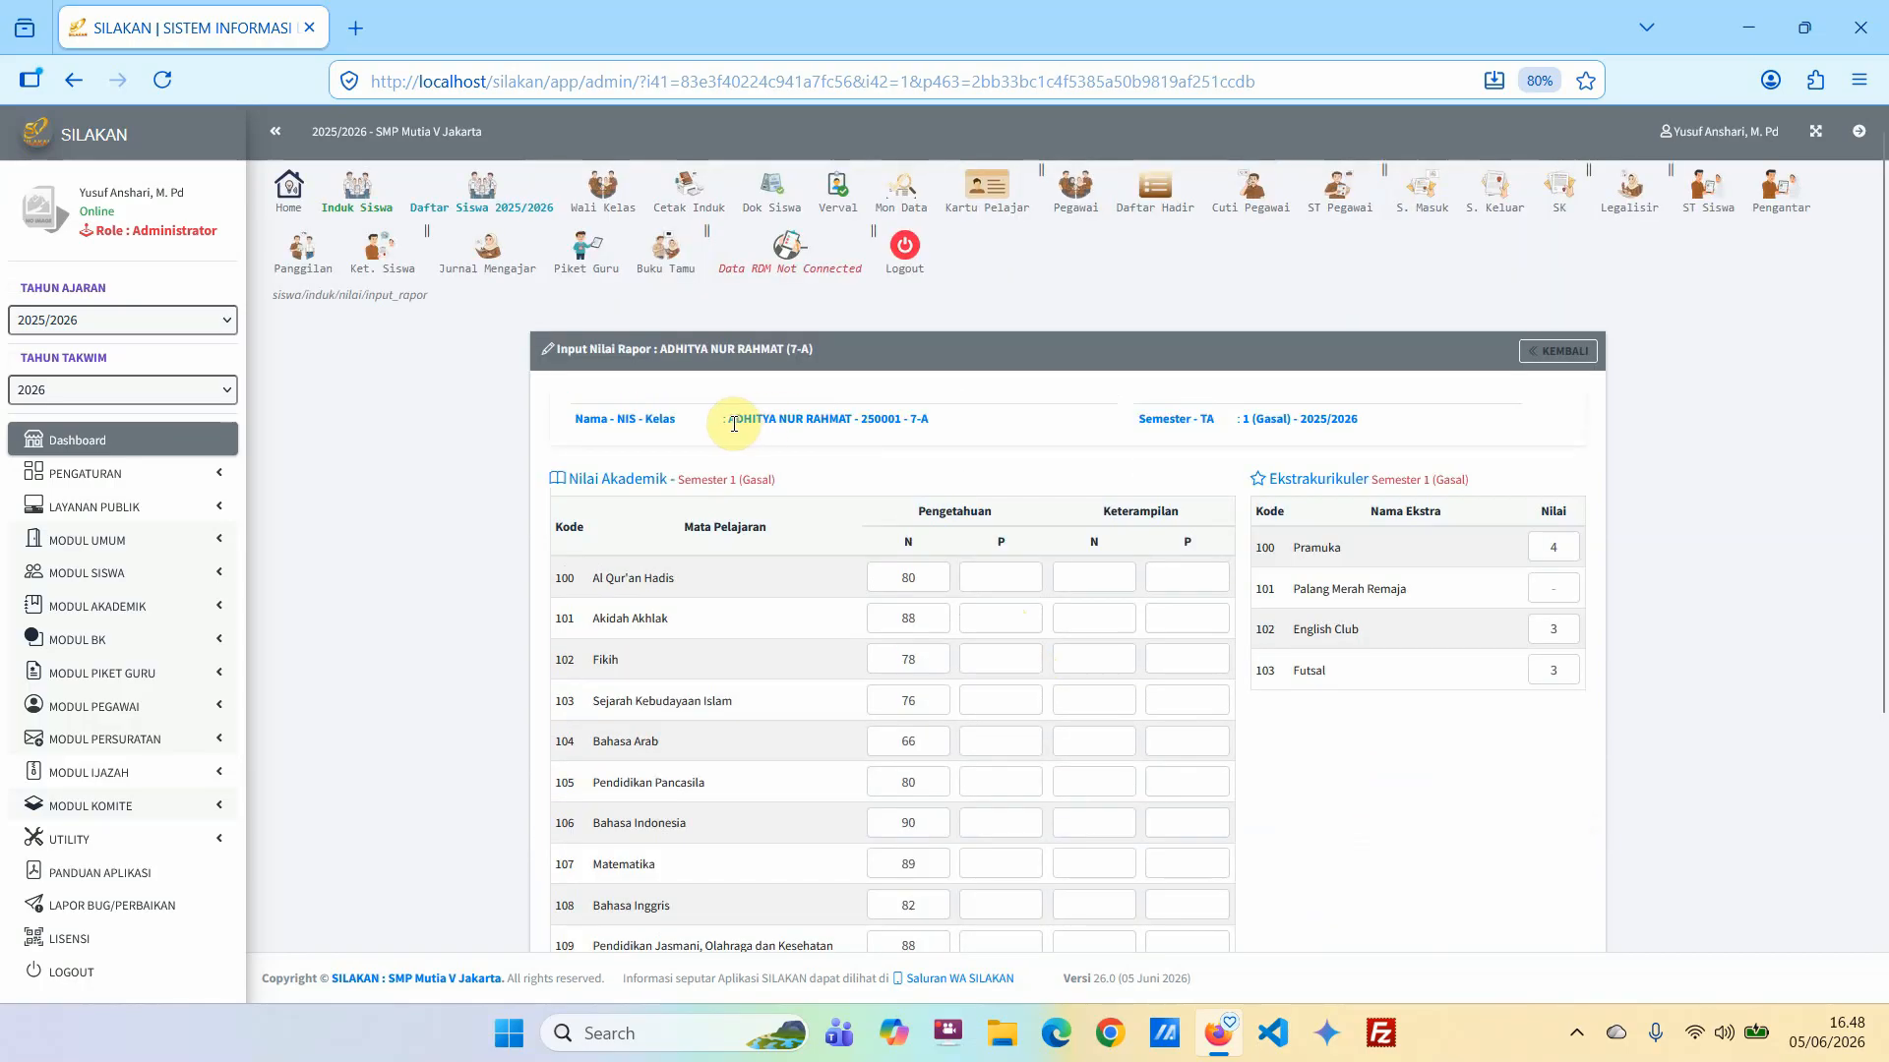
pyautogui.scroll(-5, 1000, 707)
pyautogui.click(1042, 836)
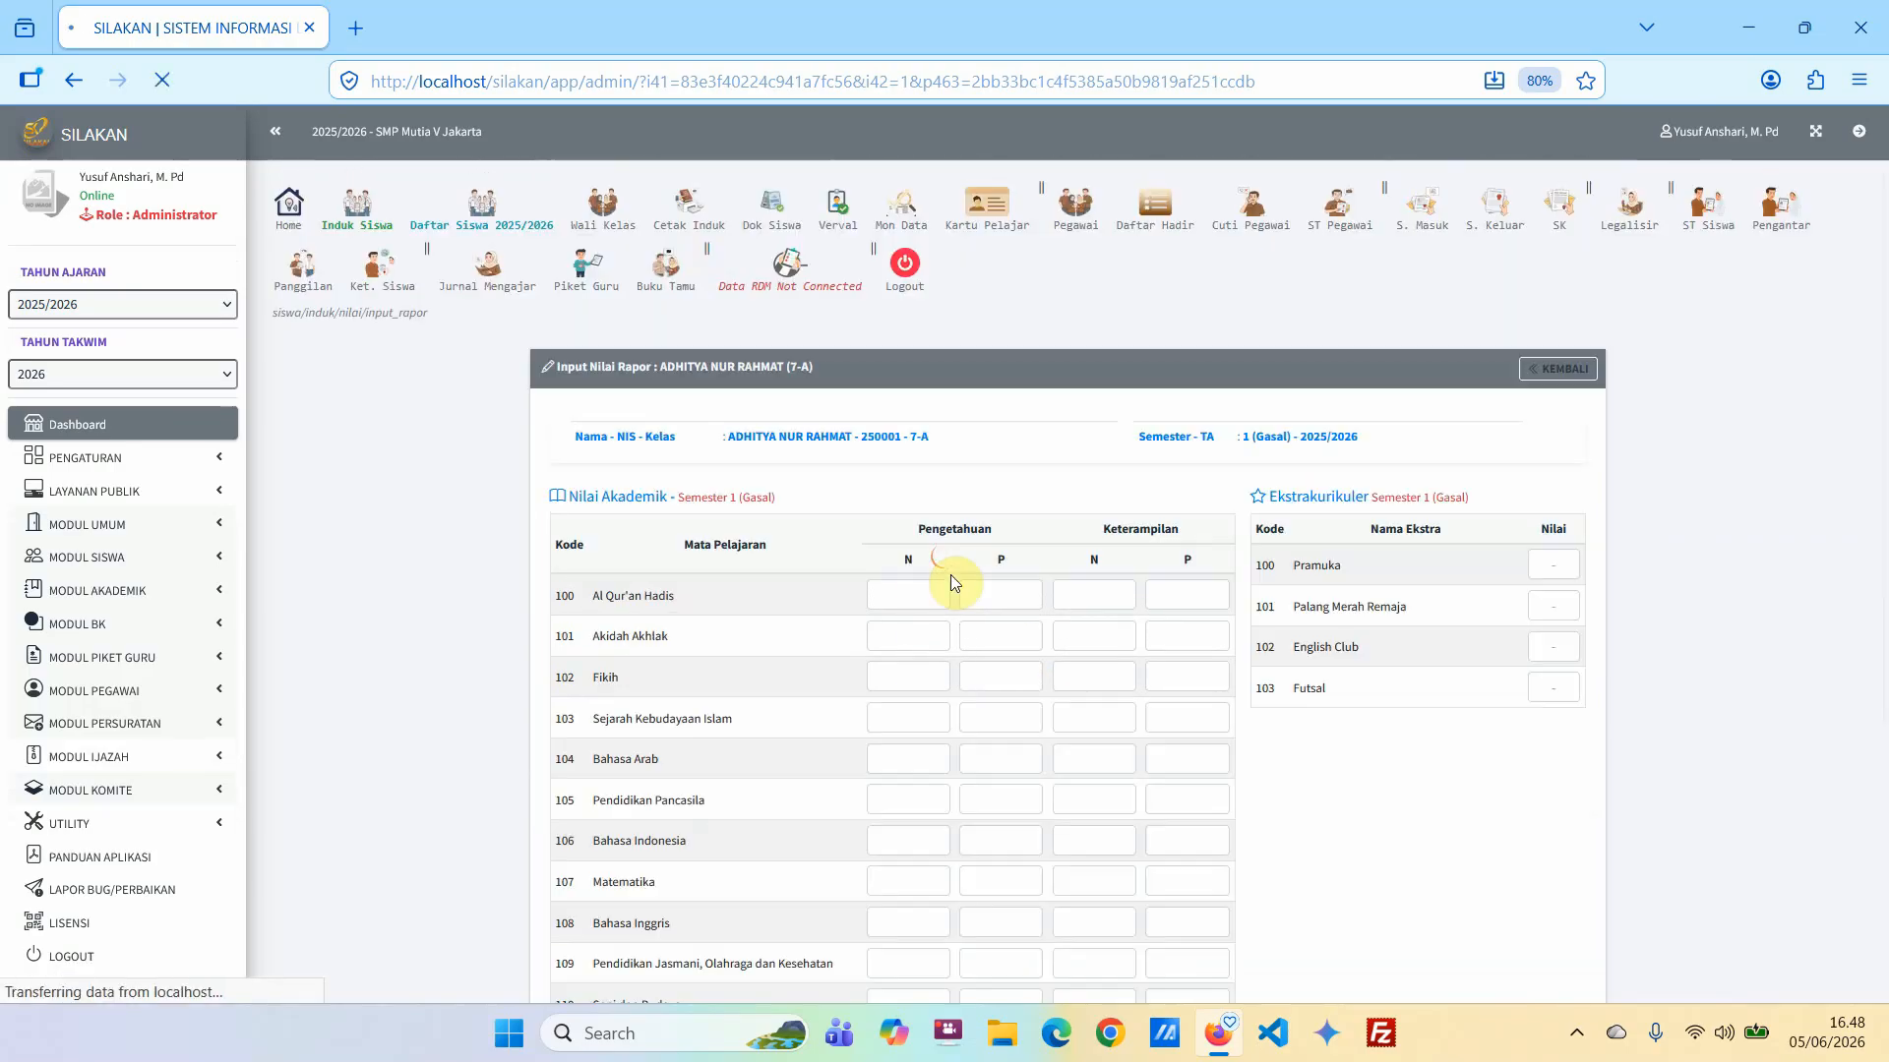
pyautogui.click(1111, 598)
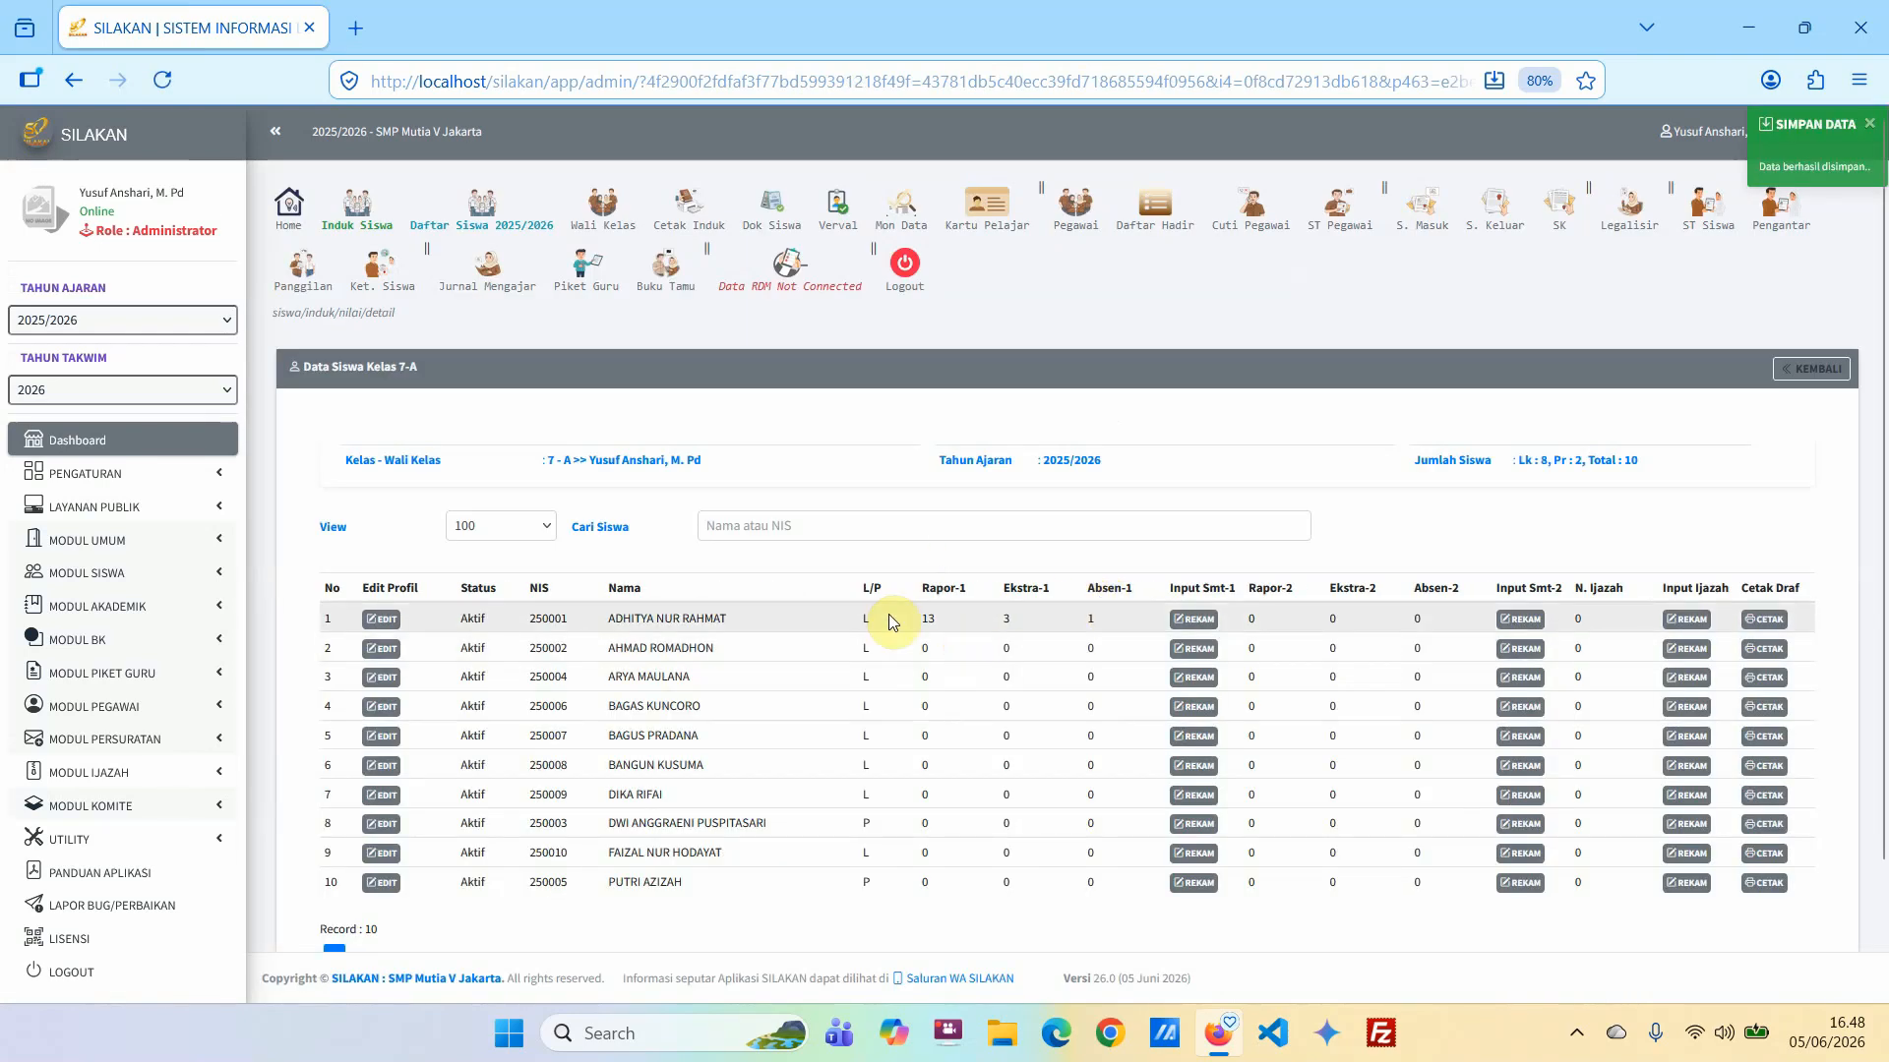
# Check the Rapor-1, Ekstra-1 and Absen-1 counts of the first student in the class 7-A list.
pyautogui.doubleClick(927, 621)
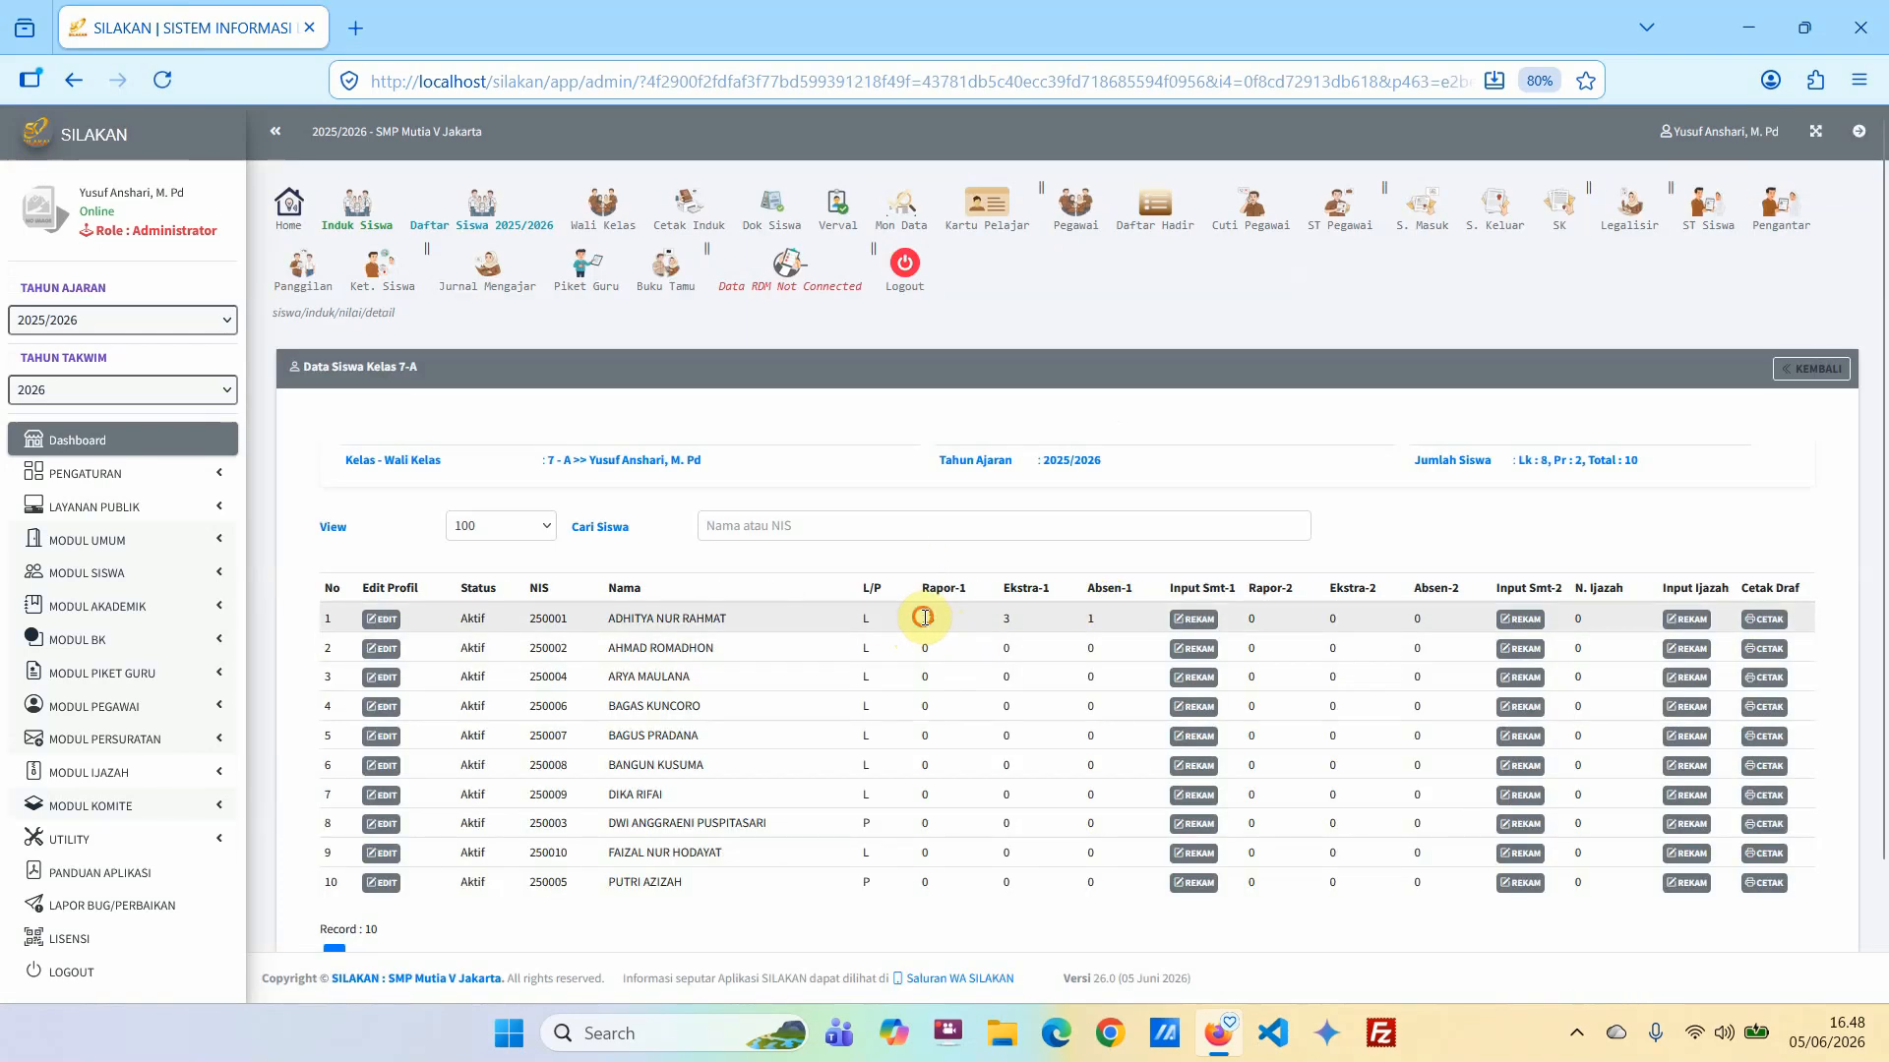
pyautogui.doubleClick(1007, 620)
pyautogui.doubleClick(1090, 619)
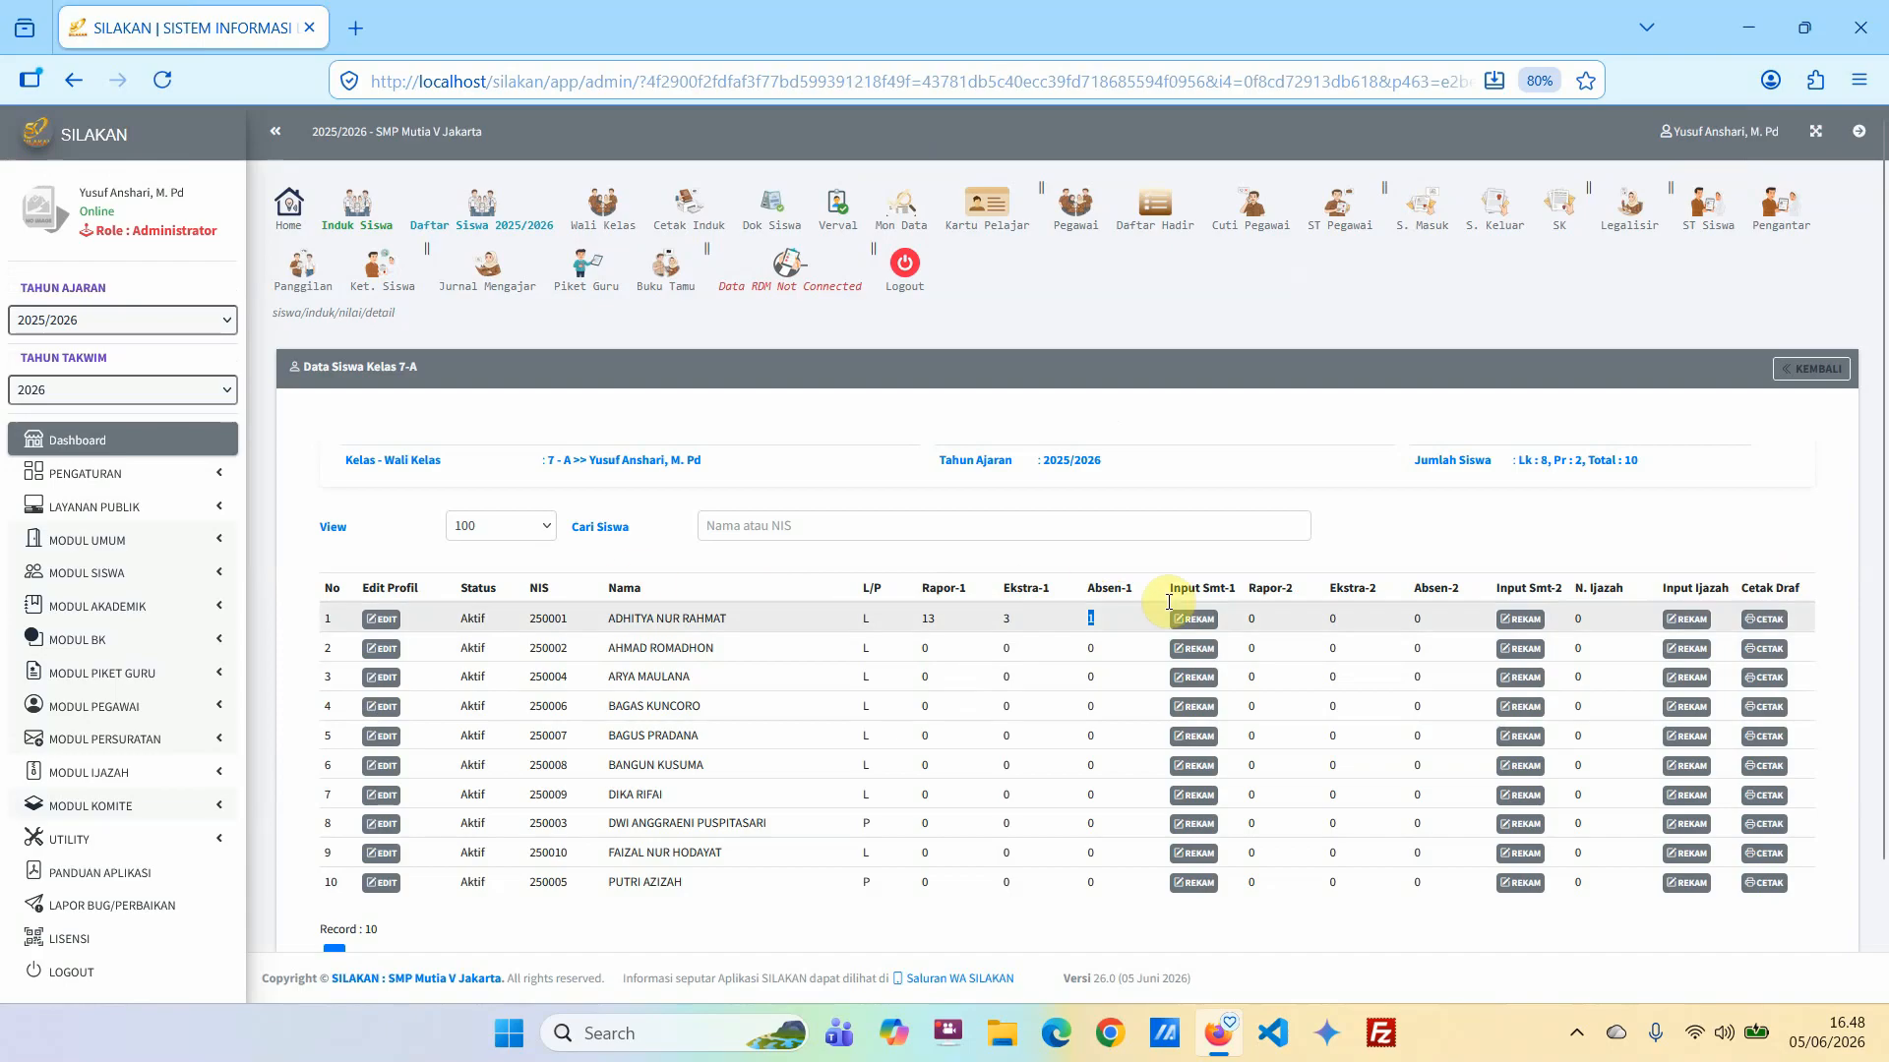
pyautogui.click(1097, 553)
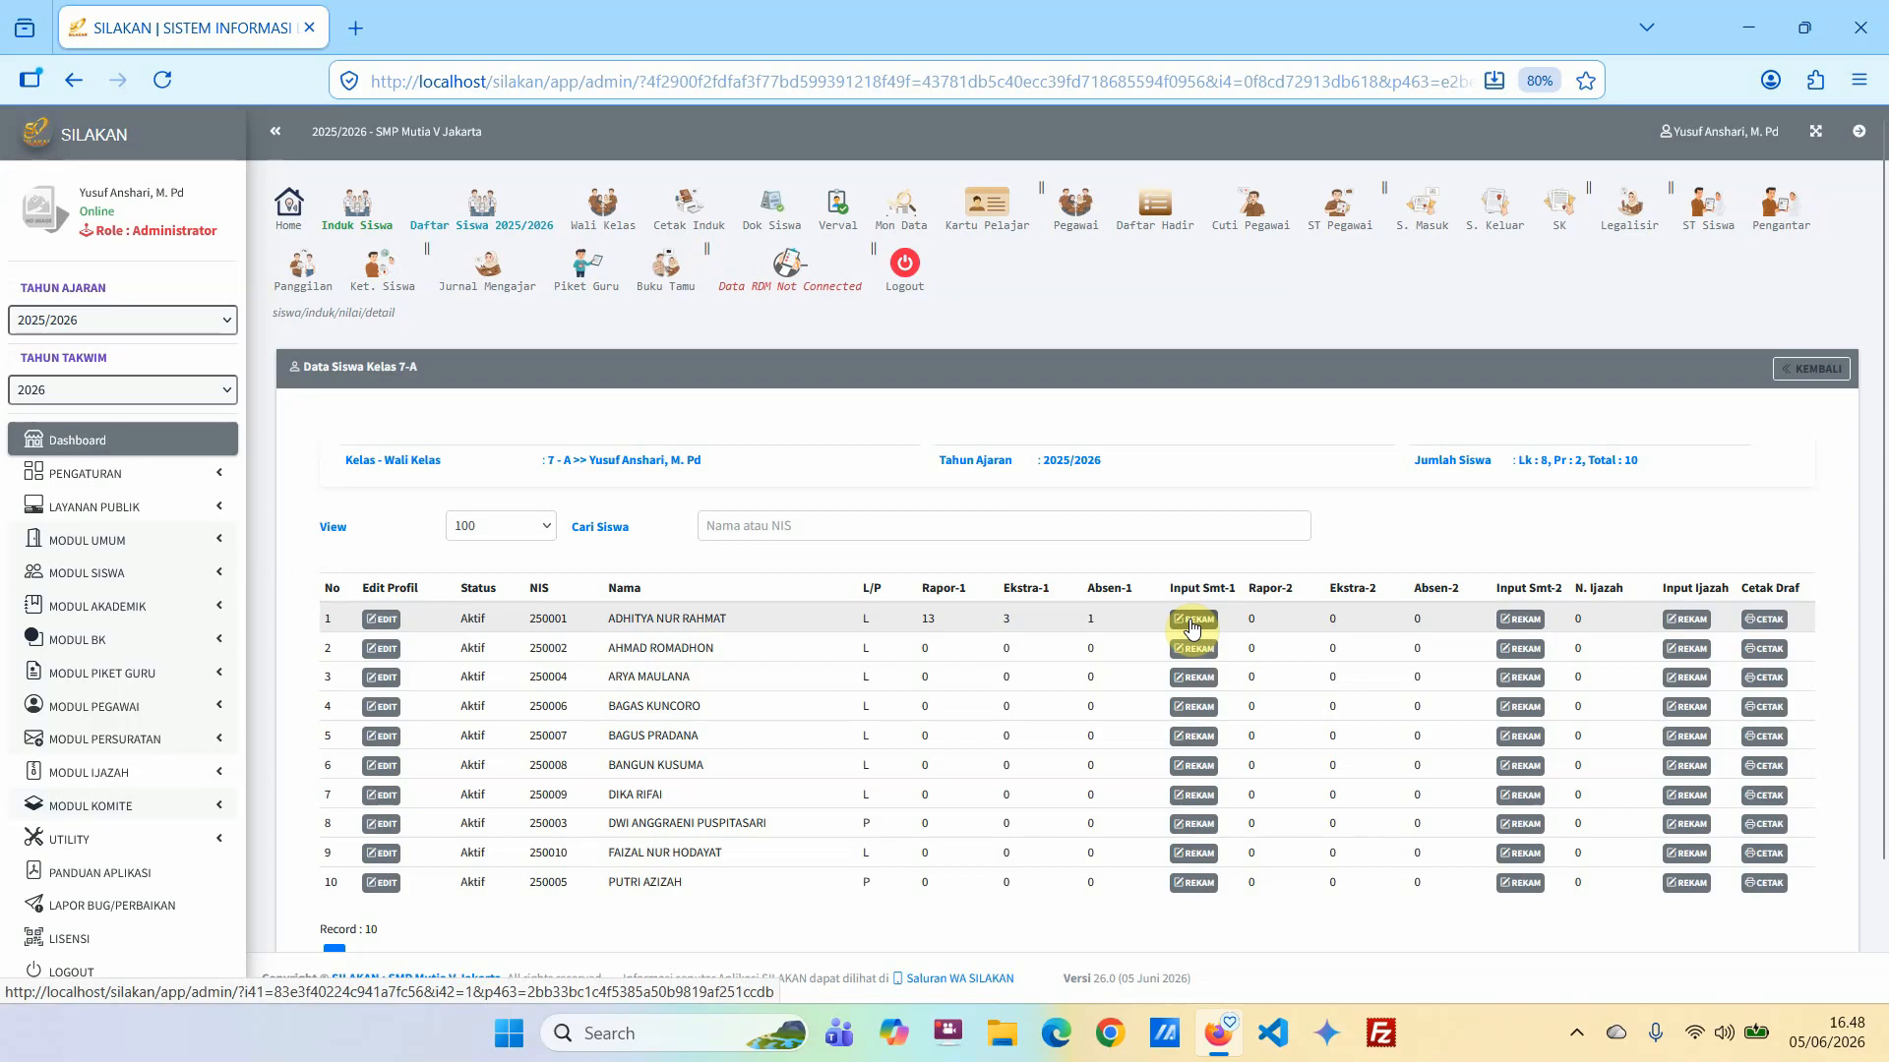
# View the first student's printable grade draft, examine its semester 1 grades, attendance and extracurriculars, and return to the class list.
pyautogui.click(1767, 621)
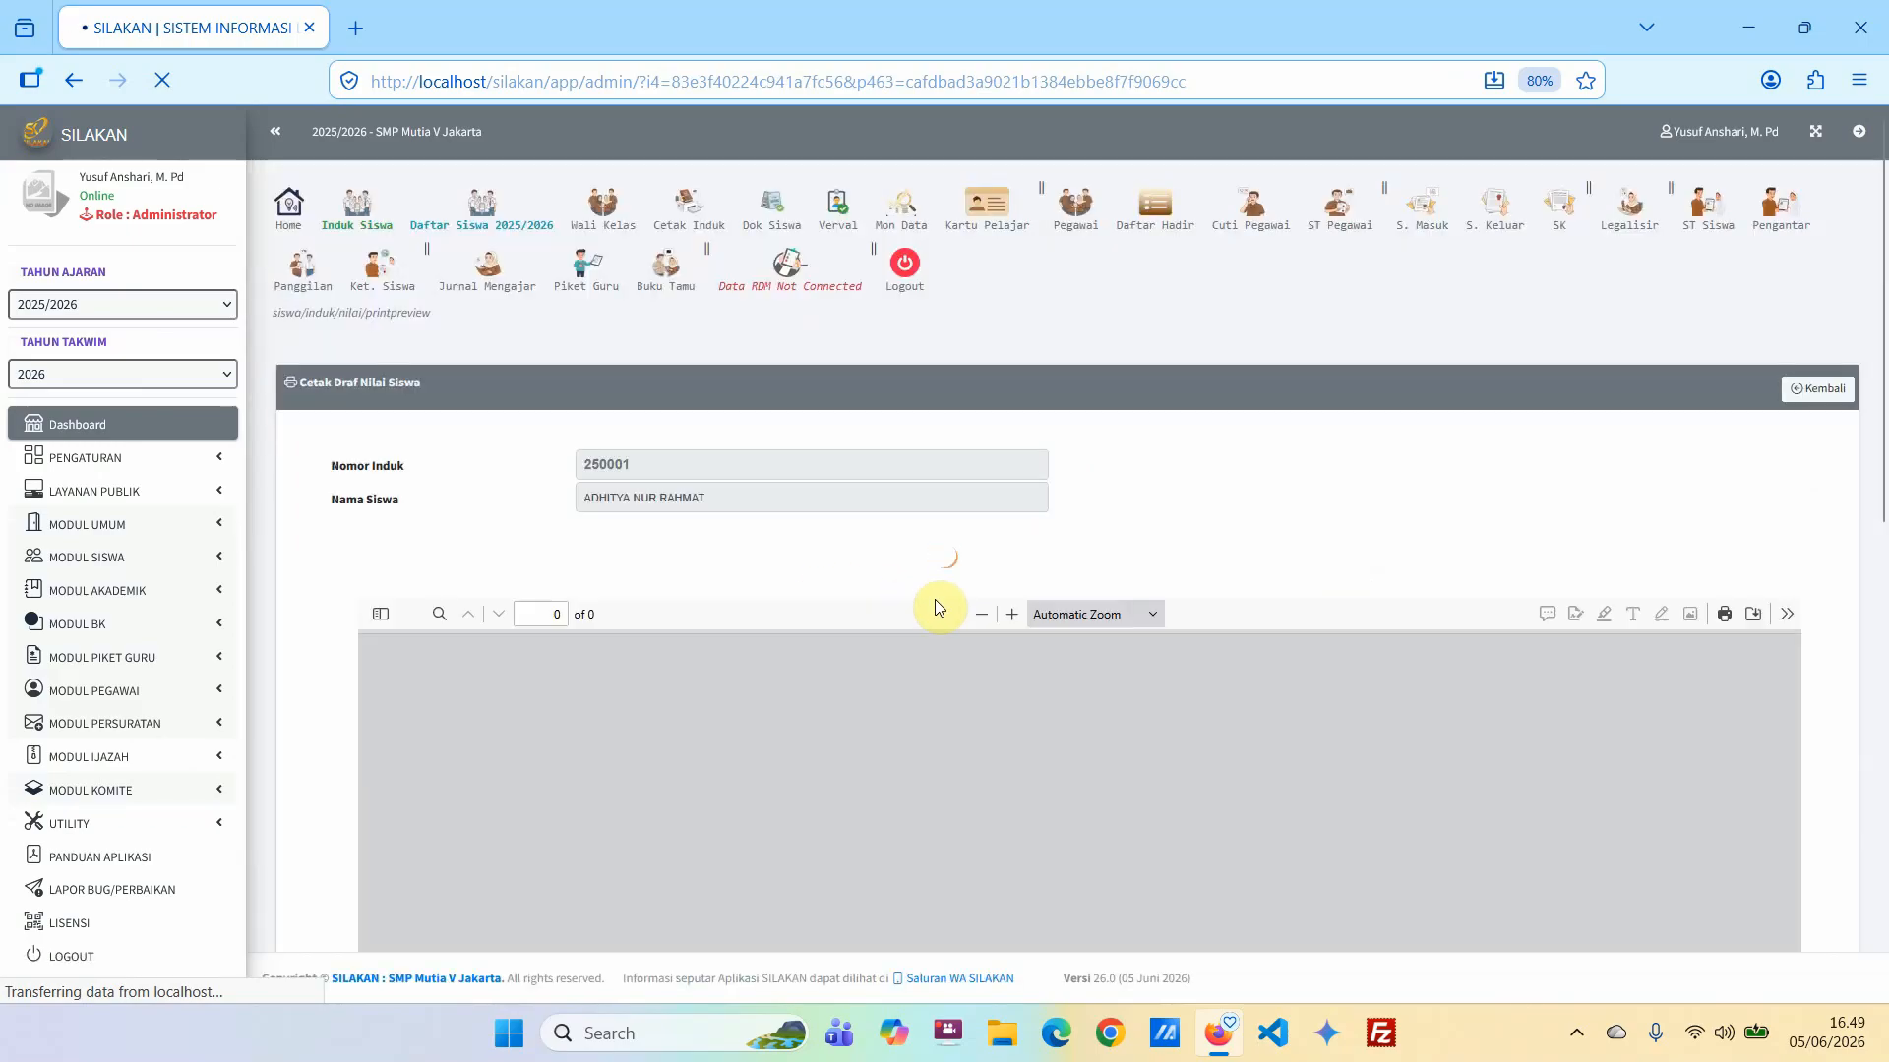
pyautogui.scroll(-10, 1574, 531)
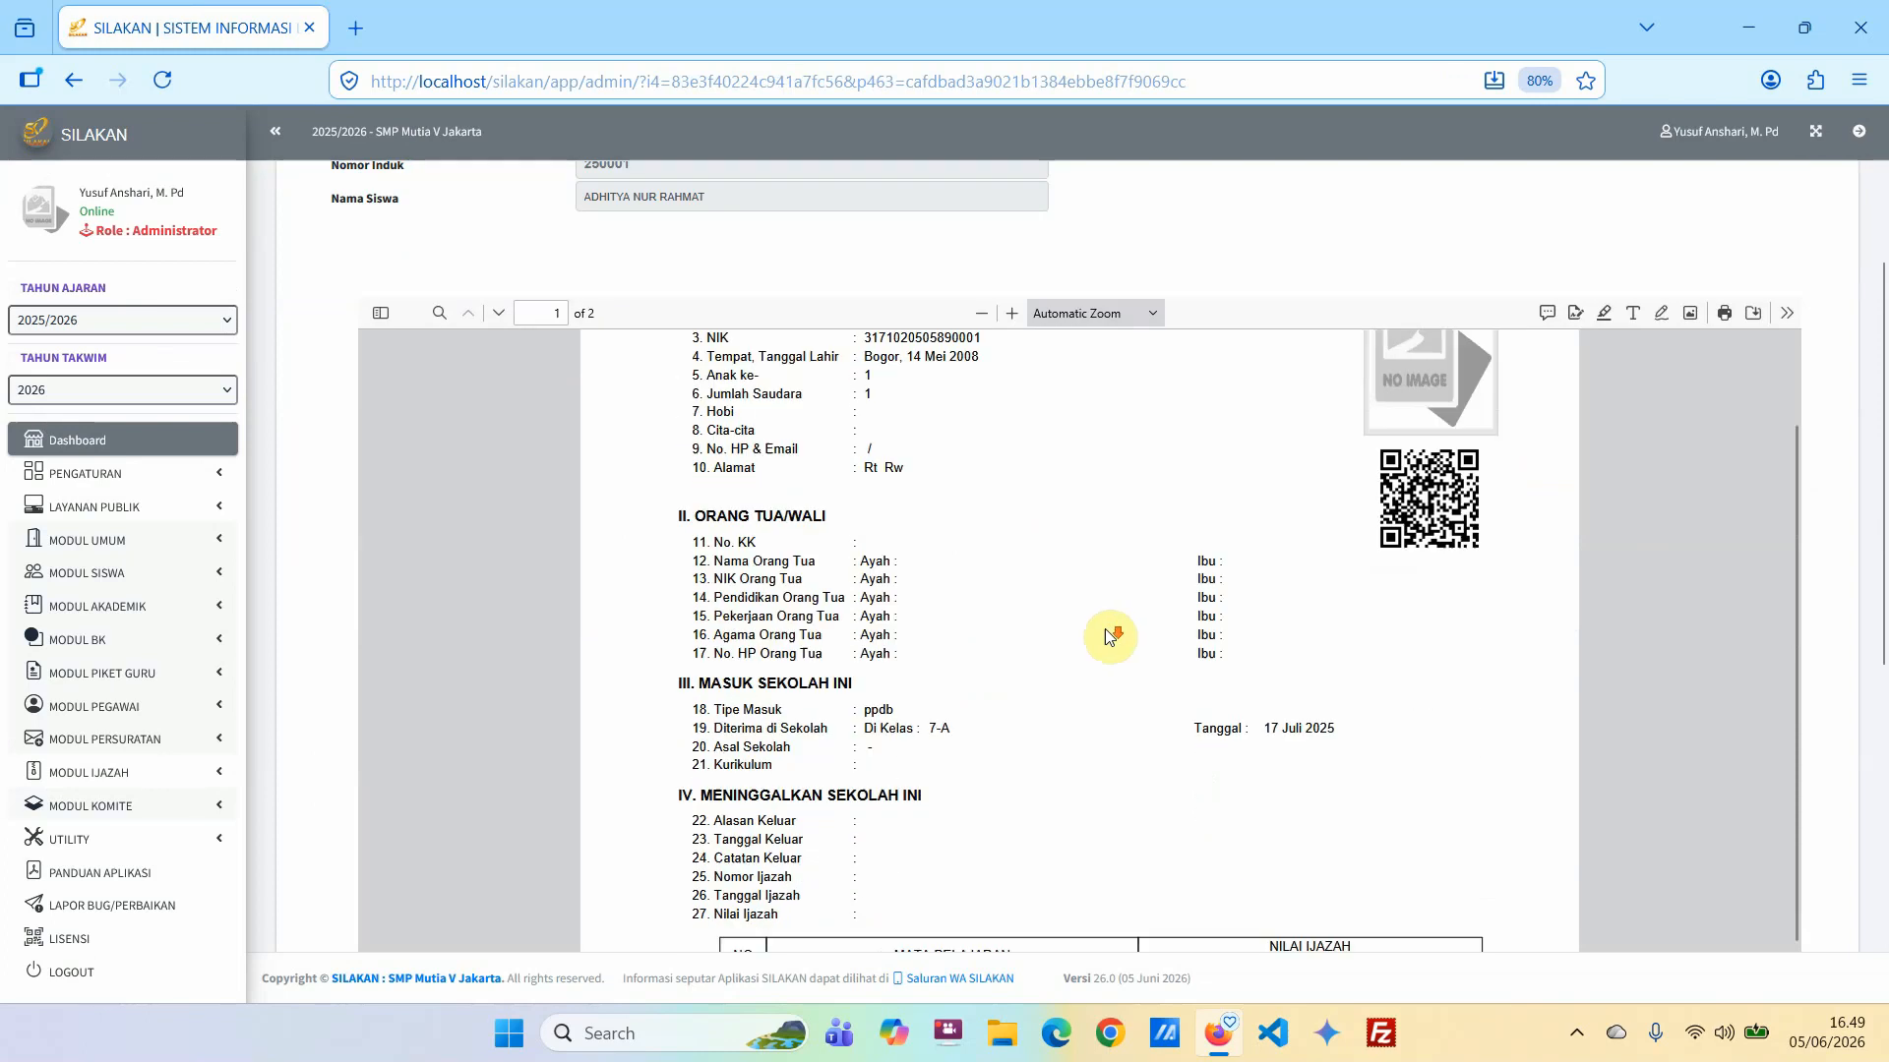
pyautogui.scroll(-10, 1102, 640)
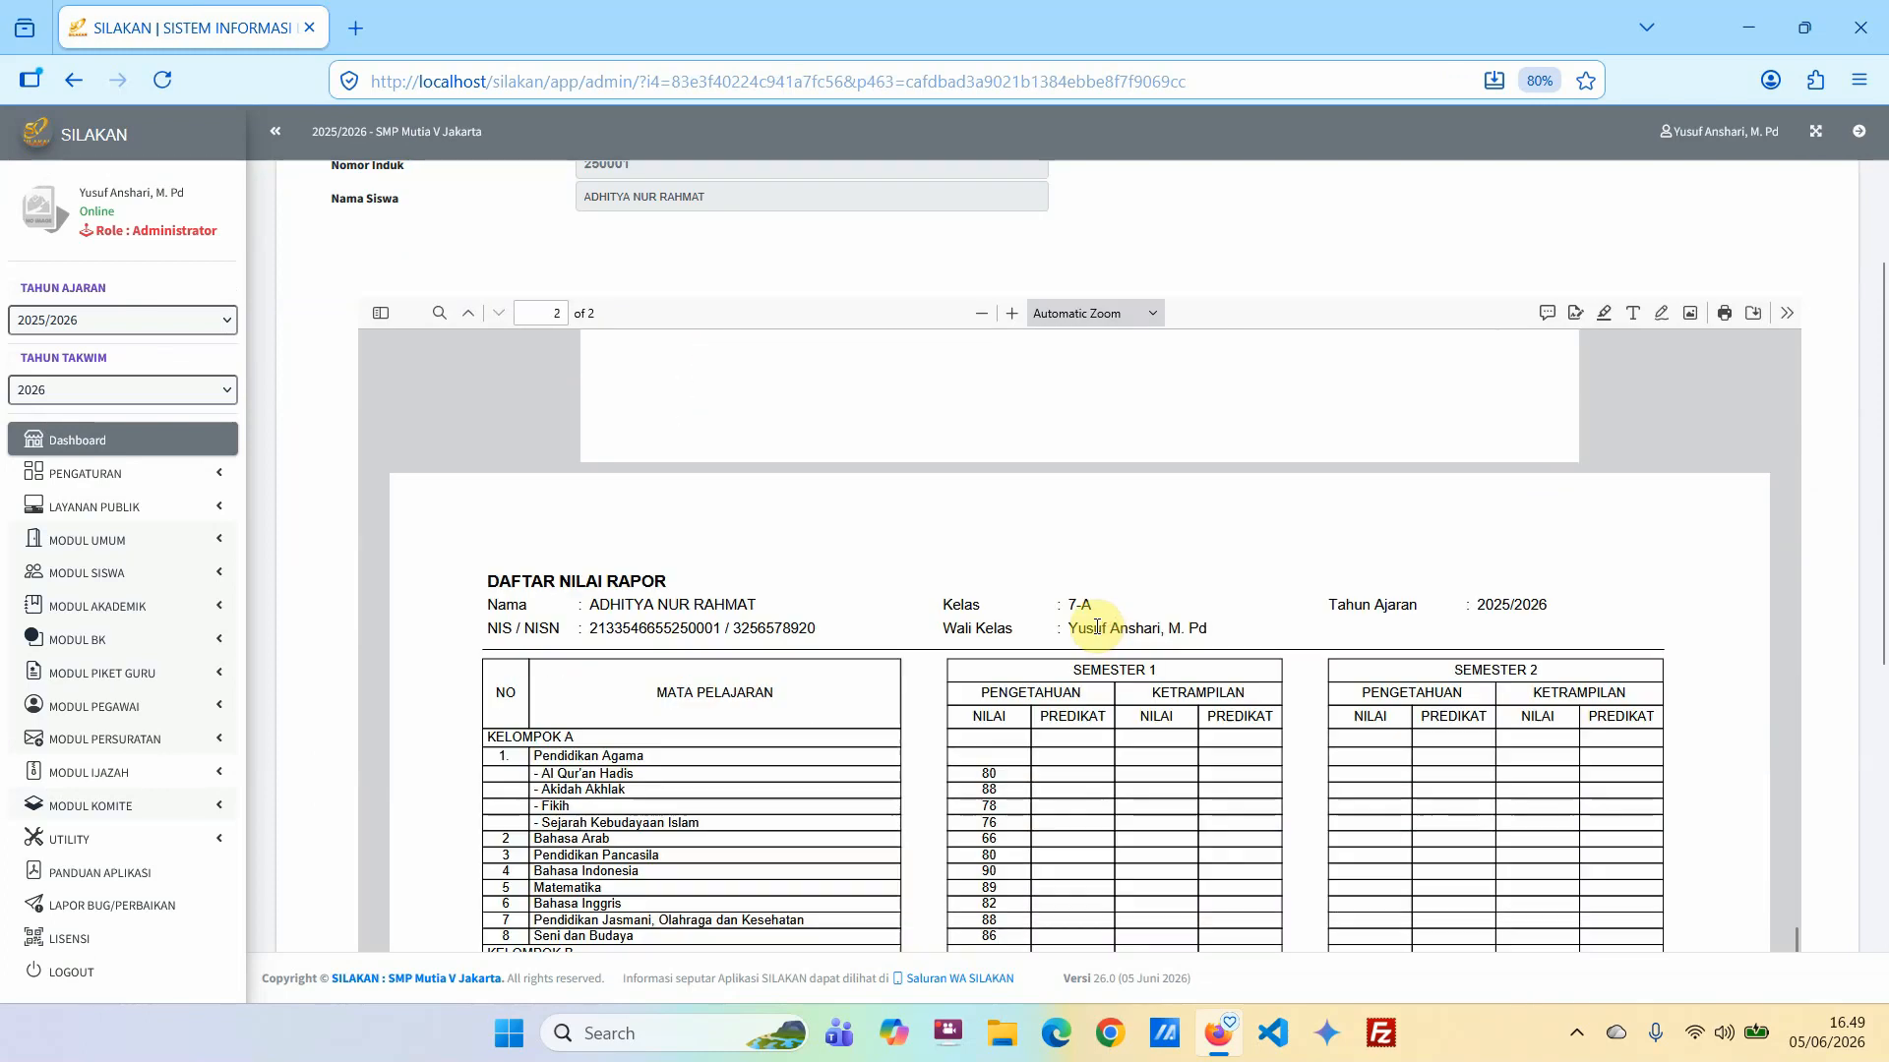
pyautogui.scroll(-10, 1078, 625)
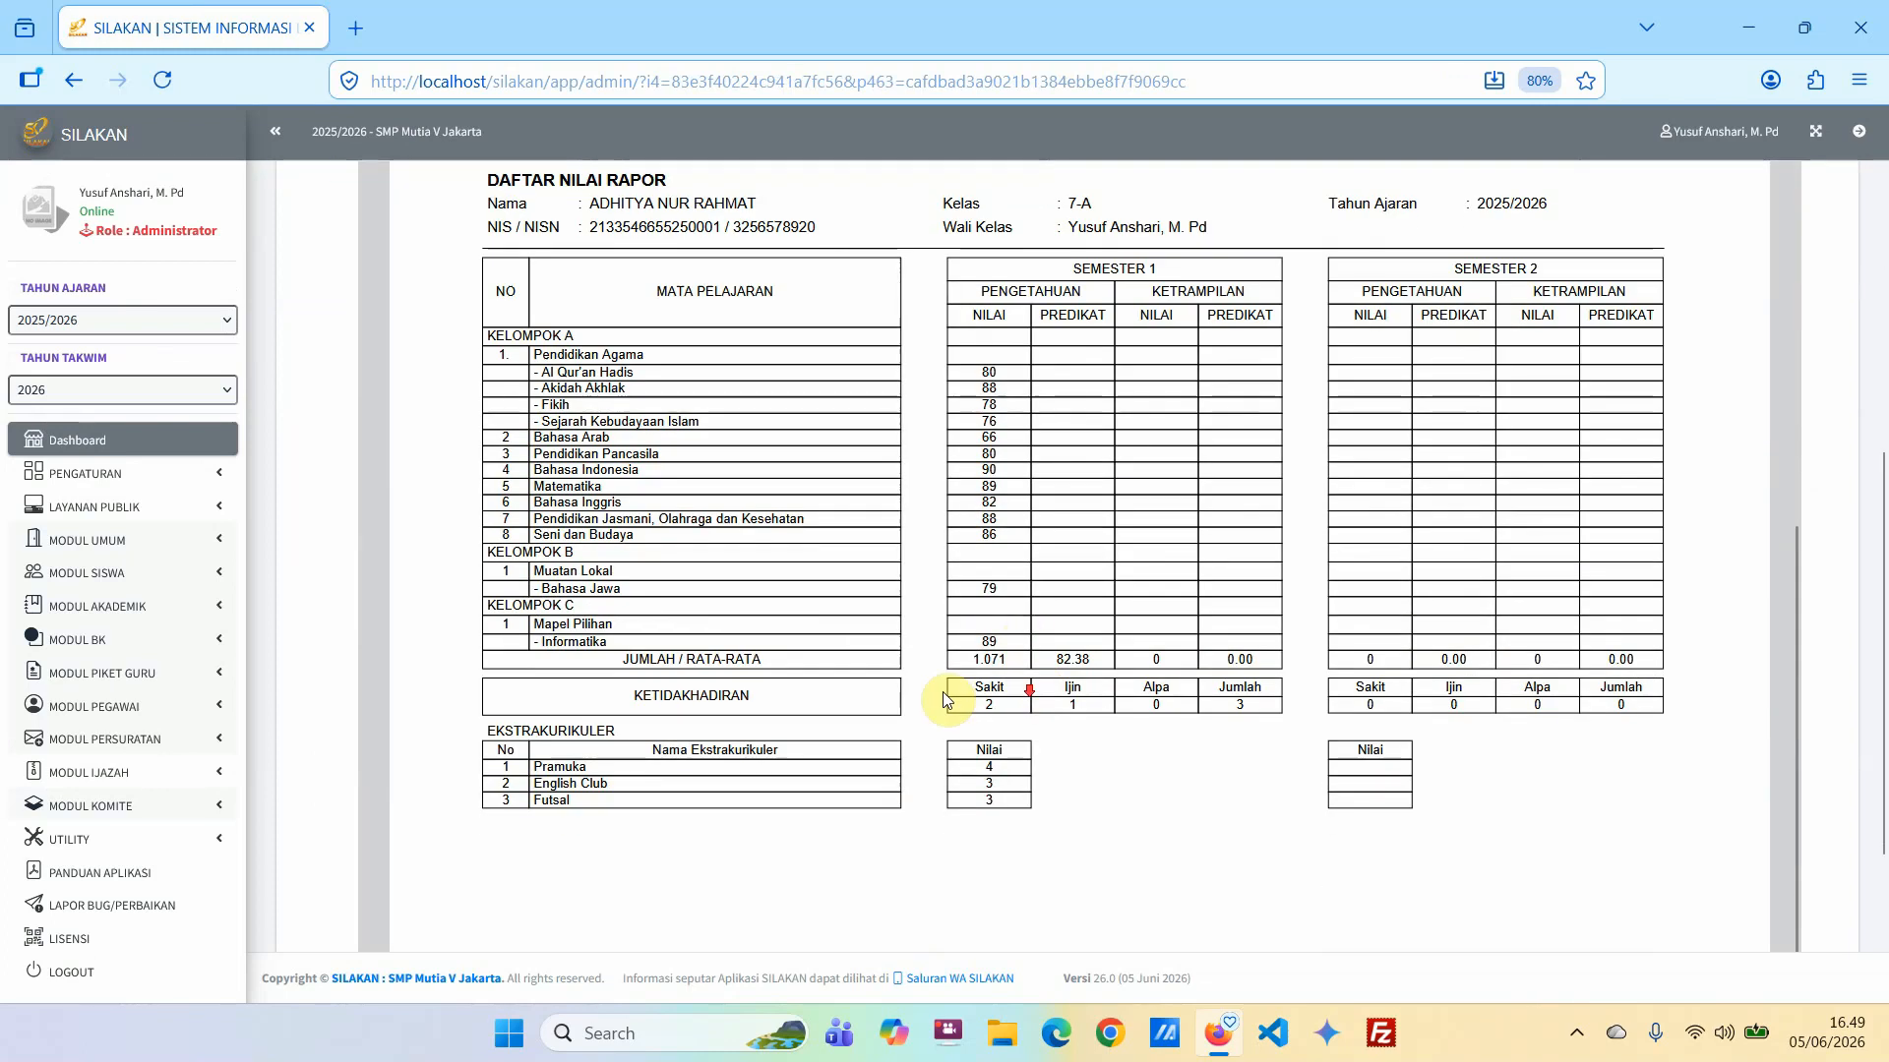
pyautogui.scroll(15, 1070, 710)
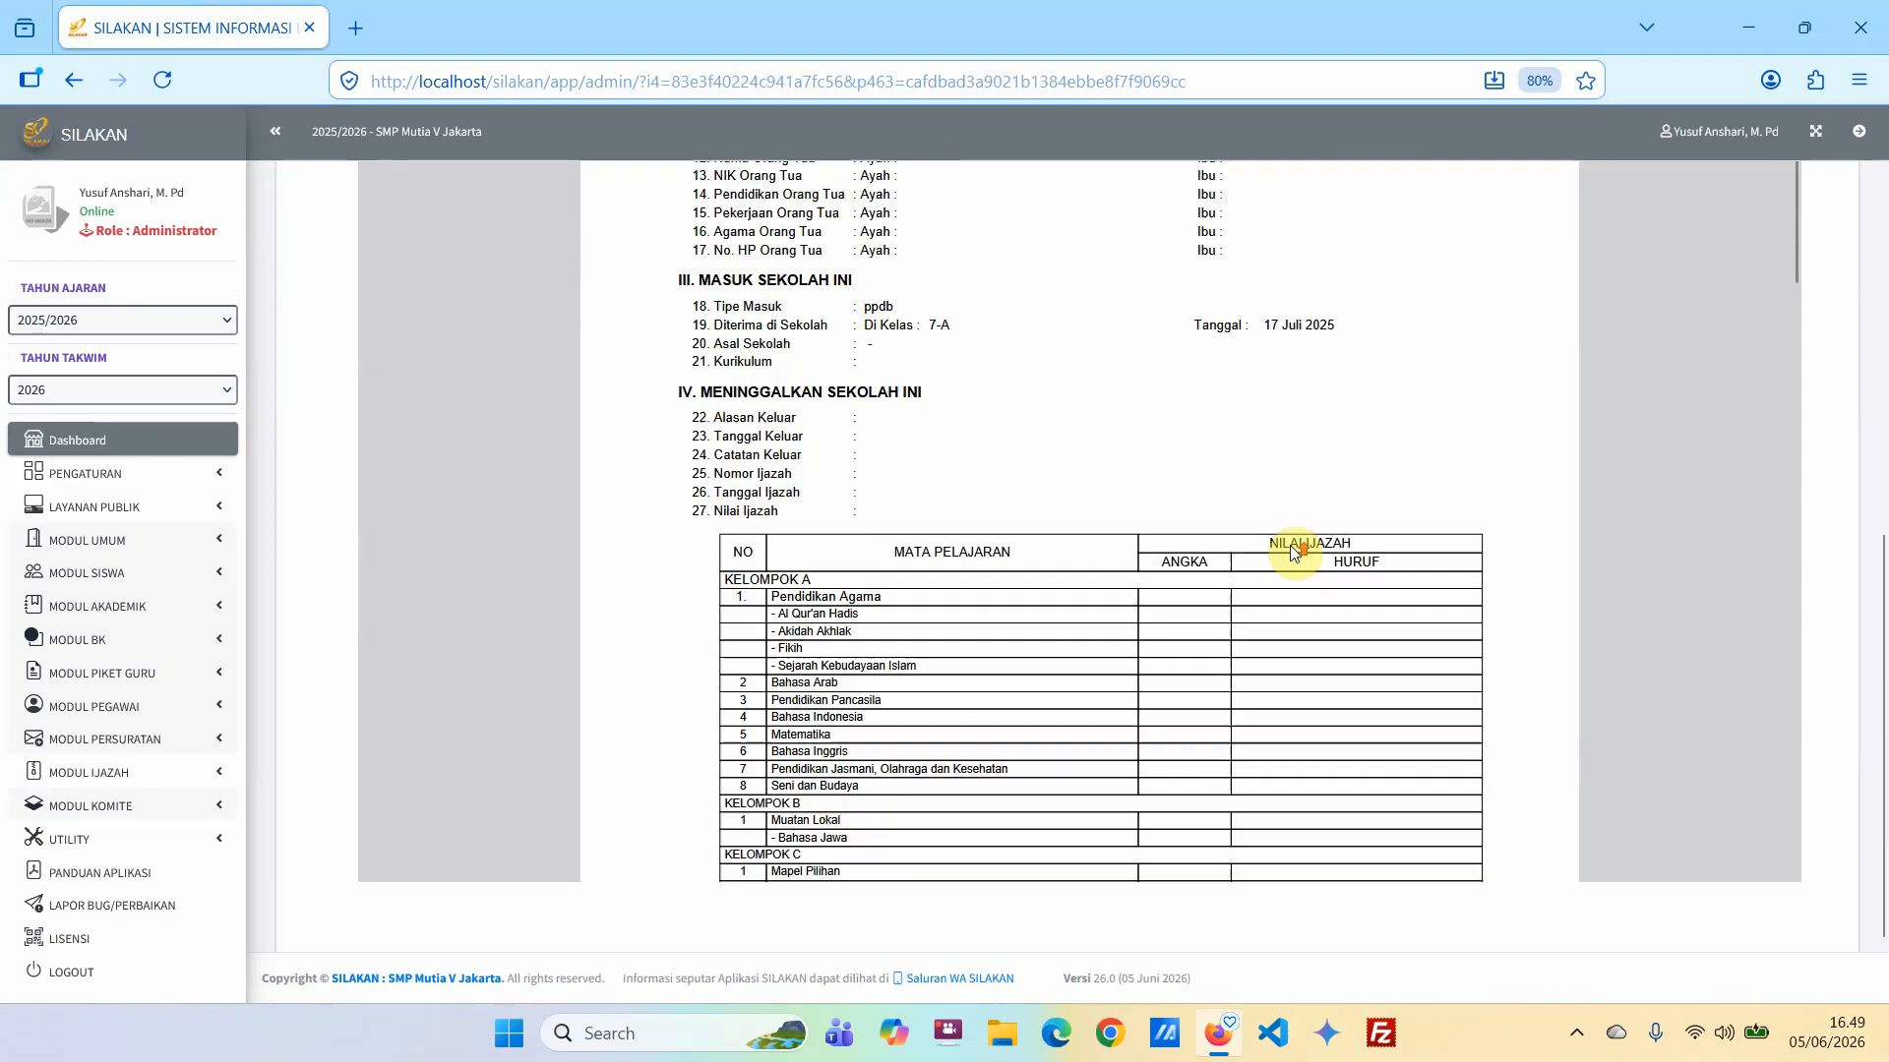
pyautogui.scroll(5, 1361, 489)
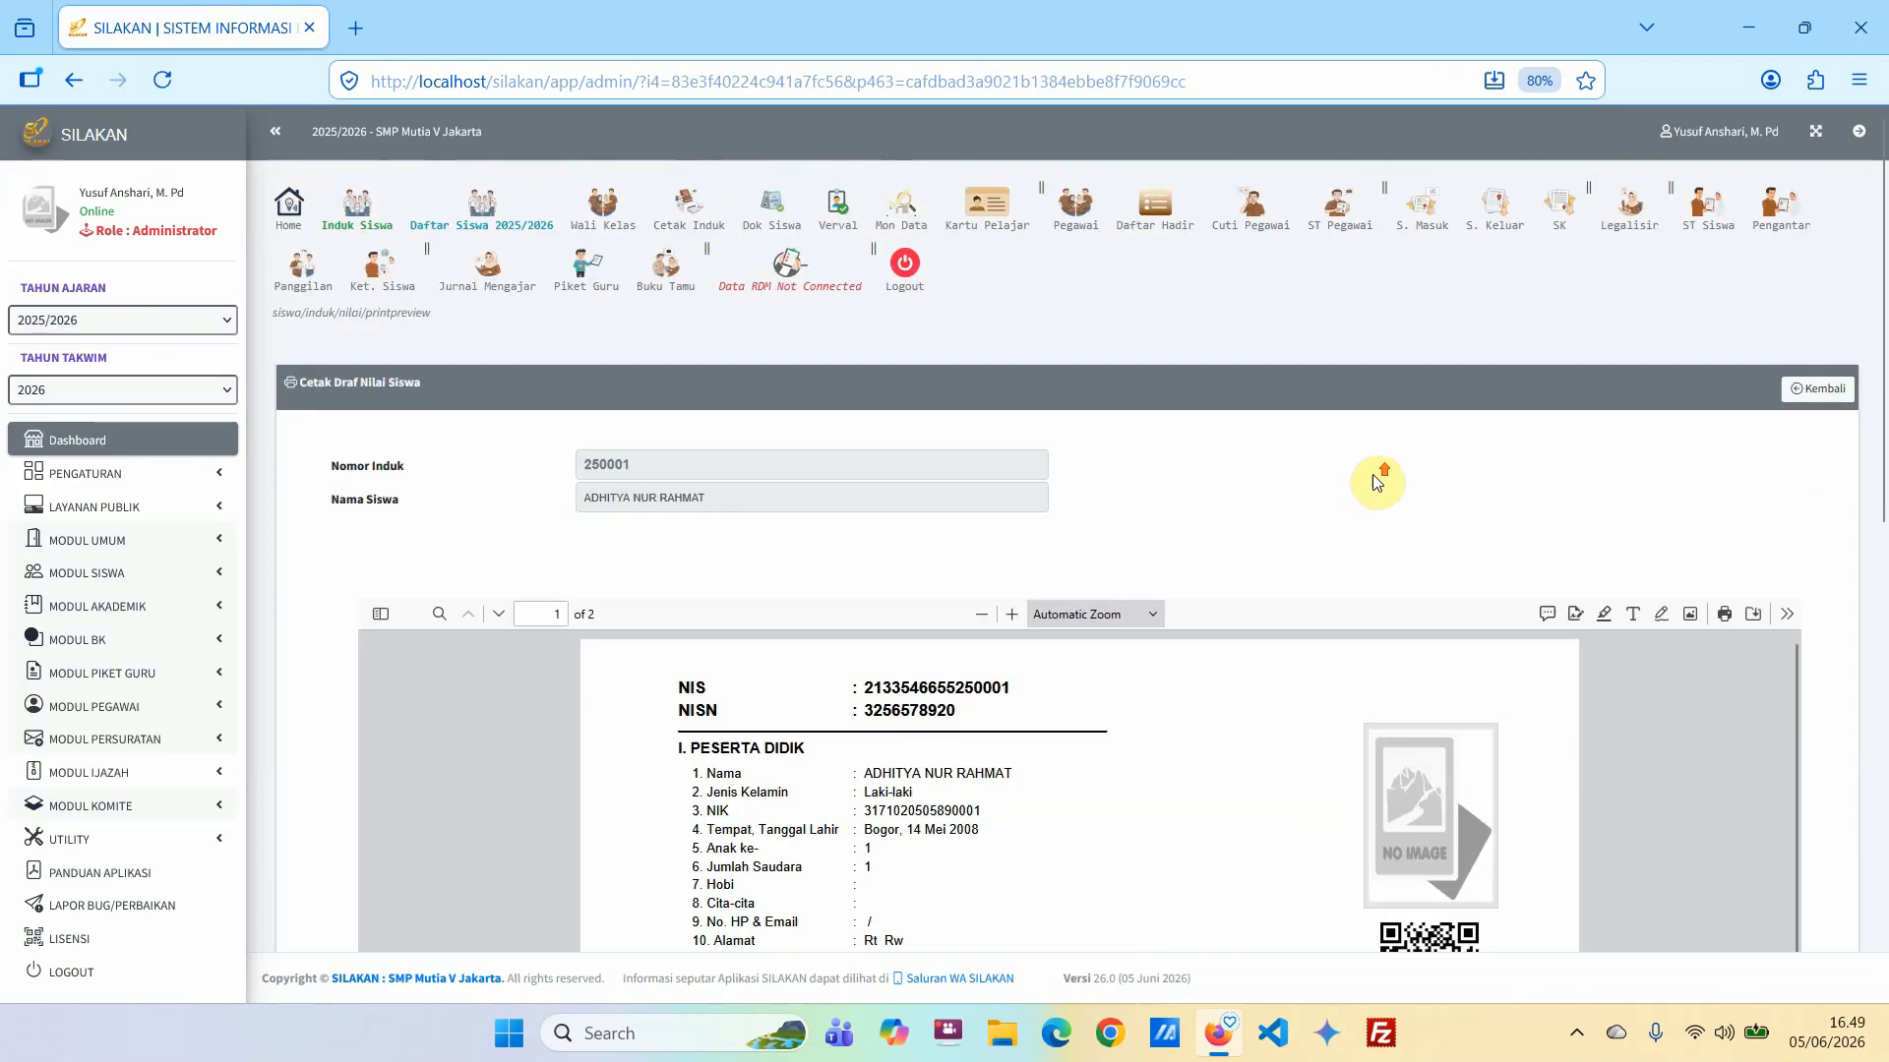
pyautogui.click(1806, 406)
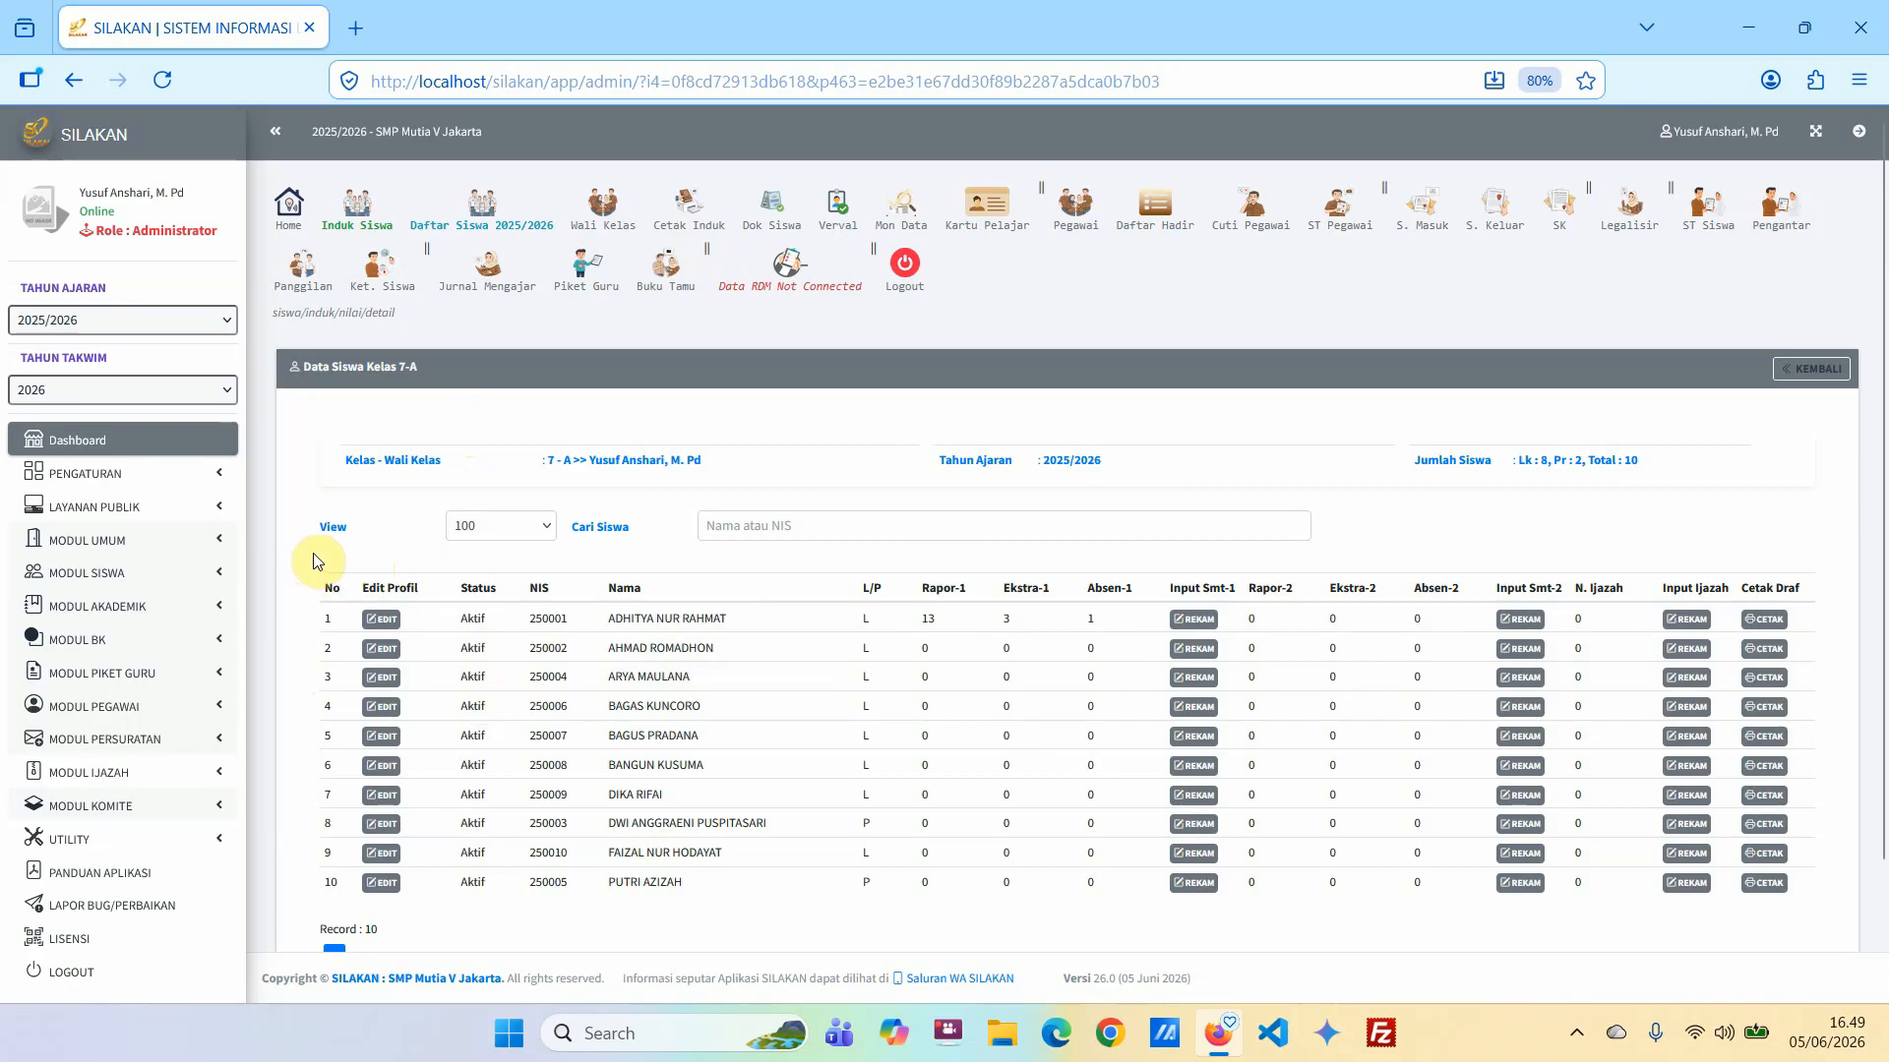
# Open the Data Nilai Raport page under Kelola Nilai in the student master book's grade data.
pyautogui.click(220, 577)
pyautogui.scroll(-1, 212, 581)
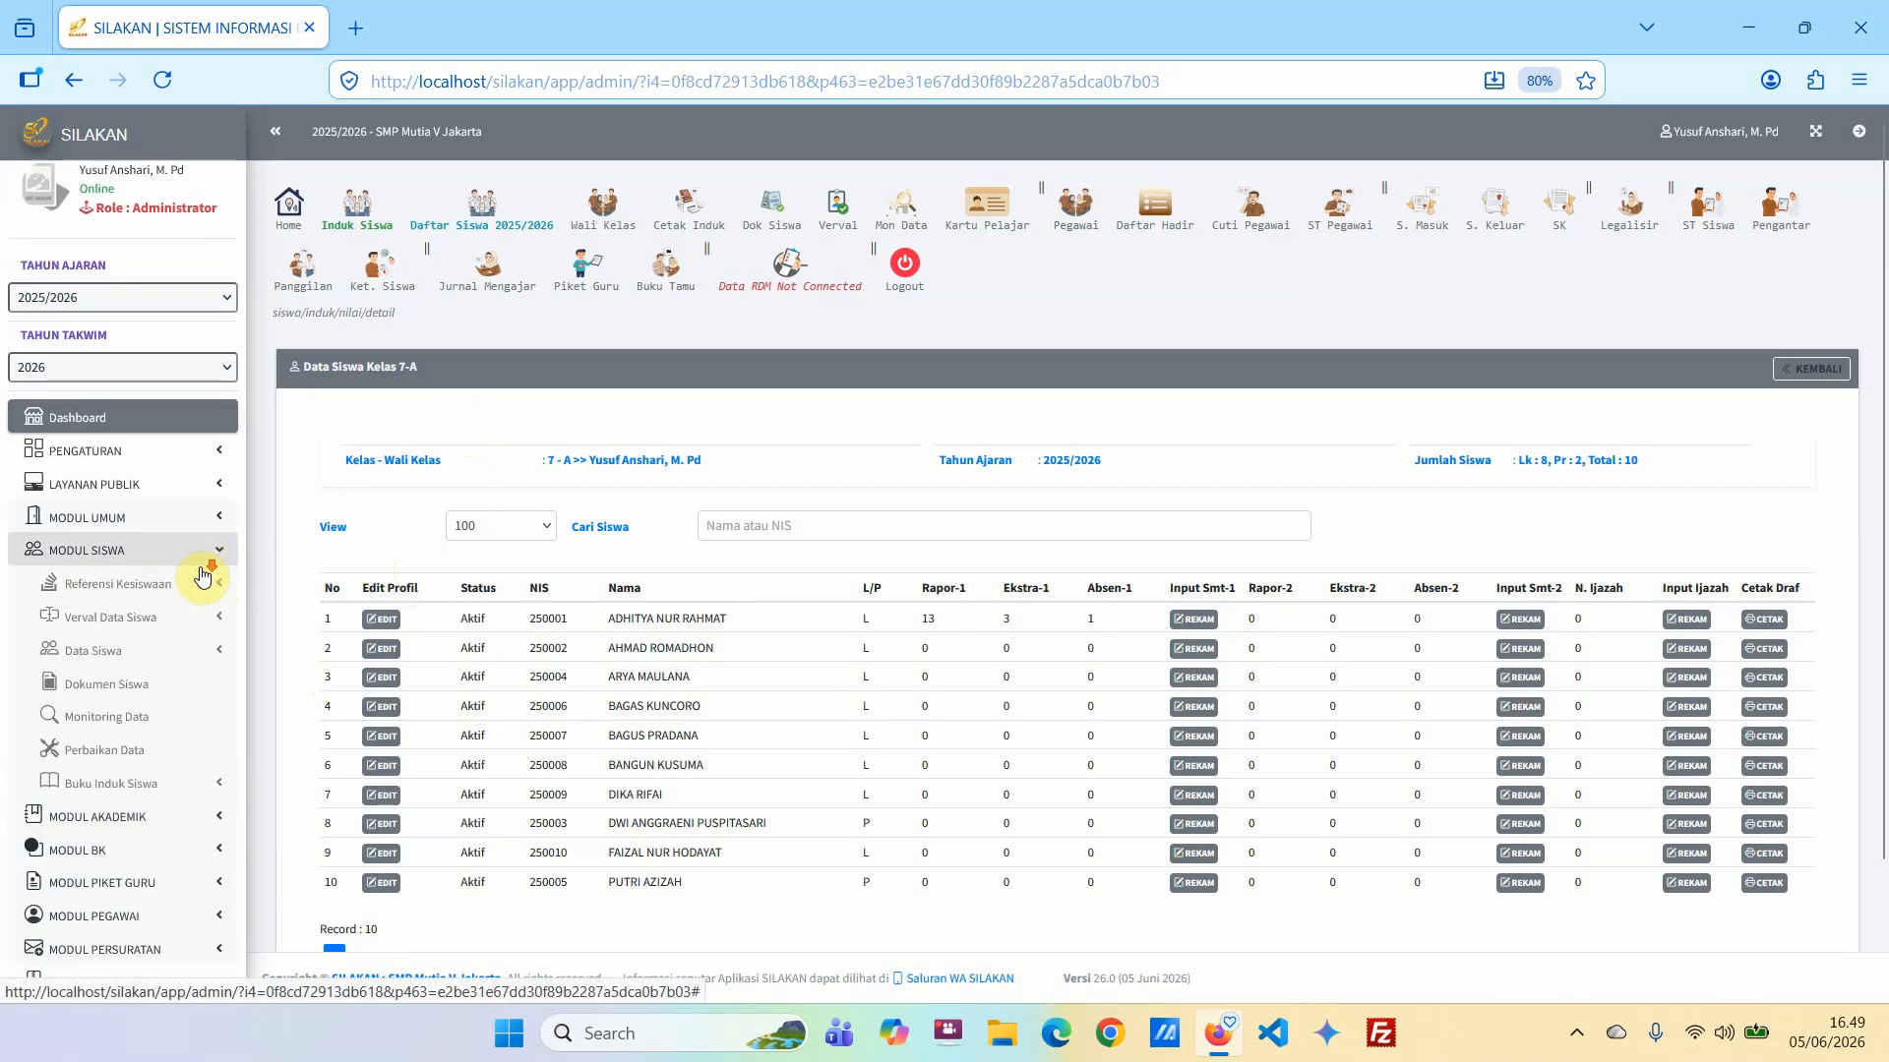
pyautogui.click(161, 714)
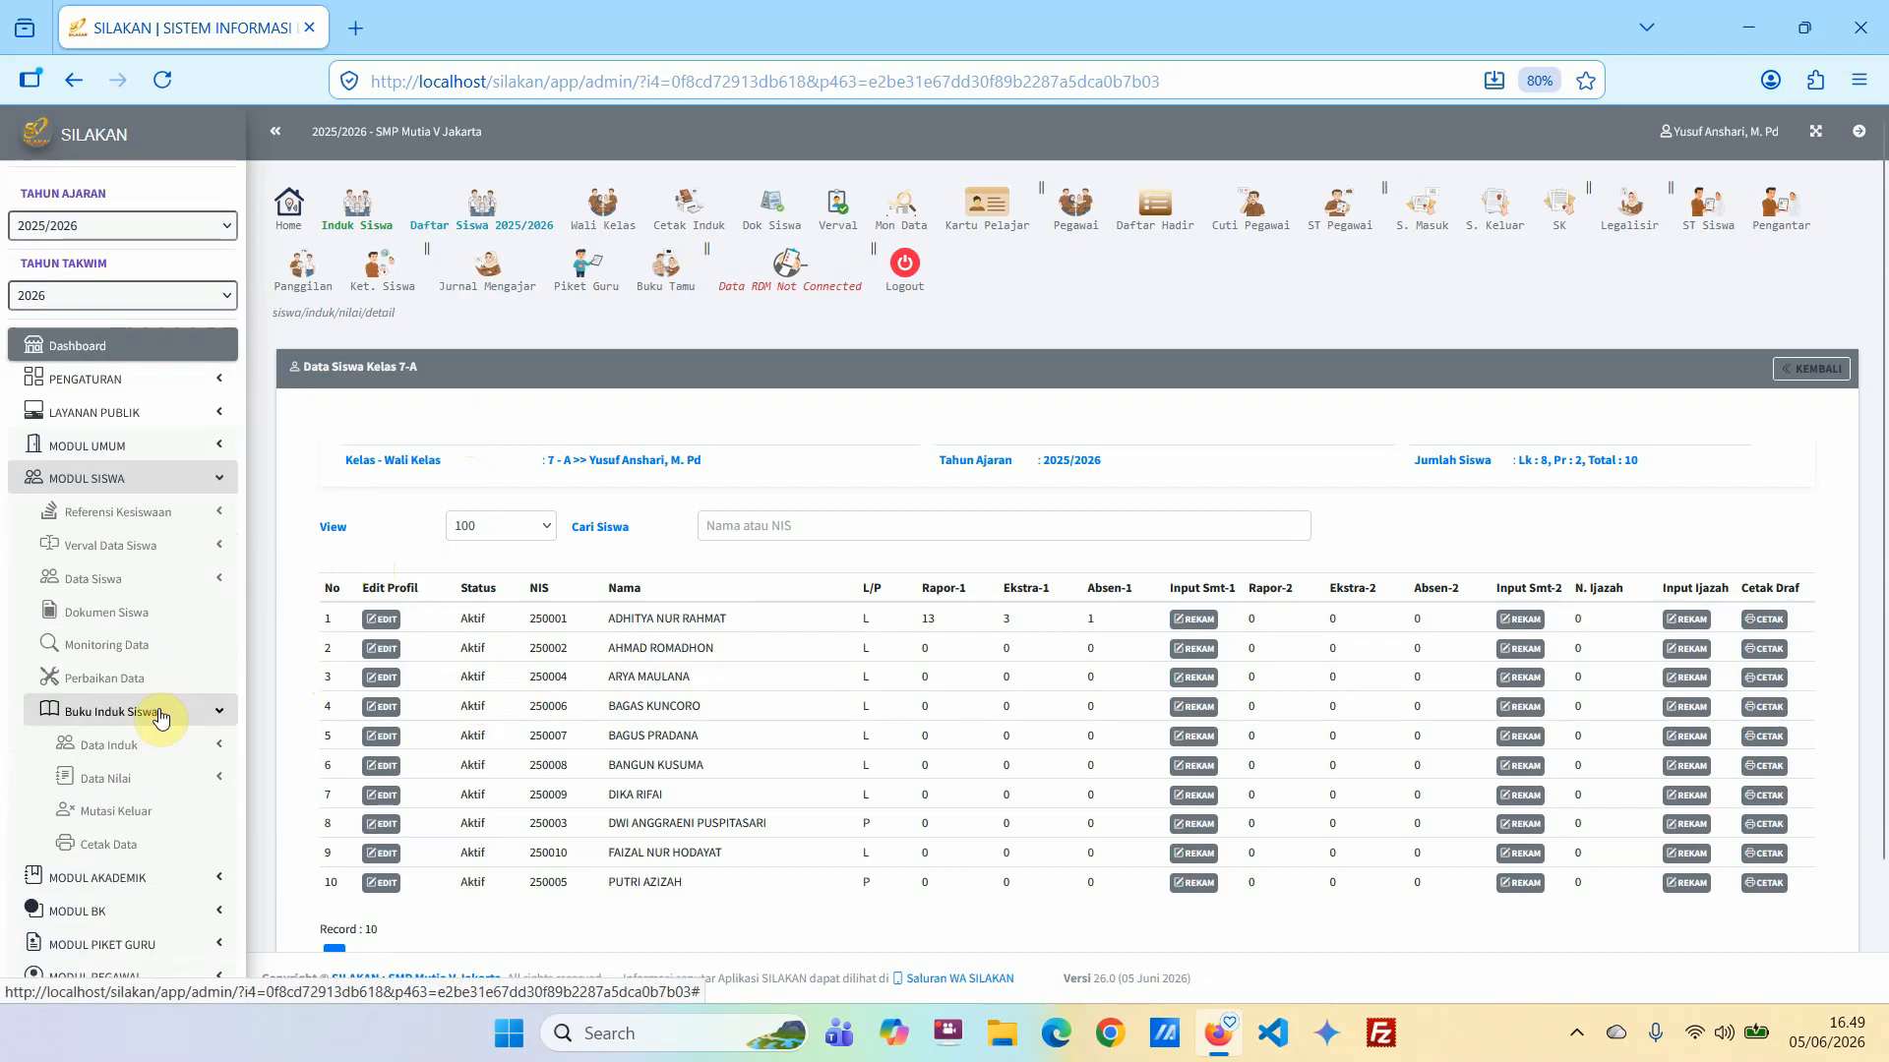
pyautogui.click(136, 782)
pyautogui.scroll(-3, 137, 785)
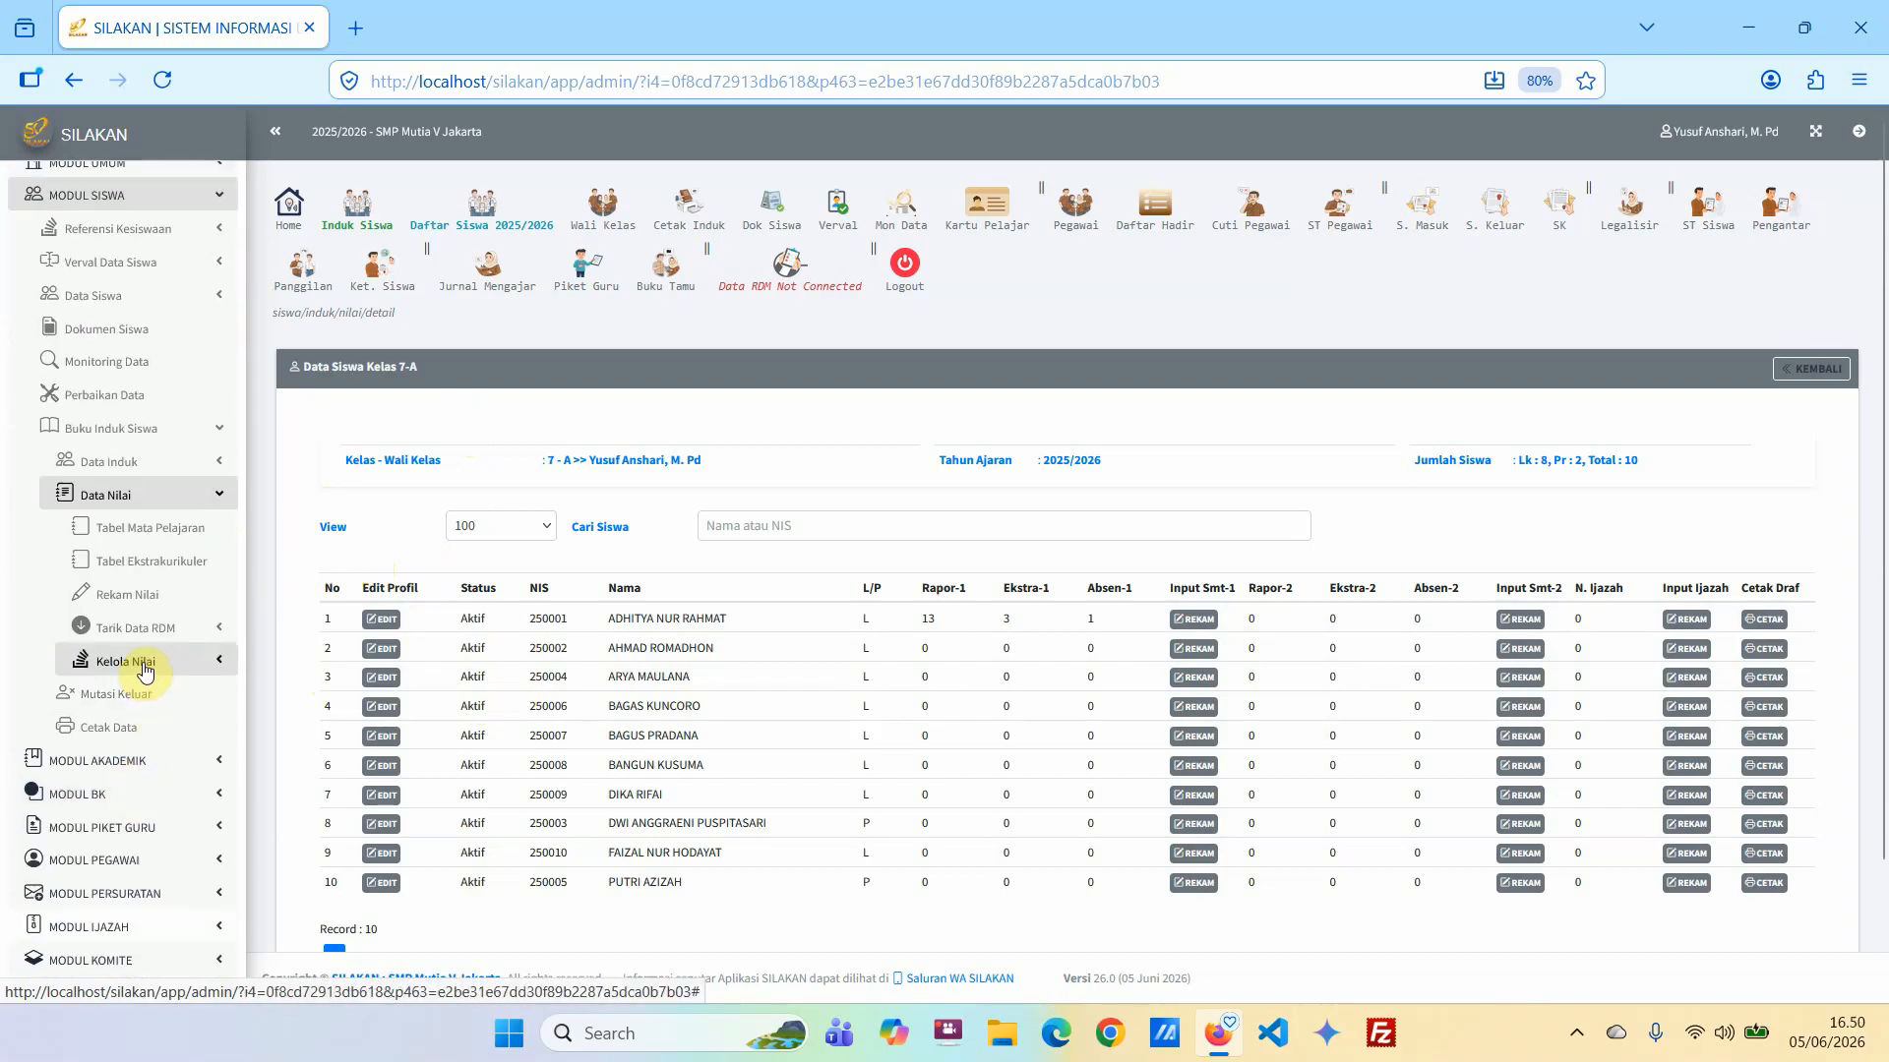
pyautogui.click(146, 670)
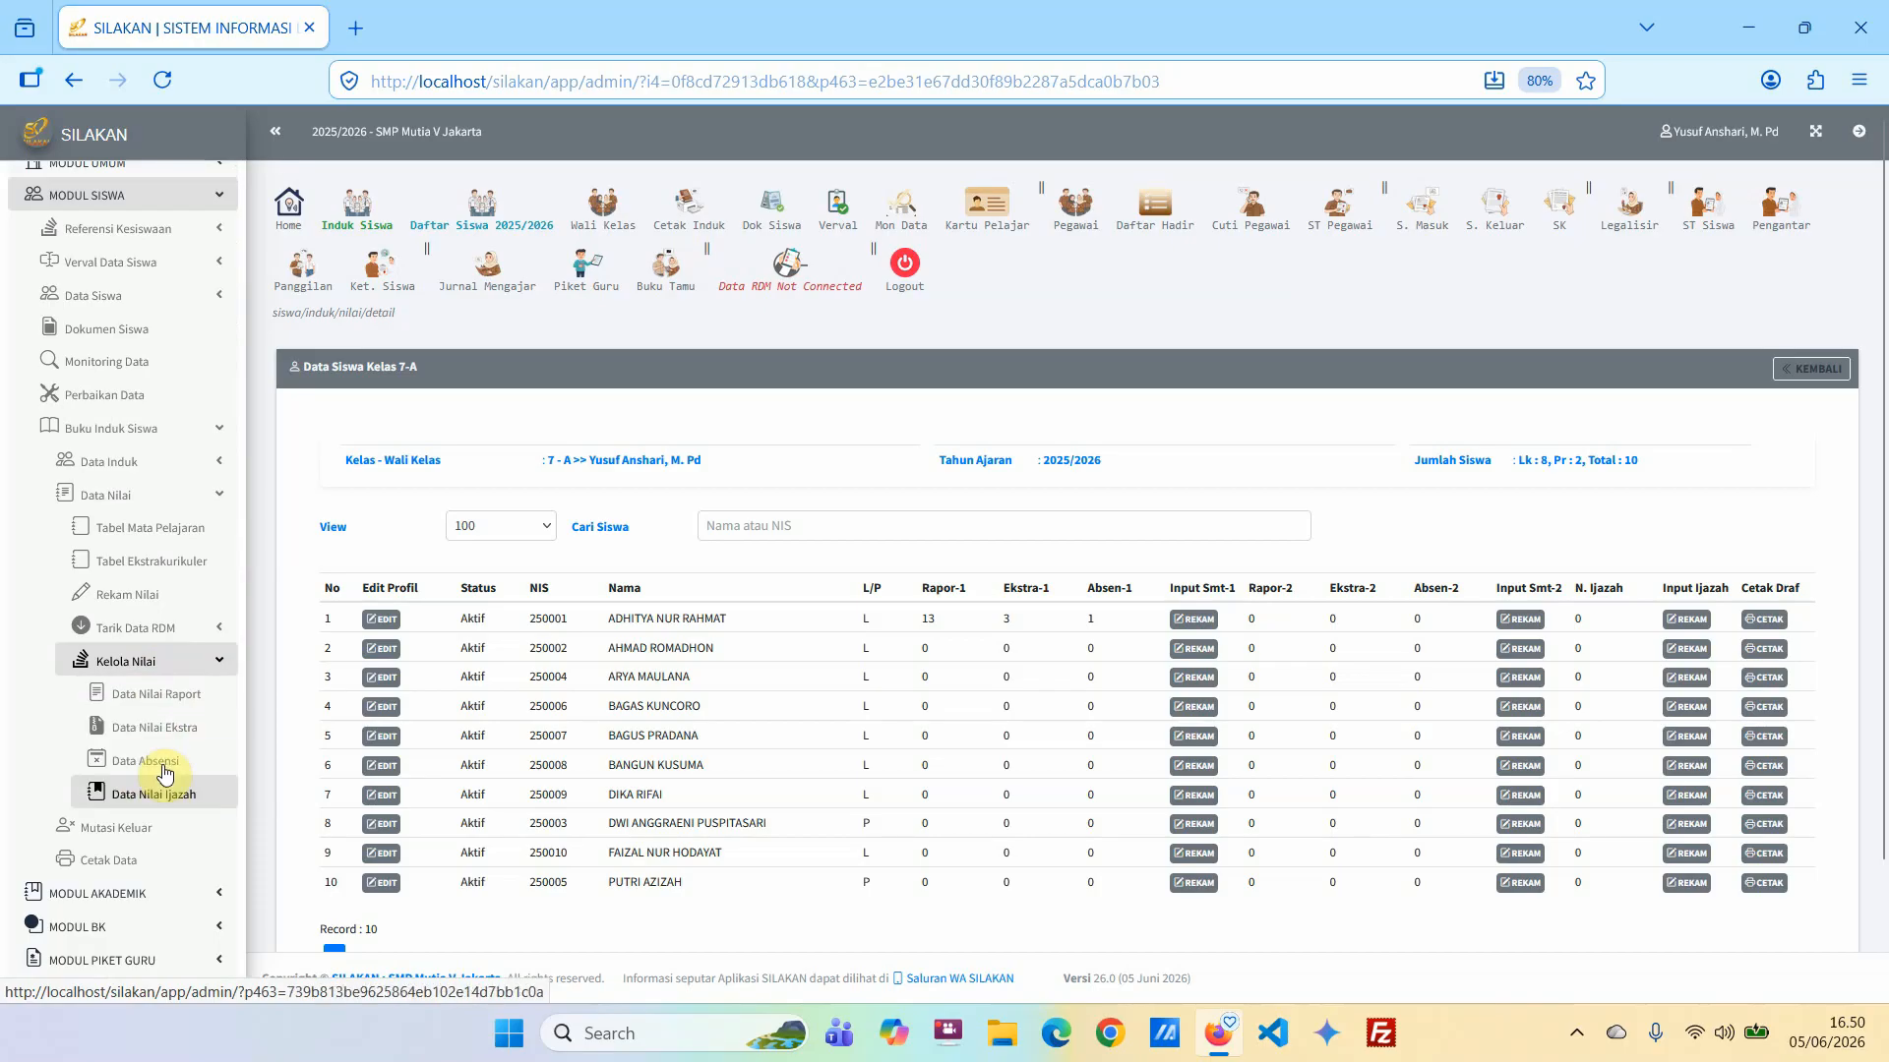
pyautogui.click(155, 696)
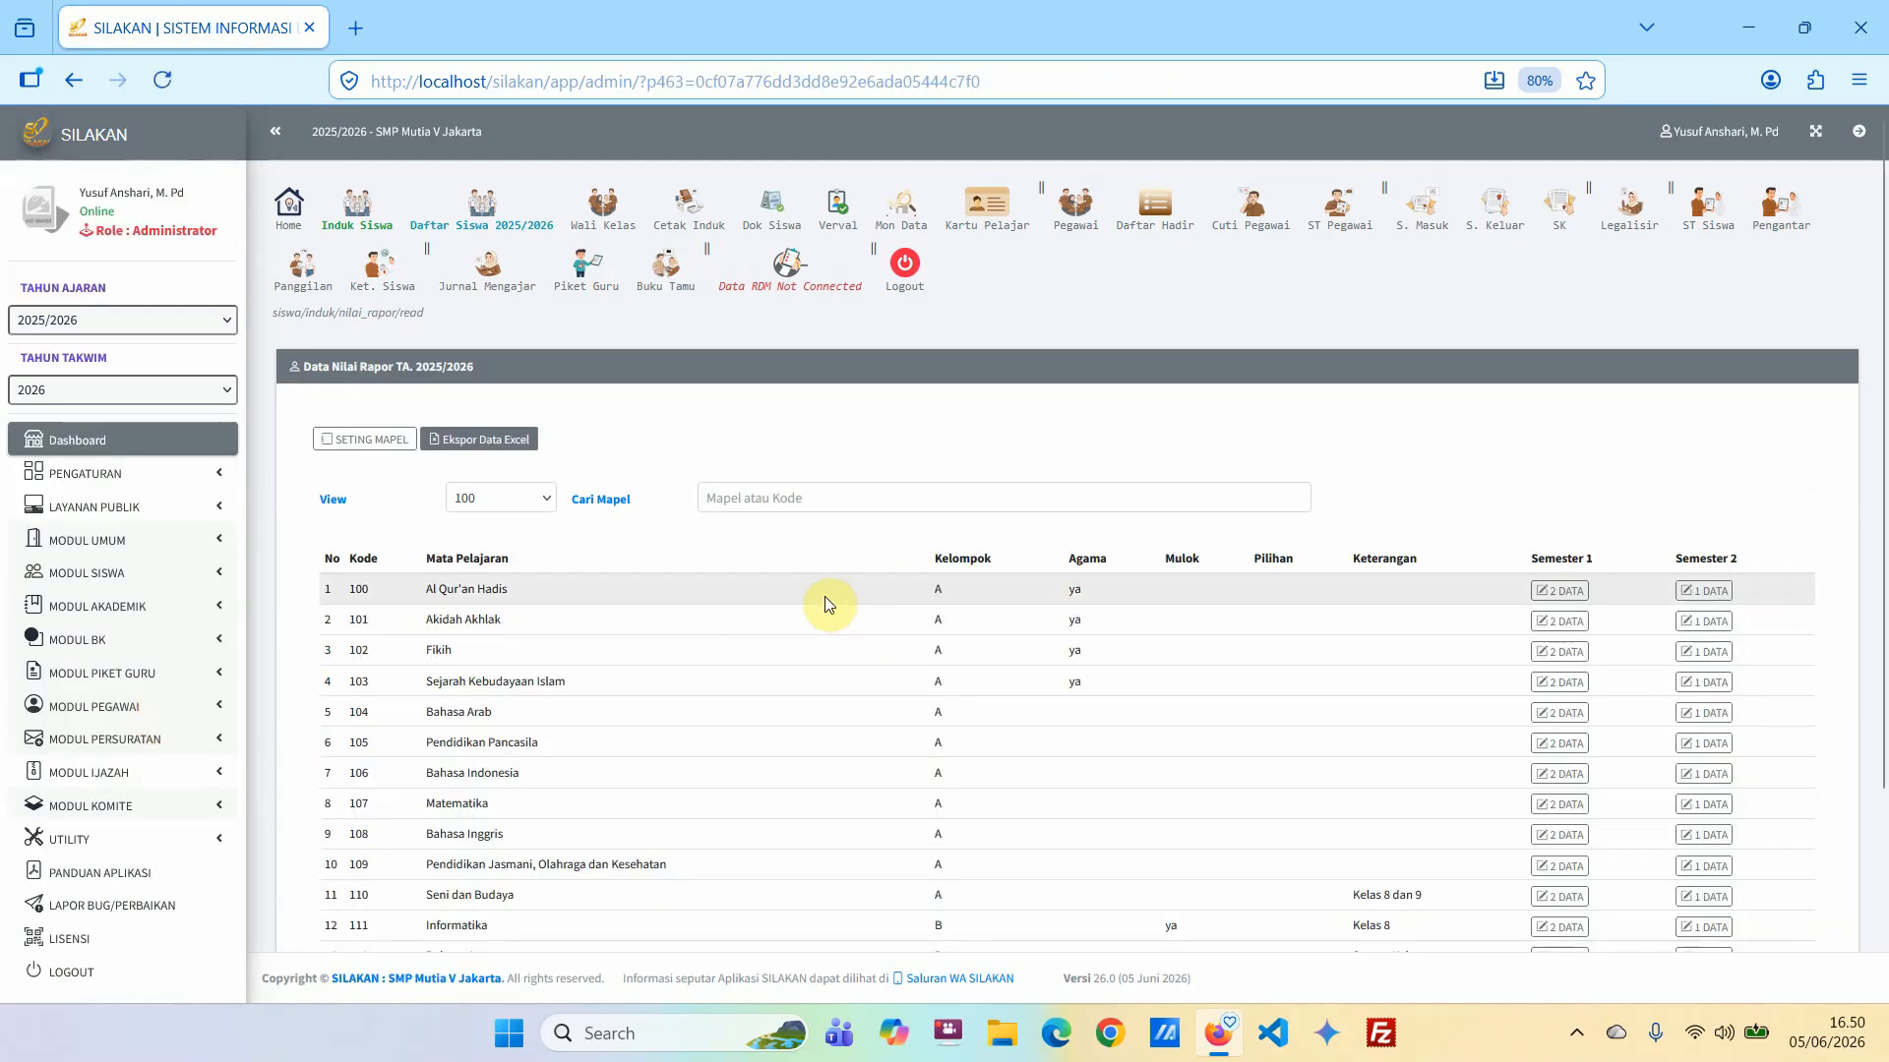
# Look over the subject list, open the semester 1 records of Al Qur'an Hadis and examine the class 7-A student's entry.
pyautogui.scroll(-3, 789, 689)
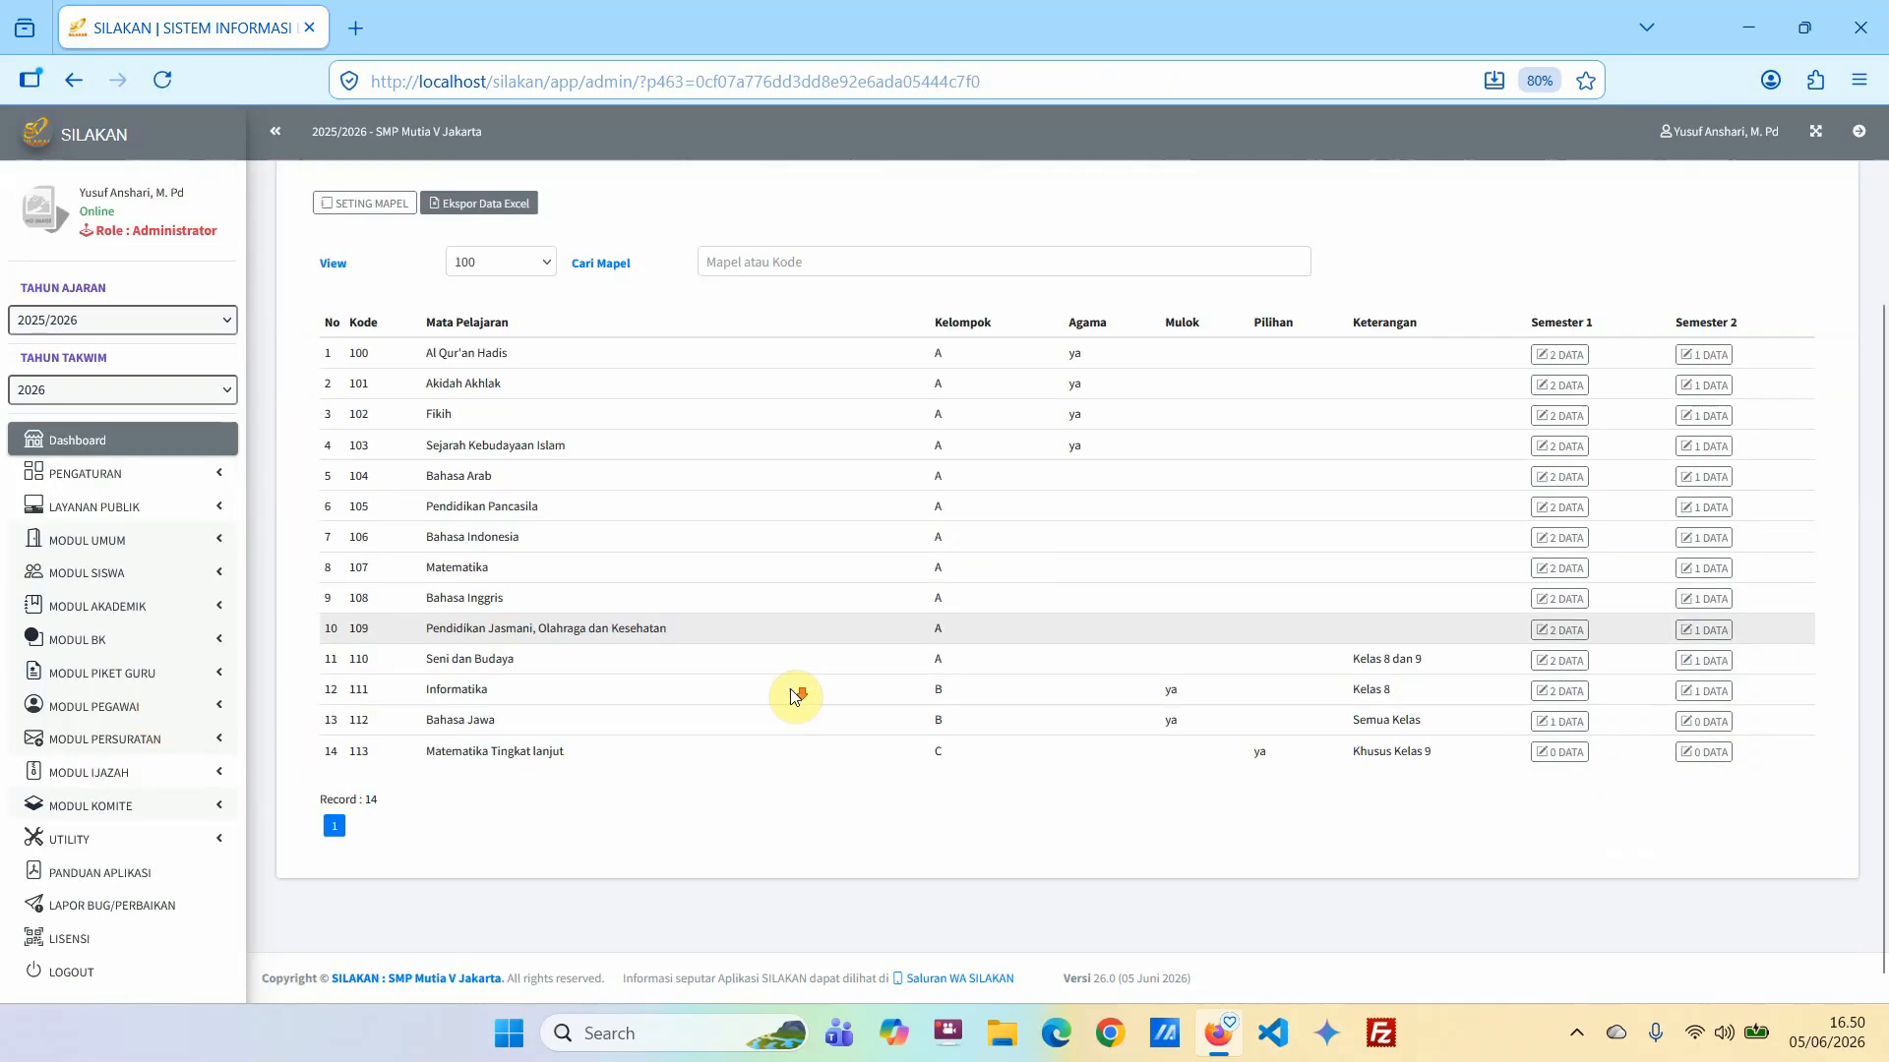
pyautogui.scroll(1, 772, 663)
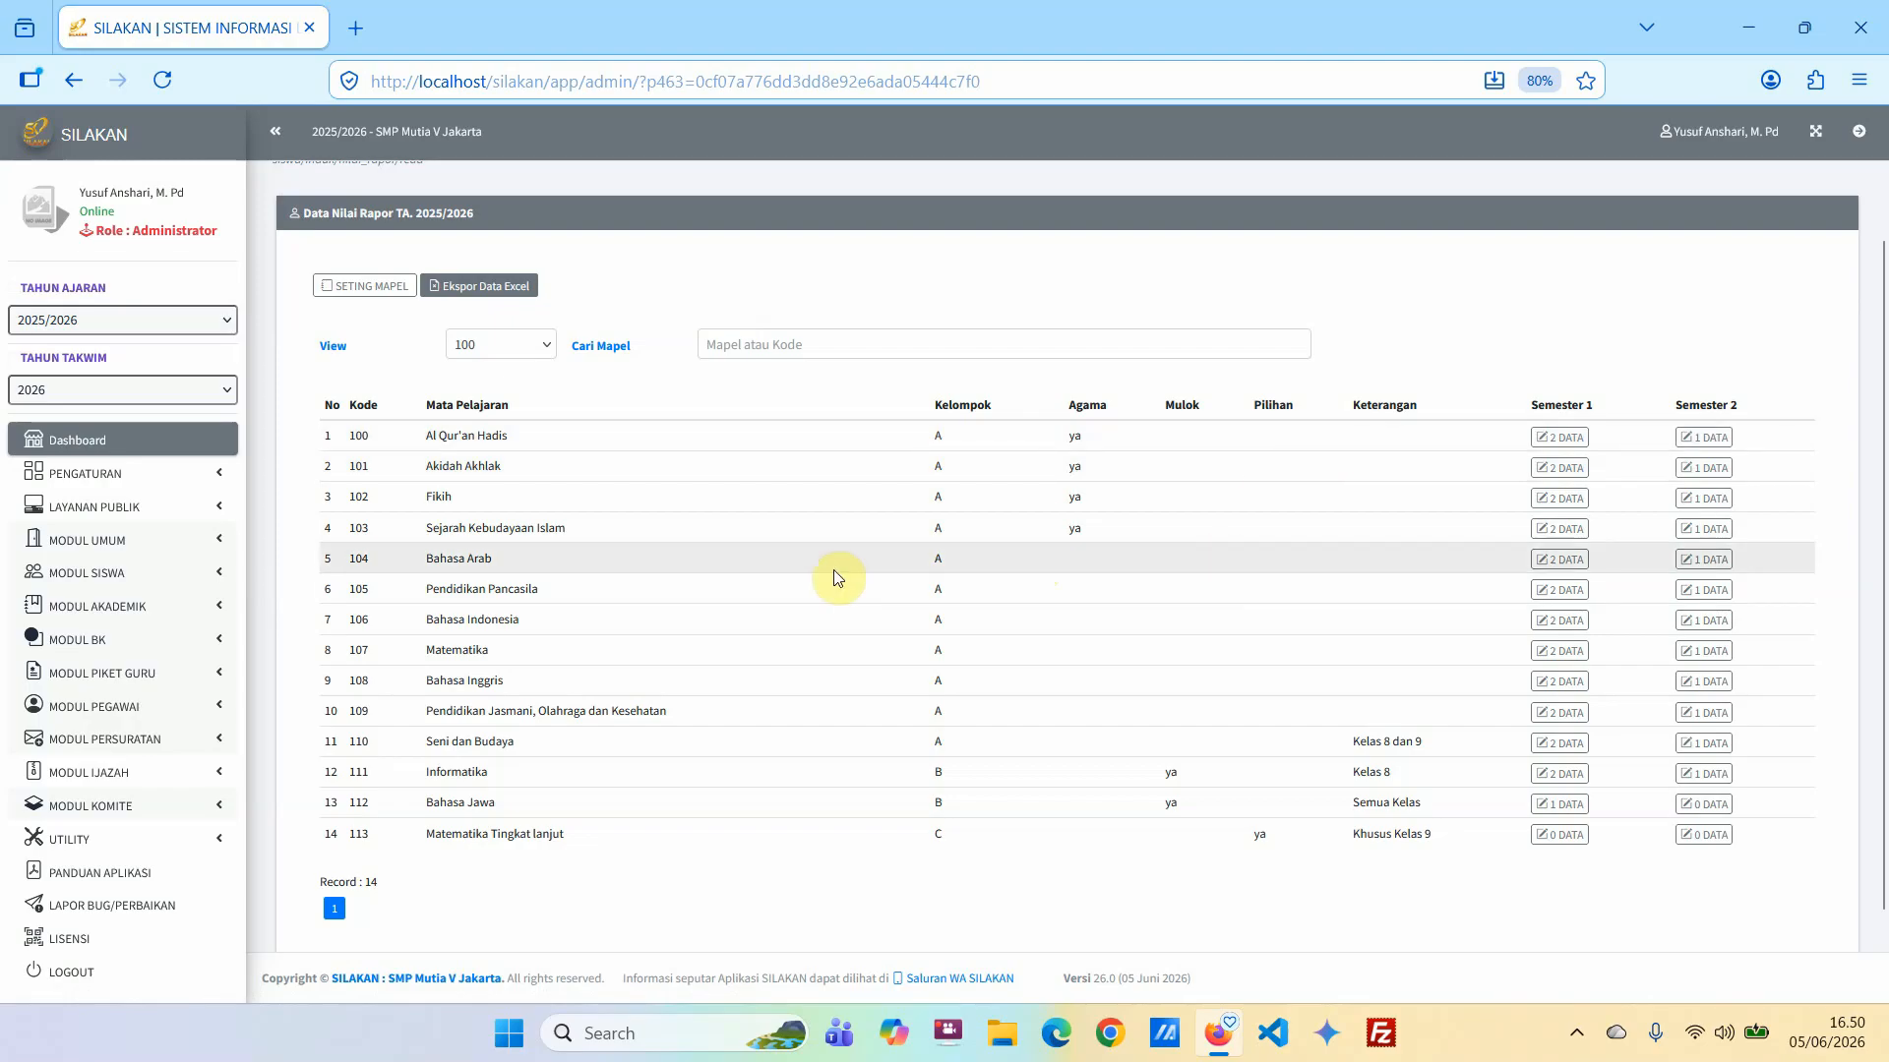
pyautogui.scroll(2, 834, 575)
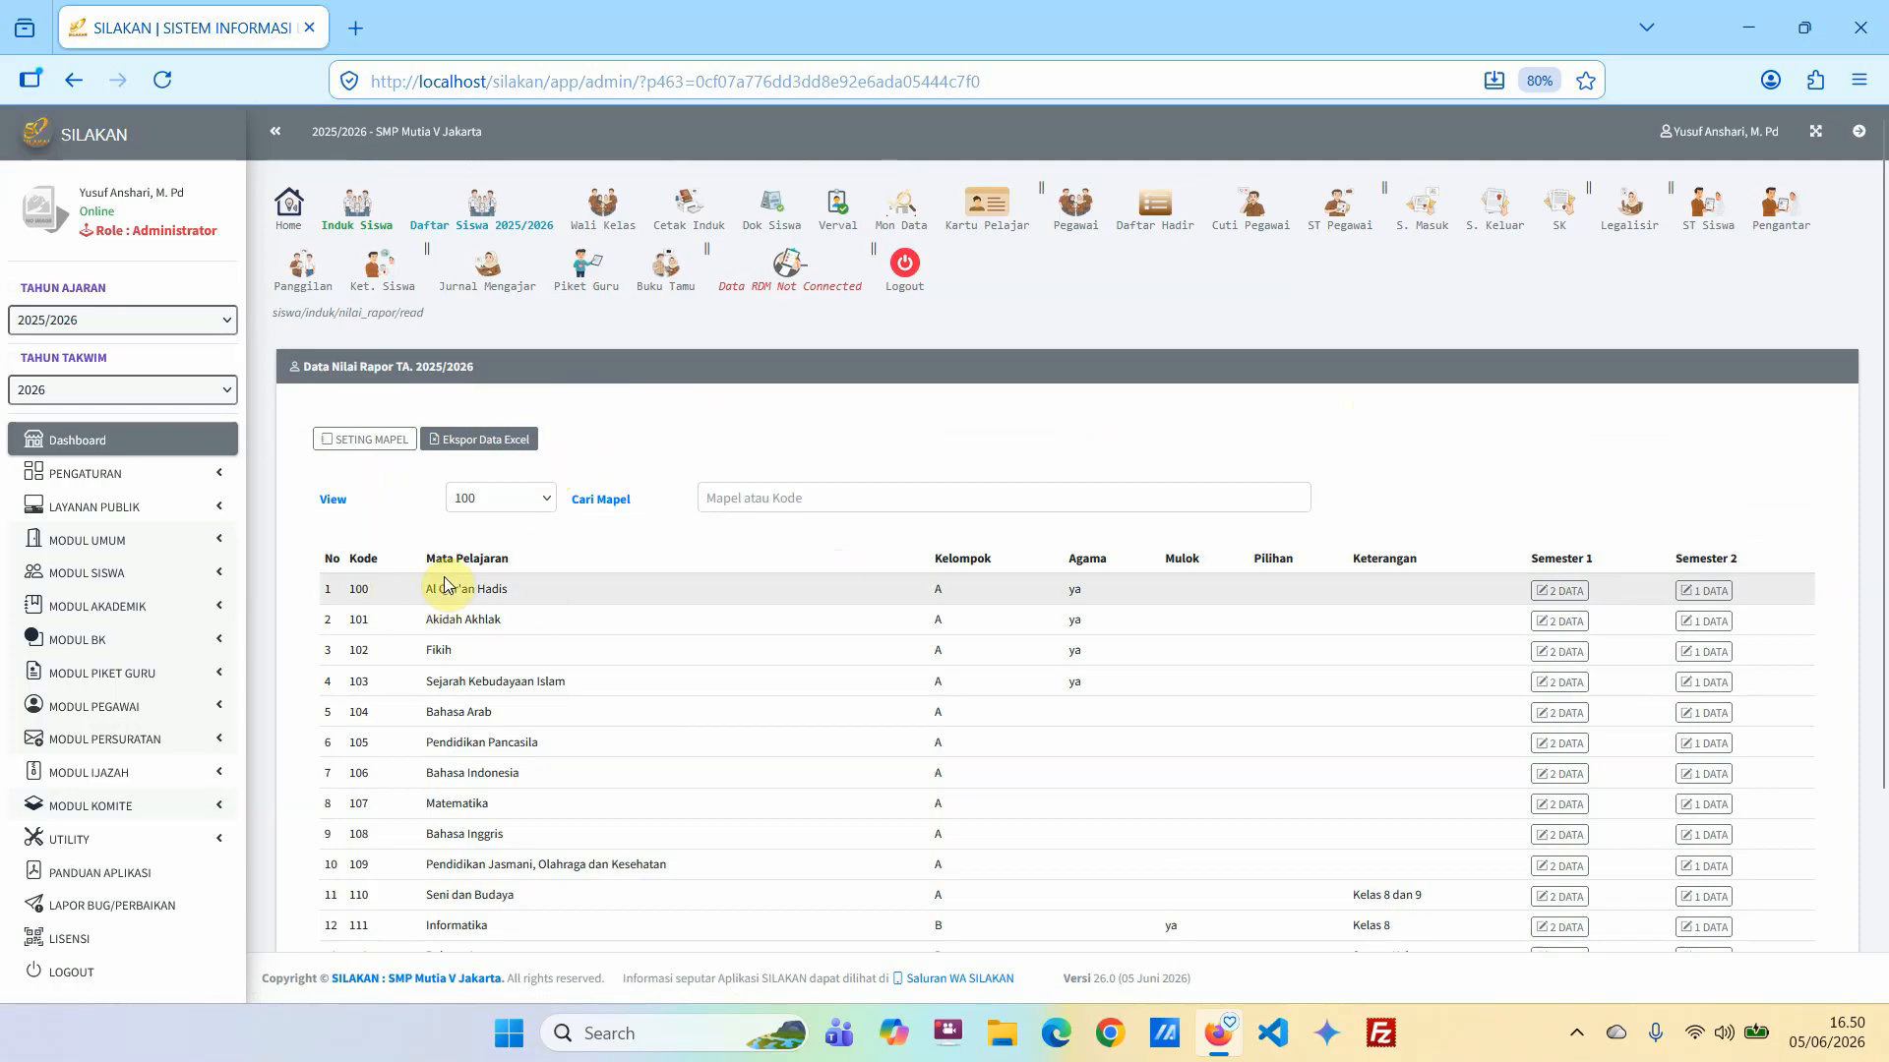
pyautogui.scroll(-1, 608, 679)
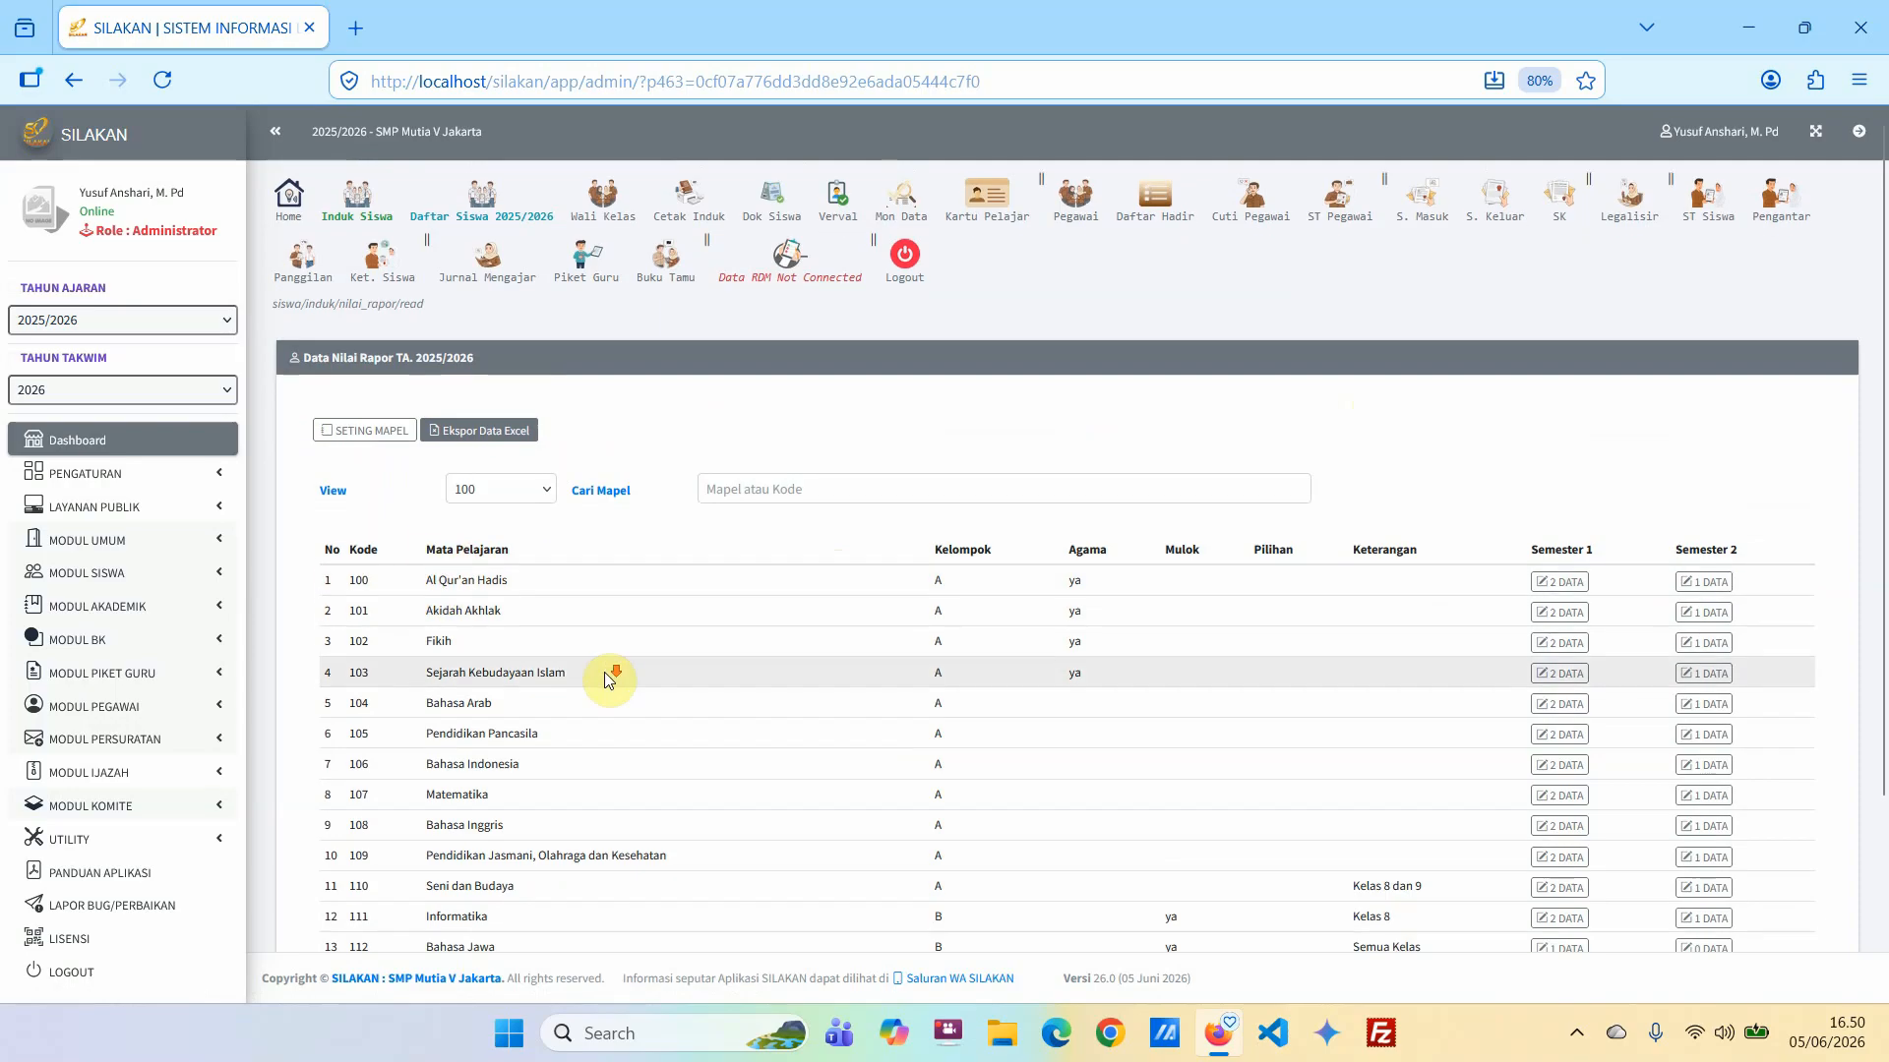
pyautogui.scroll(-2, 608, 678)
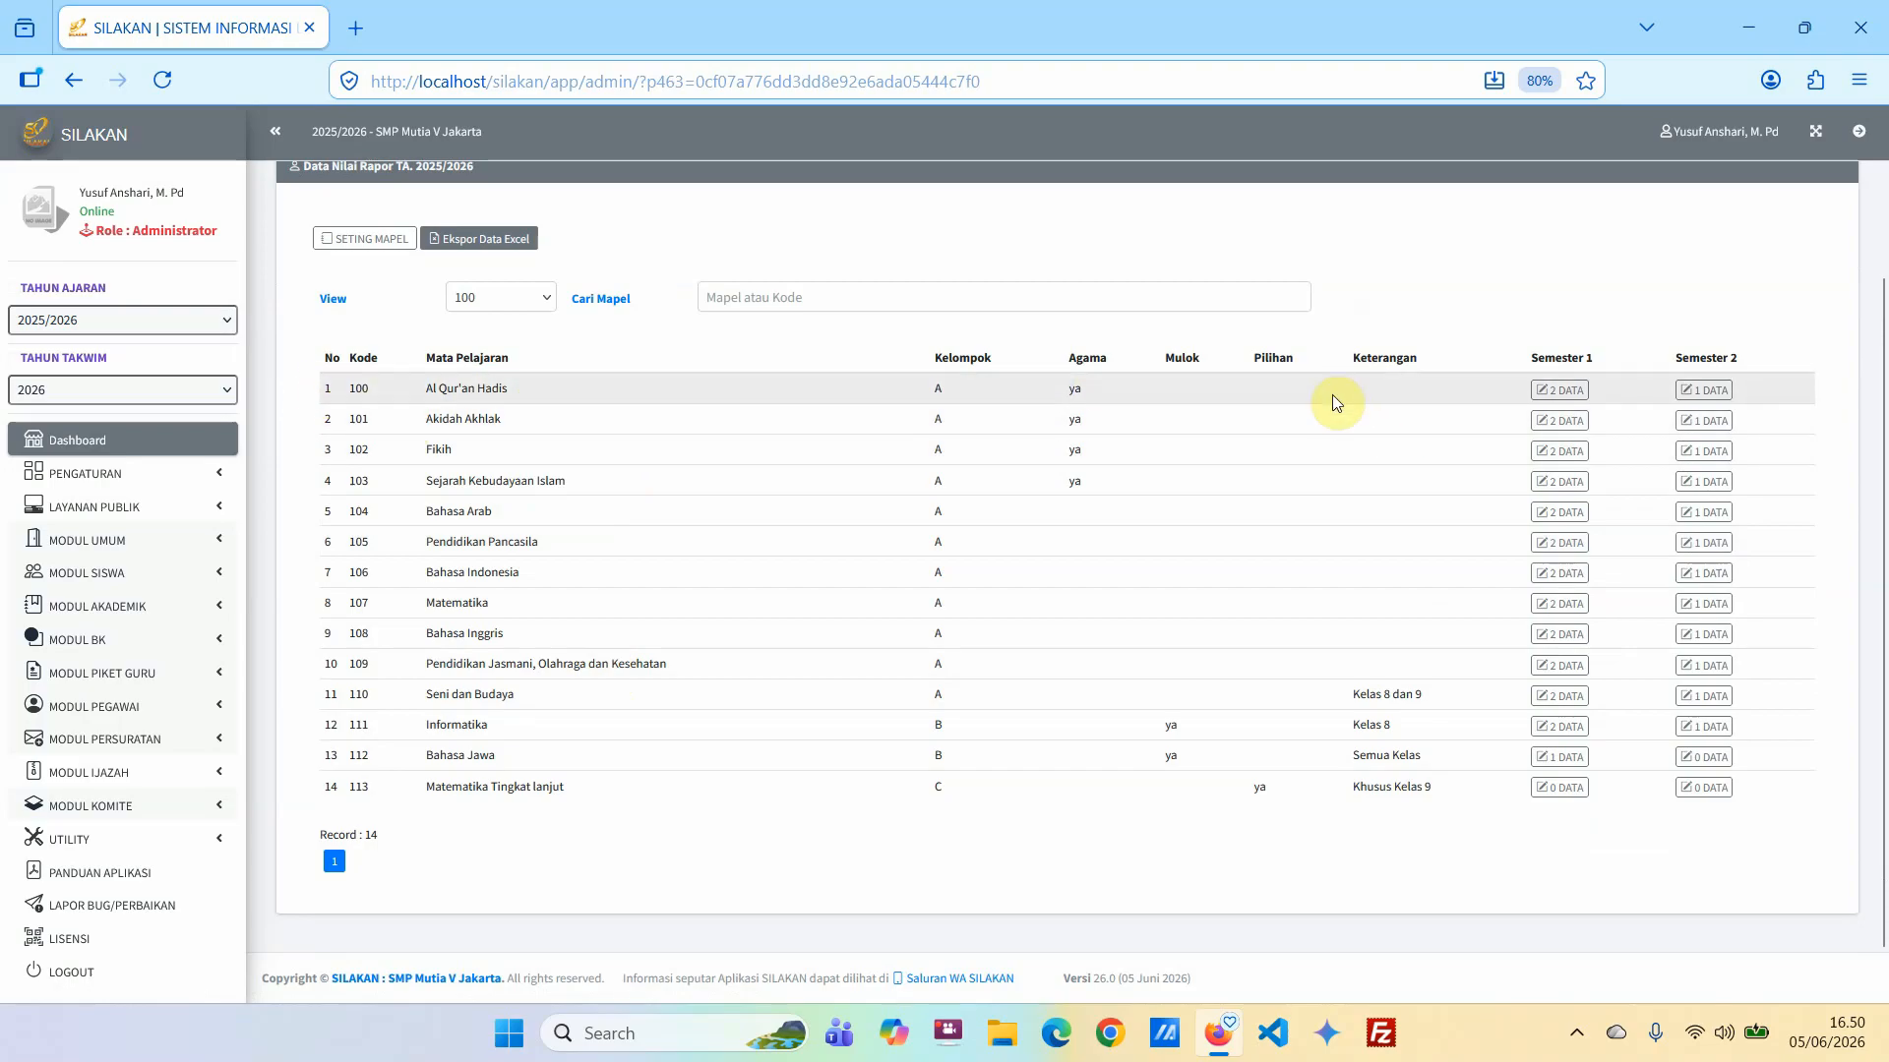
pyautogui.click(1562, 393)
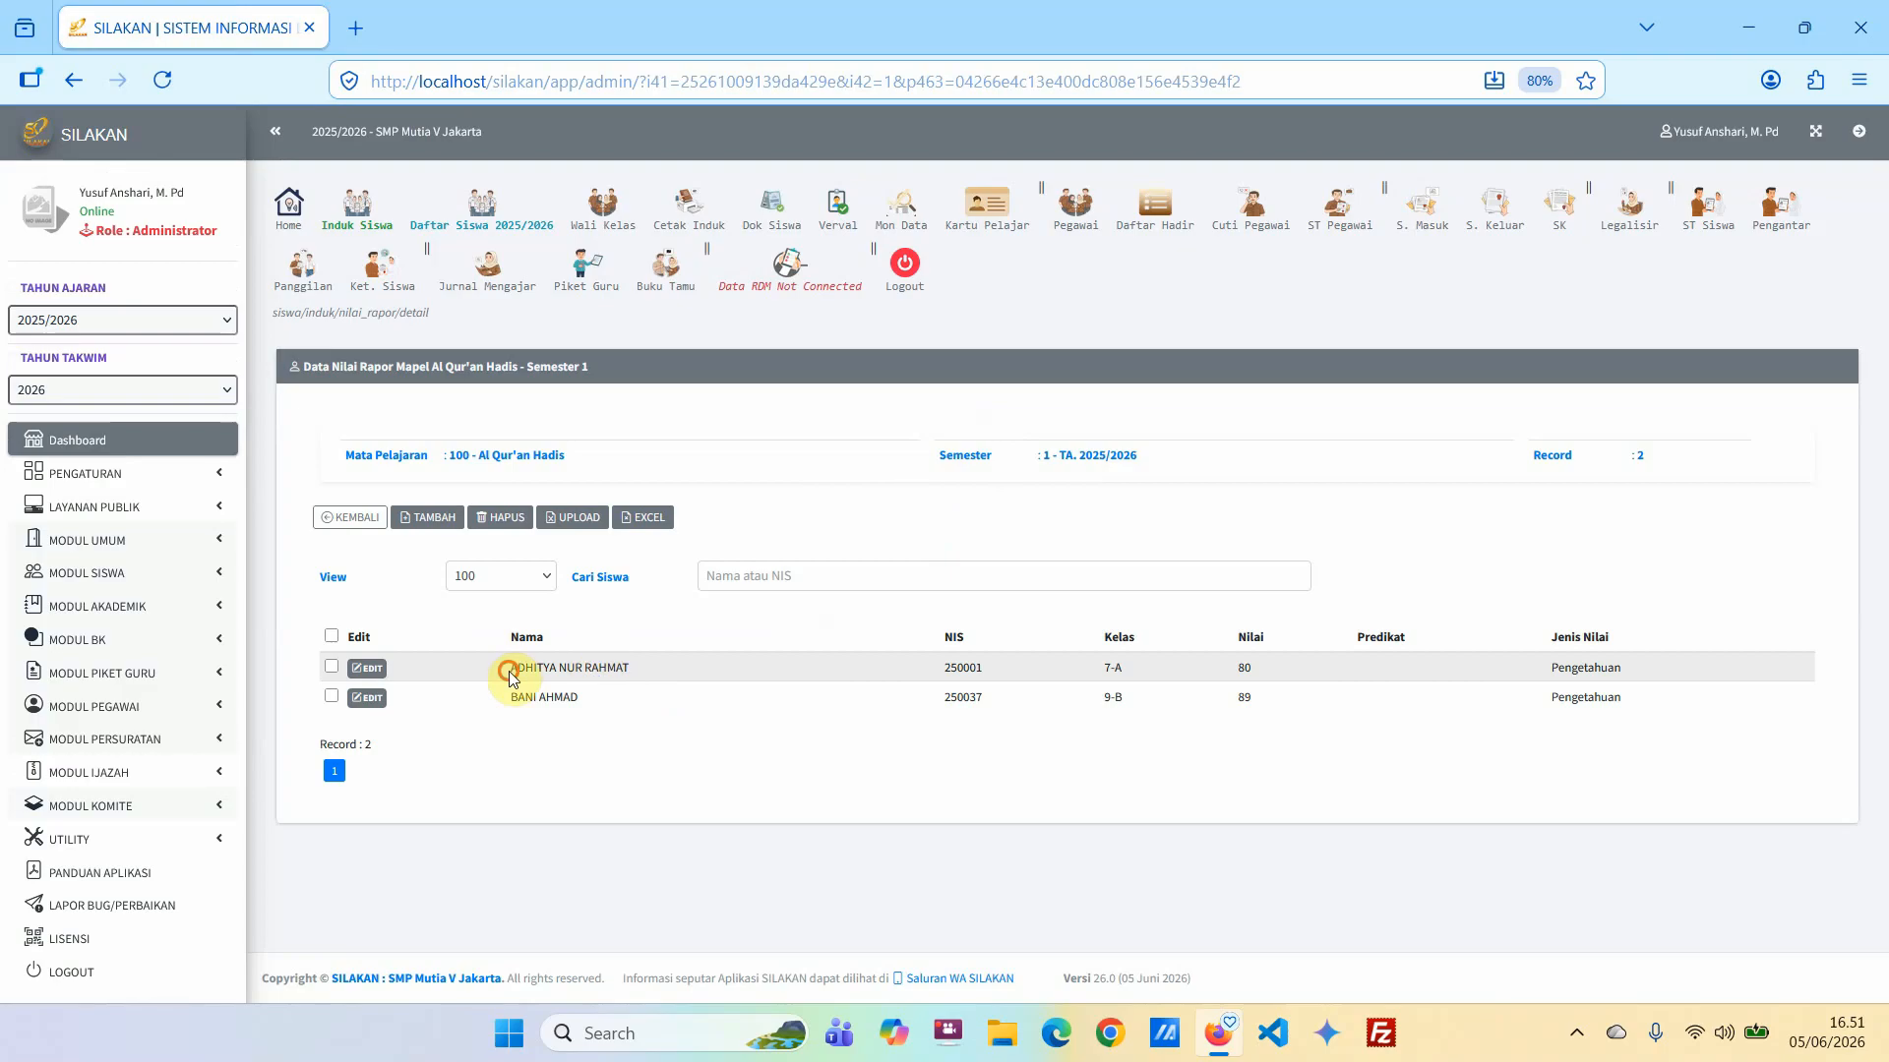
pyautogui.moveTo(510, 677); pyautogui.dragTo(632, 669)
pyautogui.click(751, 729)
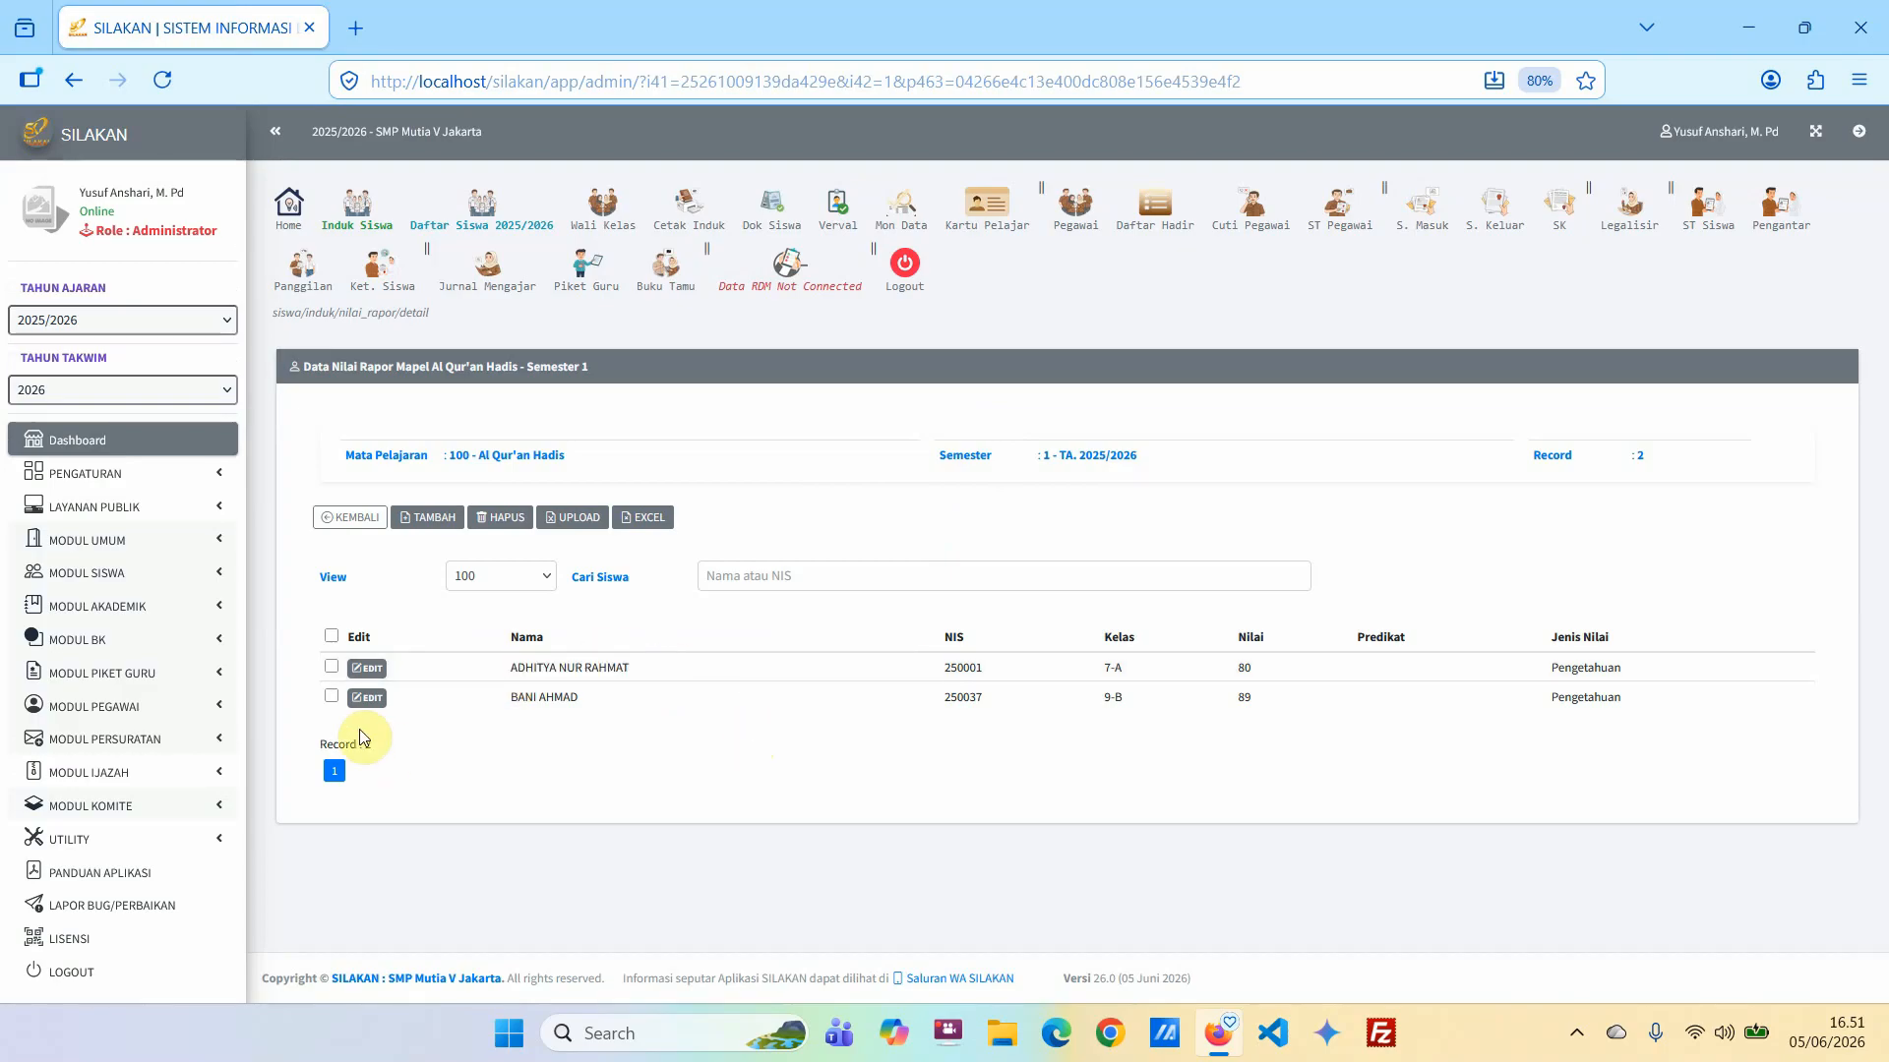
# Delete the class 9-B student's semester 1 grade record from Al Qur'an Hadis.
pyautogui.click(332, 697)
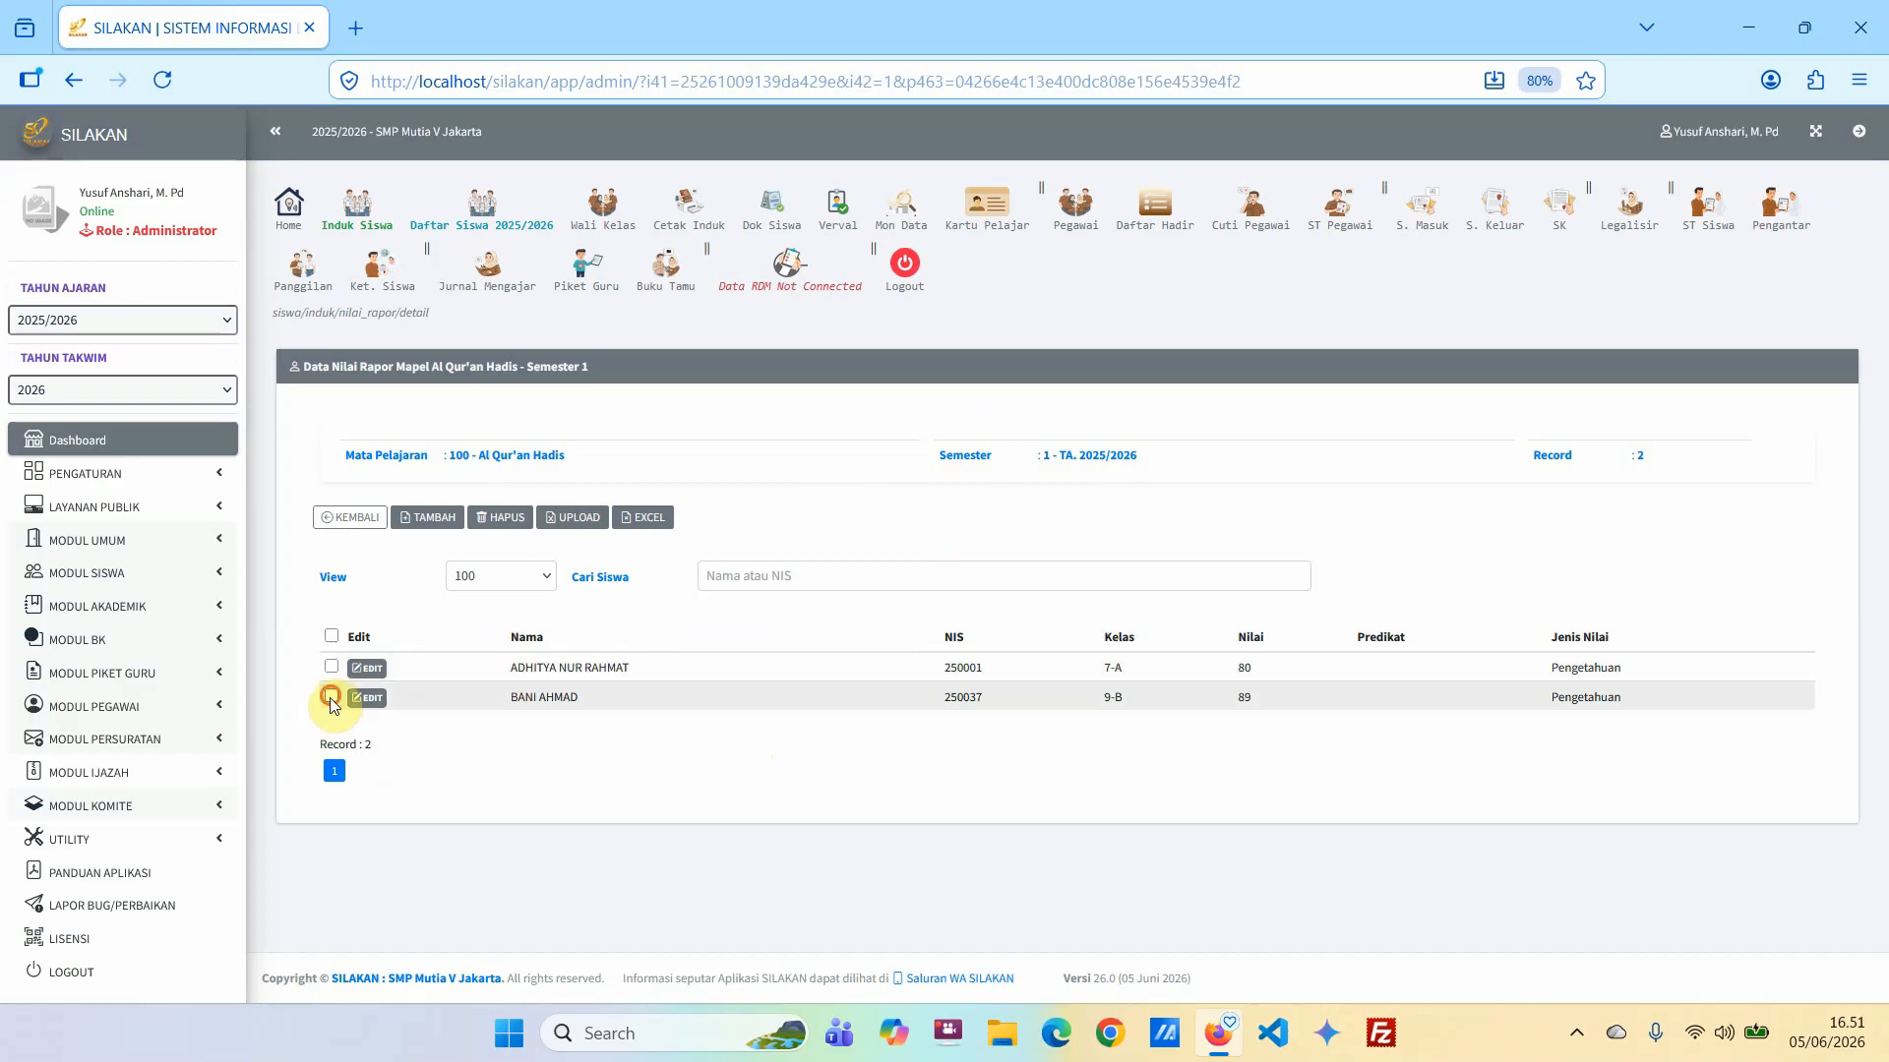
pyautogui.click(498, 521)
pyautogui.click(1109, 595)
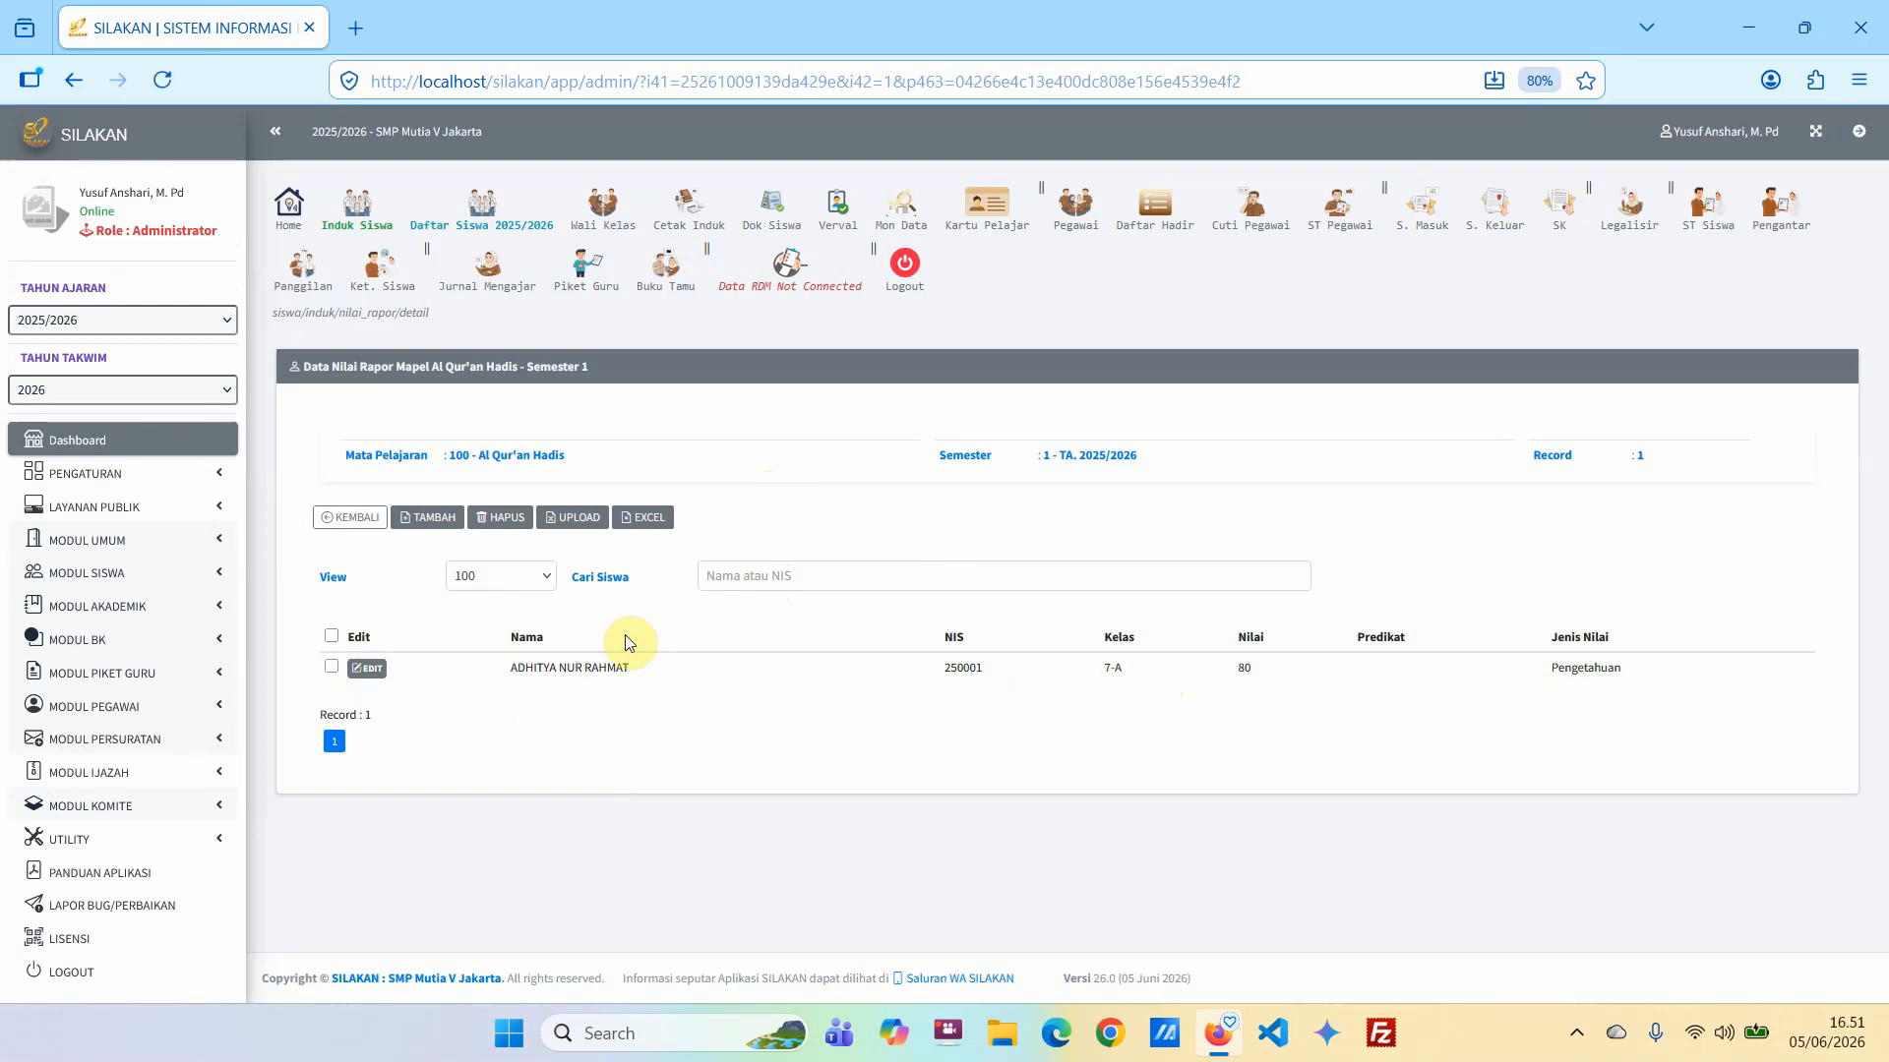
# Return to the subject list, reopen the Al Qur'an Hadis semester 1 records and open their upload form to download the Excel template.
pyautogui.click(346, 517)
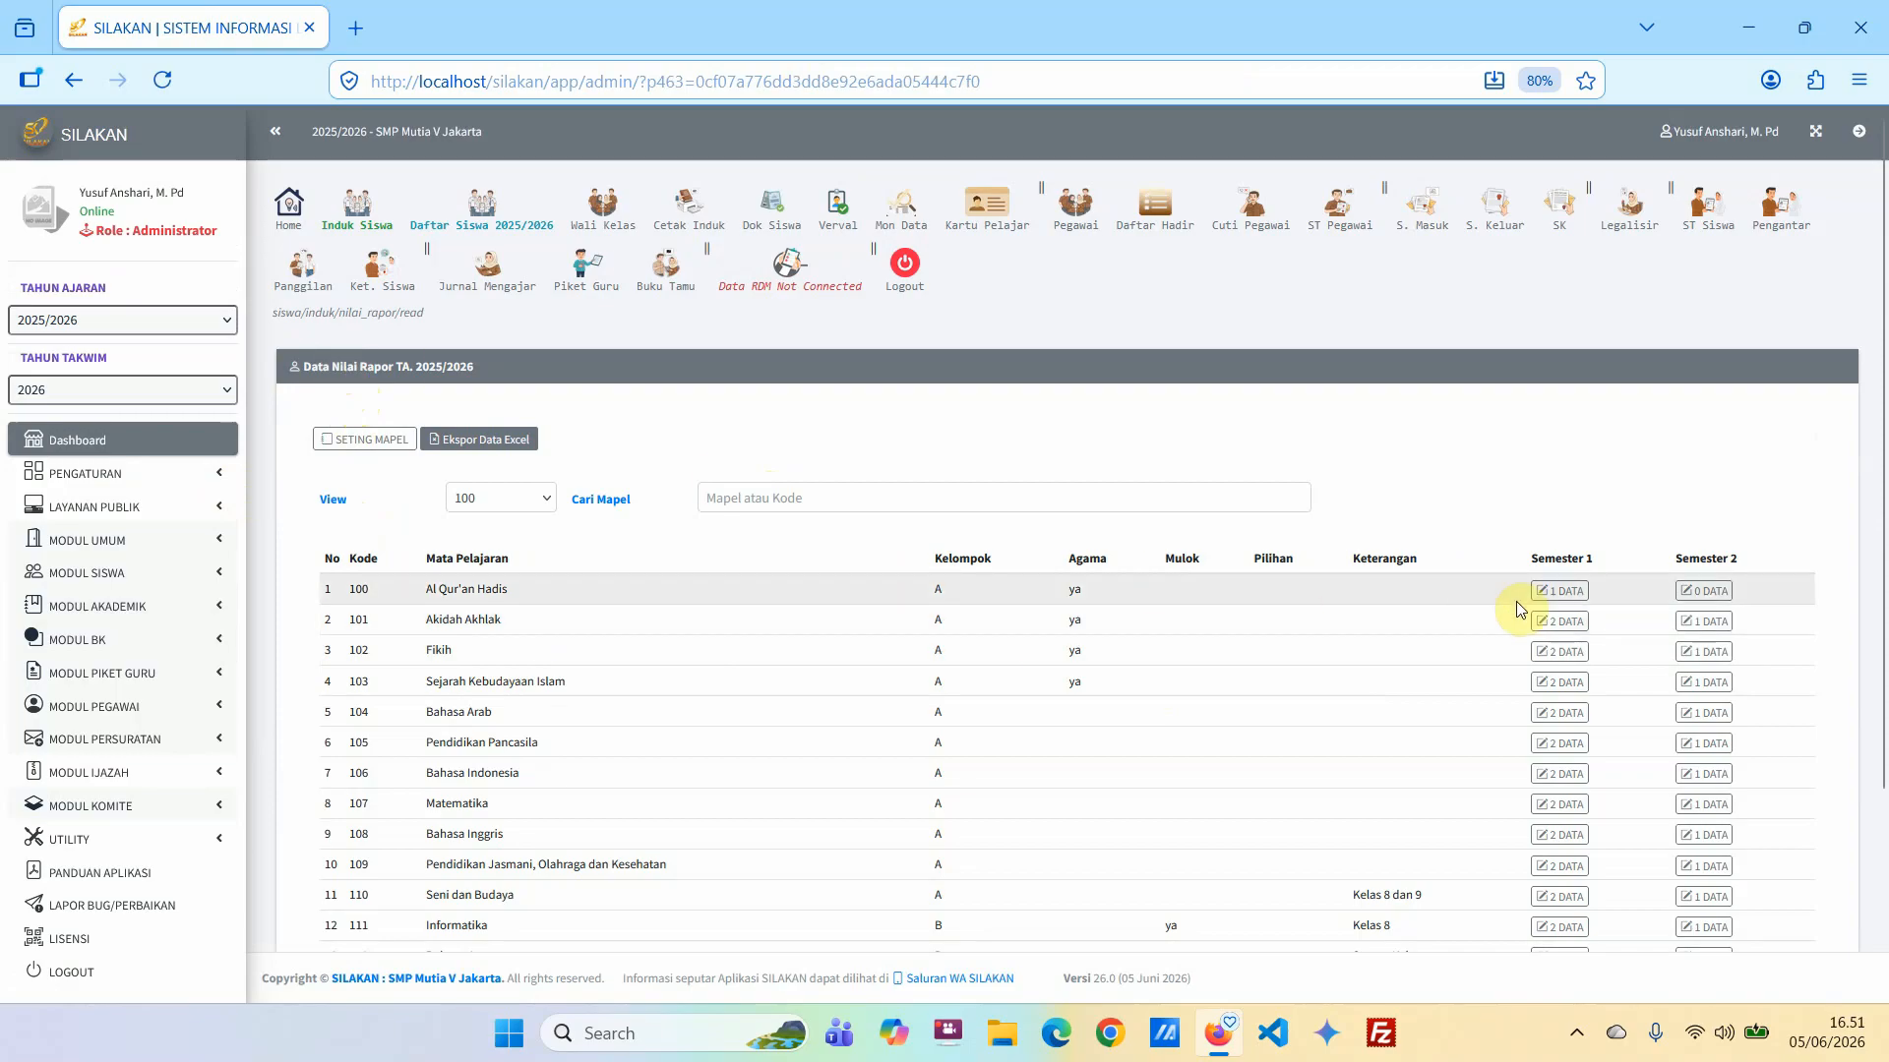
pyautogui.click(1571, 601)
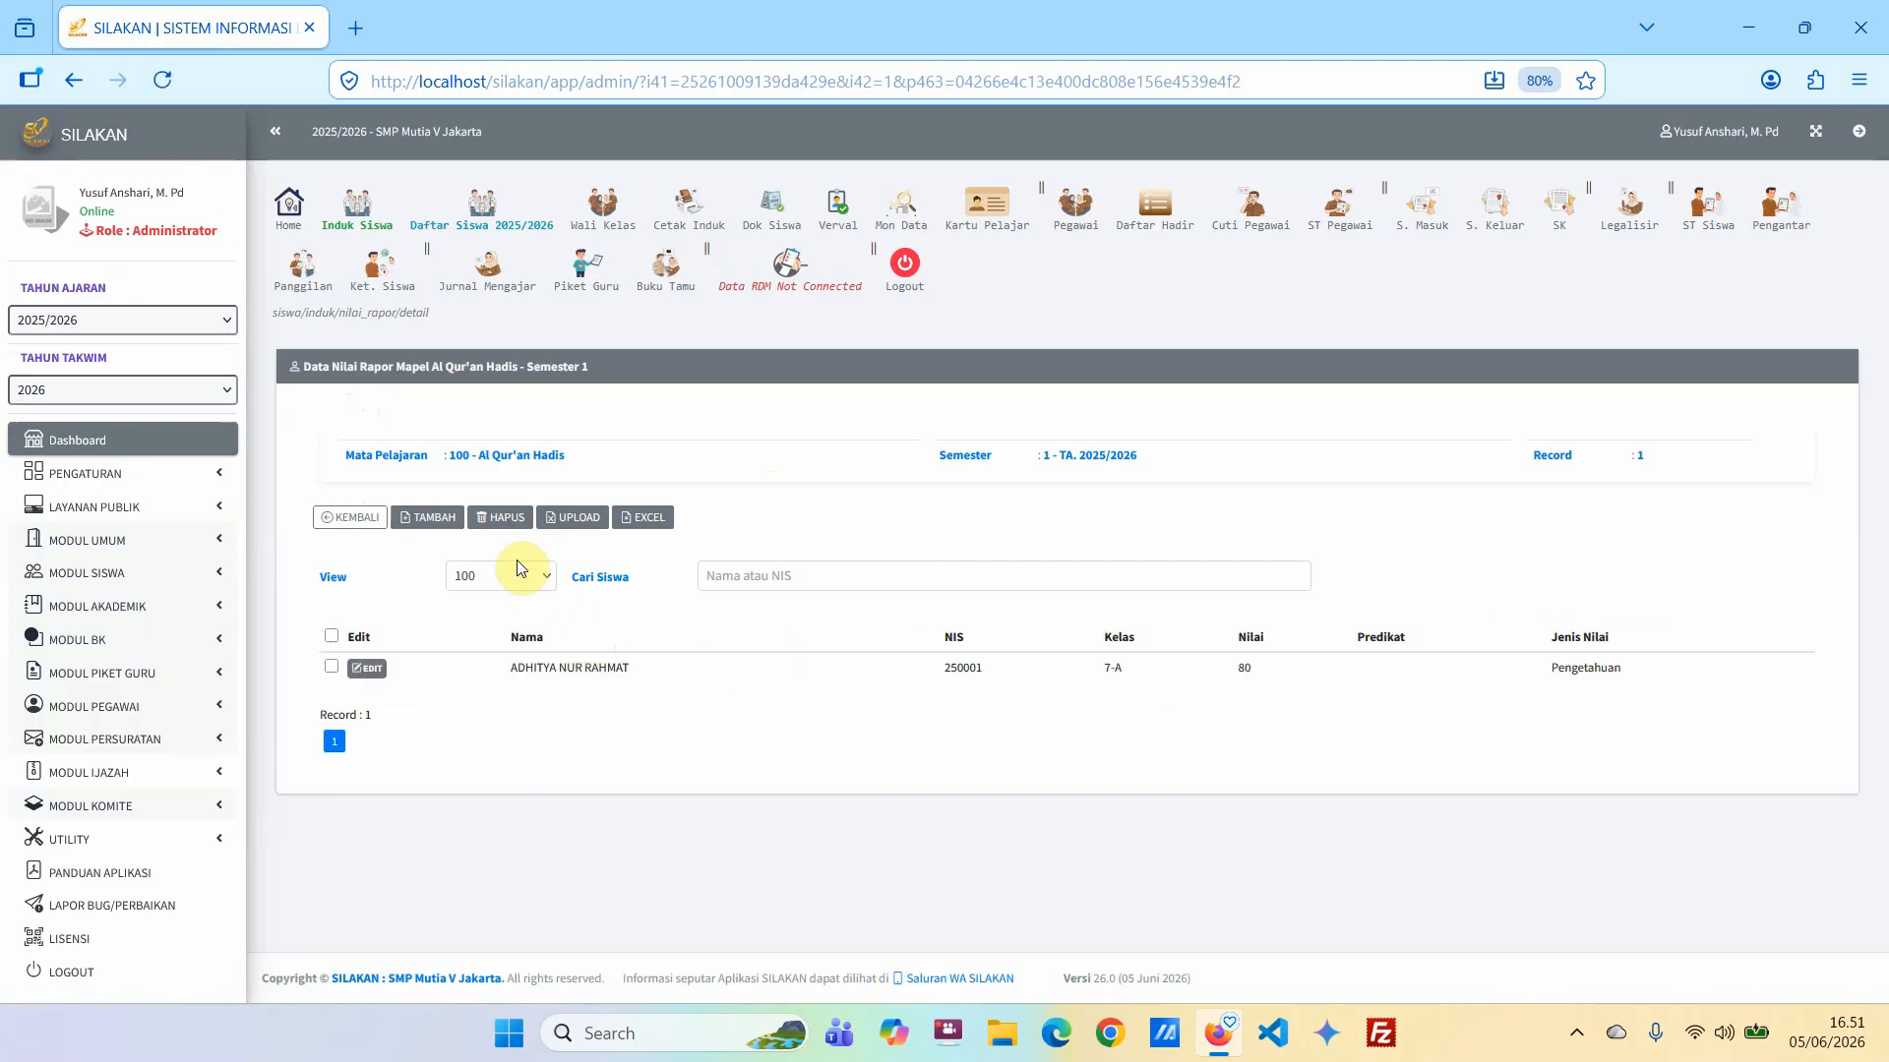
pyautogui.click(579, 522)
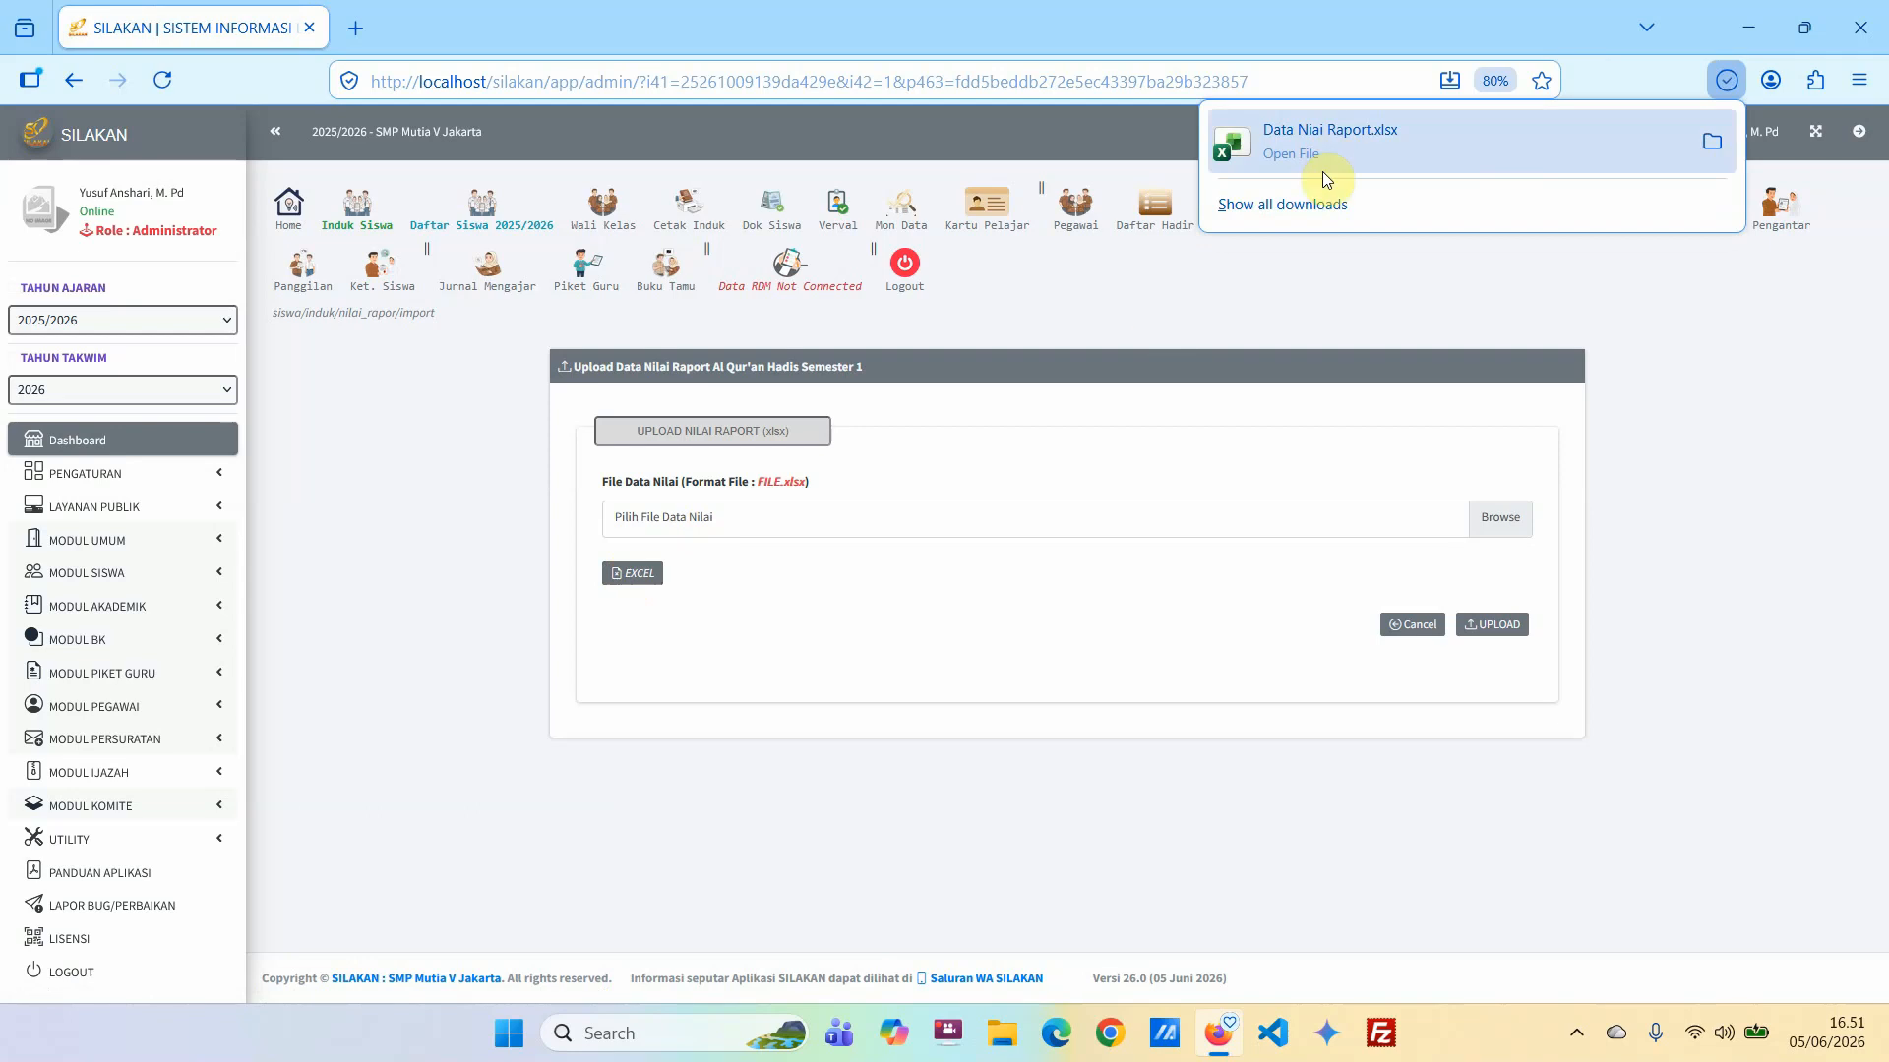
# Open the downloaded Data Niai Raport.xlsx template, look over its column headings, and return to the browser.
pyautogui.click(1331, 142)
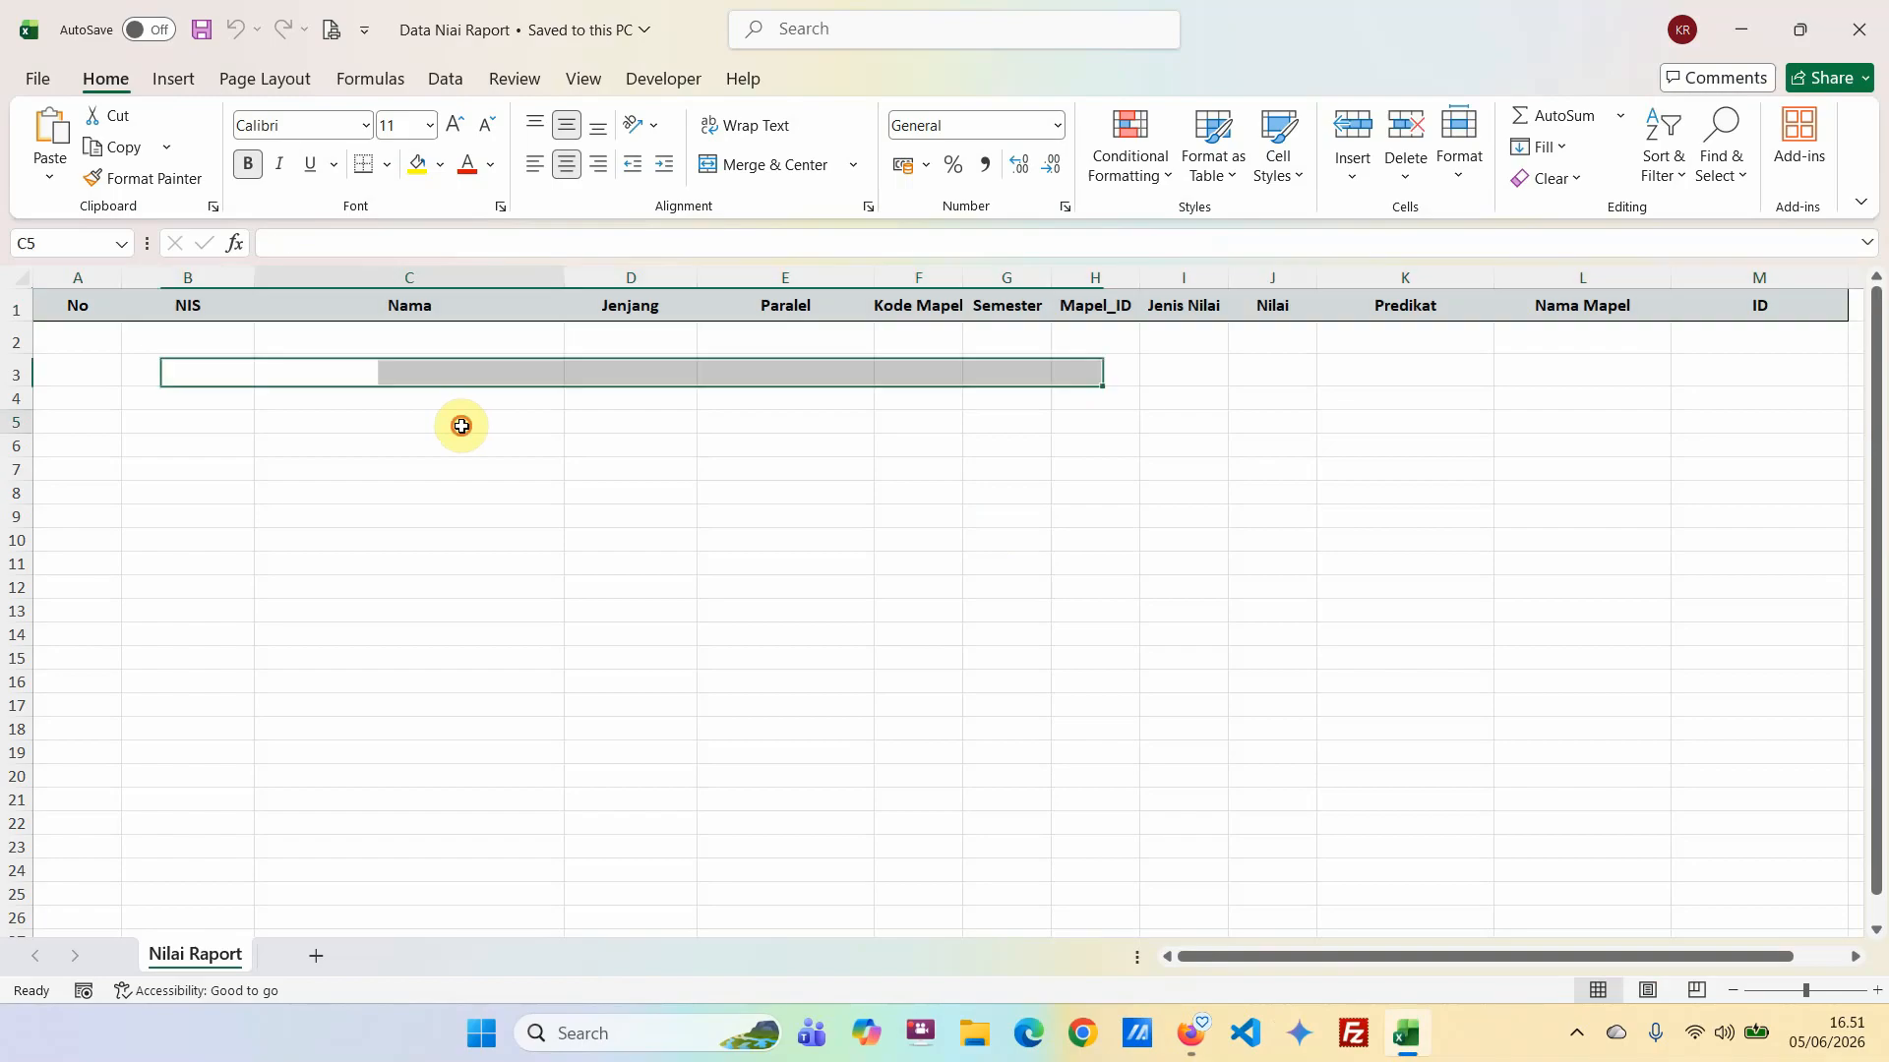
pyautogui.click(461, 422)
pyautogui.moveTo(1338, 954); pyautogui.dragTo(1338, 954)
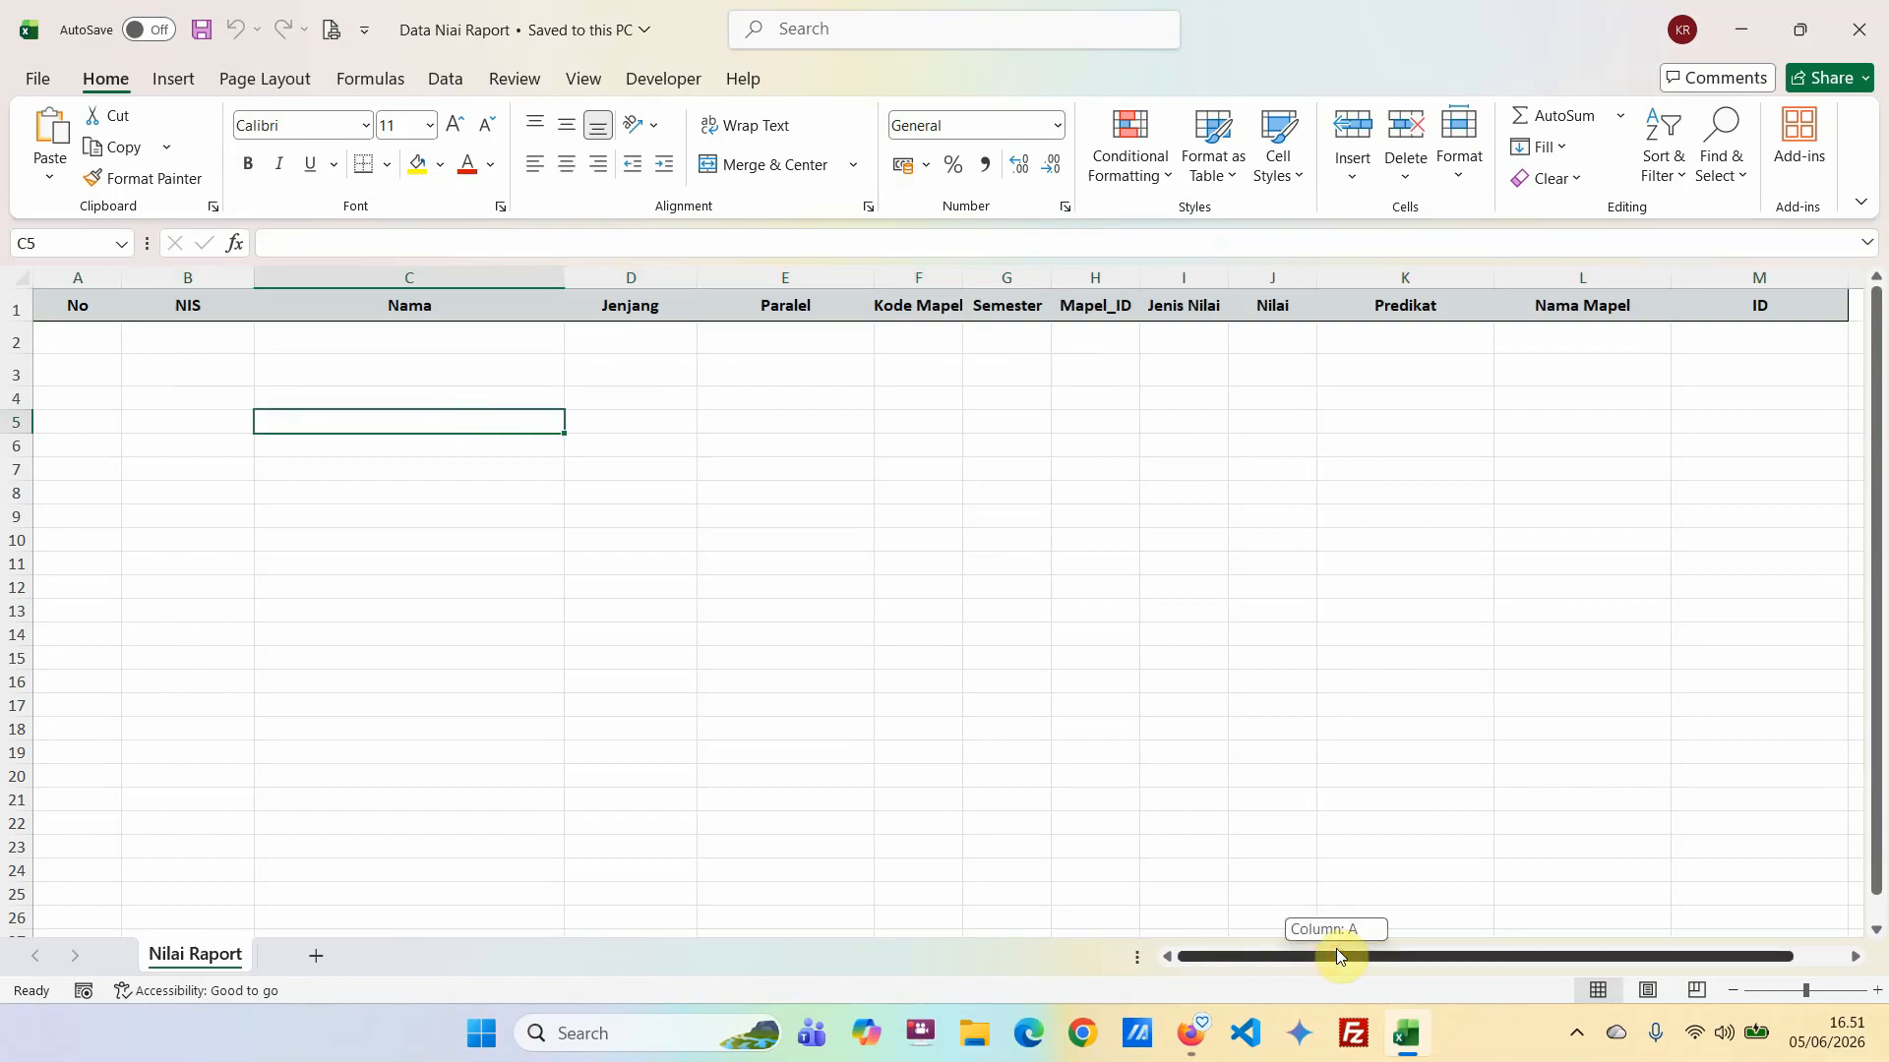
pyautogui.moveTo(1060, 956); pyautogui.dragTo(1058, 959)
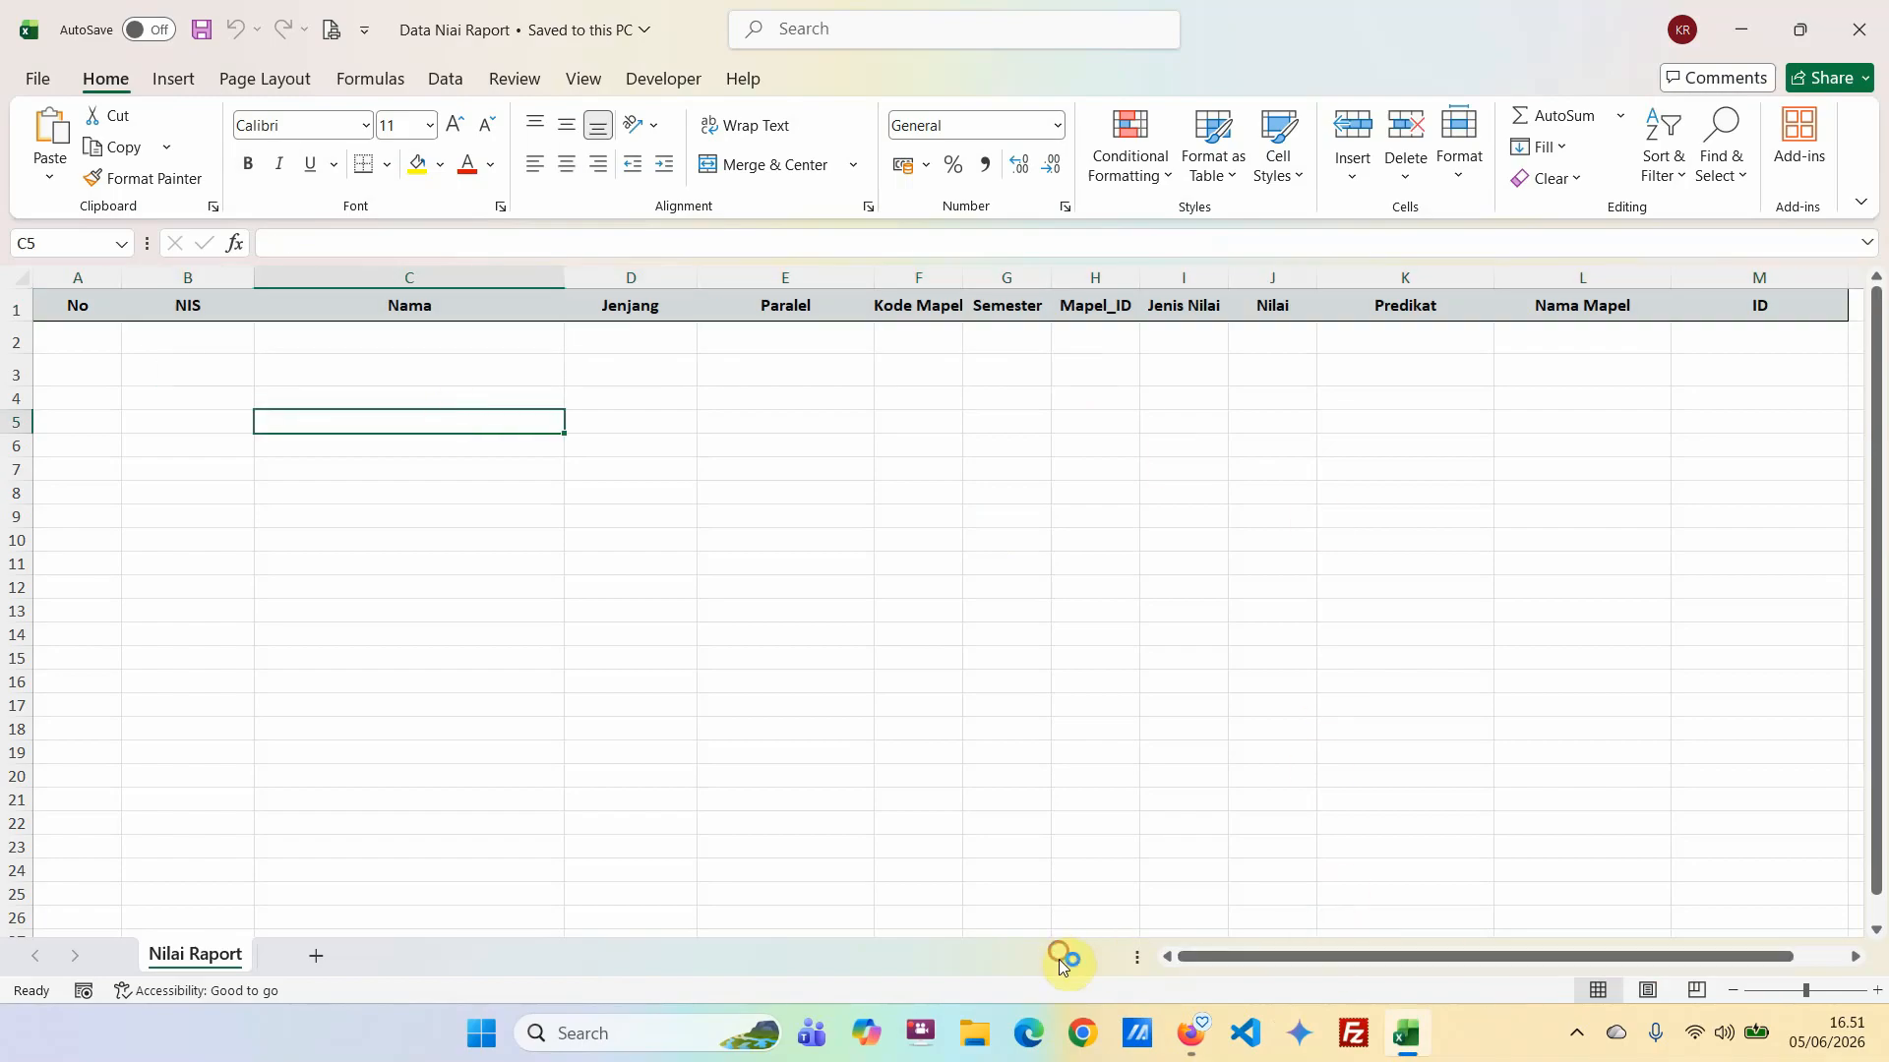
pyautogui.click(1731, 31)
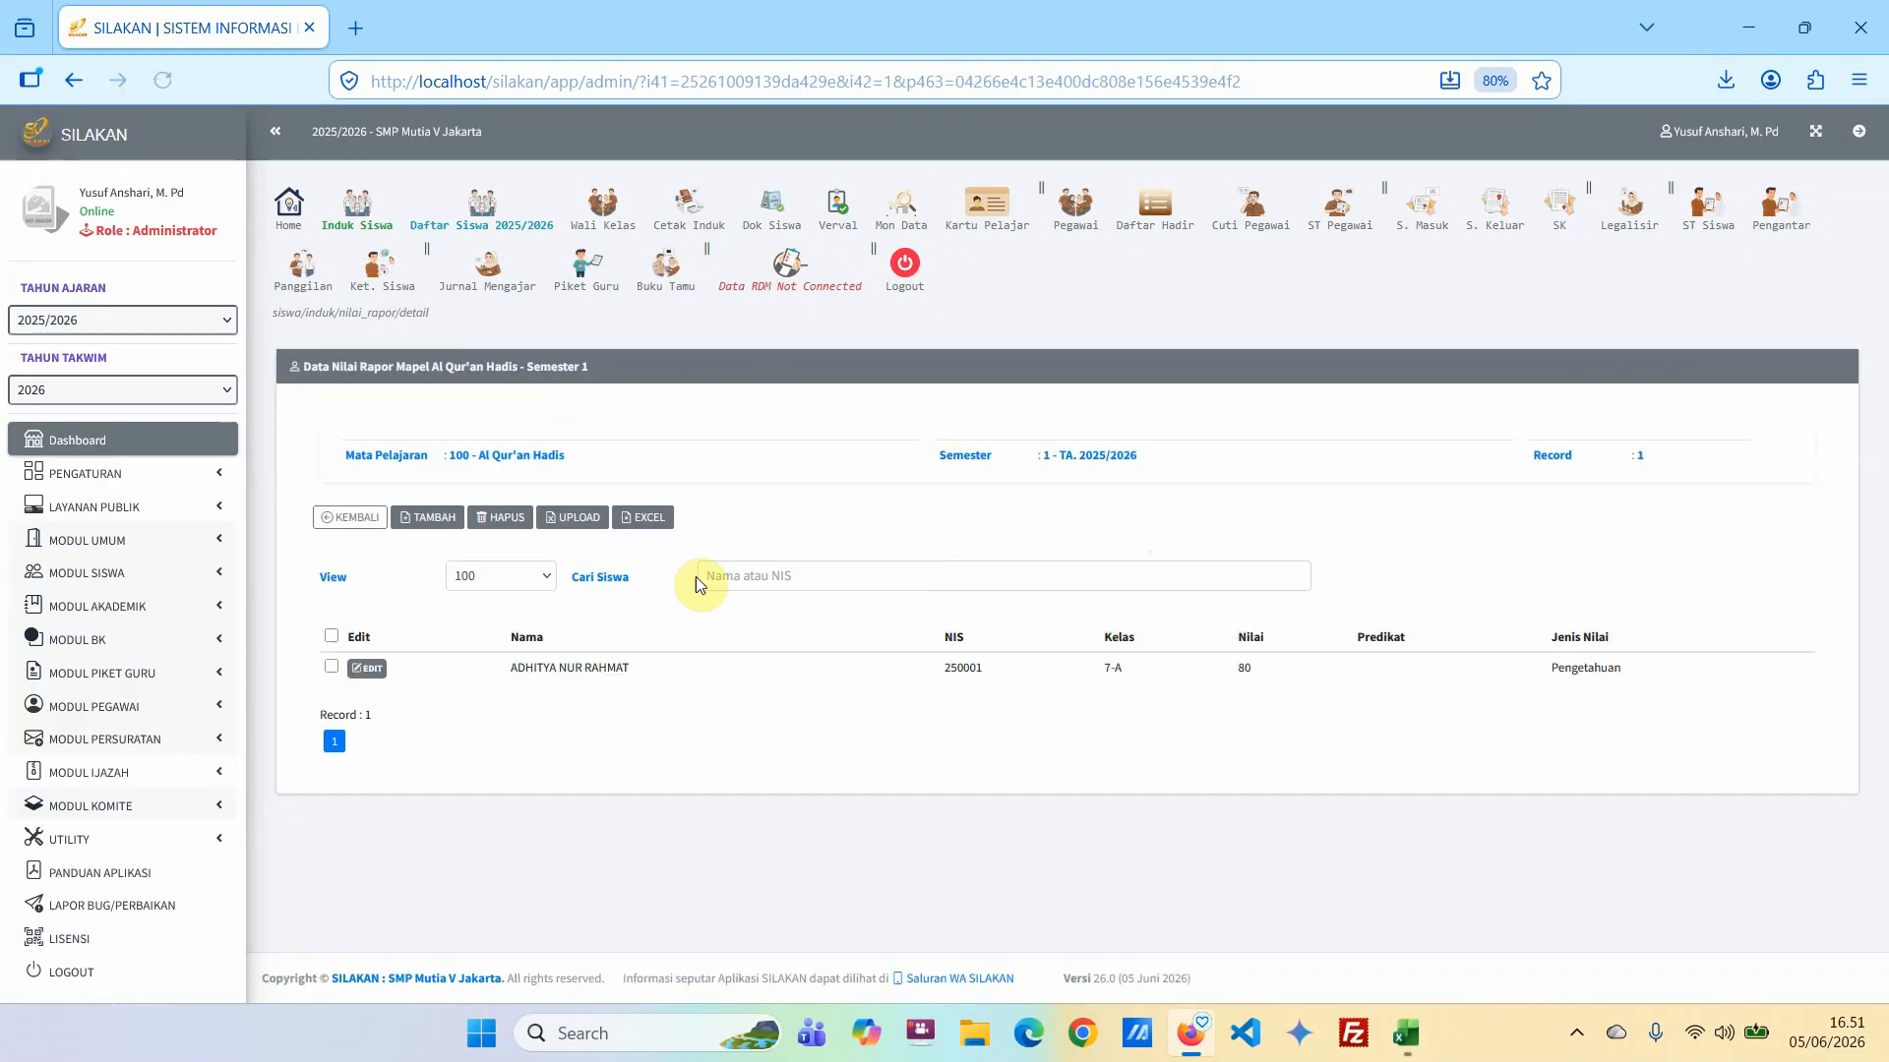
# Export the Al Qur'an Hadis semester 1 grade records to Excel and open Data_Nilai_Rapor_100_Sem1.xlsx for editing.
pyautogui.click(646, 522)
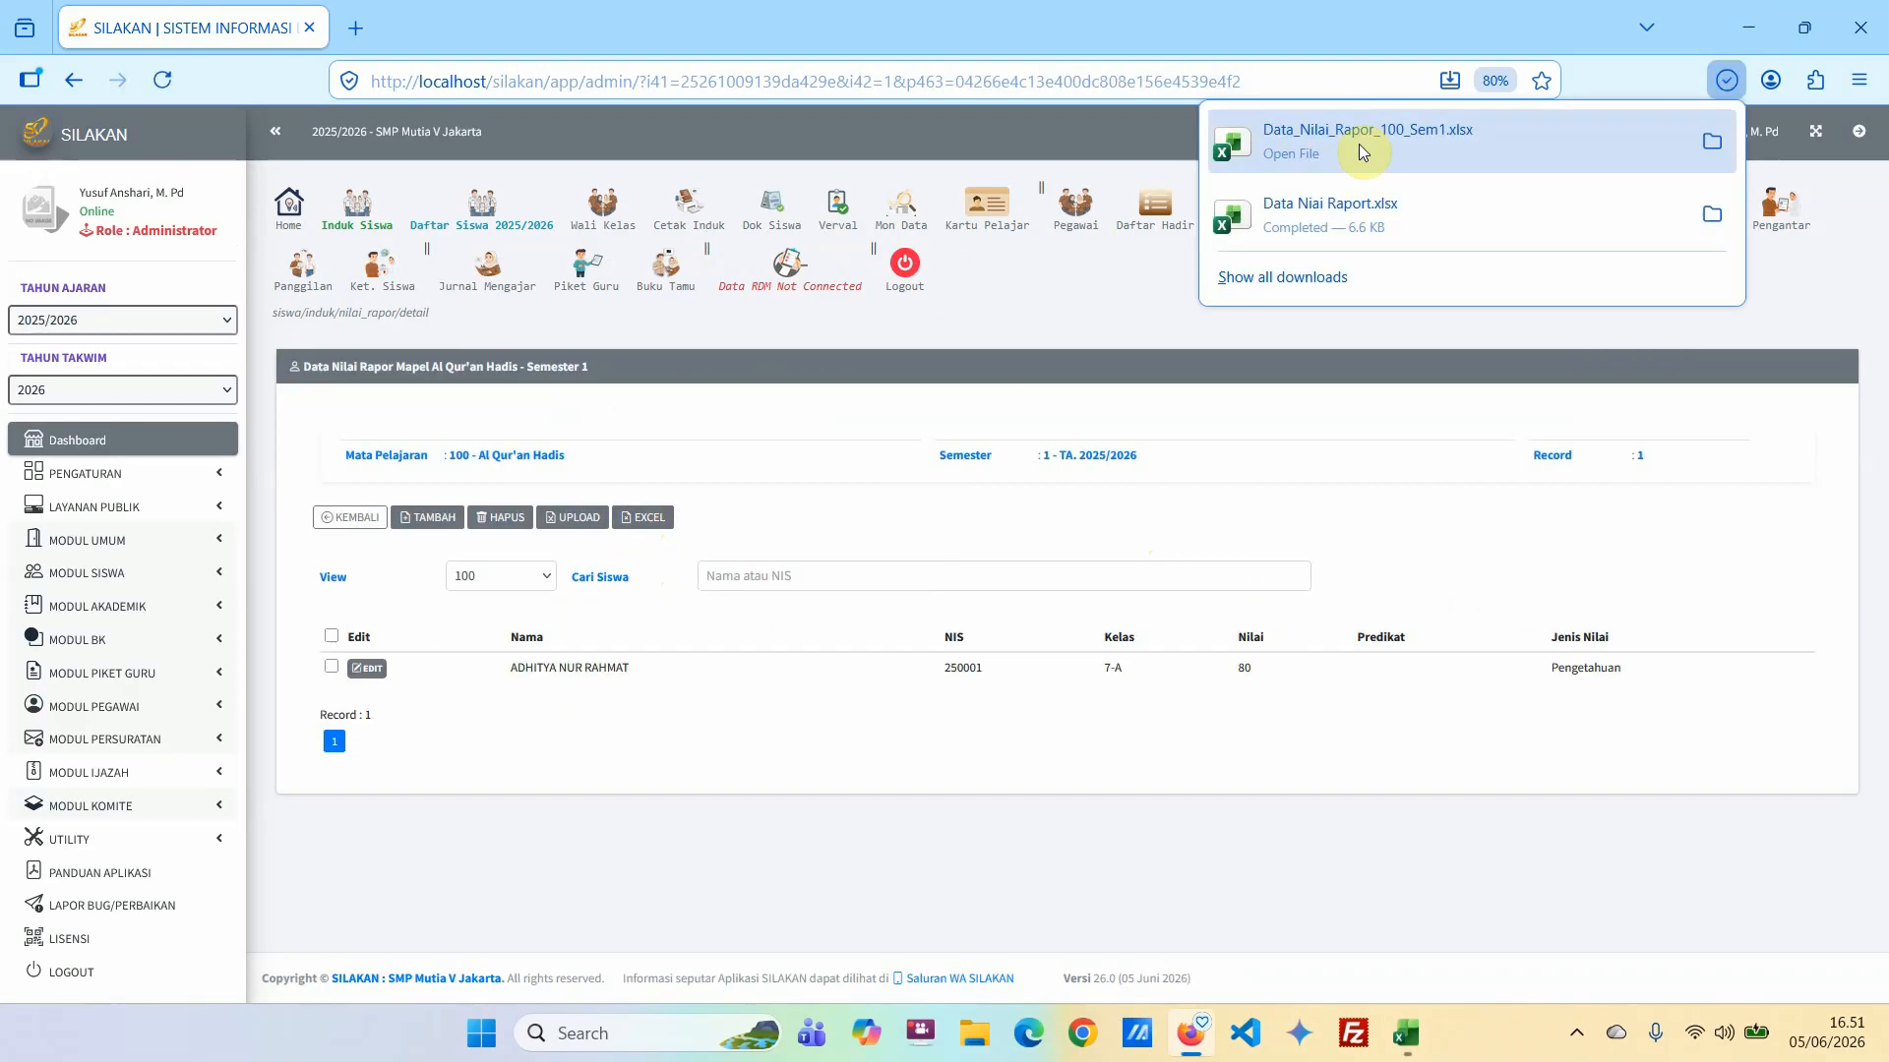
pyautogui.click(1353, 140)
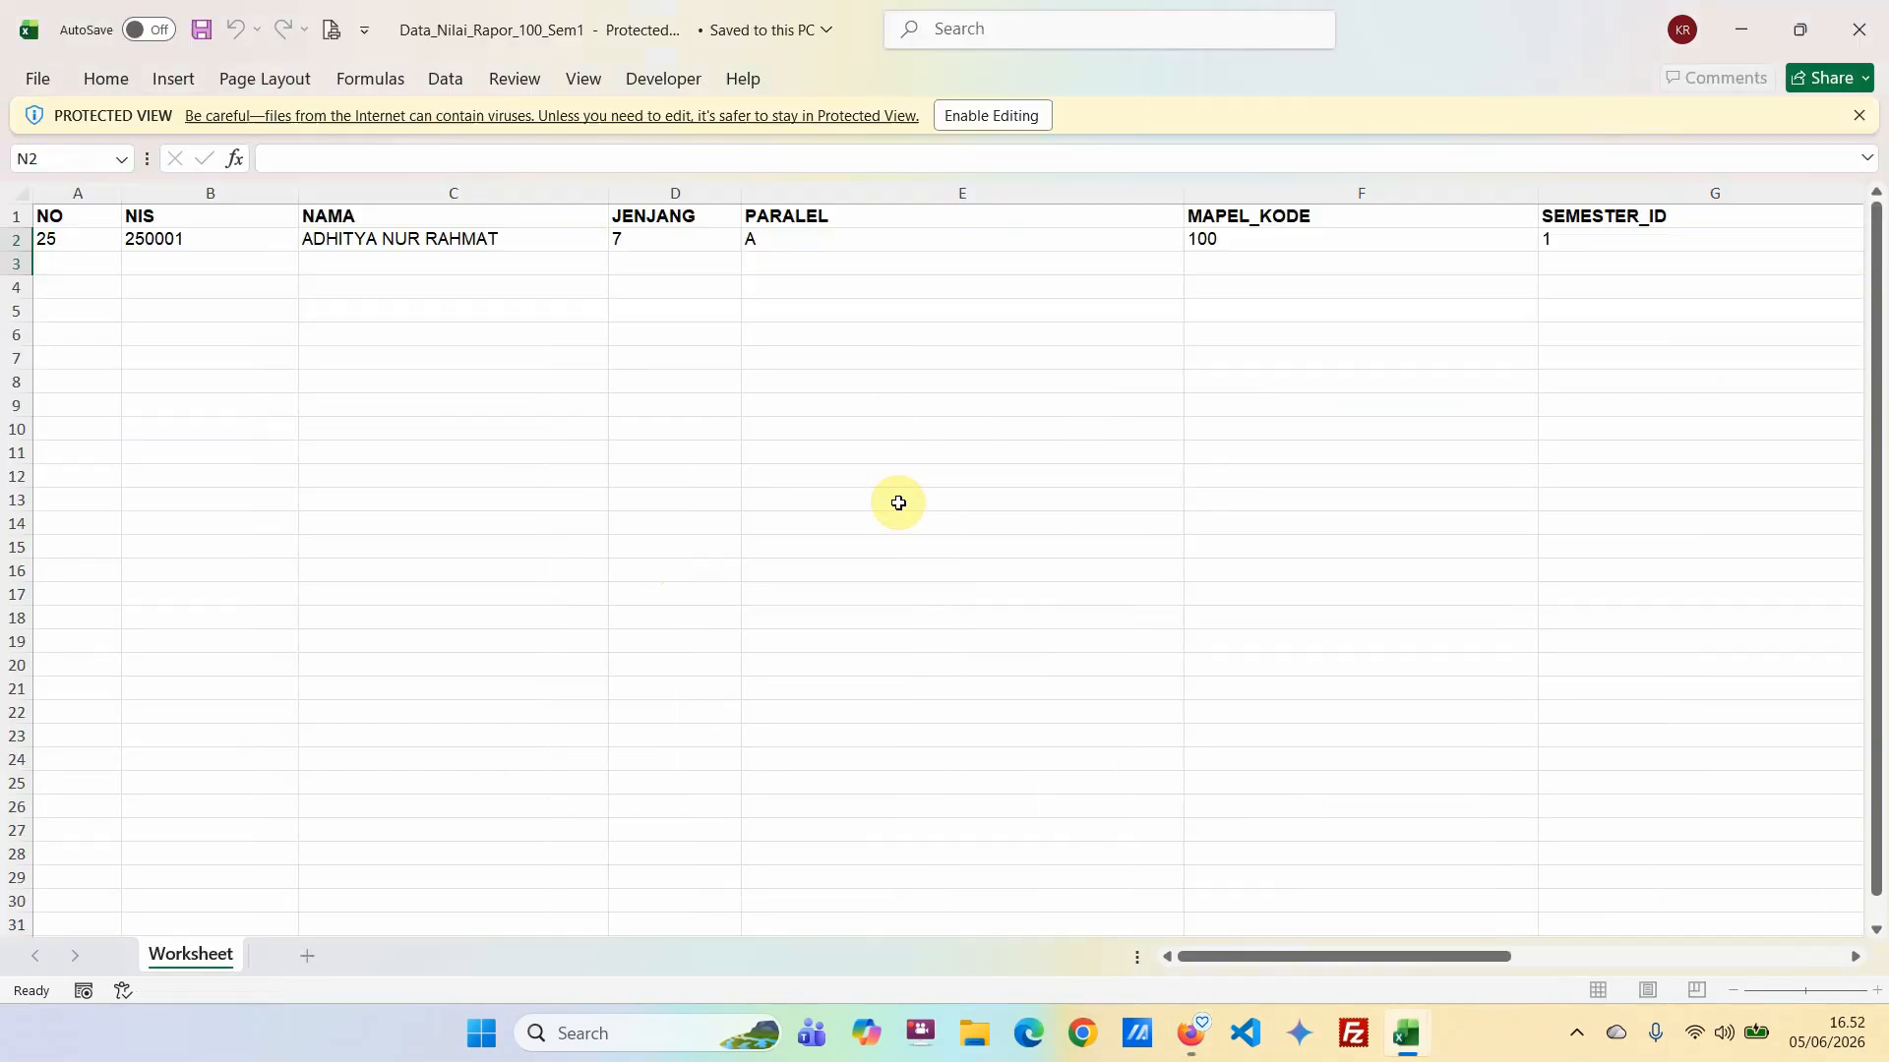
pyautogui.click(1013, 116)
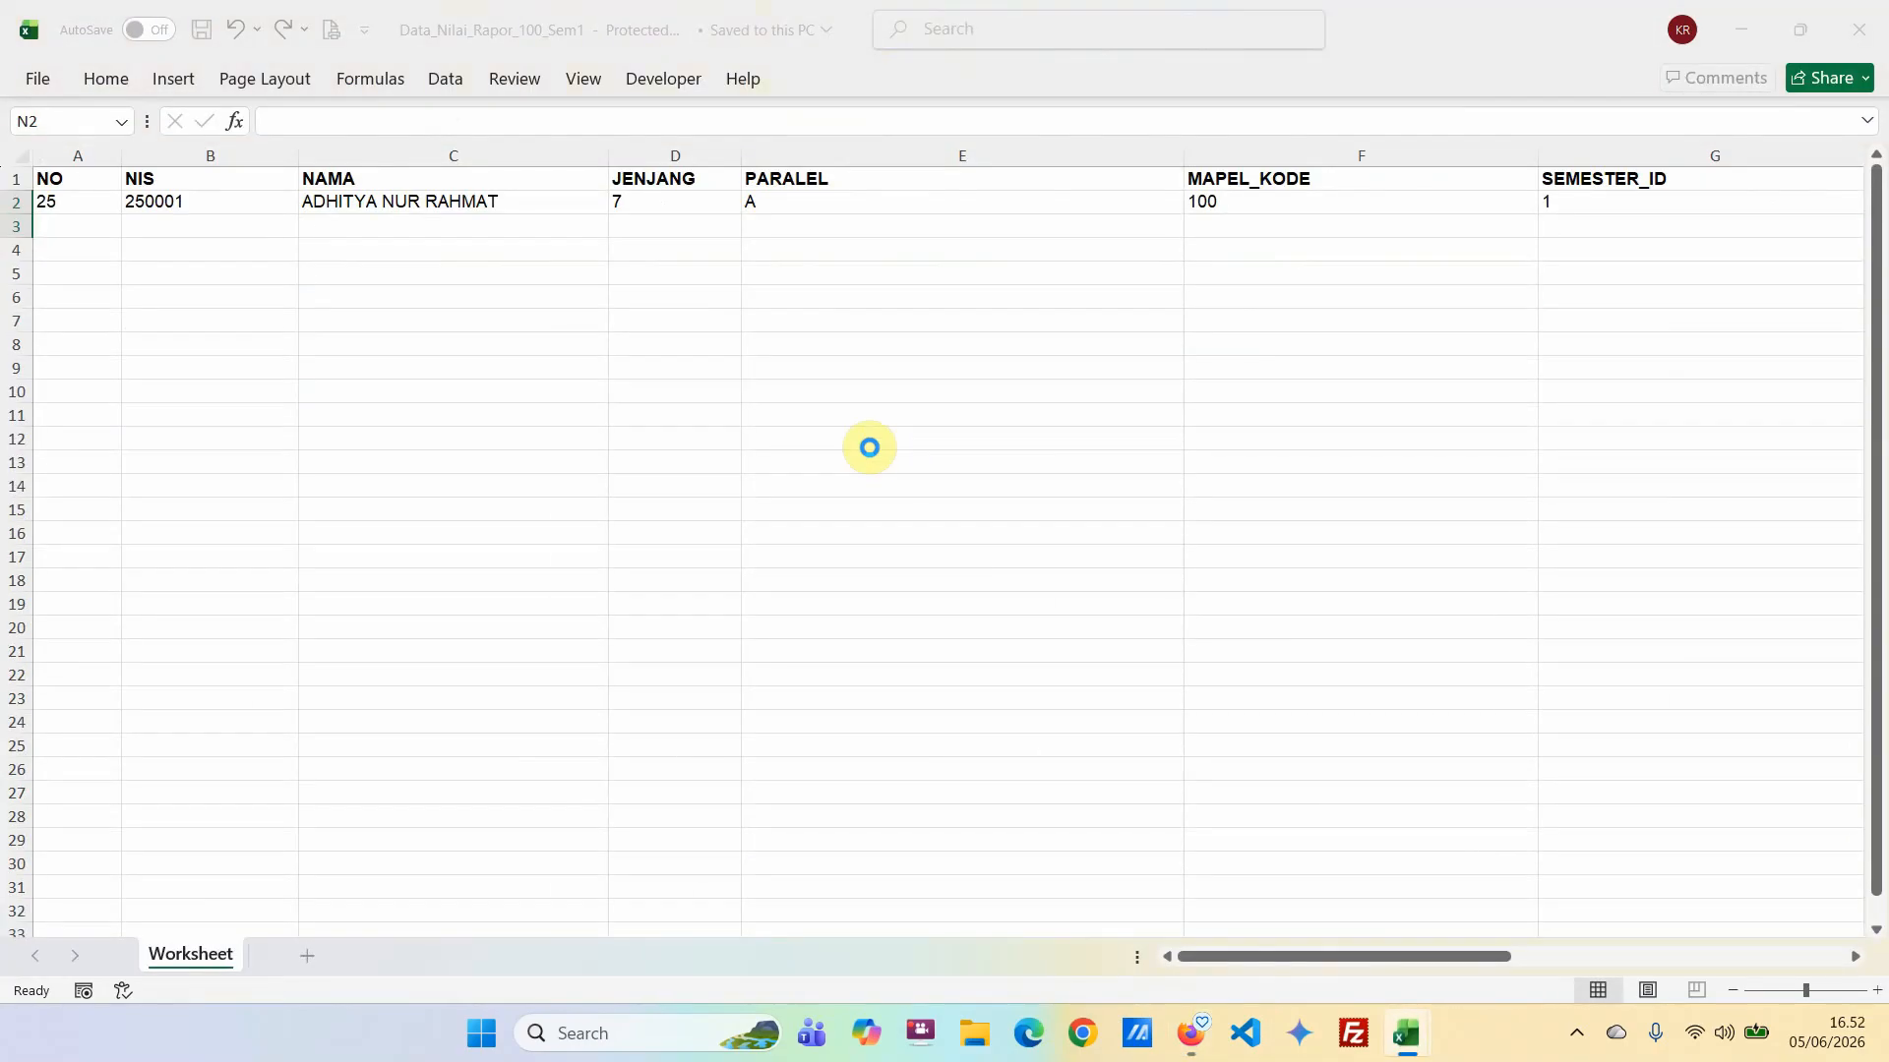
# Narrow the exported sheet's columns, from NO through RAPOR_PREDIKAT, so that more of them fit in view.
pyautogui.moveTo(1405, 951); pyautogui.dragTo(1080, 944)
pyautogui.moveTo(129, 269); pyautogui.dragTo(83, 278)
pyautogui.moveTo(256, 278); pyautogui.dragTo(196, 279)
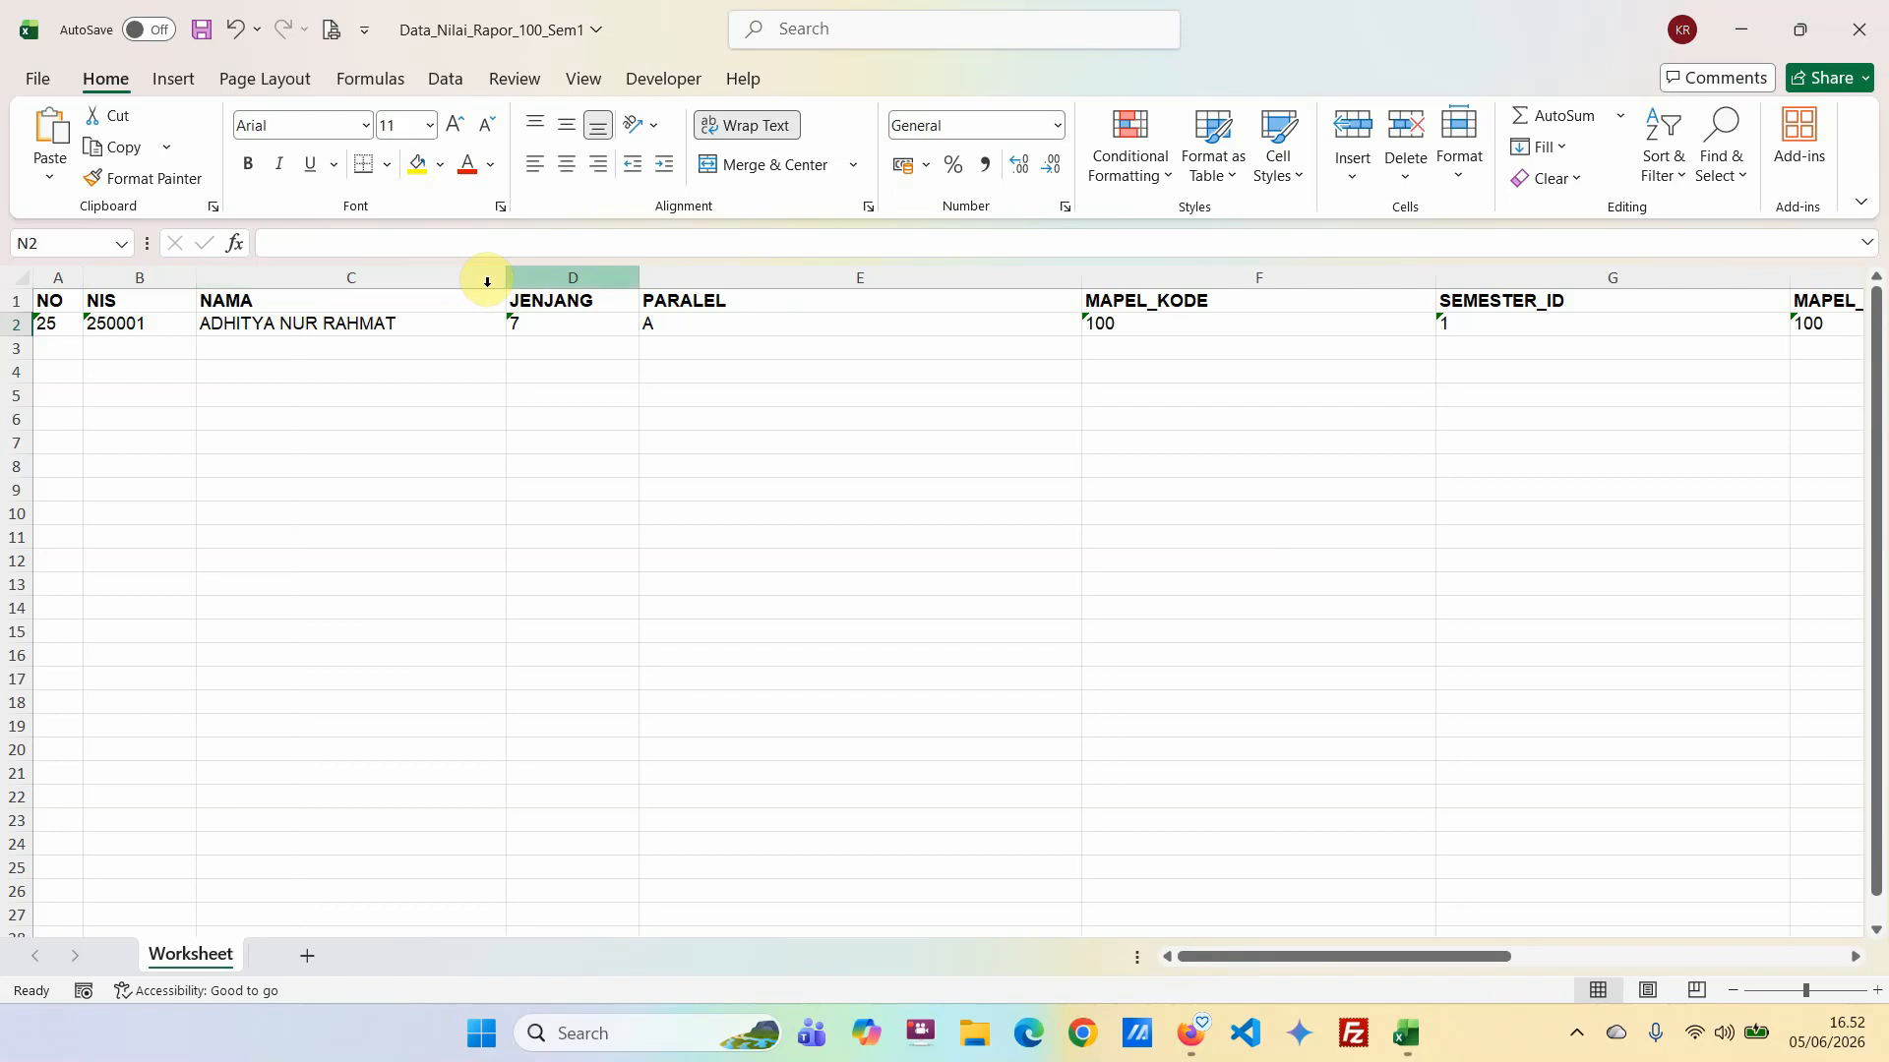
pyautogui.moveTo(570, 276); pyautogui.dragTo(914, 269)
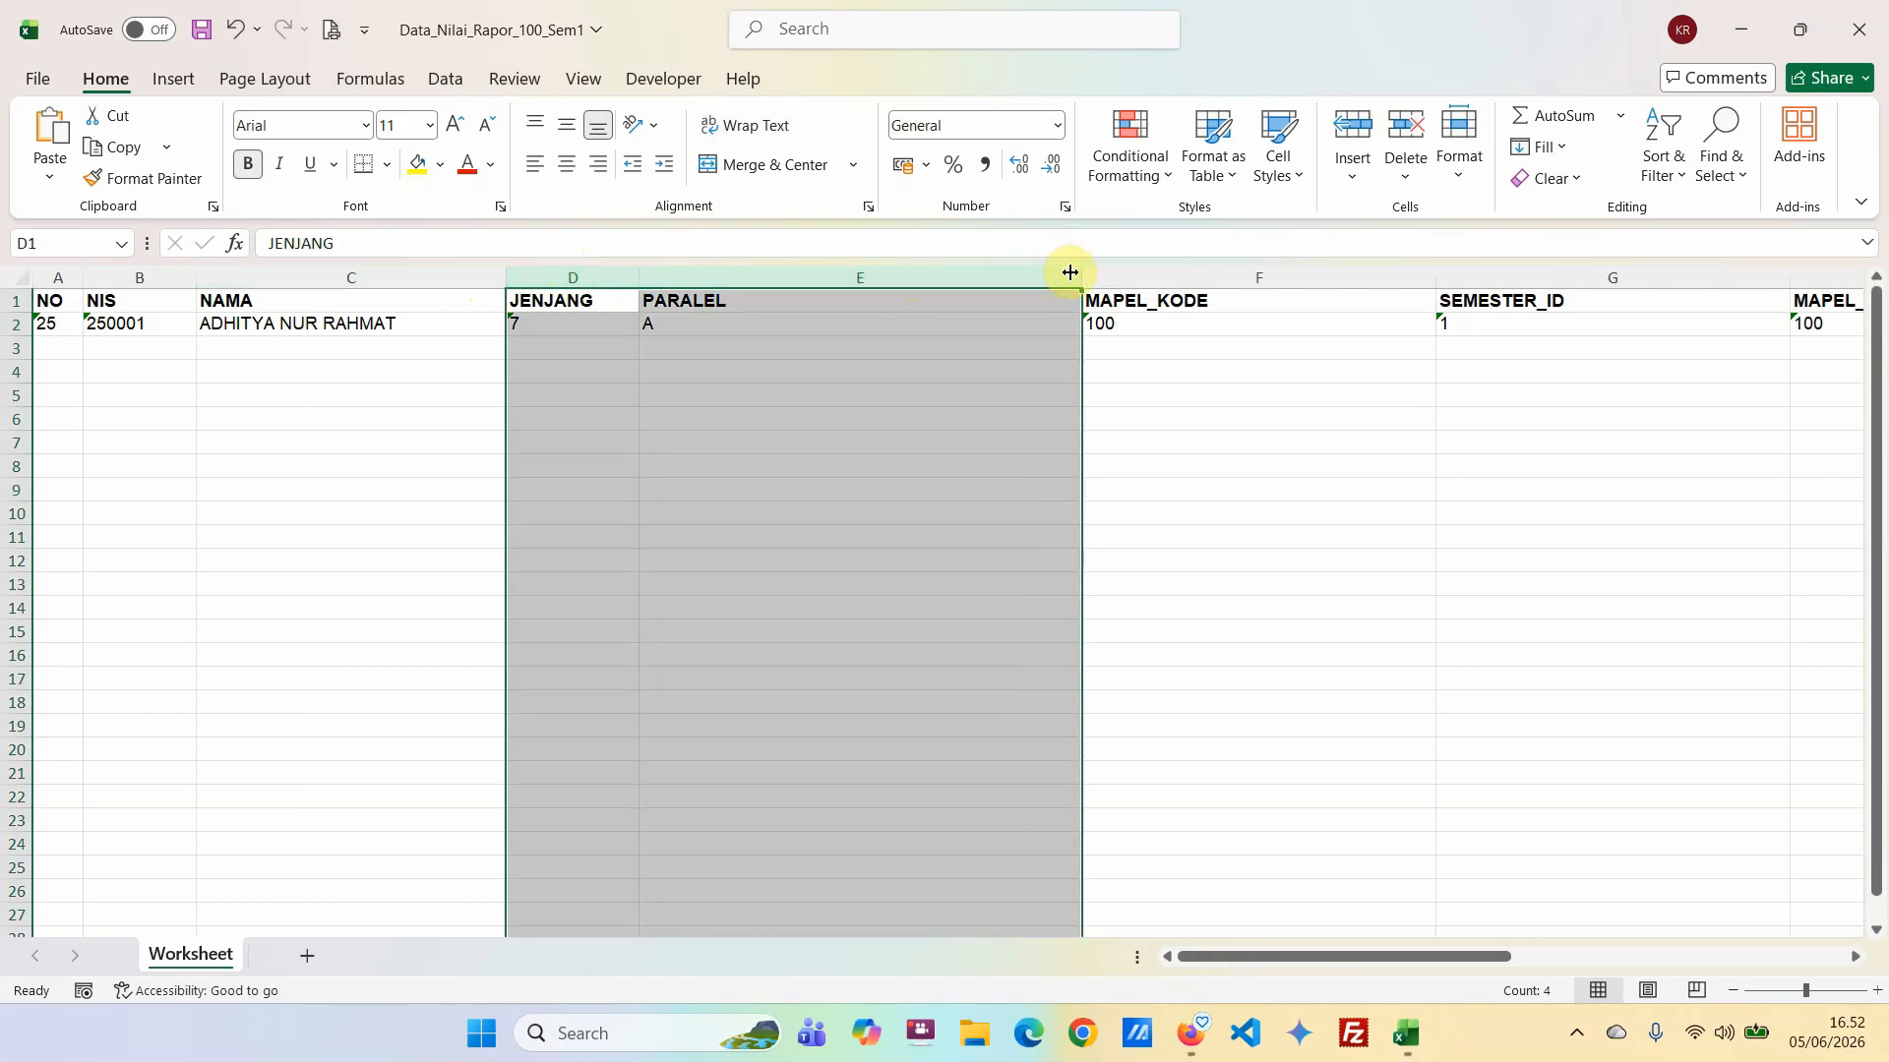
pyautogui.moveTo(1079, 276); pyautogui.dragTo(832, 278)
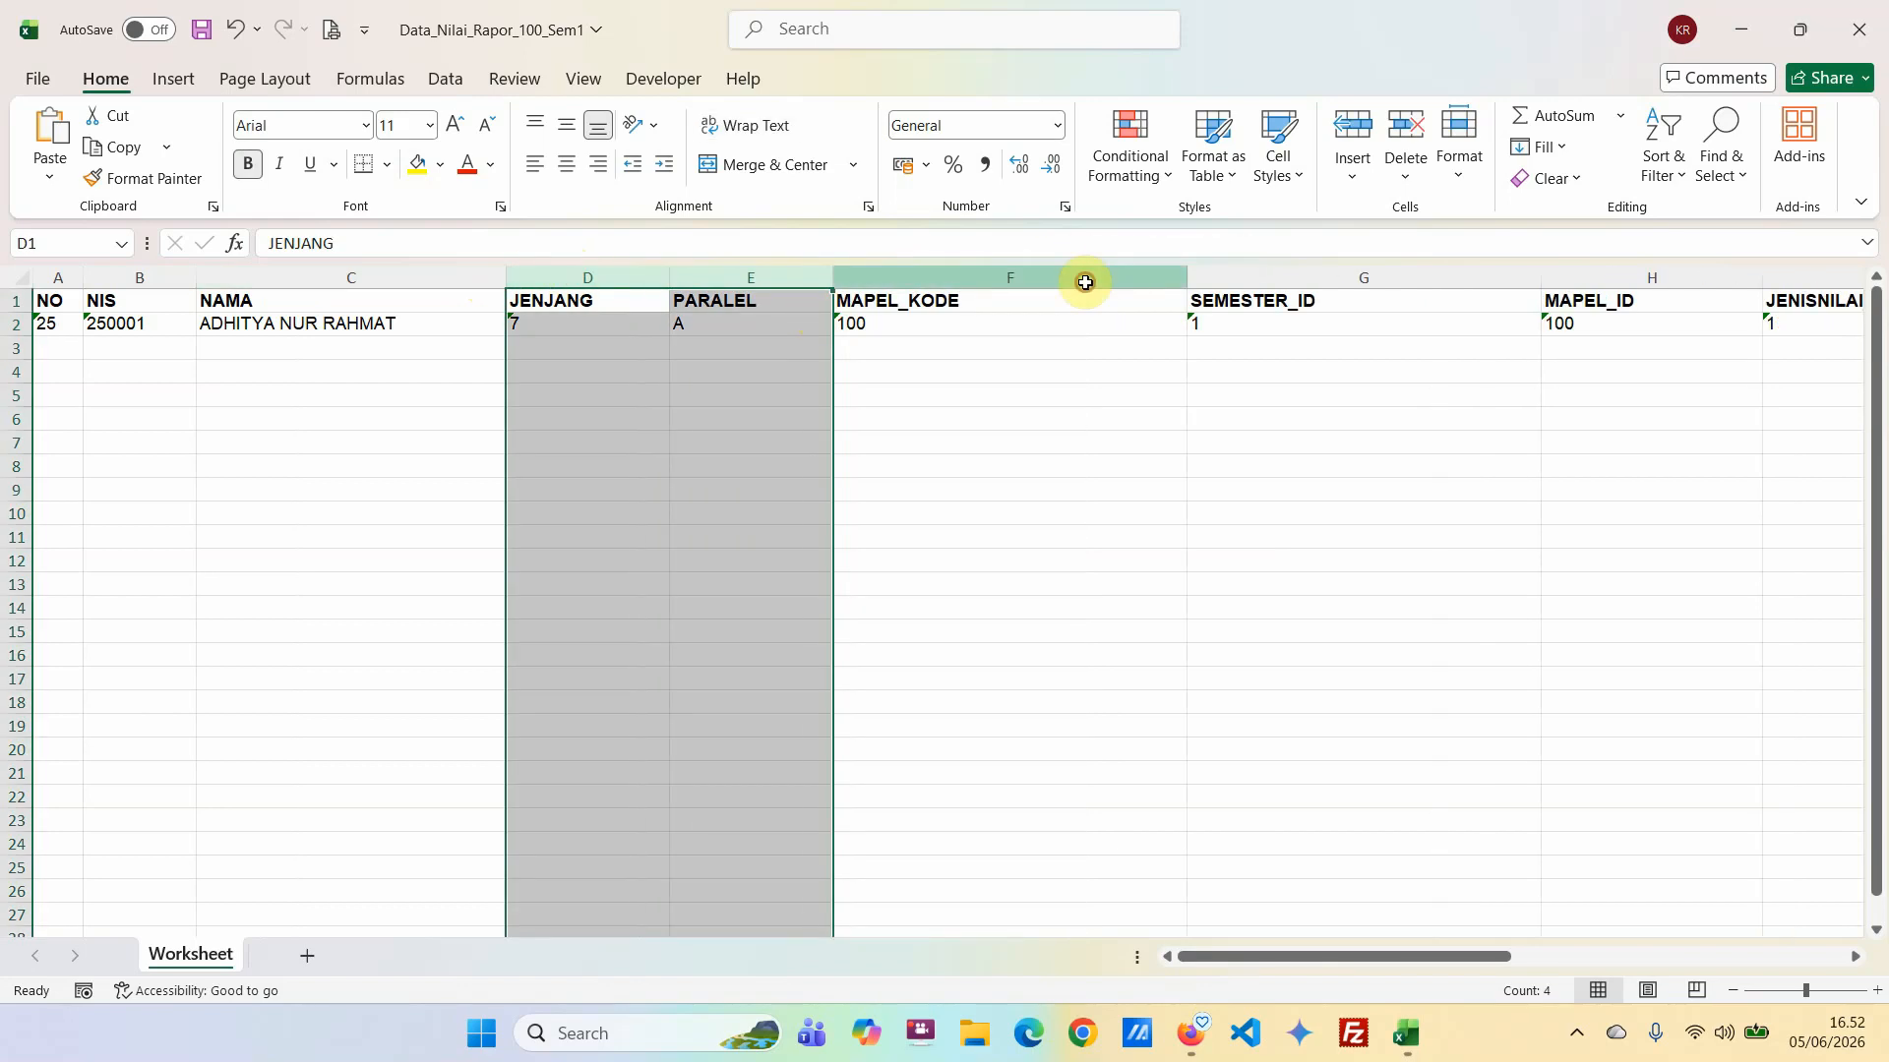
pyautogui.moveTo(1083, 276); pyautogui.dragTo(1423, 284)
pyautogui.click(1666, 348)
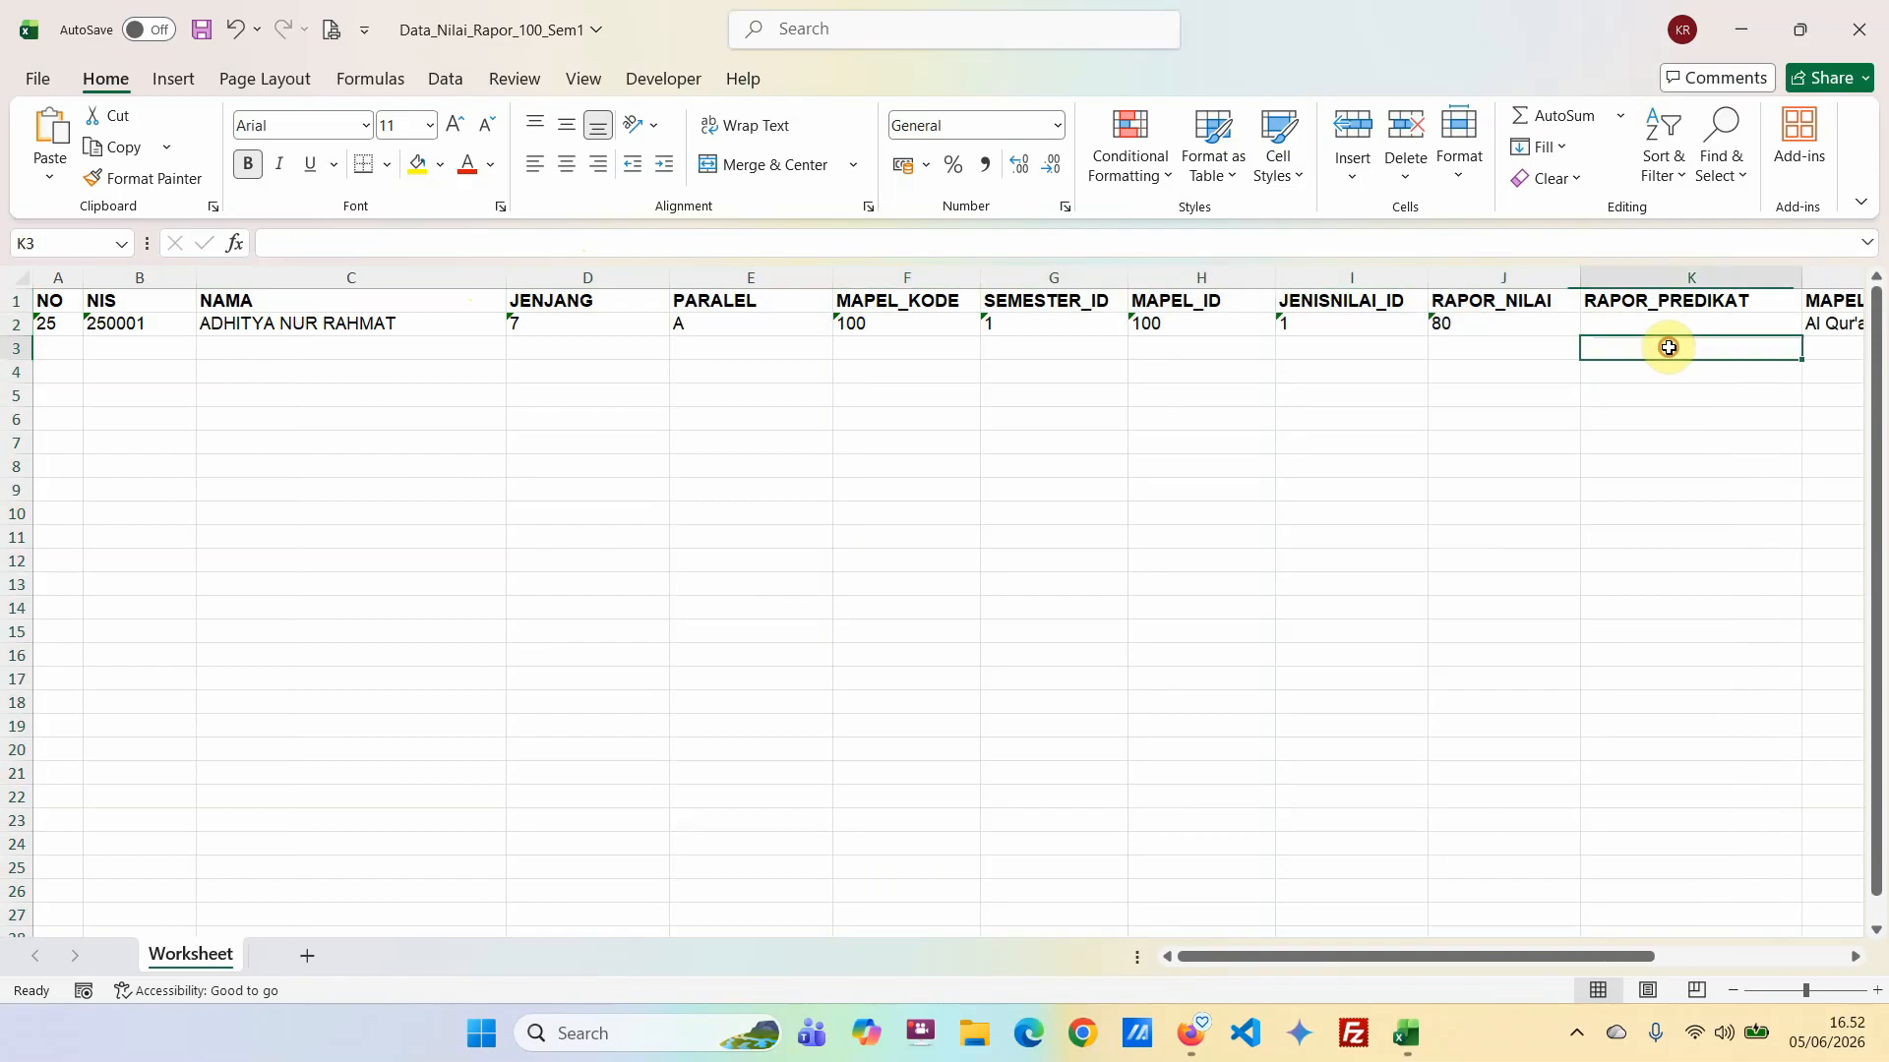
# Check the RAPOR_PREDIKAT cell of the student's row and clear the NO value in A2.
pyautogui.click(1657, 324)
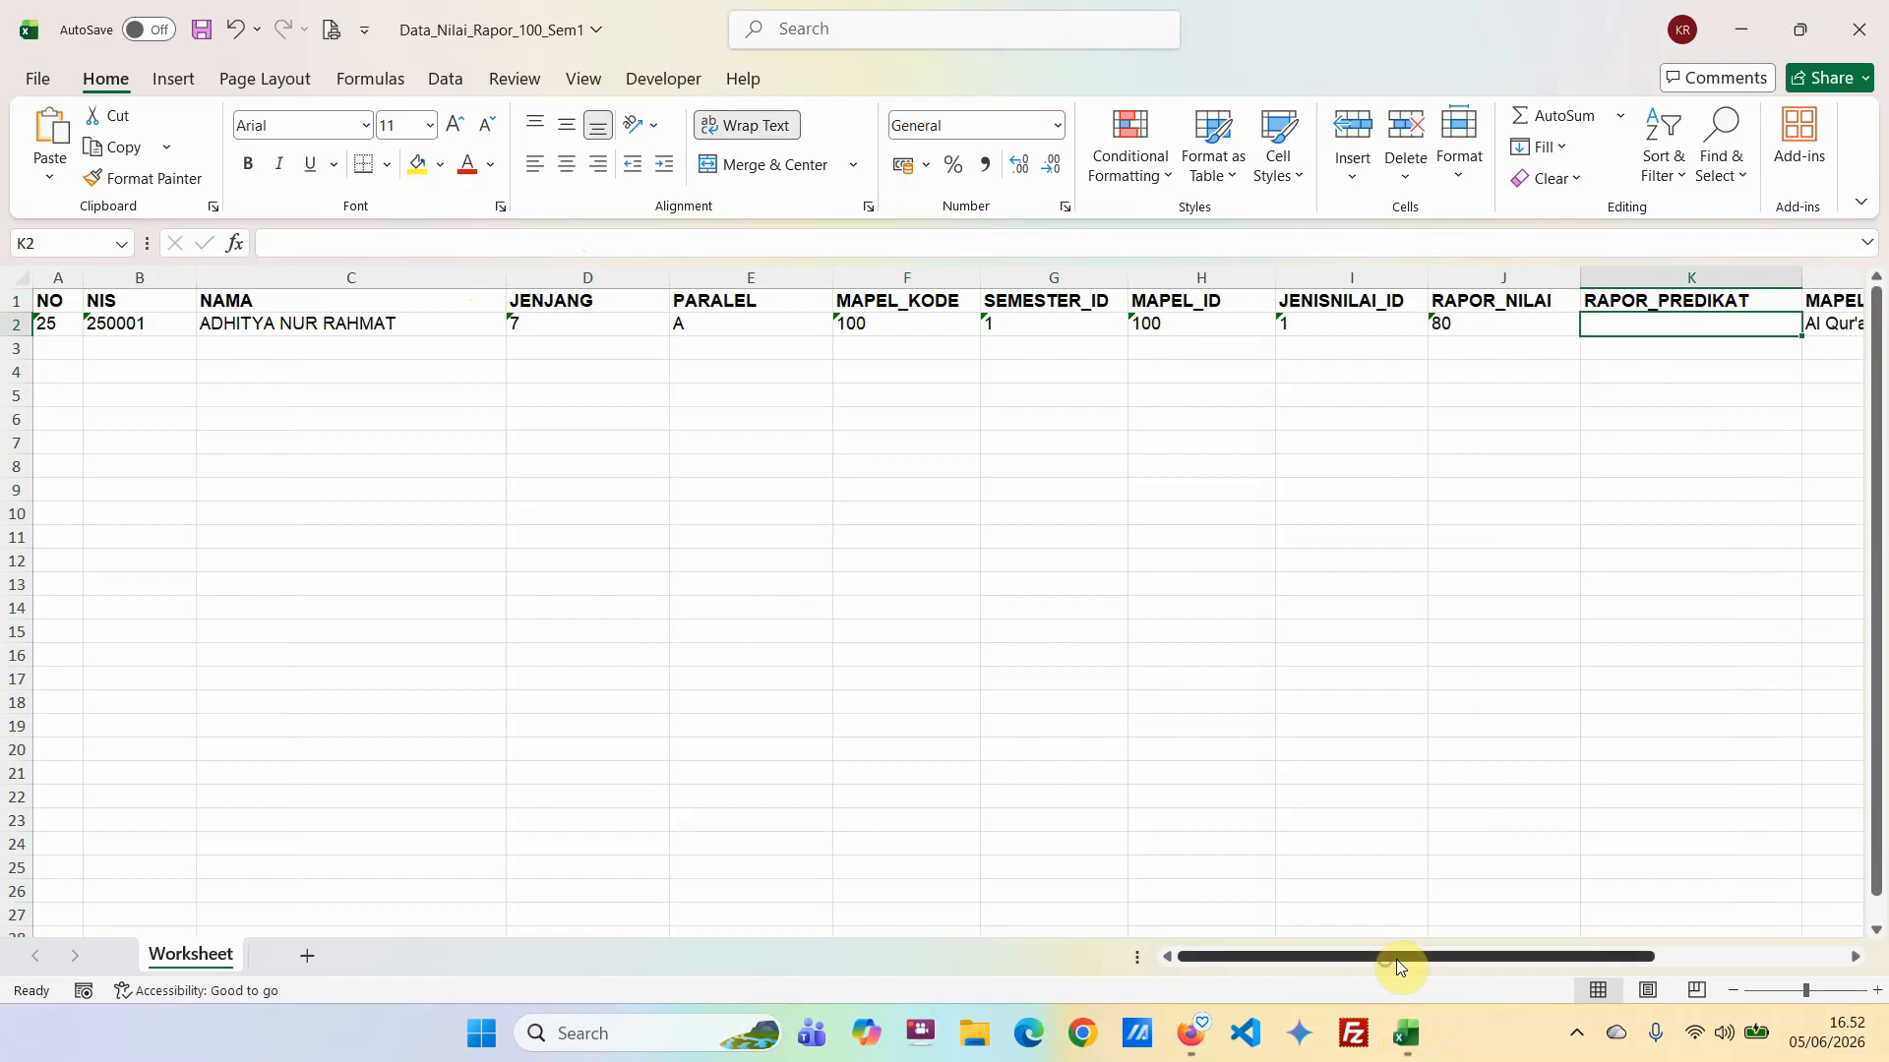
pyautogui.moveTo(1391, 961); pyautogui.dragTo(1052, 928)
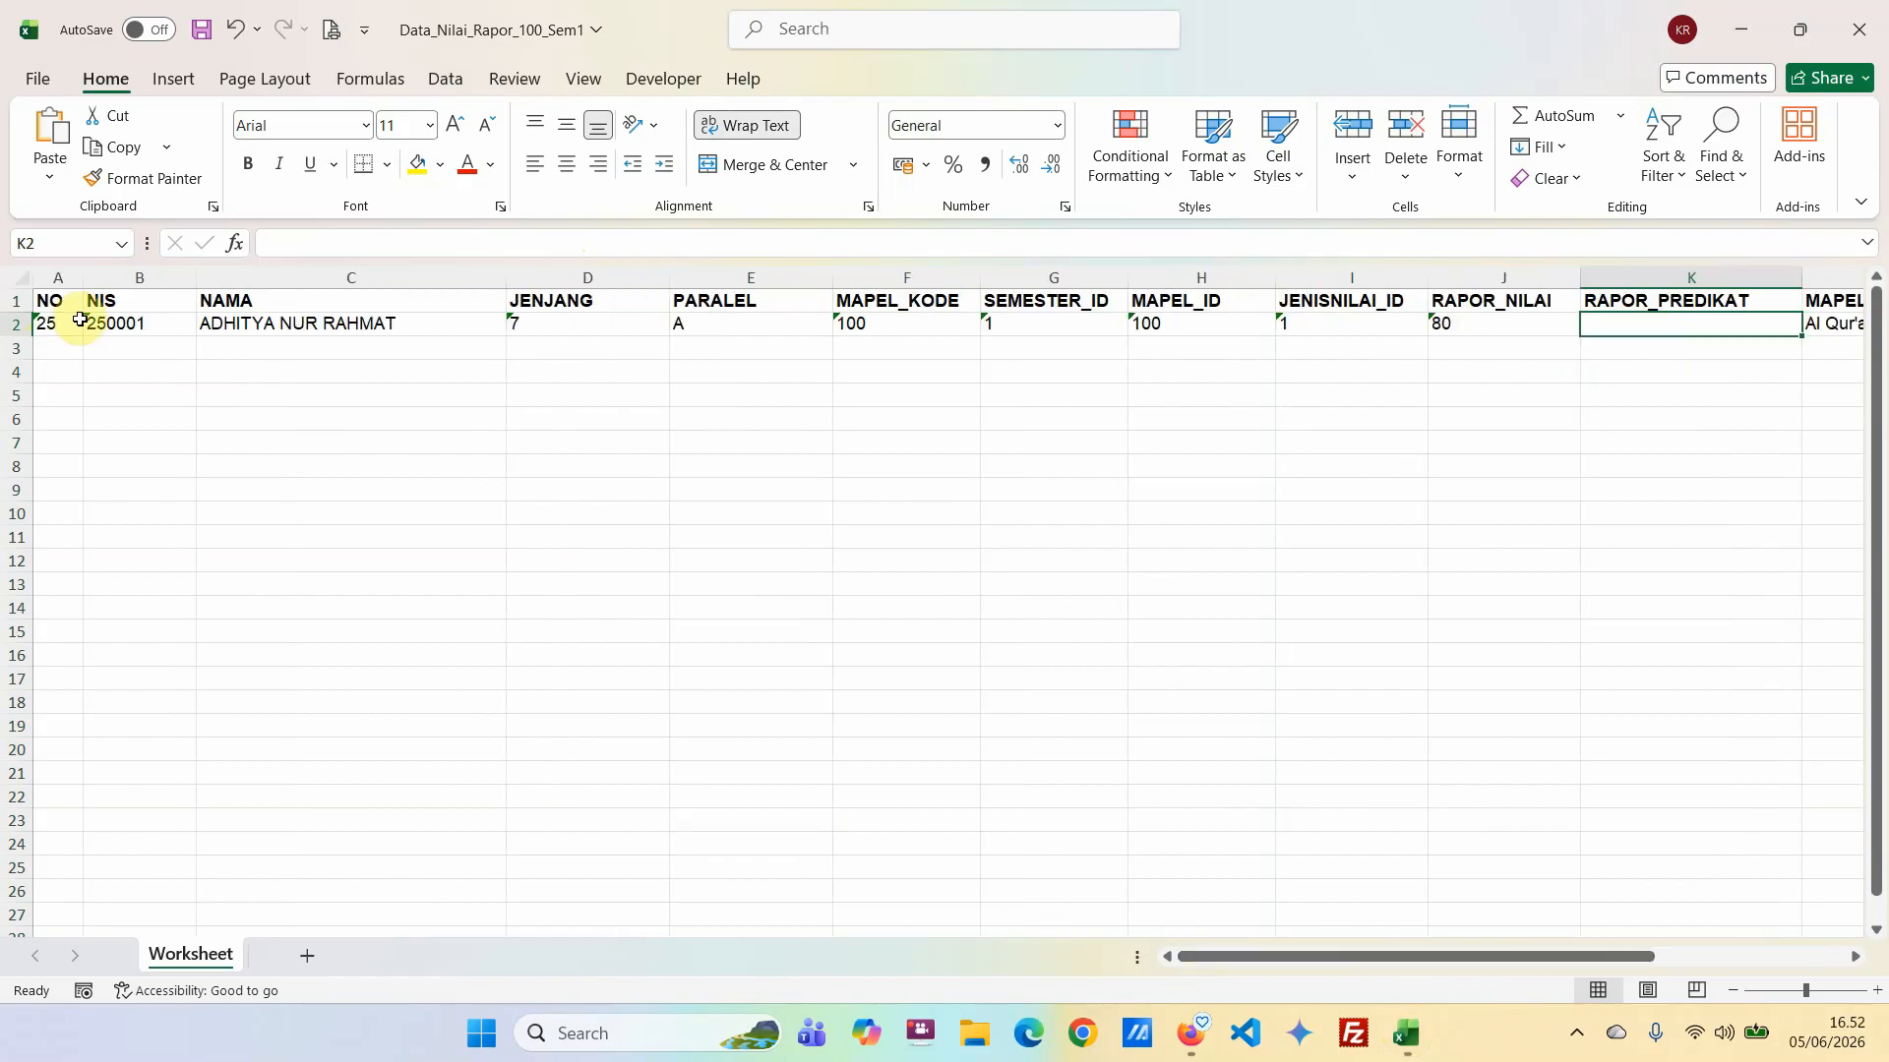
pyautogui.click(49, 324)
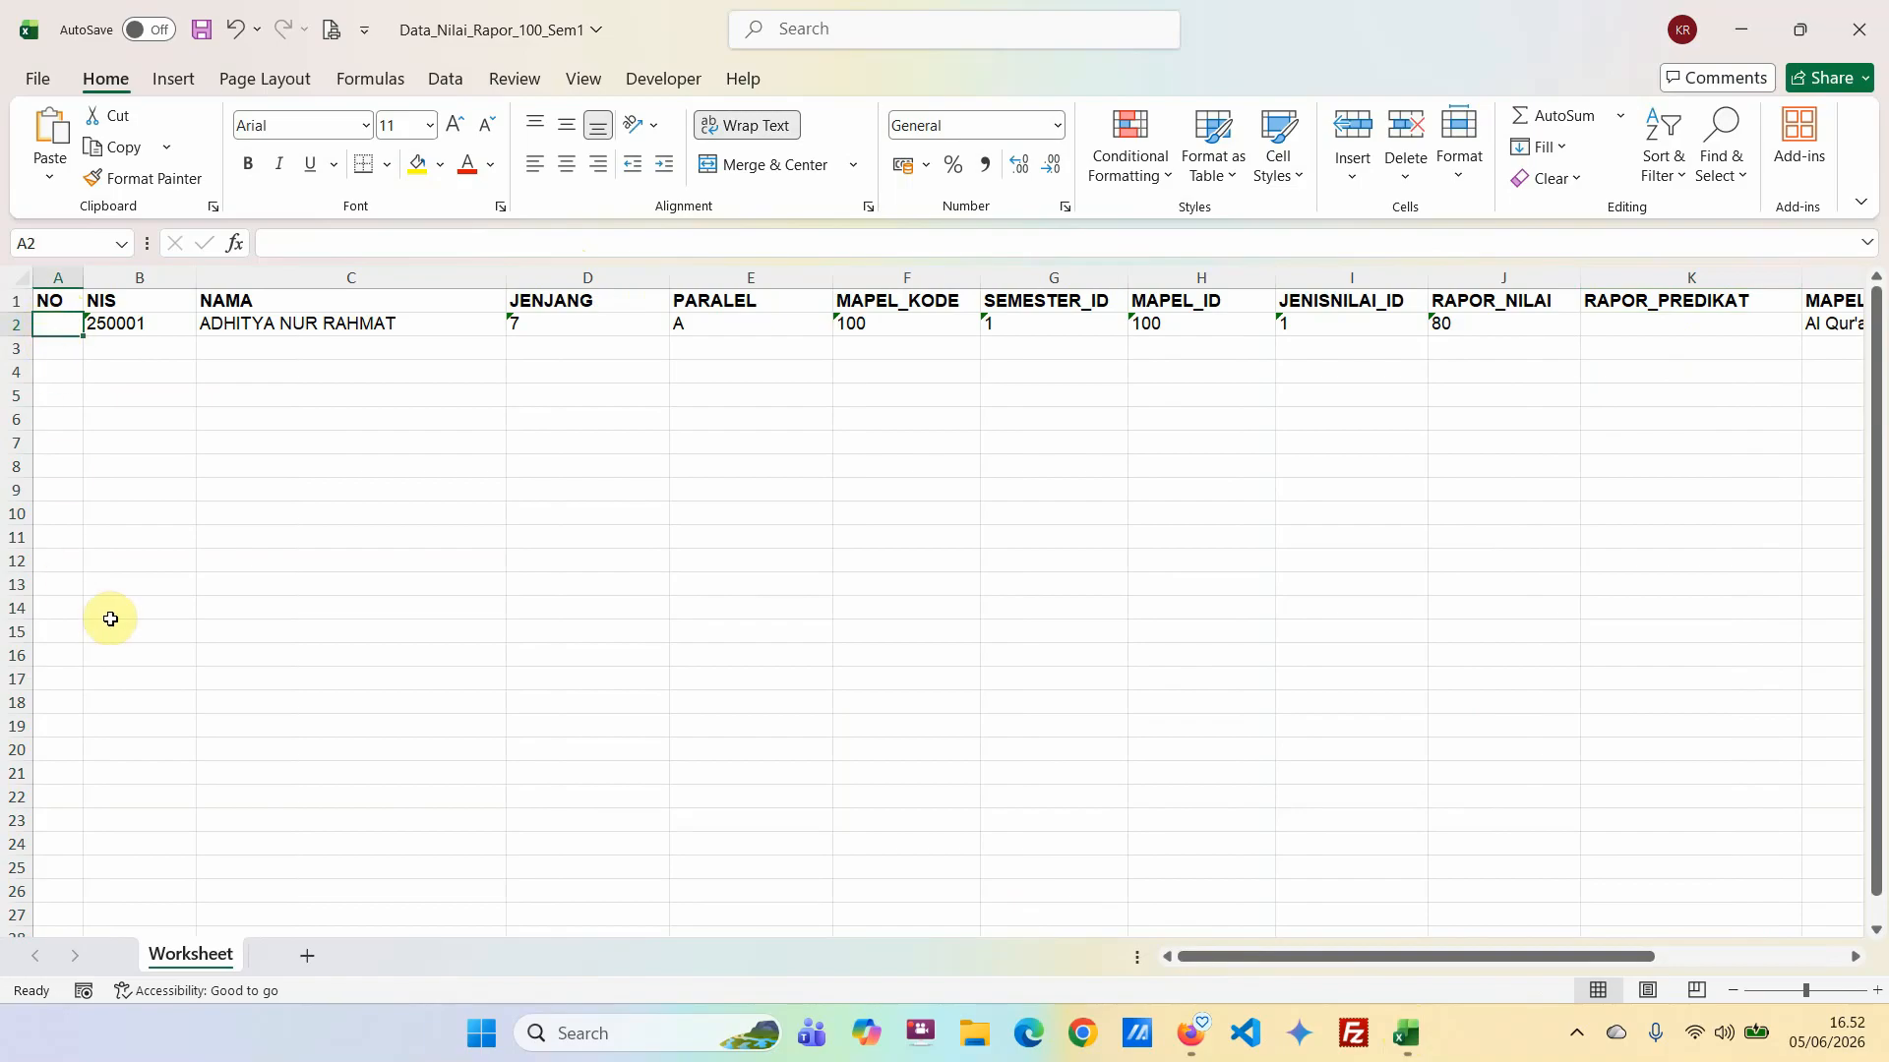
pyautogui.click(73, 814)
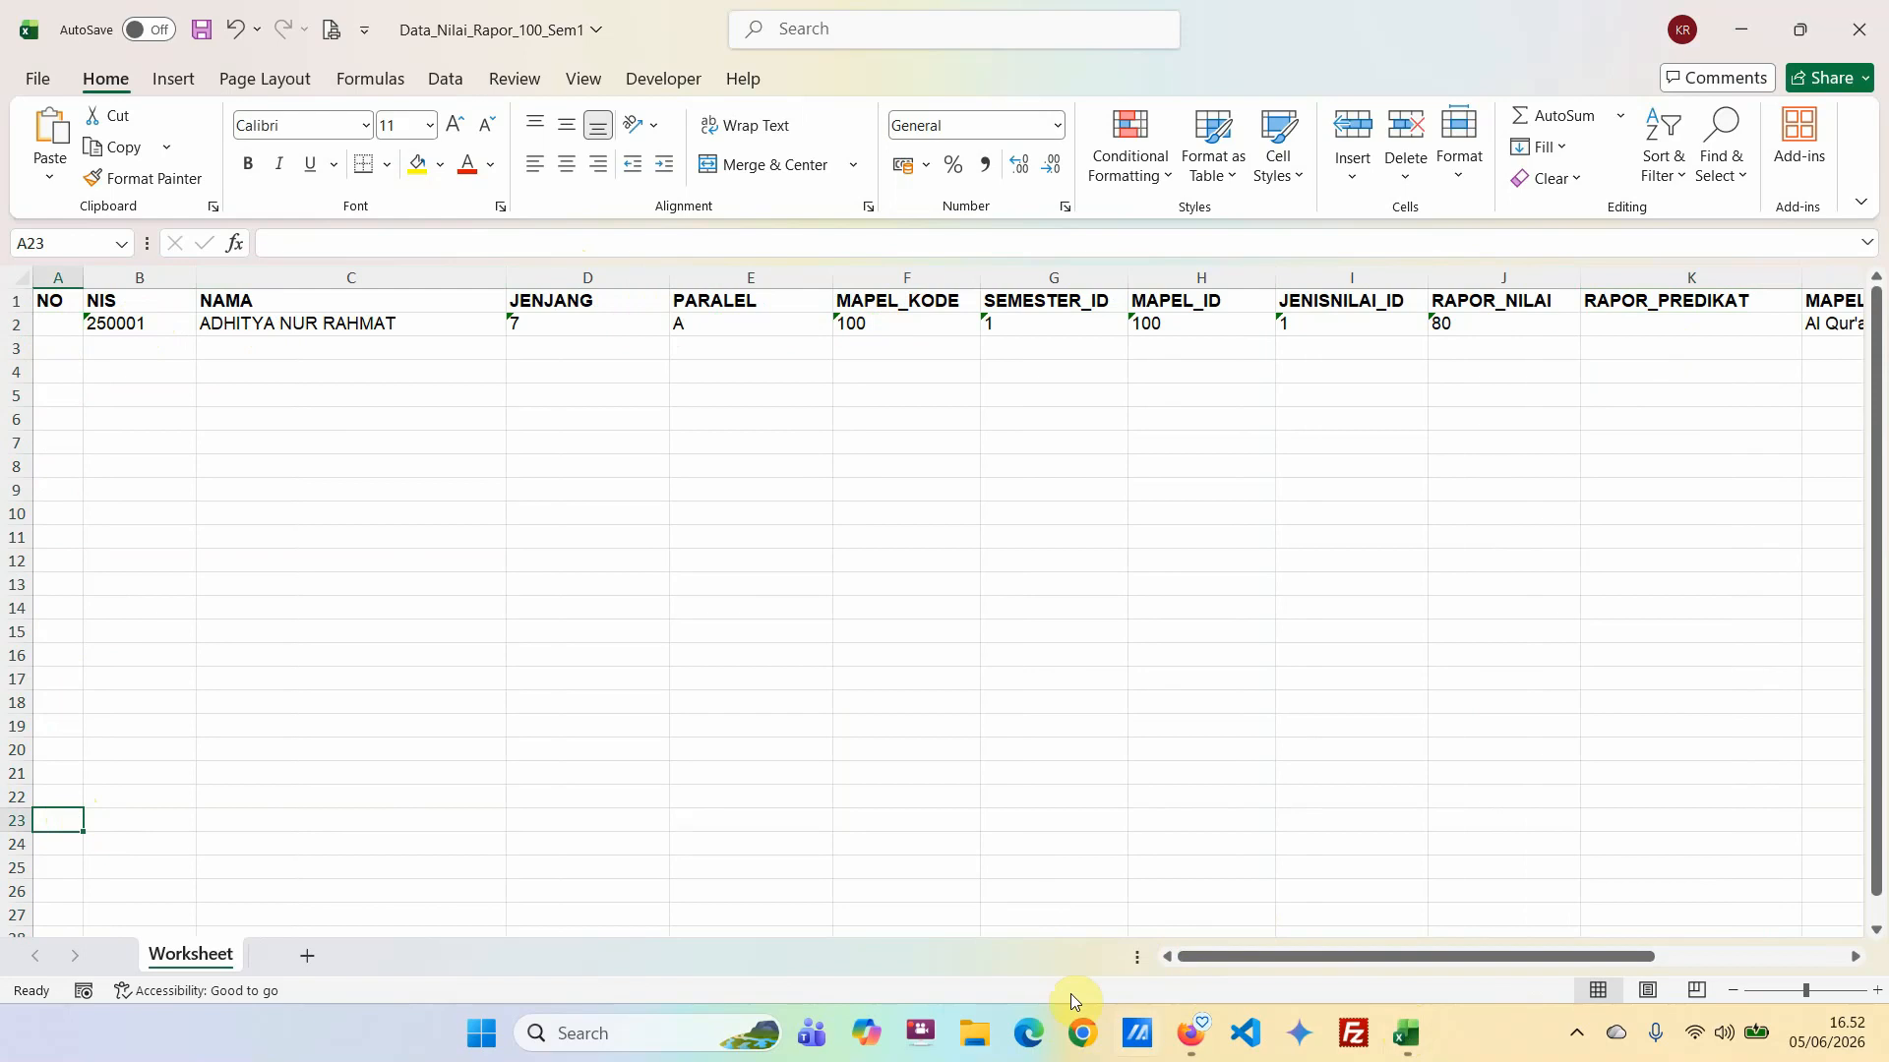
# Switch to SILAKAN, export the Daftar Siswa 2025/2026 student list to Excel, and open Data_Siswa for editing.
pyautogui.click(1206, 1040)
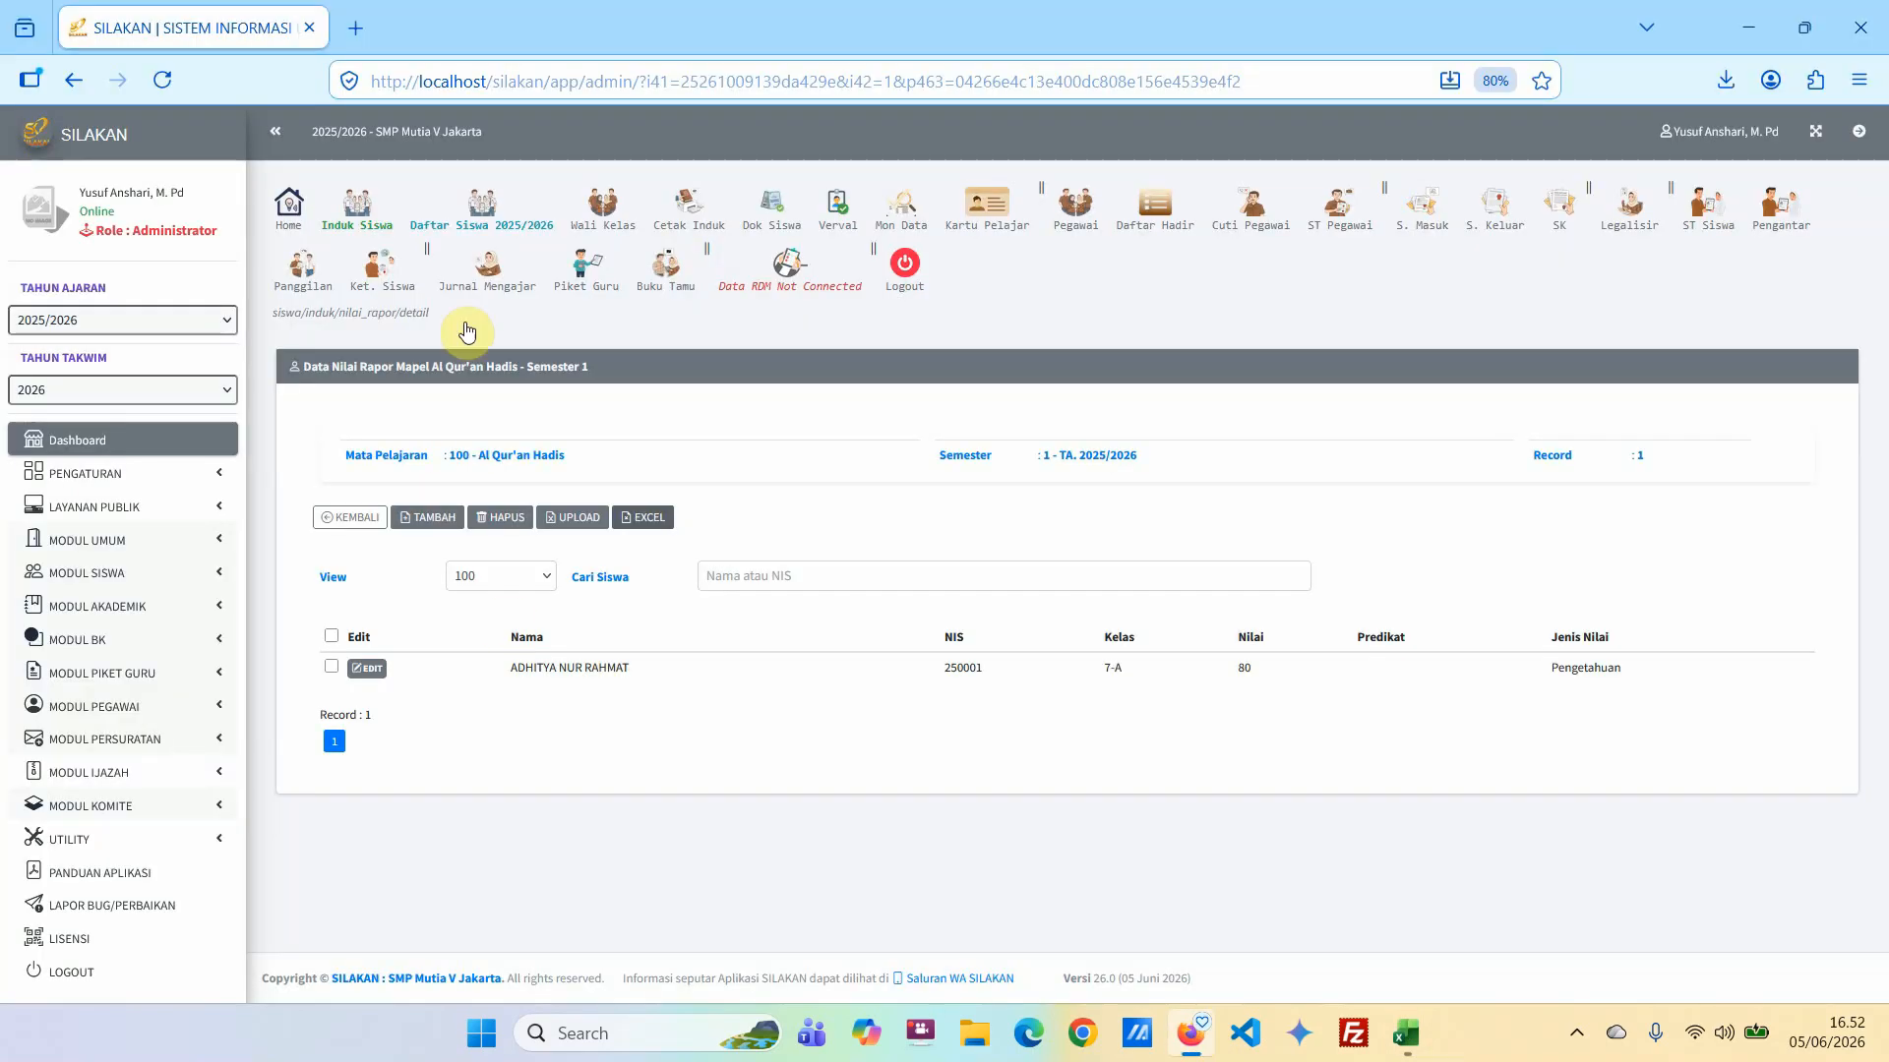
pyautogui.click(479, 218)
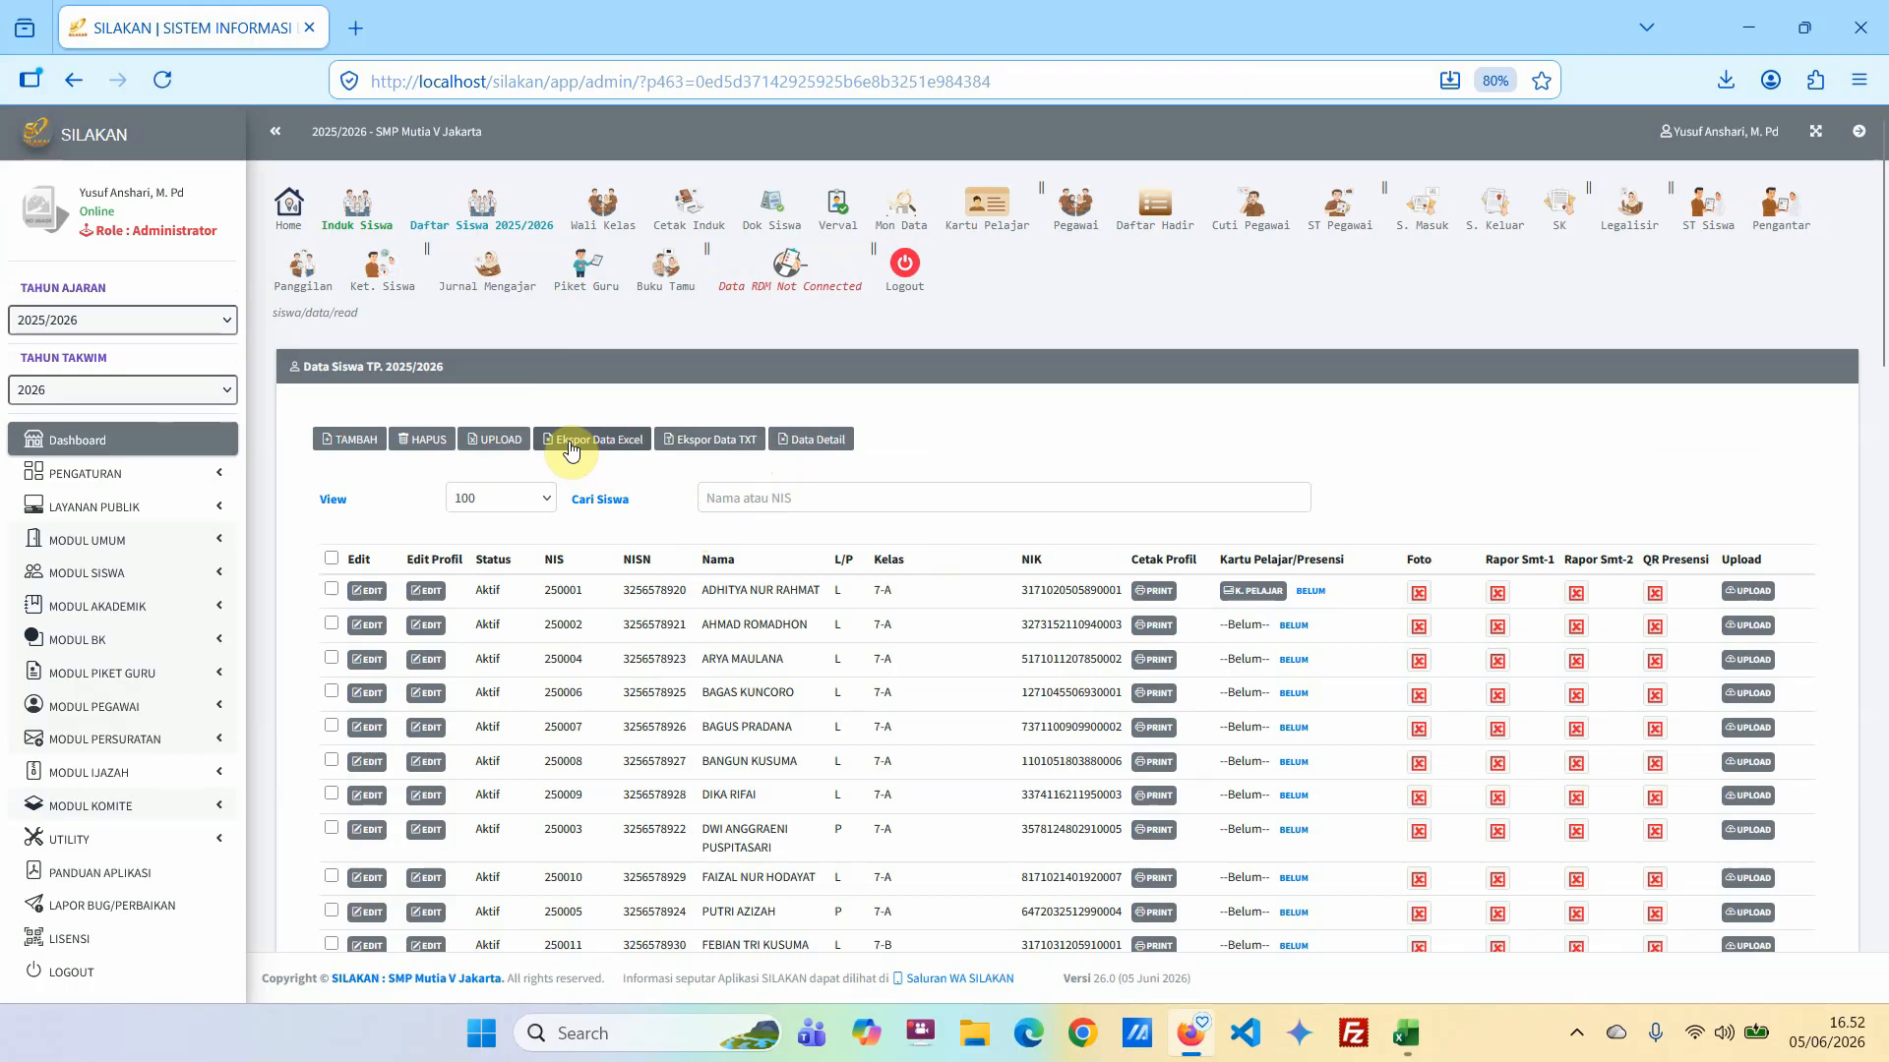
pyautogui.click(1287, 146)
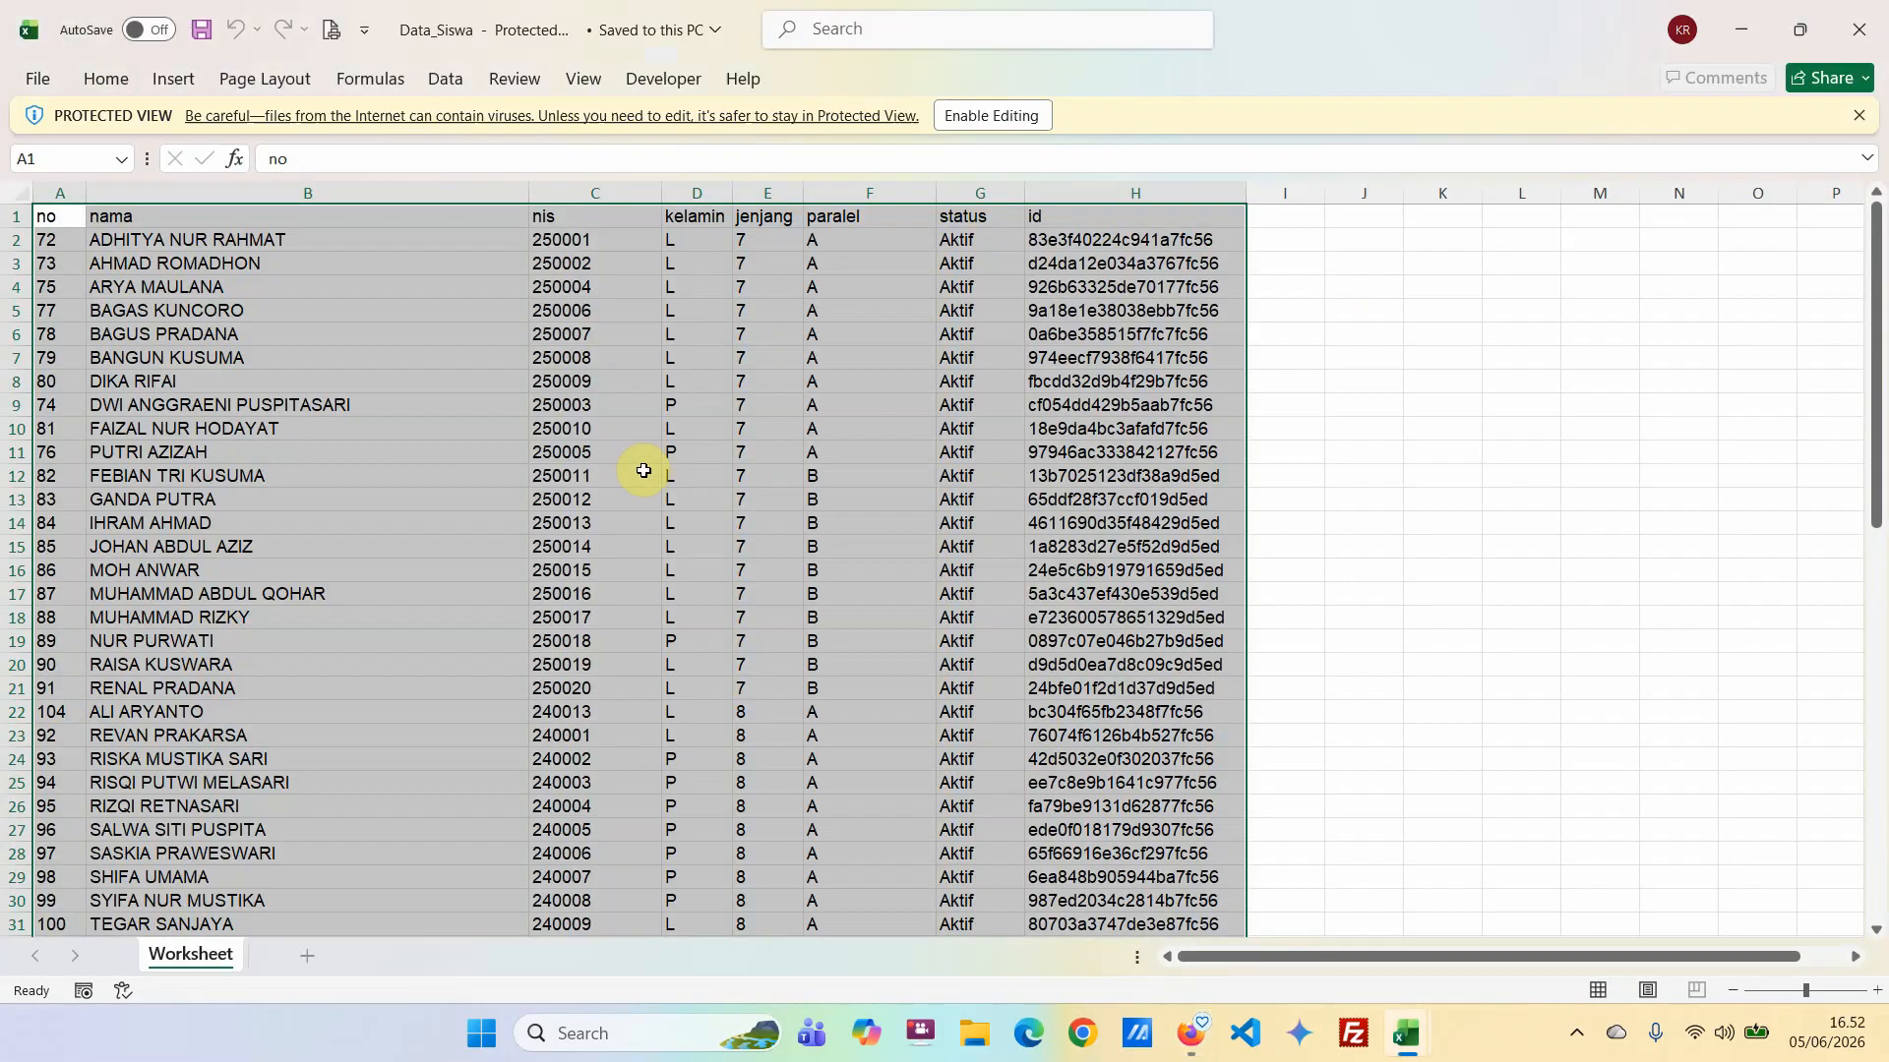
pyautogui.click(978, 116)
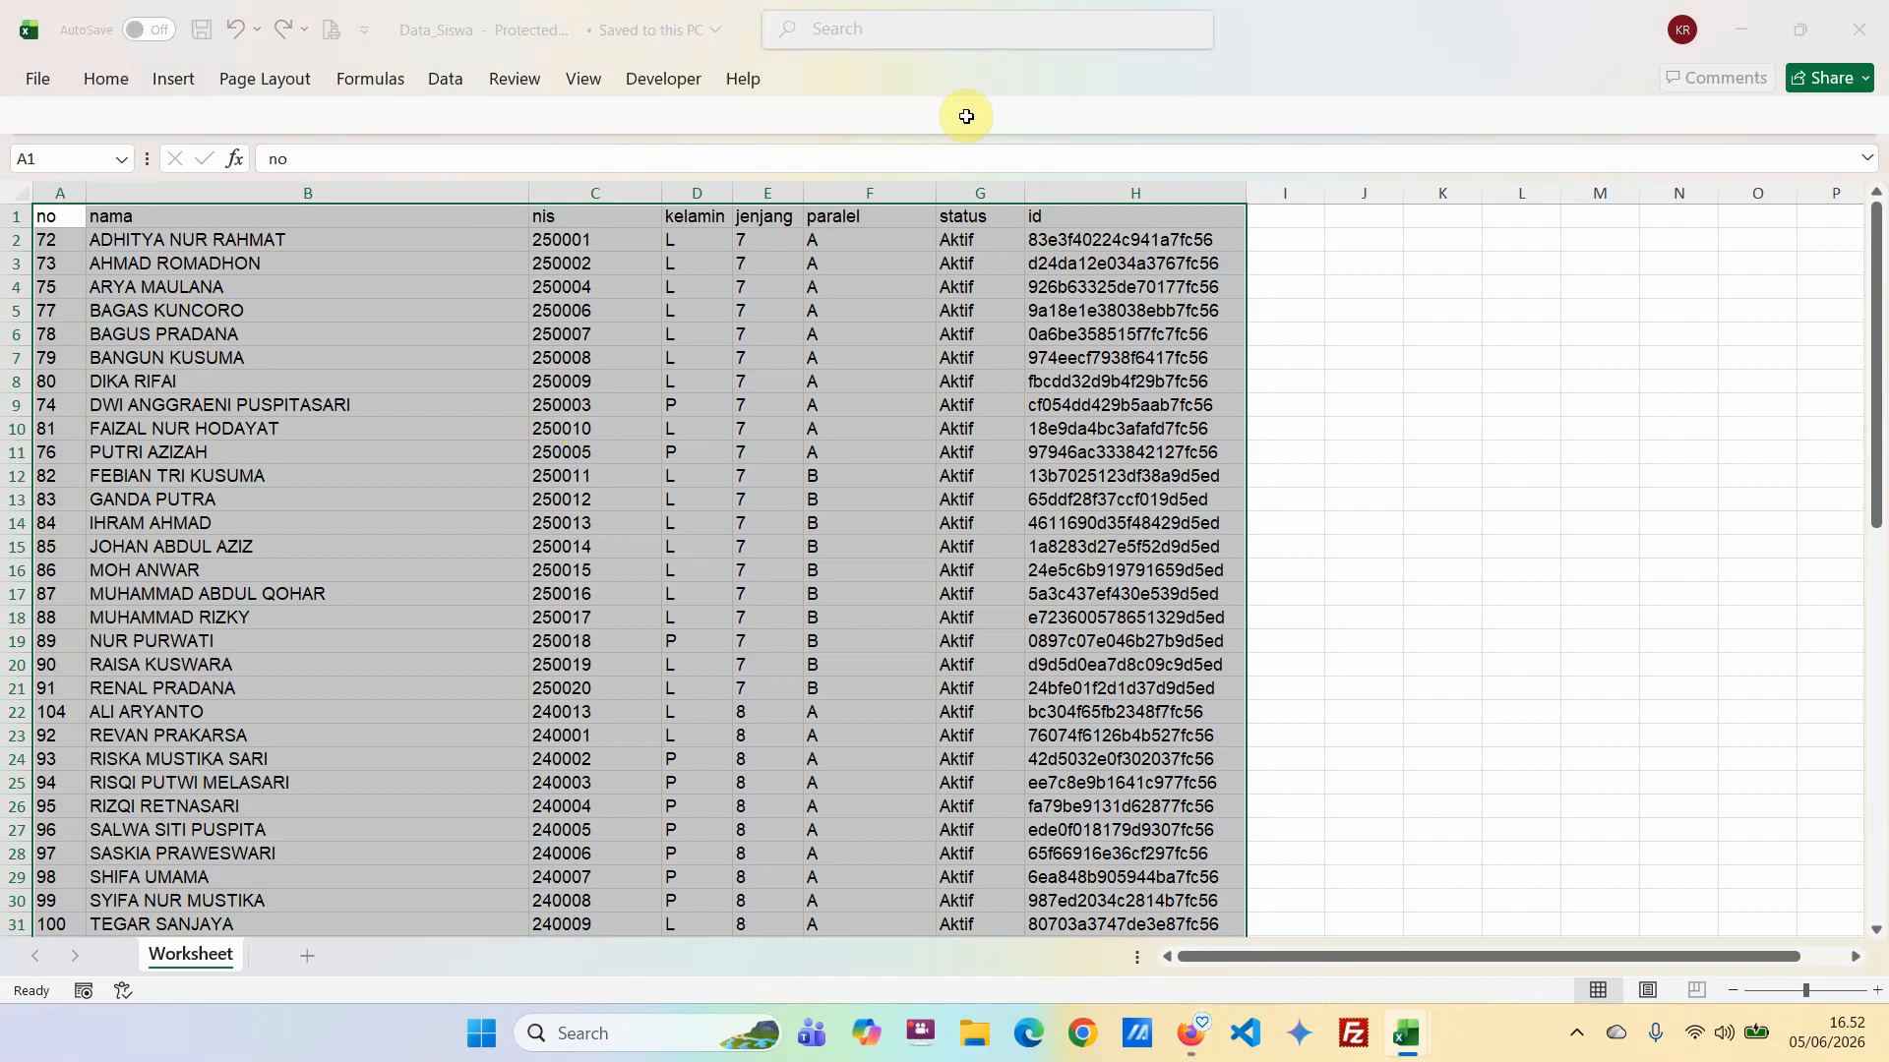
# Copy the name through paralel data of all students (B2:F67) from Data_Siswa and paste it as values at B4 of Data_Nilai_Rapor_100_Sem1.
pyautogui.moveTo(143, 329); pyautogui.dragTo(841, 860)
pyautogui.moveTo(834, 954); pyautogui.dragTo(814, 895)
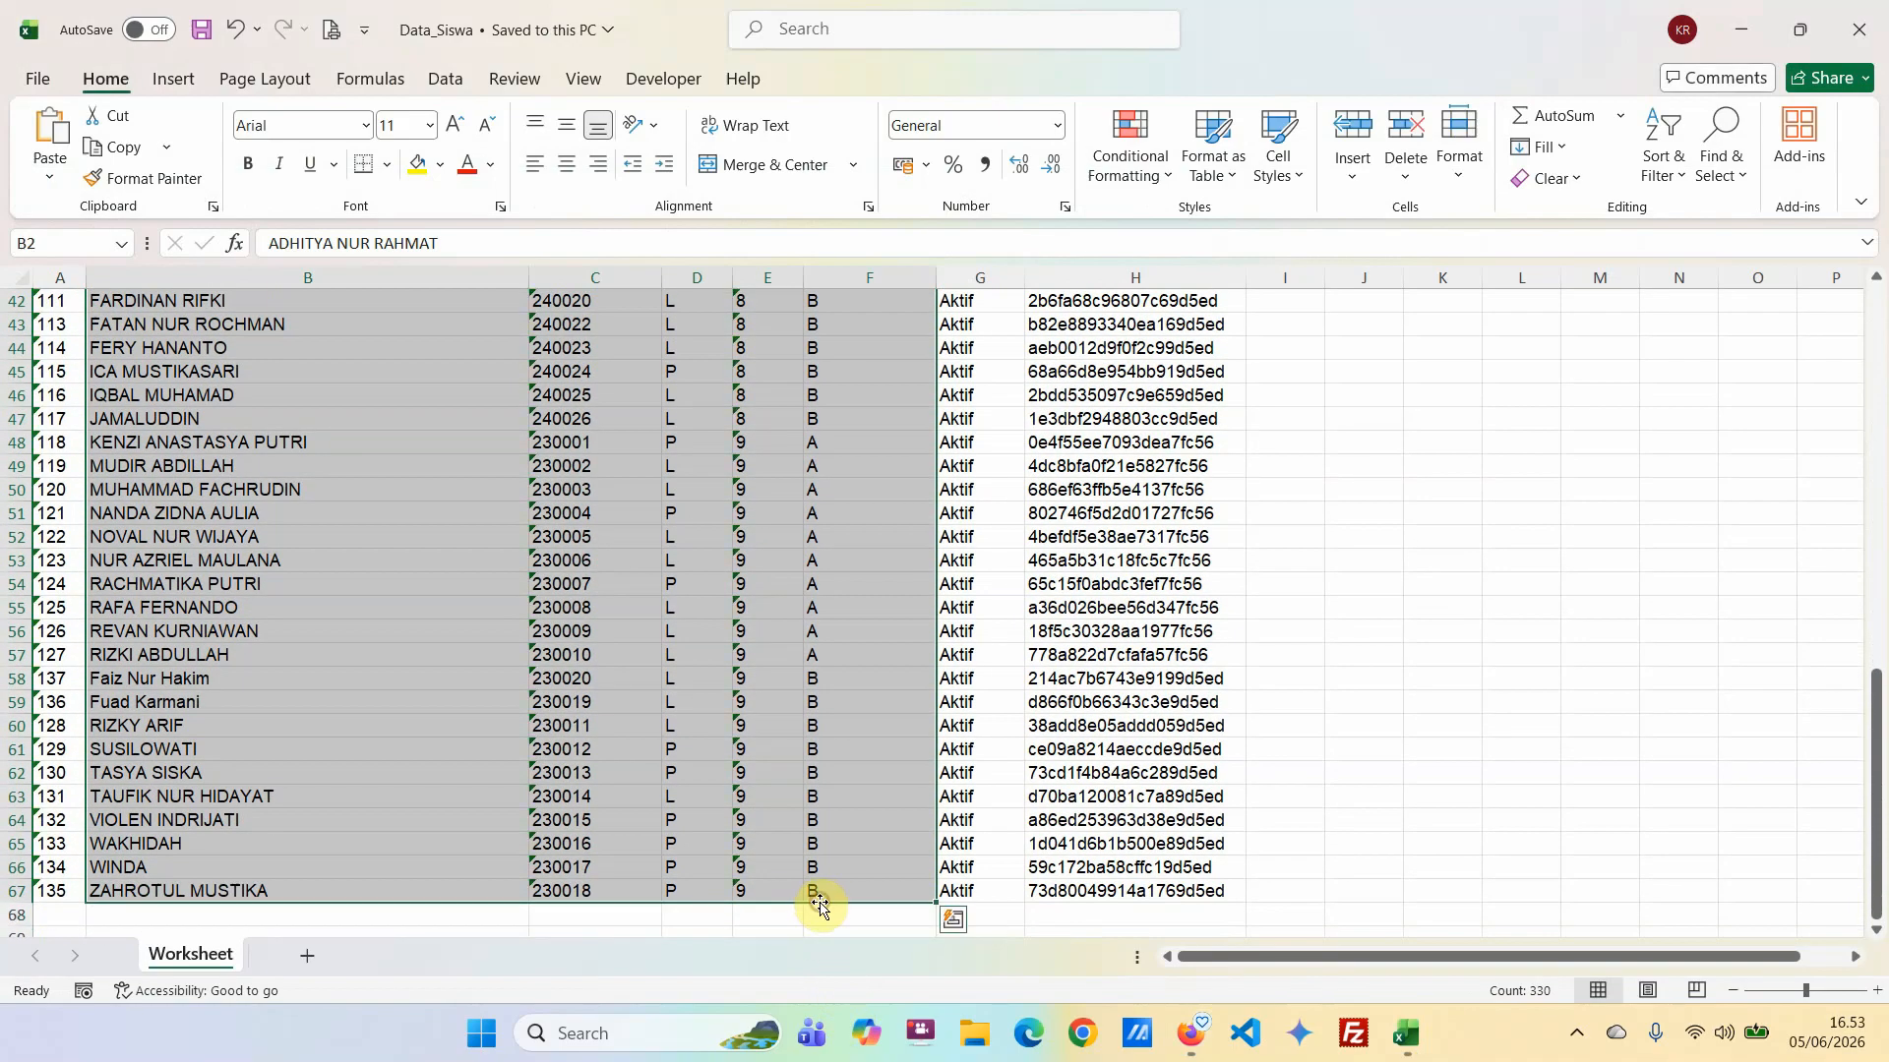
pyautogui.hotkey('ctrl', 'c')
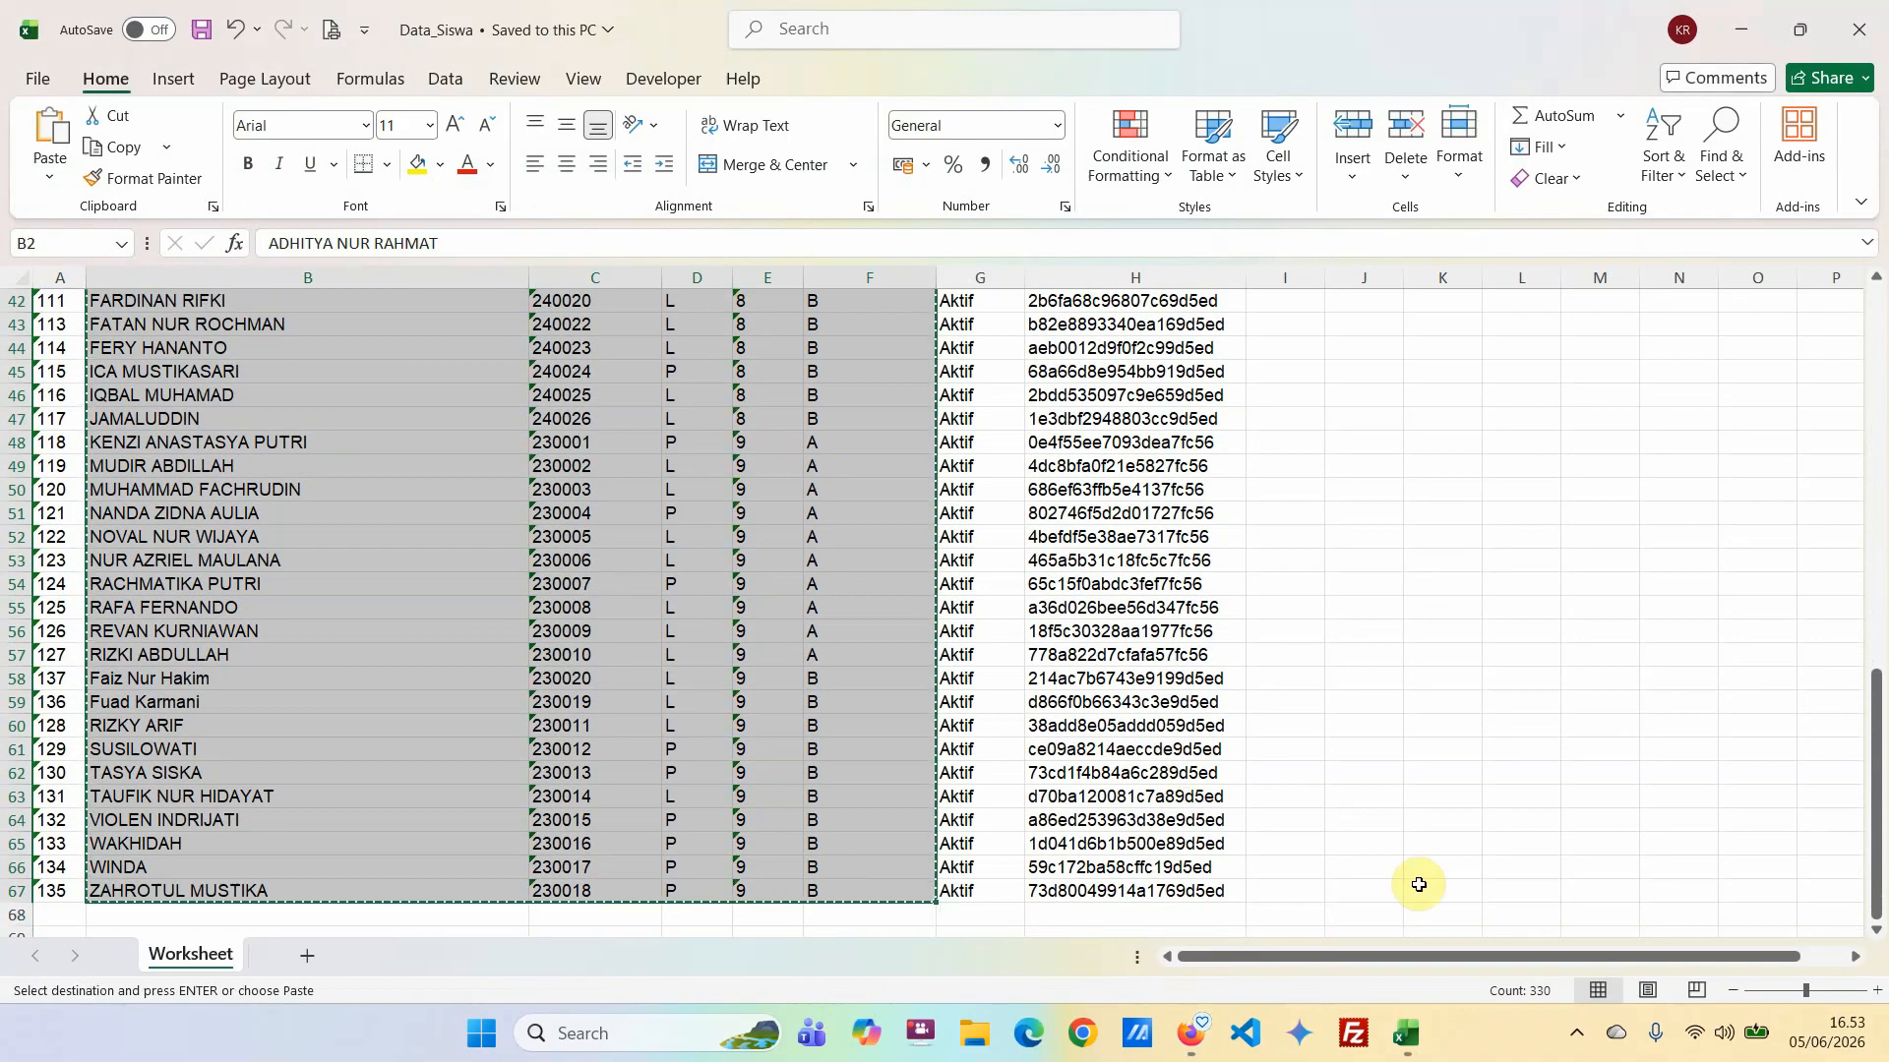
pyautogui.click(1414, 1045)
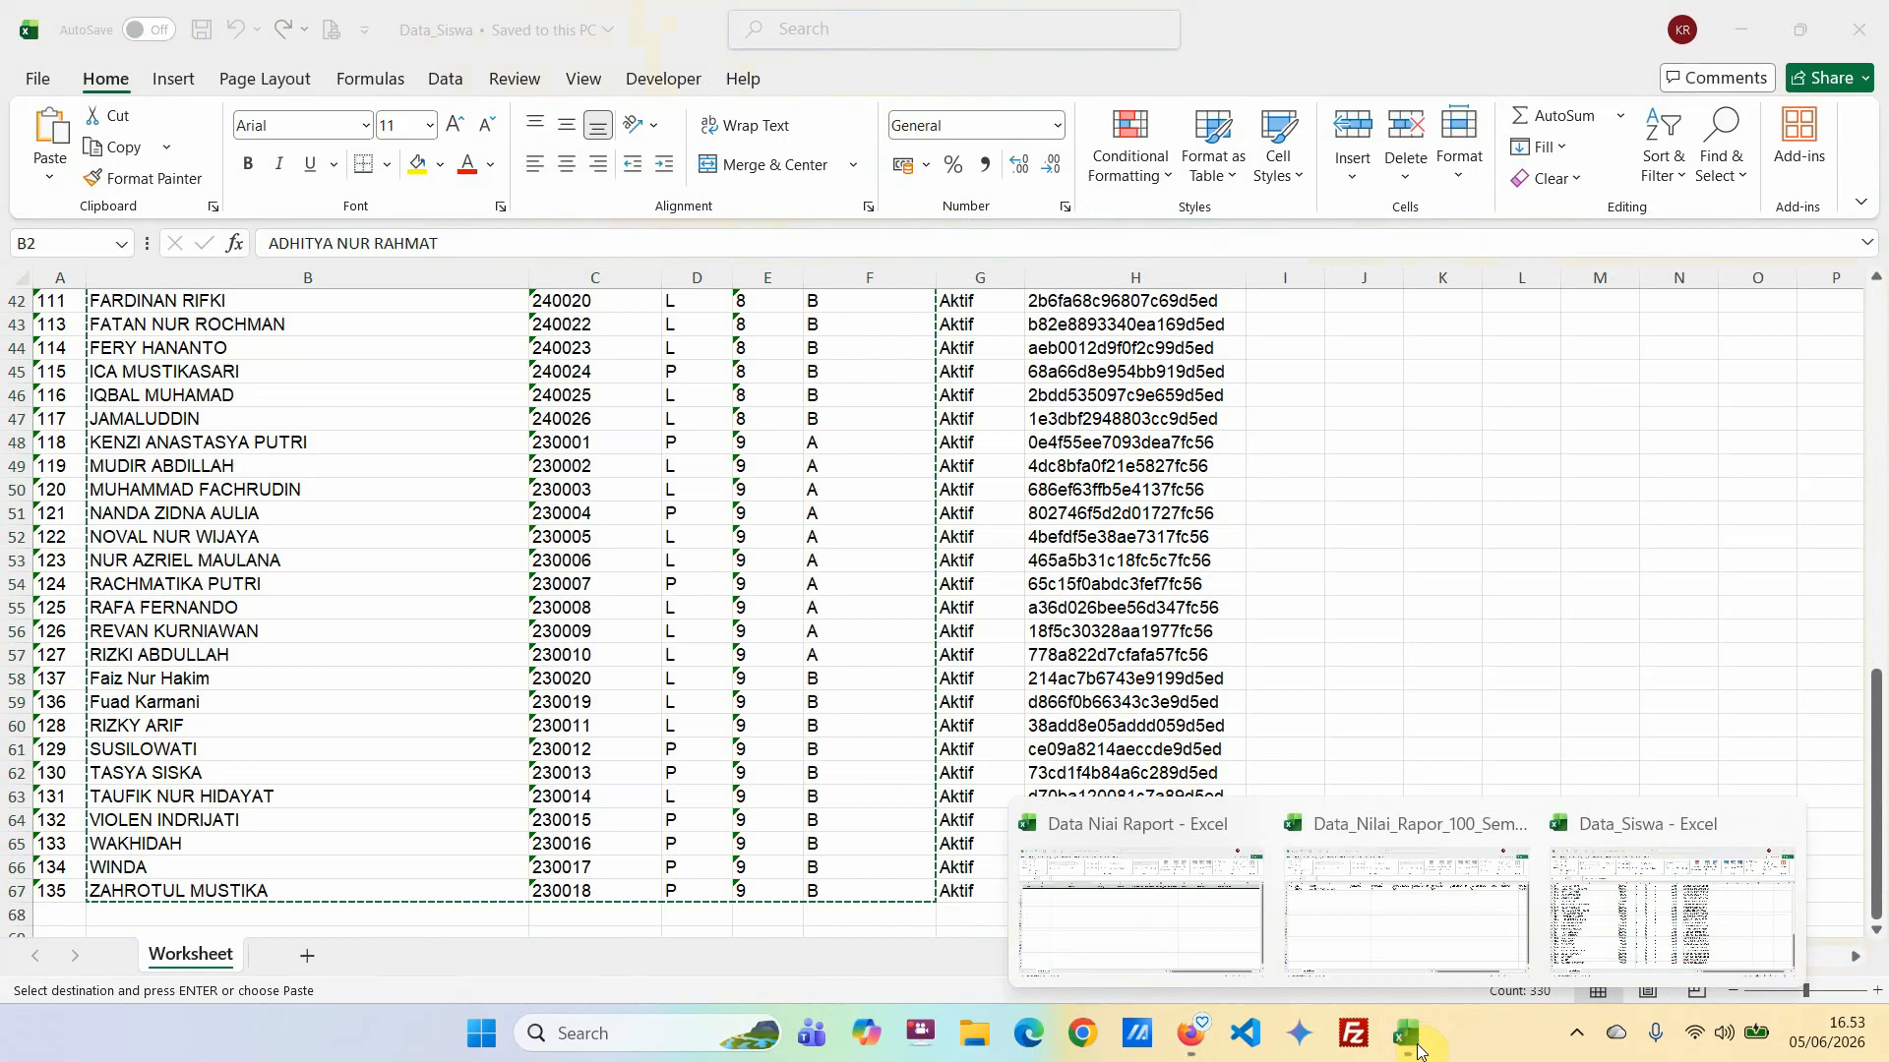
pyautogui.moveTo(1387, 969)
pyautogui.click(1378, 927)
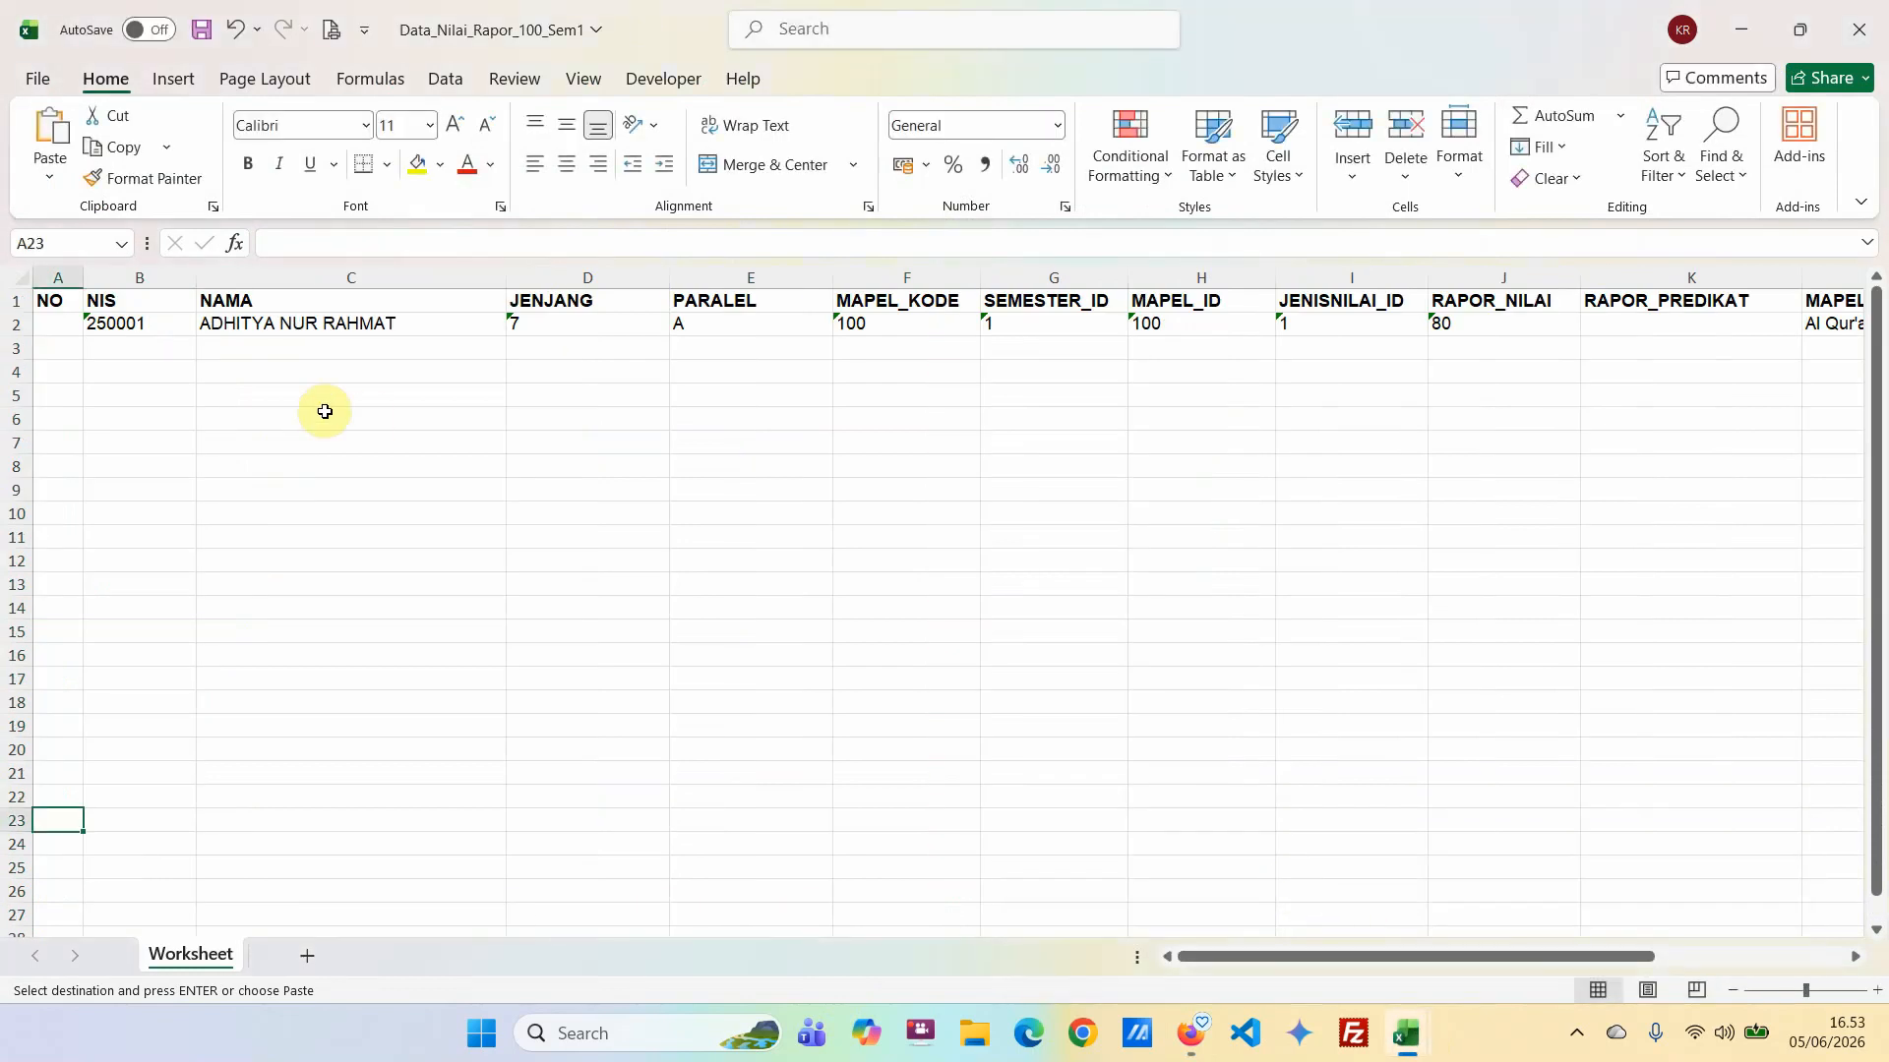
pyautogui.click(155, 367)
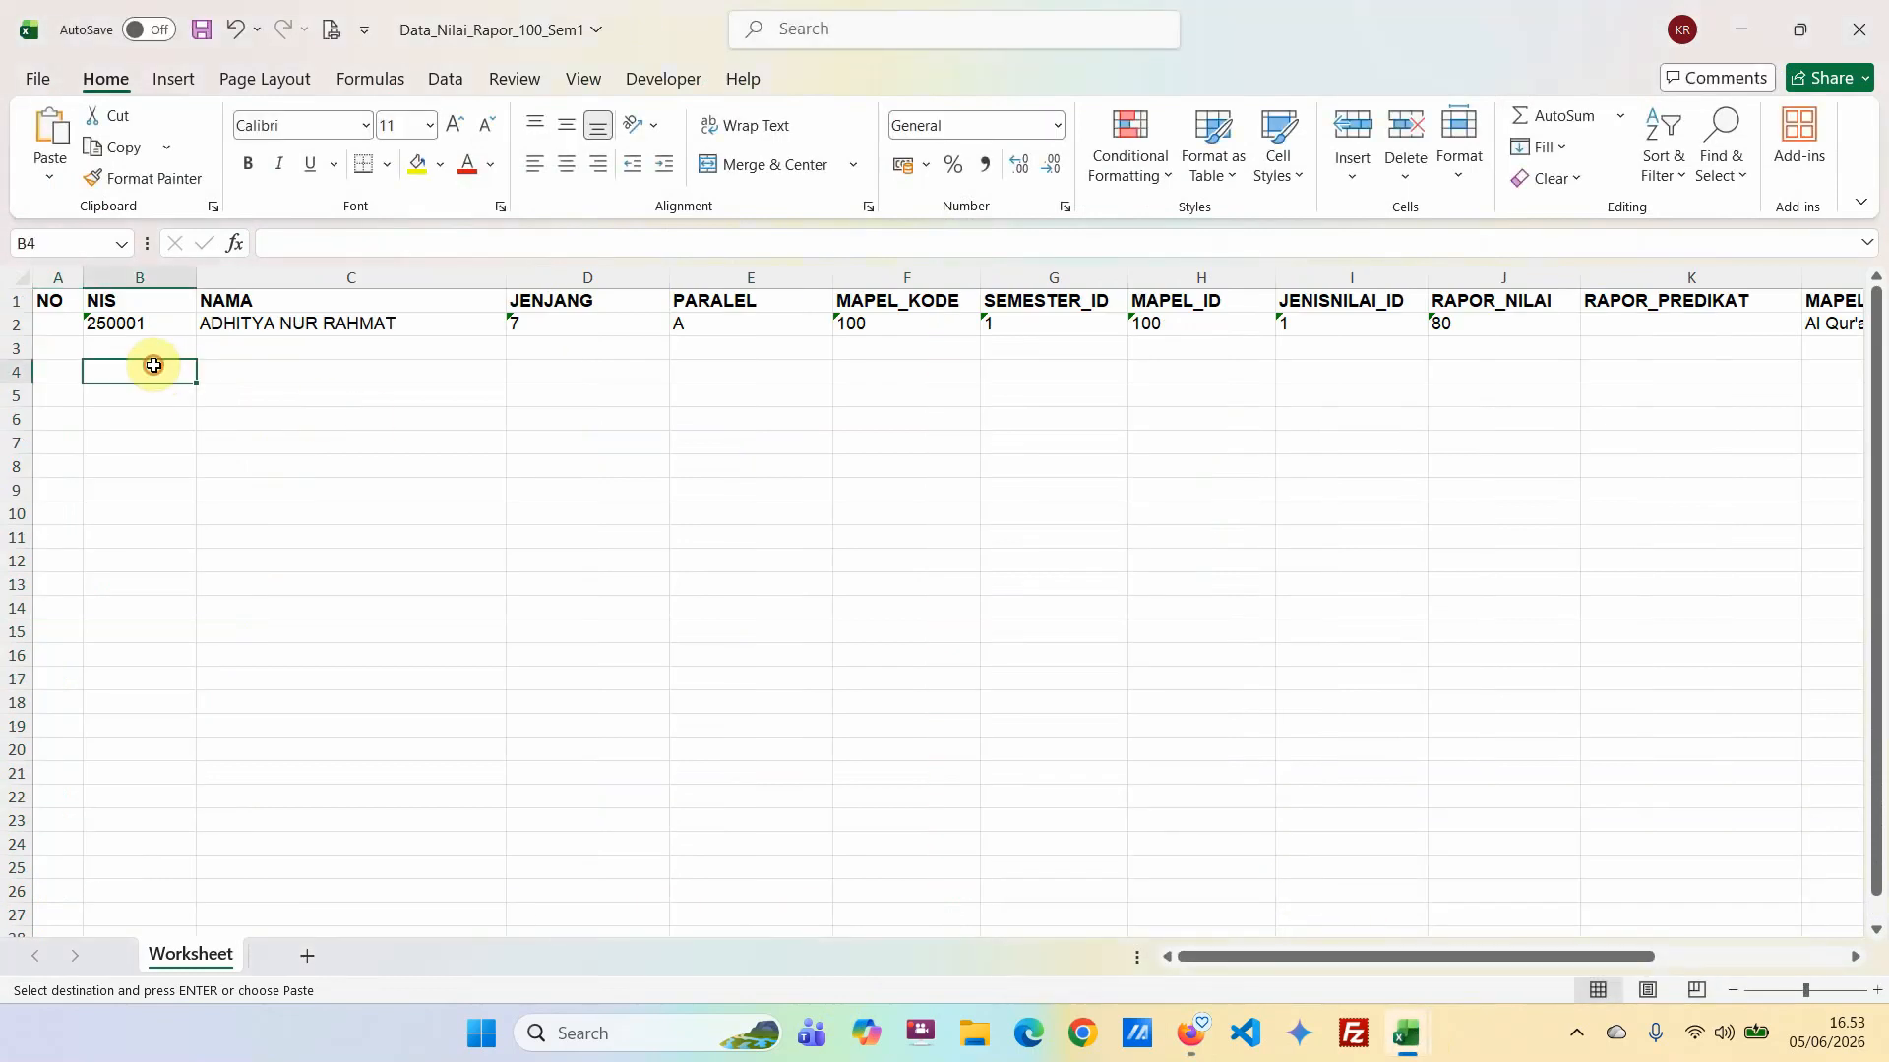
pyautogui.click(51, 185)
pyautogui.click(50, 371)
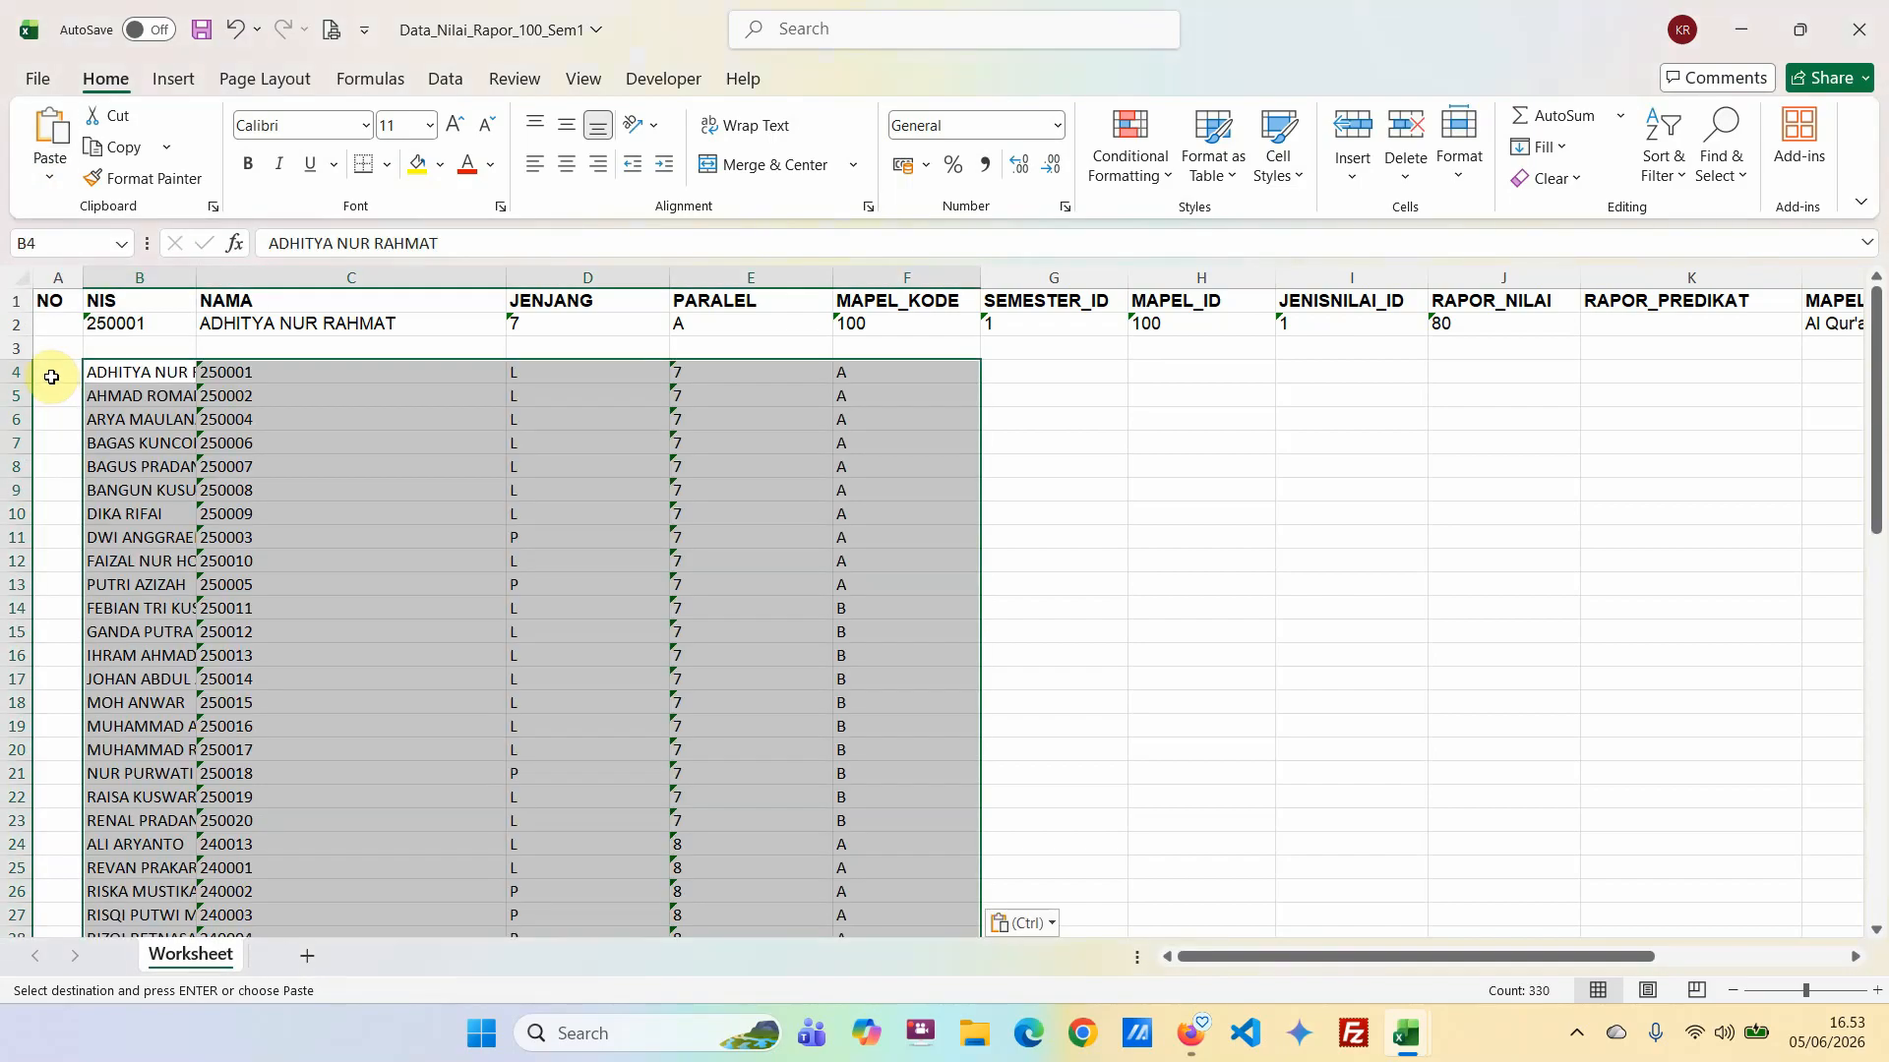
pyautogui.click(150, 374)
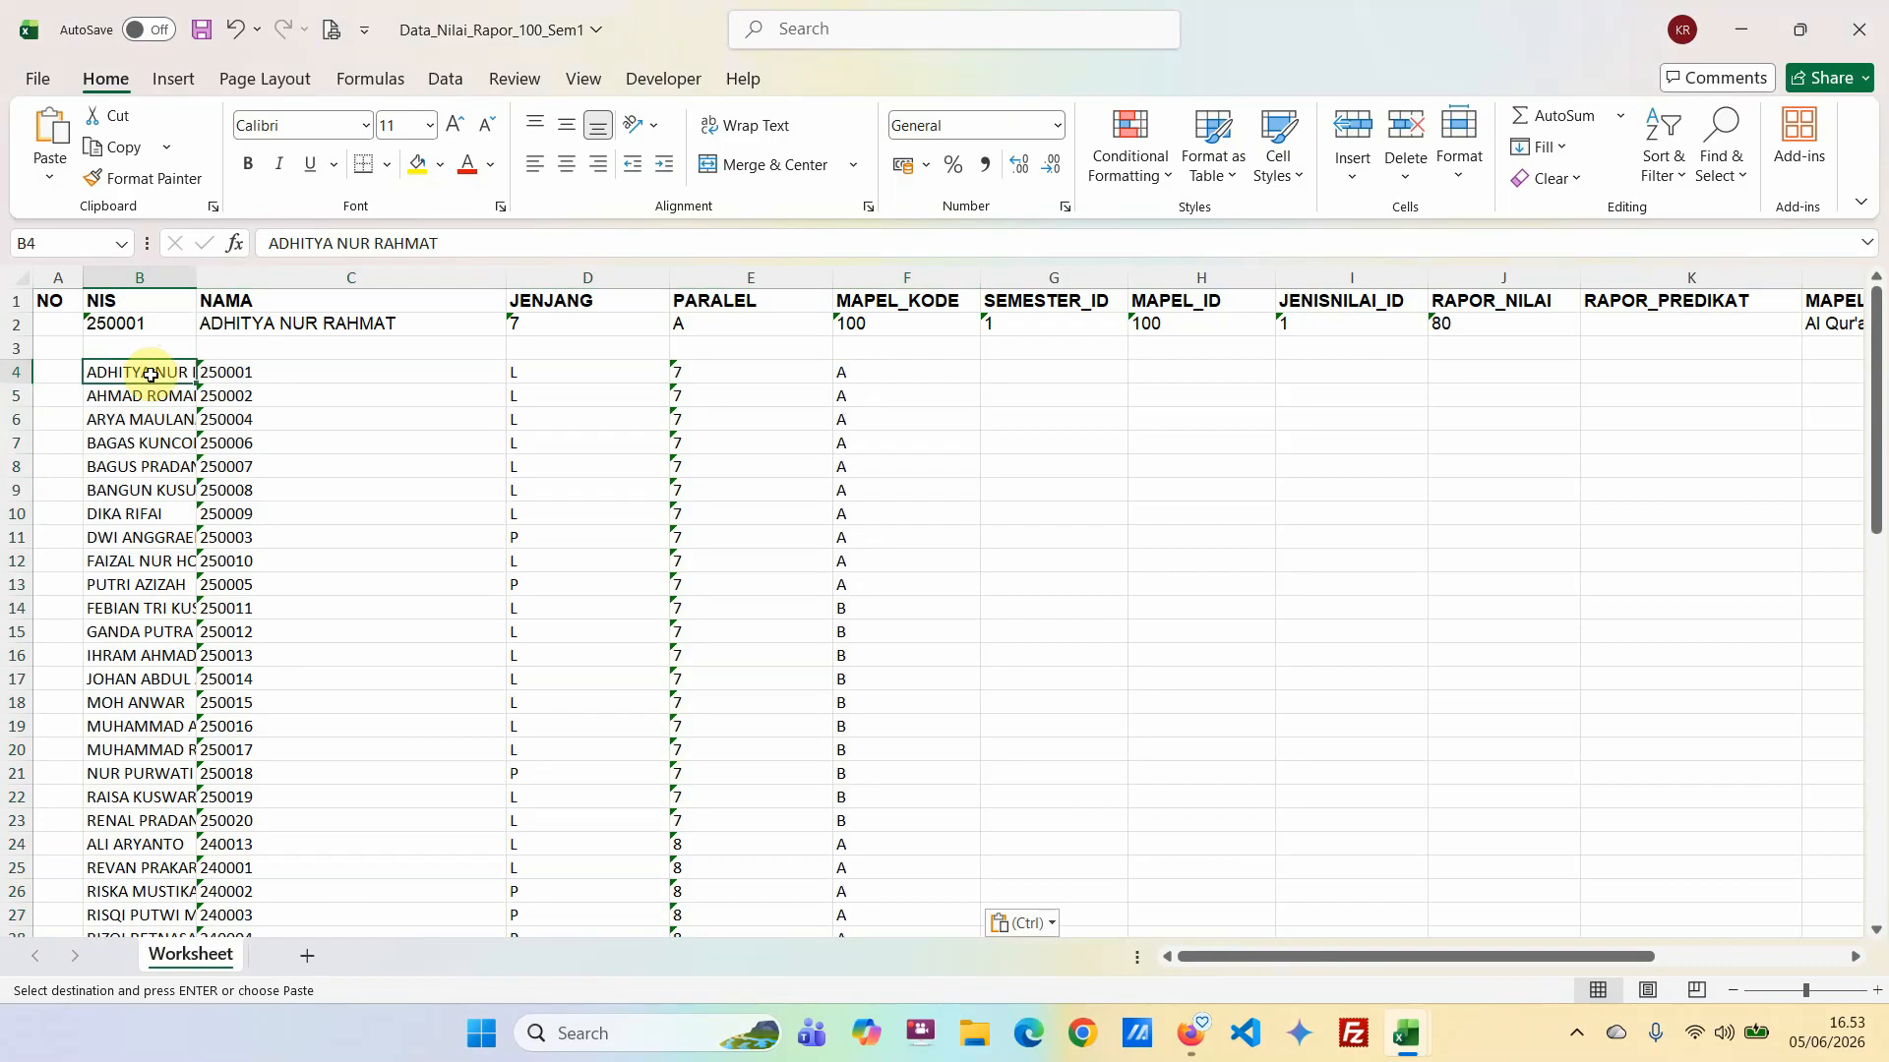
# Copy the pasted grade level and class values from columns E and F into JENJANG and PARALEL, starting at D4.
pyautogui.moveTo(675, 372); pyautogui.dragTo(862, 879)
pyautogui.hotkey('ctrl', 'c')
pyautogui.scroll(14, 561, 510)
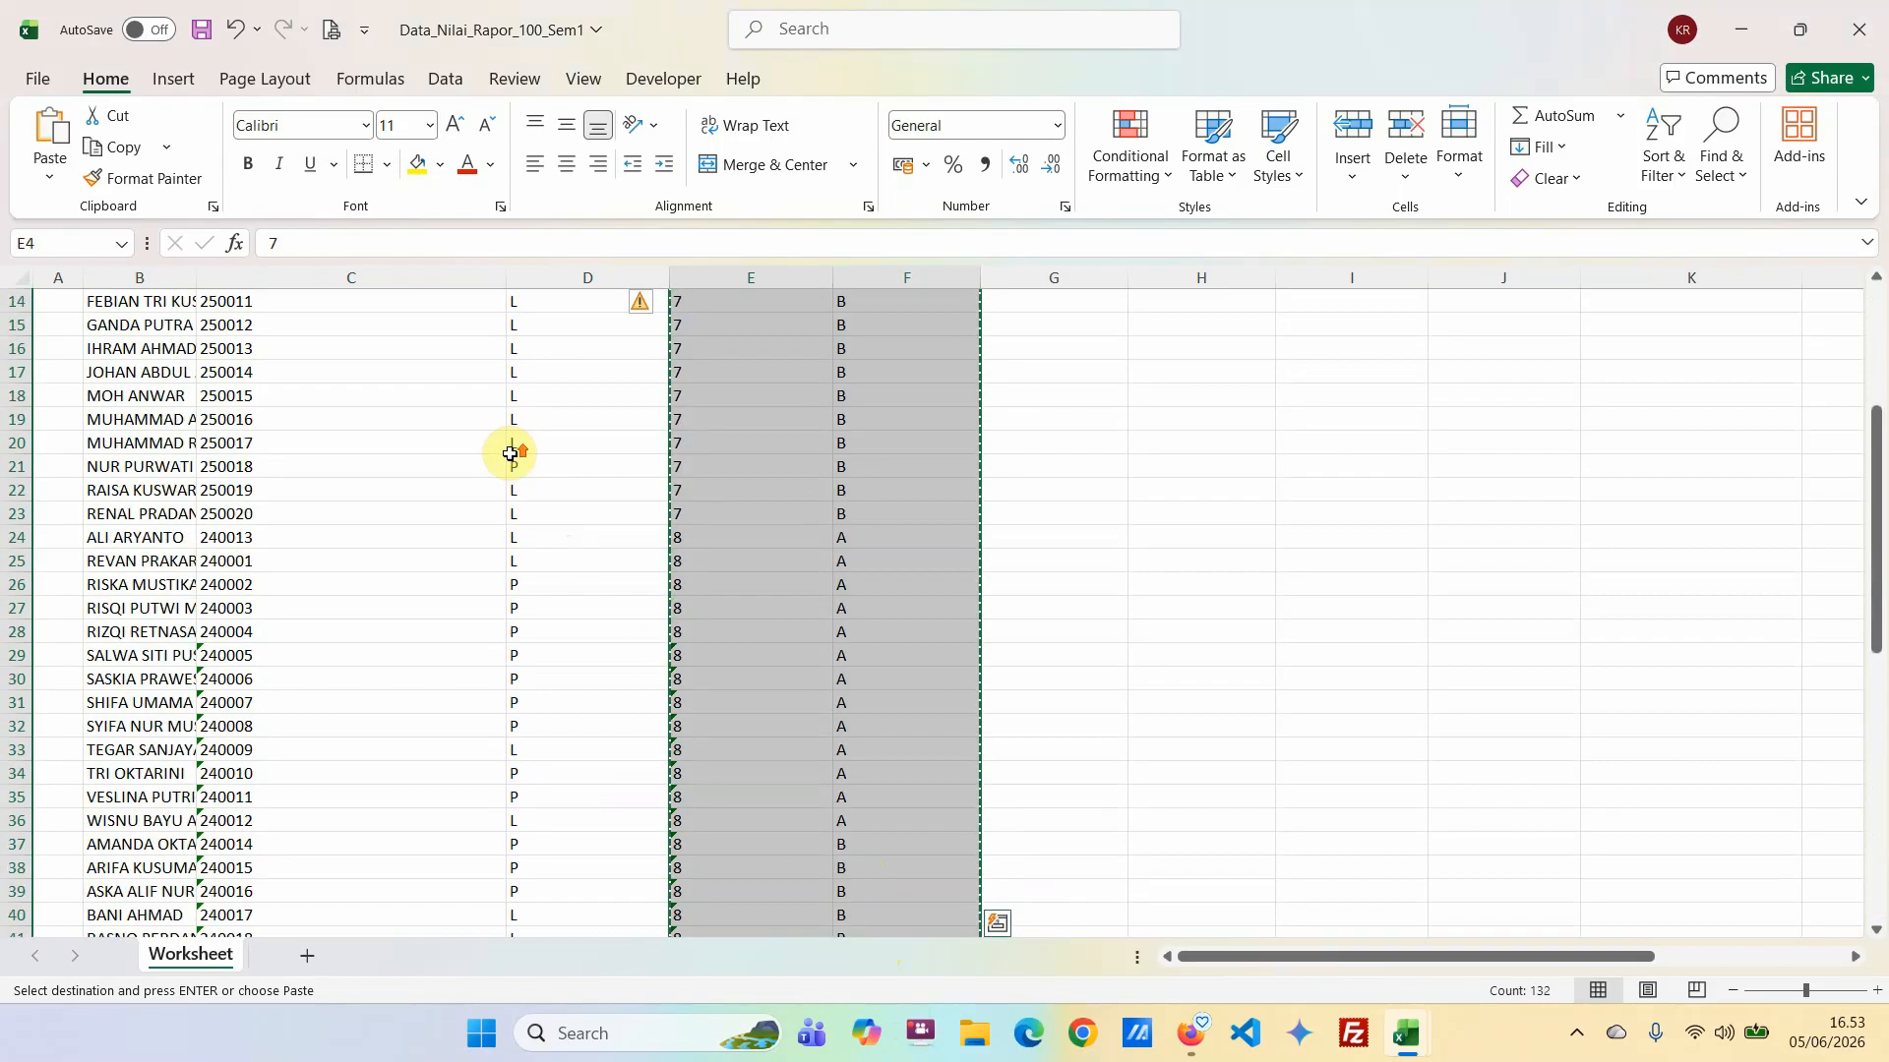
pyautogui.click(528, 379)
pyautogui.press('Return')
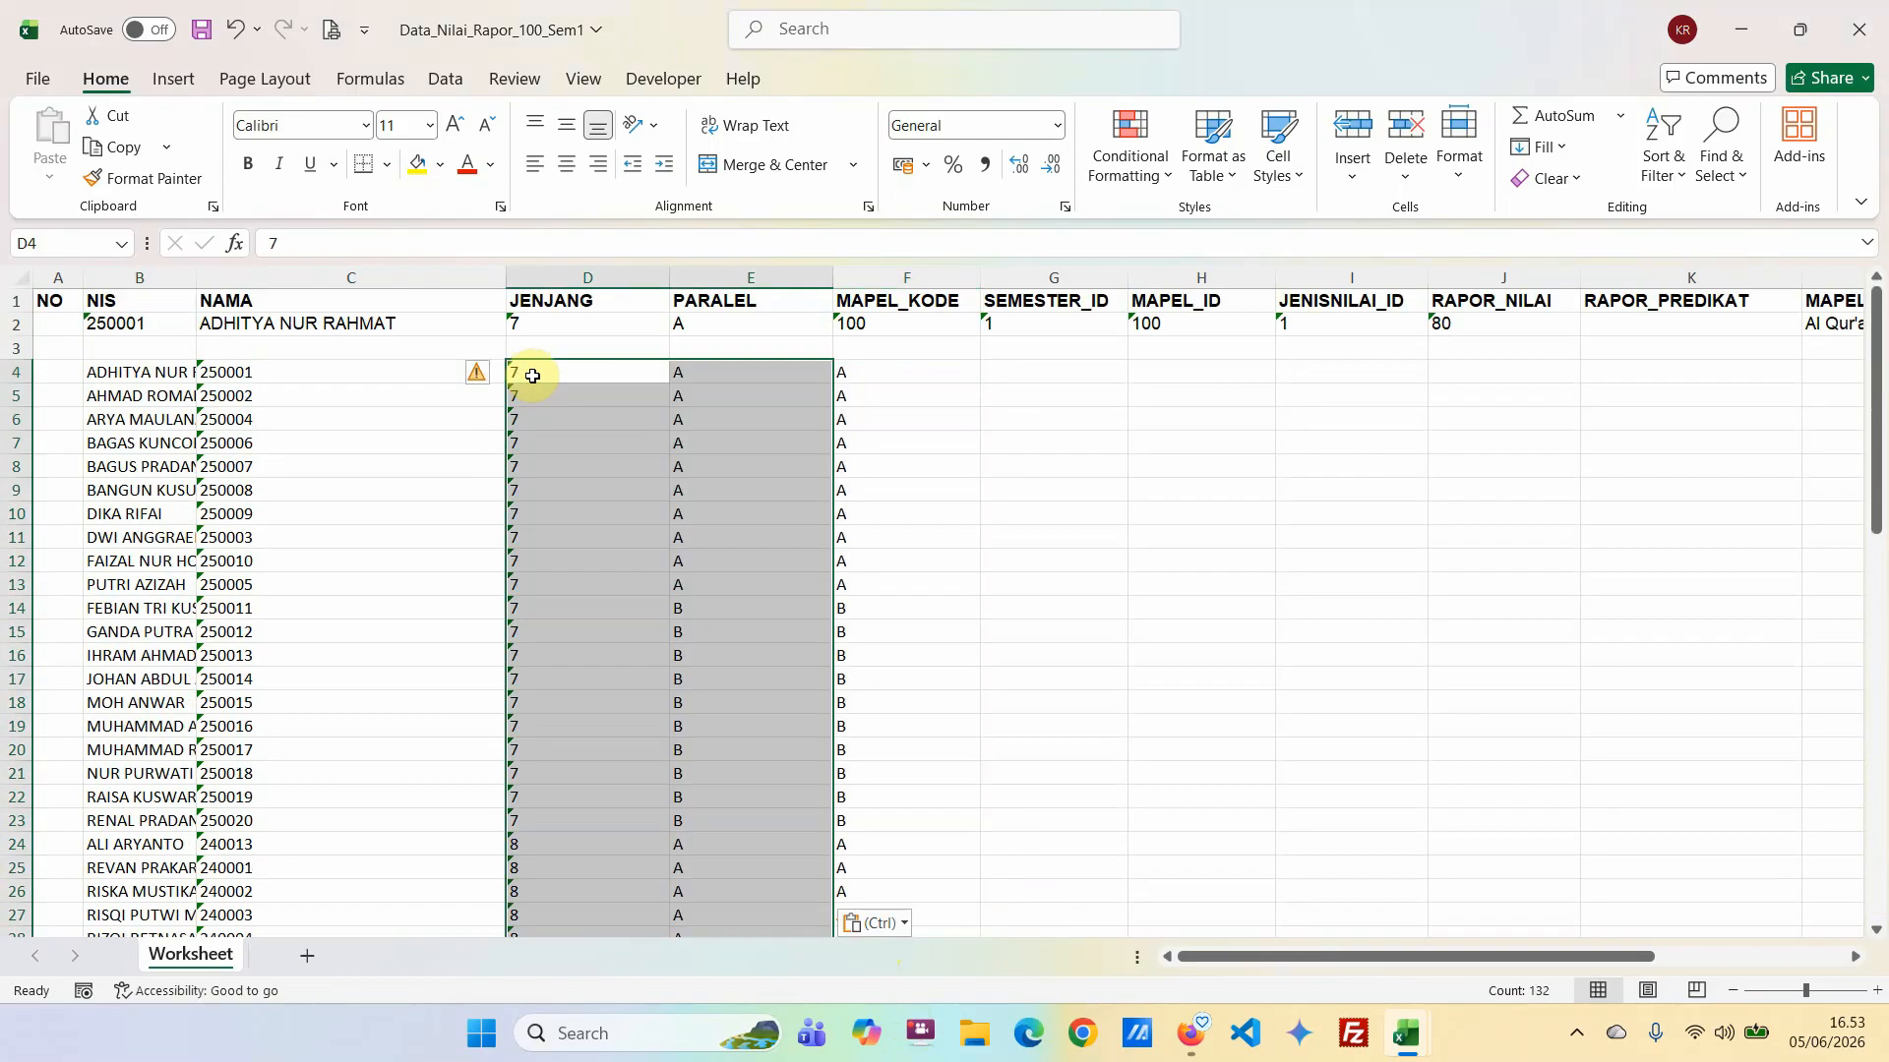
# Swap the pasted student names and numbers so the numbers fall under NIS and the names under NAMA, starting at row 4.
pyautogui.moveTo(129, 377); pyautogui.dragTo(146, 911)
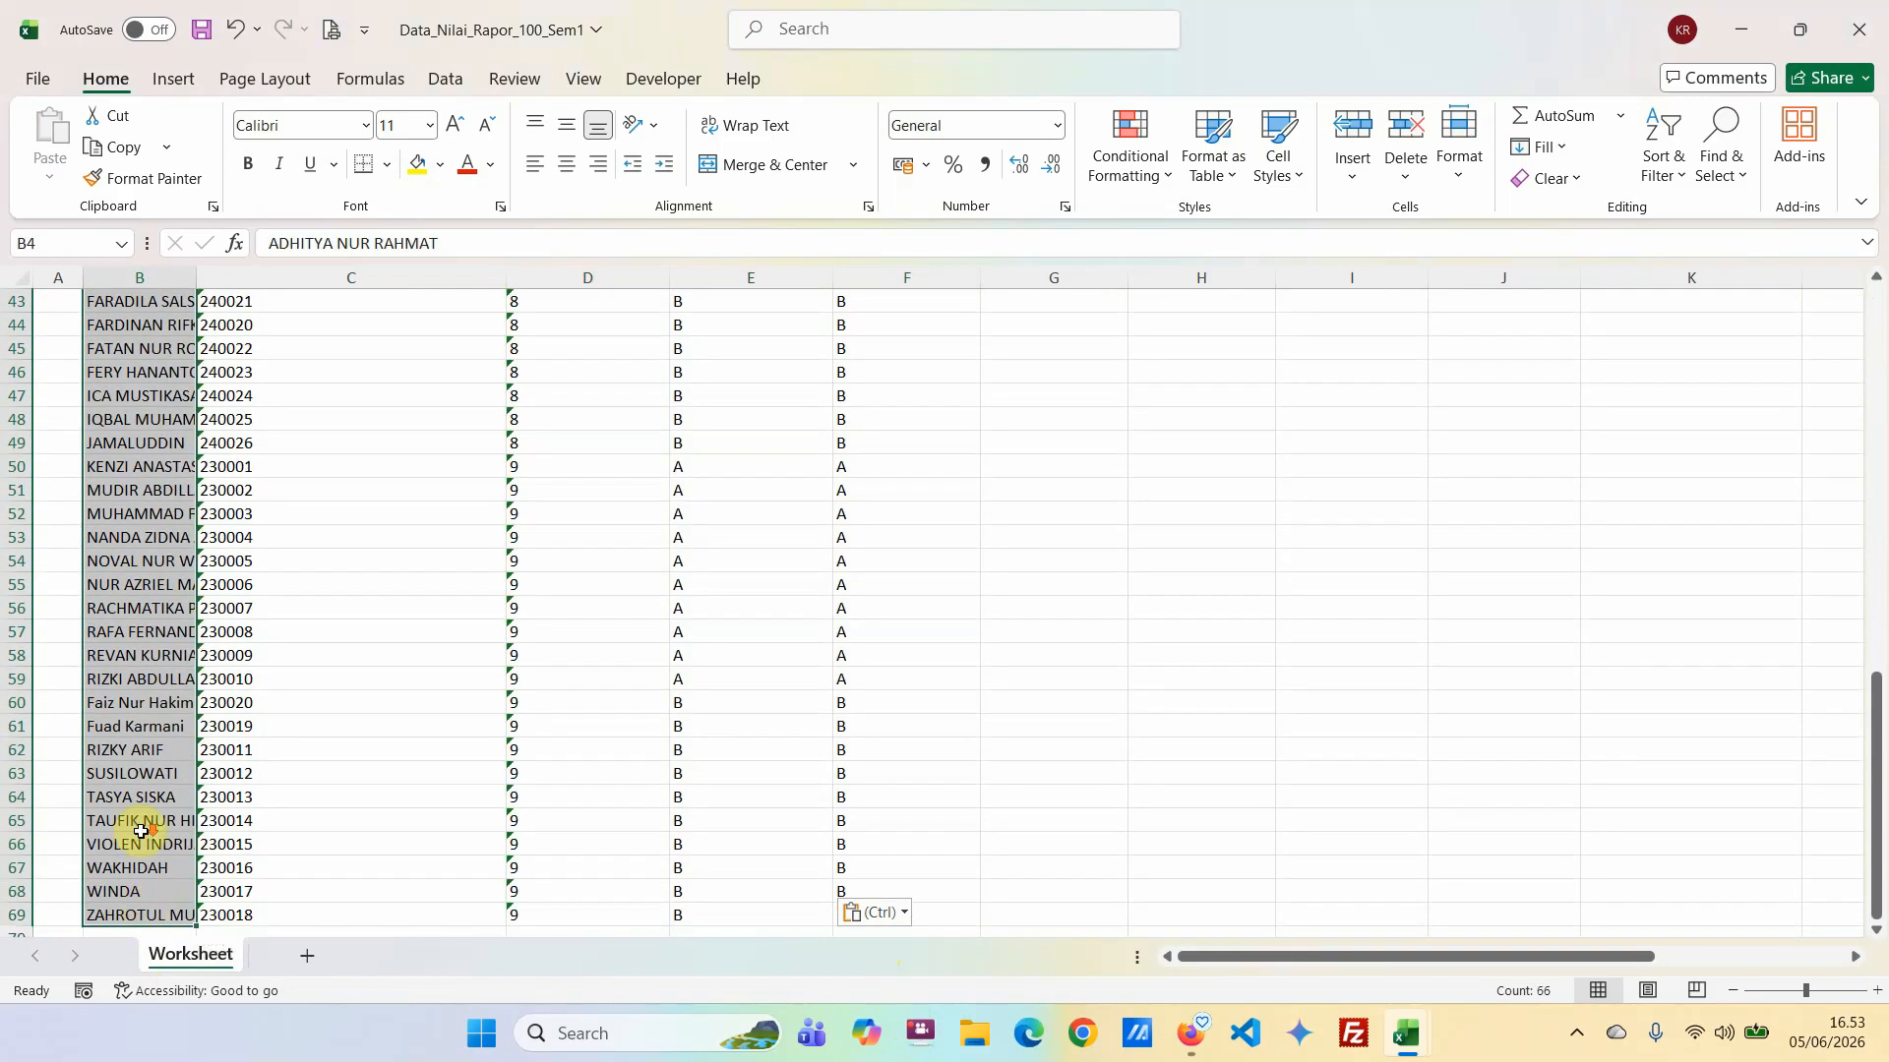
pyautogui.scroll(-2, 103, 611)
pyautogui.moveTo(76, 568); pyautogui.dragTo(55, 573)
pyautogui.moveTo(253, 772); pyautogui.dragTo(60, 888)
pyautogui.moveTo(85, 535); pyautogui.dragTo(226, 535)
pyautogui.scroll(14, 261, 497)
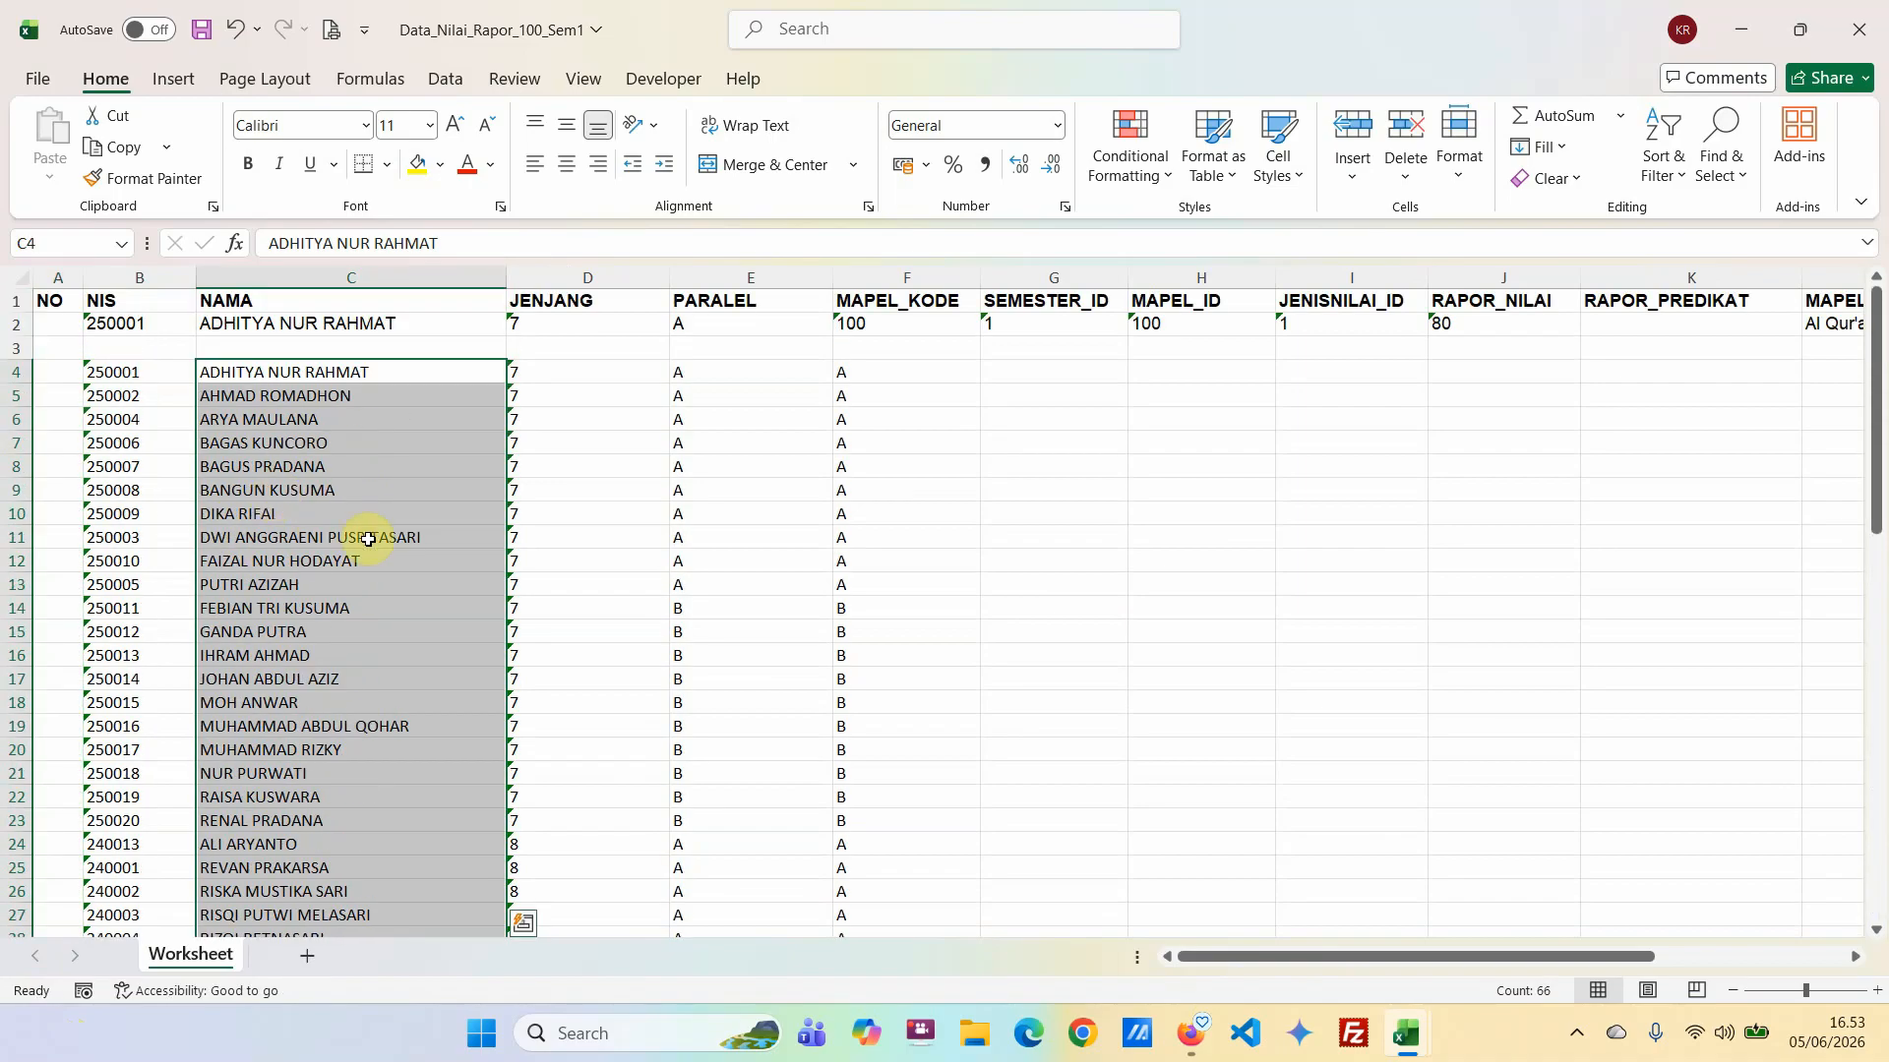
# Switch to SILAKAN, look up the subject code of Al Qur'an Hadis in the report grade list, and open its semester 1 data.
pyautogui.click(920, 417)
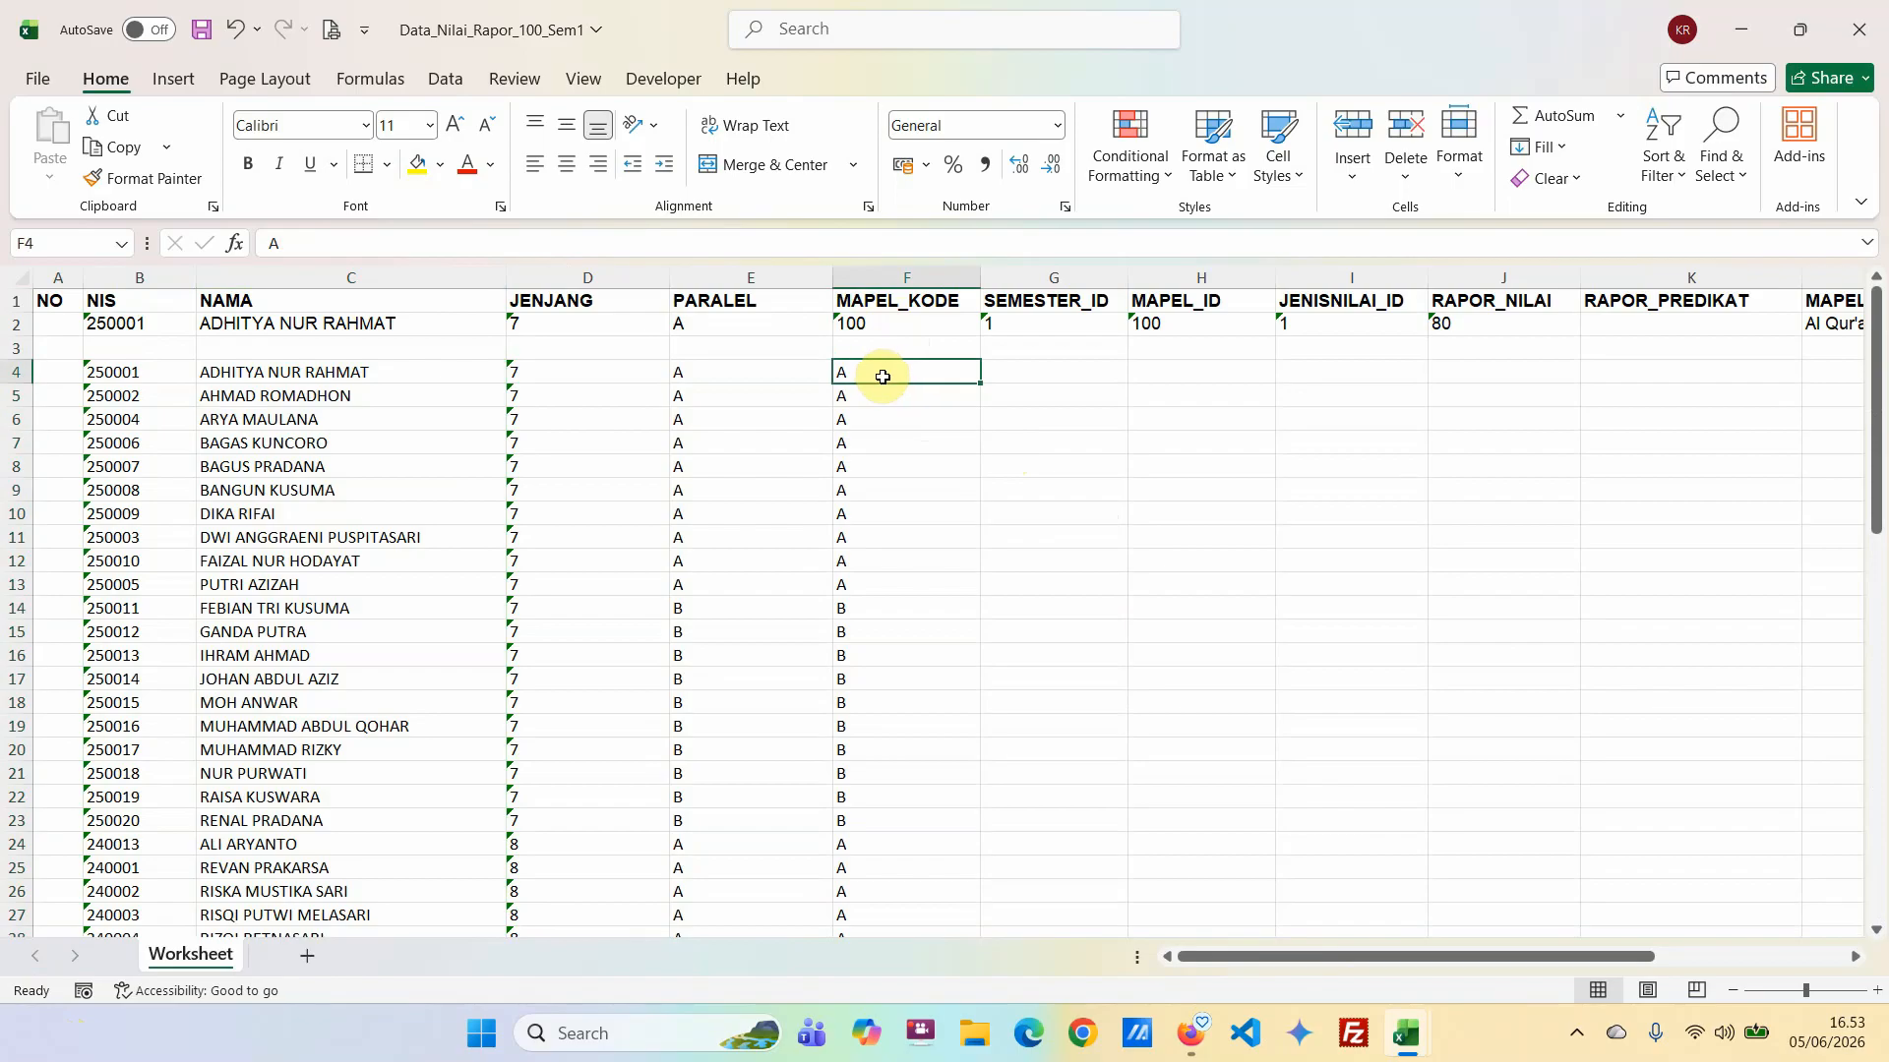
pyautogui.click(1191, 1033)
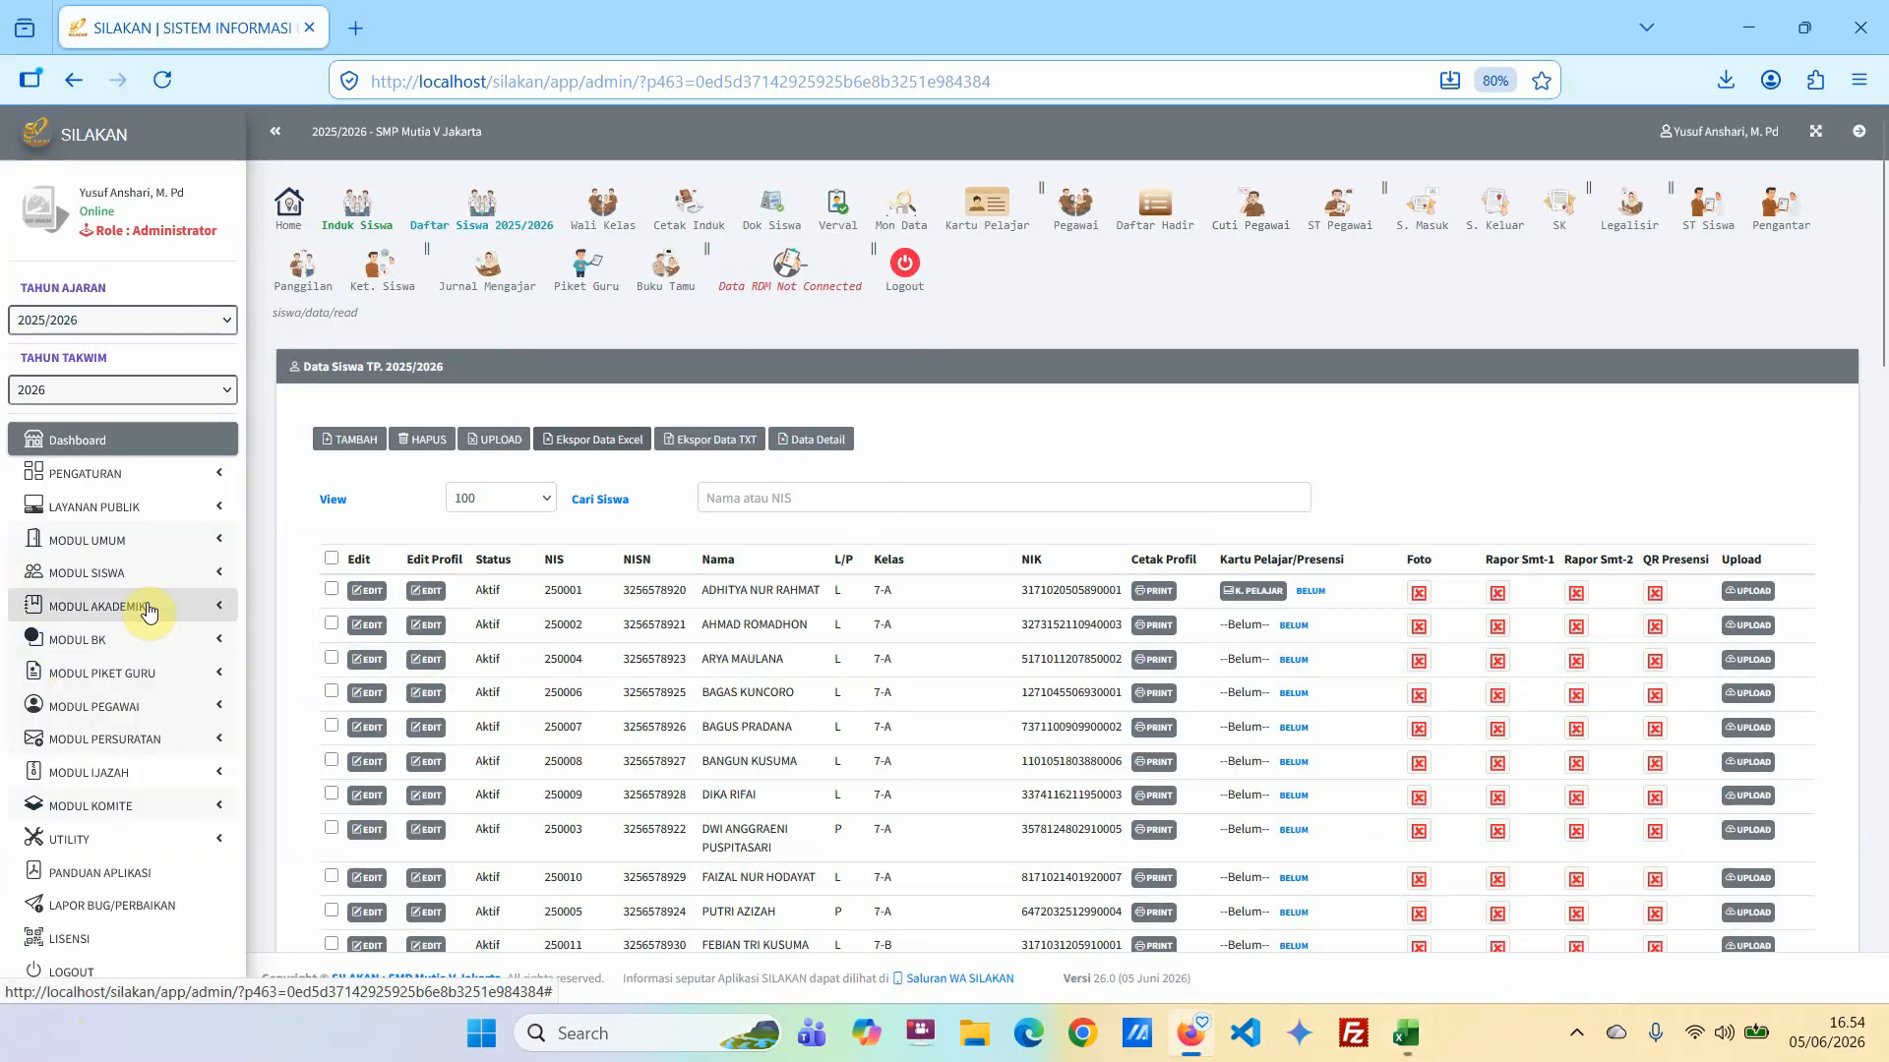
pyautogui.click(113, 575)
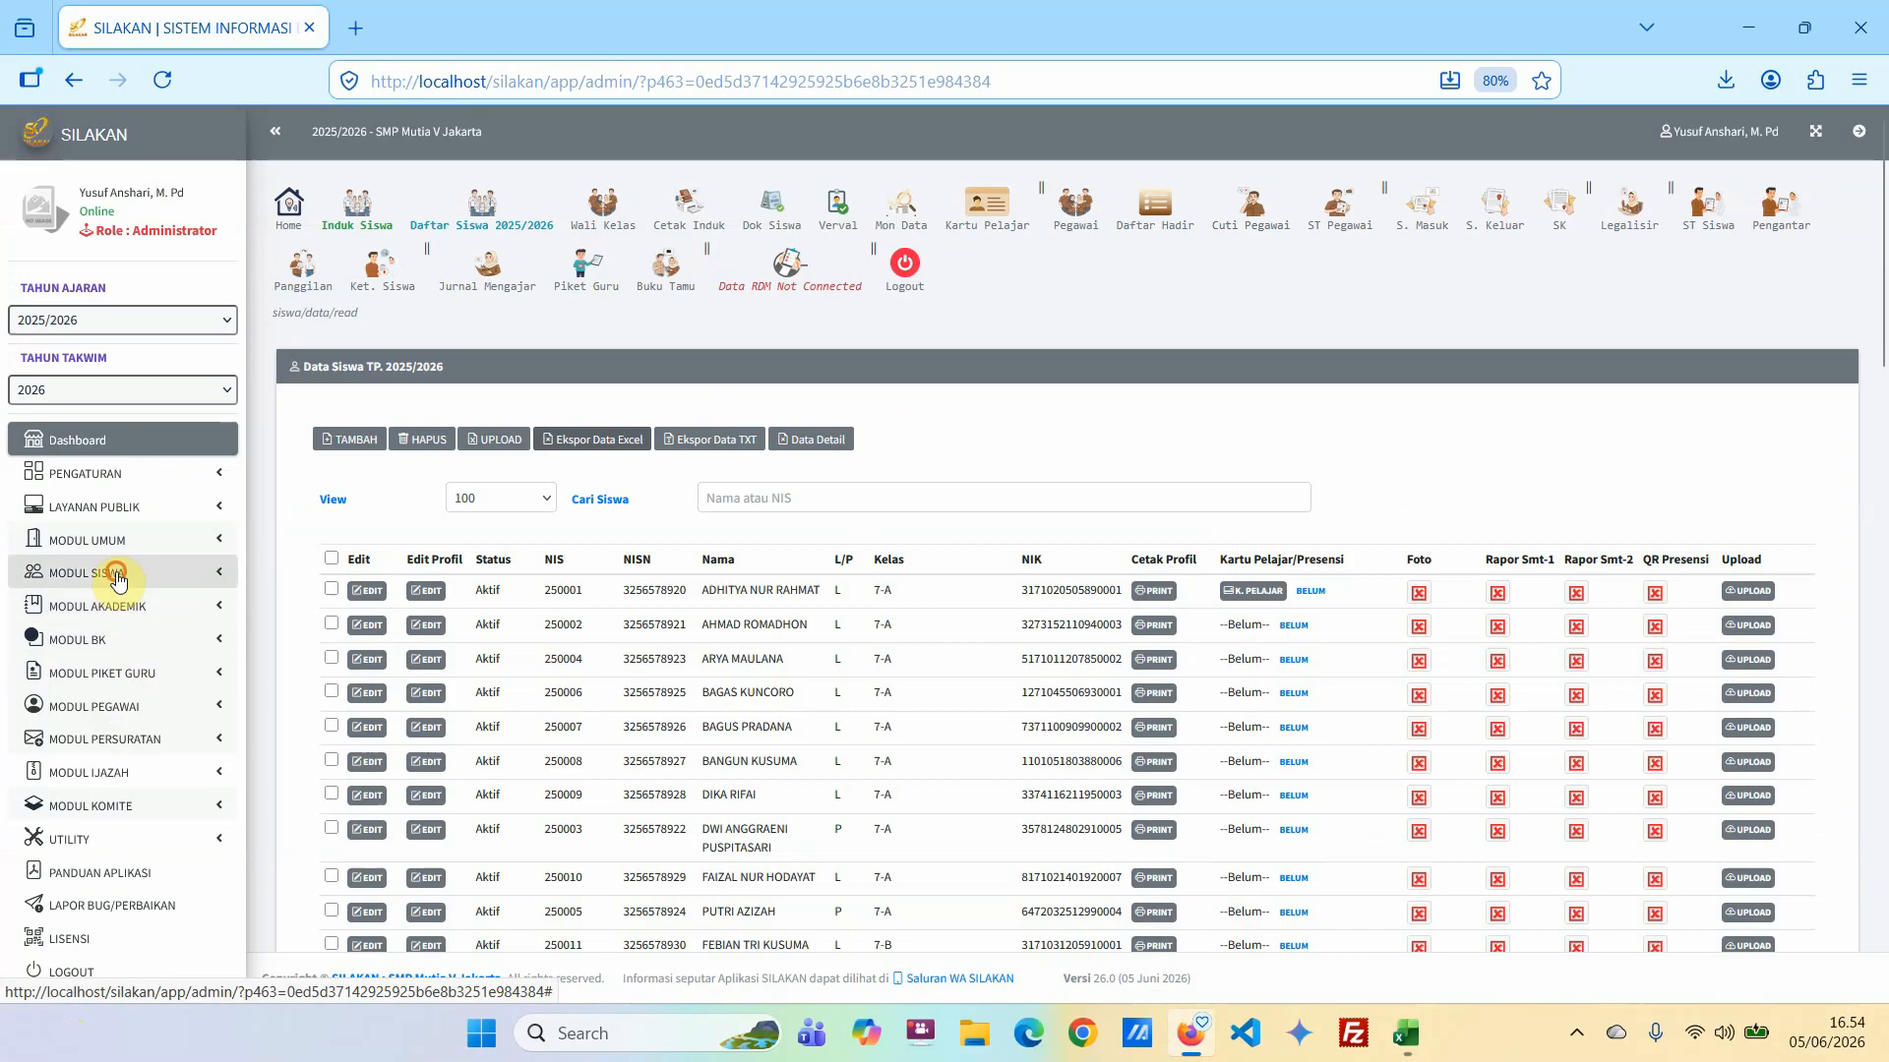
pyautogui.click(110, 806)
pyautogui.scroll(-3, 156, 788)
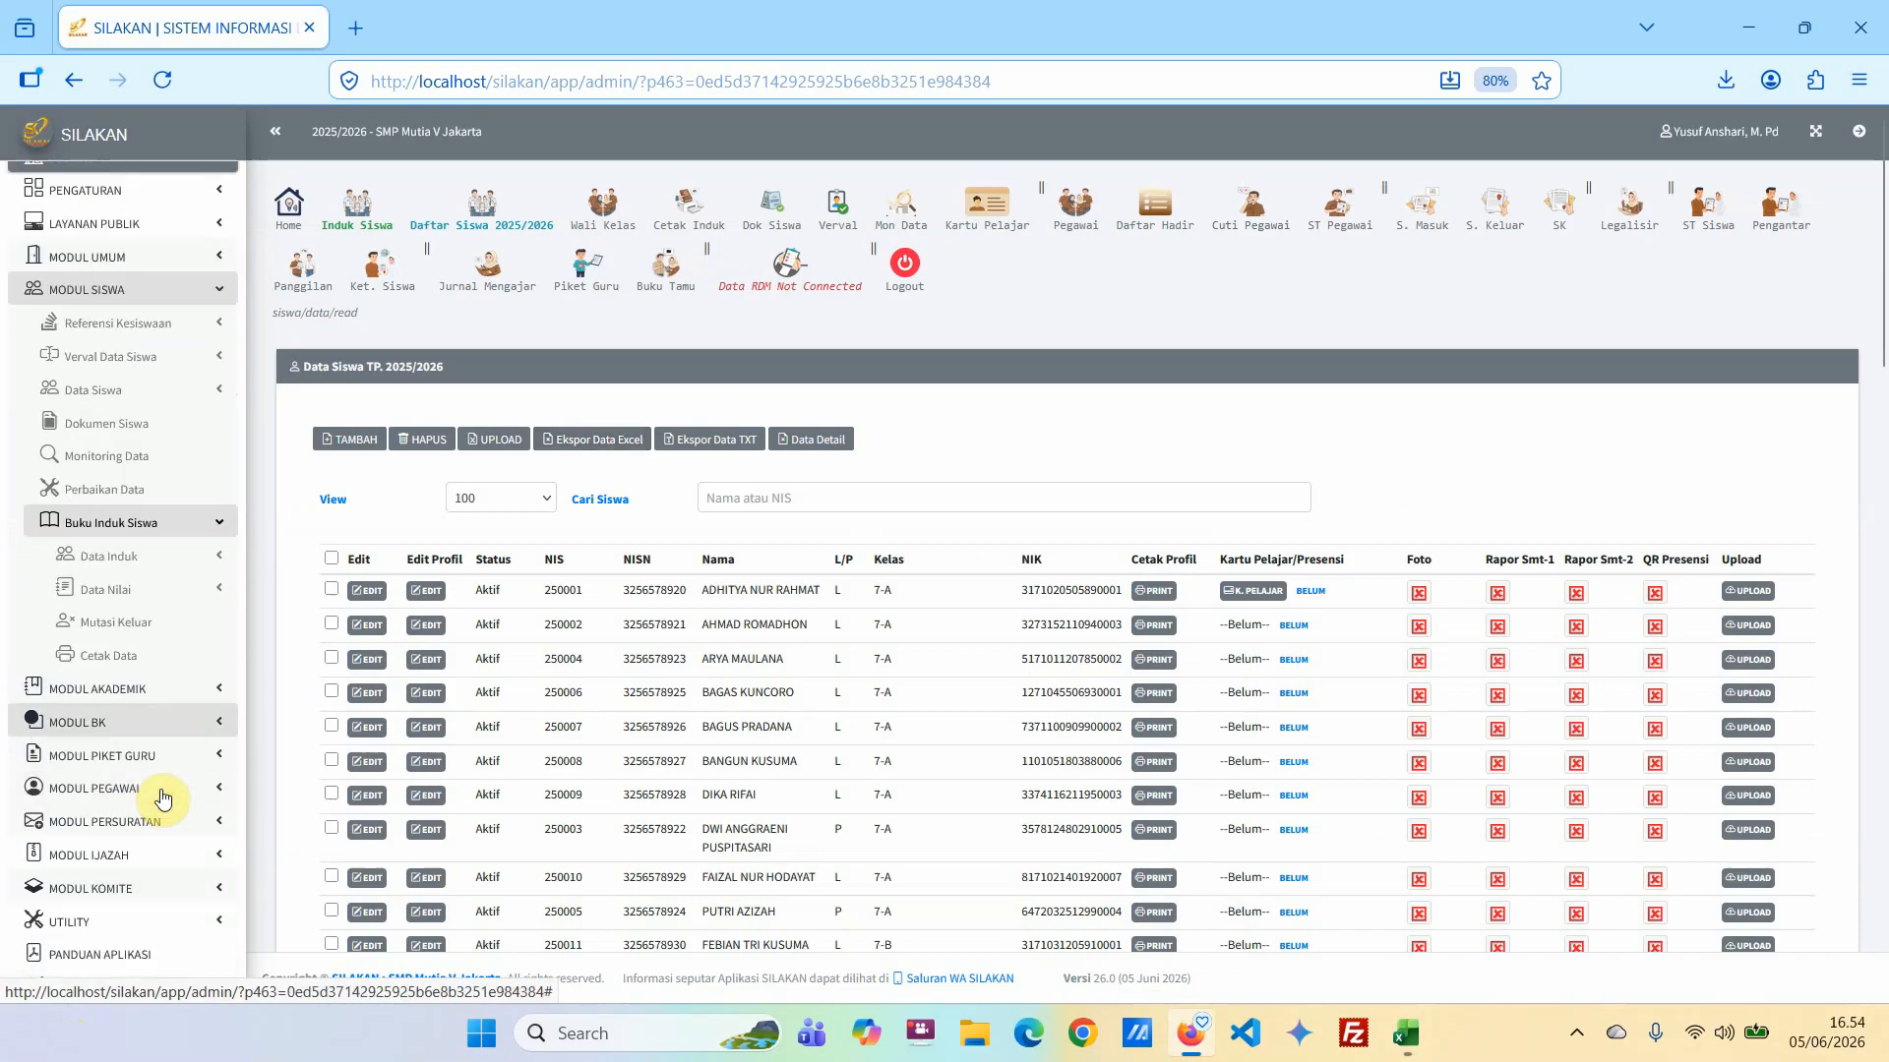
pyautogui.click(113, 581)
pyautogui.scroll(-2, 170, 689)
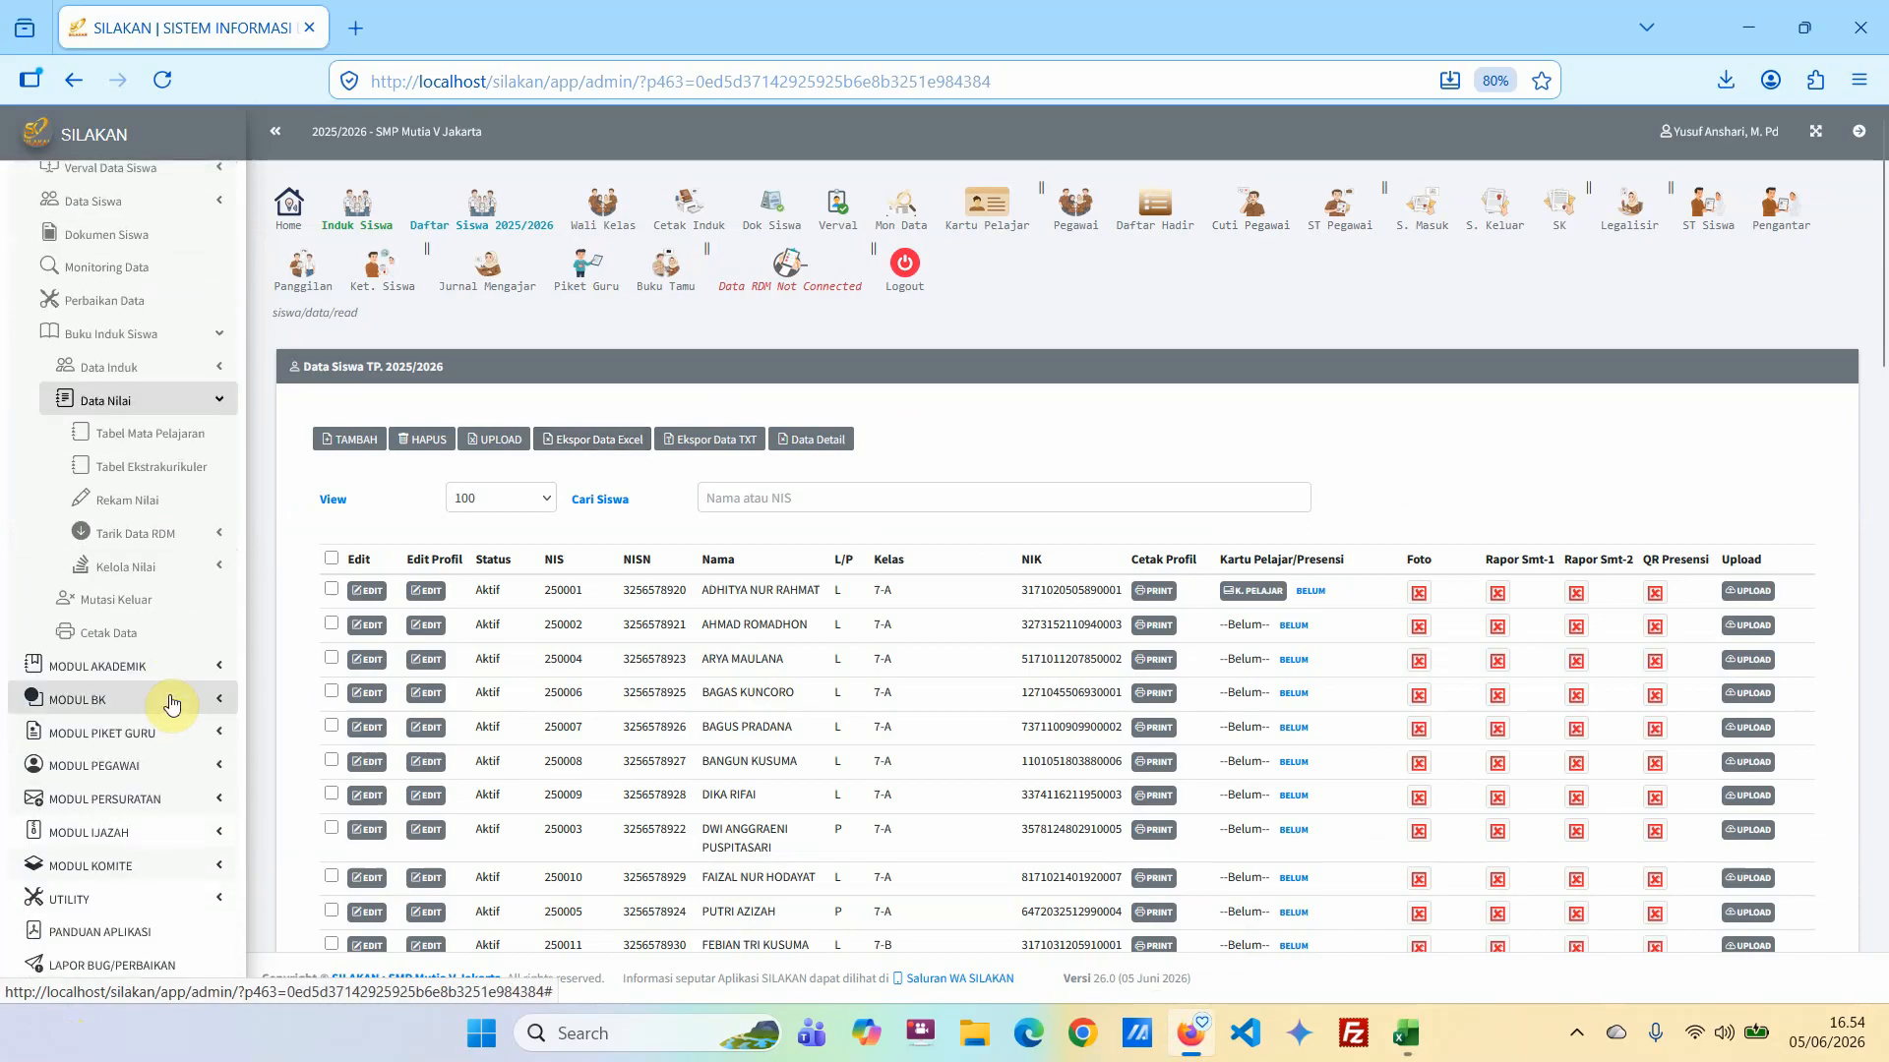
pyautogui.click(147, 568)
pyautogui.click(153, 596)
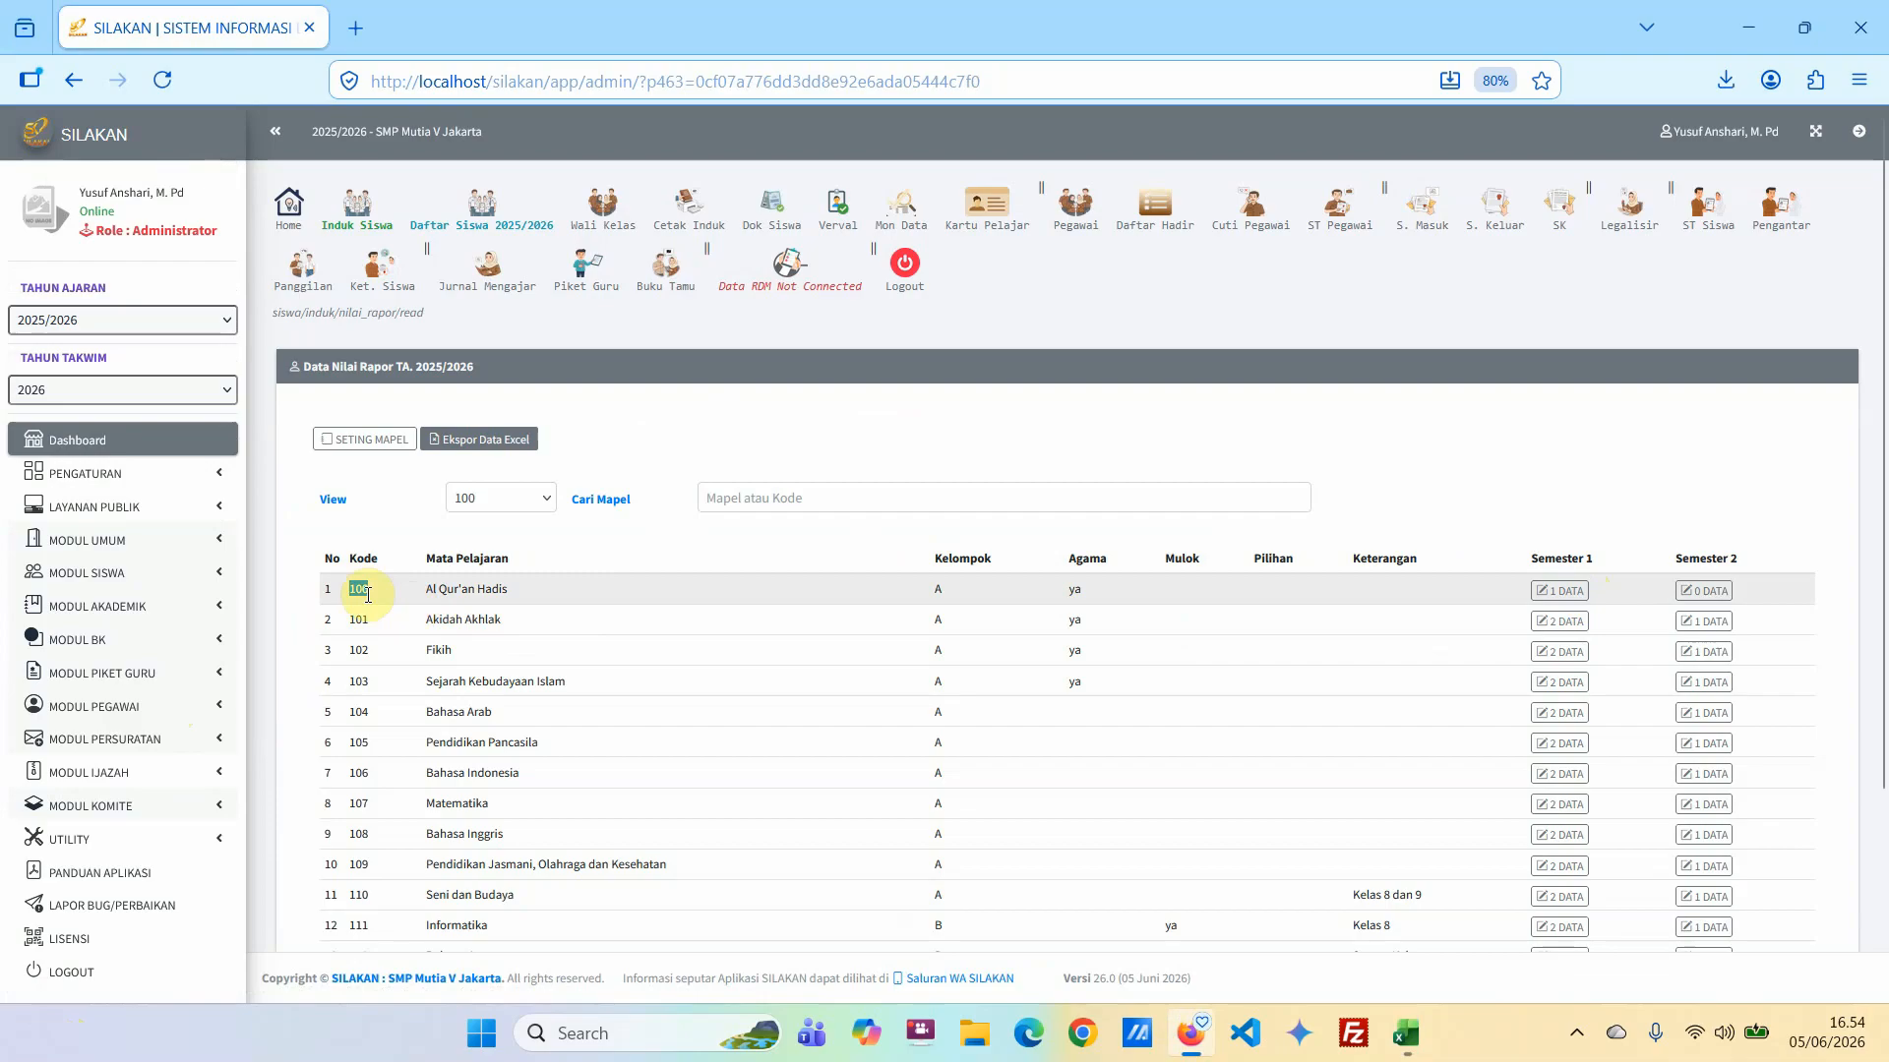
pyautogui.click(1559, 590)
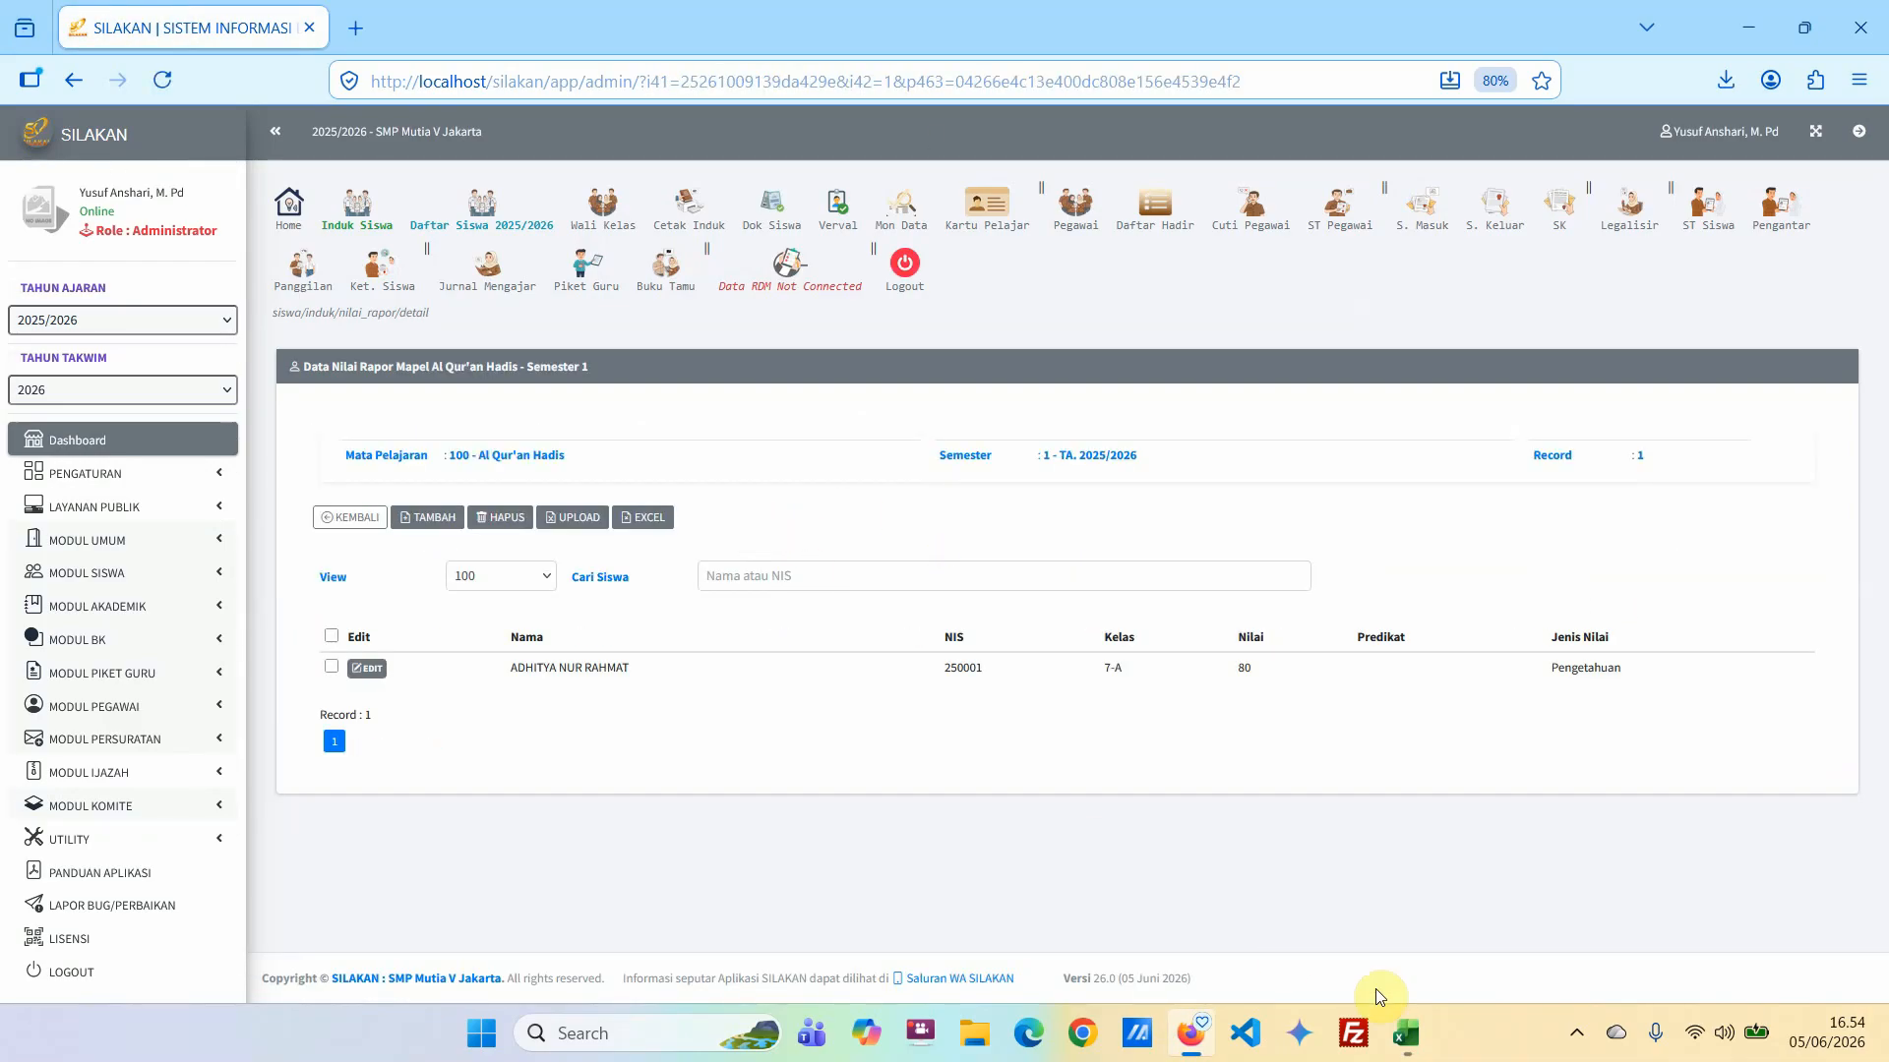
# Return to Data_Nilai_Rapor_100_Sem1, fill MAPEL_KODE with 100 from F4 through the last student row, and centre the values.
pyautogui.moveTo(1409, 1043)
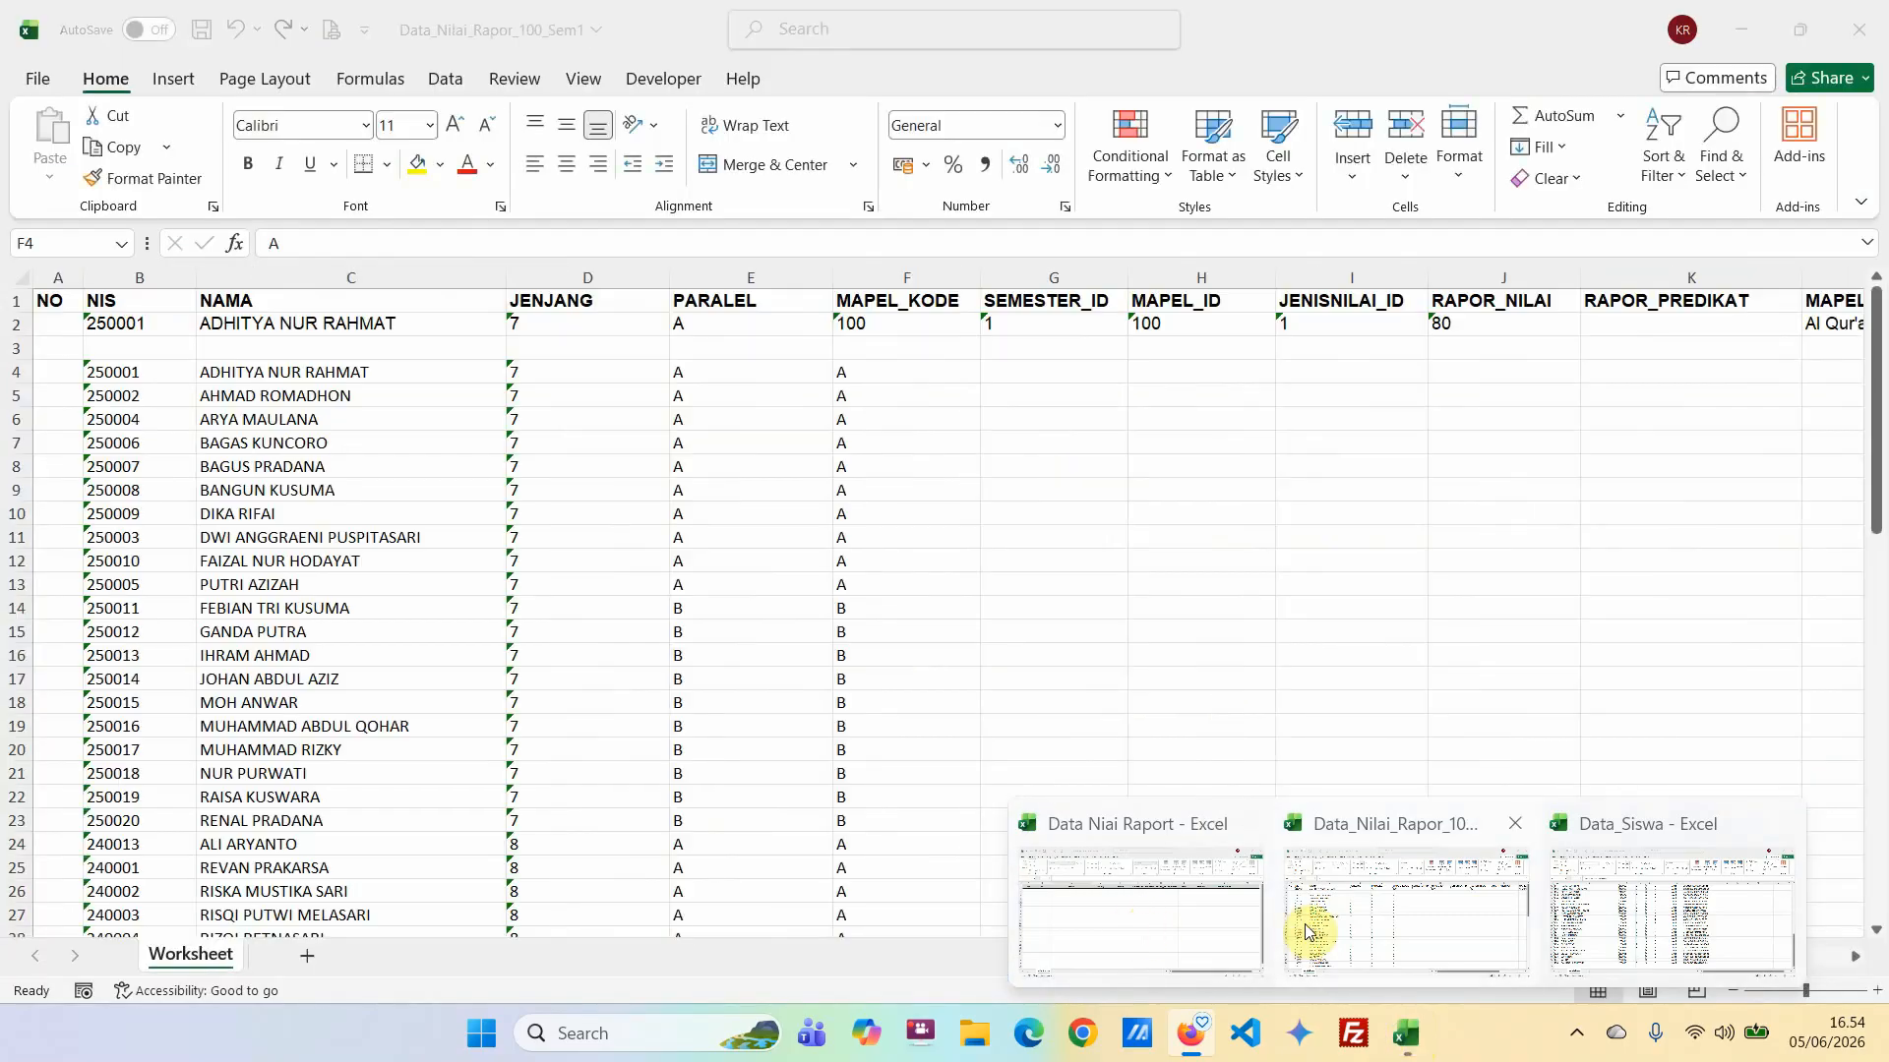
pyautogui.click(1309, 925)
pyautogui.write('100')
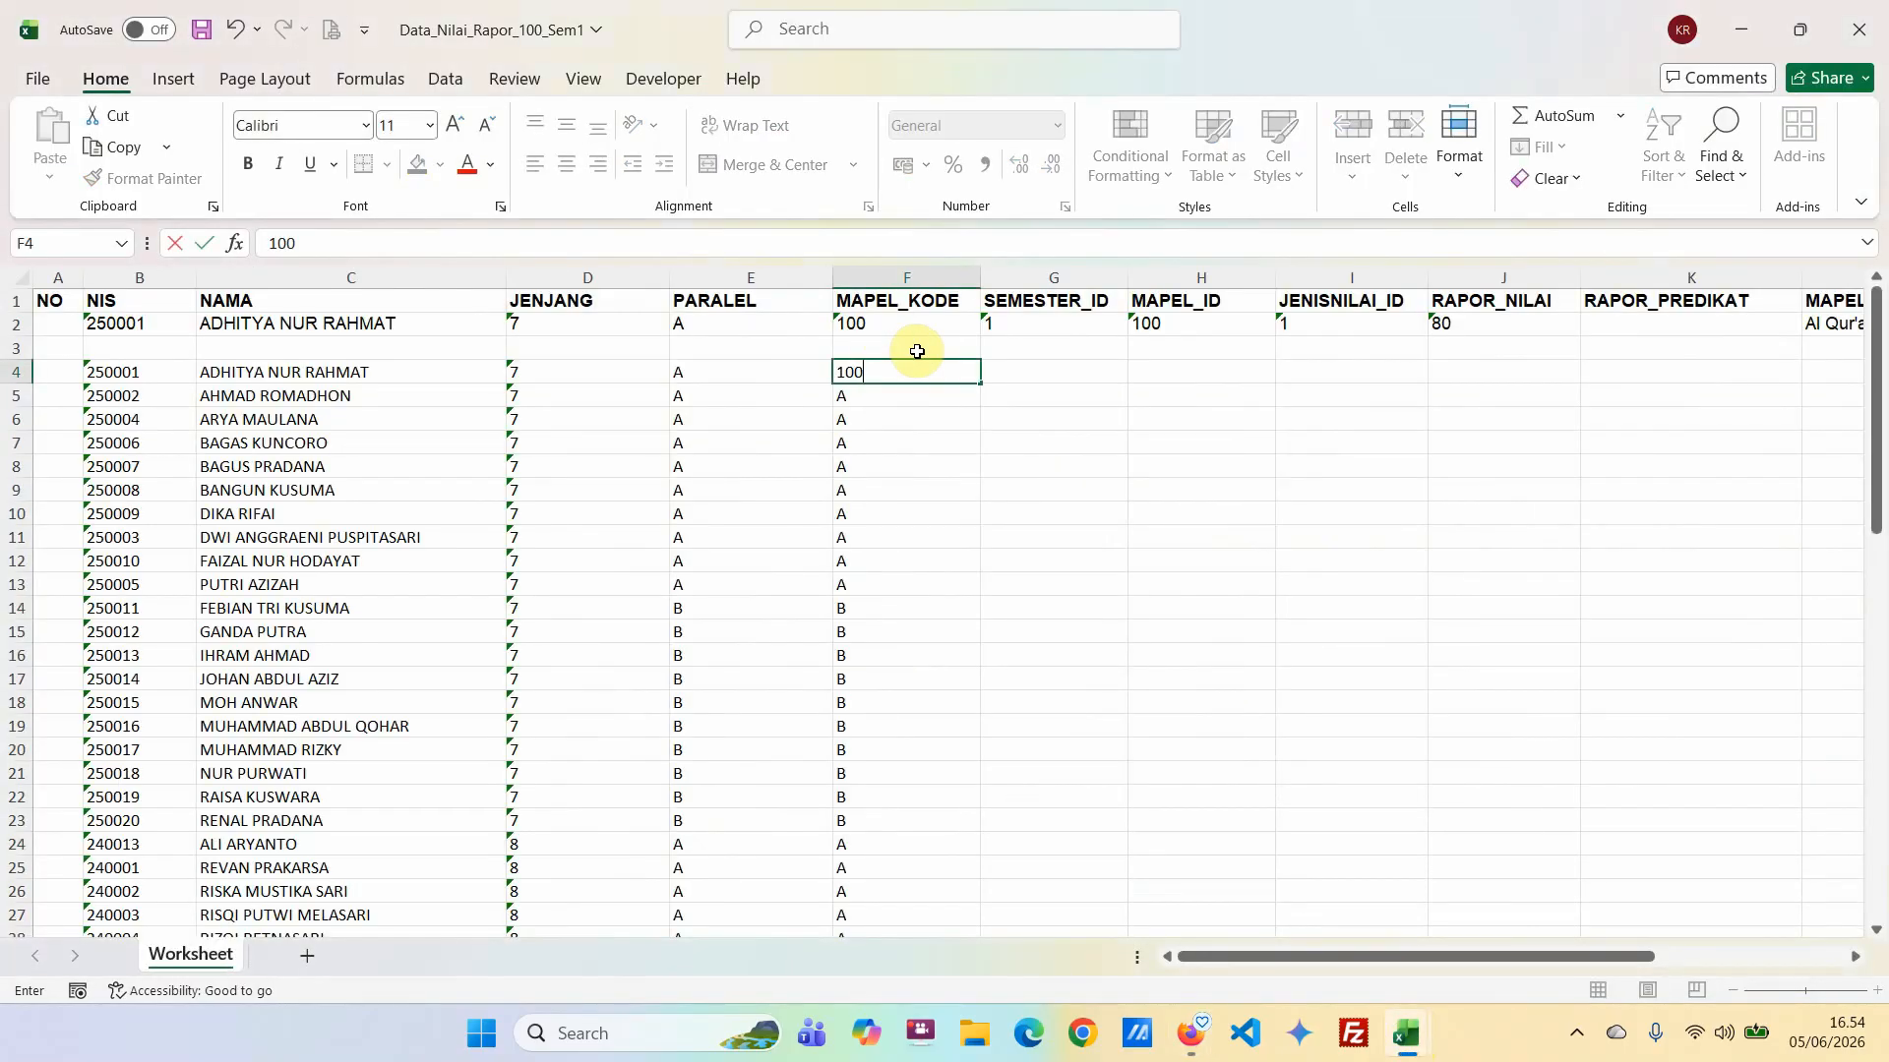
pyautogui.press('Return')
pyautogui.press('Up')
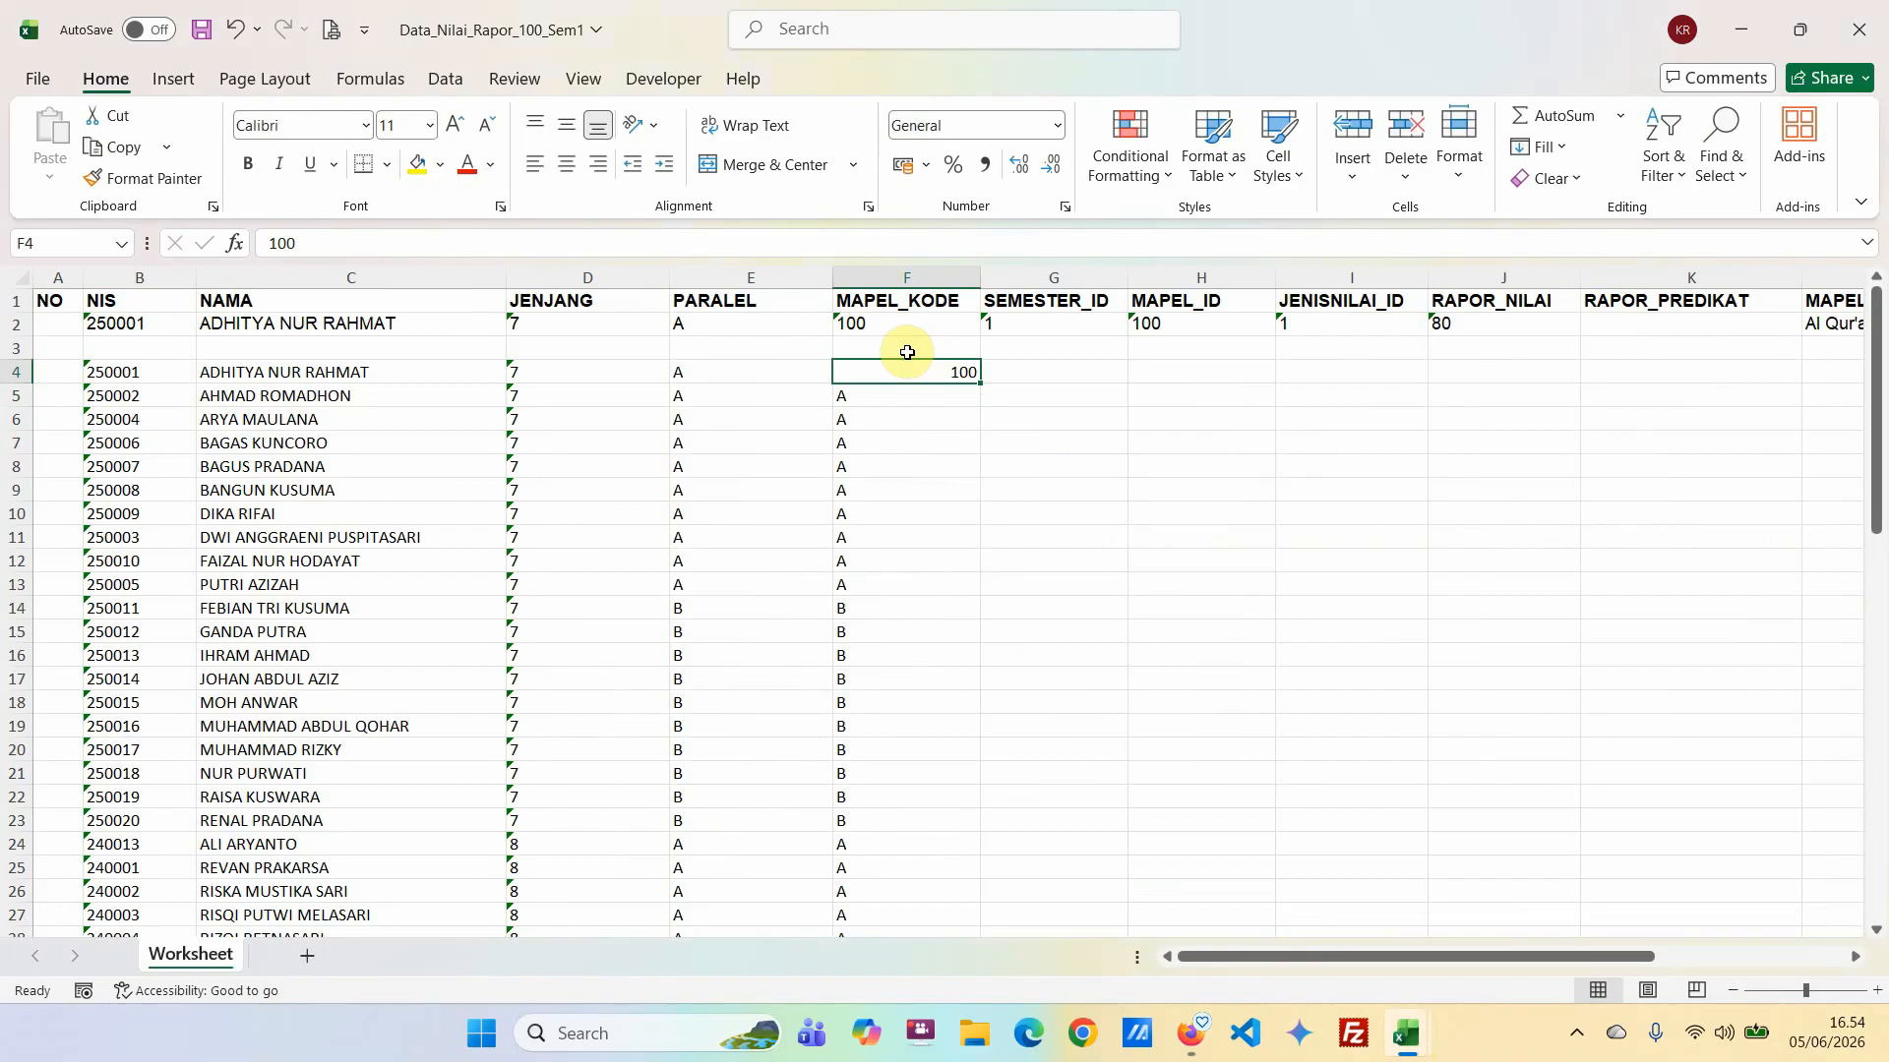
pyautogui.doubleClick(980, 384)
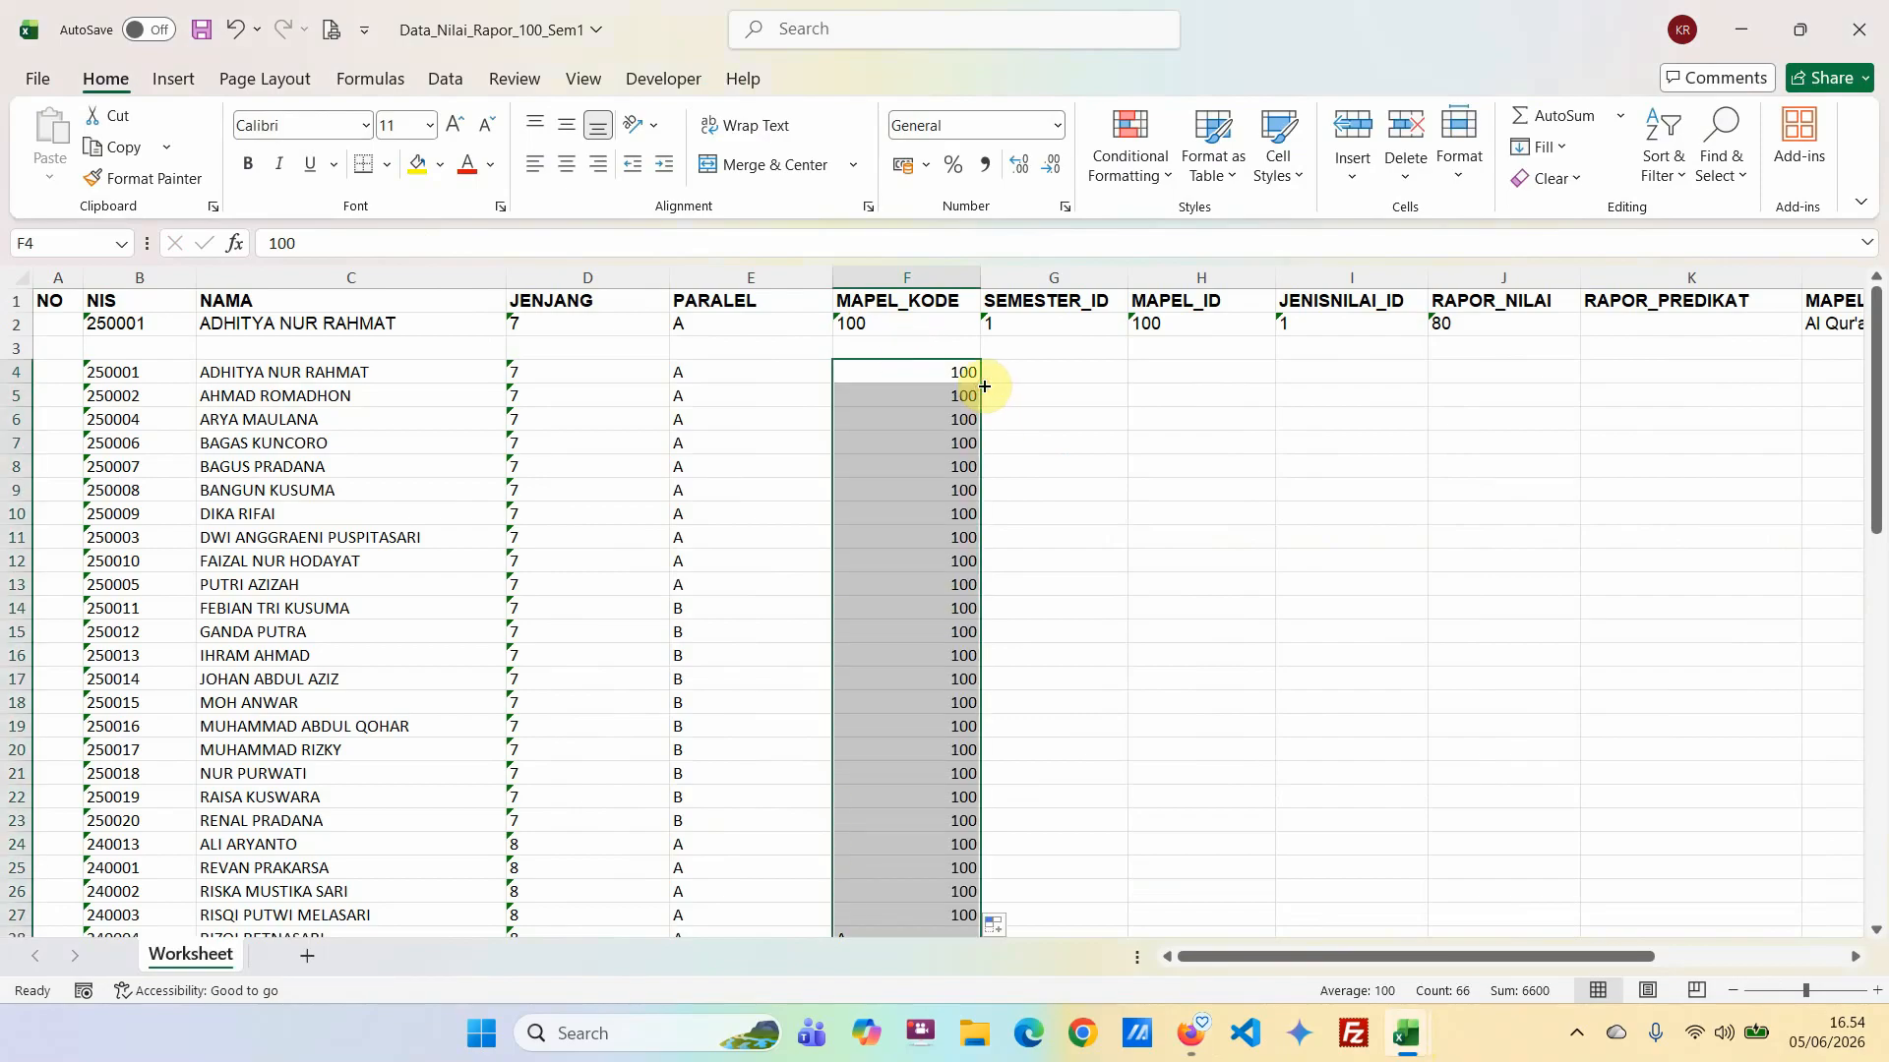
pyautogui.scroll(-16, 999, 561)
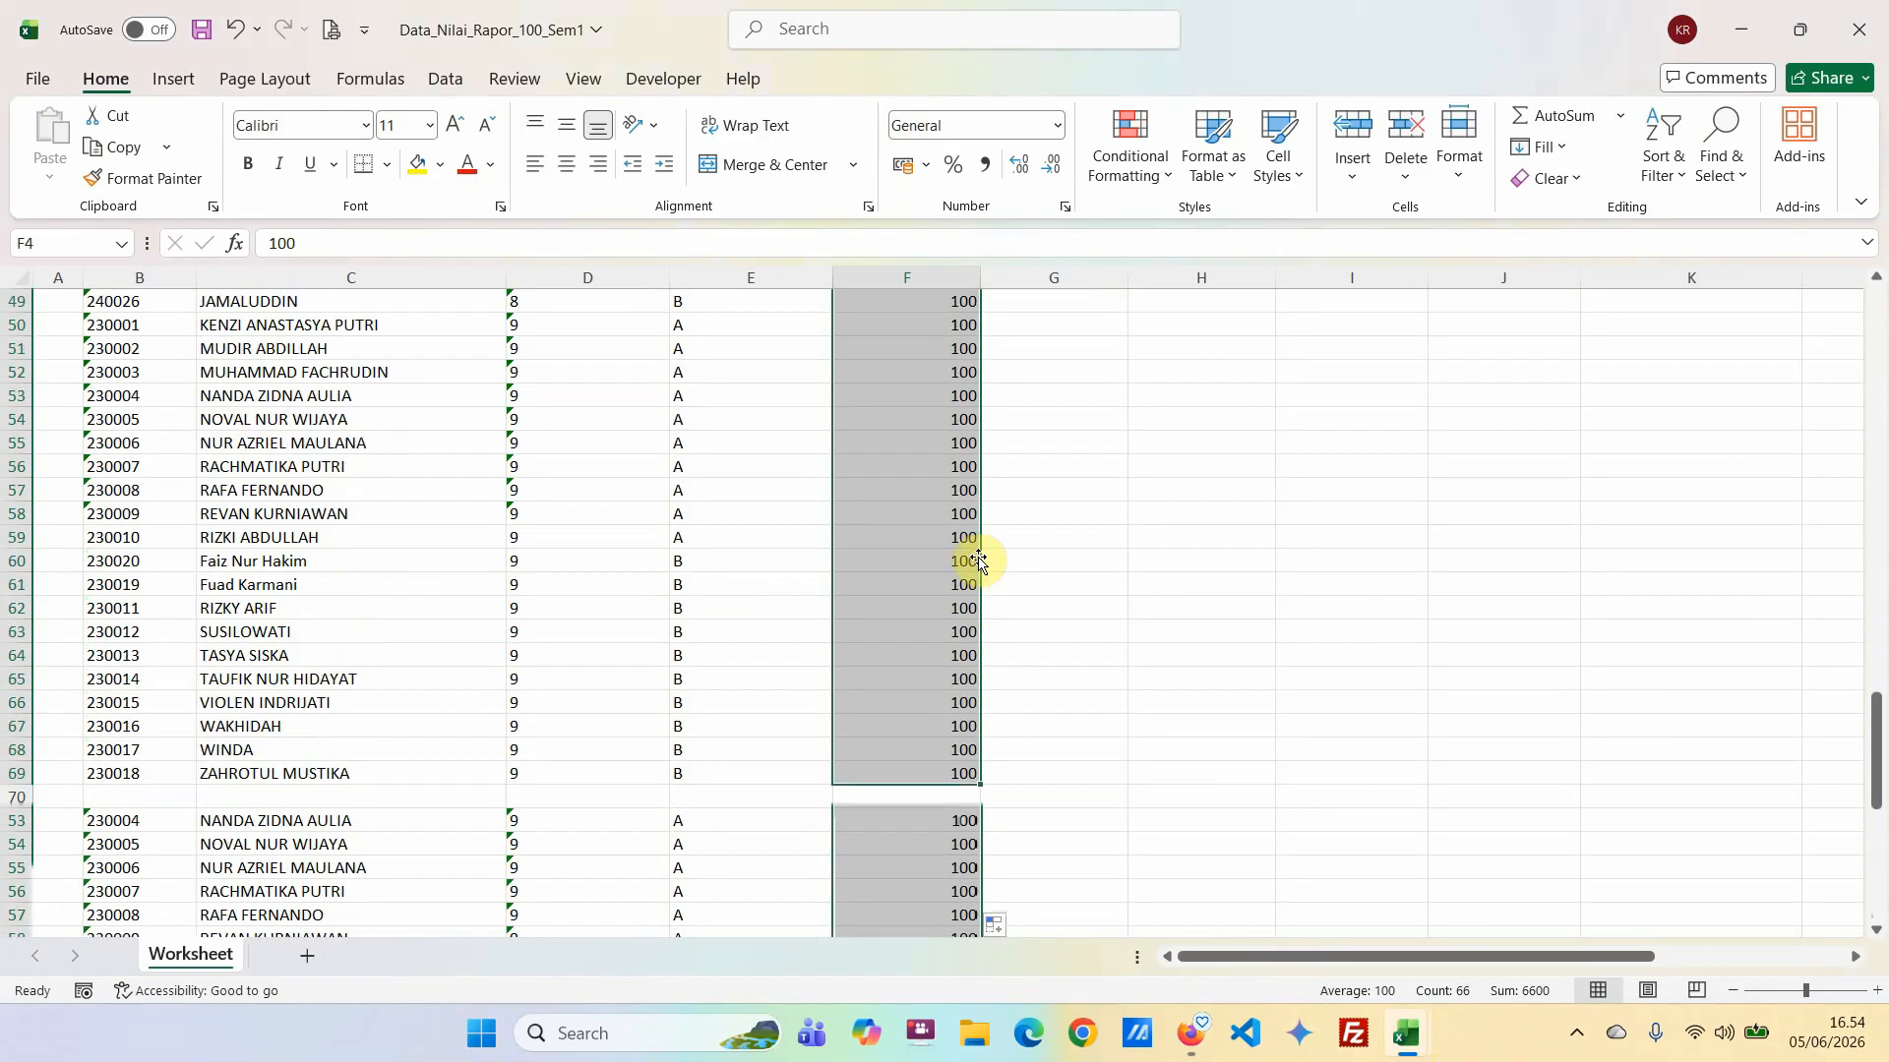
pyautogui.scroll(16, 553, 561)
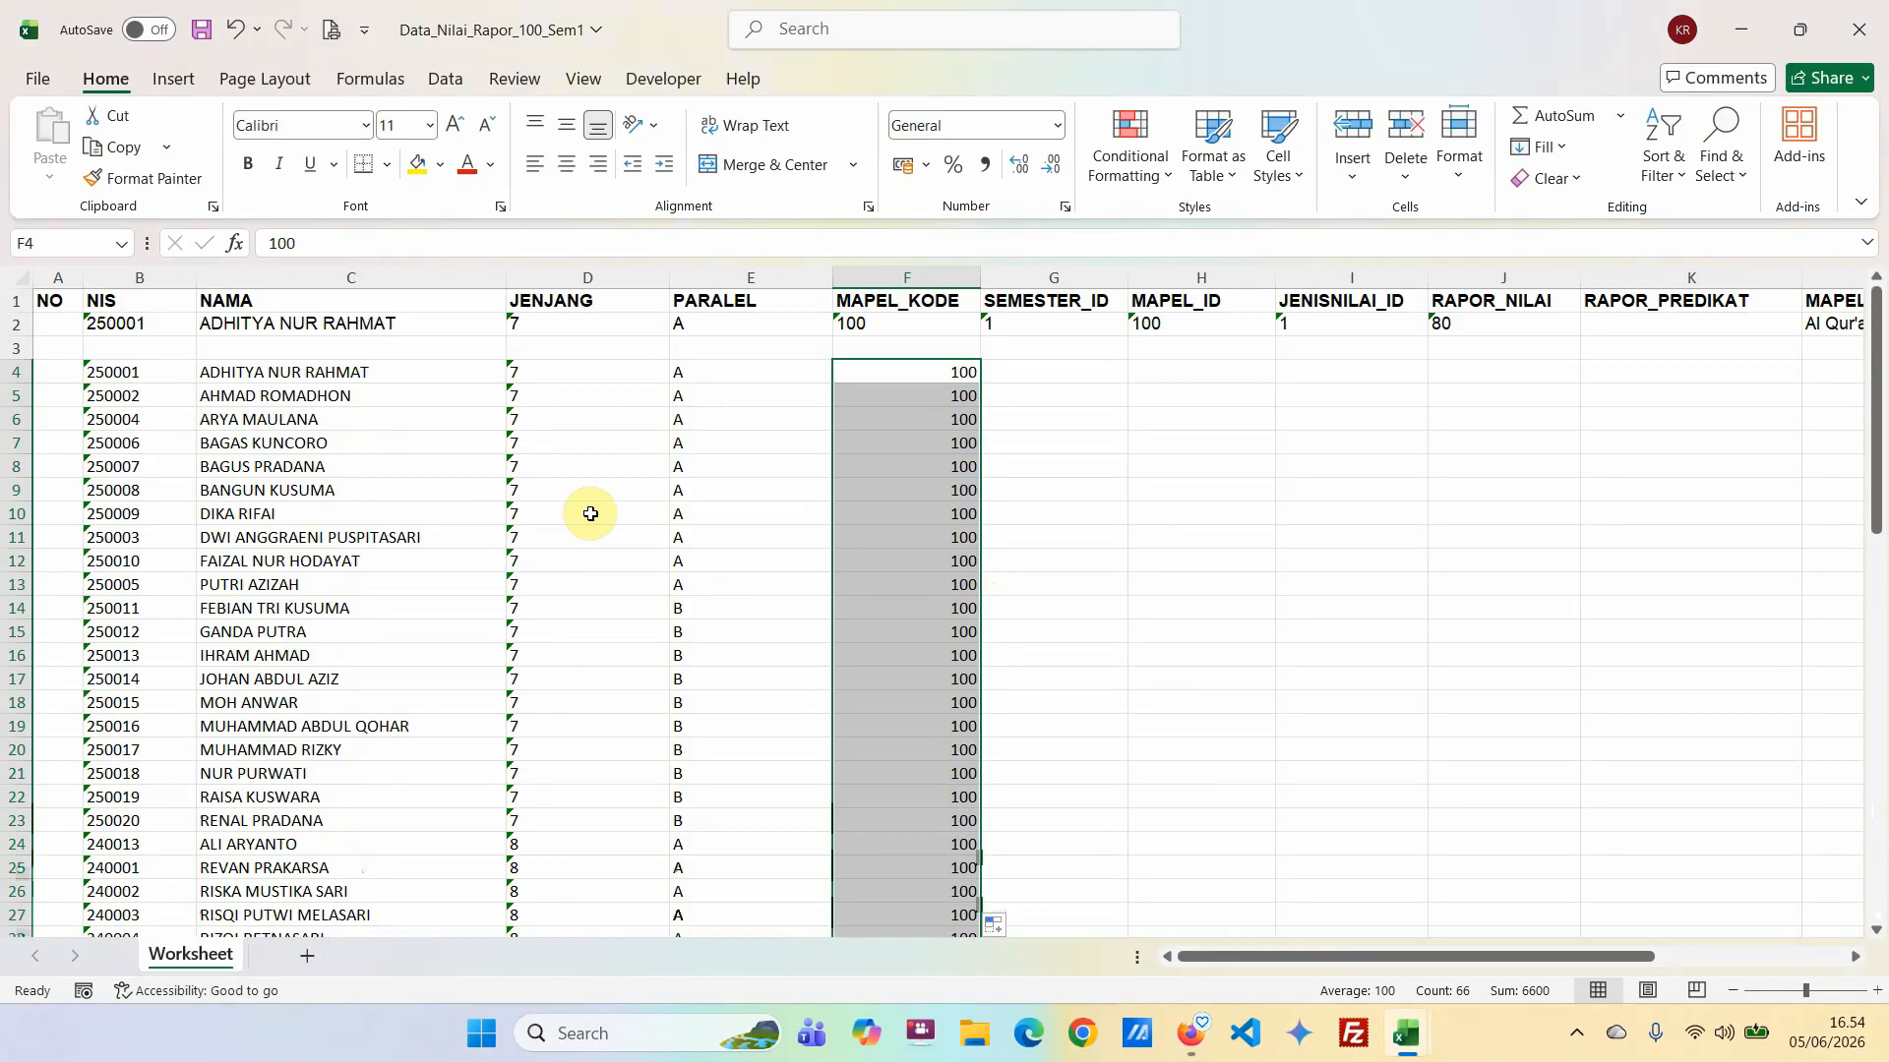
pyautogui.click(567, 167)
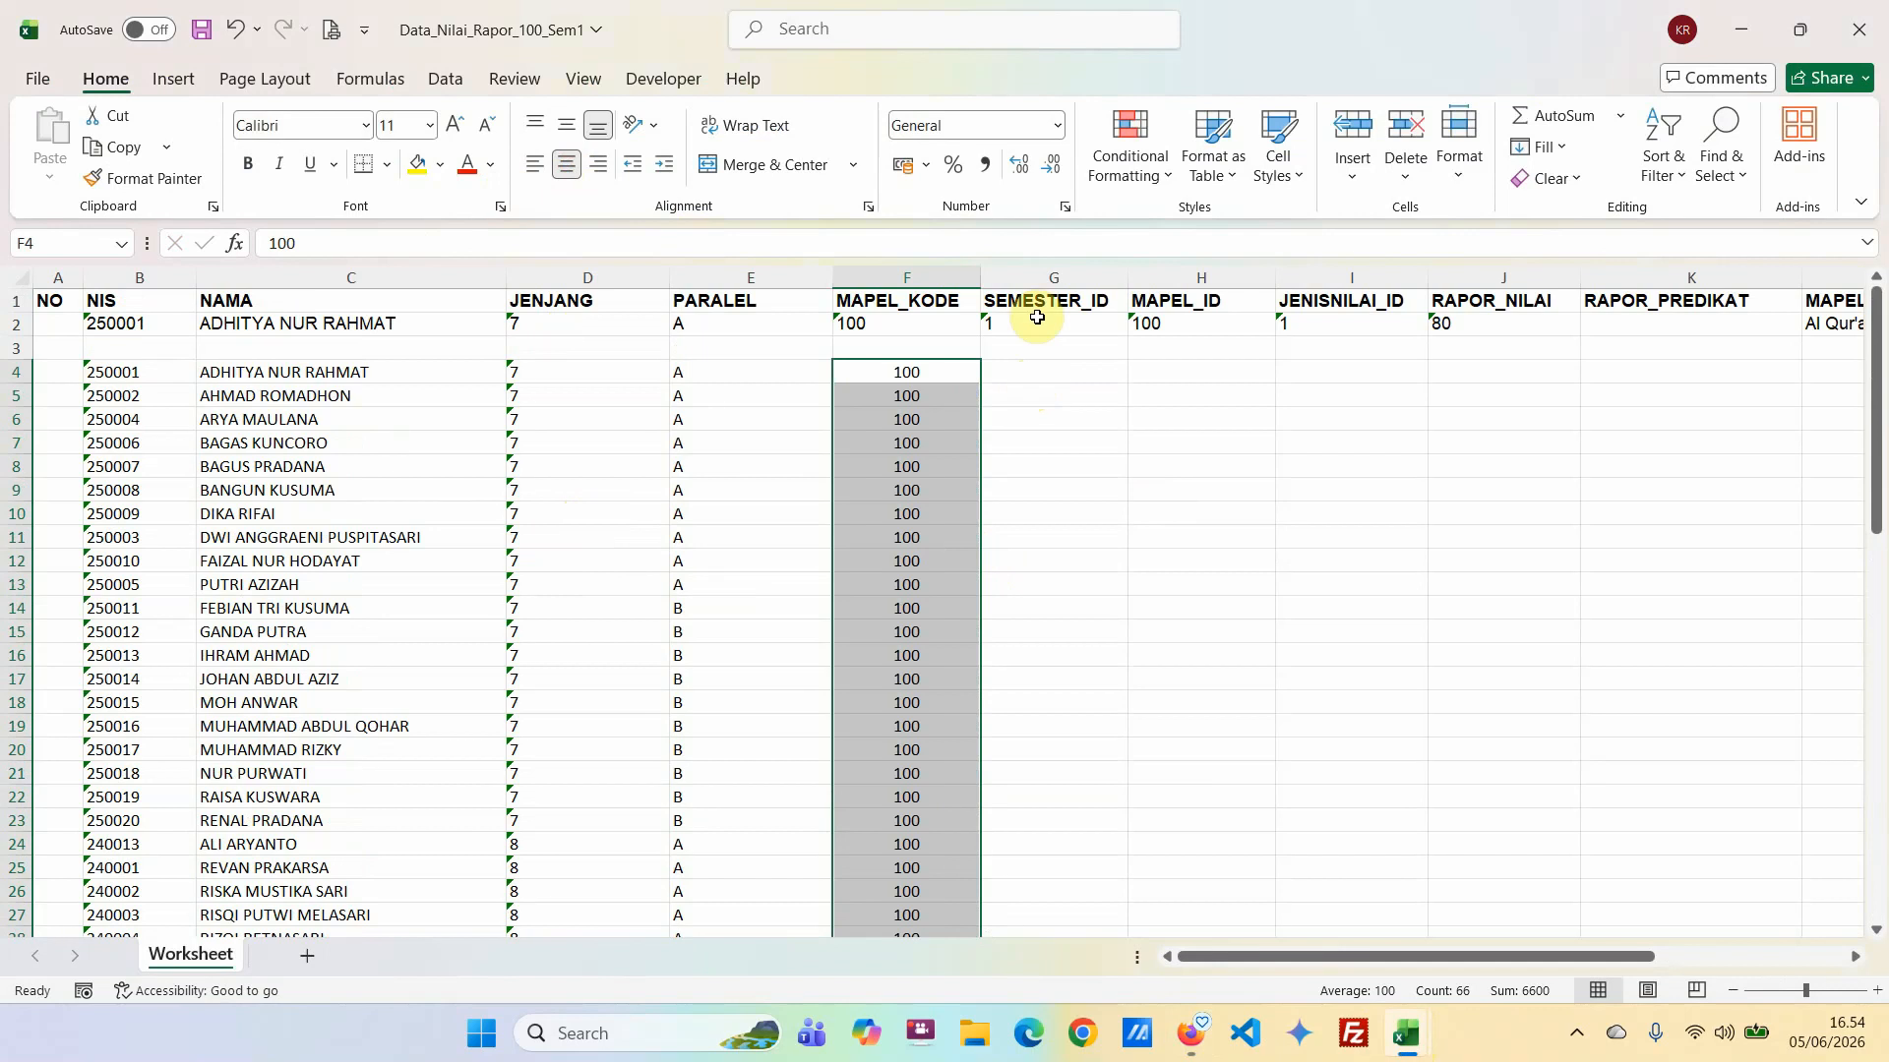
# Fill SEMESTER_ID with 1 for every student, from G4 down to the last row.
pyautogui.click(1016, 374)
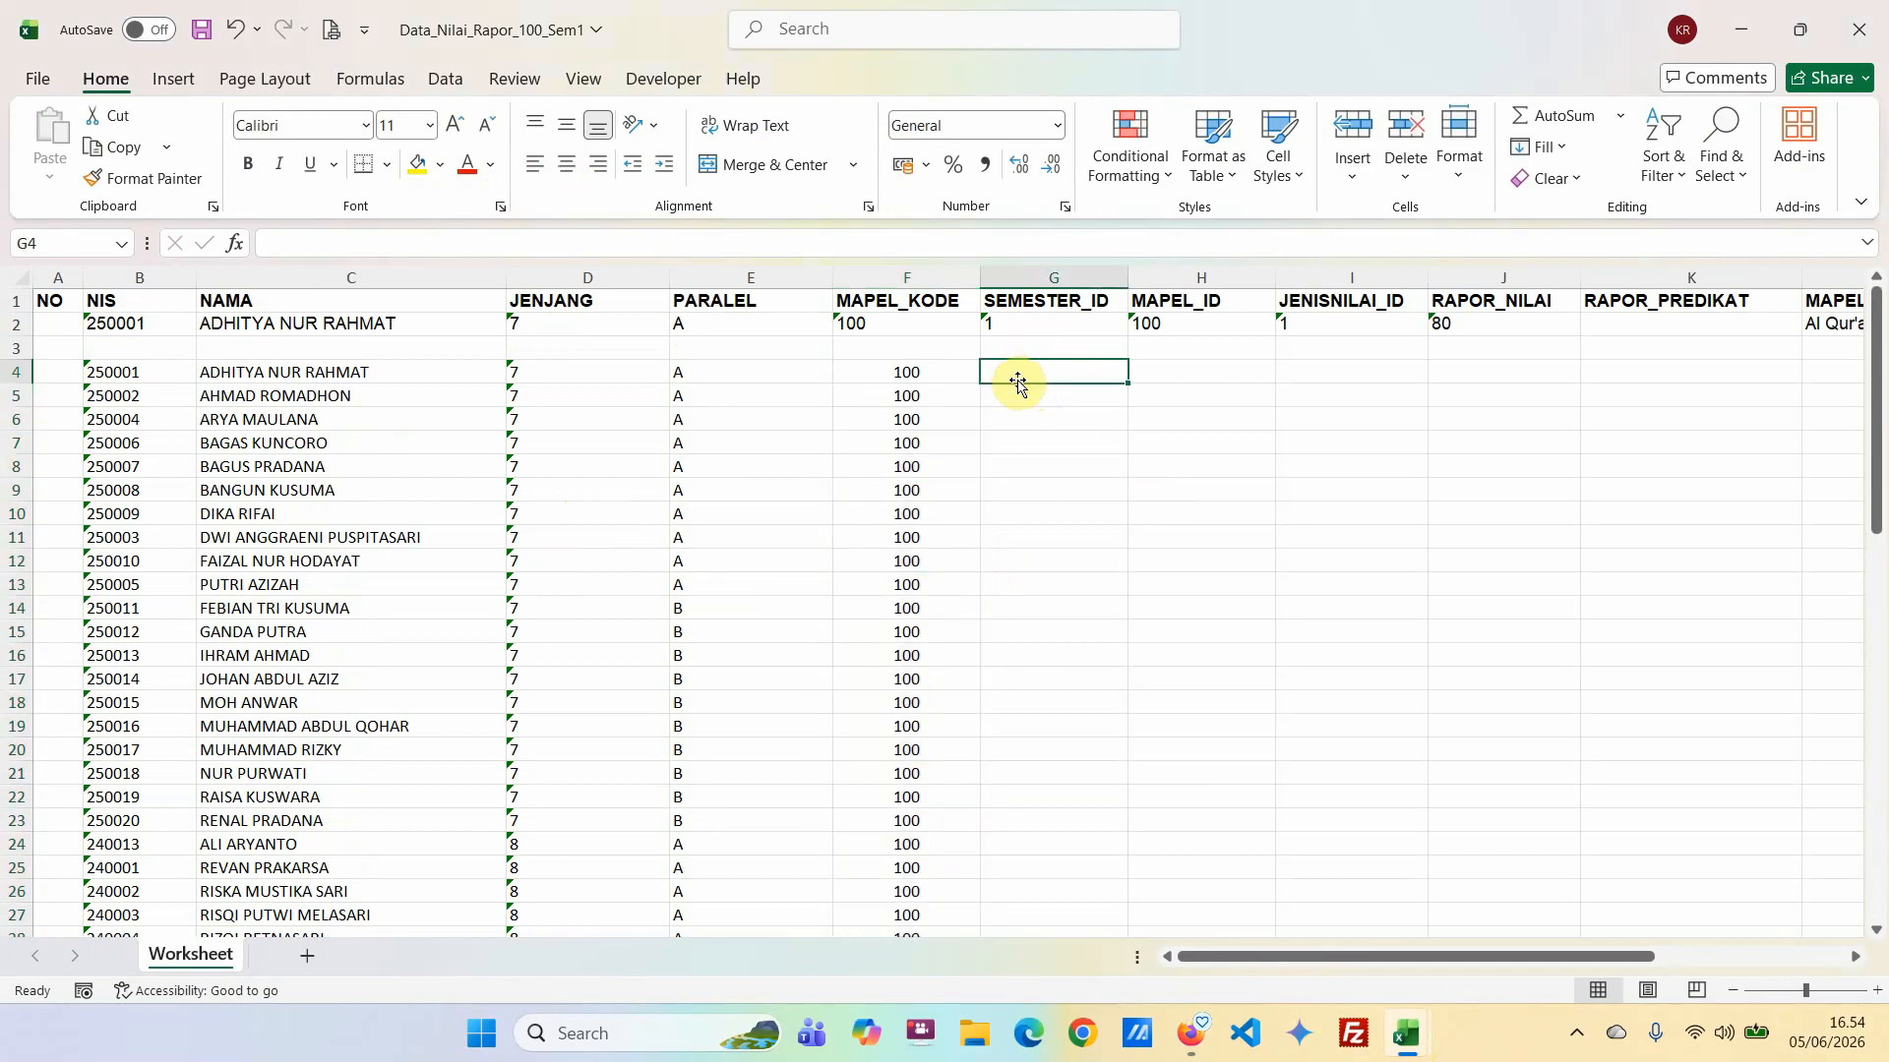
pyautogui.write('1')
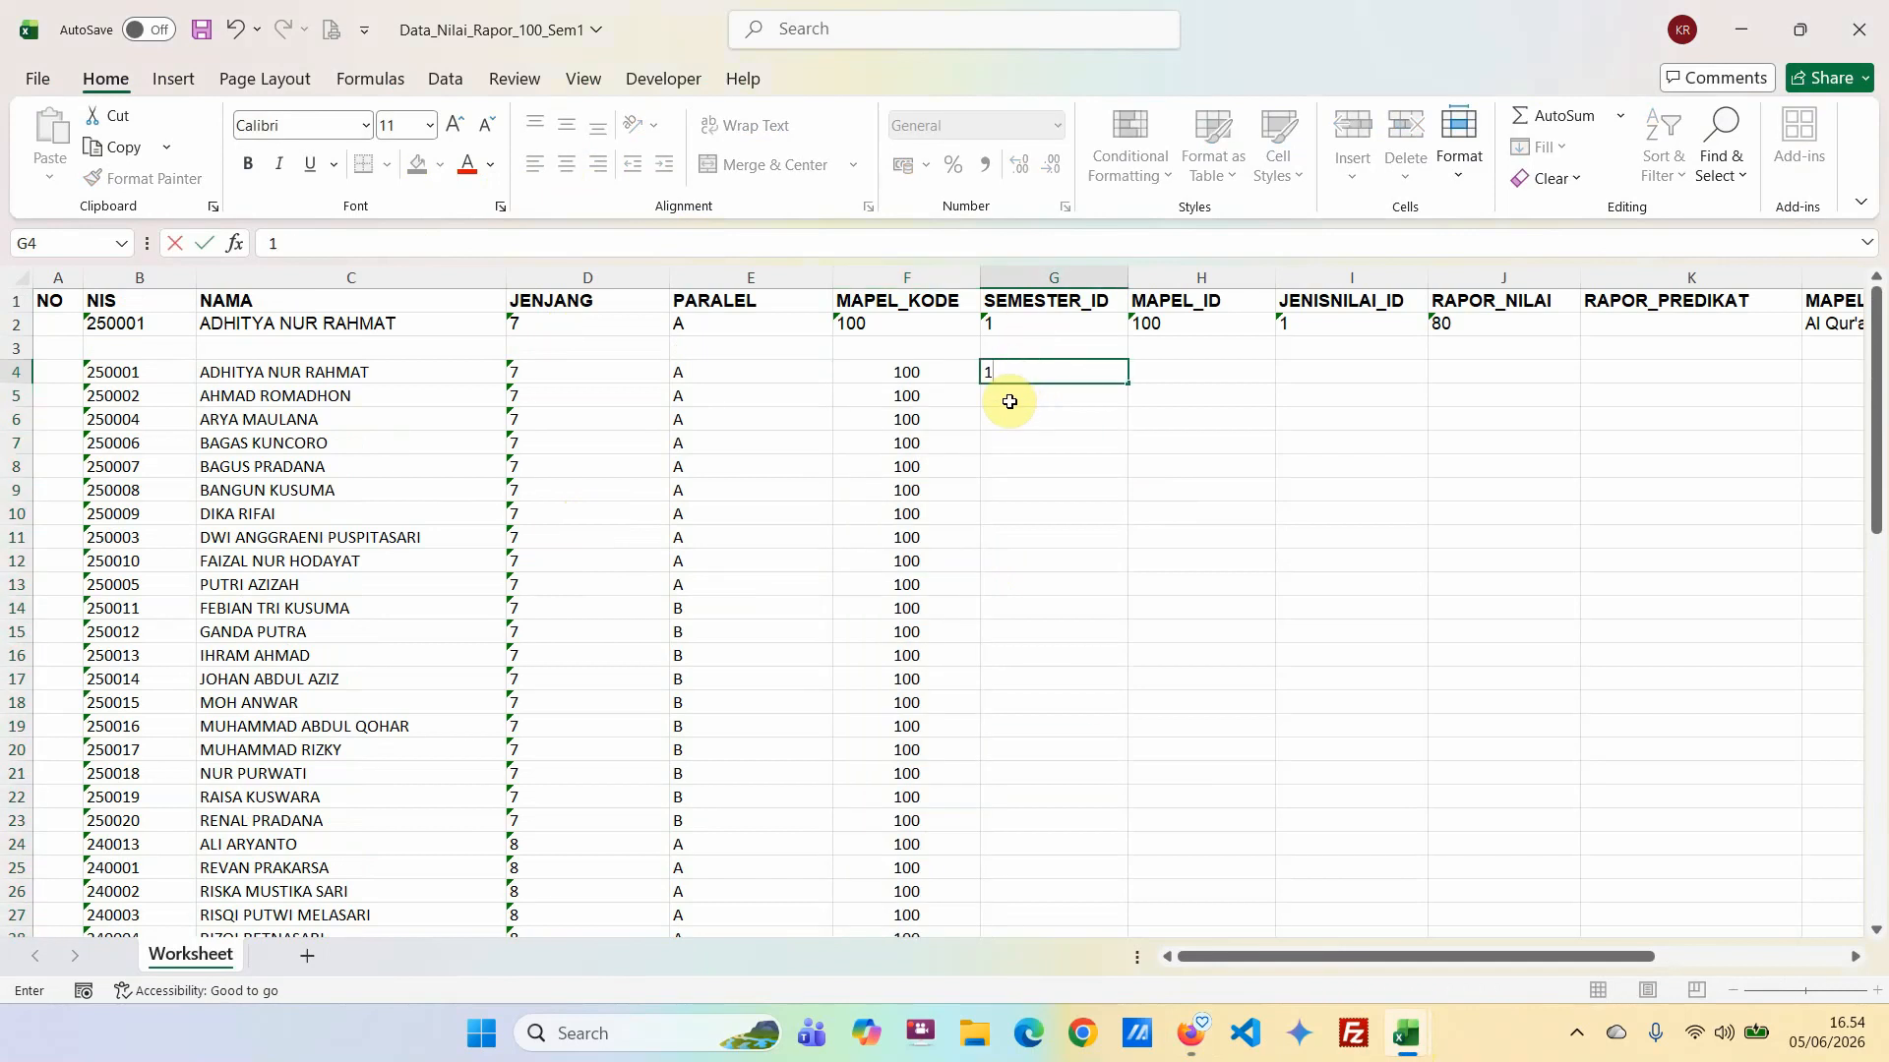
pyautogui.click(1009, 402)
pyautogui.write('1')
pyautogui.click(1040, 436)
pyautogui.moveTo(1059, 378); pyautogui.dragTo(1092, 405)
pyautogui.doubleClick(1129, 410)
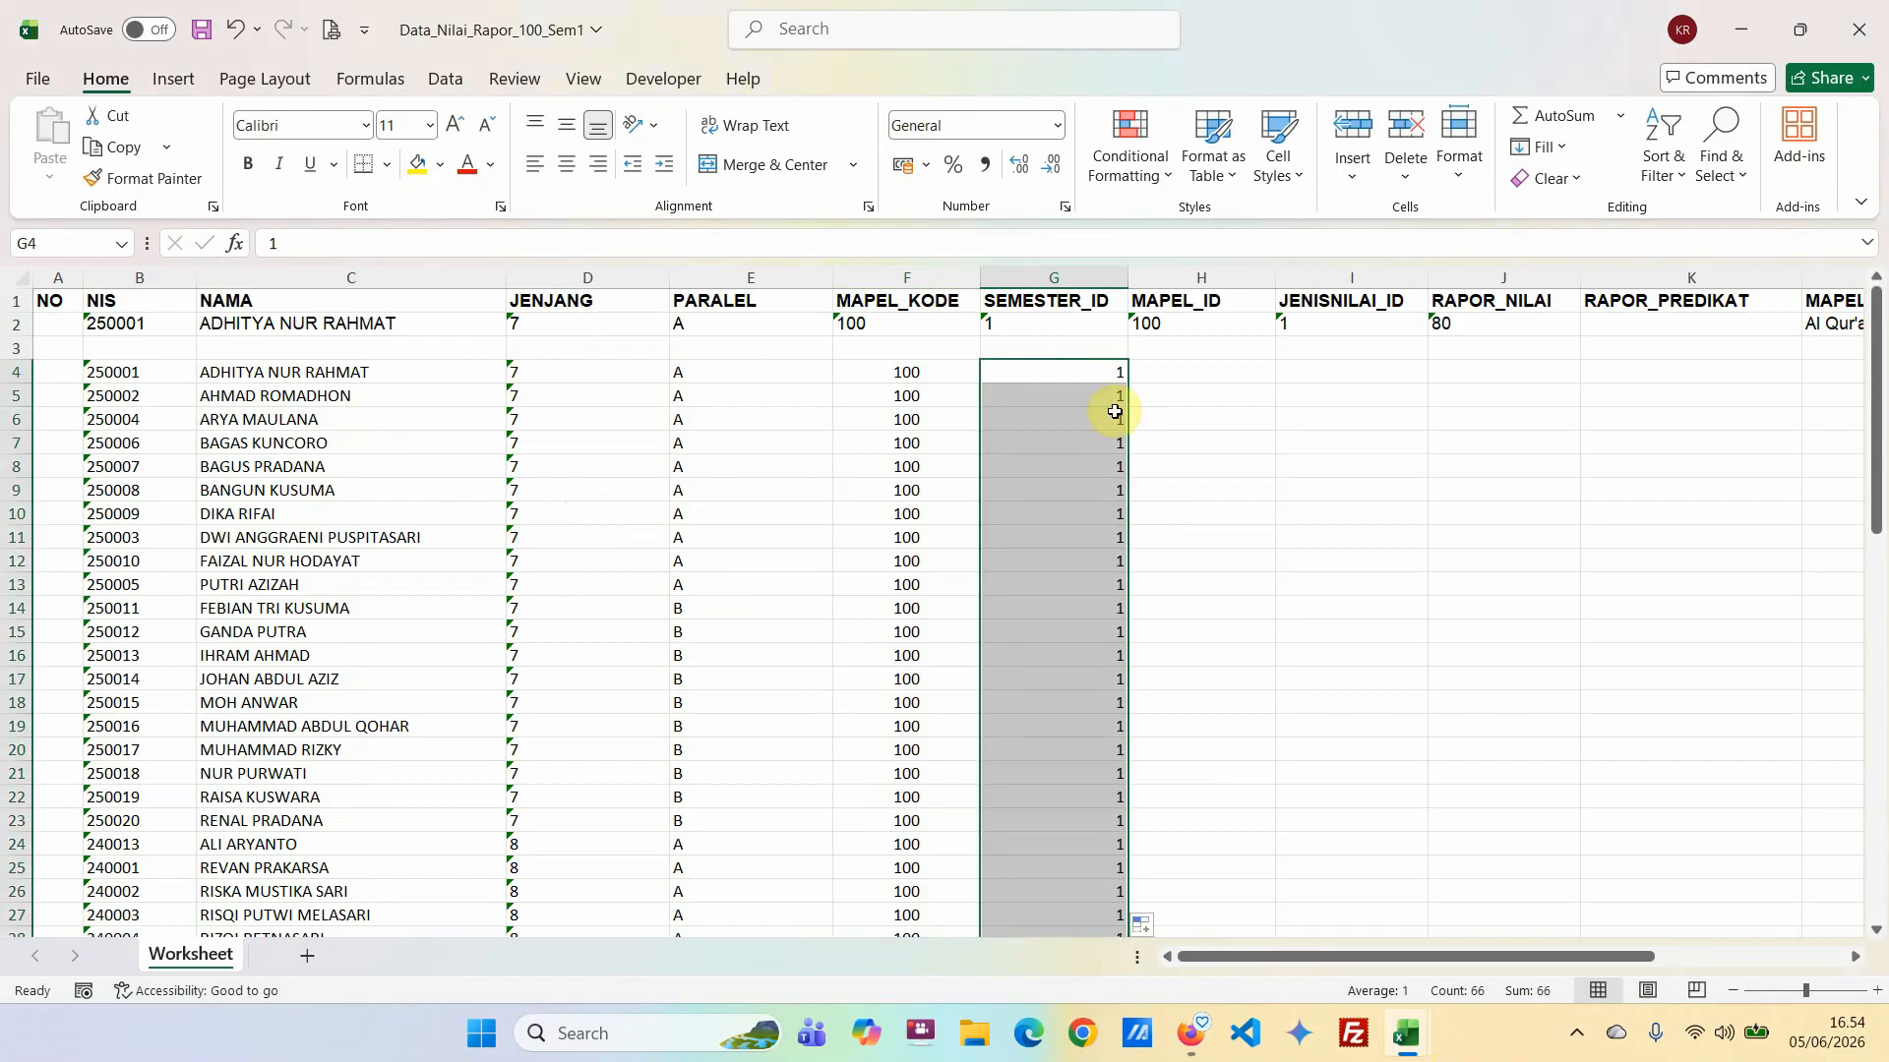
# Copy the subject code 100 from F4 to H4 and fill MAPEL_ID with it for all students.
pyautogui.click(927, 375)
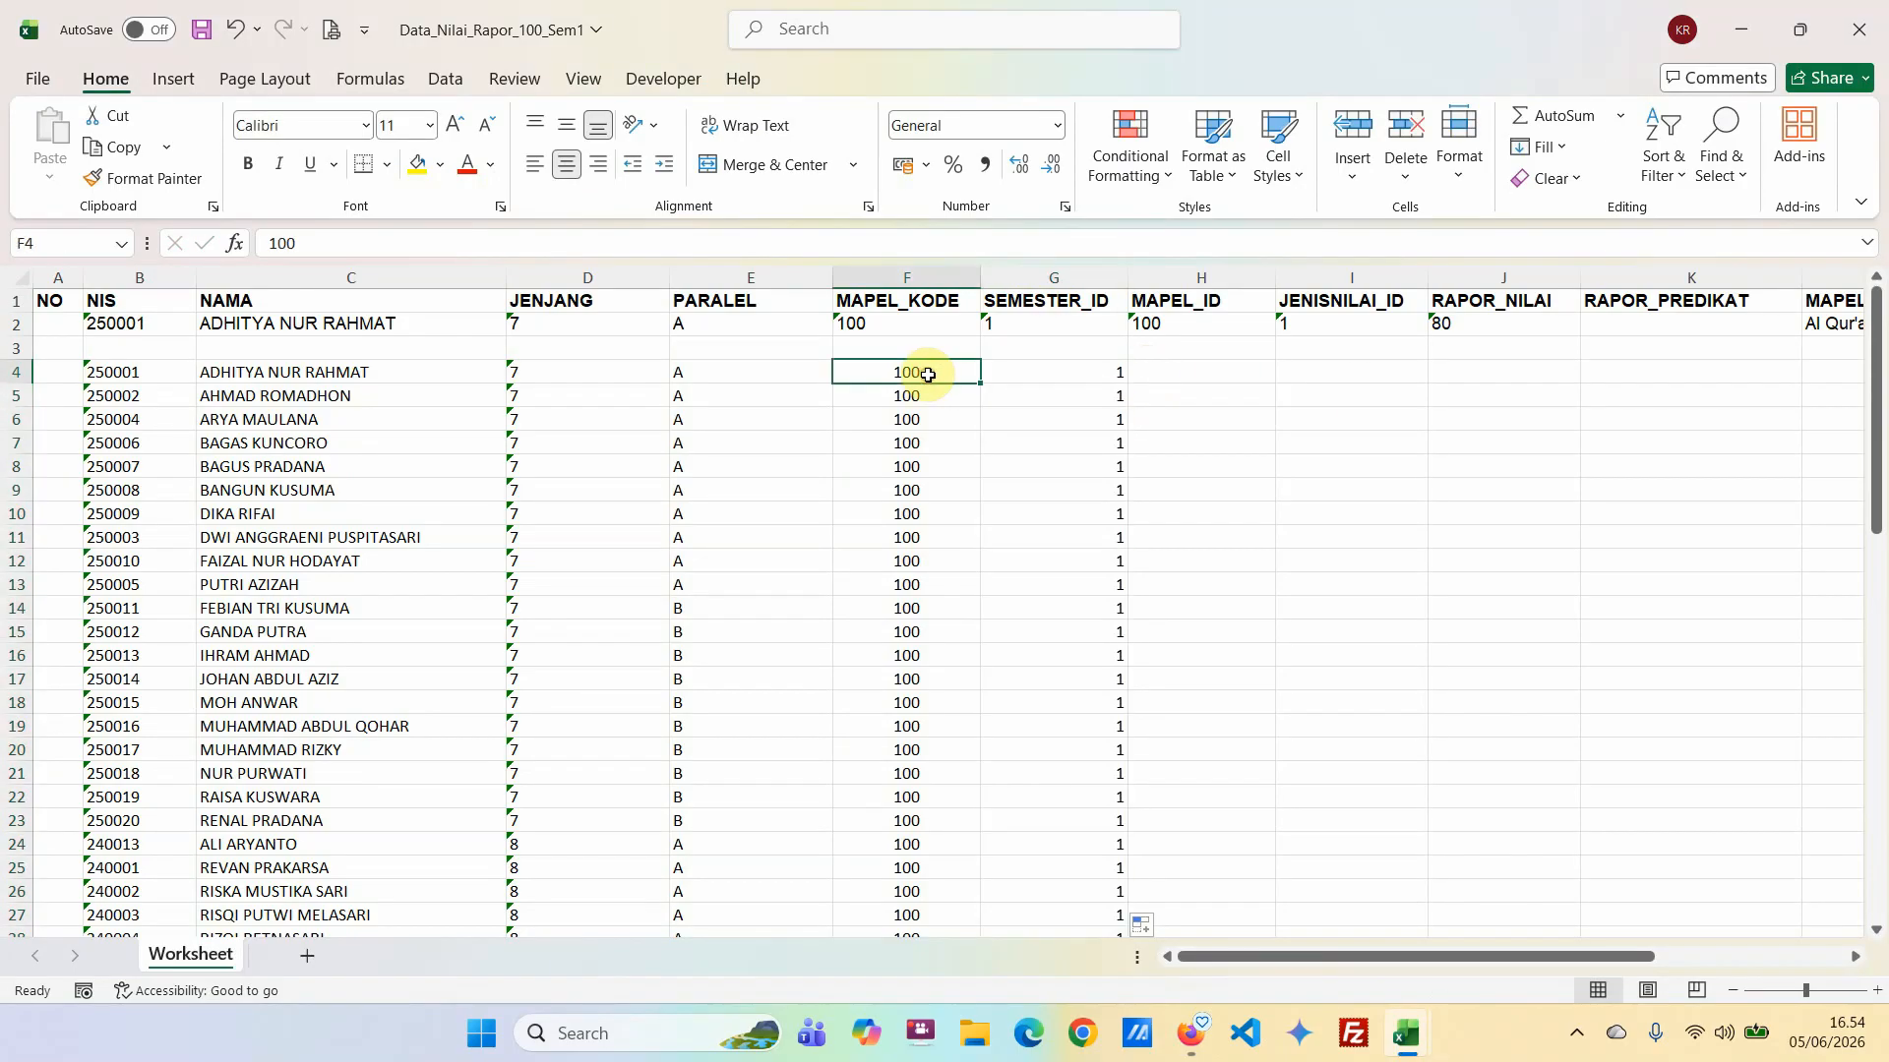
pyautogui.hotkey('ctrl', 'c')
pyautogui.click(1156, 368)
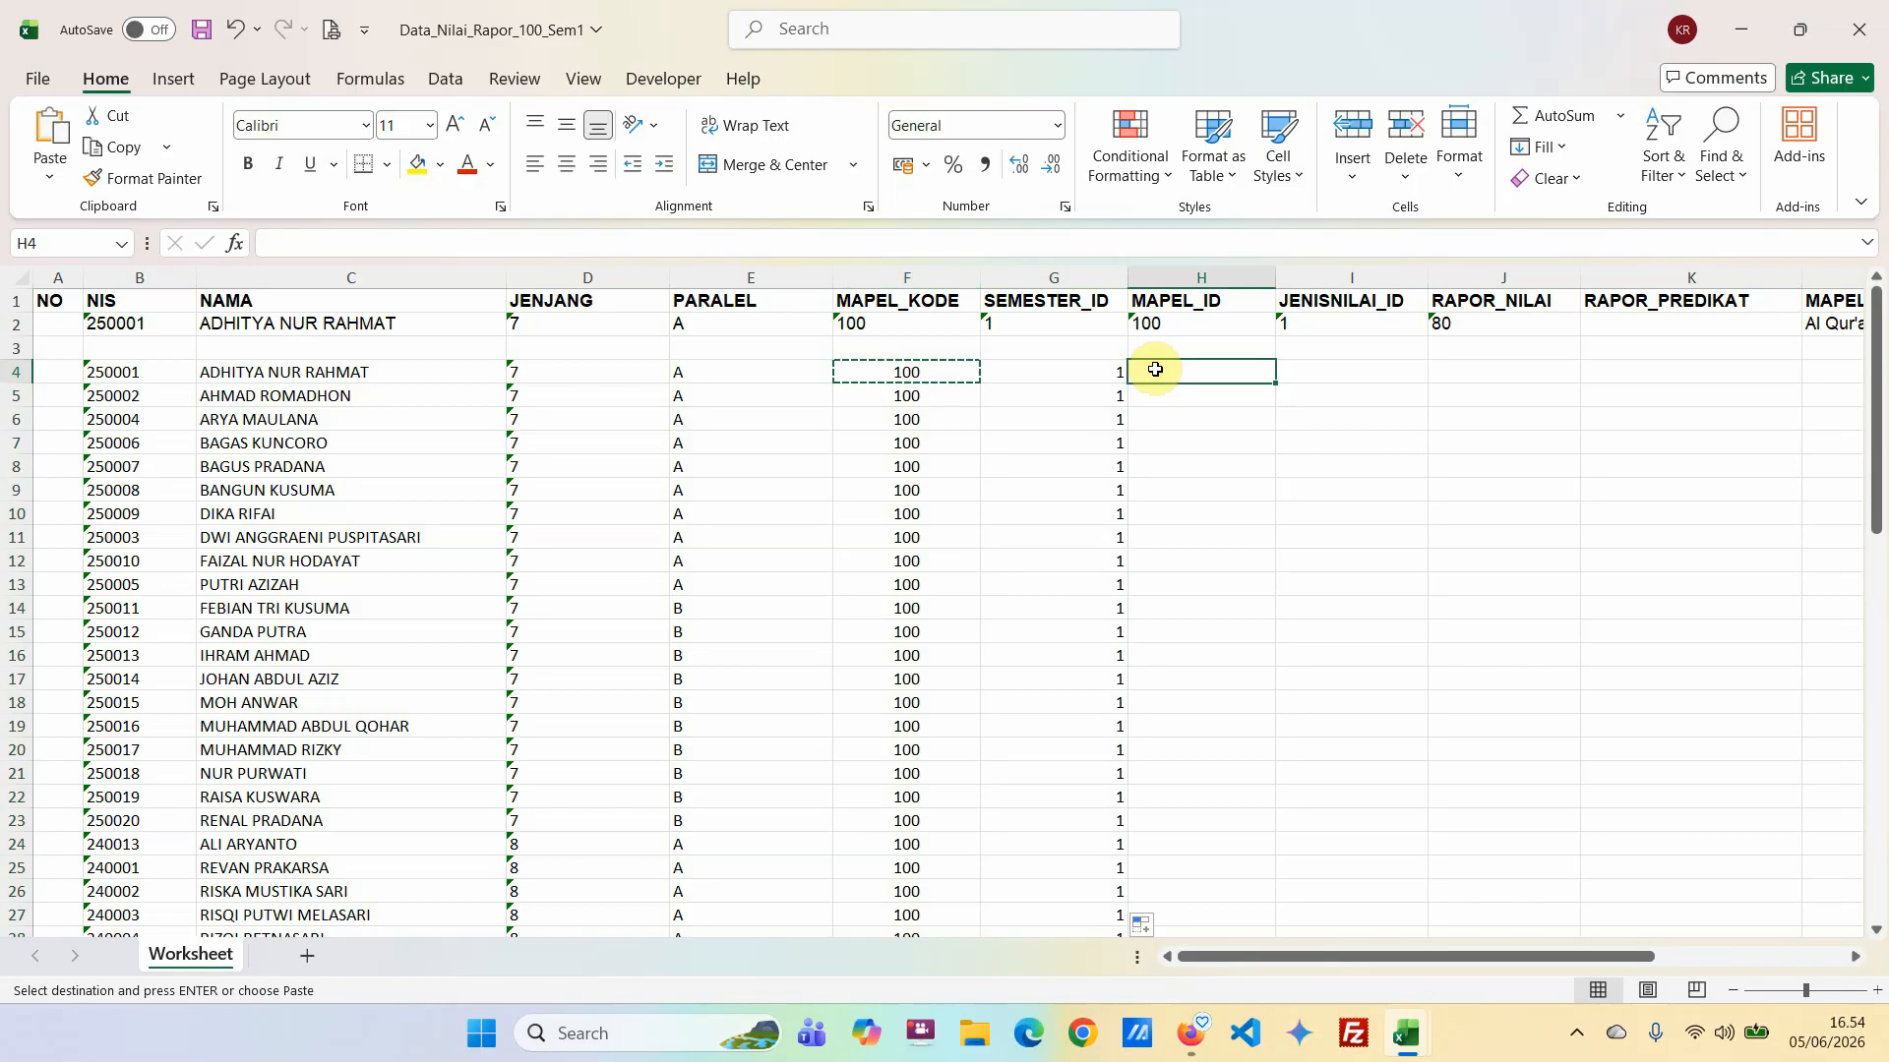
pyautogui.hotkey('ctrl', 'v')
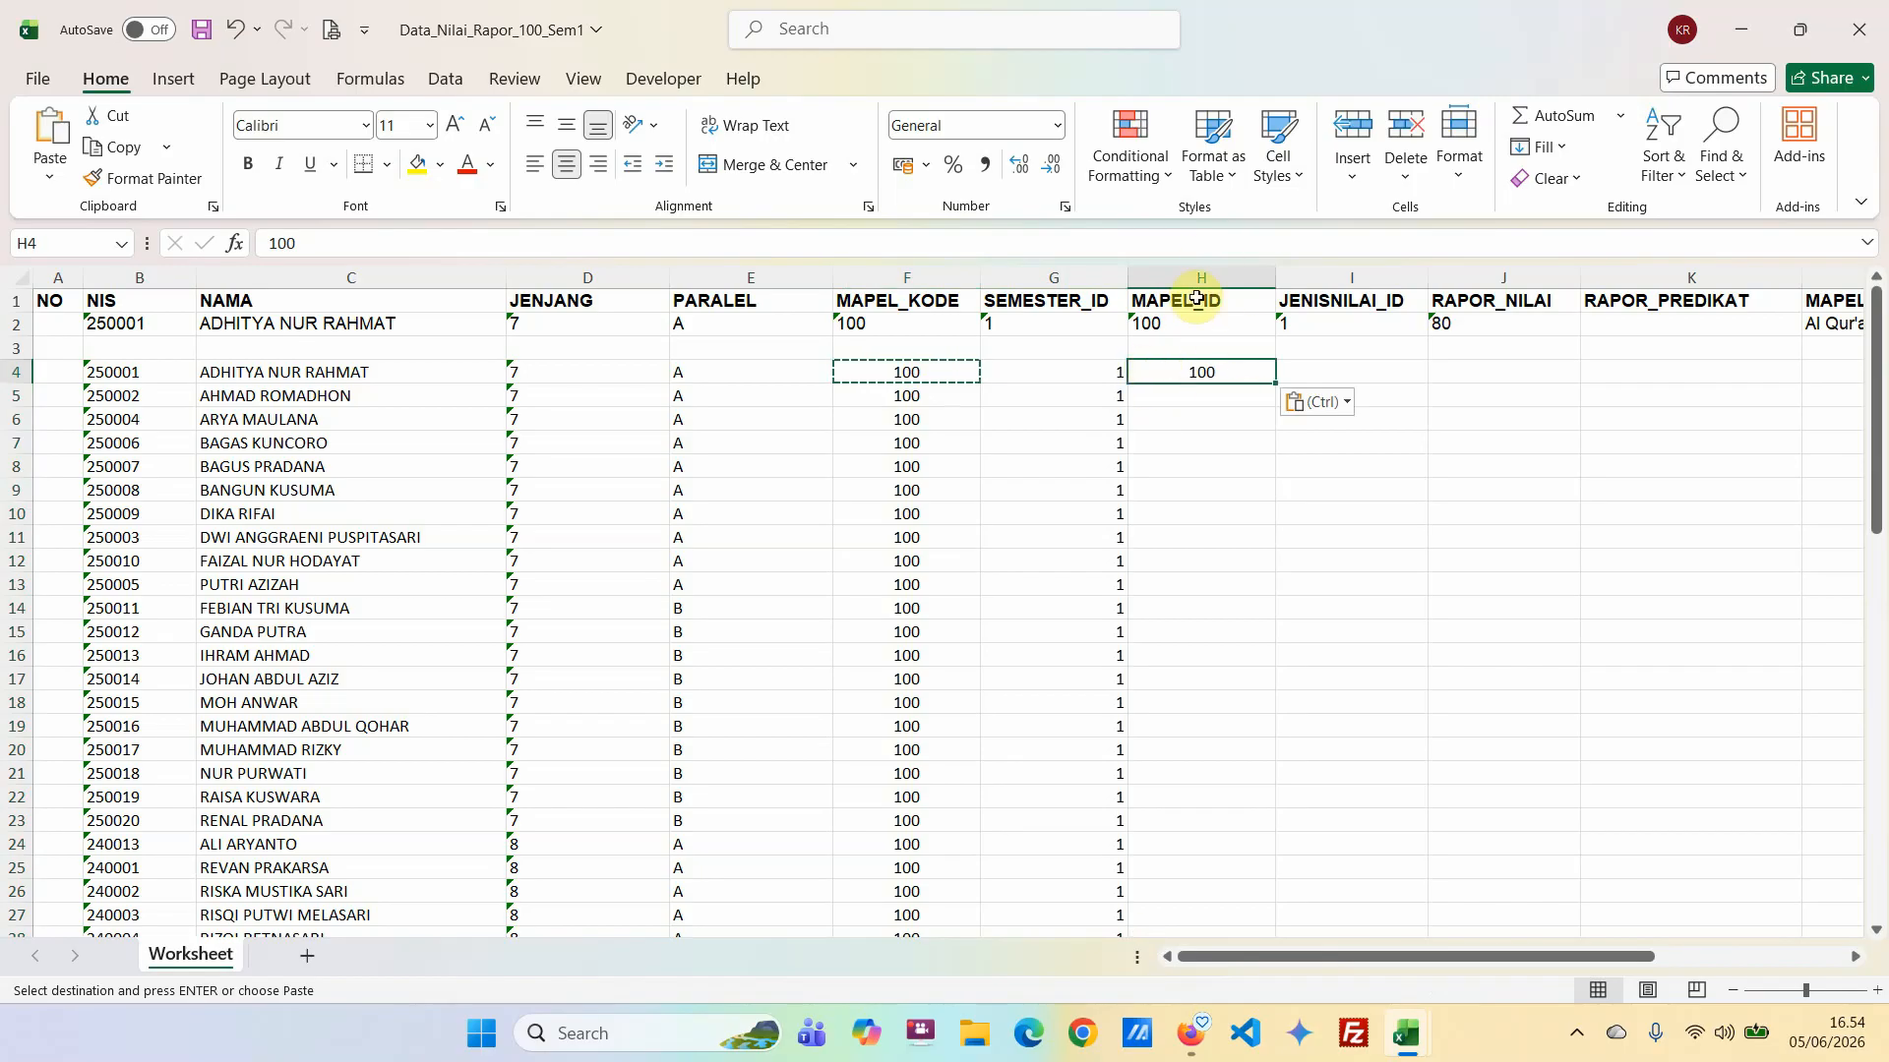
pyautogui.doubleClick(1274, 384)
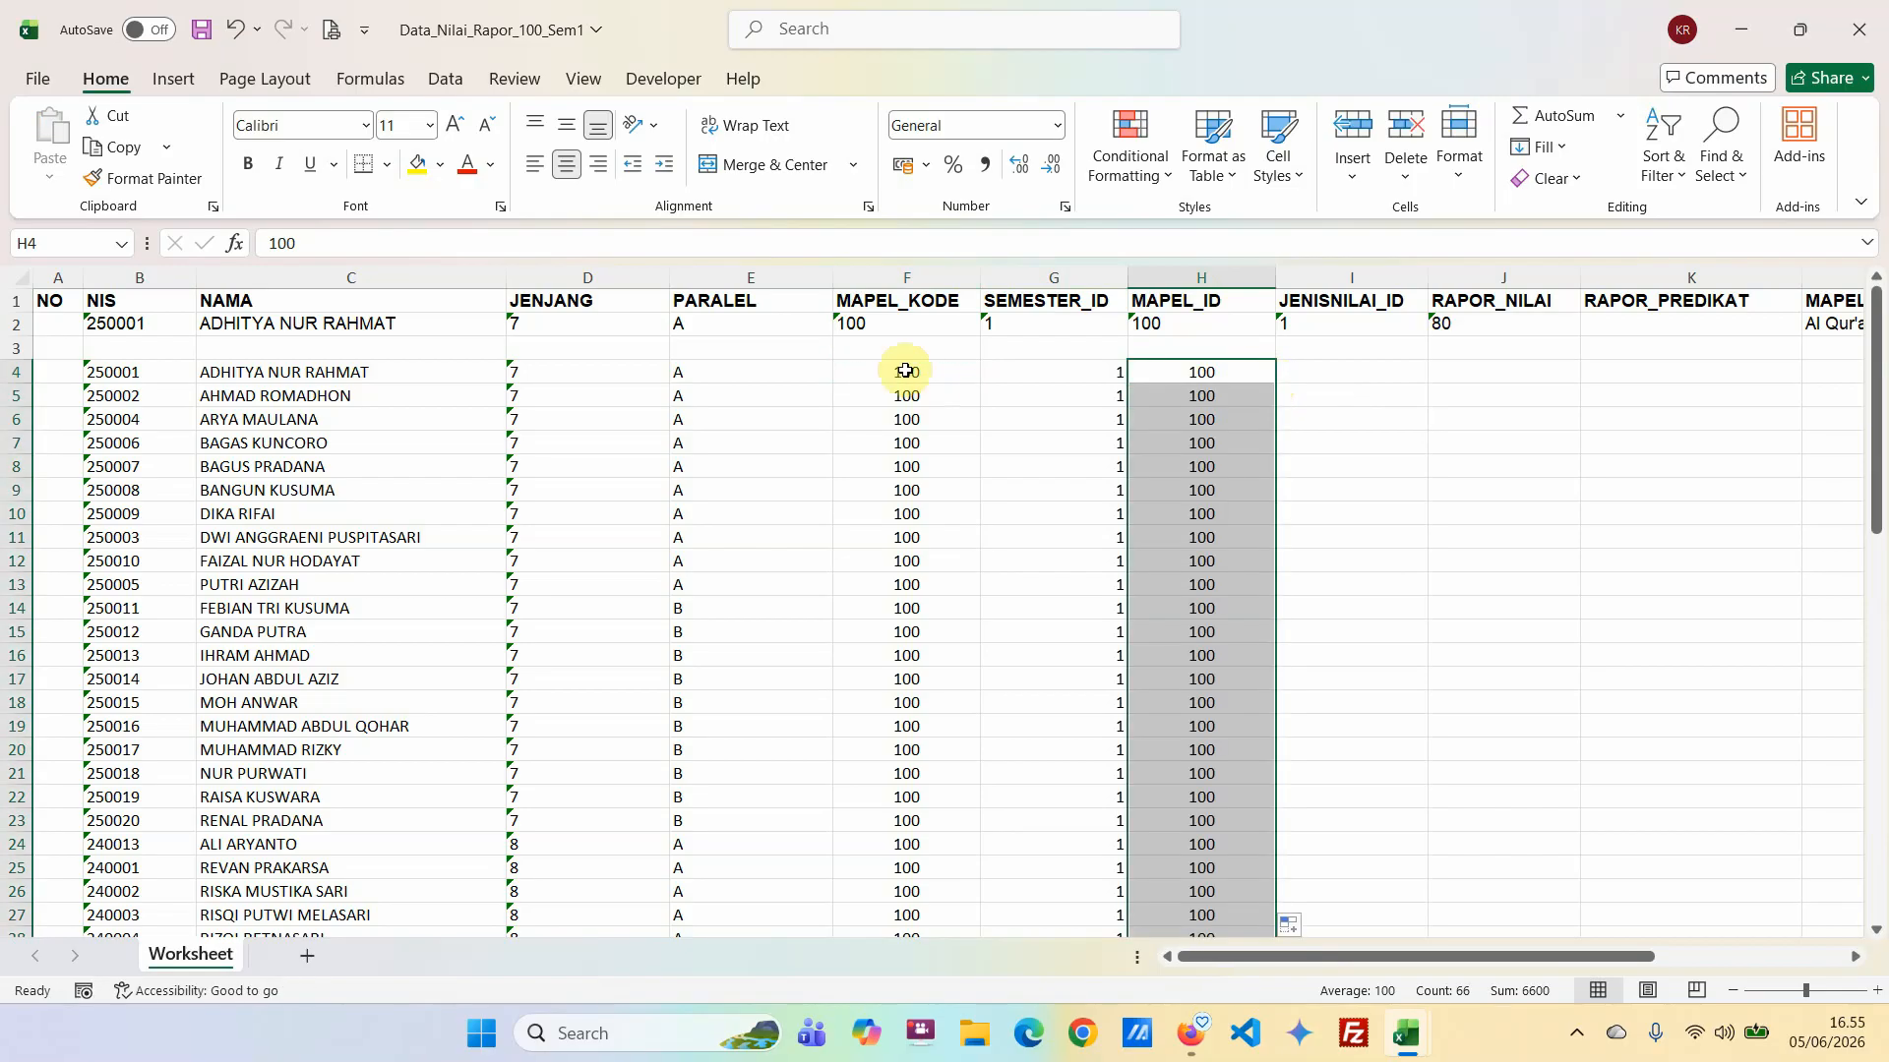
# Fill JENISNILAI_ID with 1 for every student, from I4 down to the last row, and check the column.
pyautogui.click(1314, 371)
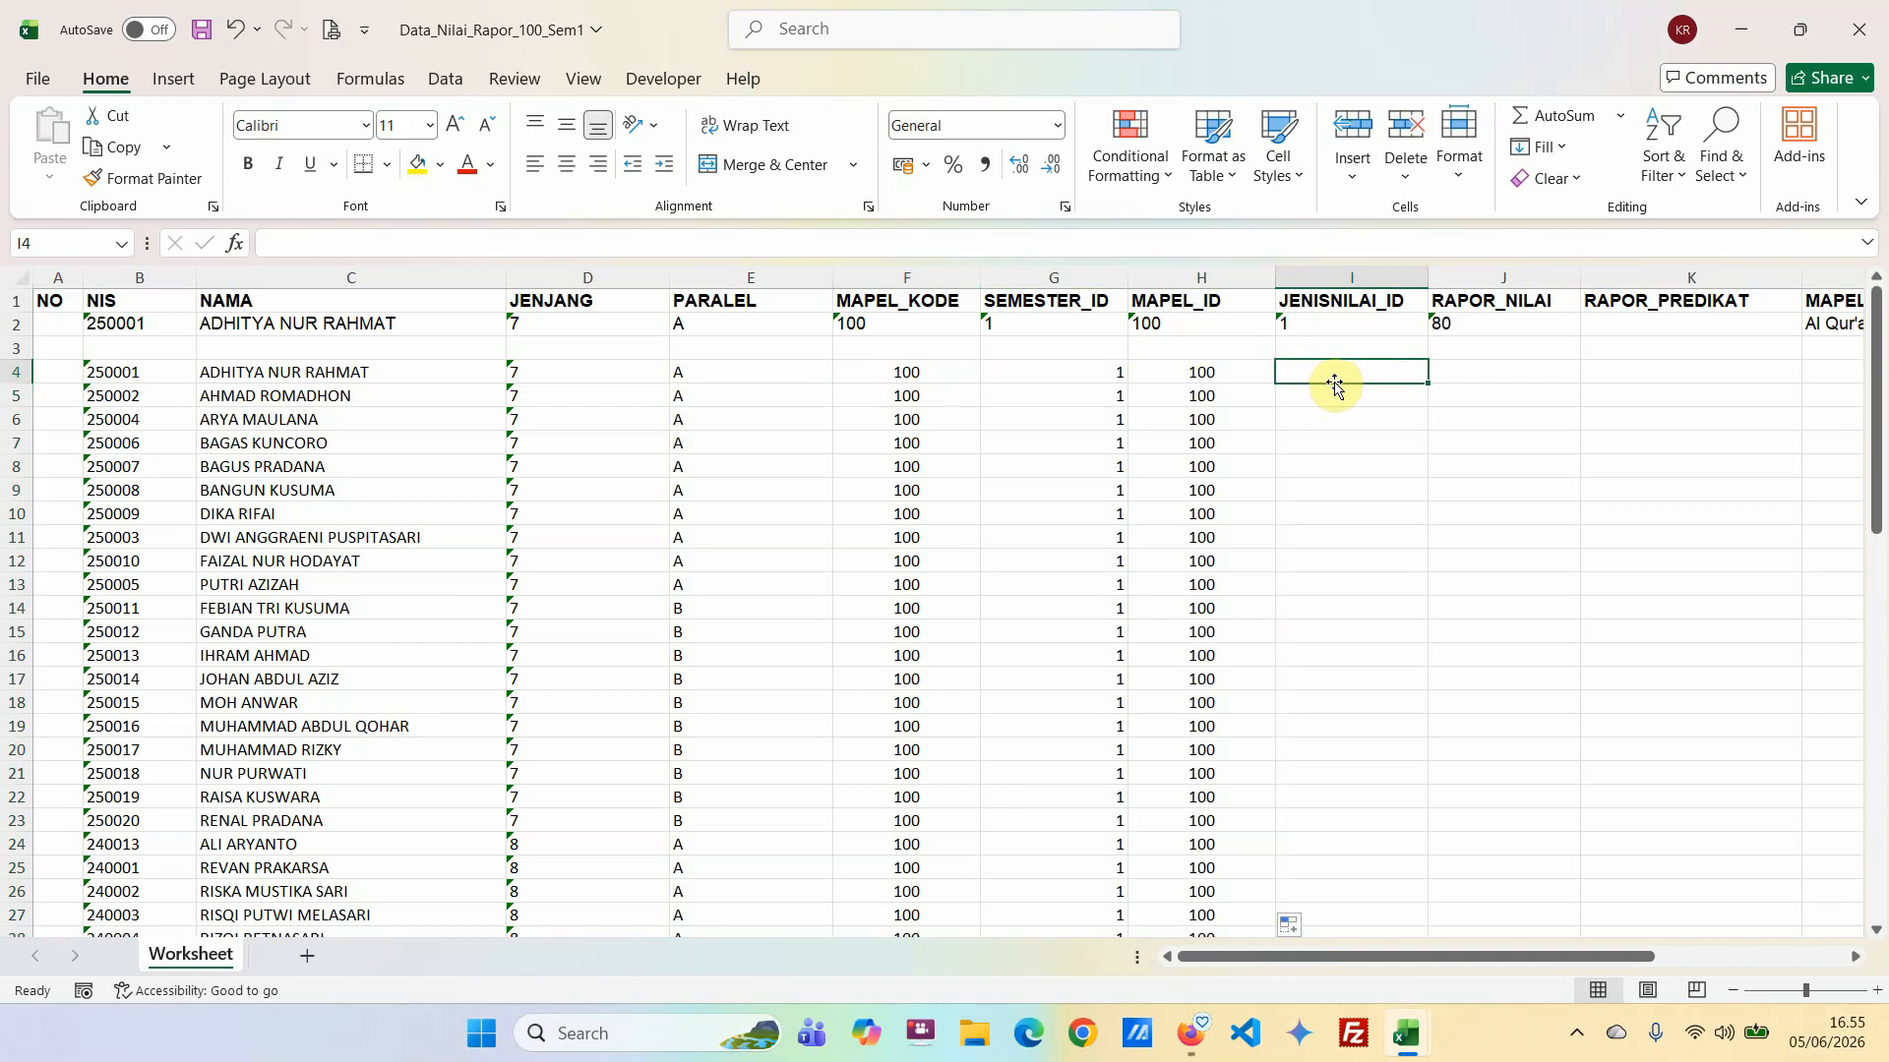
pyautogui.write('1')
pyautogui.press('Return')
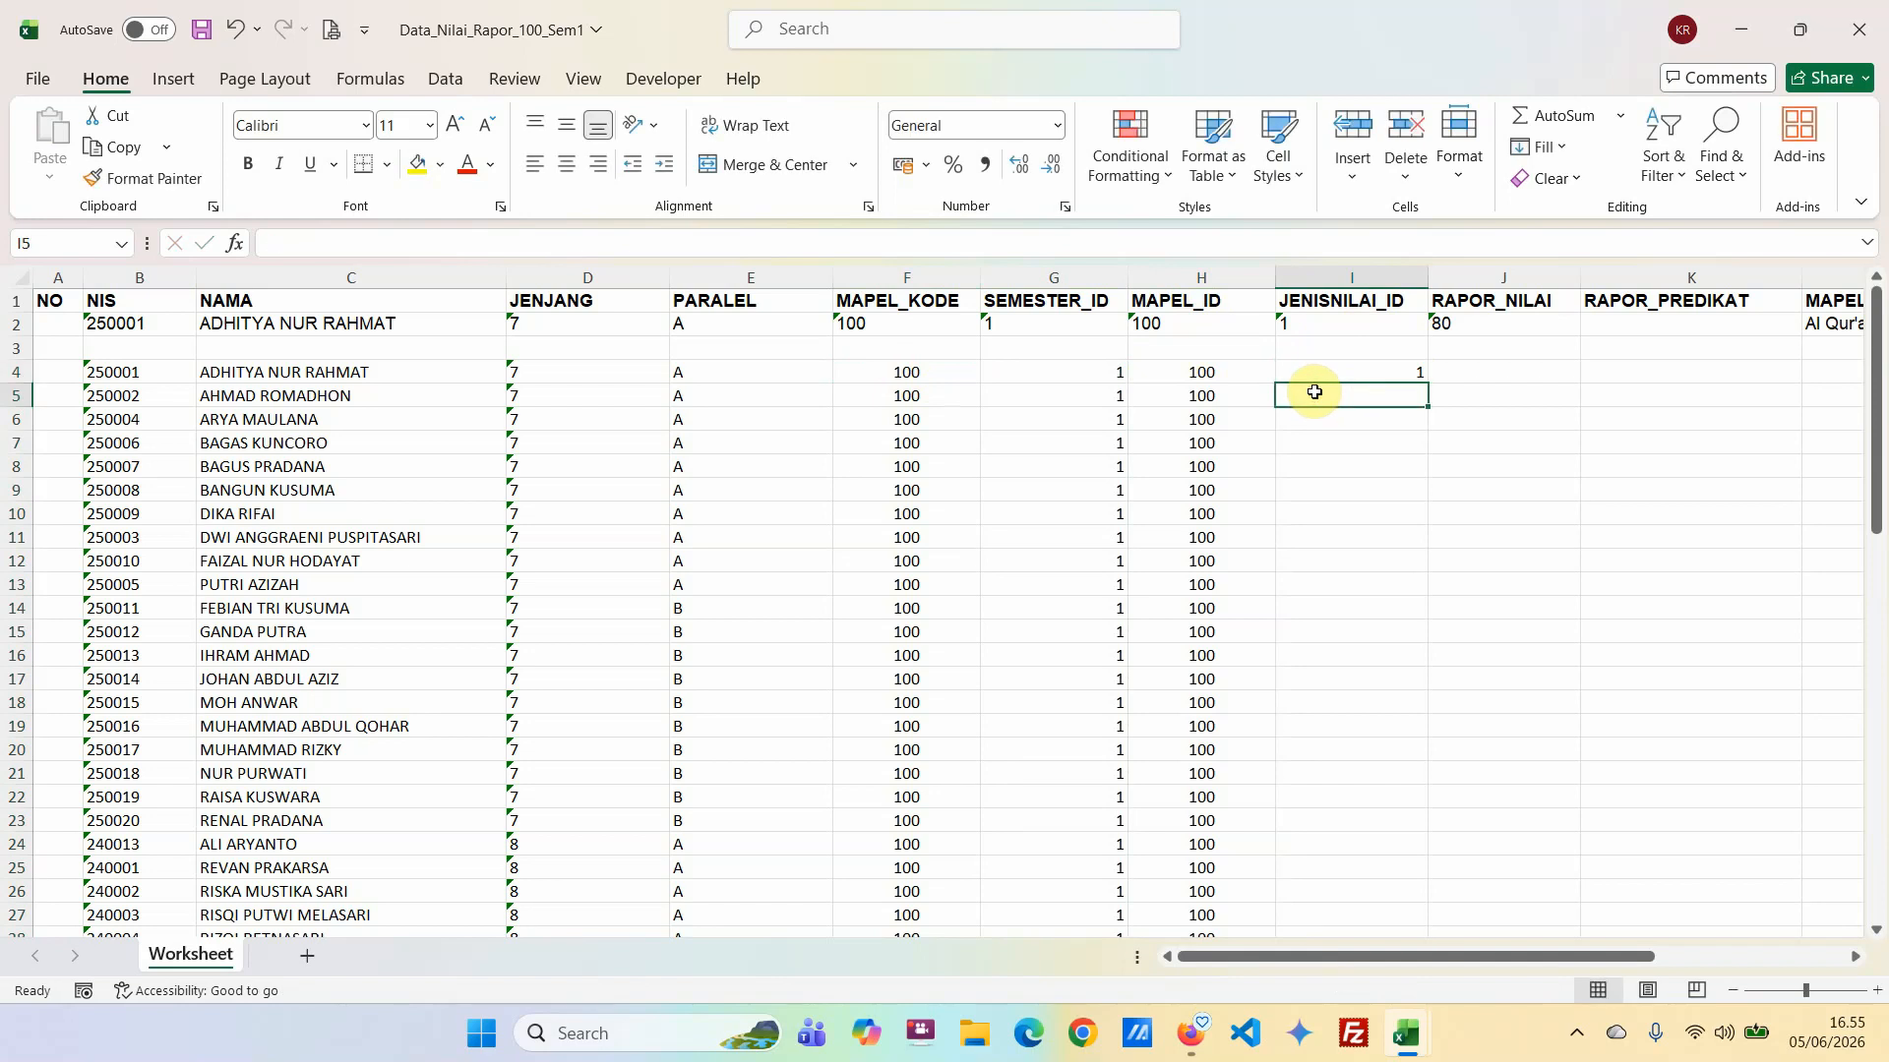
pyautogui.write('1')
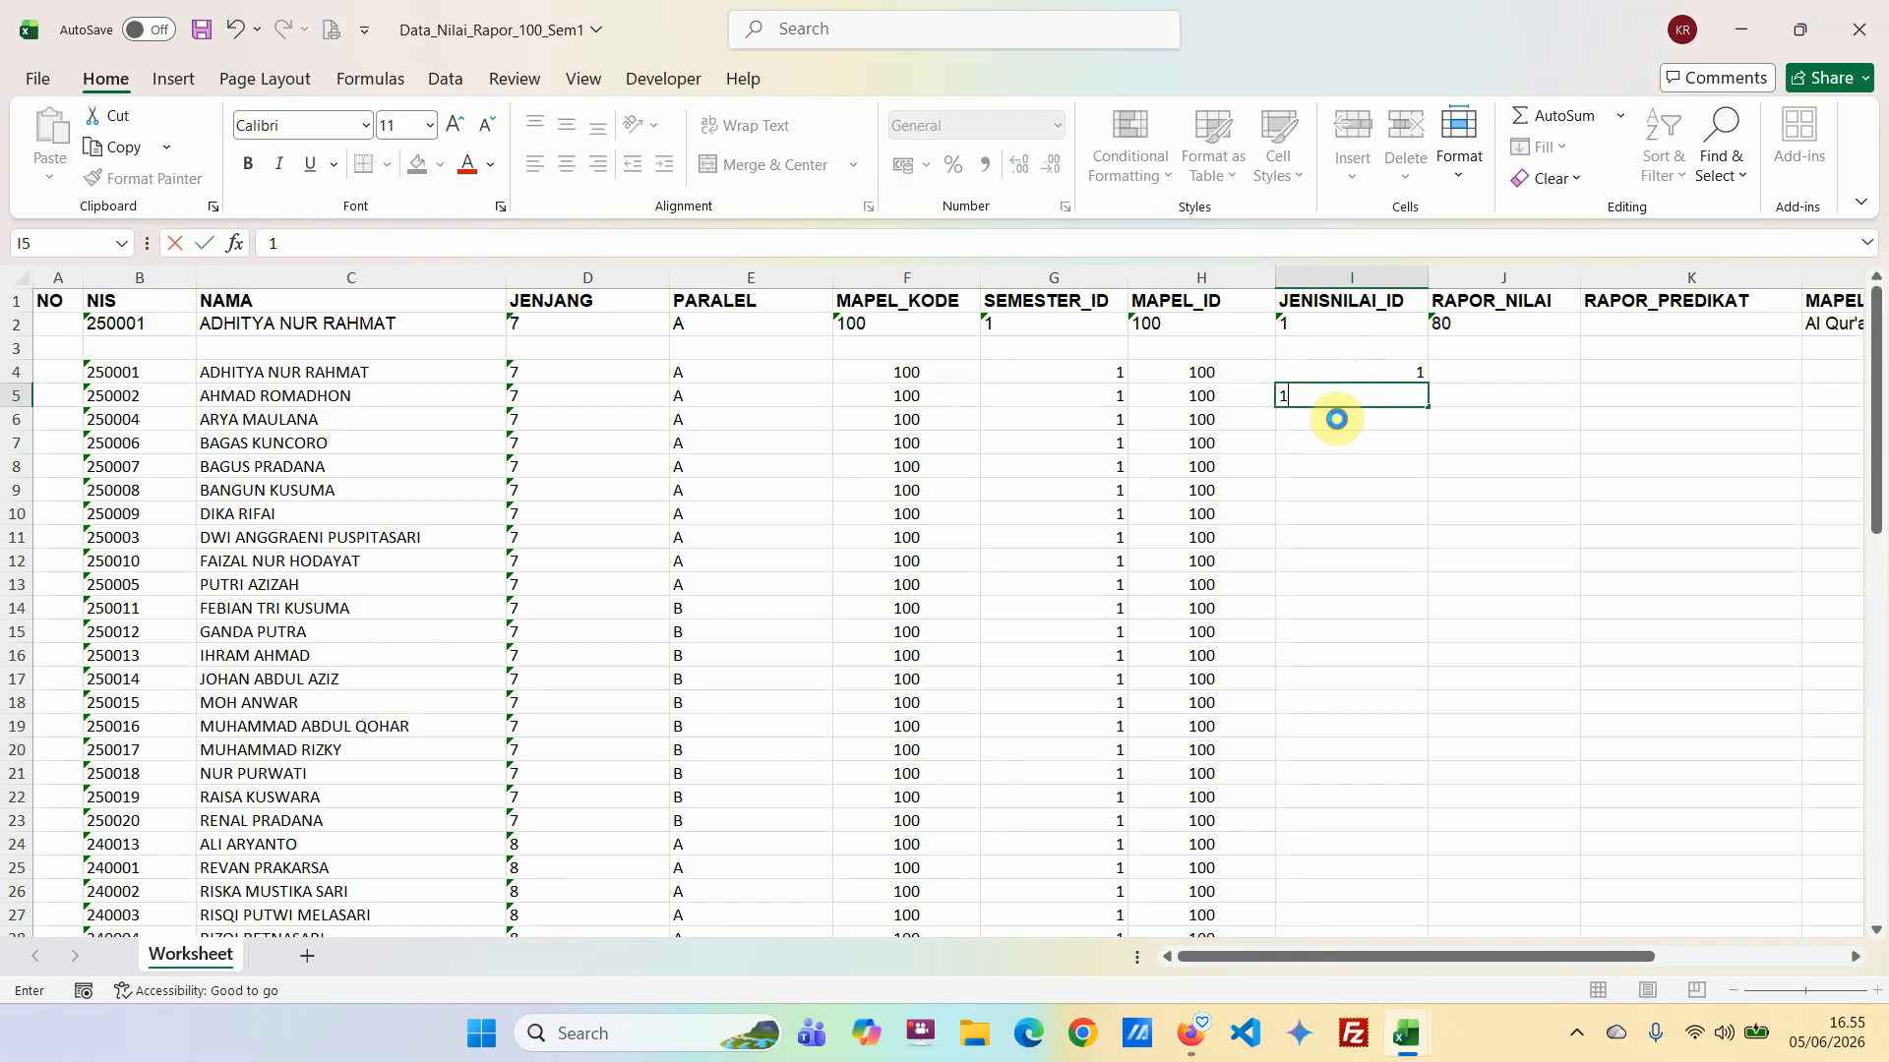
pyautogui.press('Return')
pyautogui.moveTo(1365, 374); pyautogui.dragTo(1363, 378)
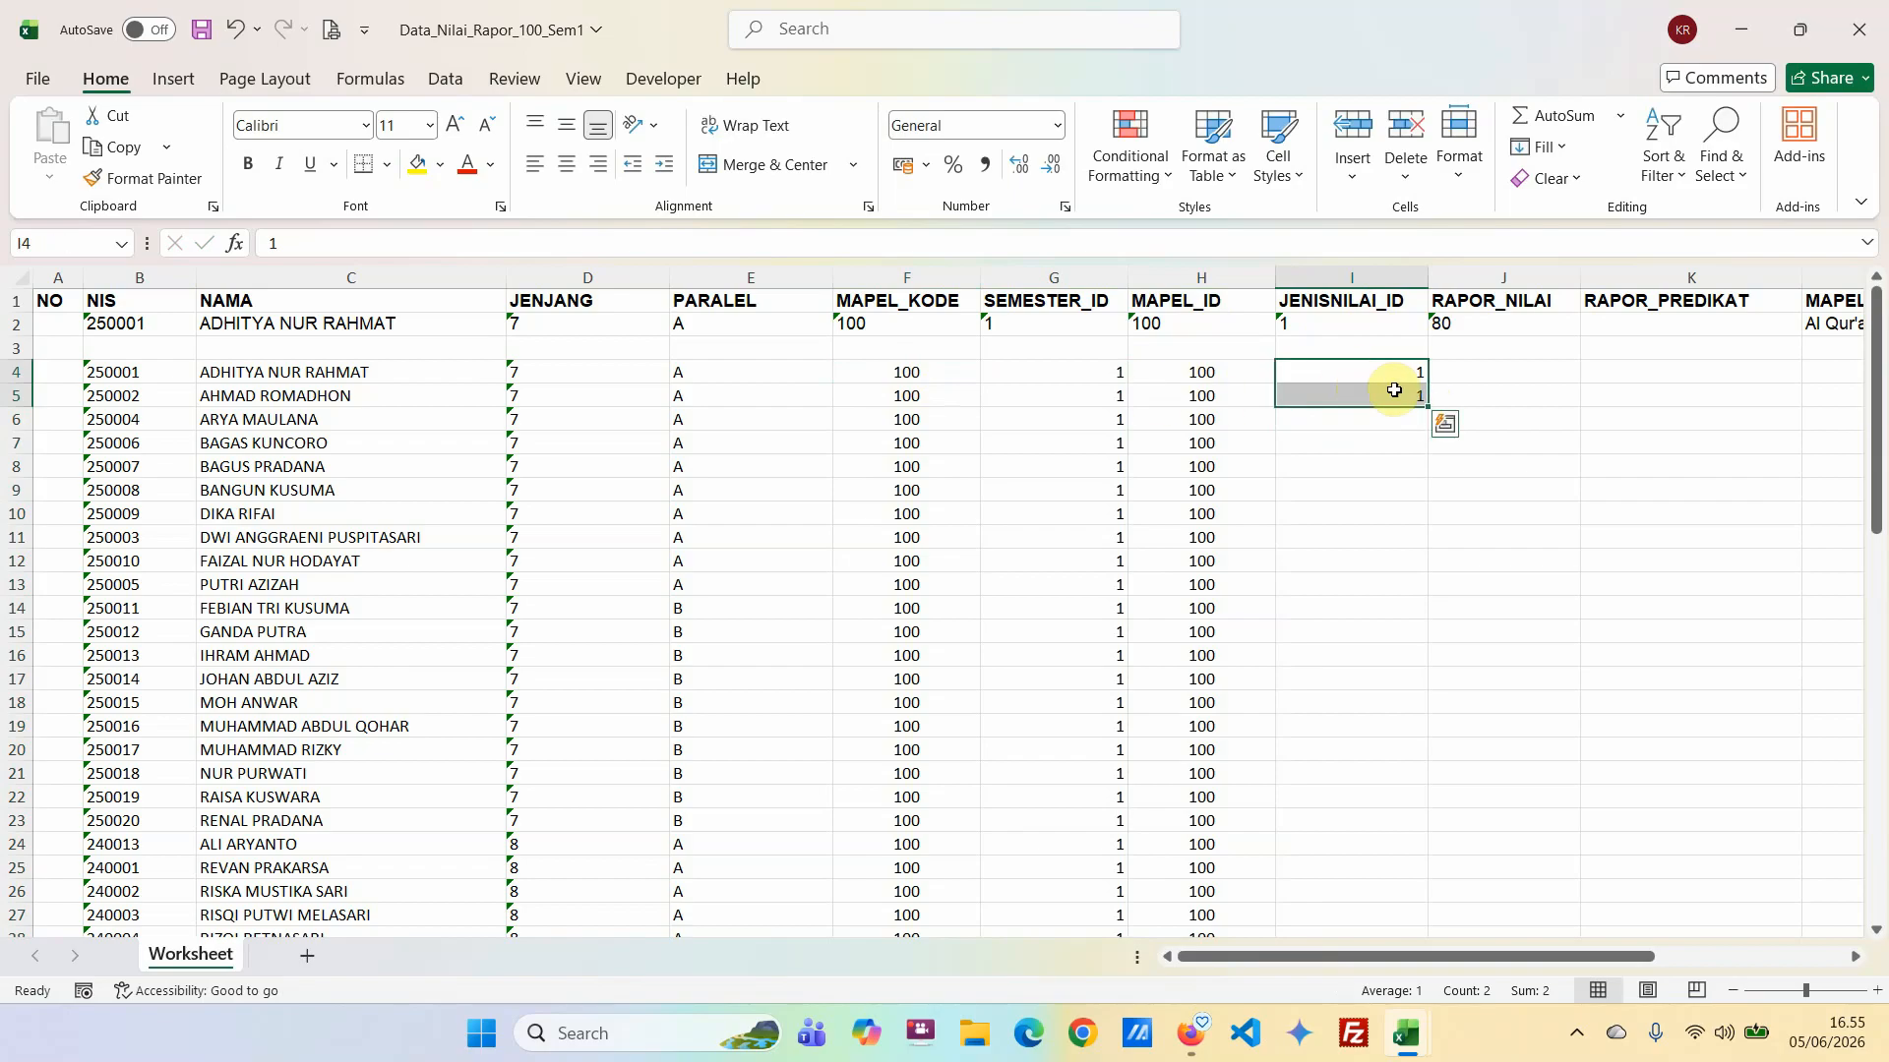
pyautogui.doubleClick(1426, 408)
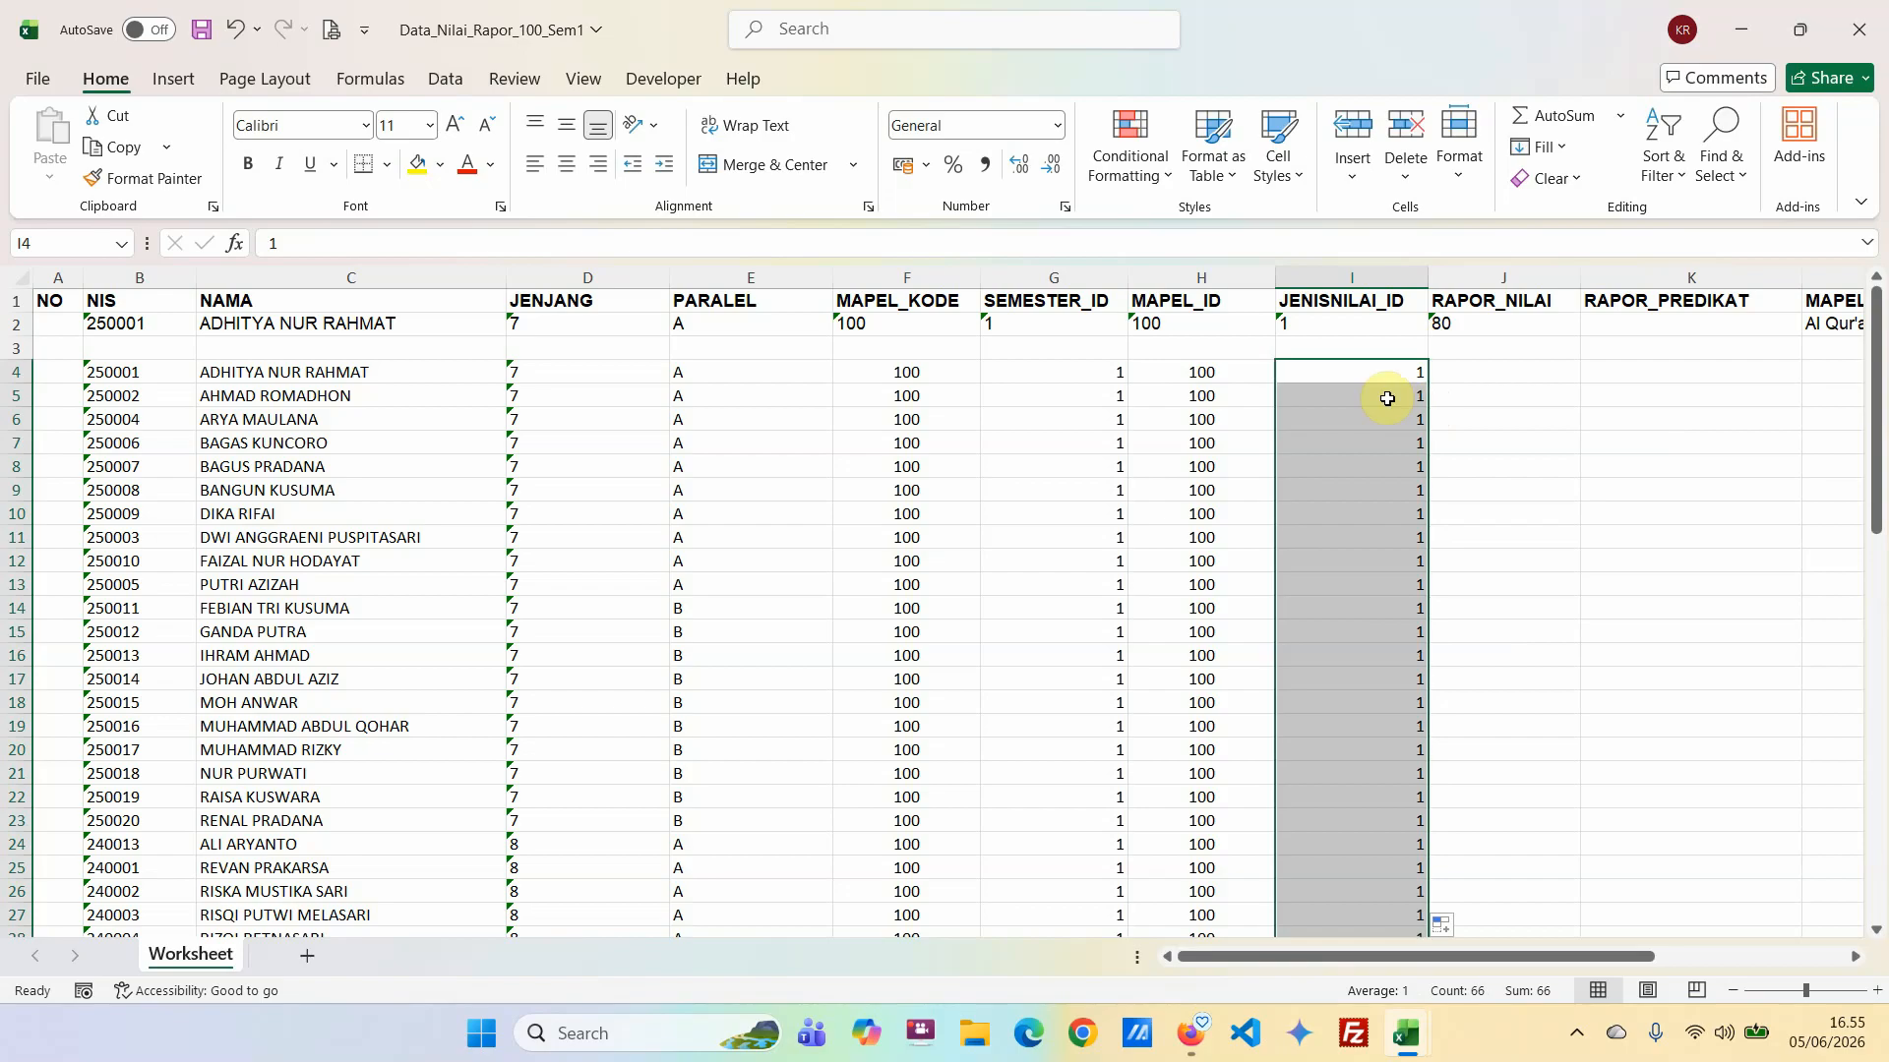
pyautogui.scroll(-6, 1374, 544)
pyautogui.scroll(-11, 1372, 556)
pyautogui.scroll(17, 1367, 541)
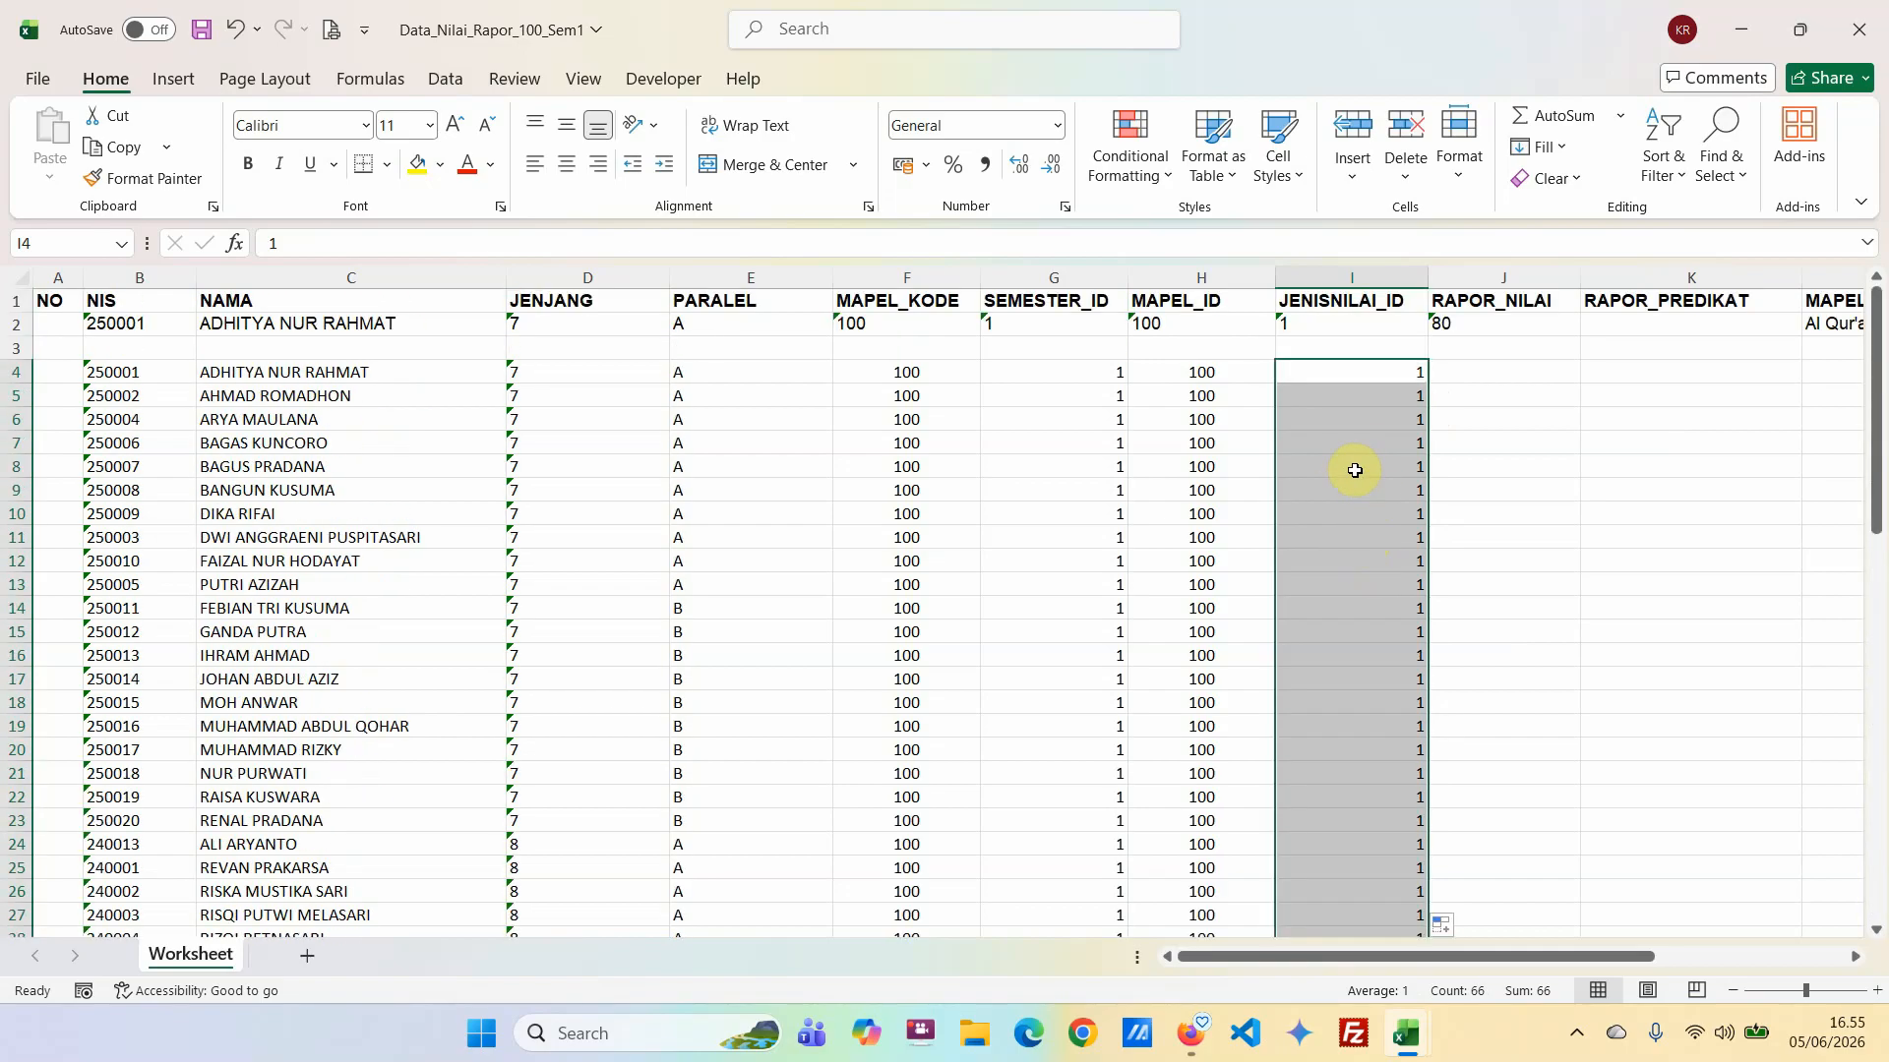
# Enter the grades 87, 87, 89, 90 and 87 under RAPOR_NILAI in J4:J8.
pyautogui.click(1459, 371)
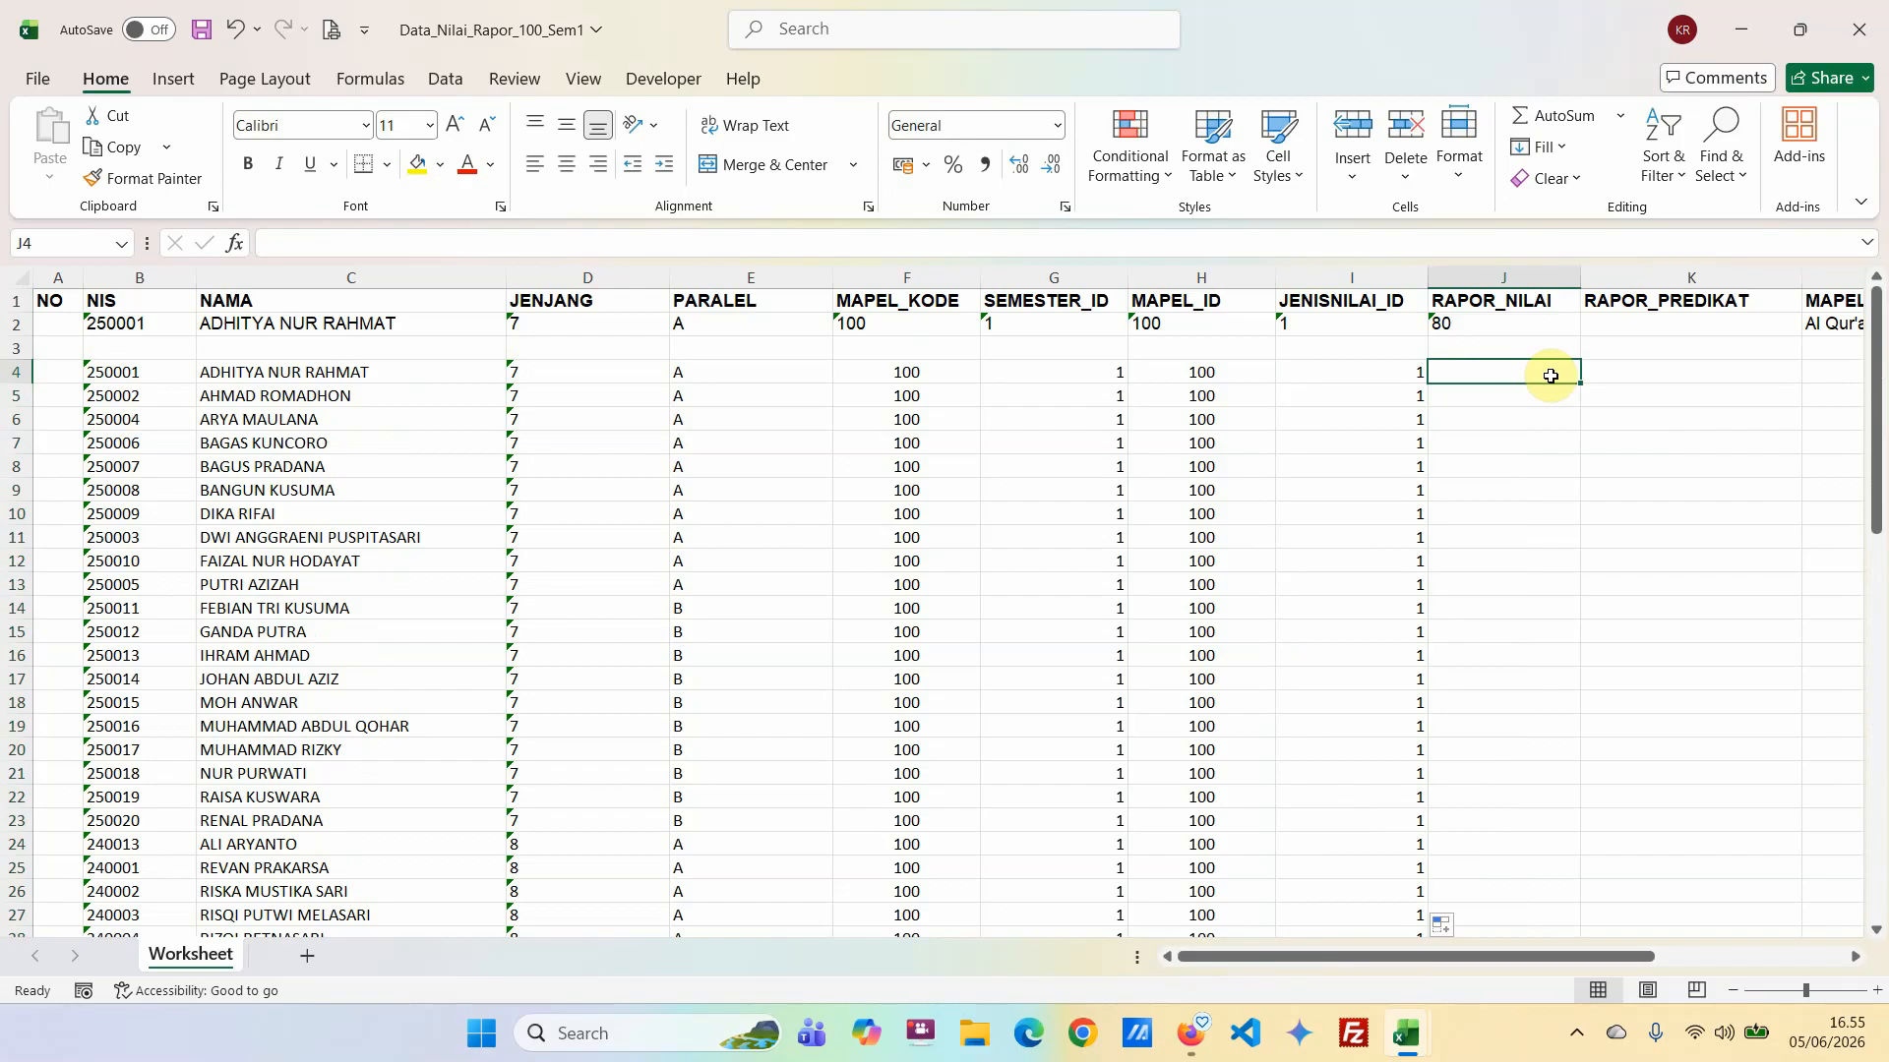
pyautogui.write('87')
pyautogui.press('Return')
pyautogui.write('87')
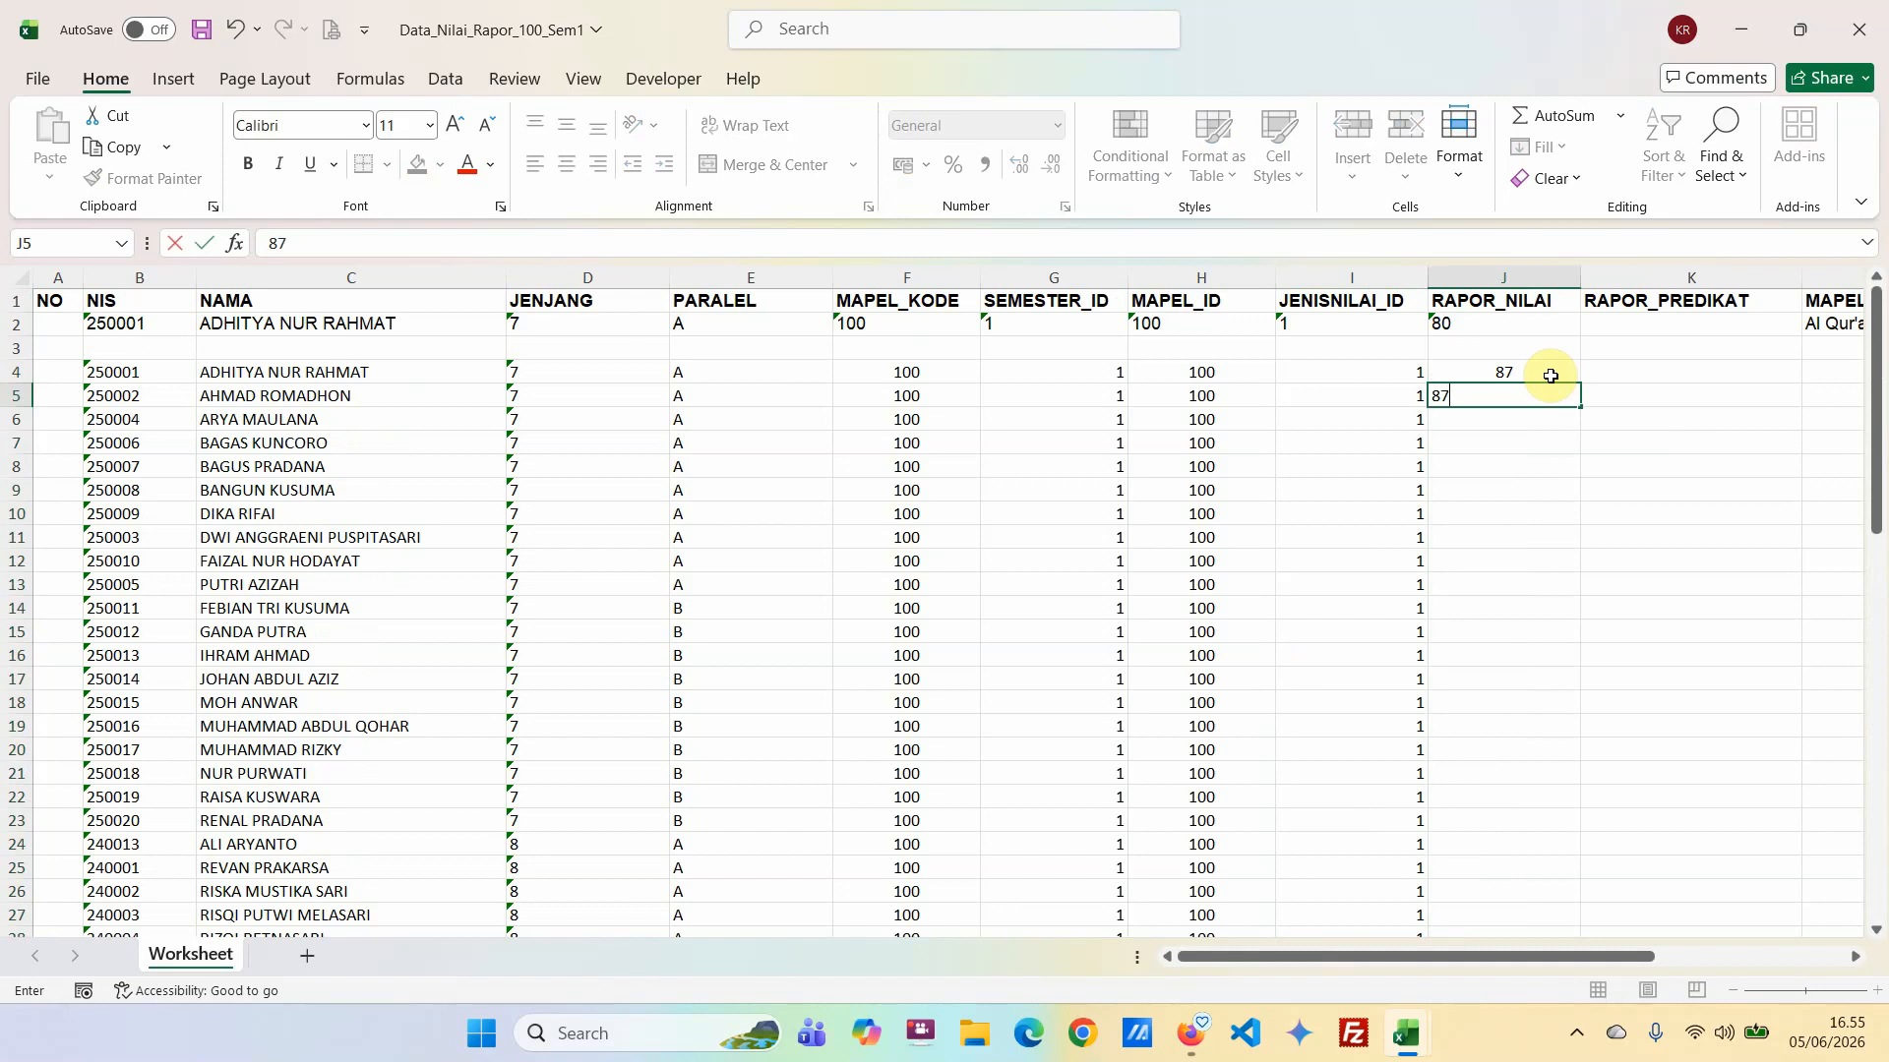
pyautogui.press('Return')
pyautogui.write('89')
pyautogui.press('Return')
pyautogui.write('90')
pyautogui.press('Return')
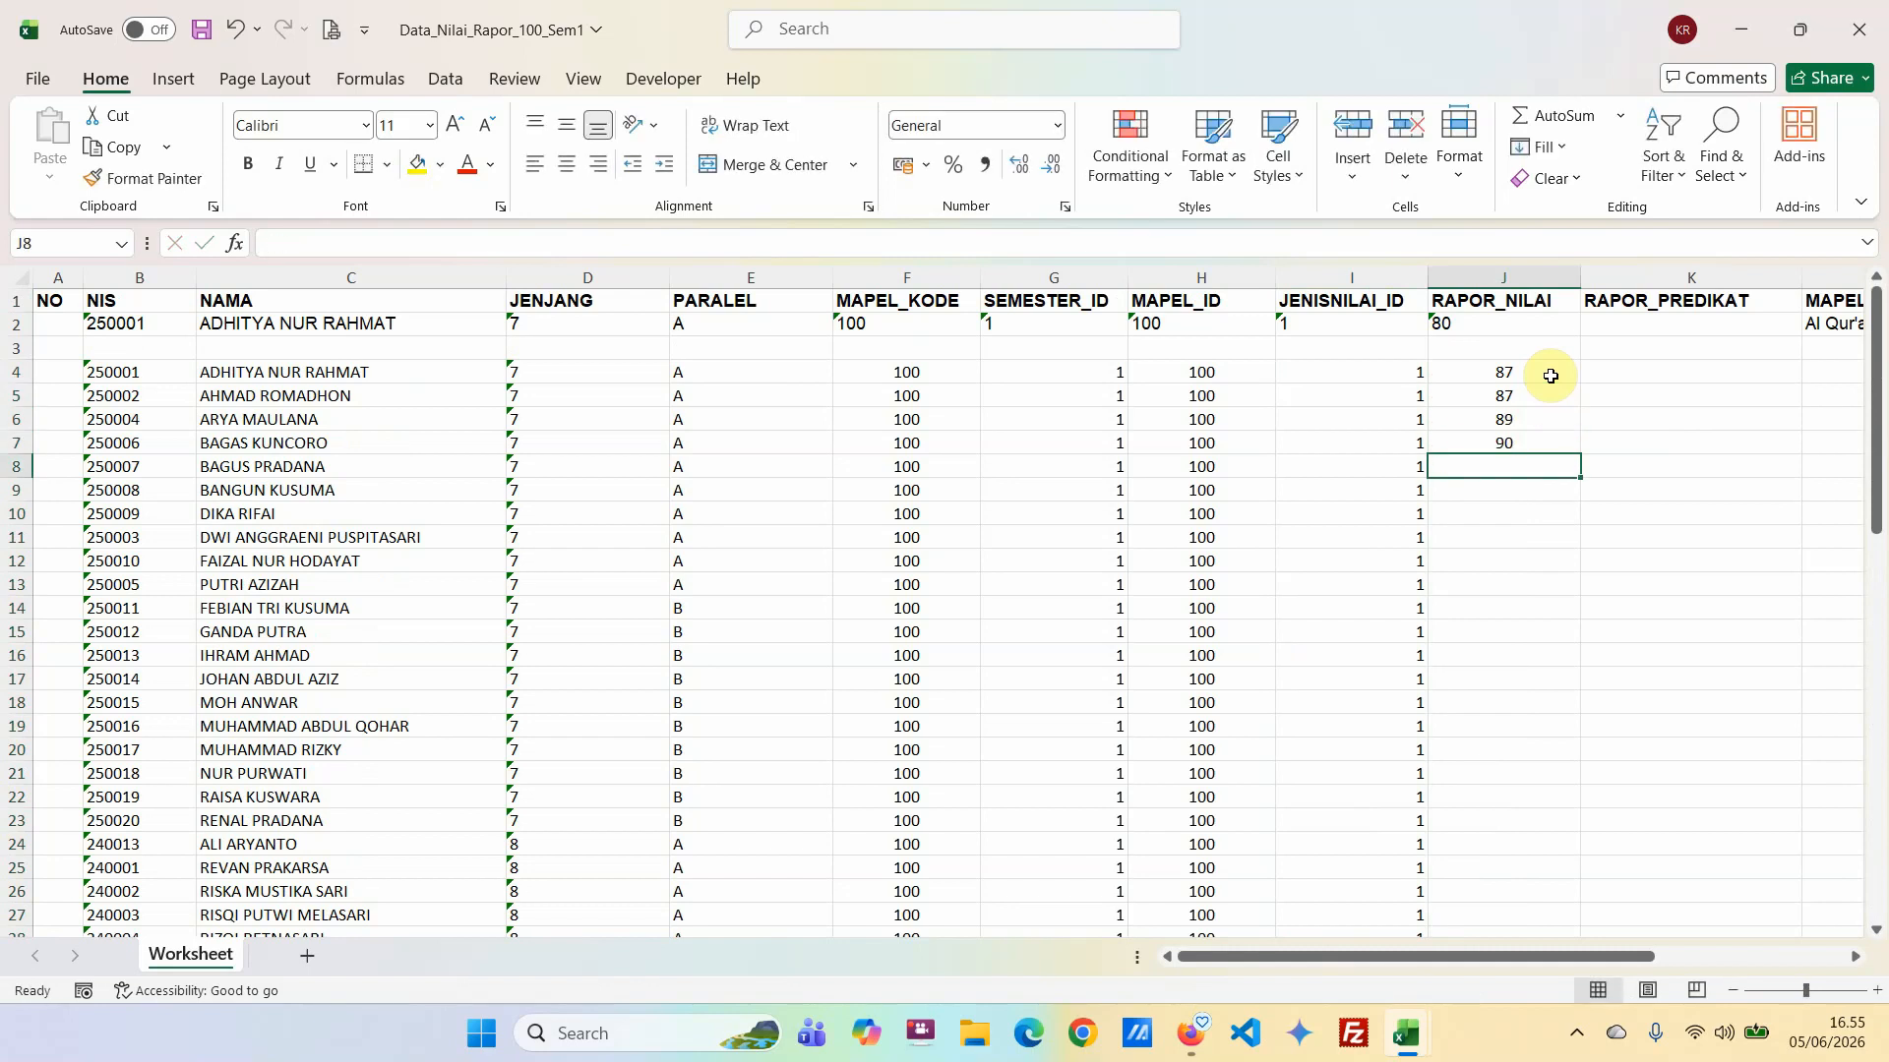
pyautogui.write('87')
pyautogui.press('Return')
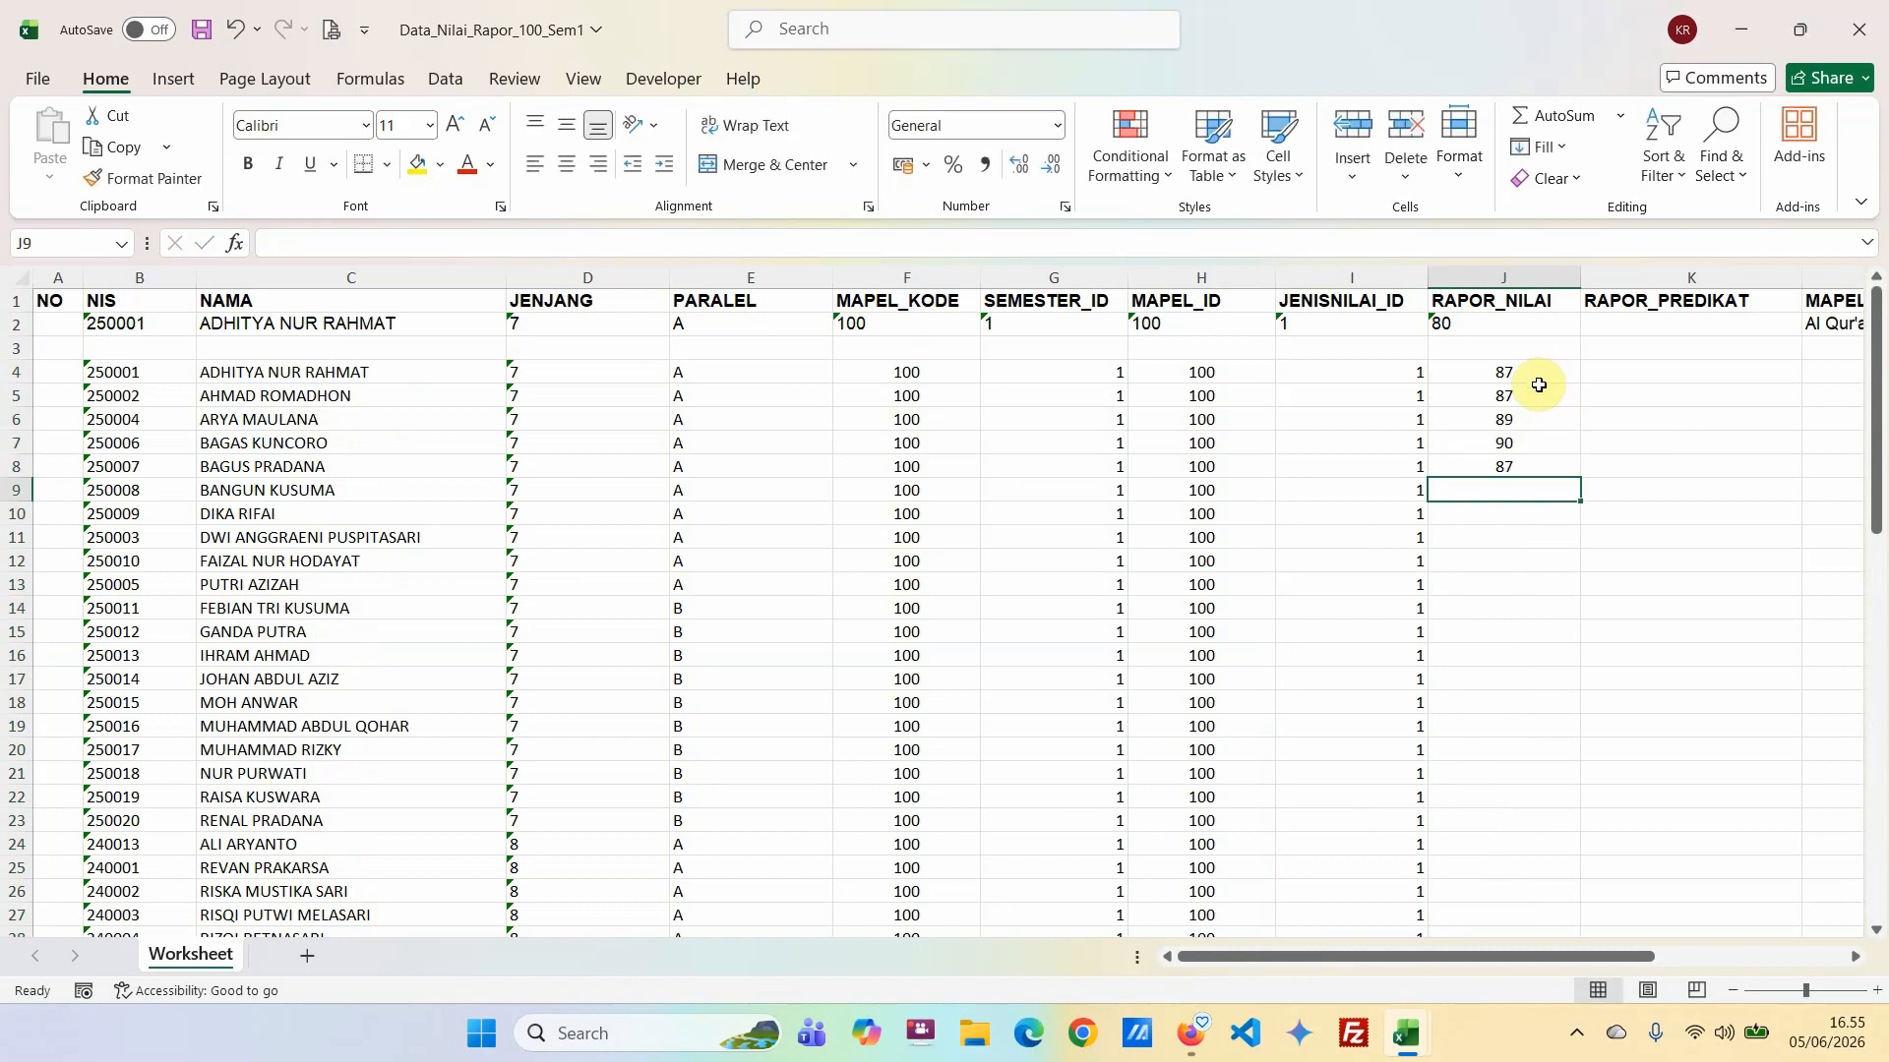
# Copy the five grades in J4:J8 and paste them at J9, J14 and J19 to fill RAPOR_NILAI through row 23.
pyautogui.moveTo(1540, 373); pyautogui.dragTo(1551, 468)
pyautogui.hotkey('ctrl', 'c')
pyautogui.click(1542, 490)
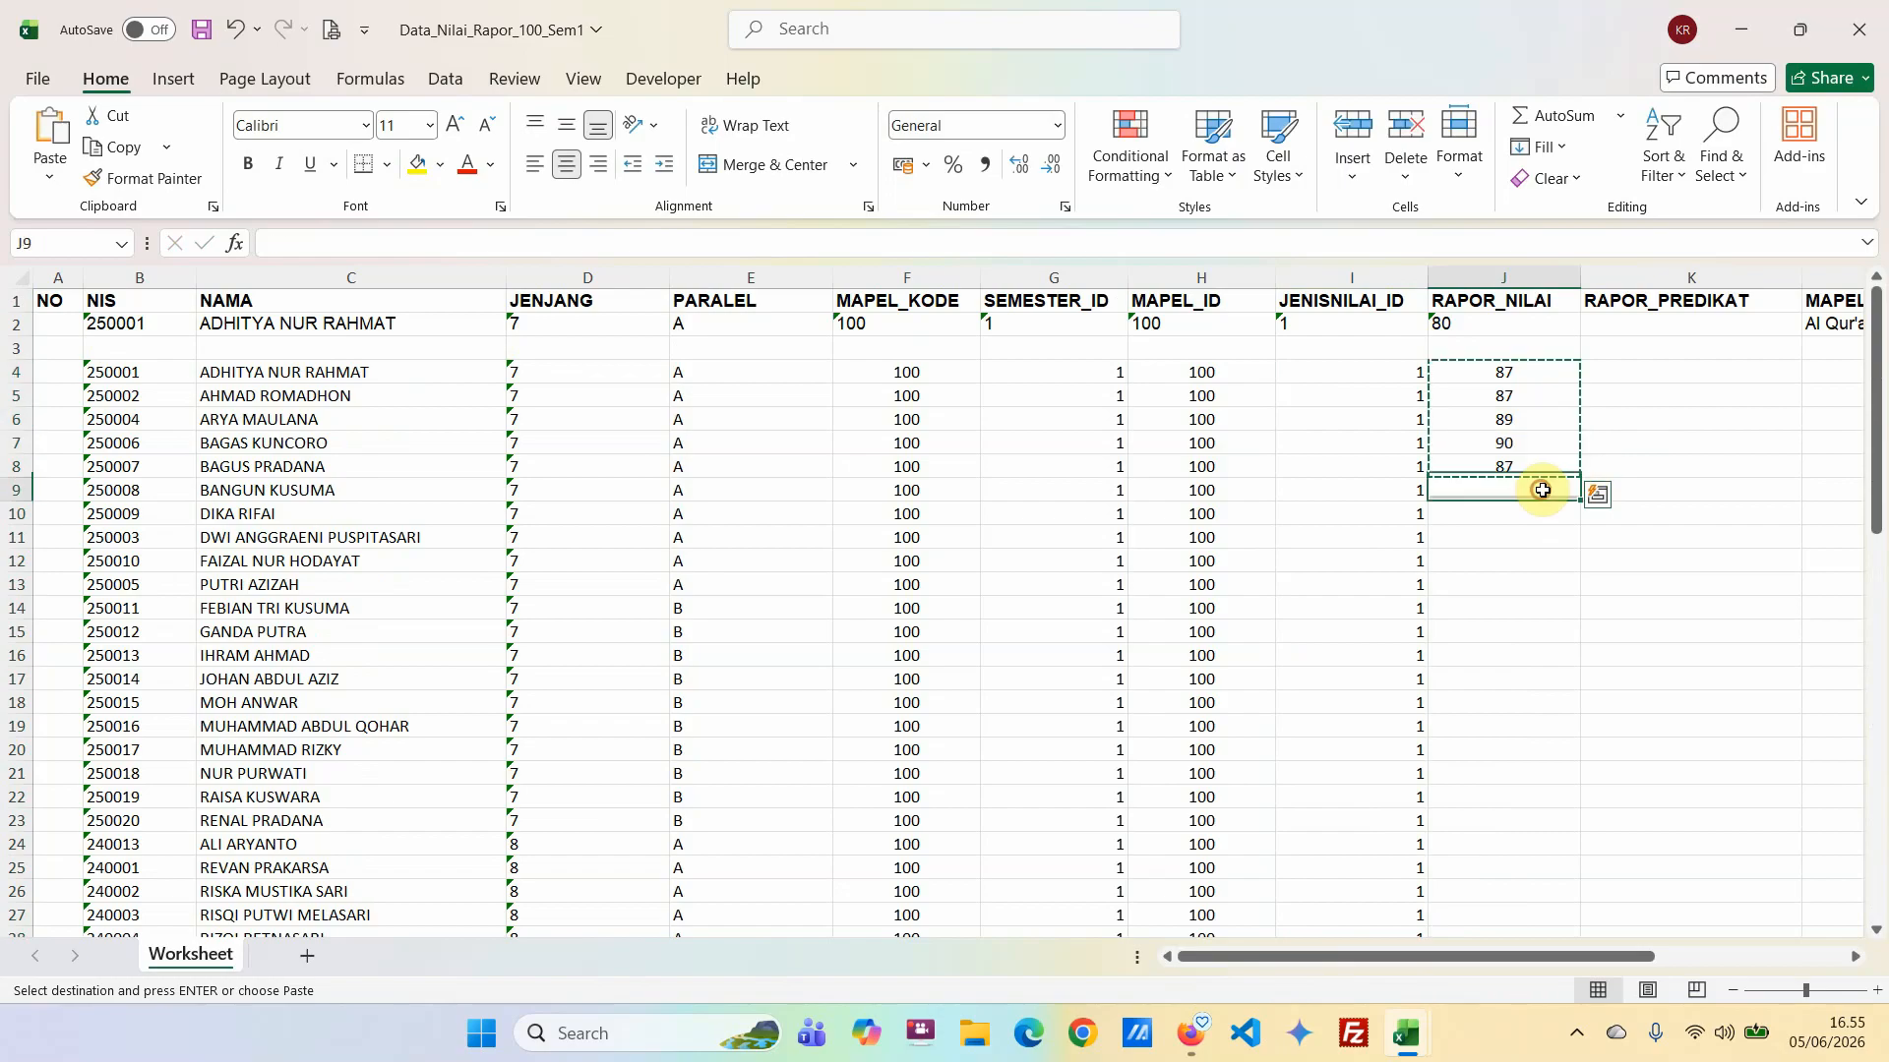
pyautogui.hotkey('ctrl', 'v')
pyautogui.click(1526, 610)
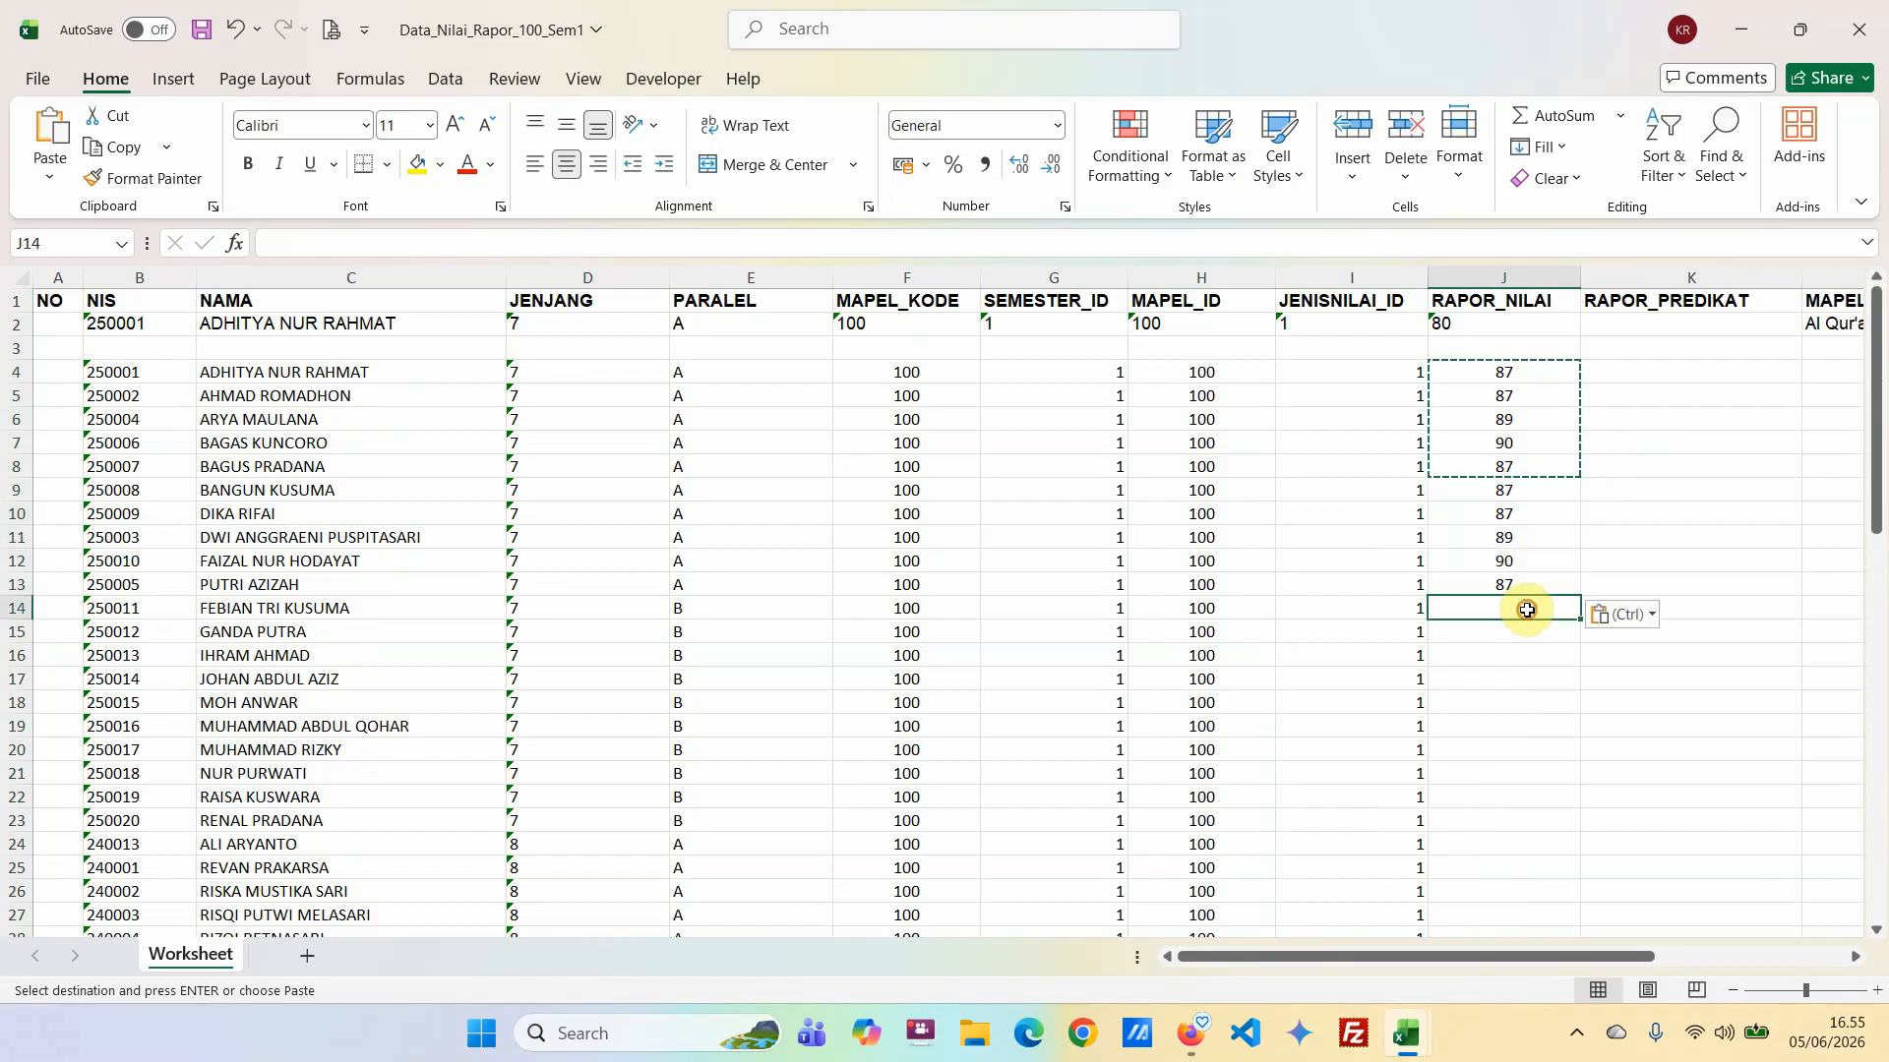
pyautogui.hotkey('ctrl', 'v')
pyautogui.click(1505, 726)
pyautogui.hotkey('ctrl', 'v')
pyautogui.press('ctrl')
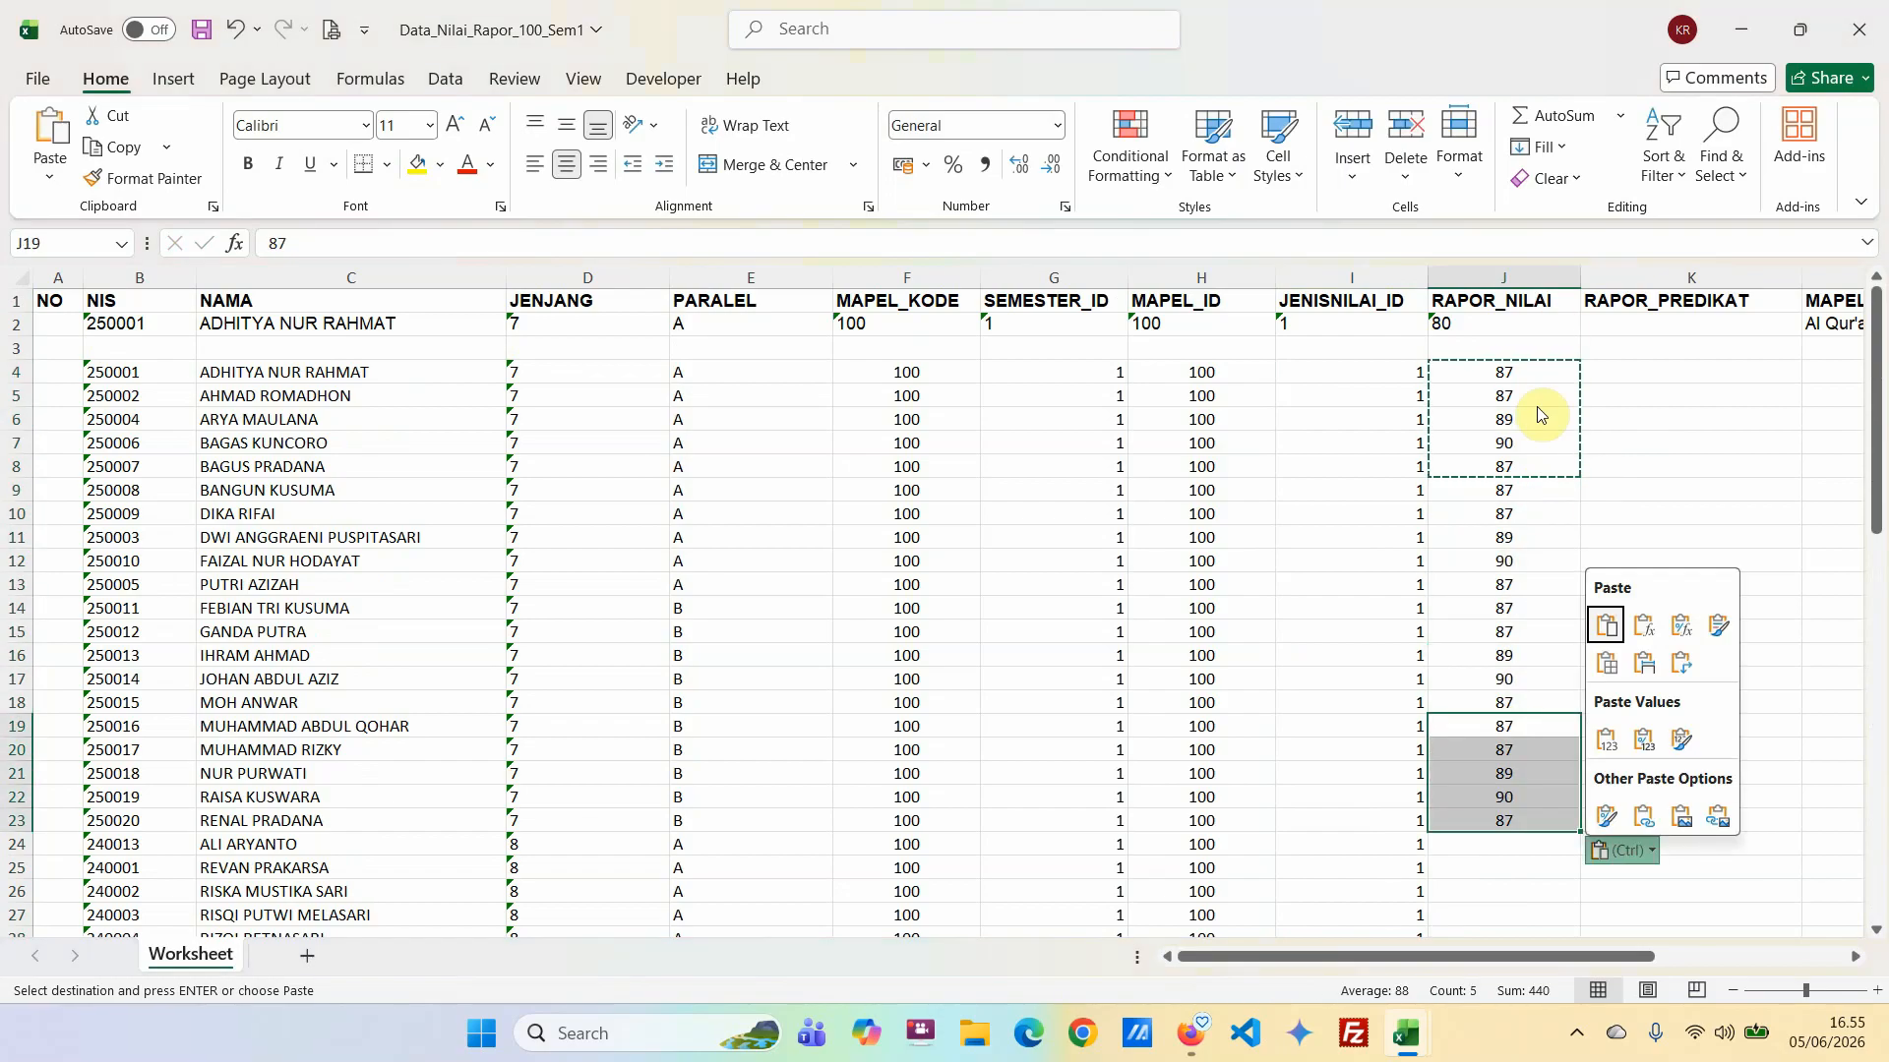
pyautogui.press('Escape')
# Copy the grades in J4:J23 and paste them at J24 and J44 under RAPOR_NILAI.
pyautogui.moveTo(1509, 372); pyautogui.dragTo(1509, 814)
pyautogui.hotkey('ctrl', 'c')
pyautogui.click(1489, 846)
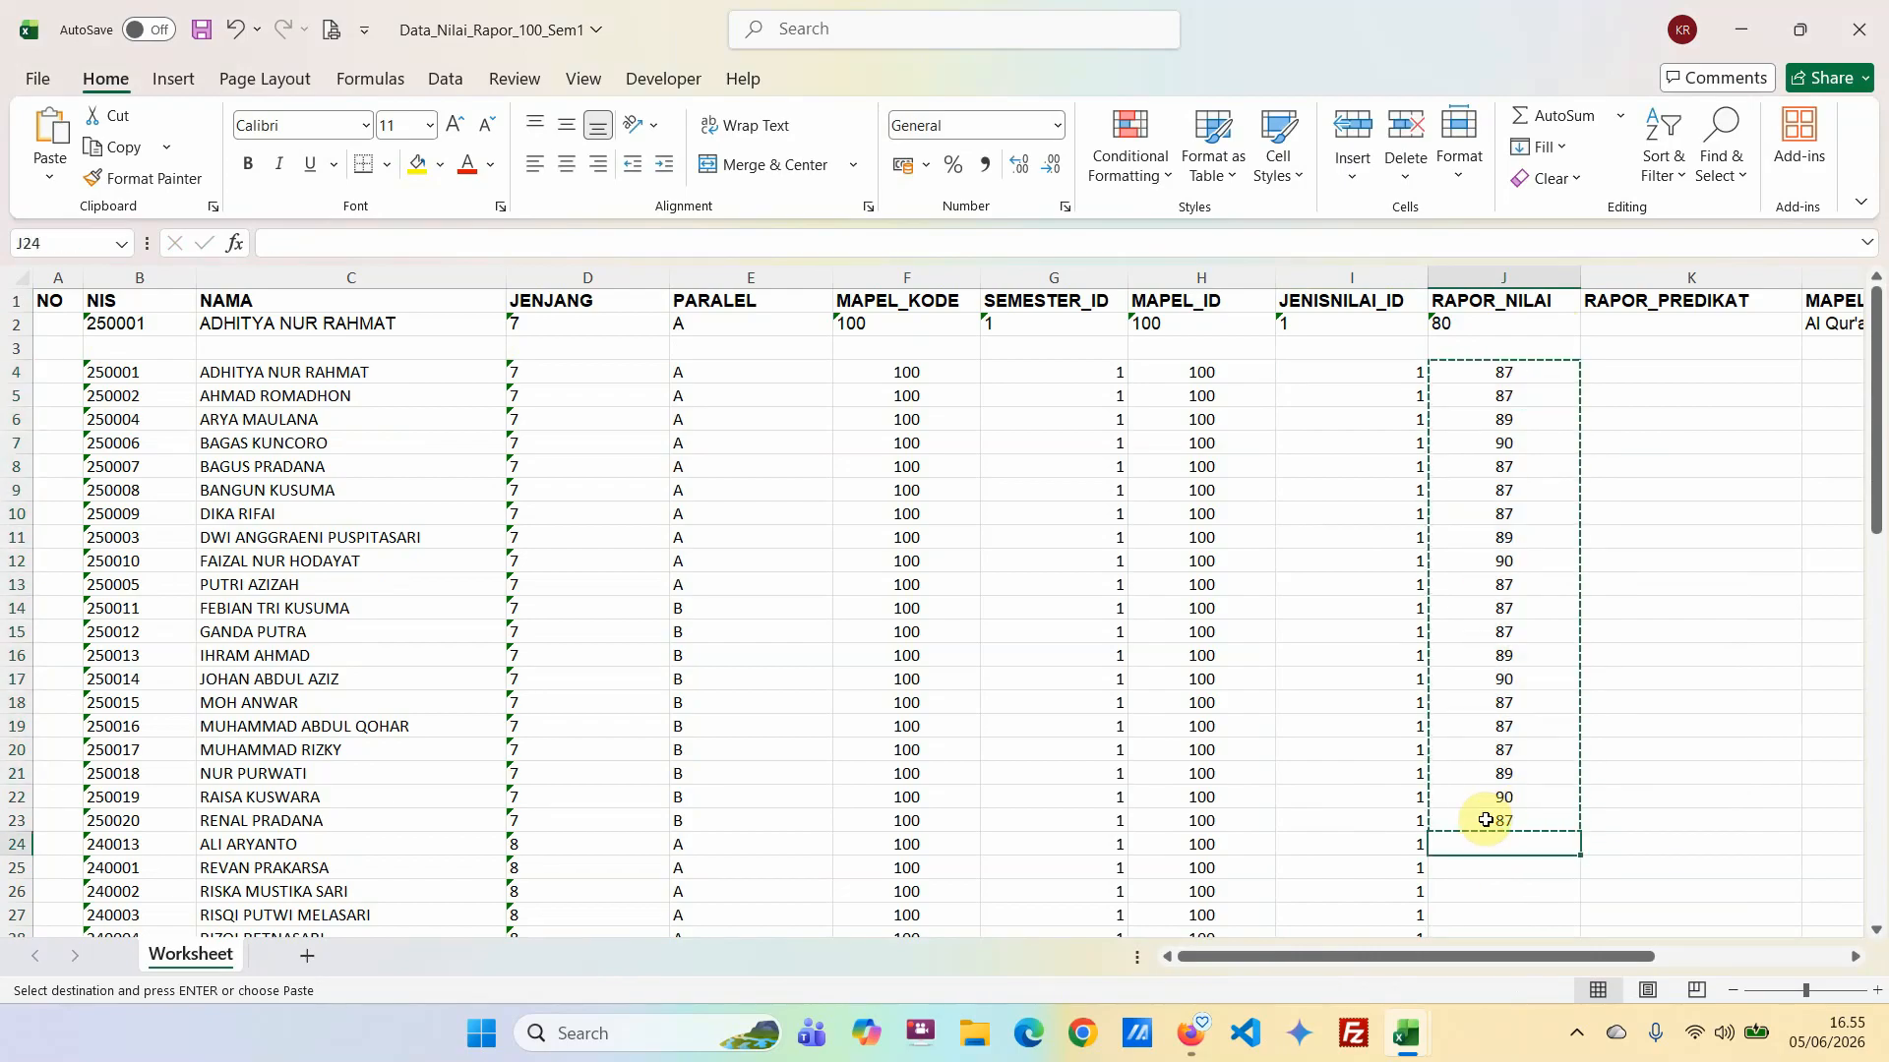
pyautogui.hotkey('ctrl', 'v')
pyautogui.scroll(-11, 1495, 767)
pyautogui.click(1478, 539)
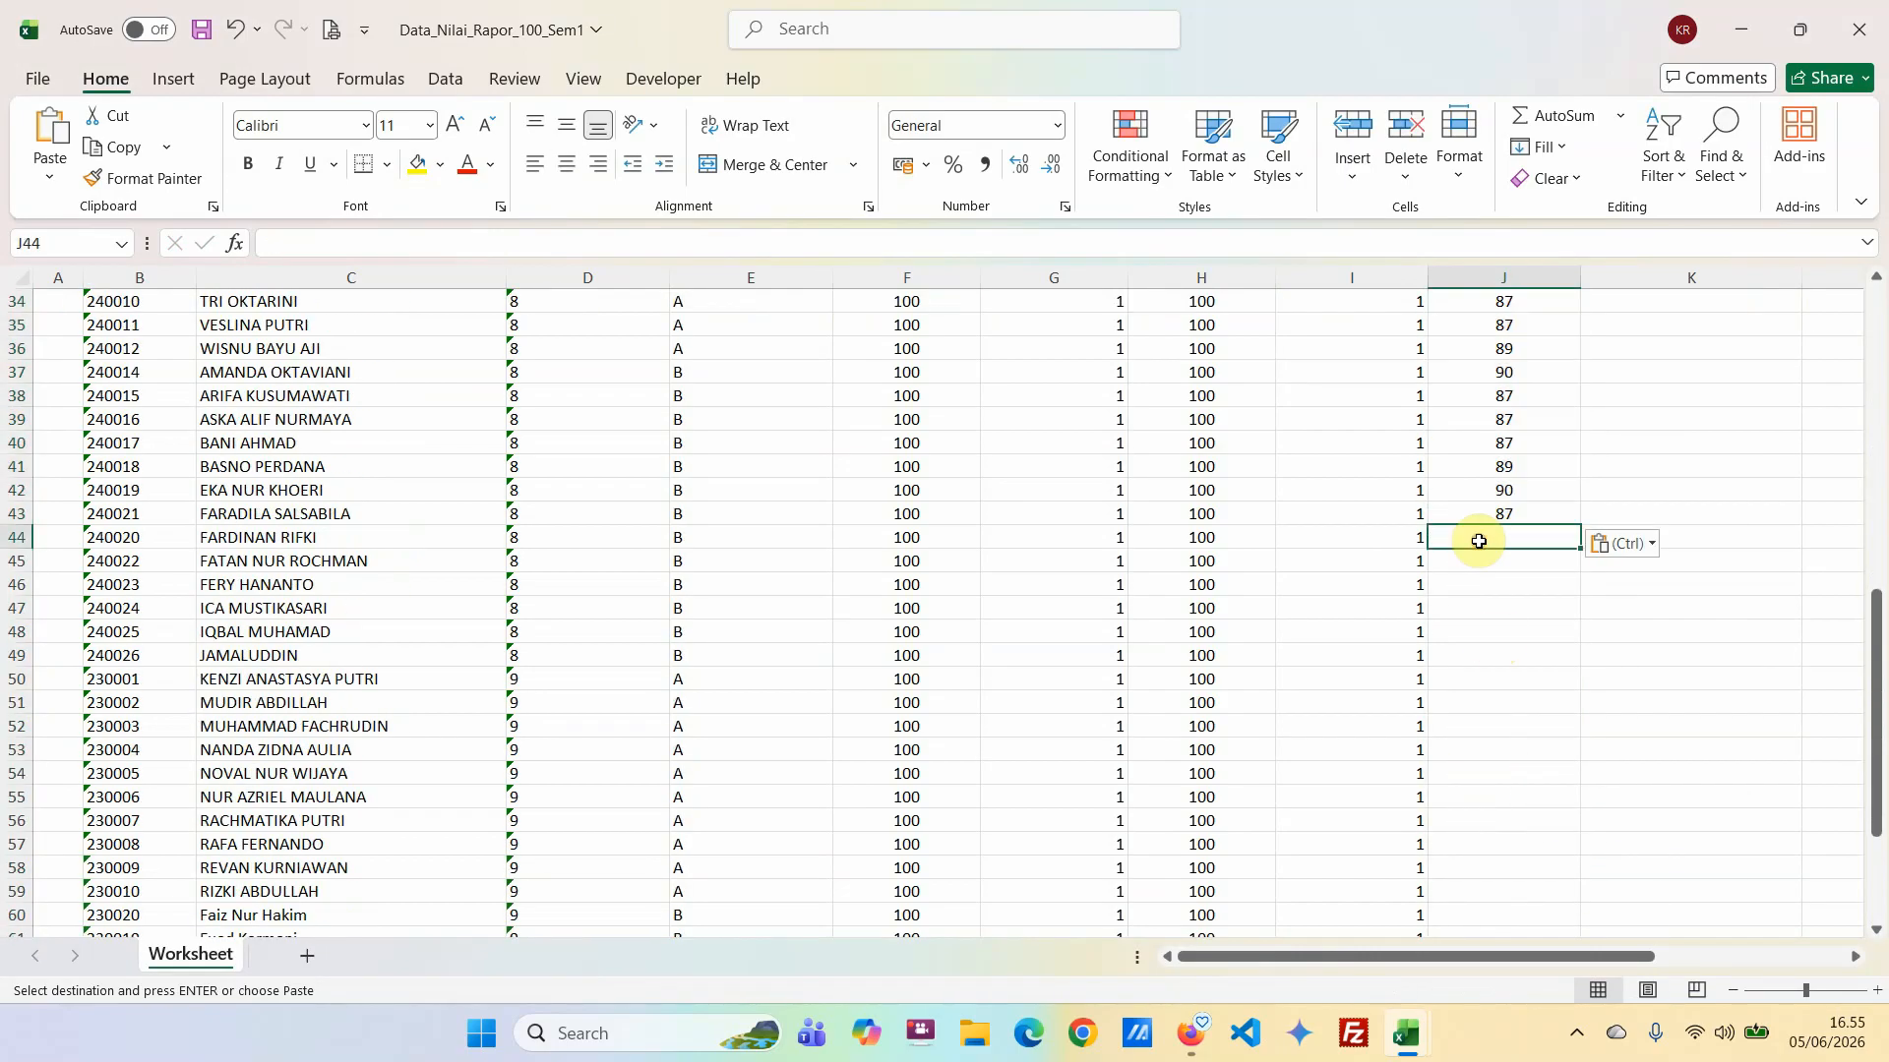
pyautogui.hotkey('ctrl', 'v')
pyautogui.scroll(-6, 1569, 688)
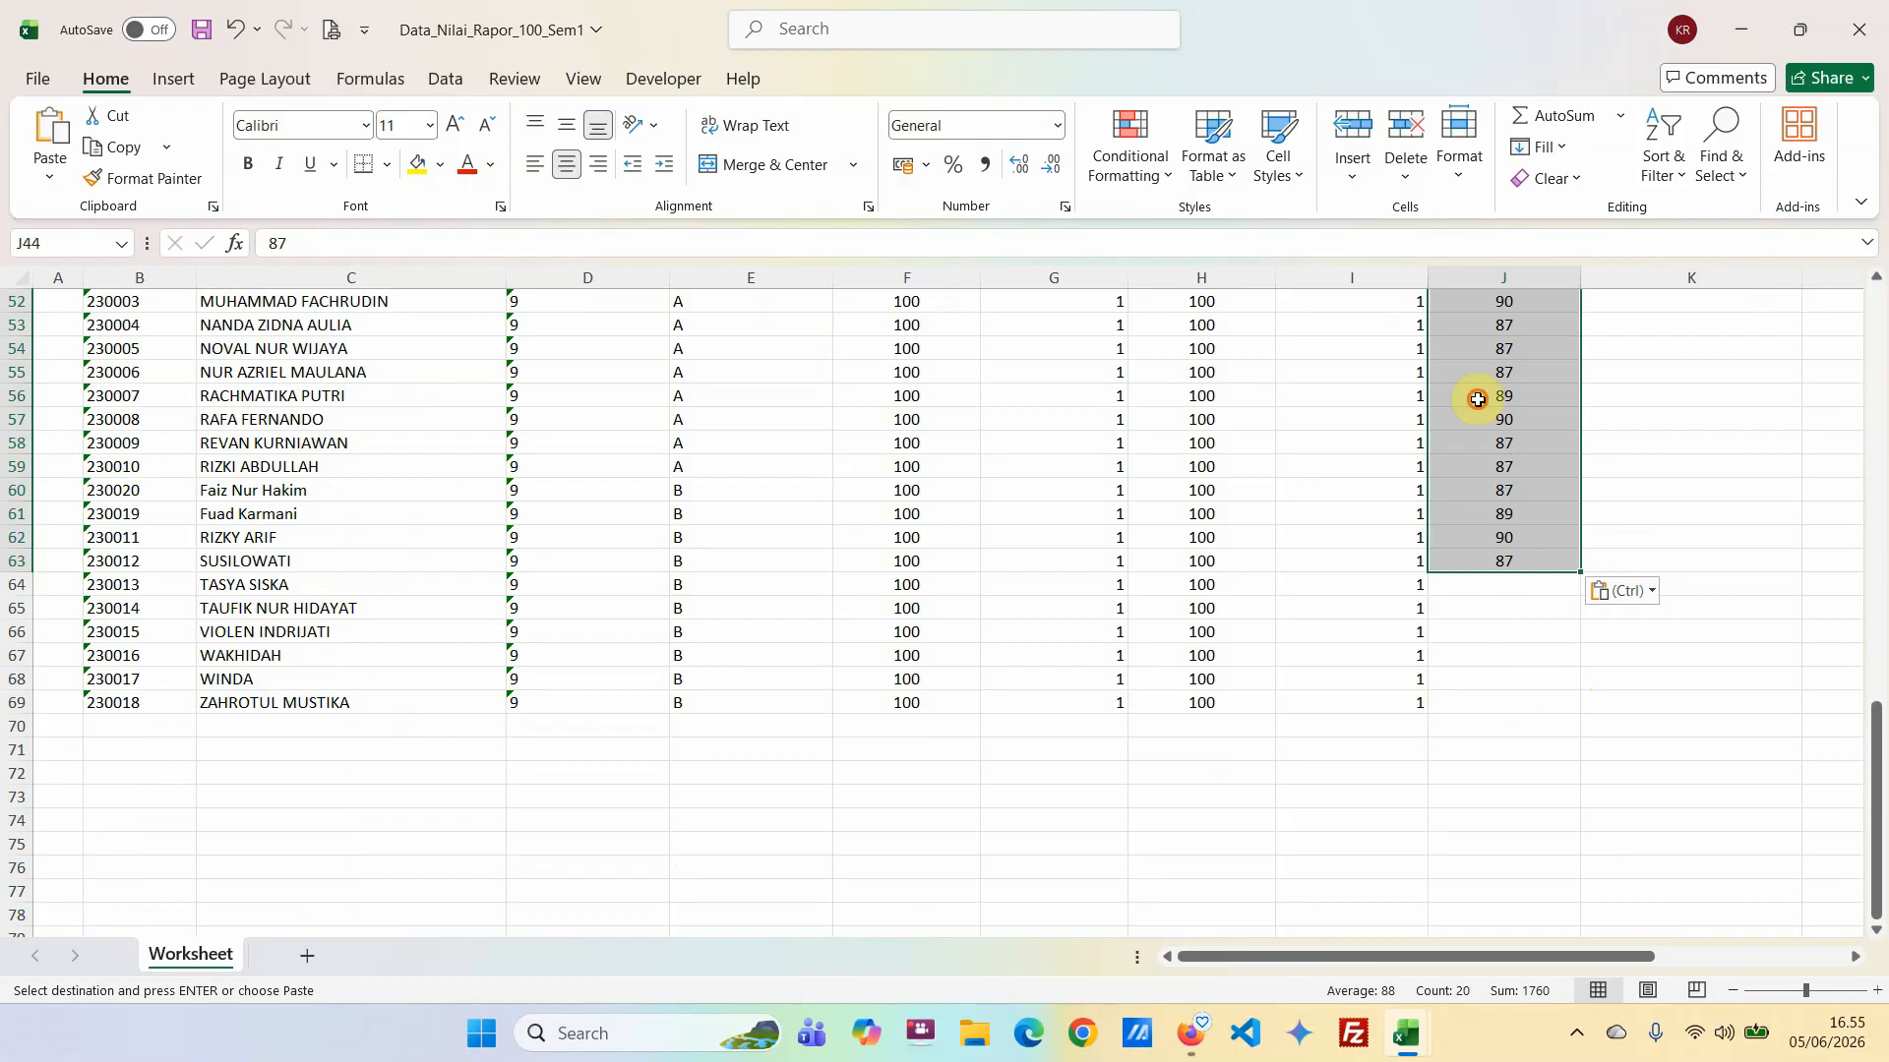
# Paste the copied grades at J56 to reach the last student in row 69, and clear the surplus grades below it.
pyautogui.click(1478, 399)
pyautogui.hotkey('ctrl', 'v')
pyautogui.moveTo(1404, 726); pyautogui.dragTo(1596, 858)
pyautogui.press('Delete')
pyautogui.scroll(17, 1454, 675)
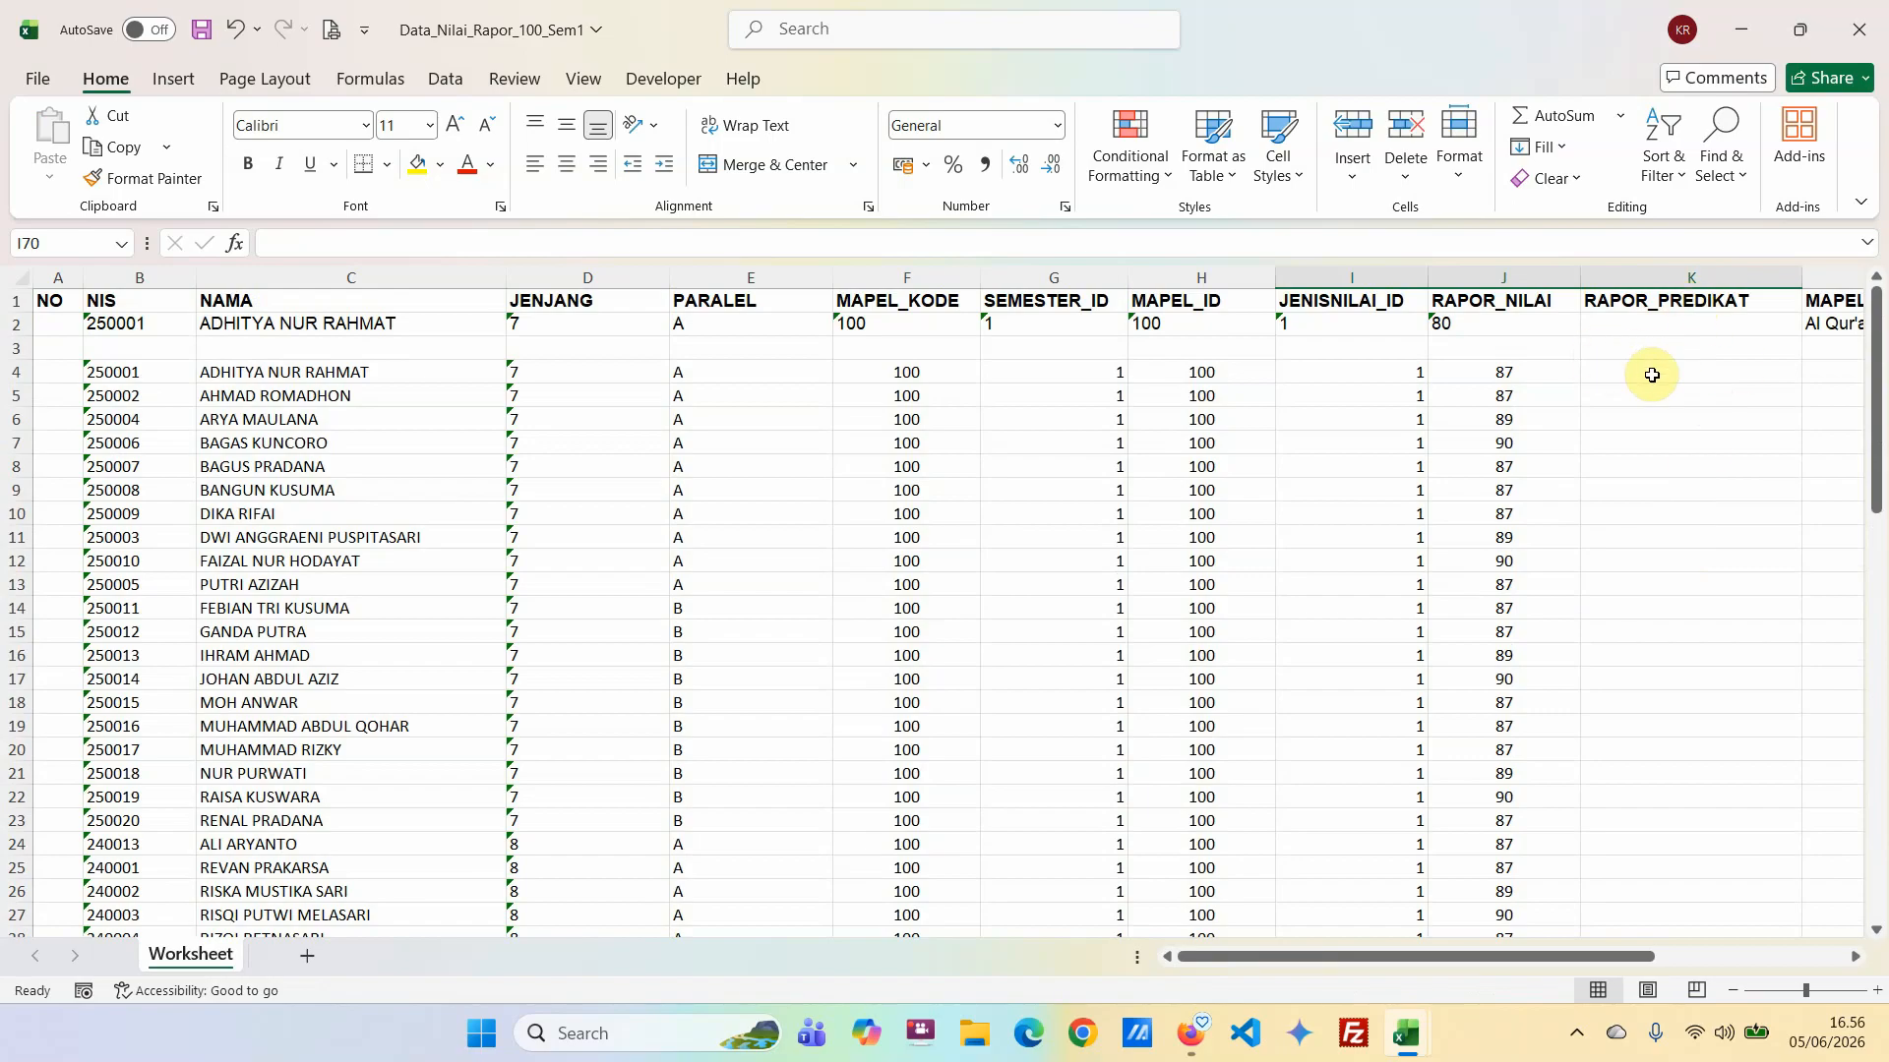
# Remove the apostrophe from the subject name in L2 under MAPEL_NAMA so it reads Al Quran Hadis.
pyautogui.click(1628, 377)
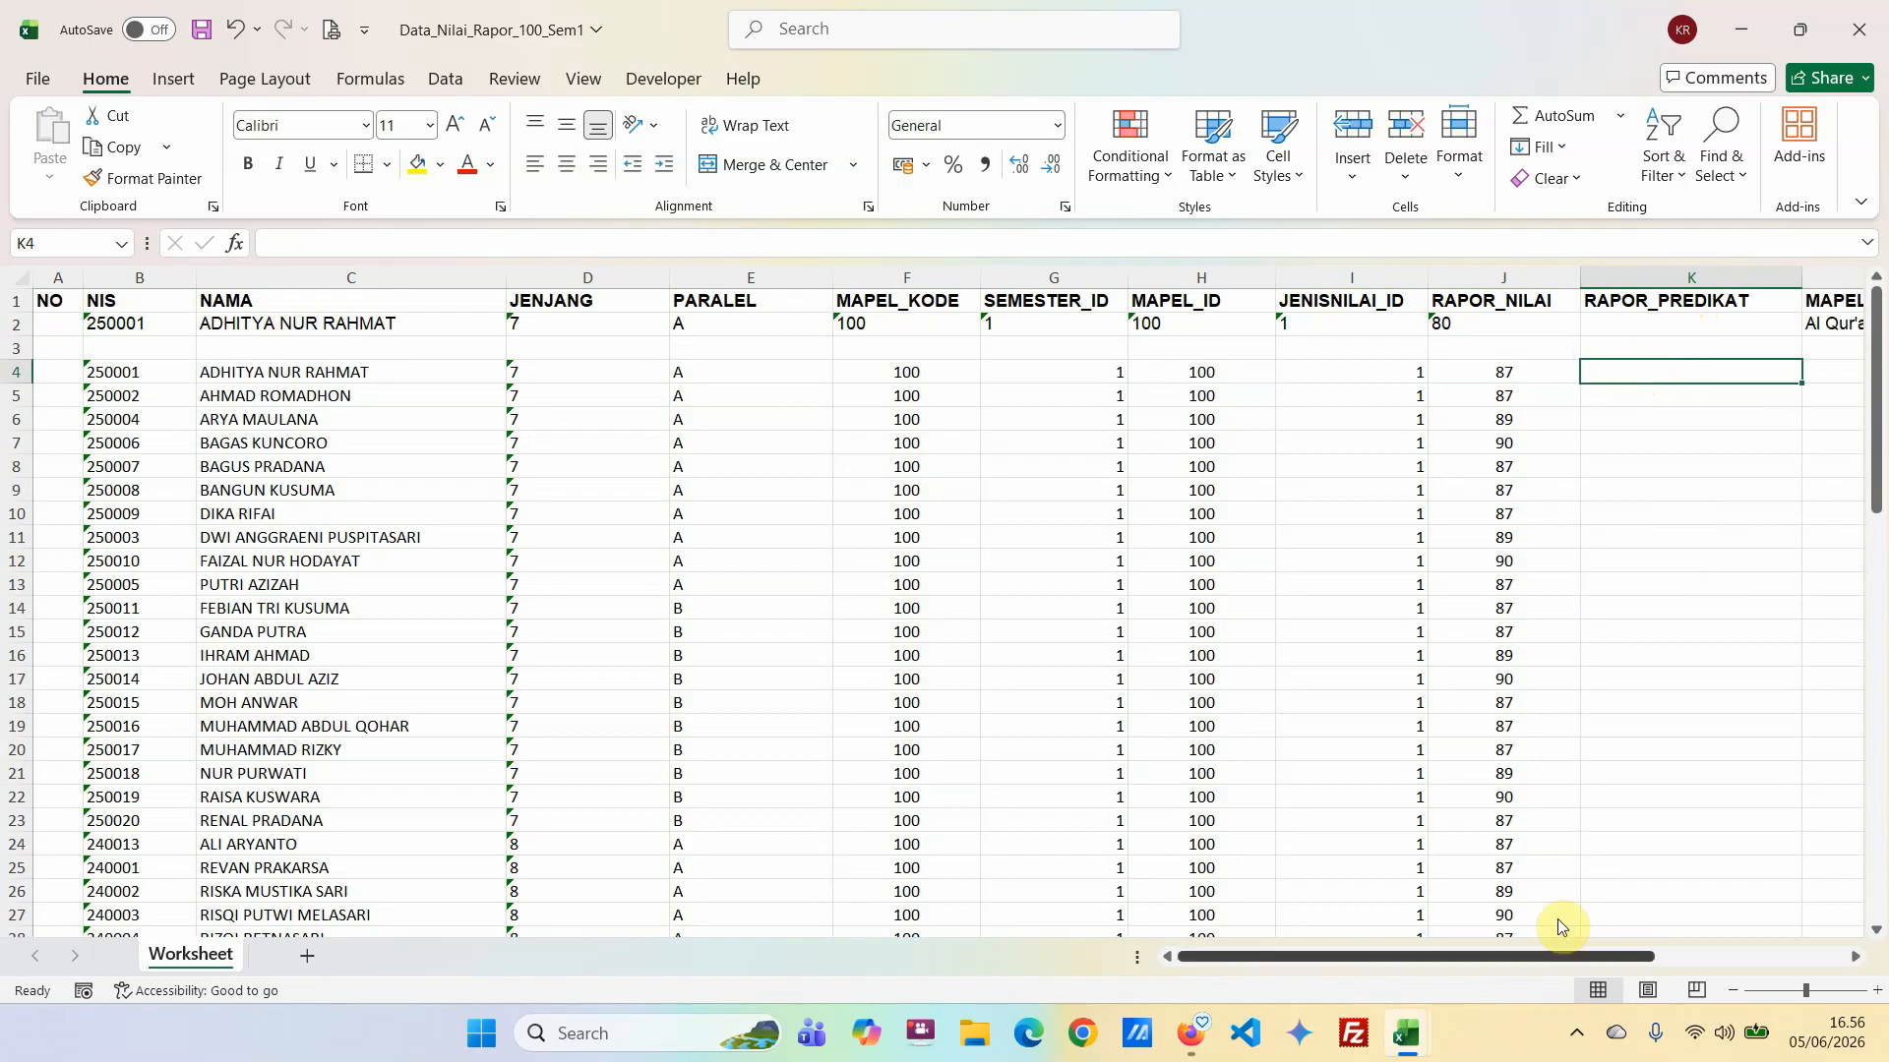
pyautogui.hscroll(1, 1552, 954)
pyautogui.moveTo(1552, 955); pyautogui.dragTo(1686, 954)
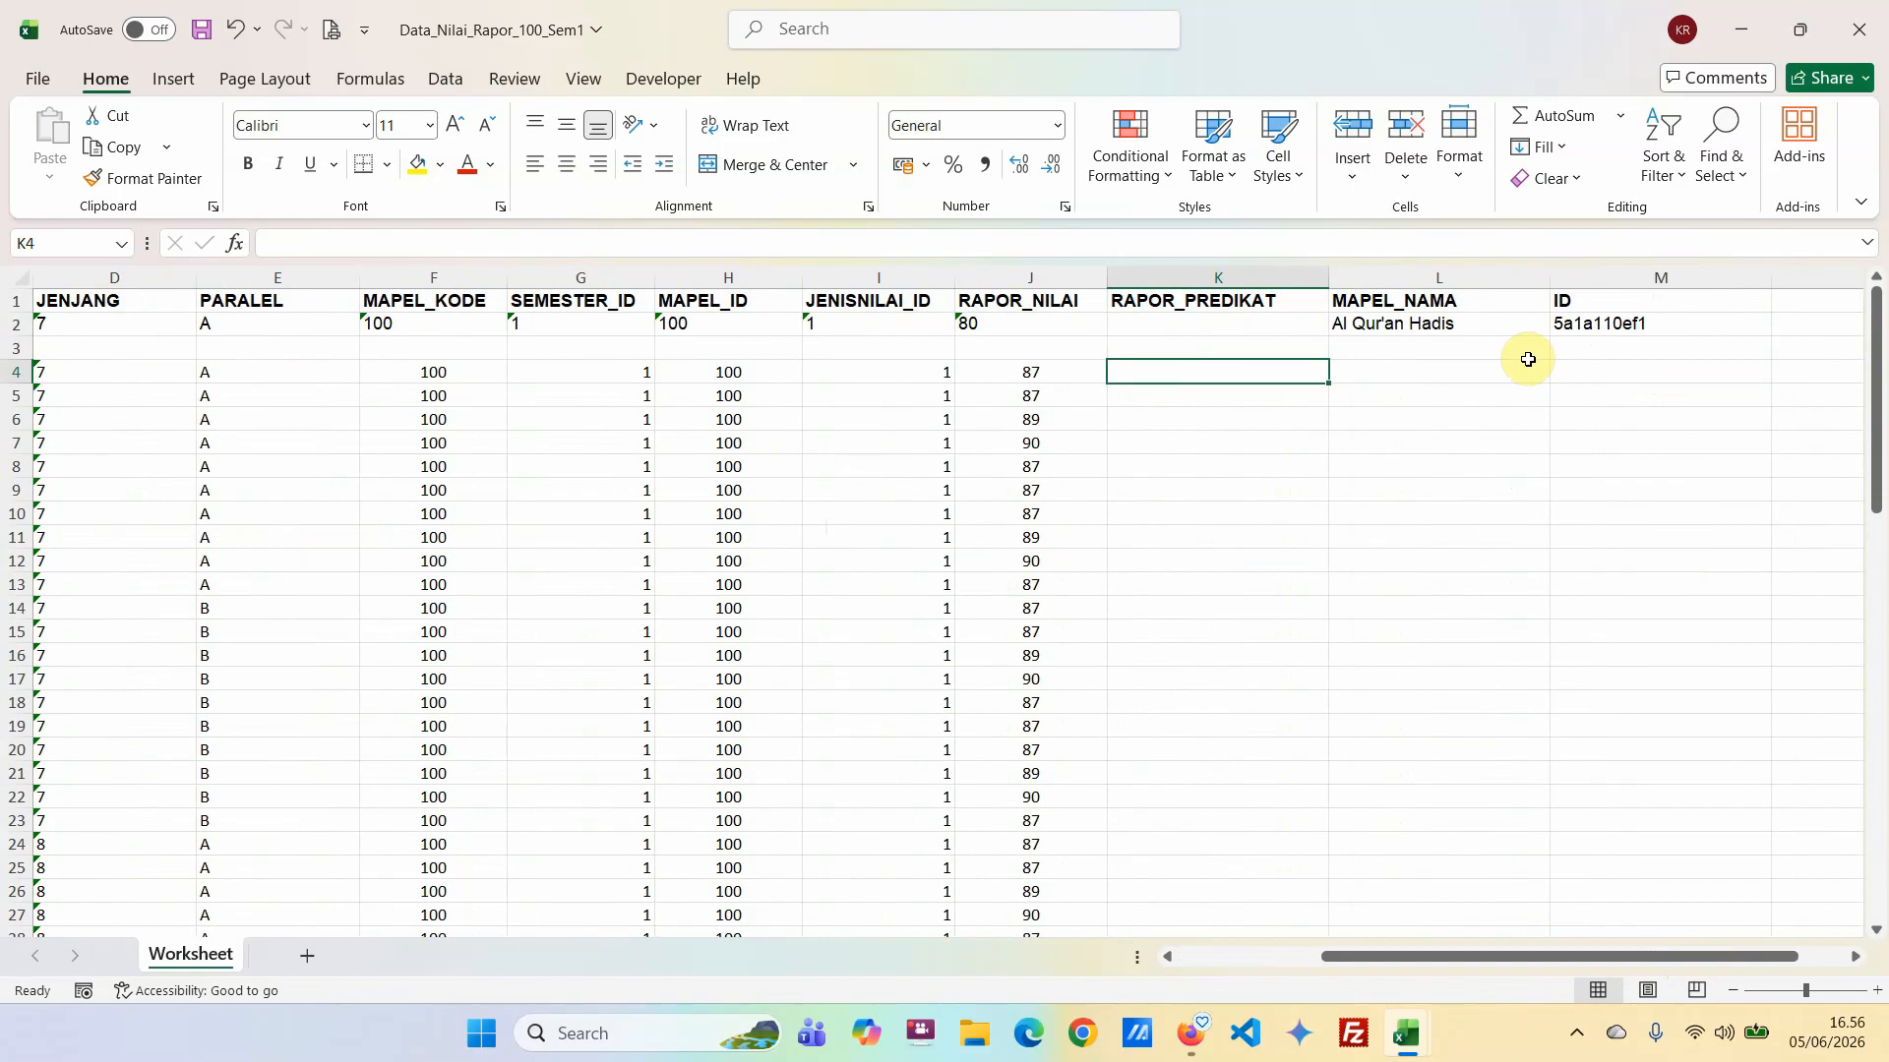
pyautogui.click(1408, 330)
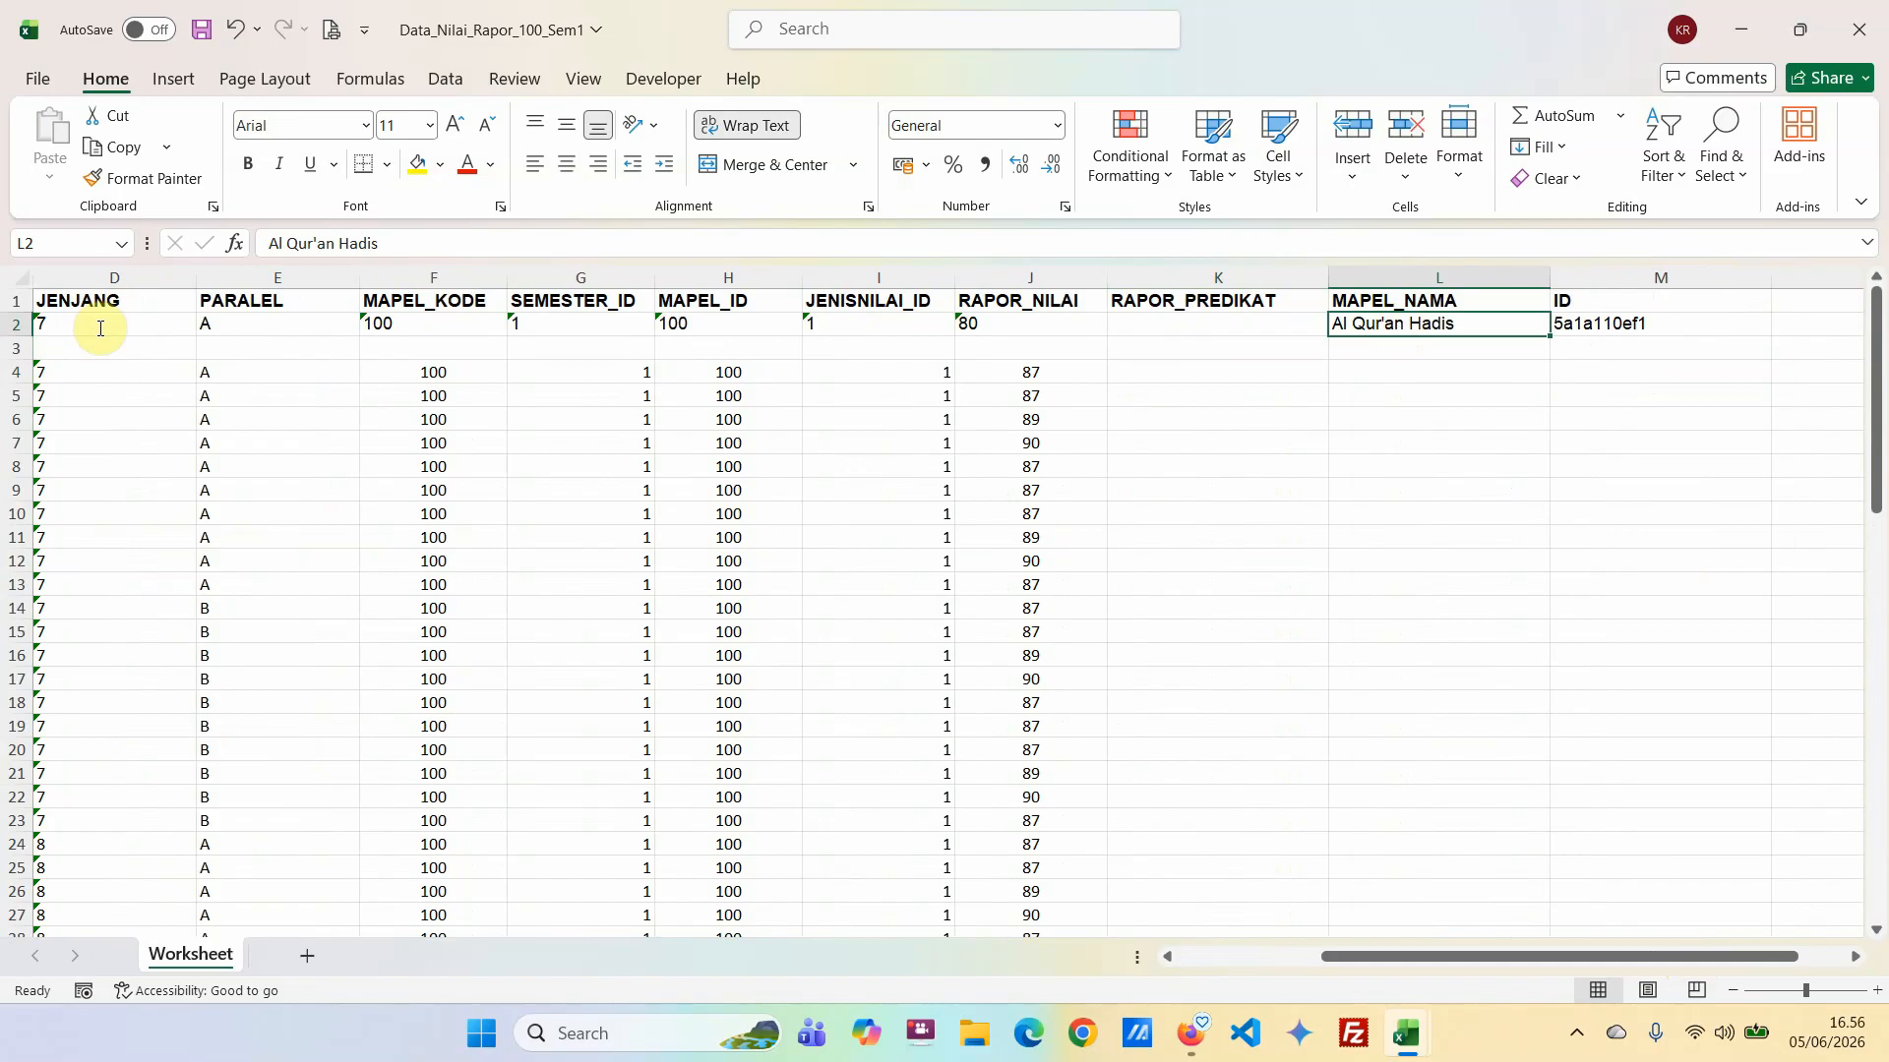
pyautogui.click(315, 243)
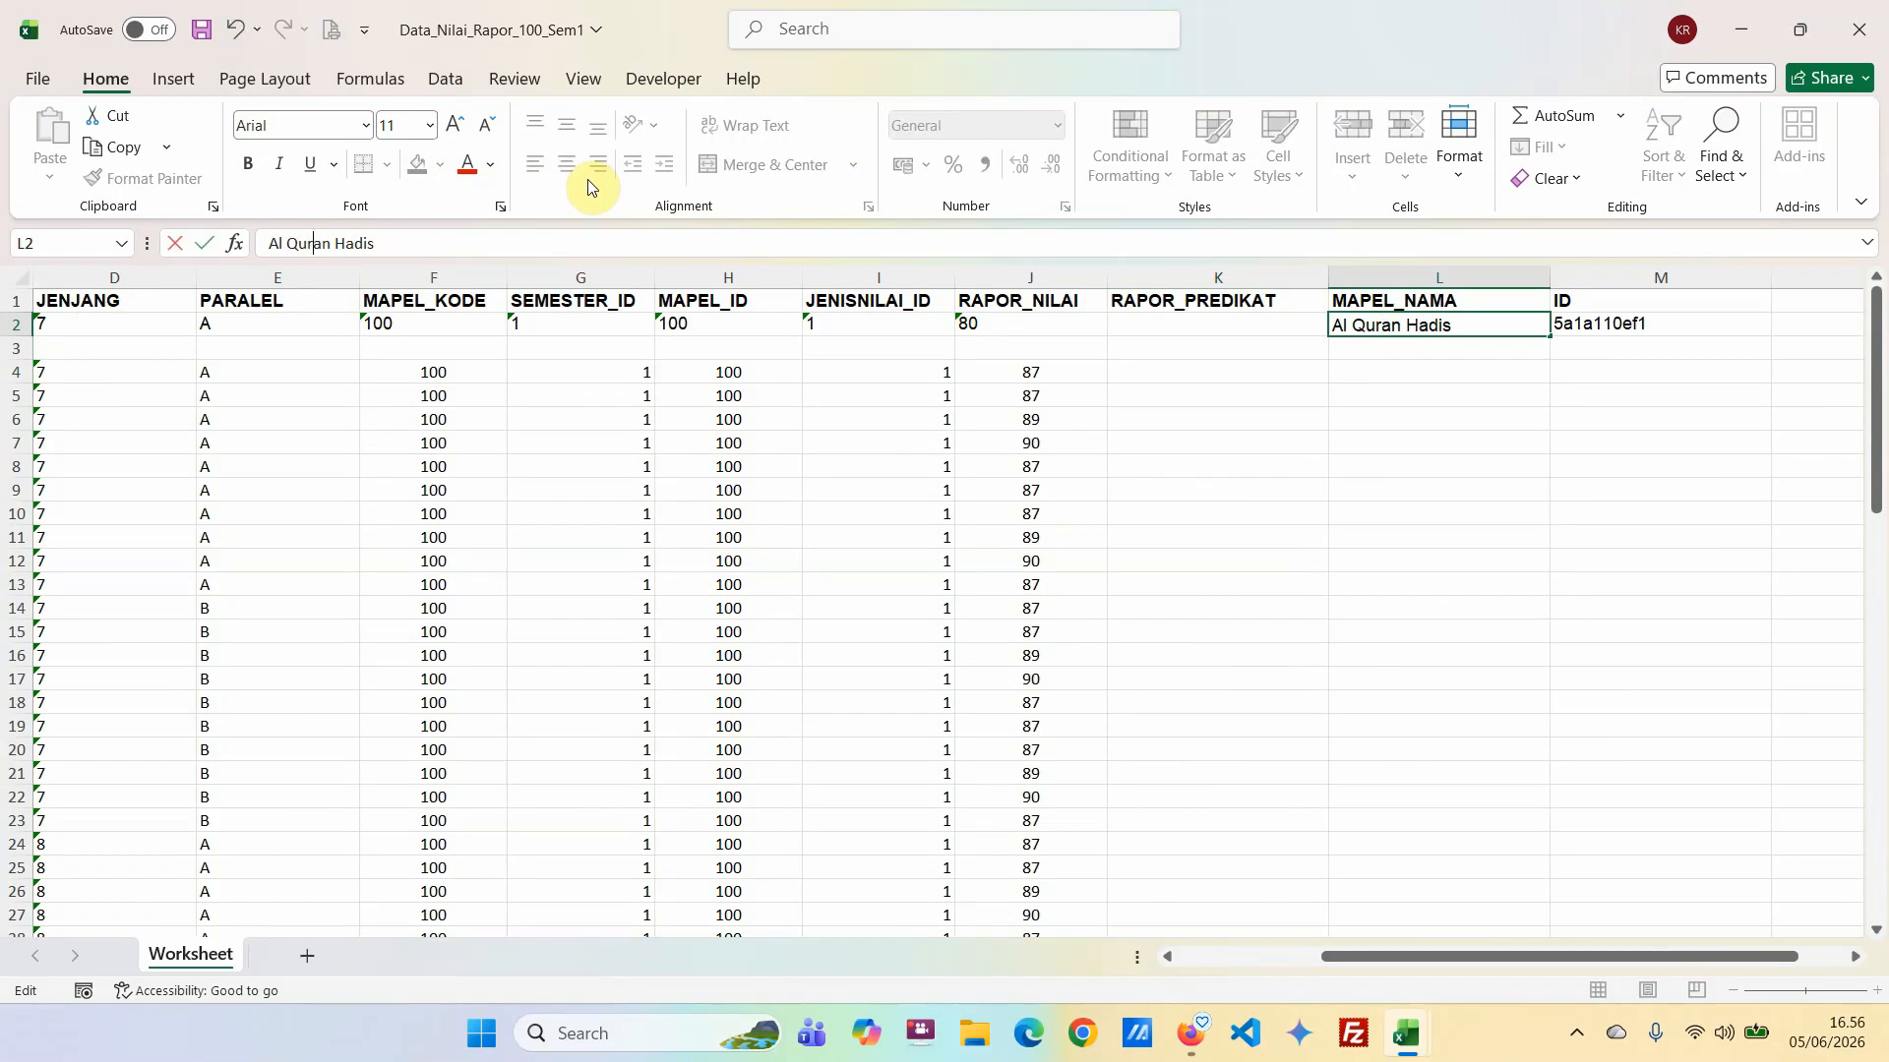
pyautogui.press('Escape')
# Copy the subject name from L2 and fill MAPEL_NAMA with it for all students in L4:L69.
pyautogui.hotkey('ctrl', 'c')
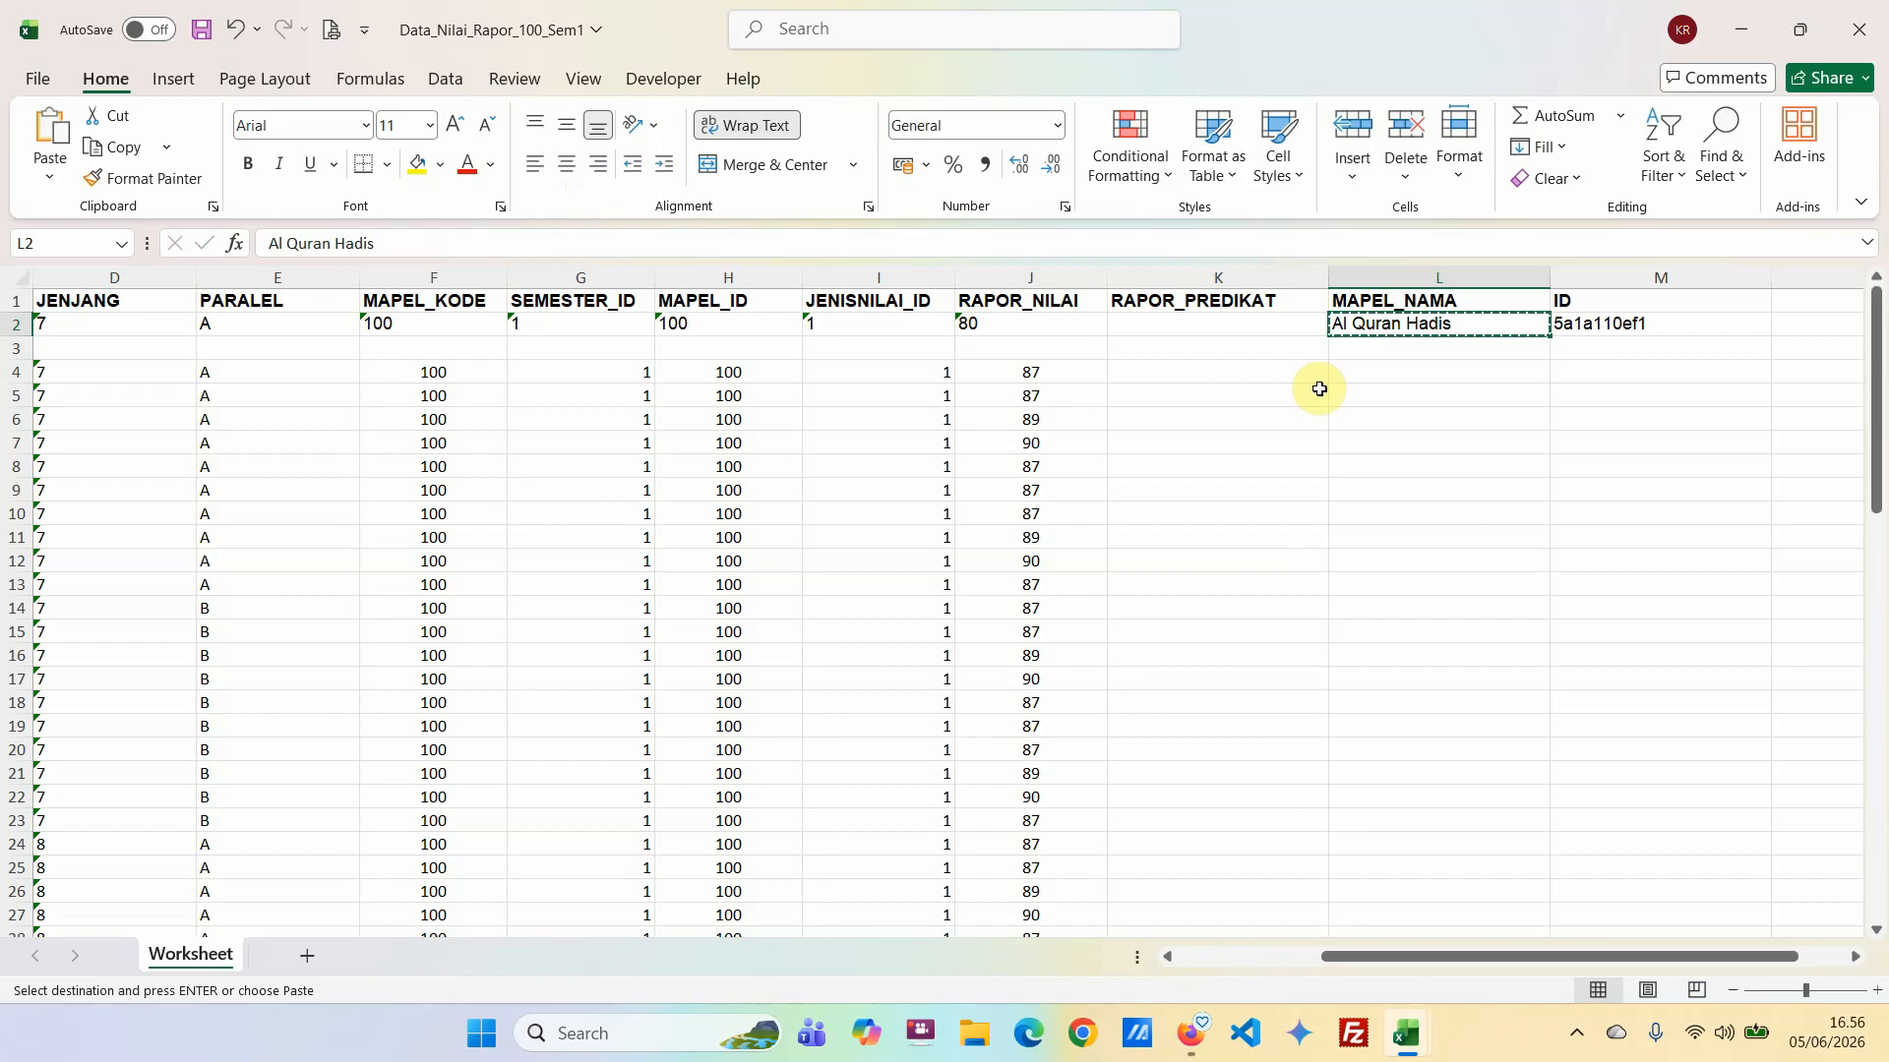
pyautogui.moveTo(1368, 348); pyautogui.dragTo(1401, 798)
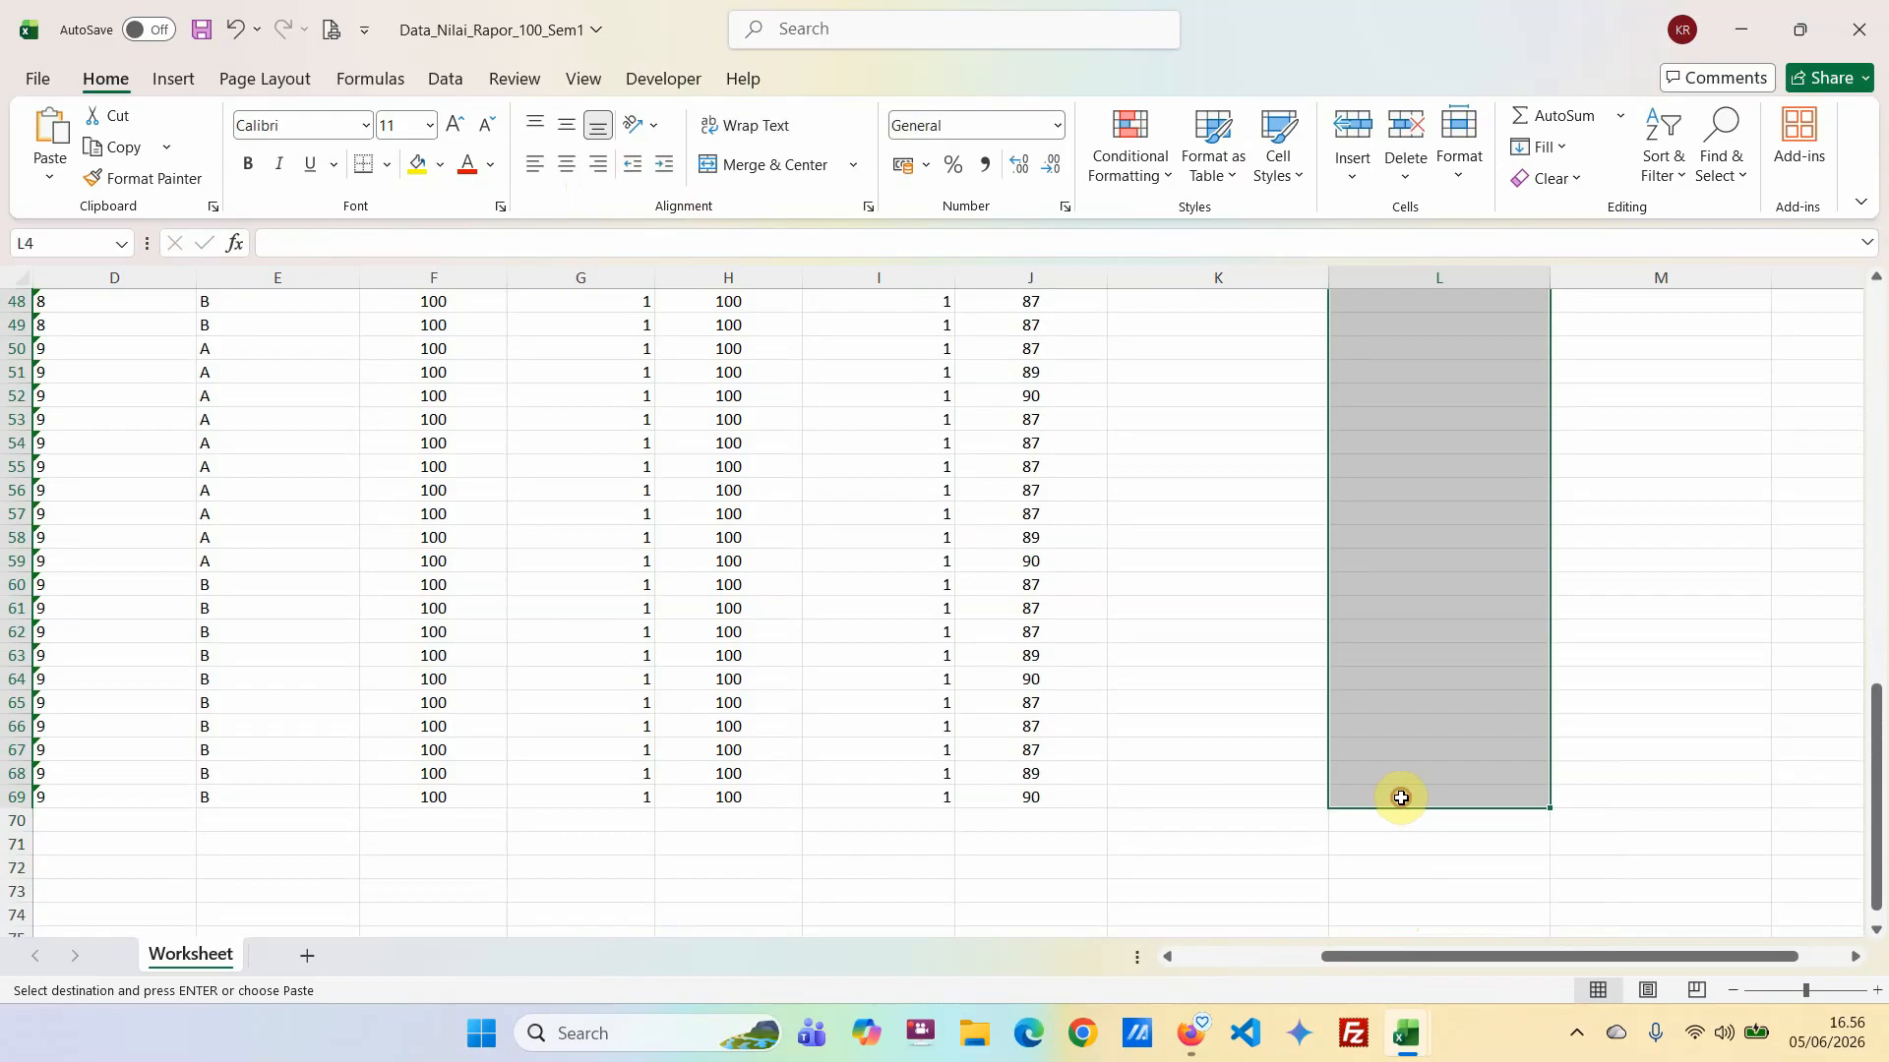
pyautogui.hotkey('ctrl', 'v')
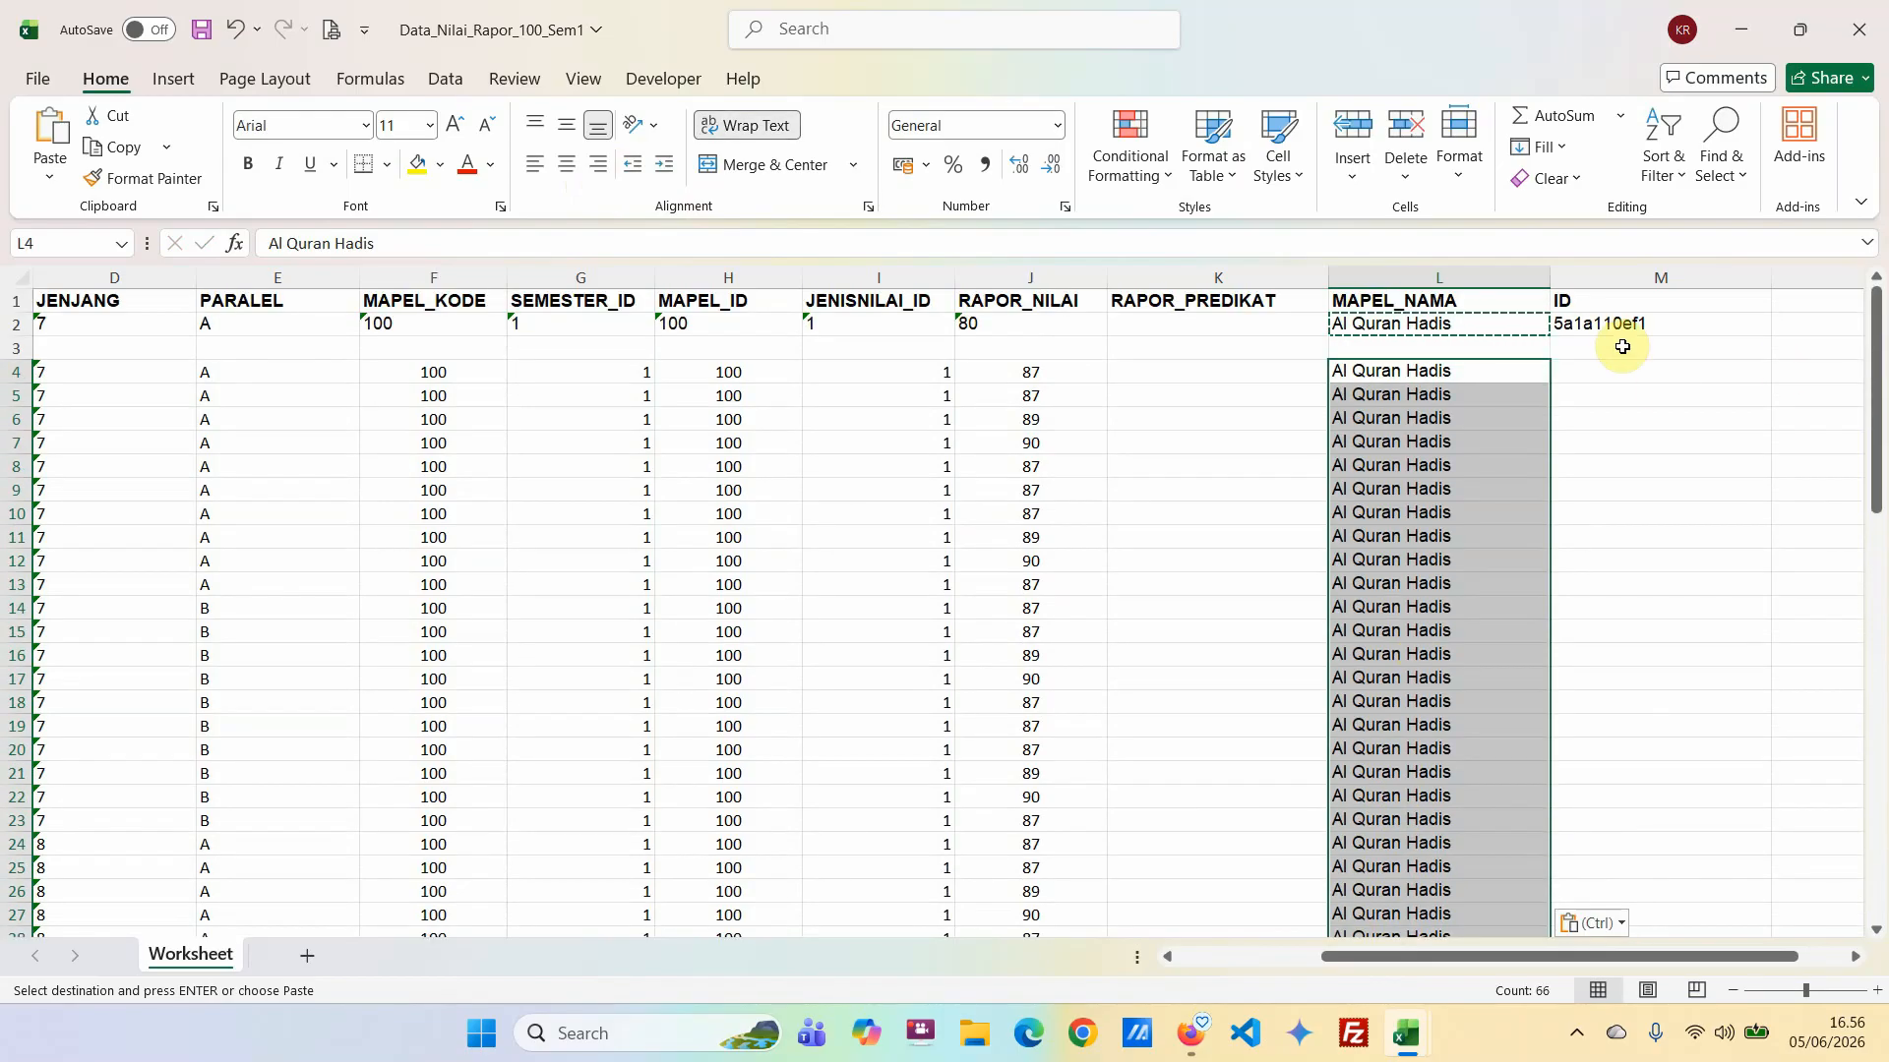
pyautogui.click(1625, 396)
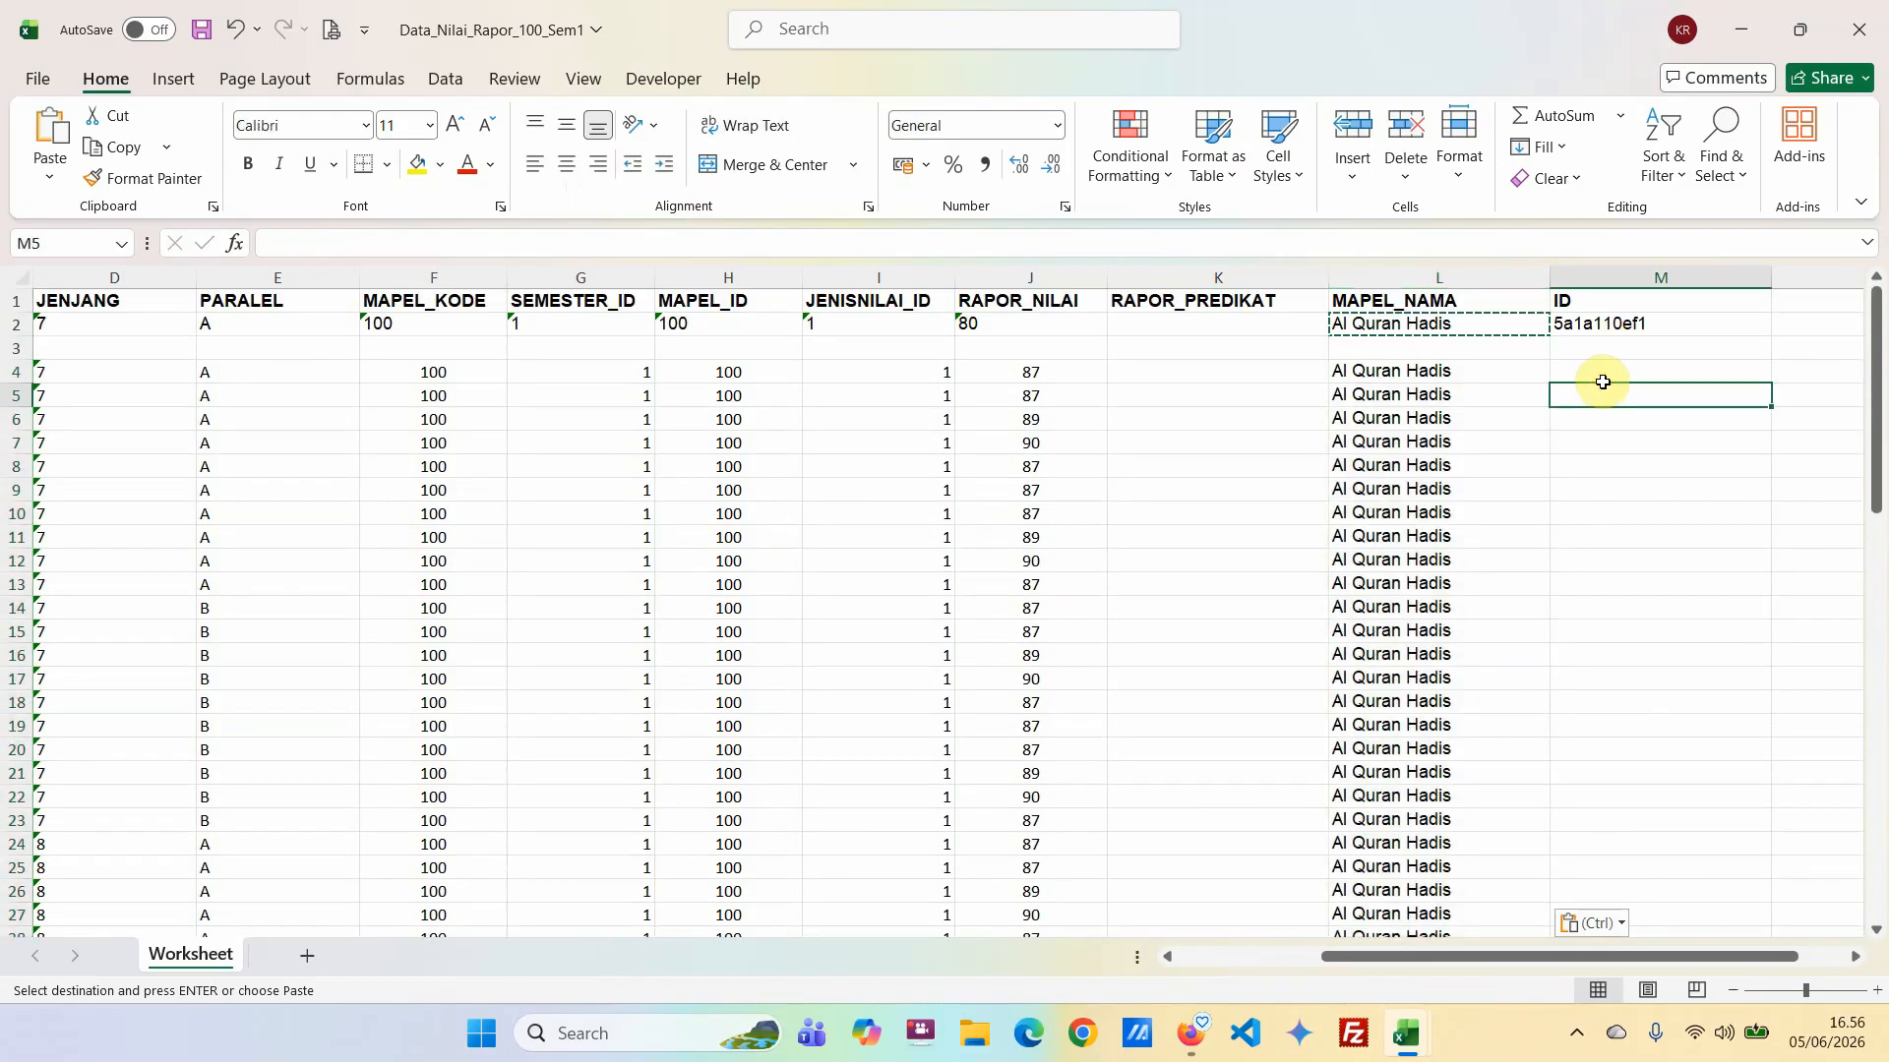
# Delete the sample row 2 and the blank row 3 so the student data starts directly under the headers.
pyautogui.moveTo(1560, 958); pyautogui.dragTo(928, 954)
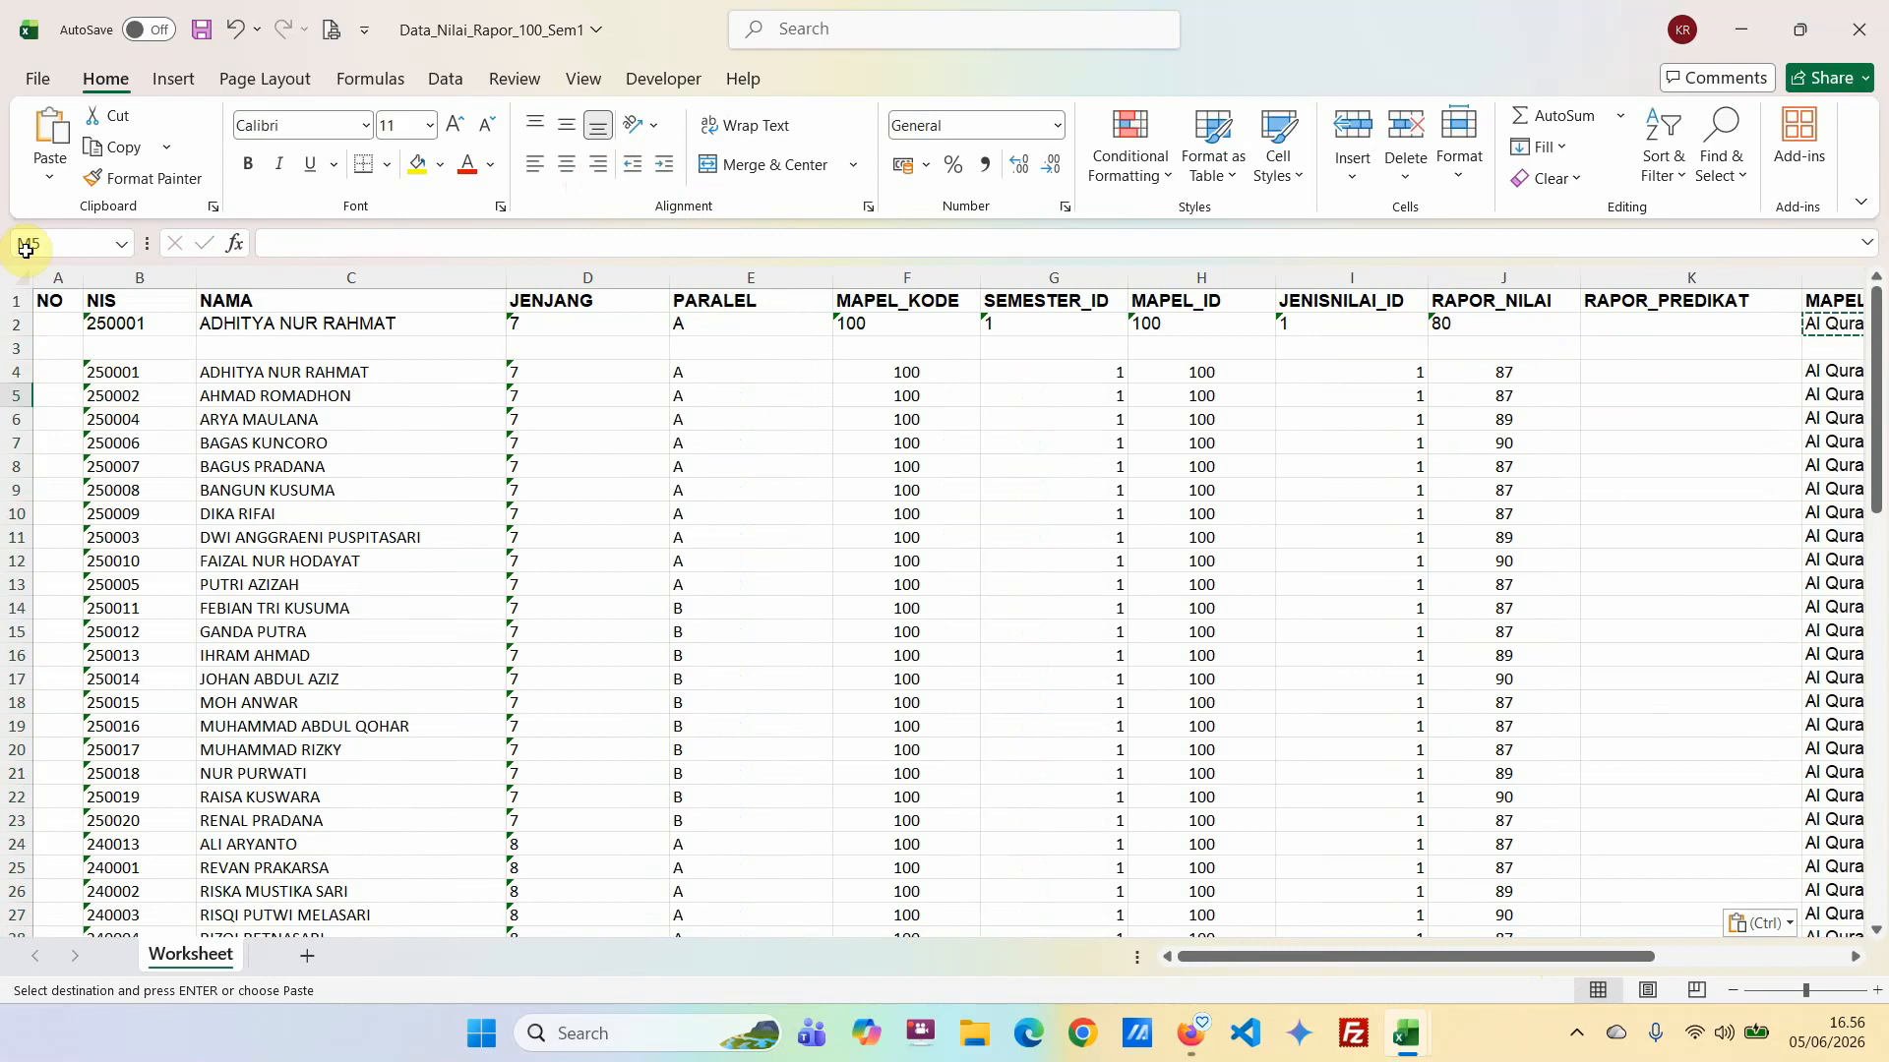
pyautogui.moveTo(20, 324); pyautogui.dragTo(23, 346)
pyautogui.rightClick(25, 339)
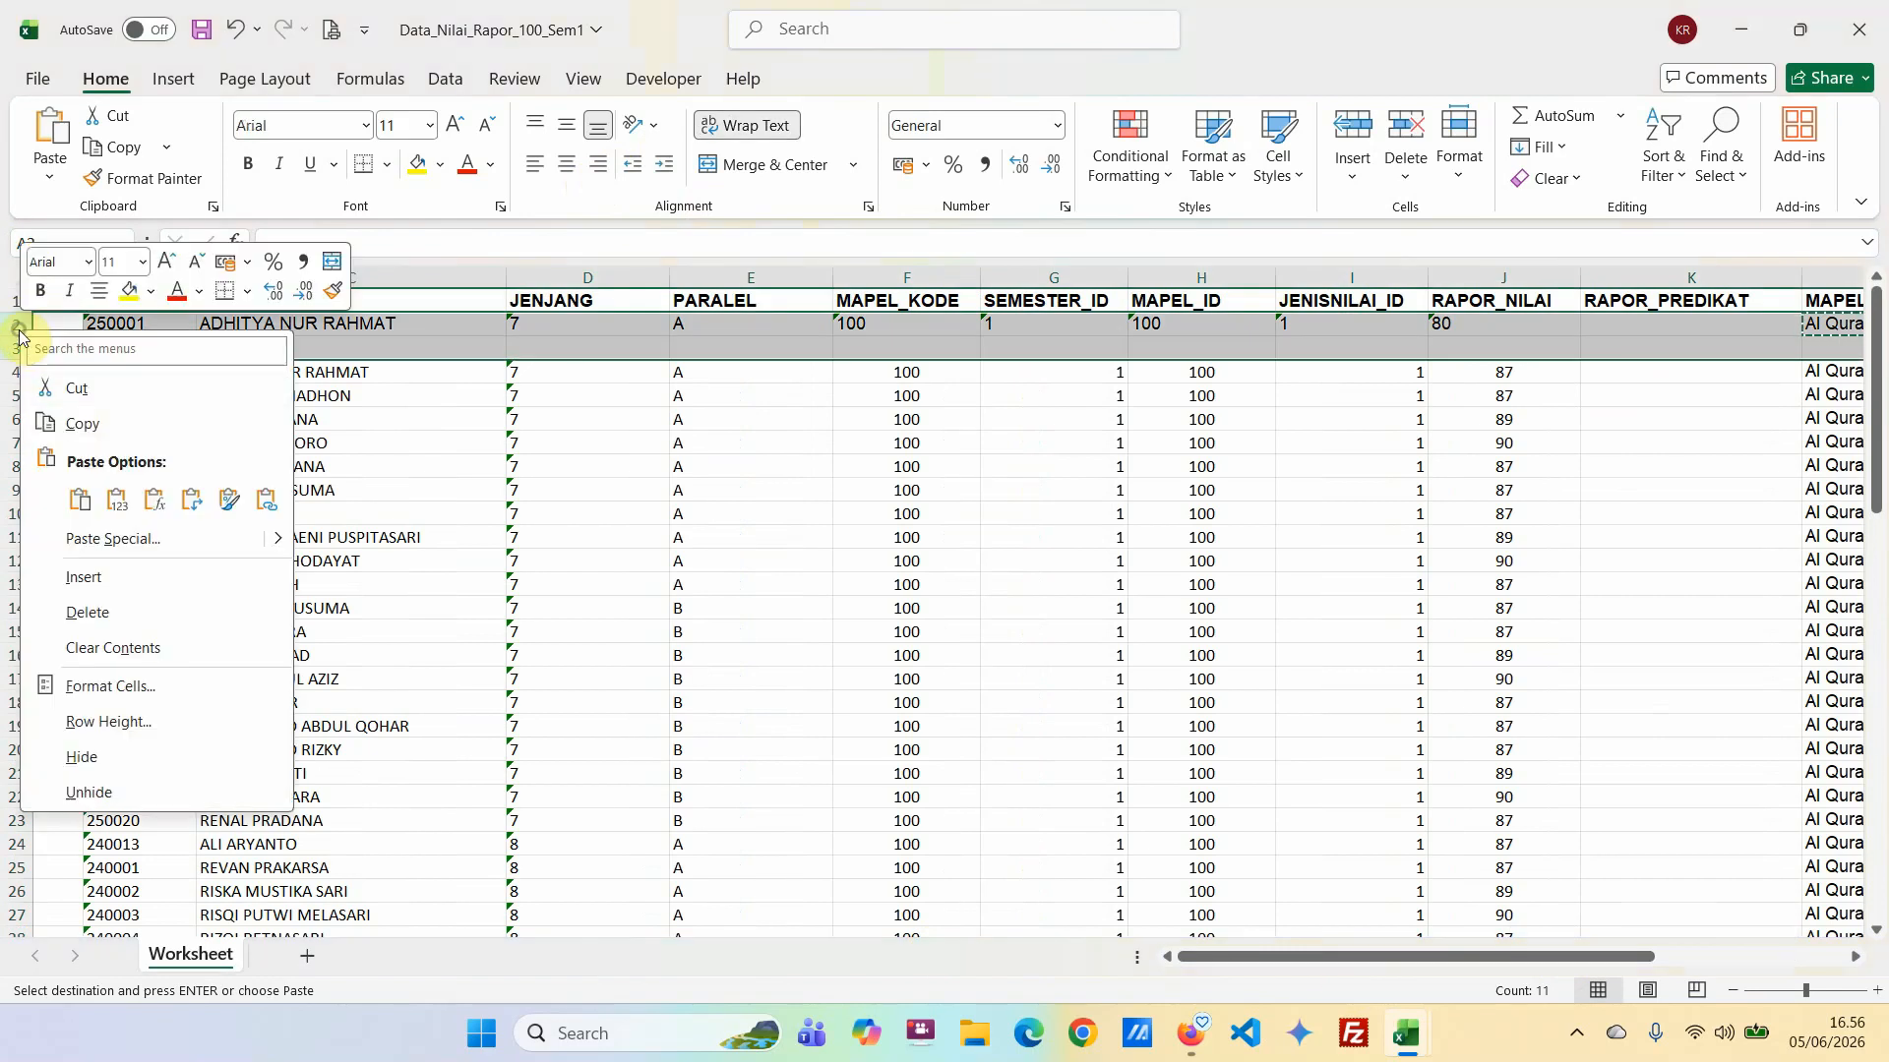
pyautogui.click(86, 611)
pyautogui.click(654, 442)
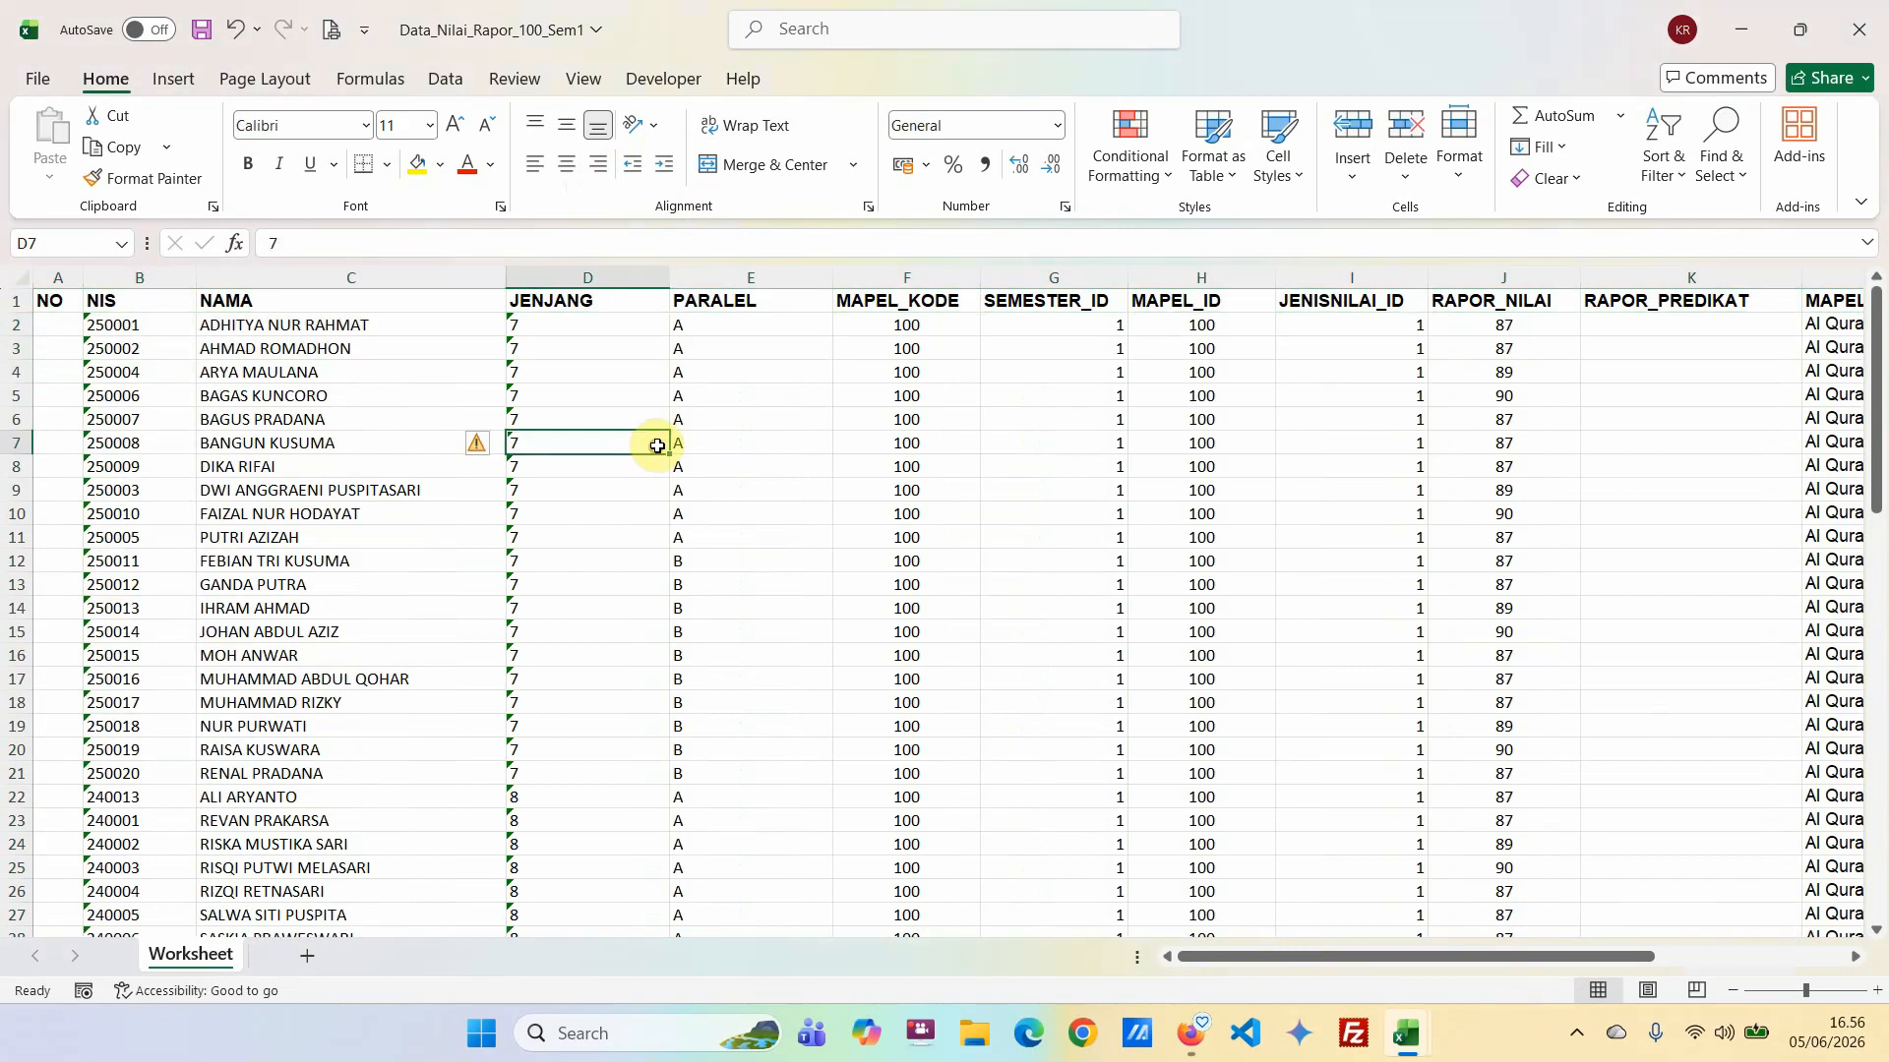
# Check the student rows down to the end of the sheet and save the workbook.
pyautogui.scroll(-4, 890, 519)
pyautogui.scroll(-10, 890, 520)
pyautogui.scroll(15, 675, 434)
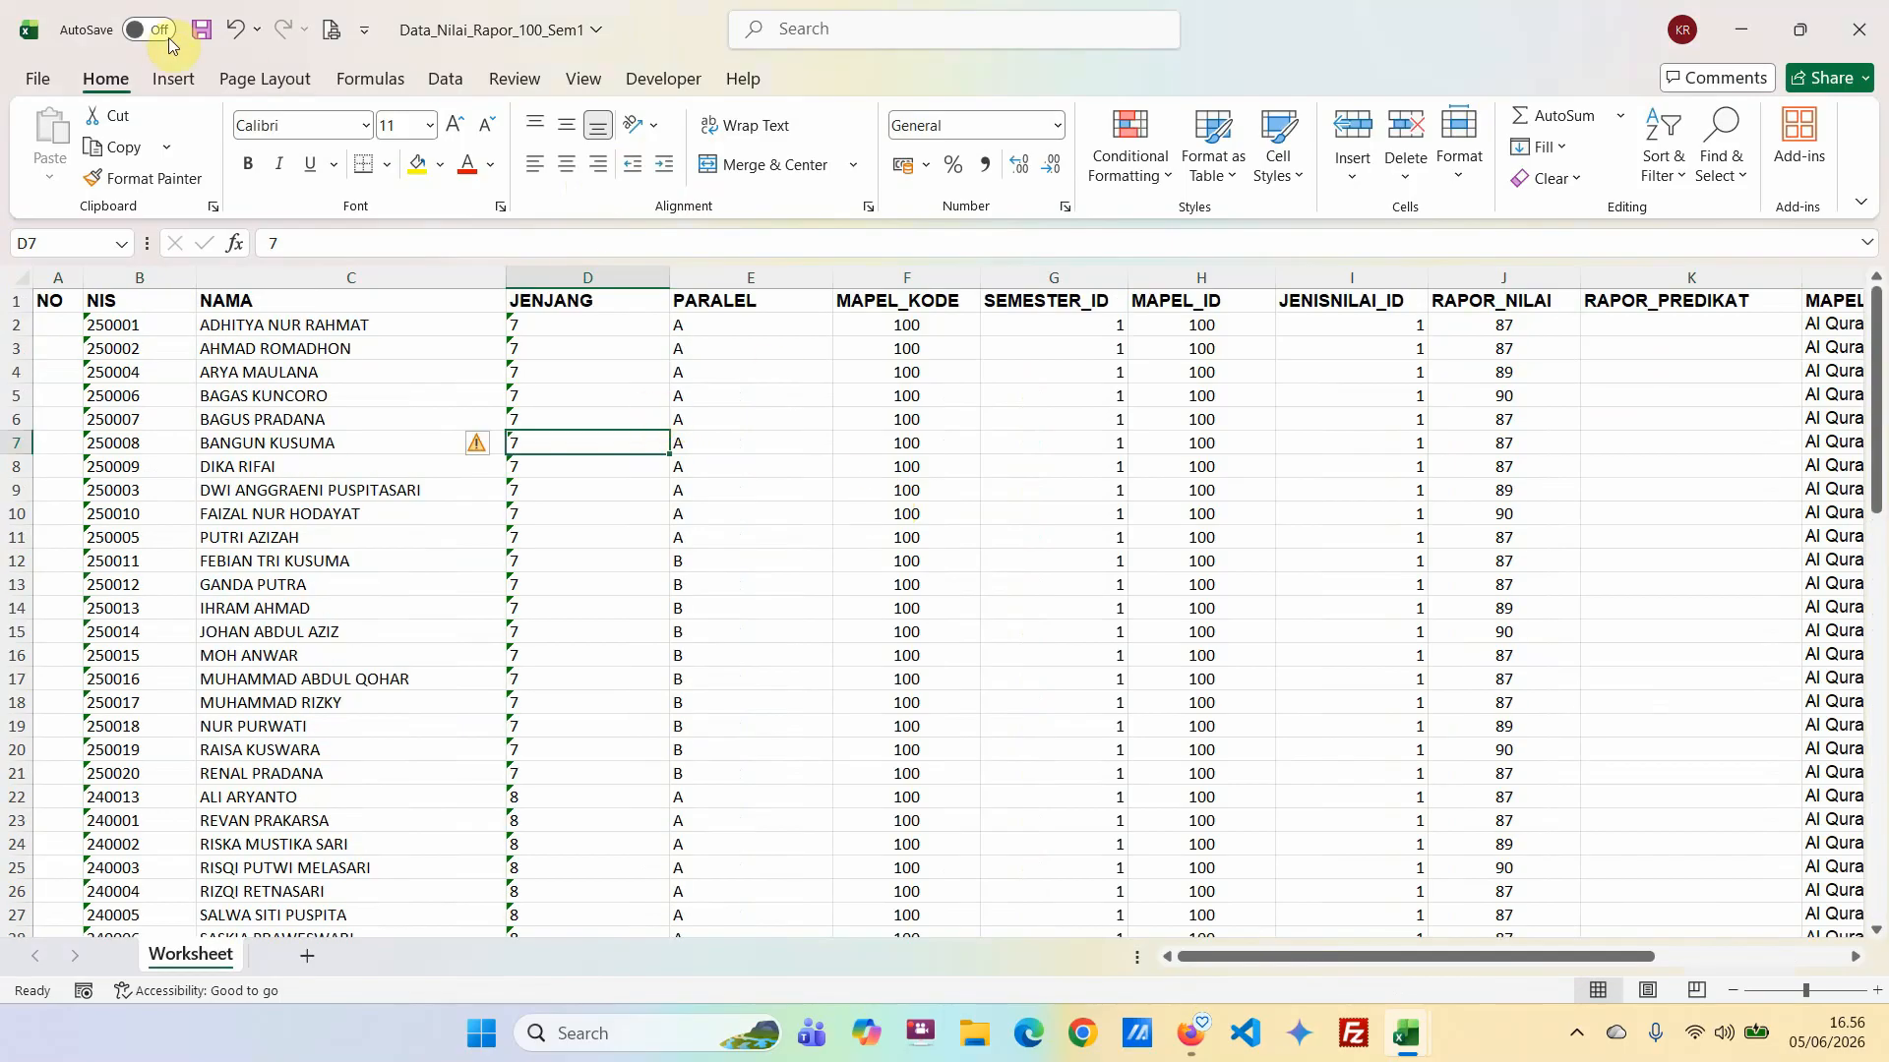
pyautogui.click(200, 33)
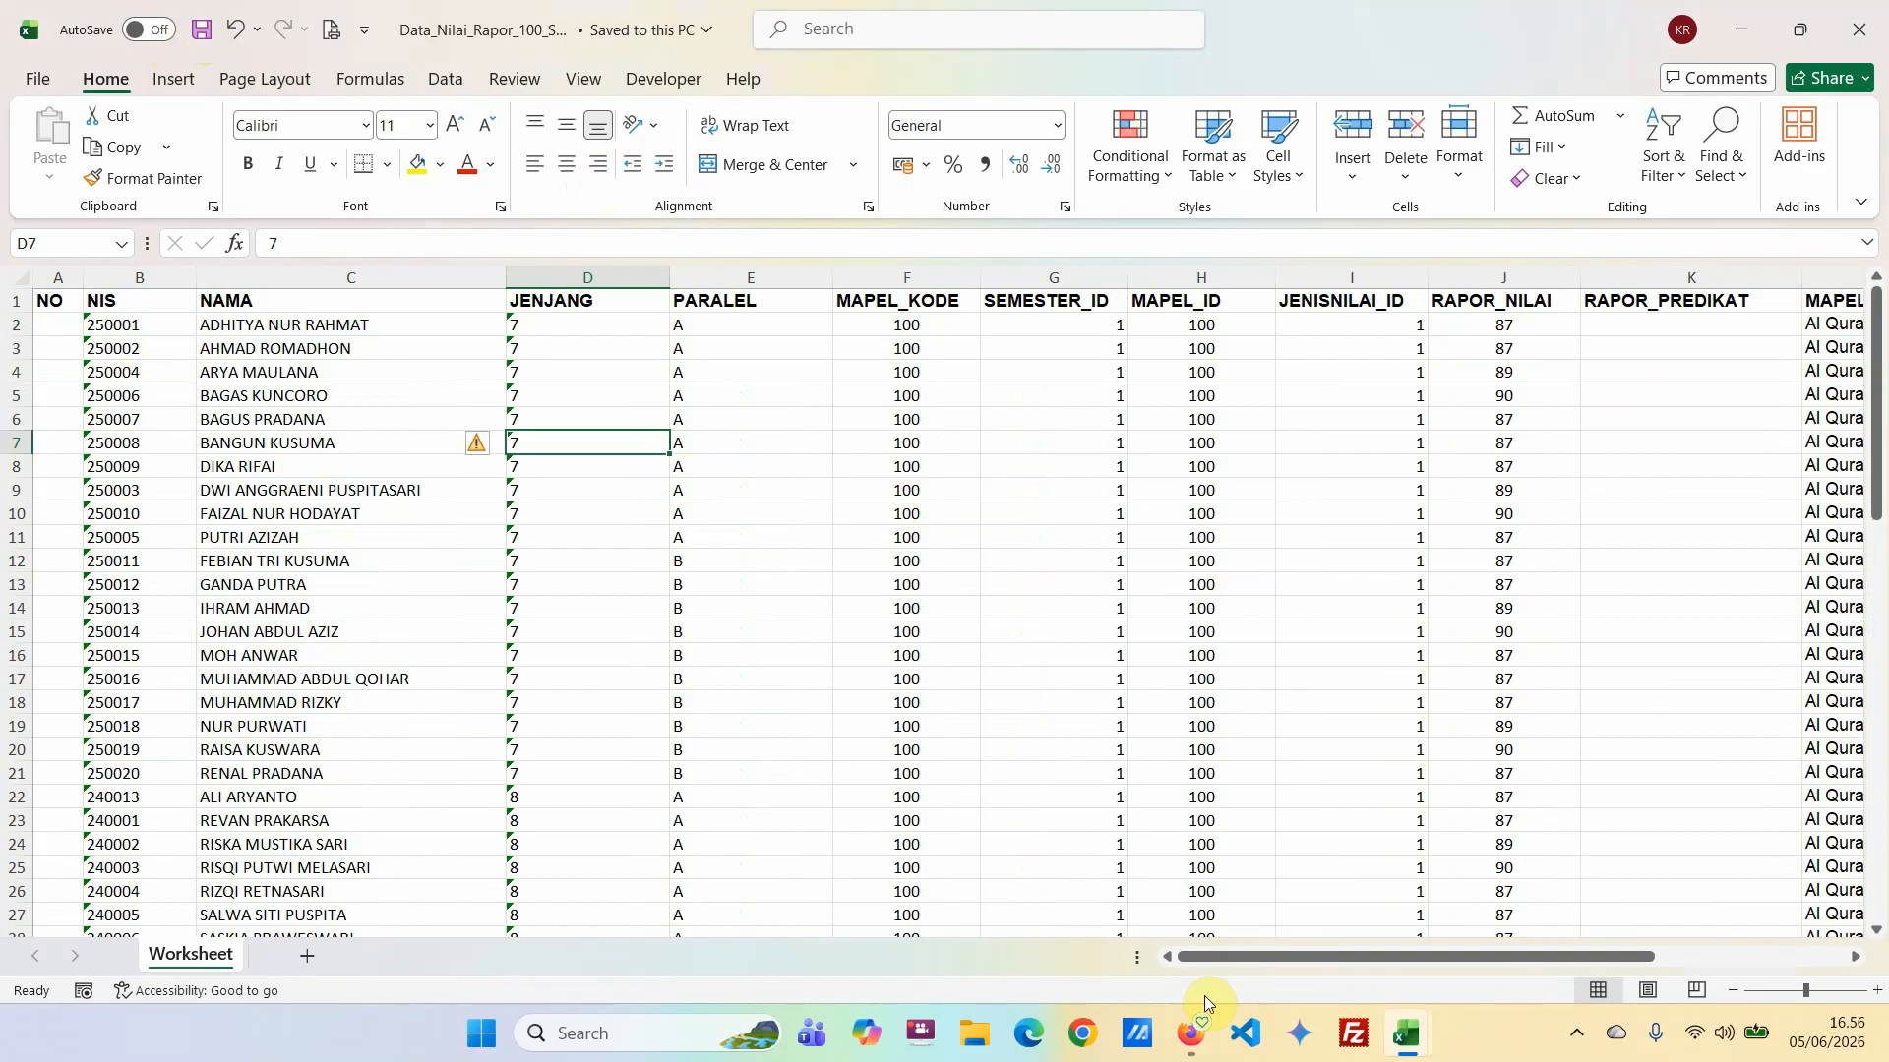
# Switch to SILAKAN in Firefox and delete the selected existing record from the Al Qur'an Hadis semester 1 grades.
pyautogui.click(1201, 1040)
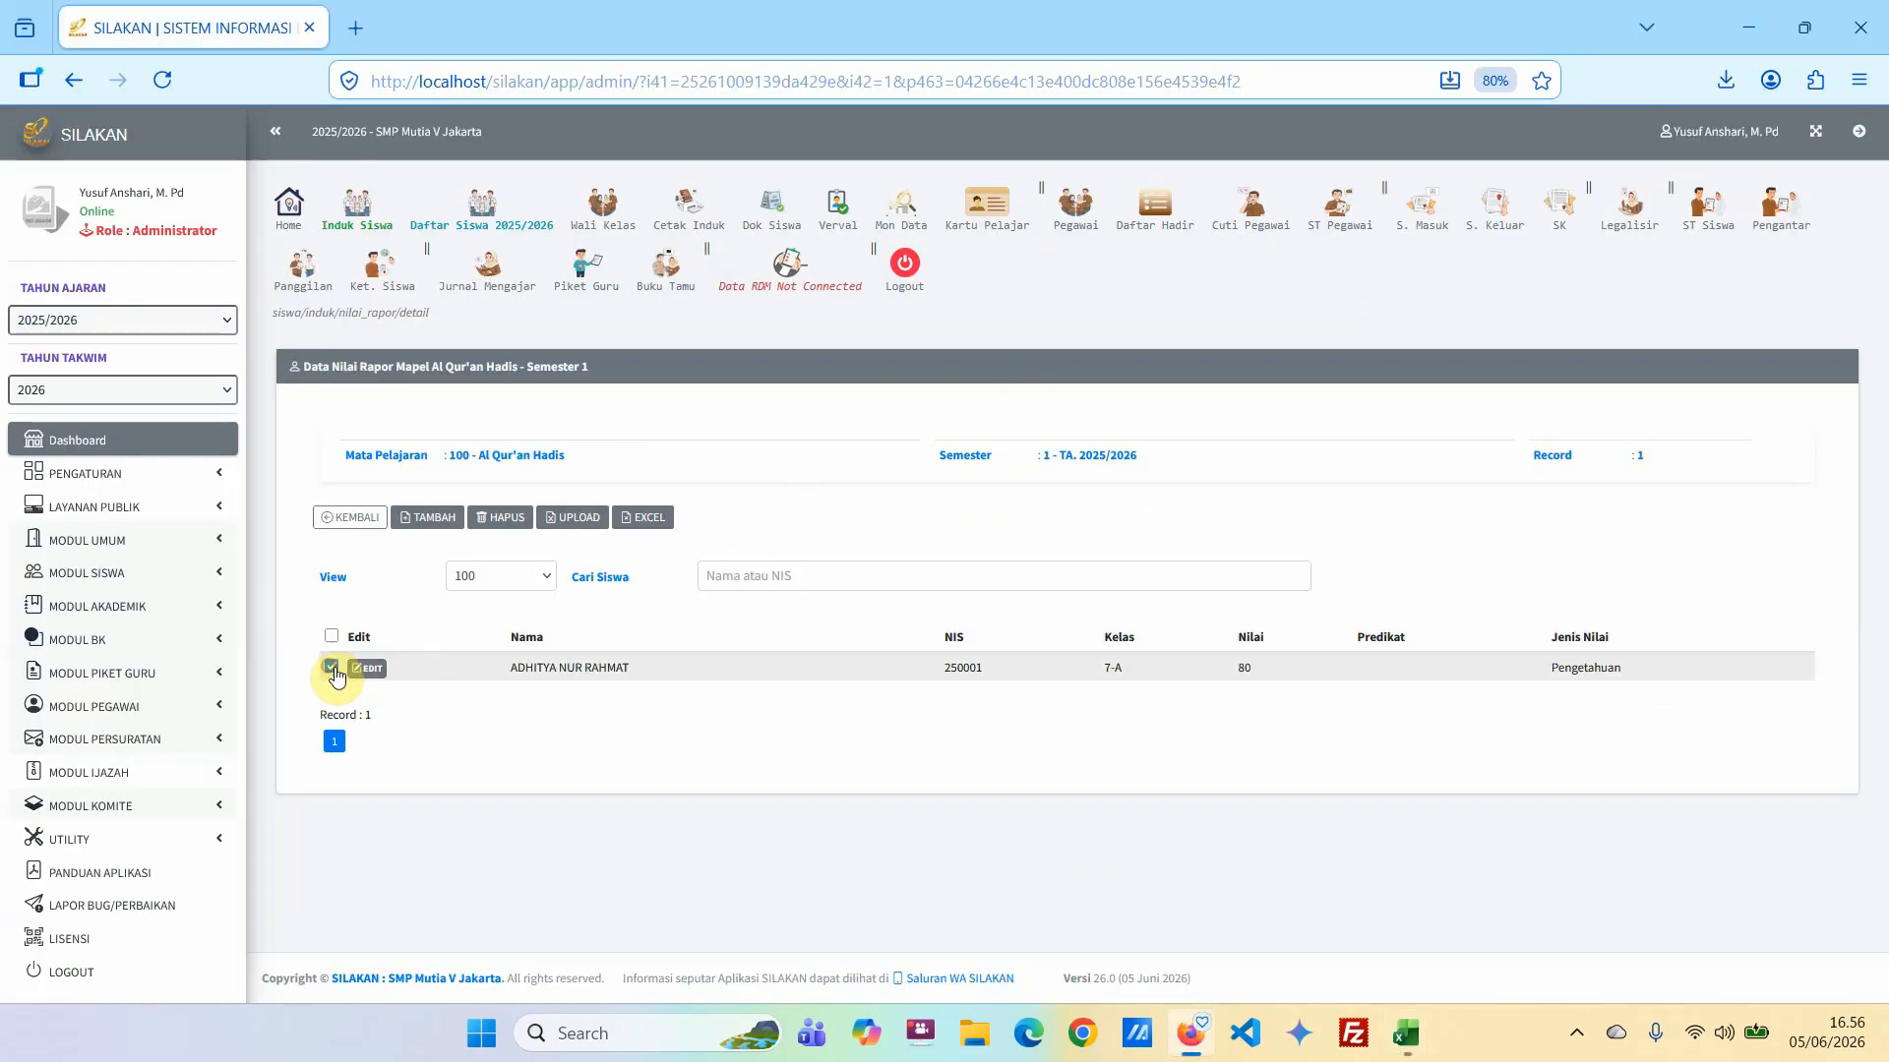
pyautogui.click(500, 519)
pyautogui.click(1102, 608)
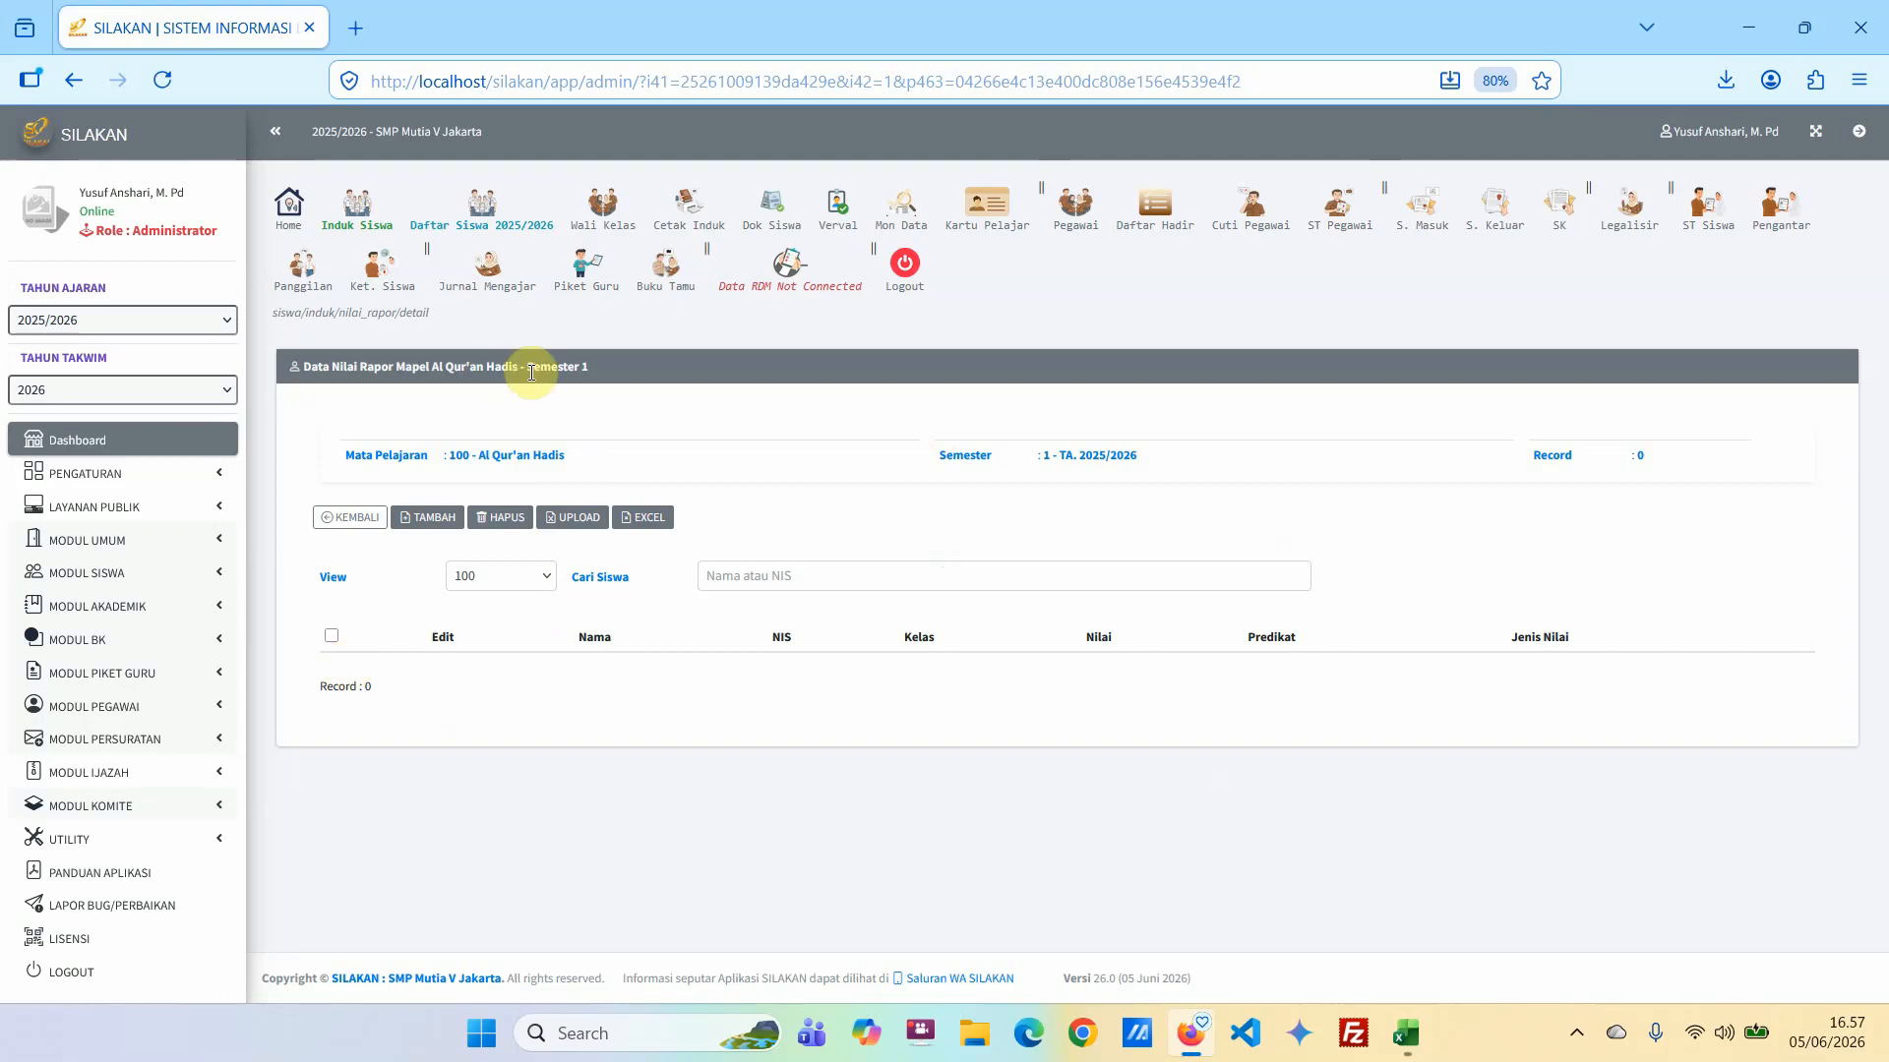
# Upload Data_Nilai_Rapor_100_Sem1.xlsx from the Downloads folder as the Al Qur'an Hadis semester 1 grade data.
pyautogui.click(566, 517)
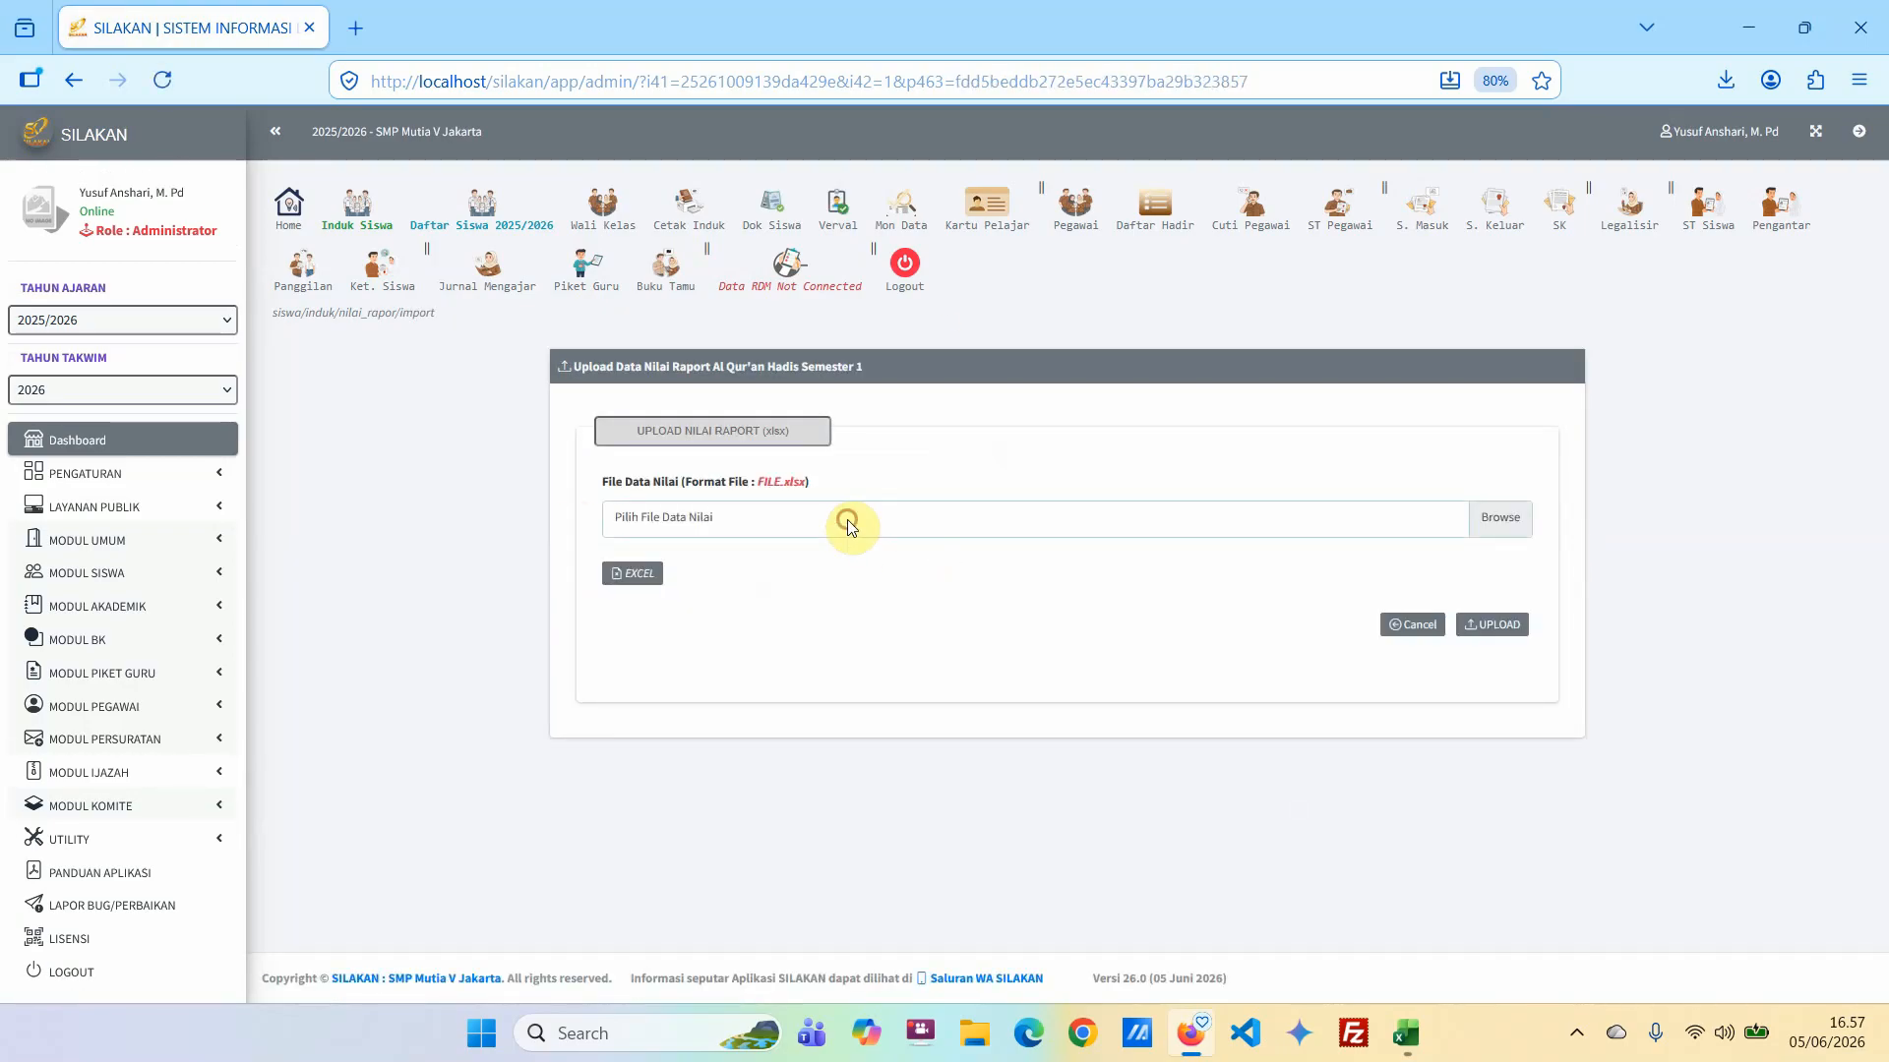
pyautogui.click(847, 520)
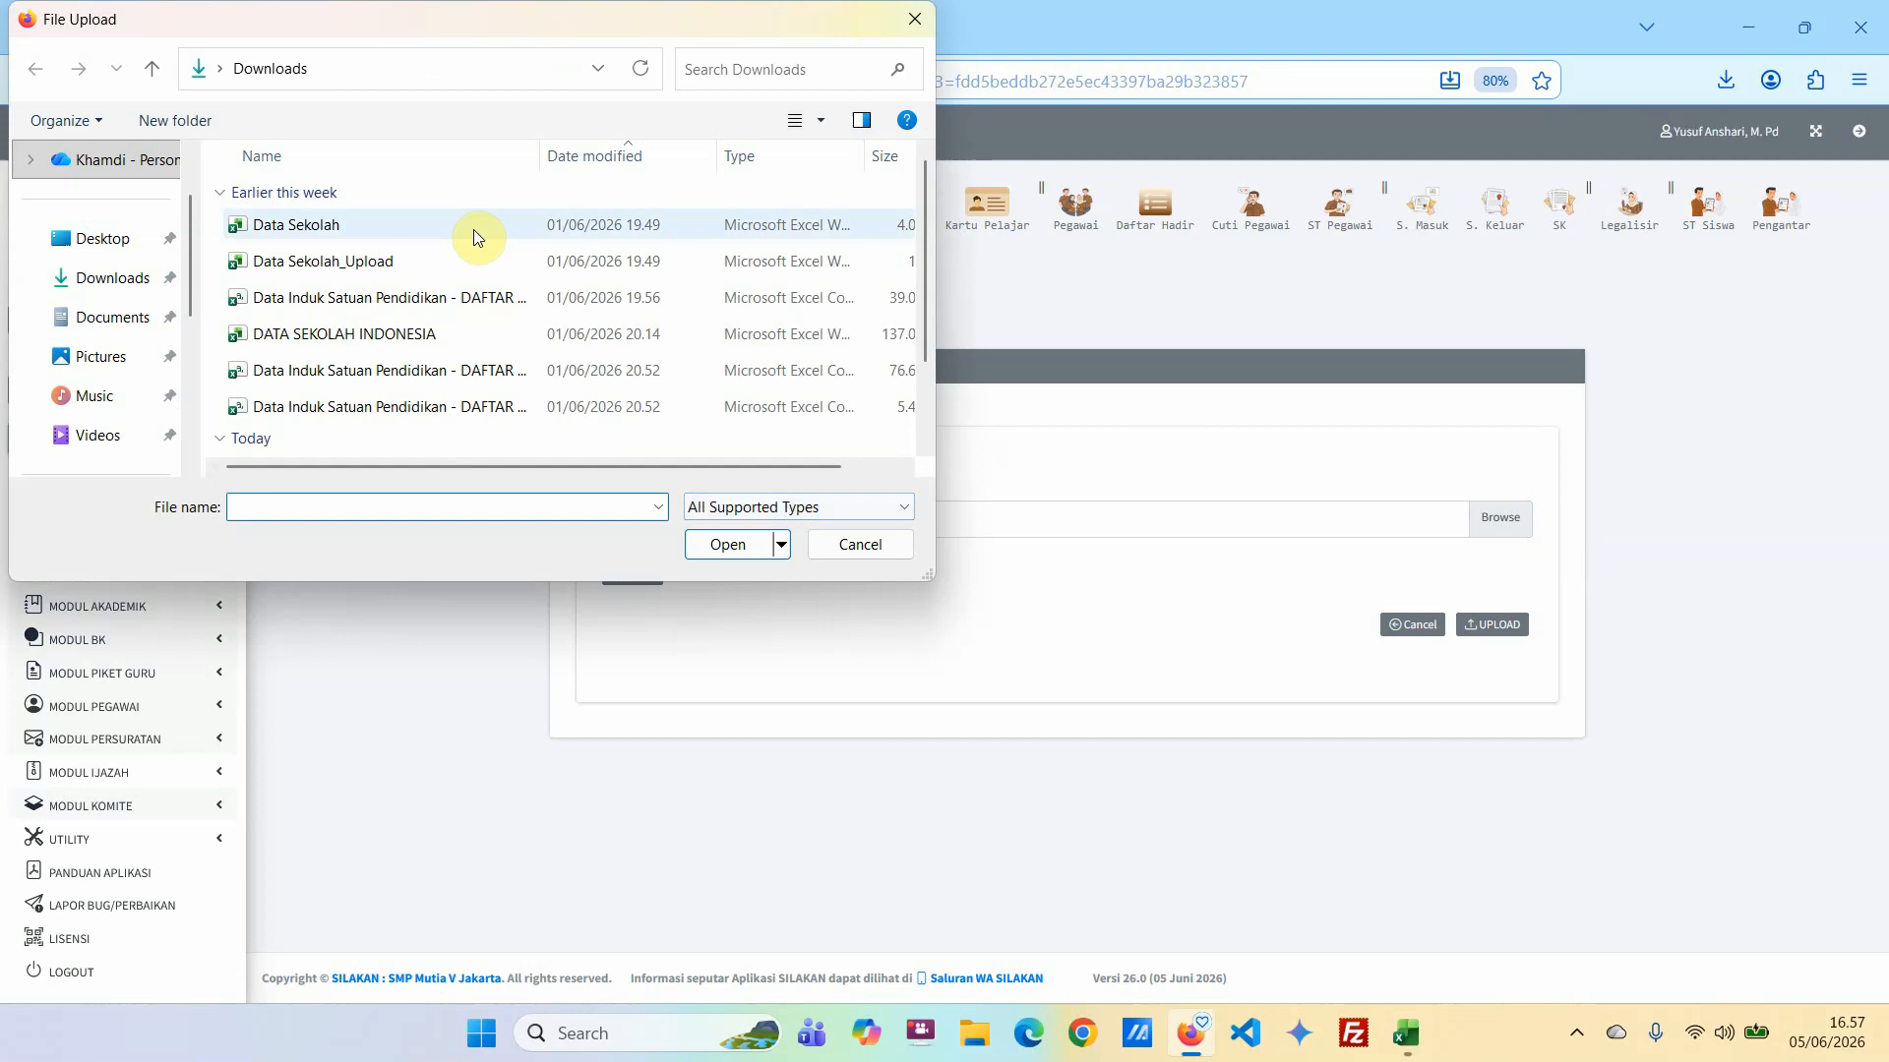
pyautogui.click(137, 279)
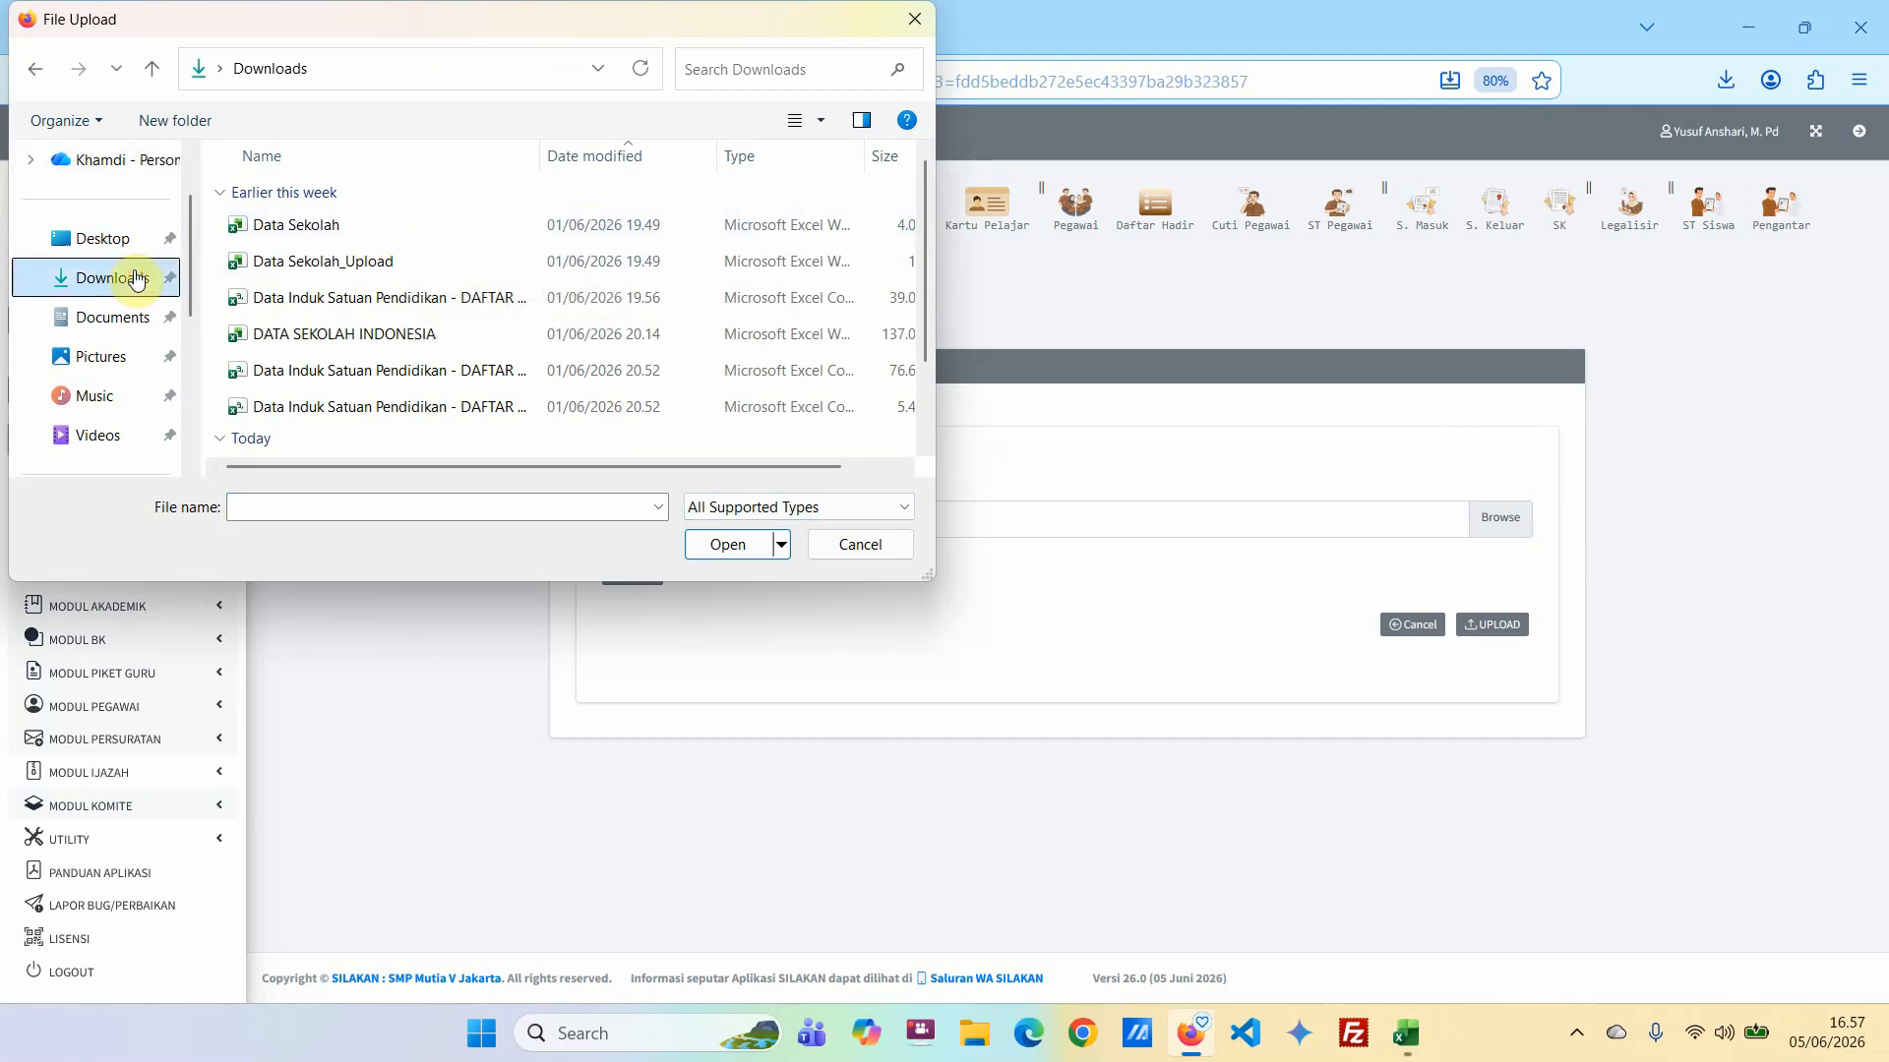
pyautogui.click(603, 157)
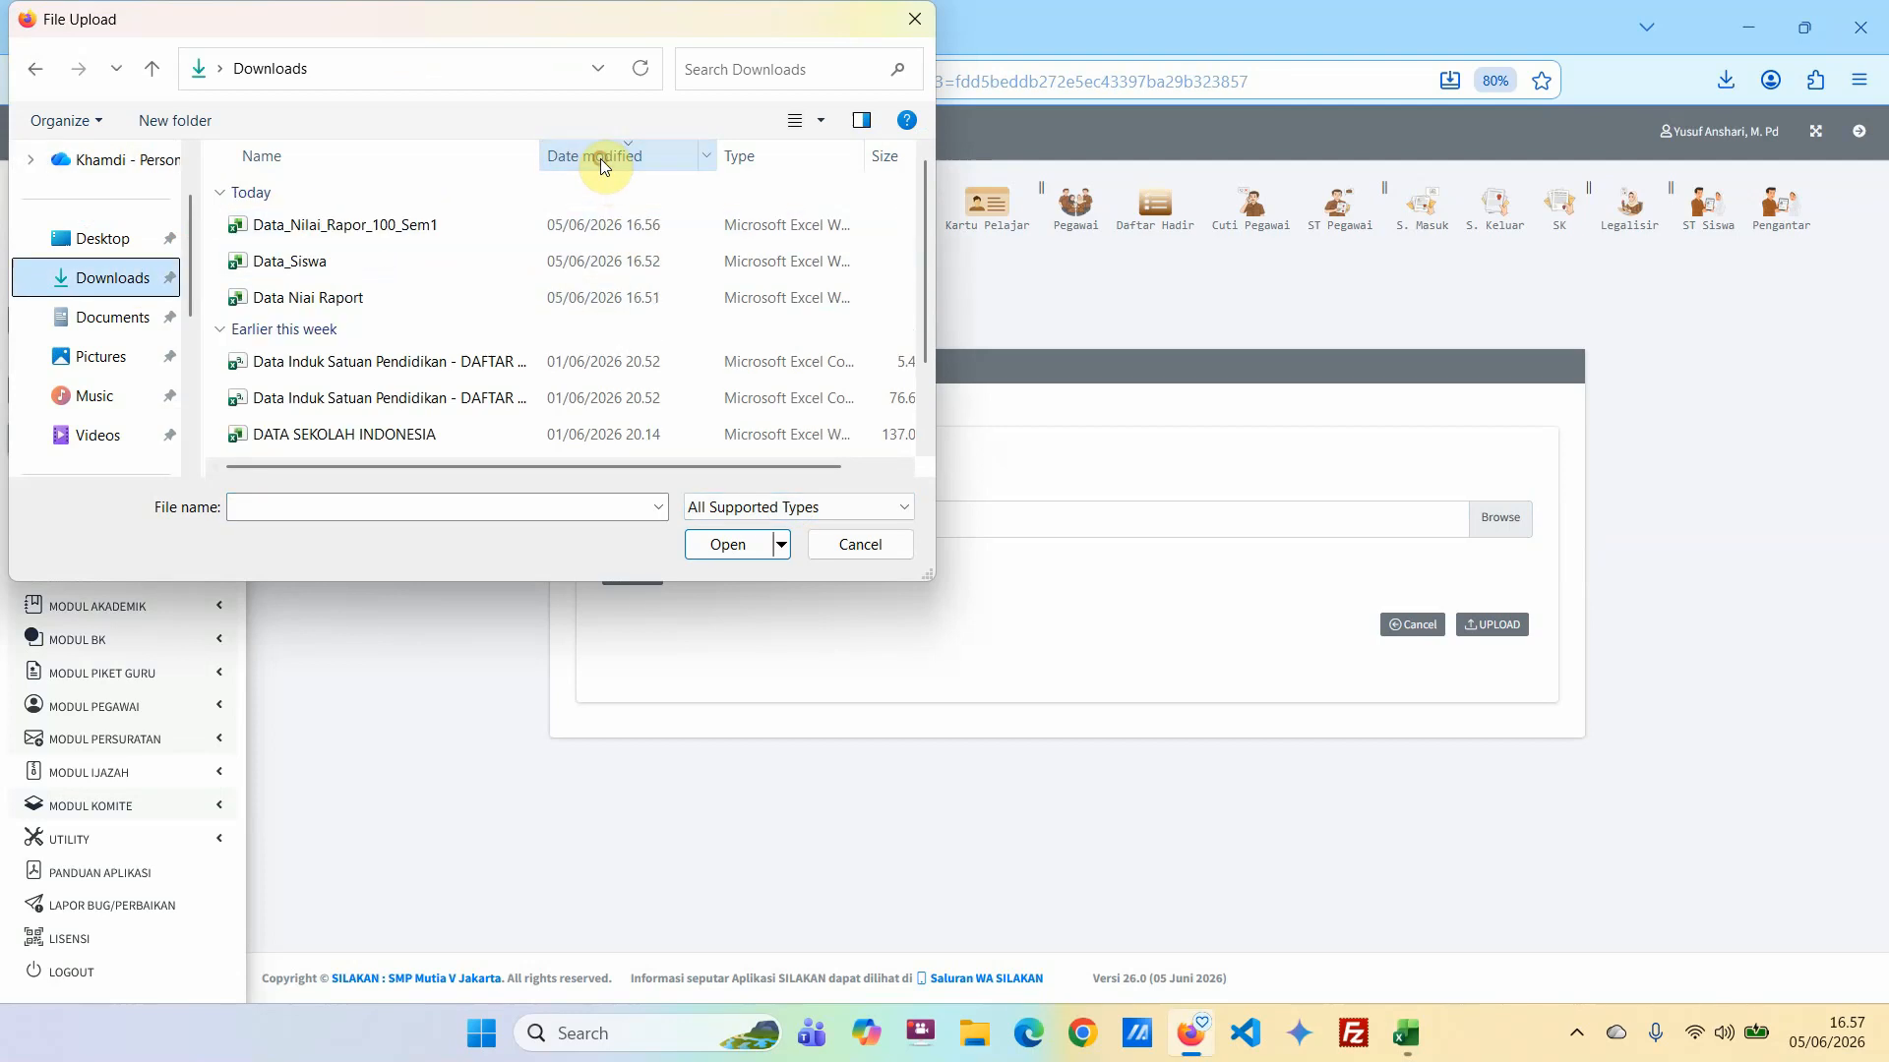
pyautogui.click(315, 225)
pyautogui.click(730, 546)
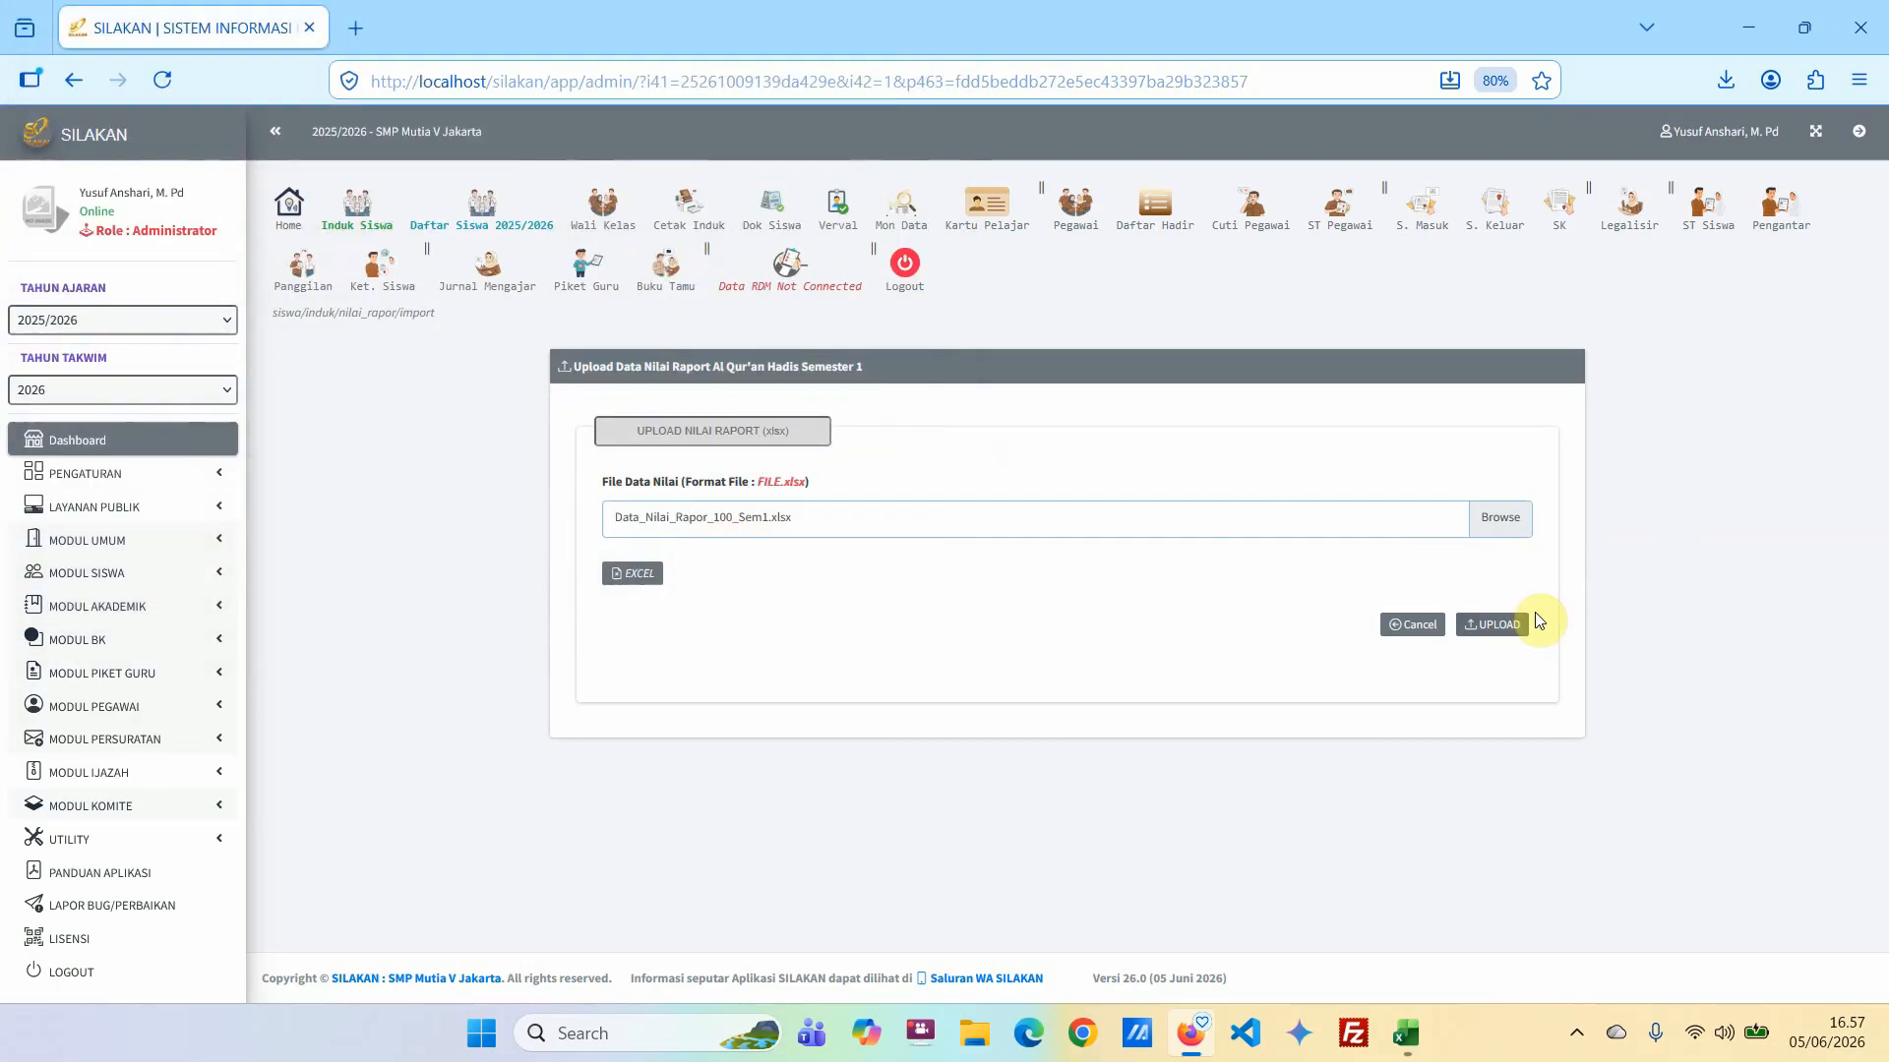
pyautogui.click(1495, 626)
pyautogui.click(1027, 606)
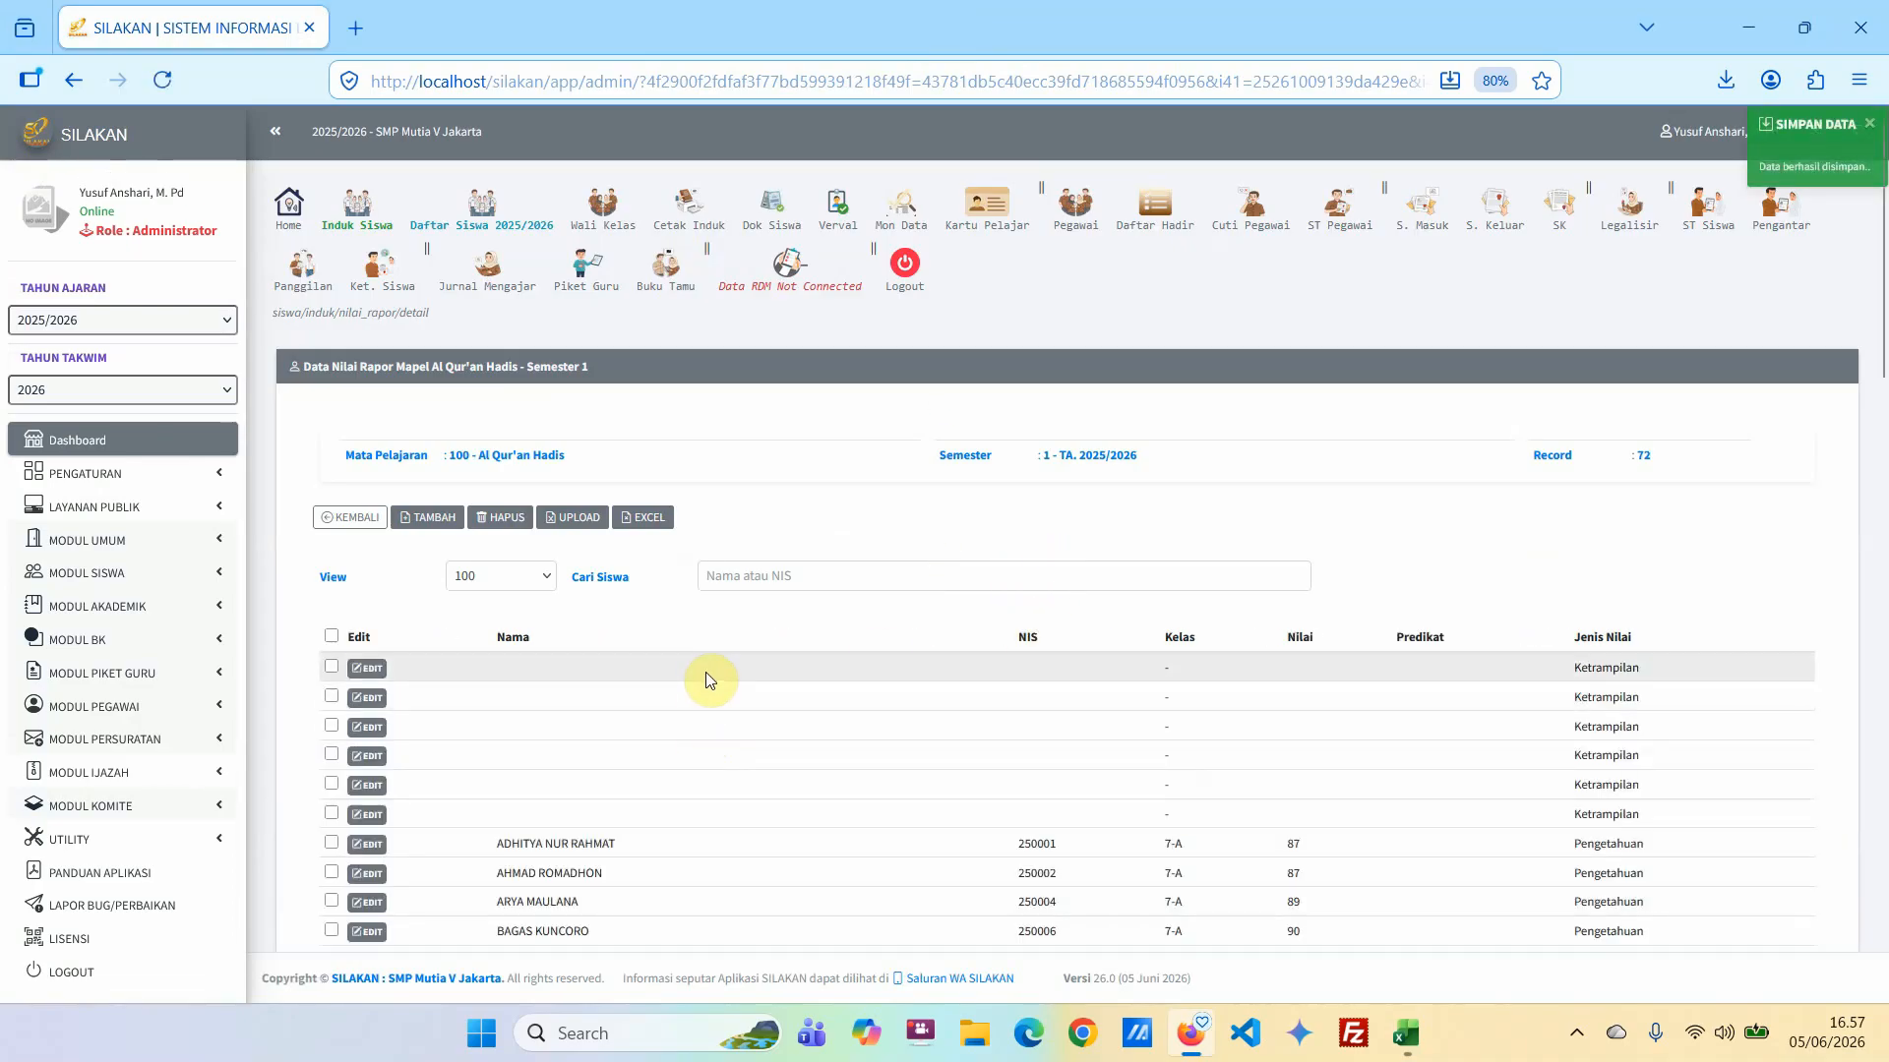
# Select the six Ketrampilan records without a student name in the grade list and delete them.
pyautogui.scroll(-3, 728, 675)
pyautogui.scroll(-2, 730, 677)
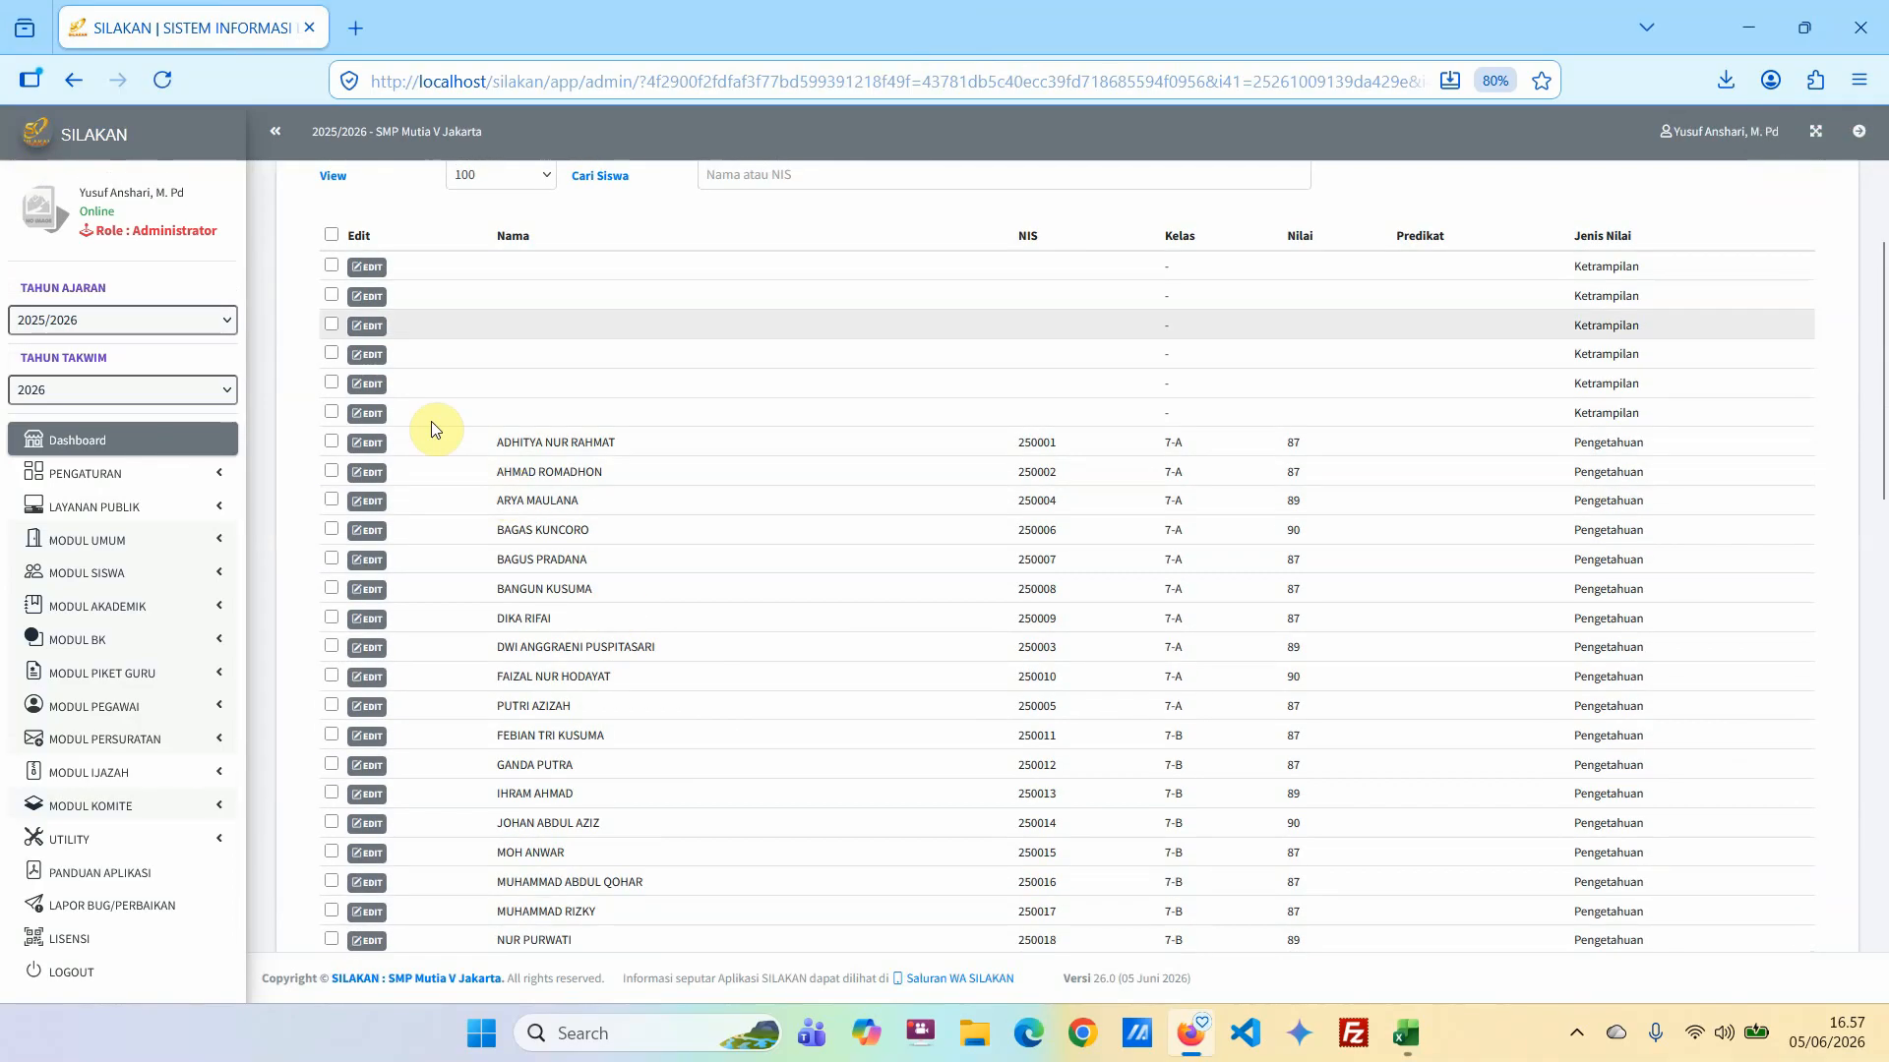
pyautogui.click(332, 265)
pyautogui.click(332, 296)
pyautogui.click(332, 324)
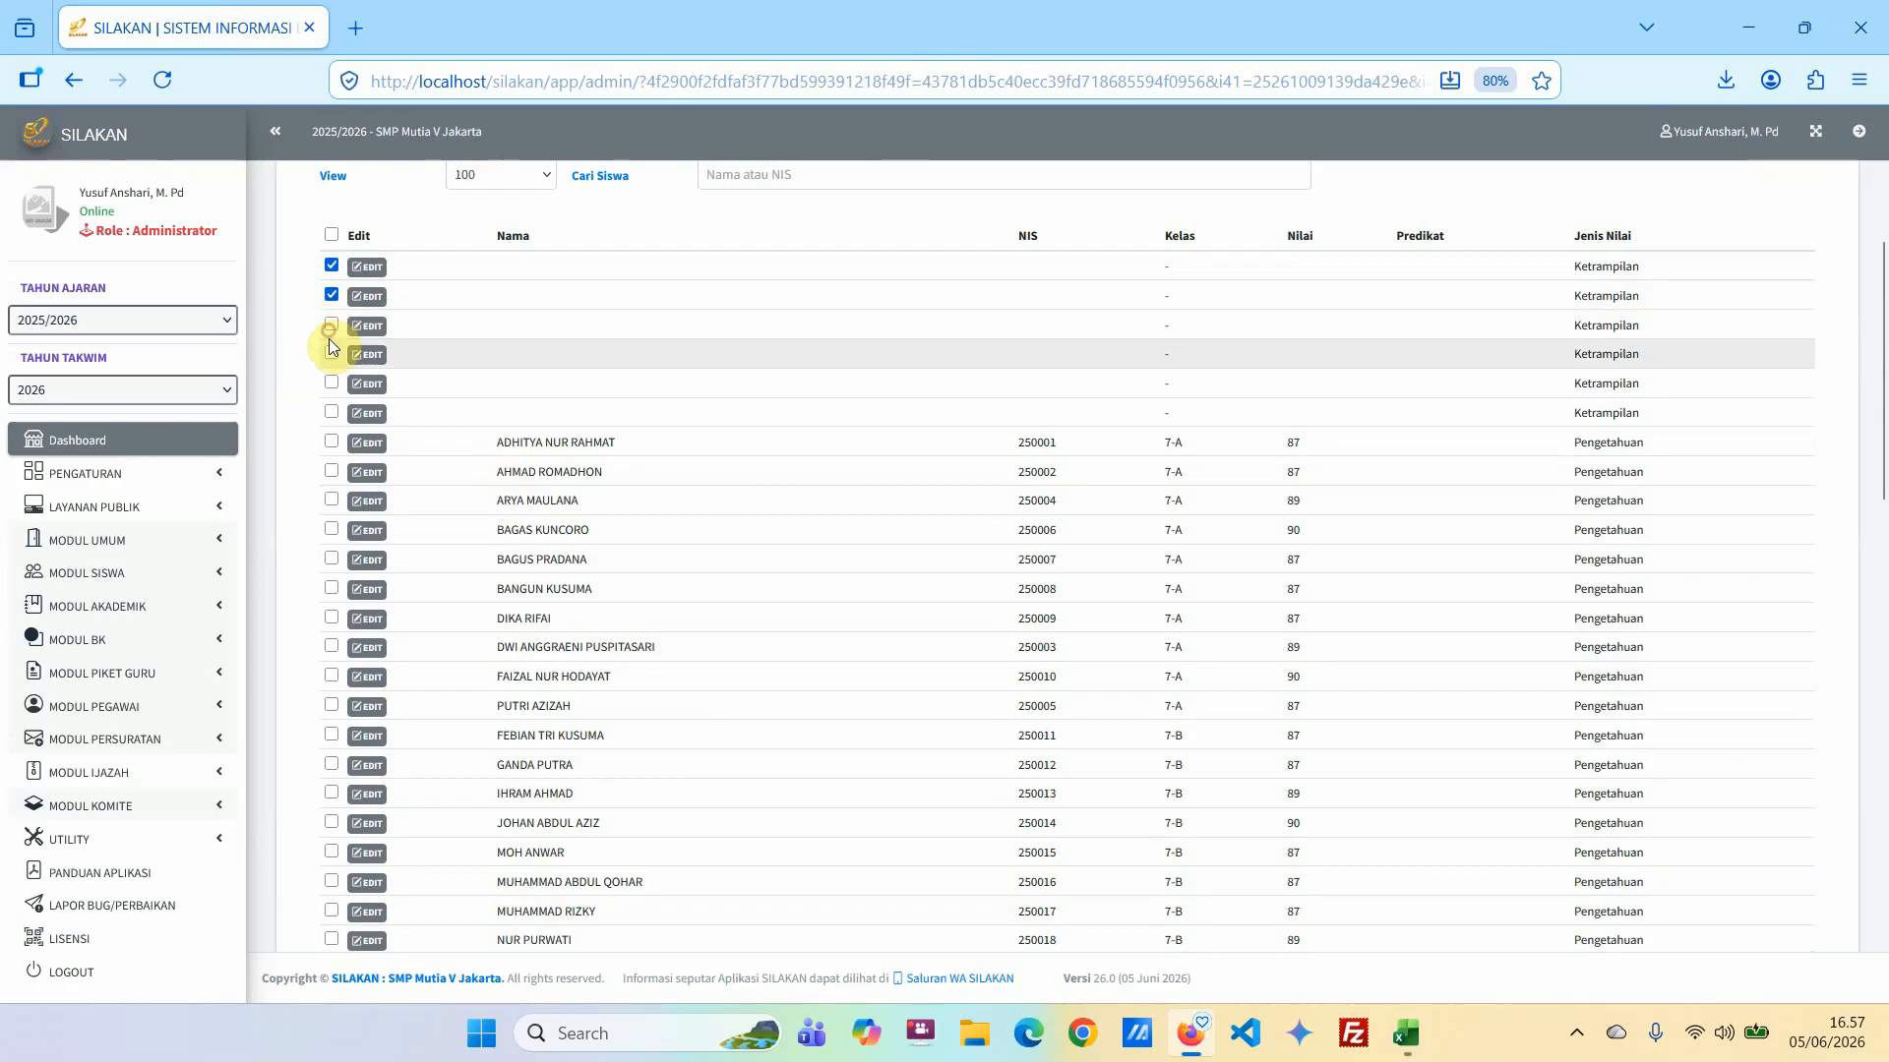
pyautogui.click(332, 353)
pyautogui.click(332, 383)
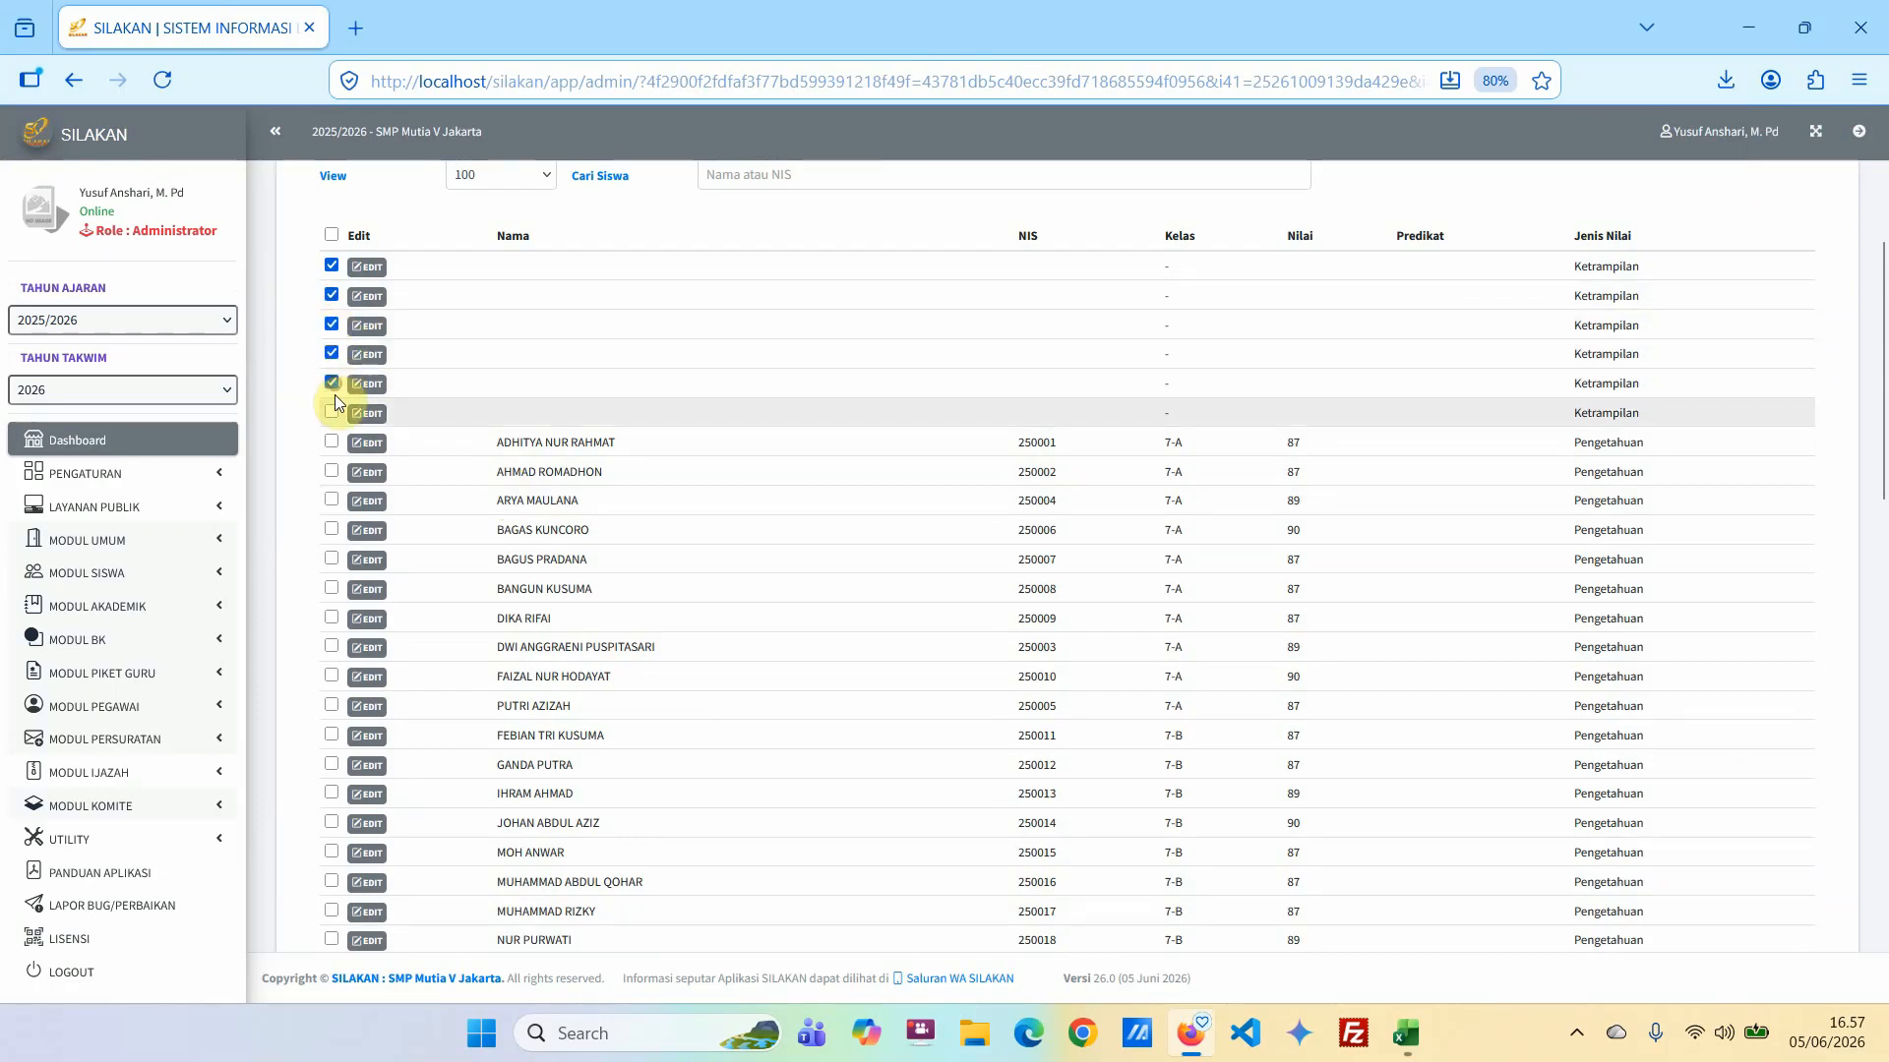
pyautogui.scroll(3, 394, 394)
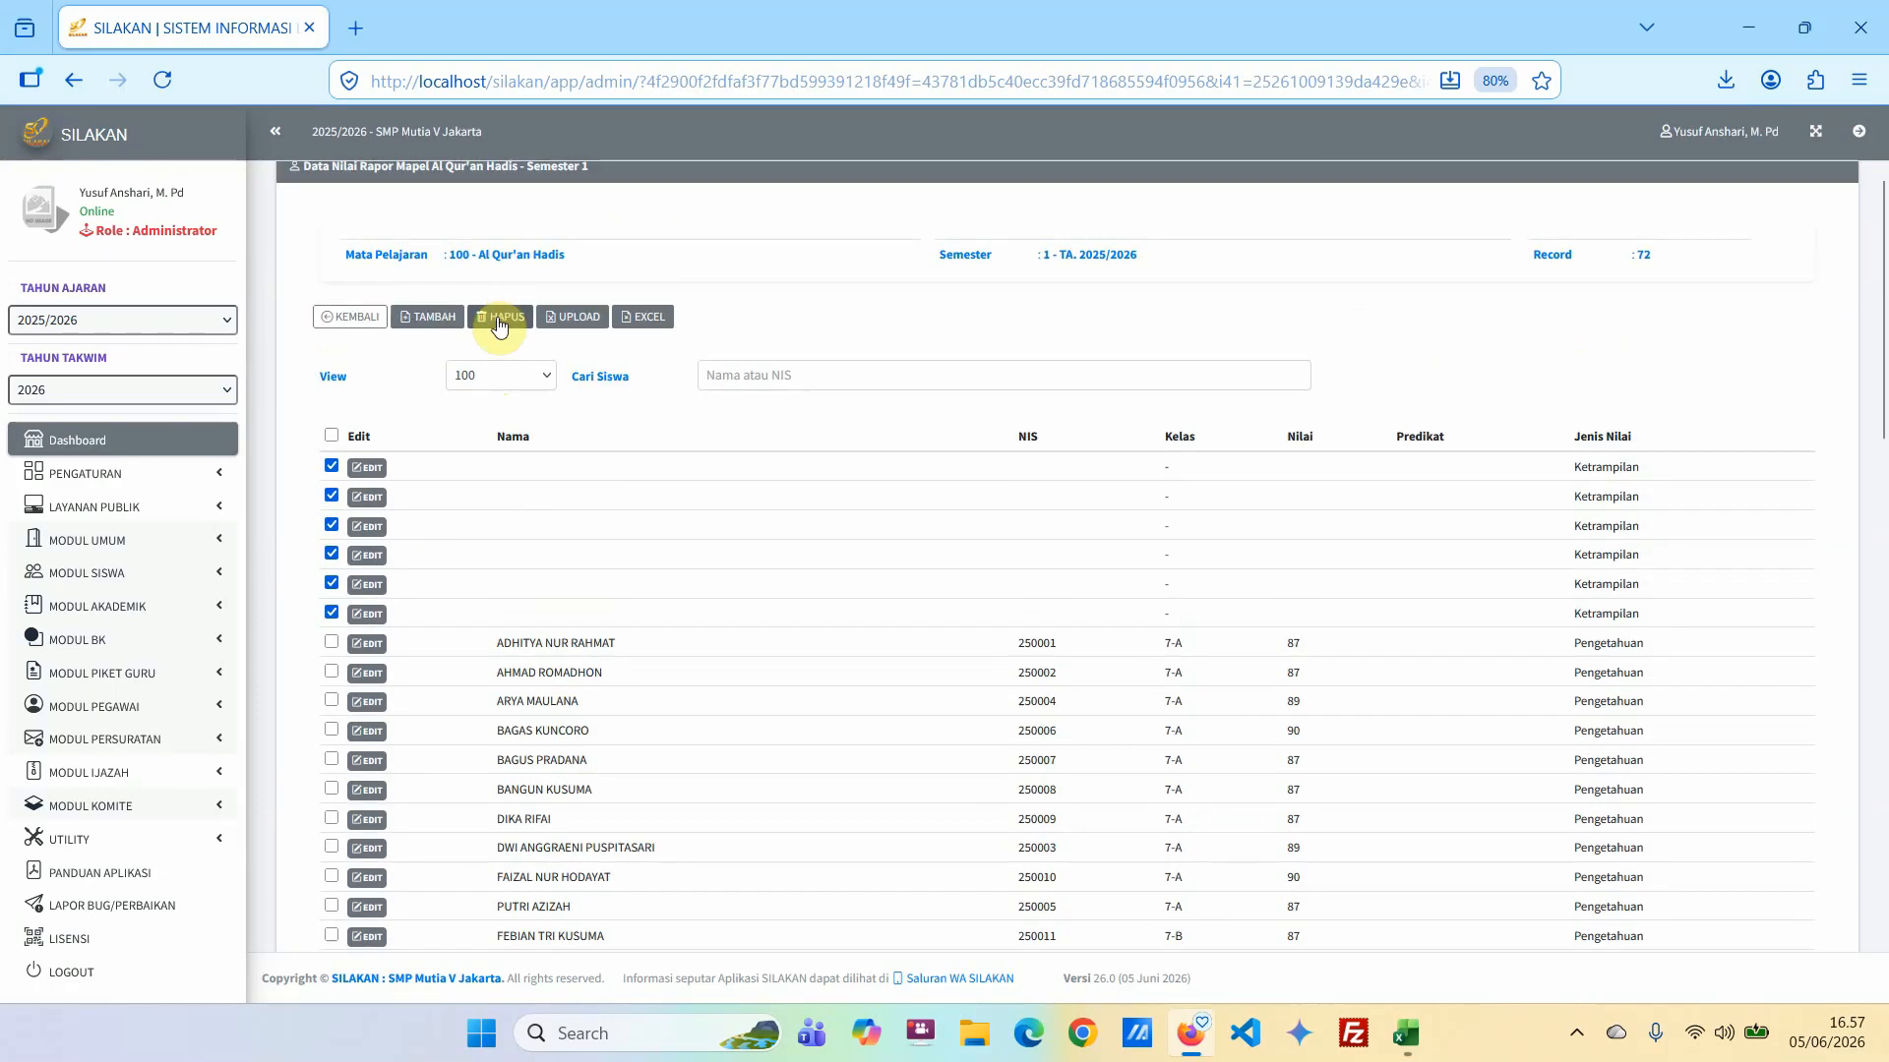
pyautogui.click(498, 319)
pyautogui.click(1112, 596)
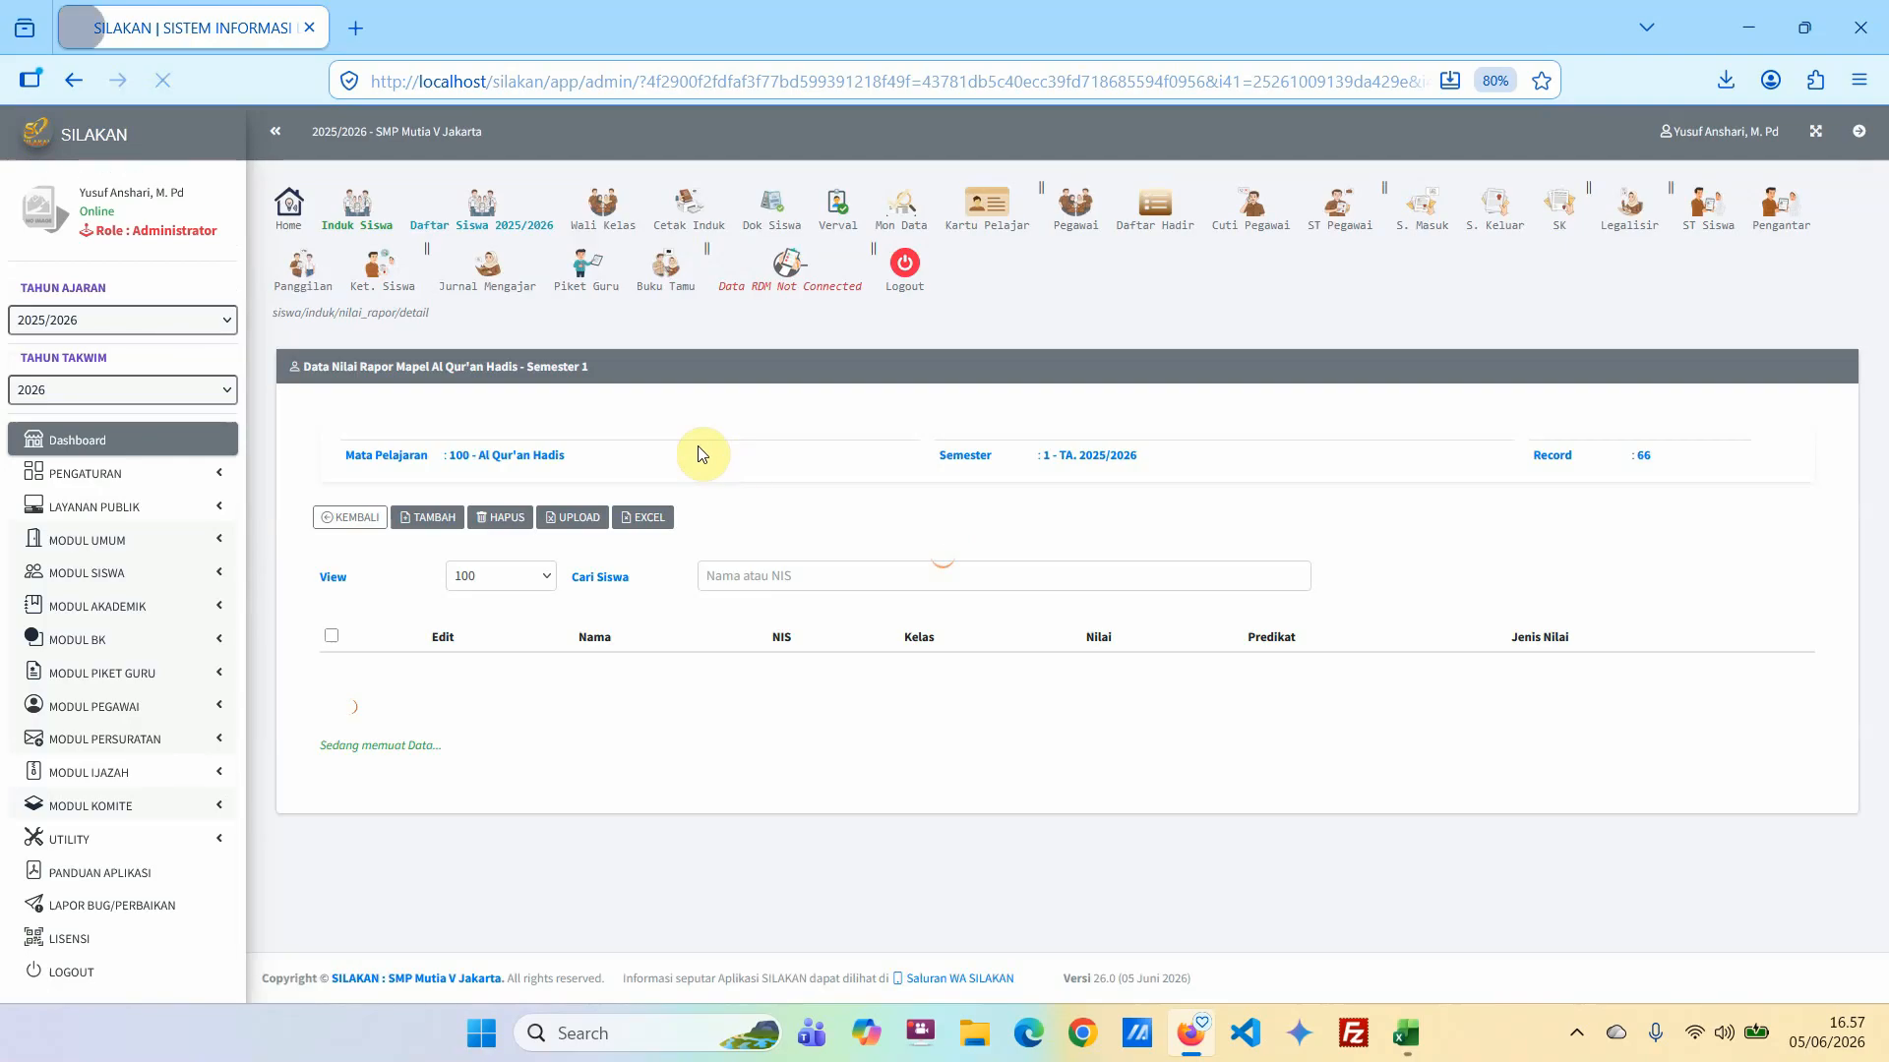
# Examine the uploaded grade list to its end, compare it with the student rows in the Excel workbook, and return to SILAKAN.
pyautogui.scroll(-15, 1094, 728)
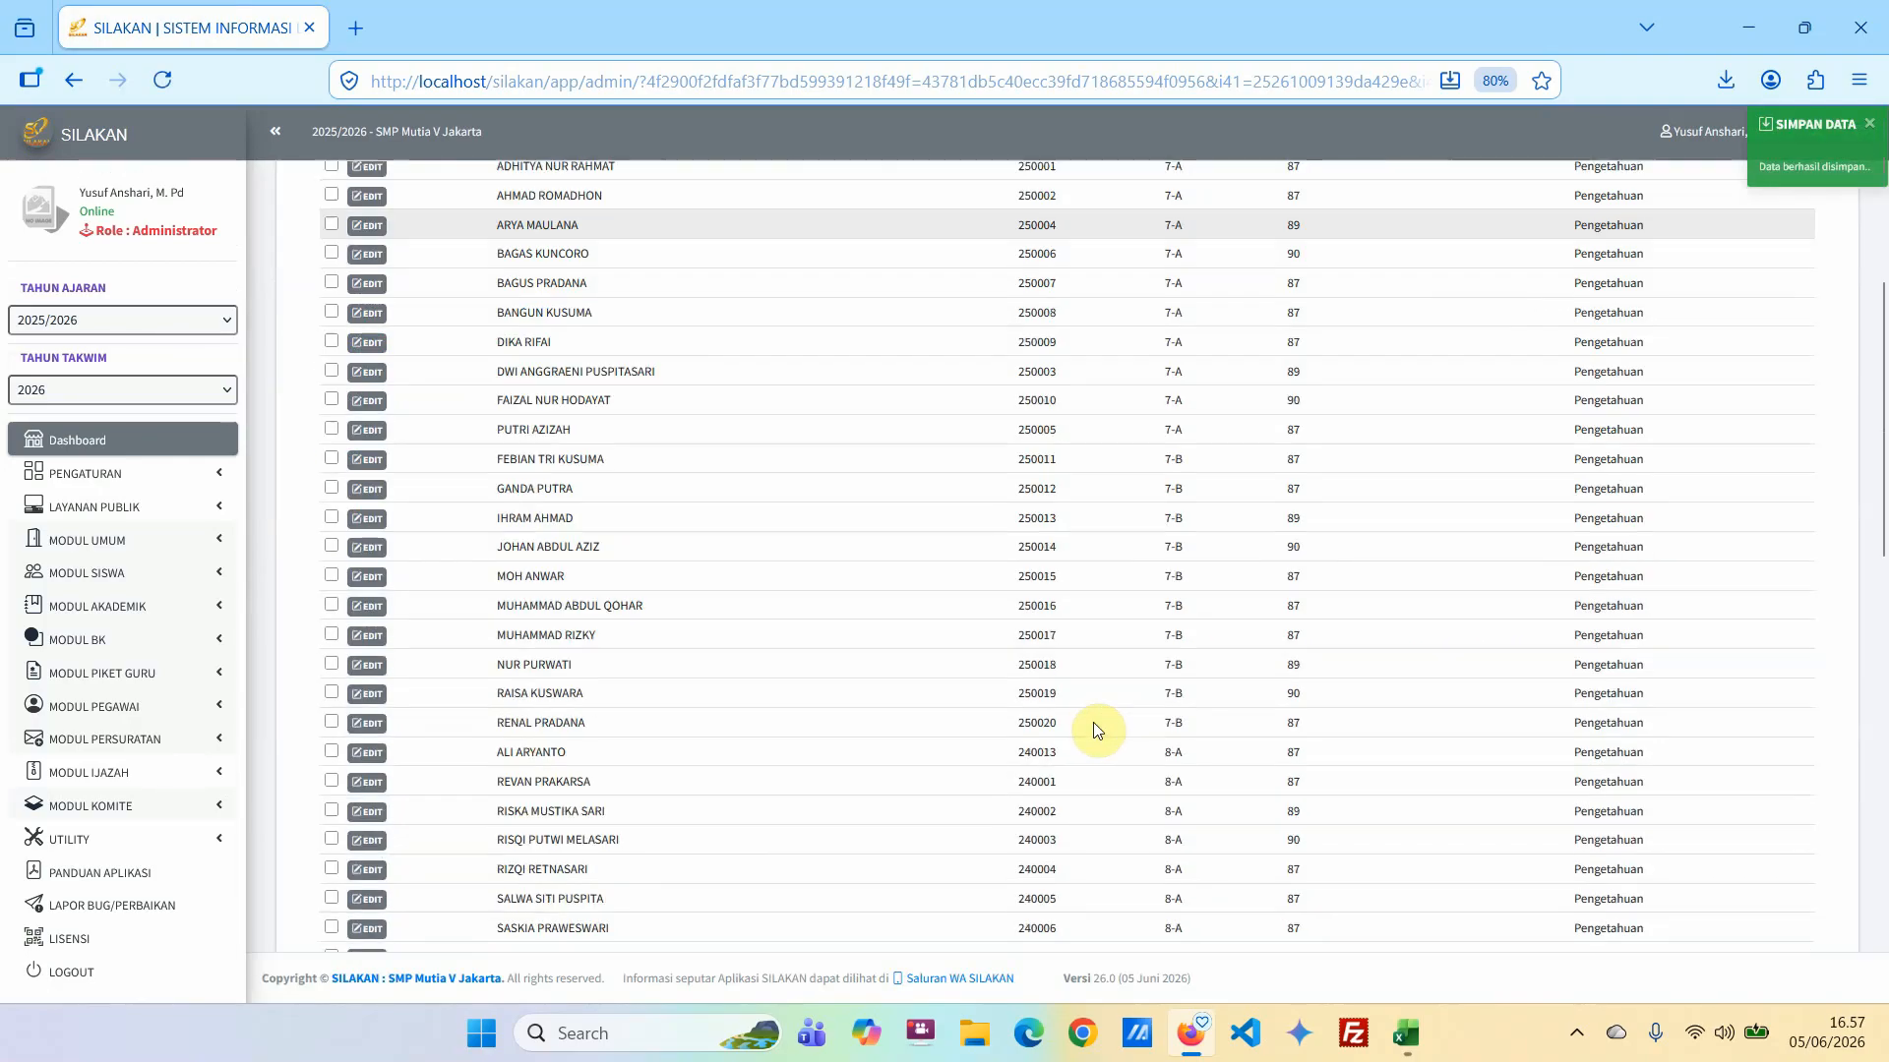
pyautogui.scroll(-5, 1092, 726)
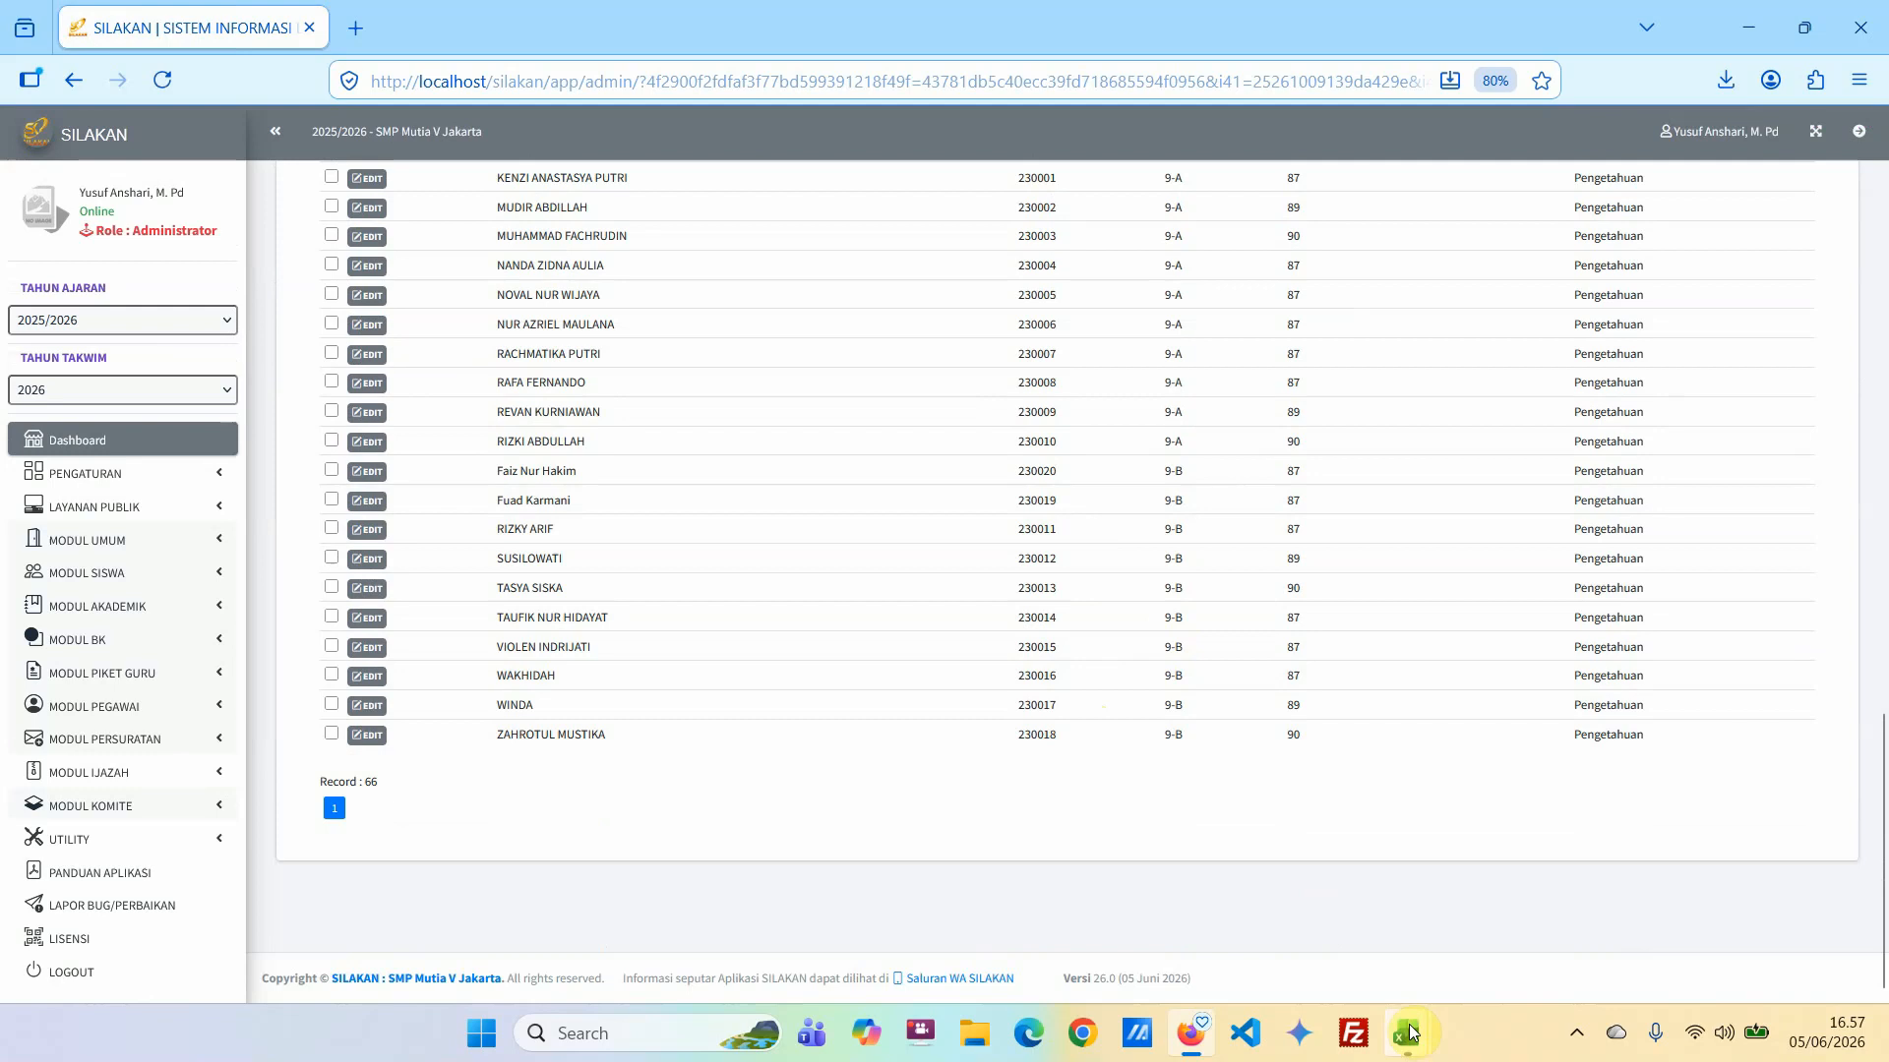
pyautogui.moveTo(1407, 1038)
pyautogui.click(1407, 944)
pyautogui.scroll(-17, 610, 594)
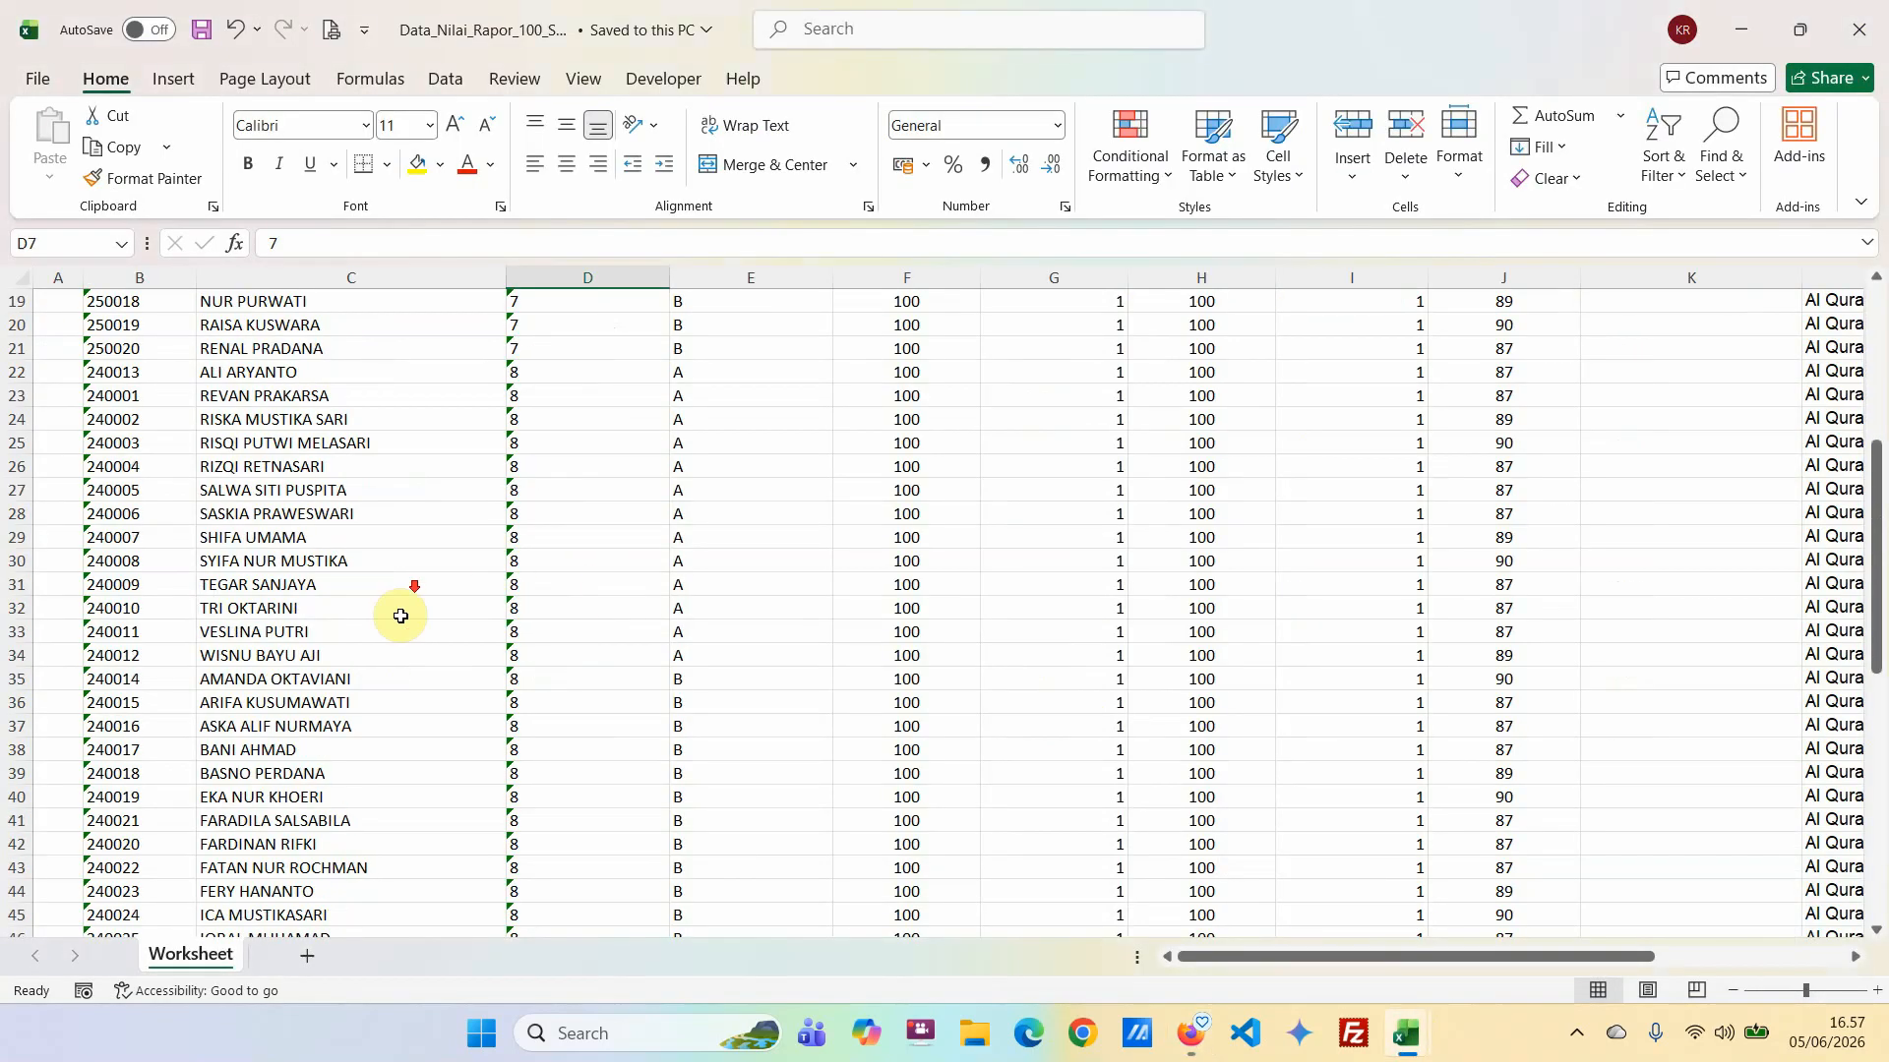
pyautogui.scroll(15, 246, 590)
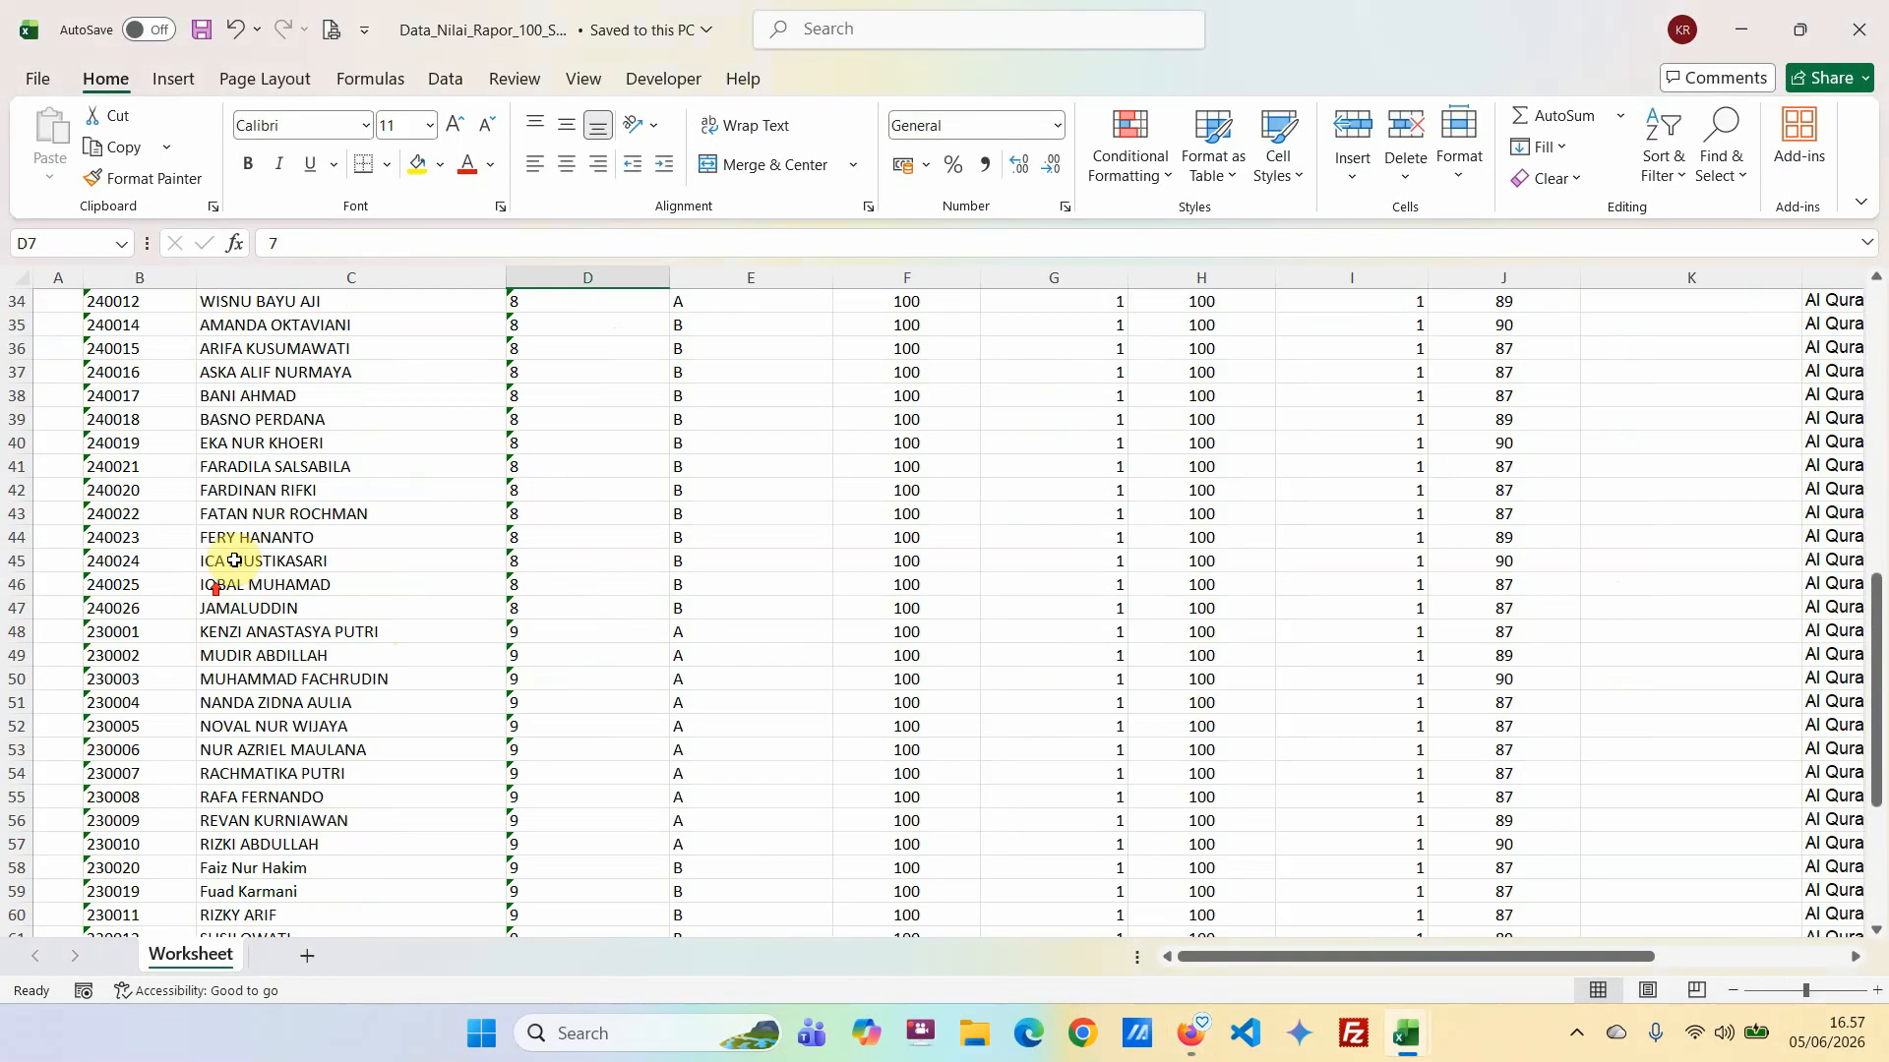
pyautogui.click(1191, 1035)
pyautogui.scroll(15, 1027, 519)
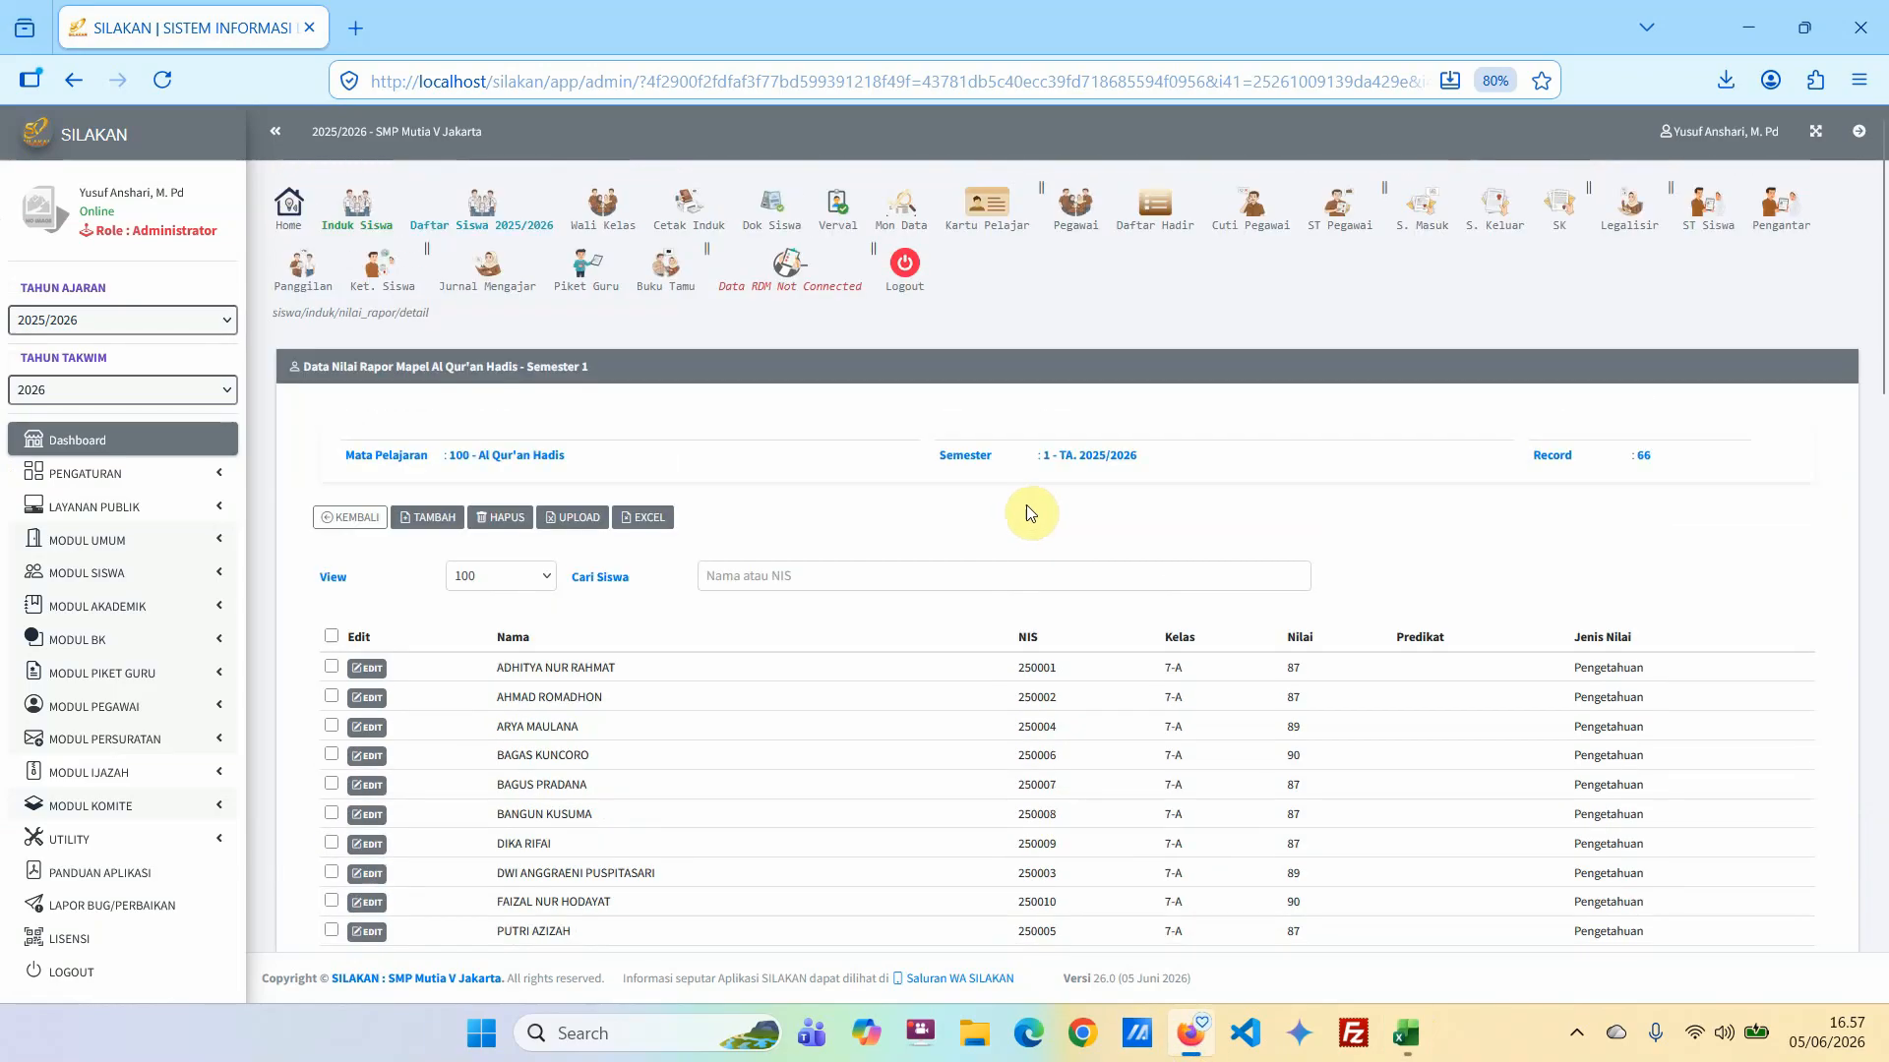
# Return to the subject overview, compare the Al Qur'an Hadis code with the MAPEL_KODE column in the Excel grade workbook, and switch back to SILAKAN.
pyautogui.click(338, 517)
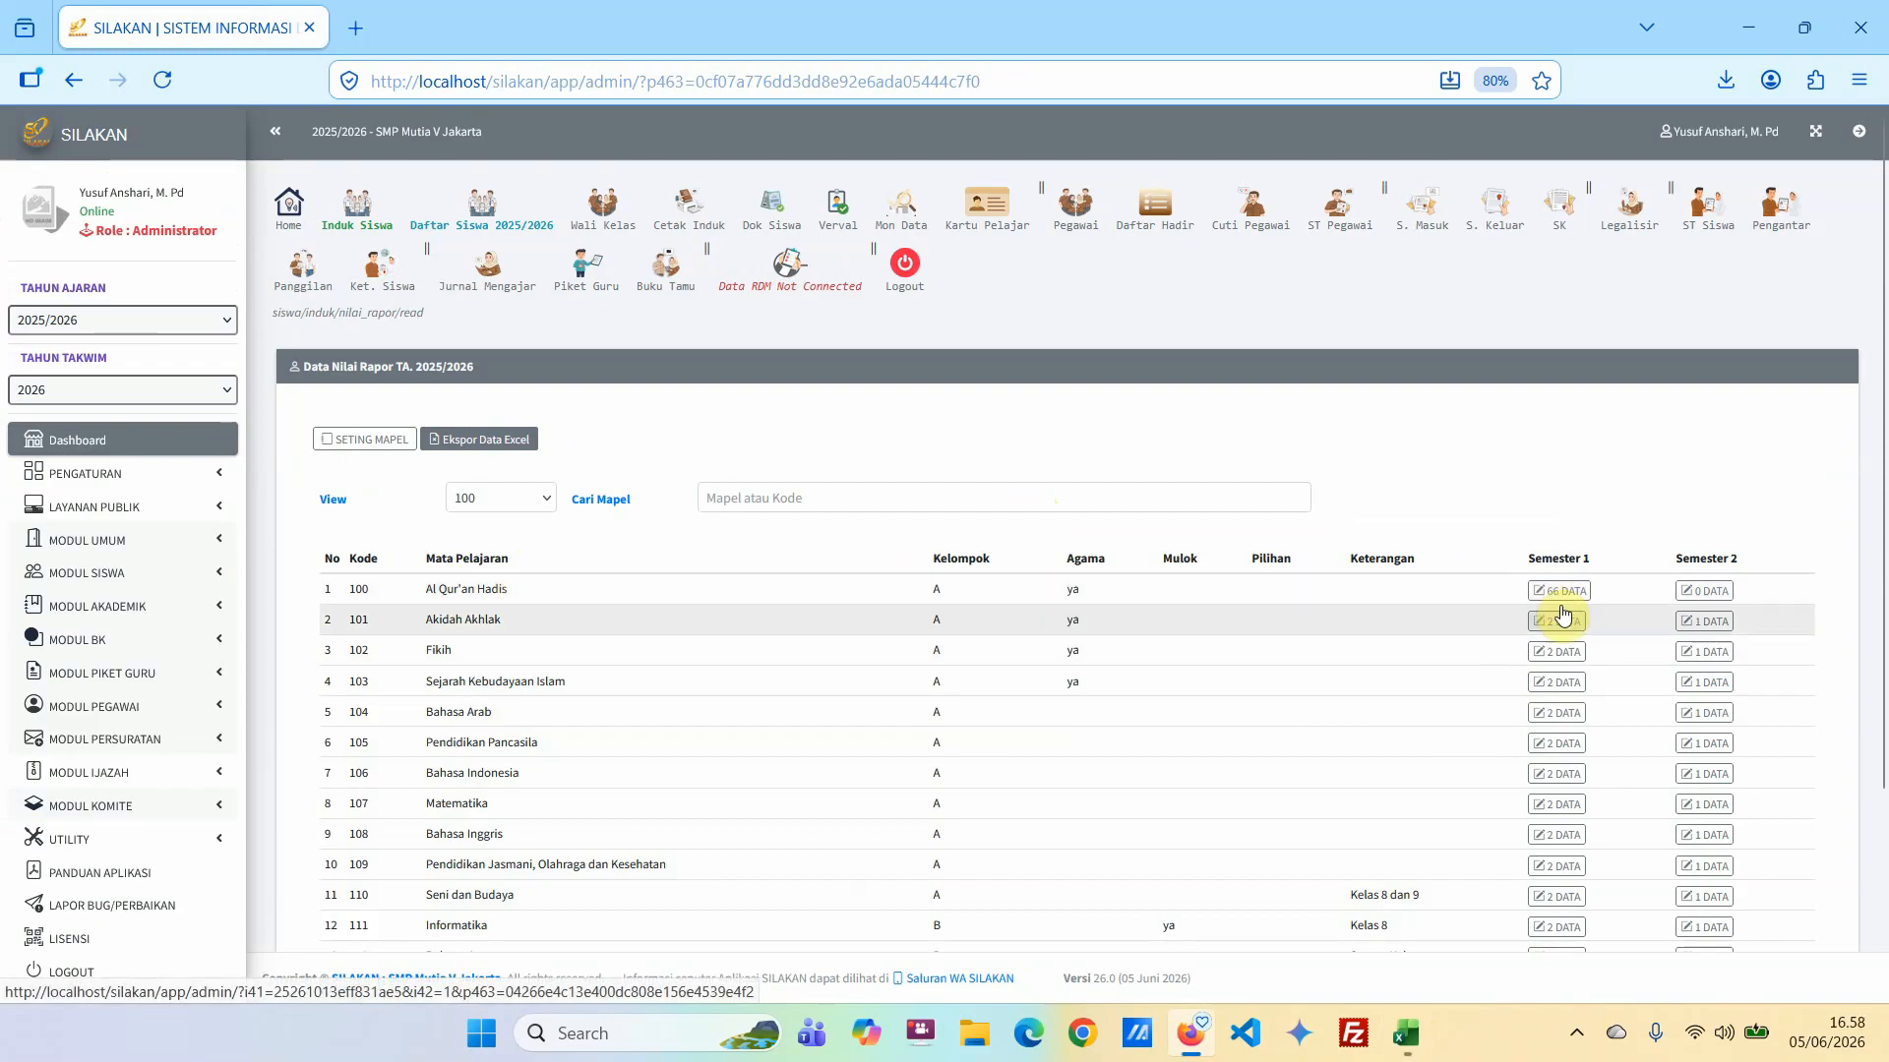
pyautogui.scroll(-2, 1559, 787)
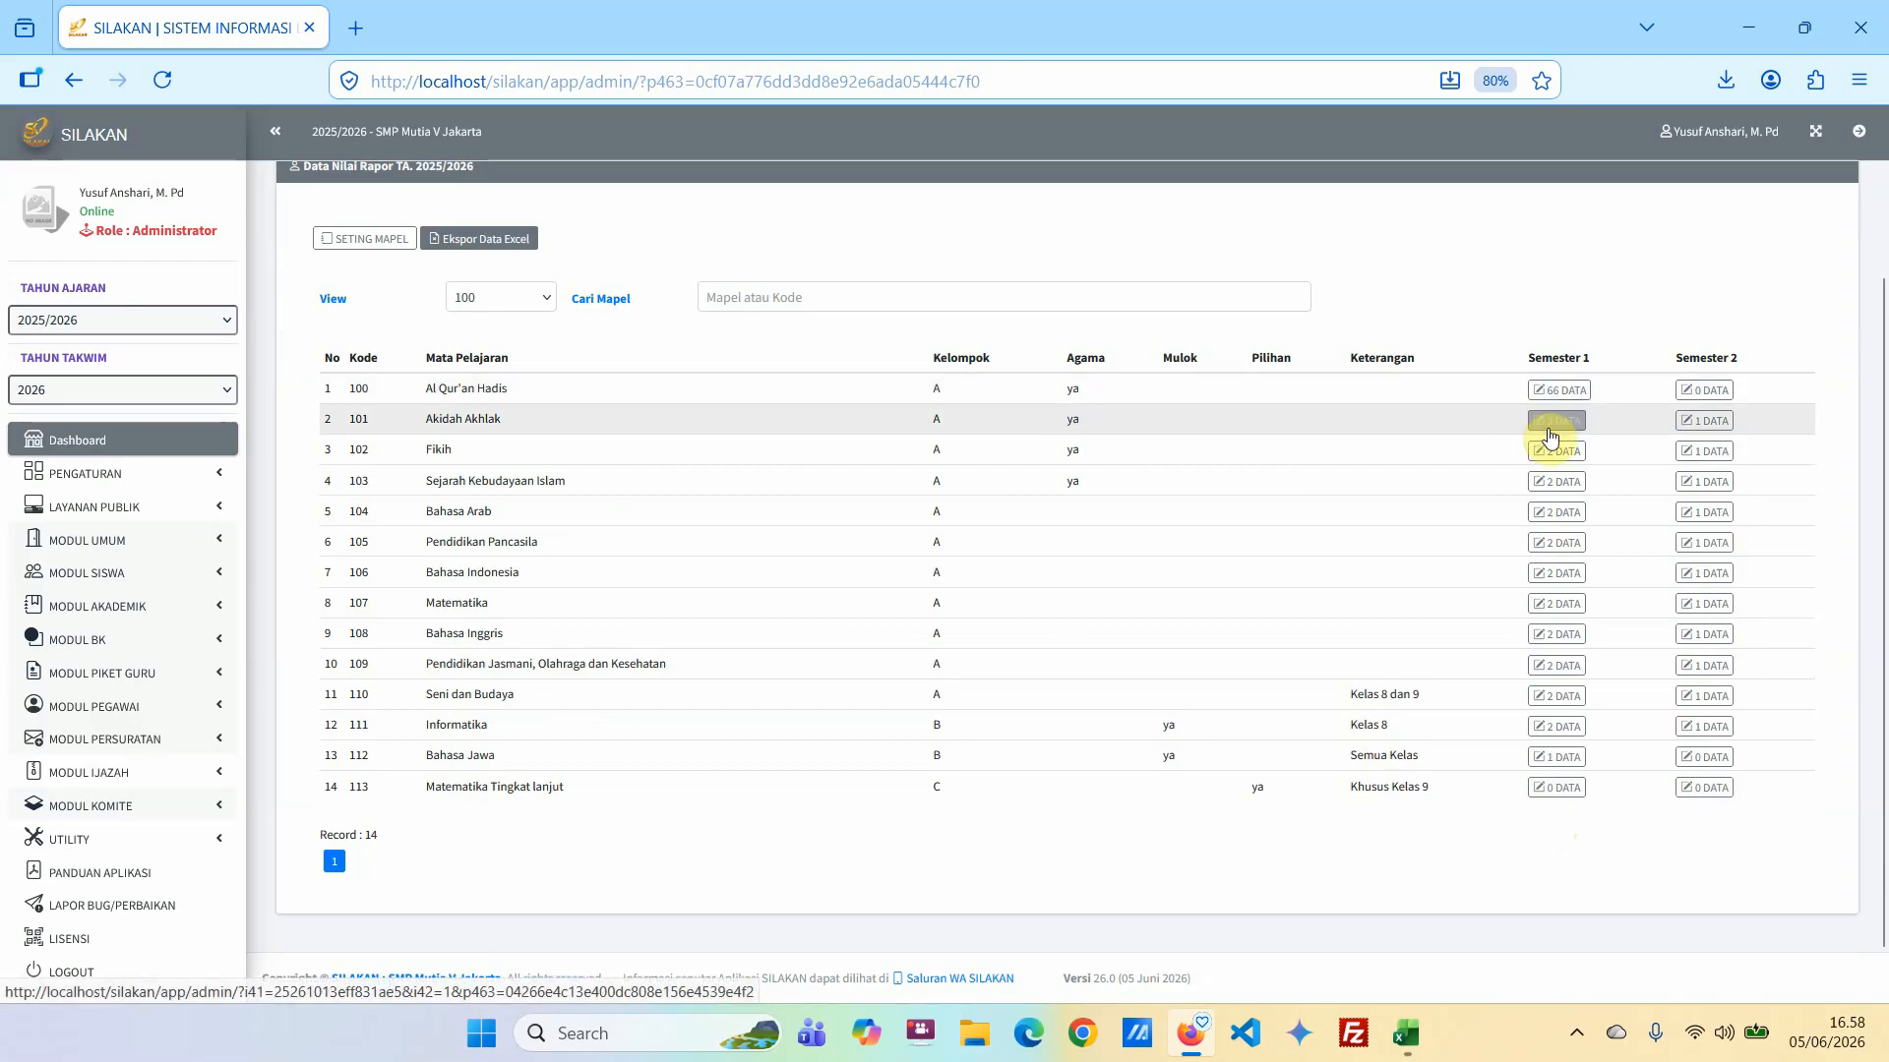
pyautogui.moveTo(1412, 1038)
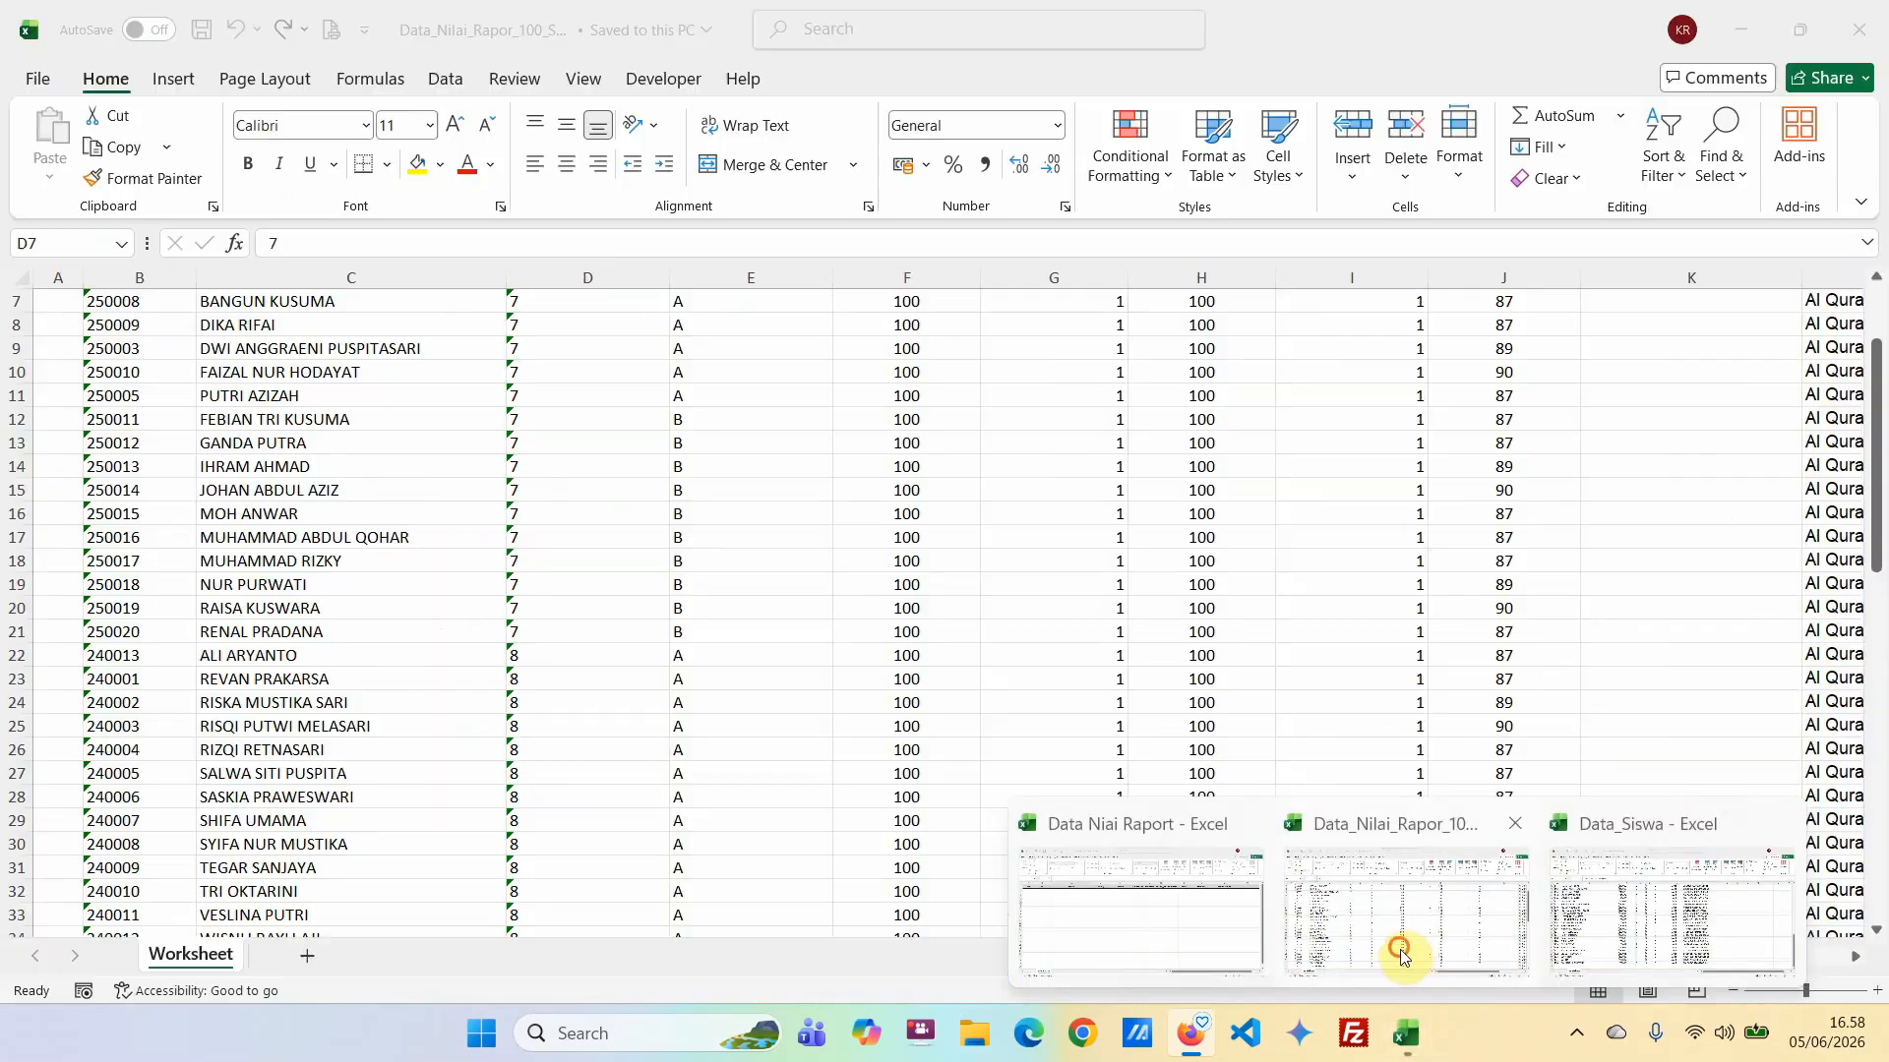
pyautogui.click(1400, 953)
pyautogui.scroll(2, 1041, 463)
pyautogui.click(937, 340)
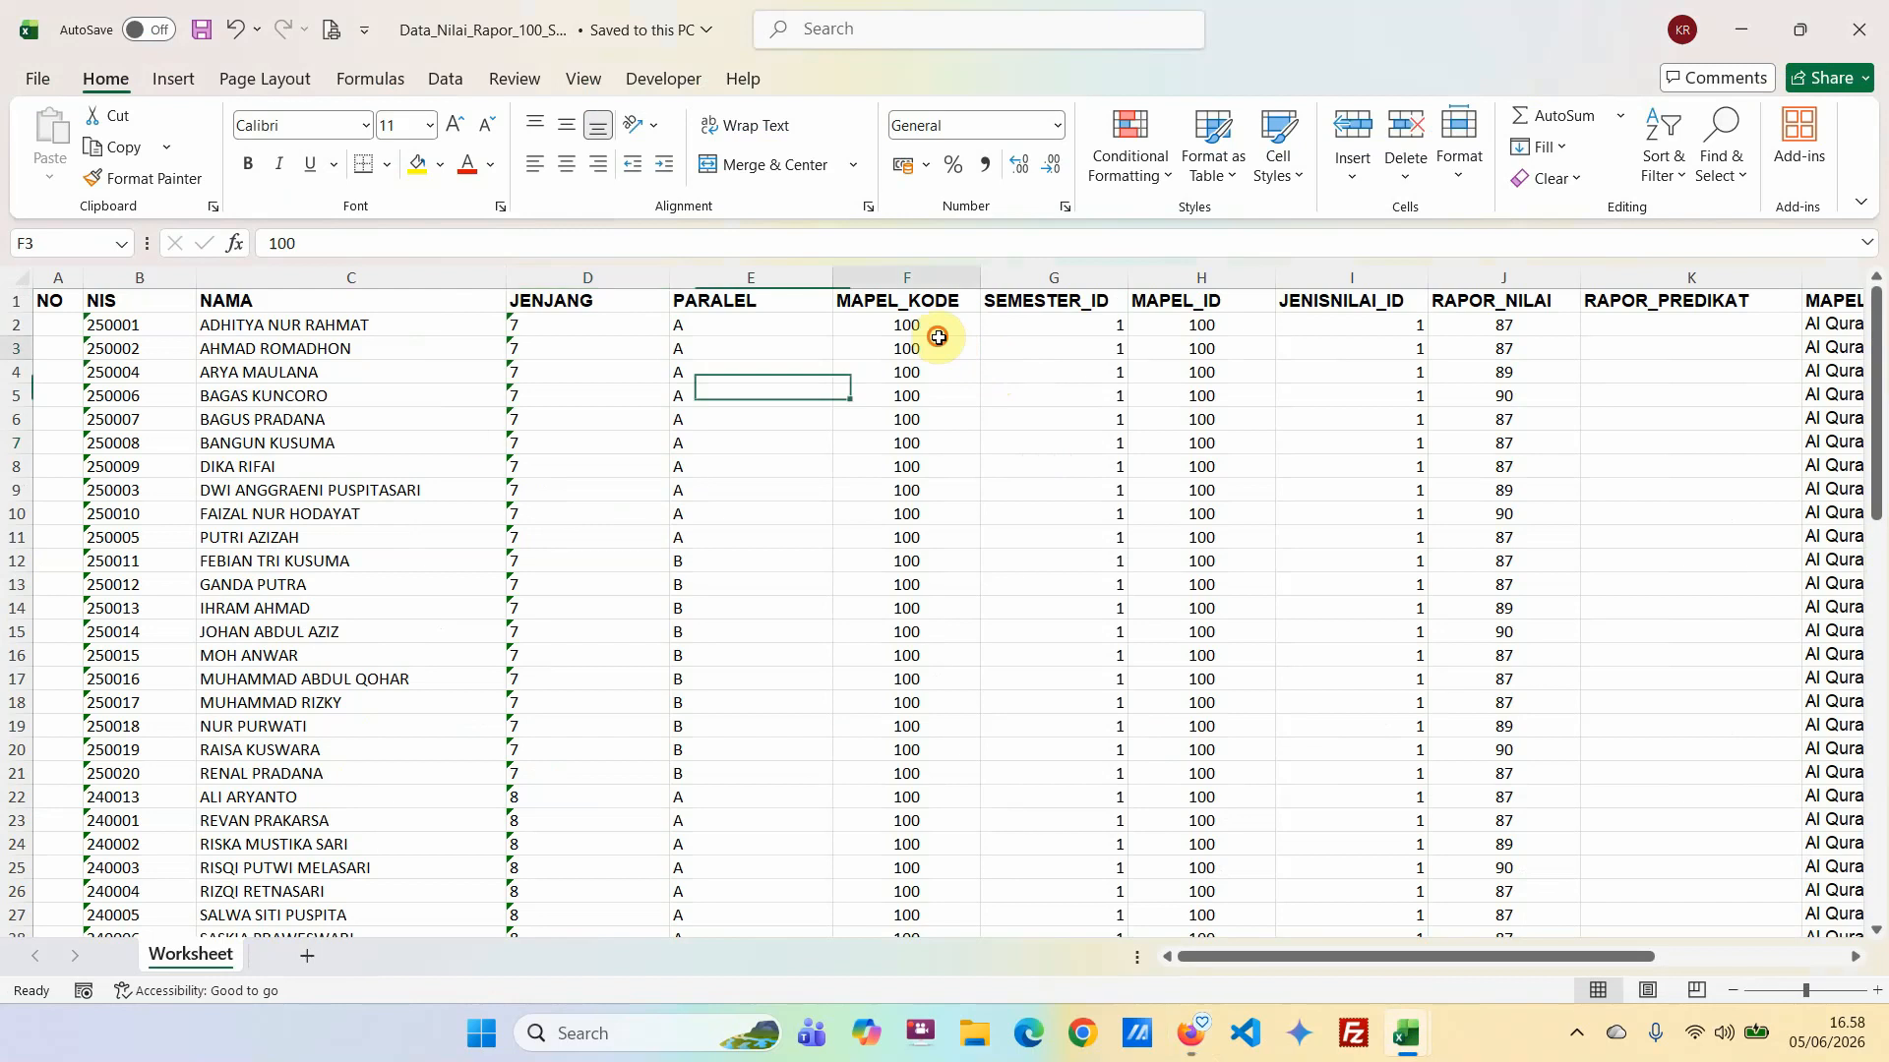
pyautogui.click(1191, 1033)
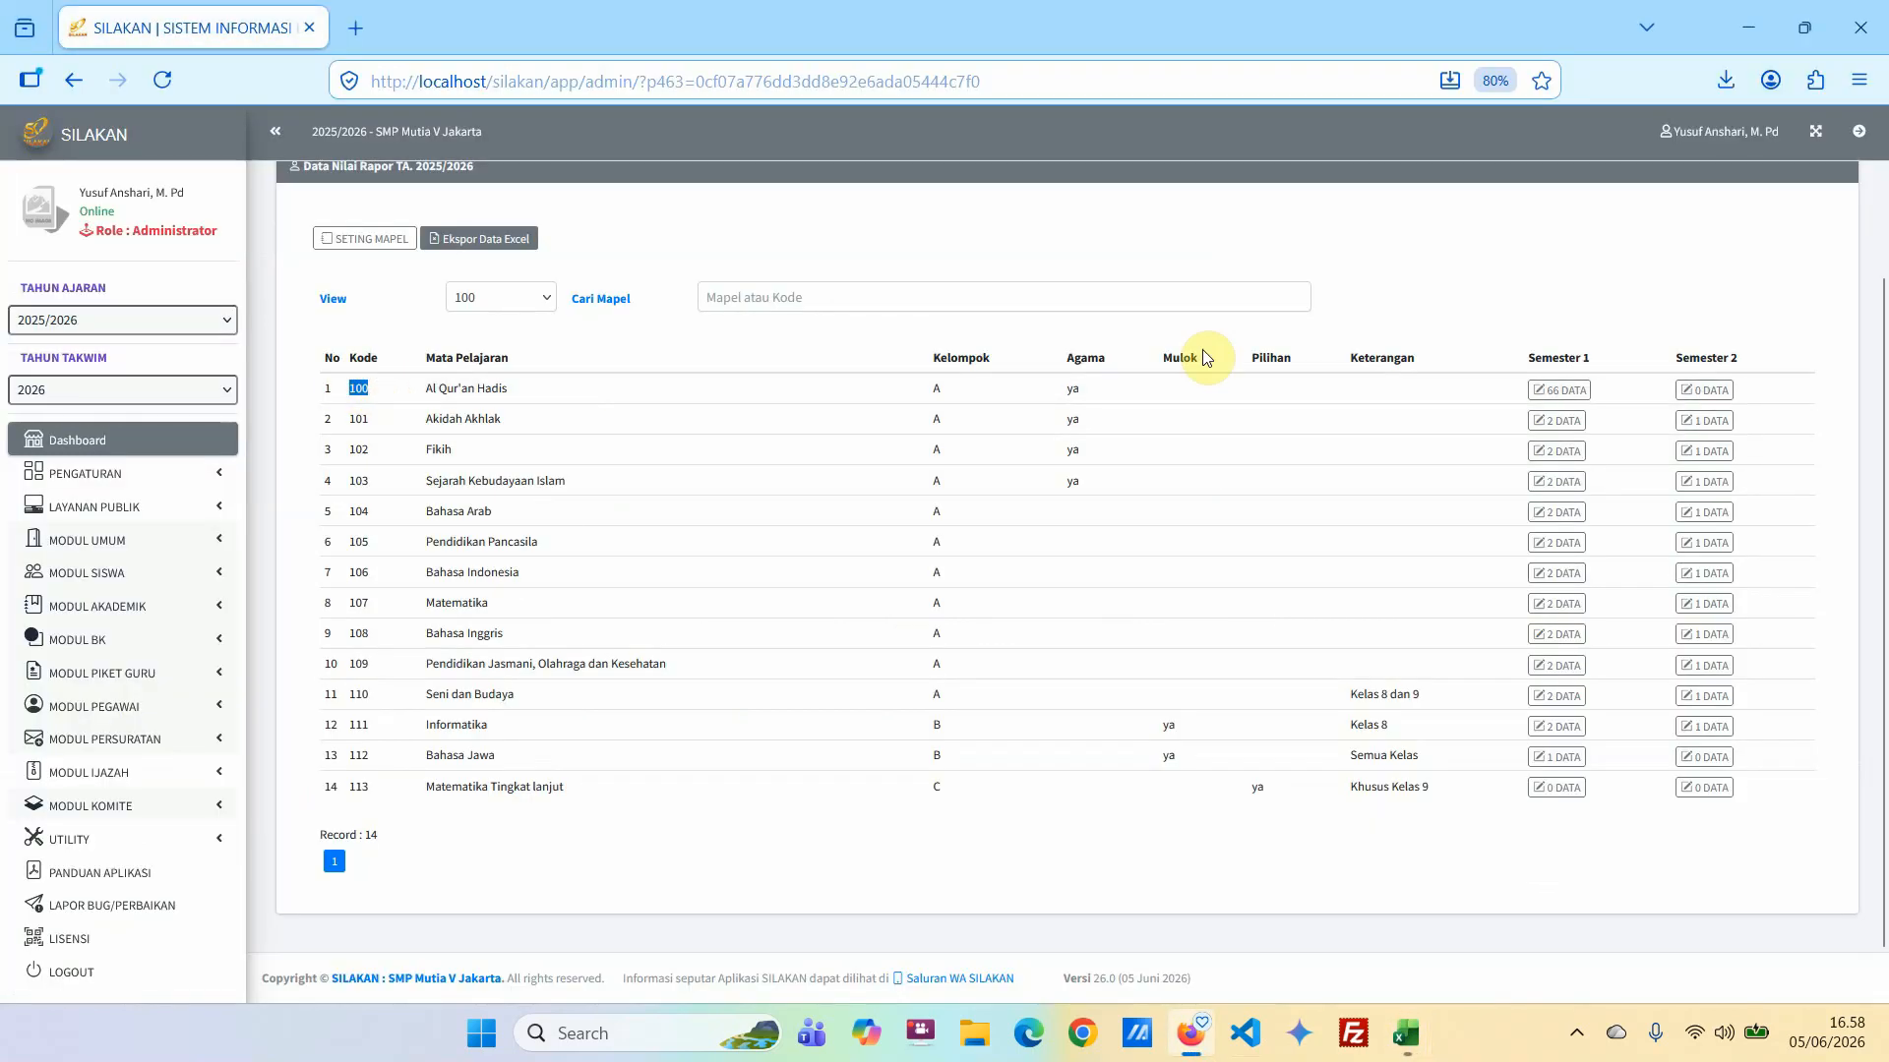
pyautogui.click(1153, 261)
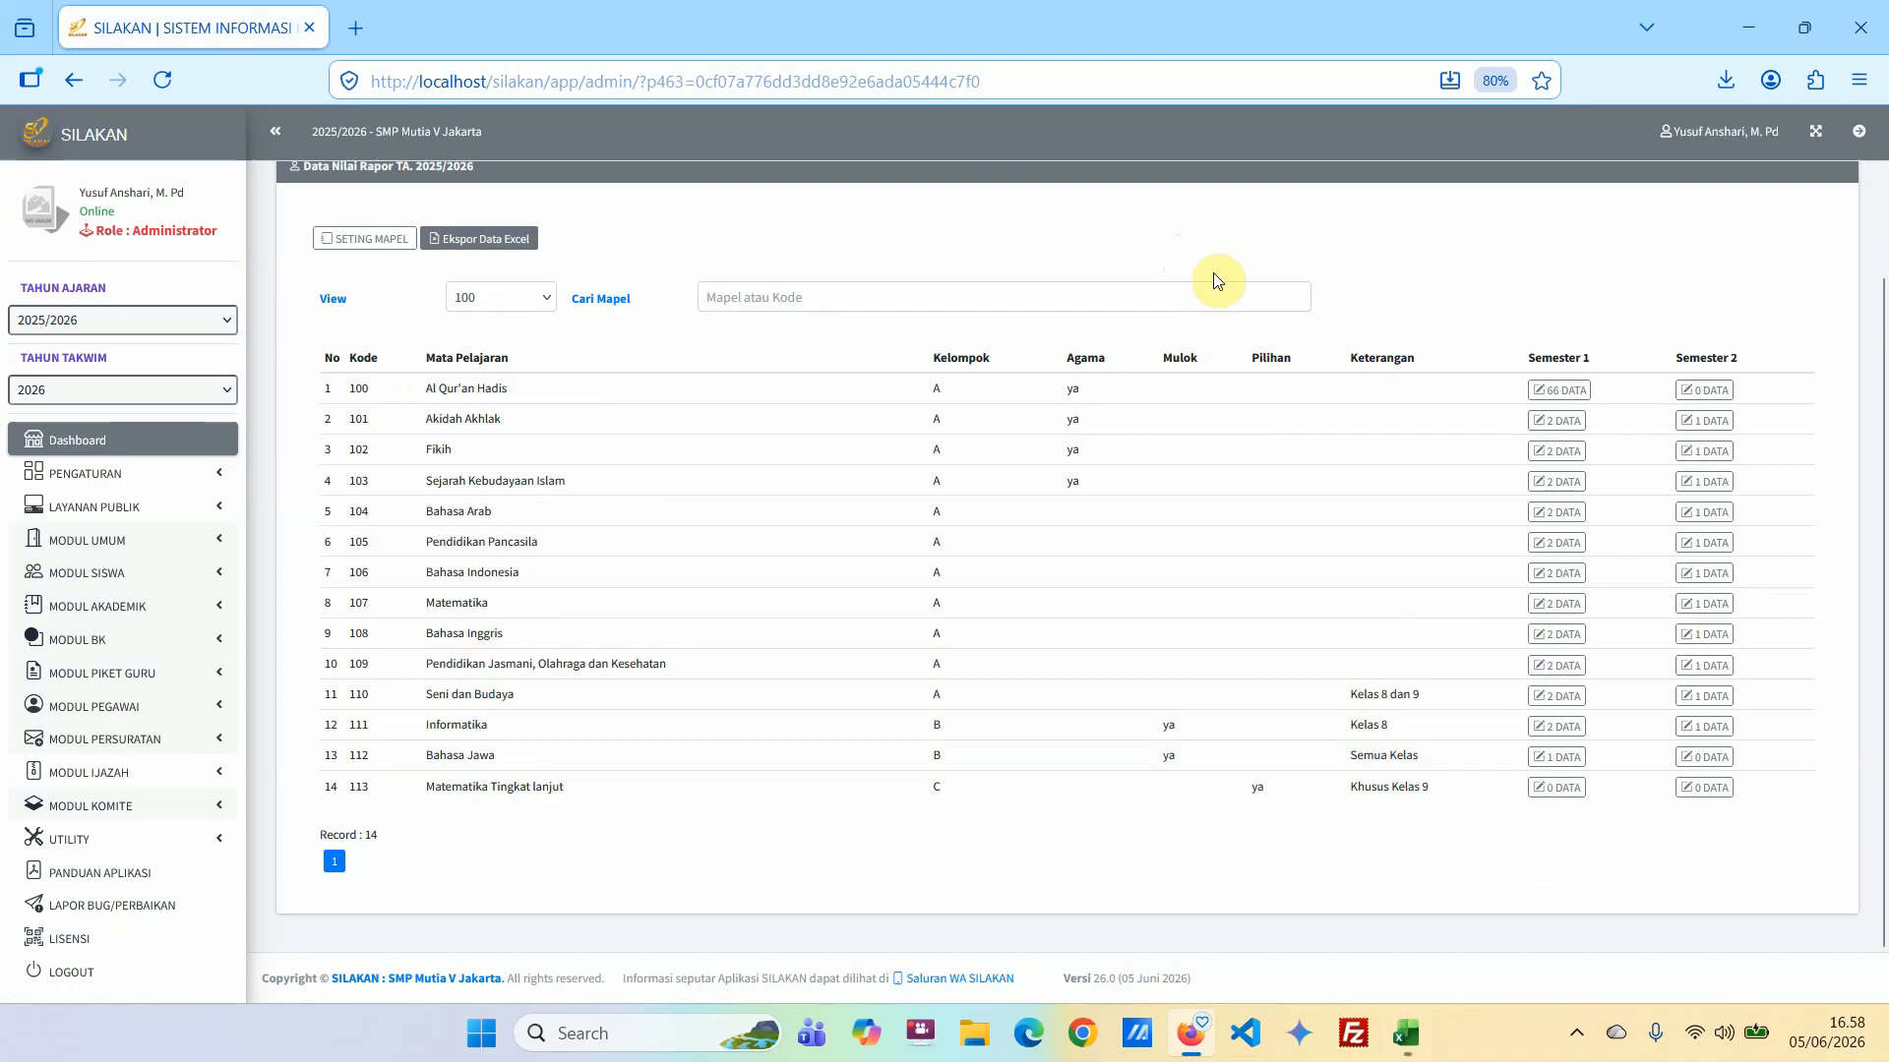
# Open Rekam Nilai under the student register's grade data and show the details of class 7 A [Digital].
pyautogui.scroll(3, 886, 281)
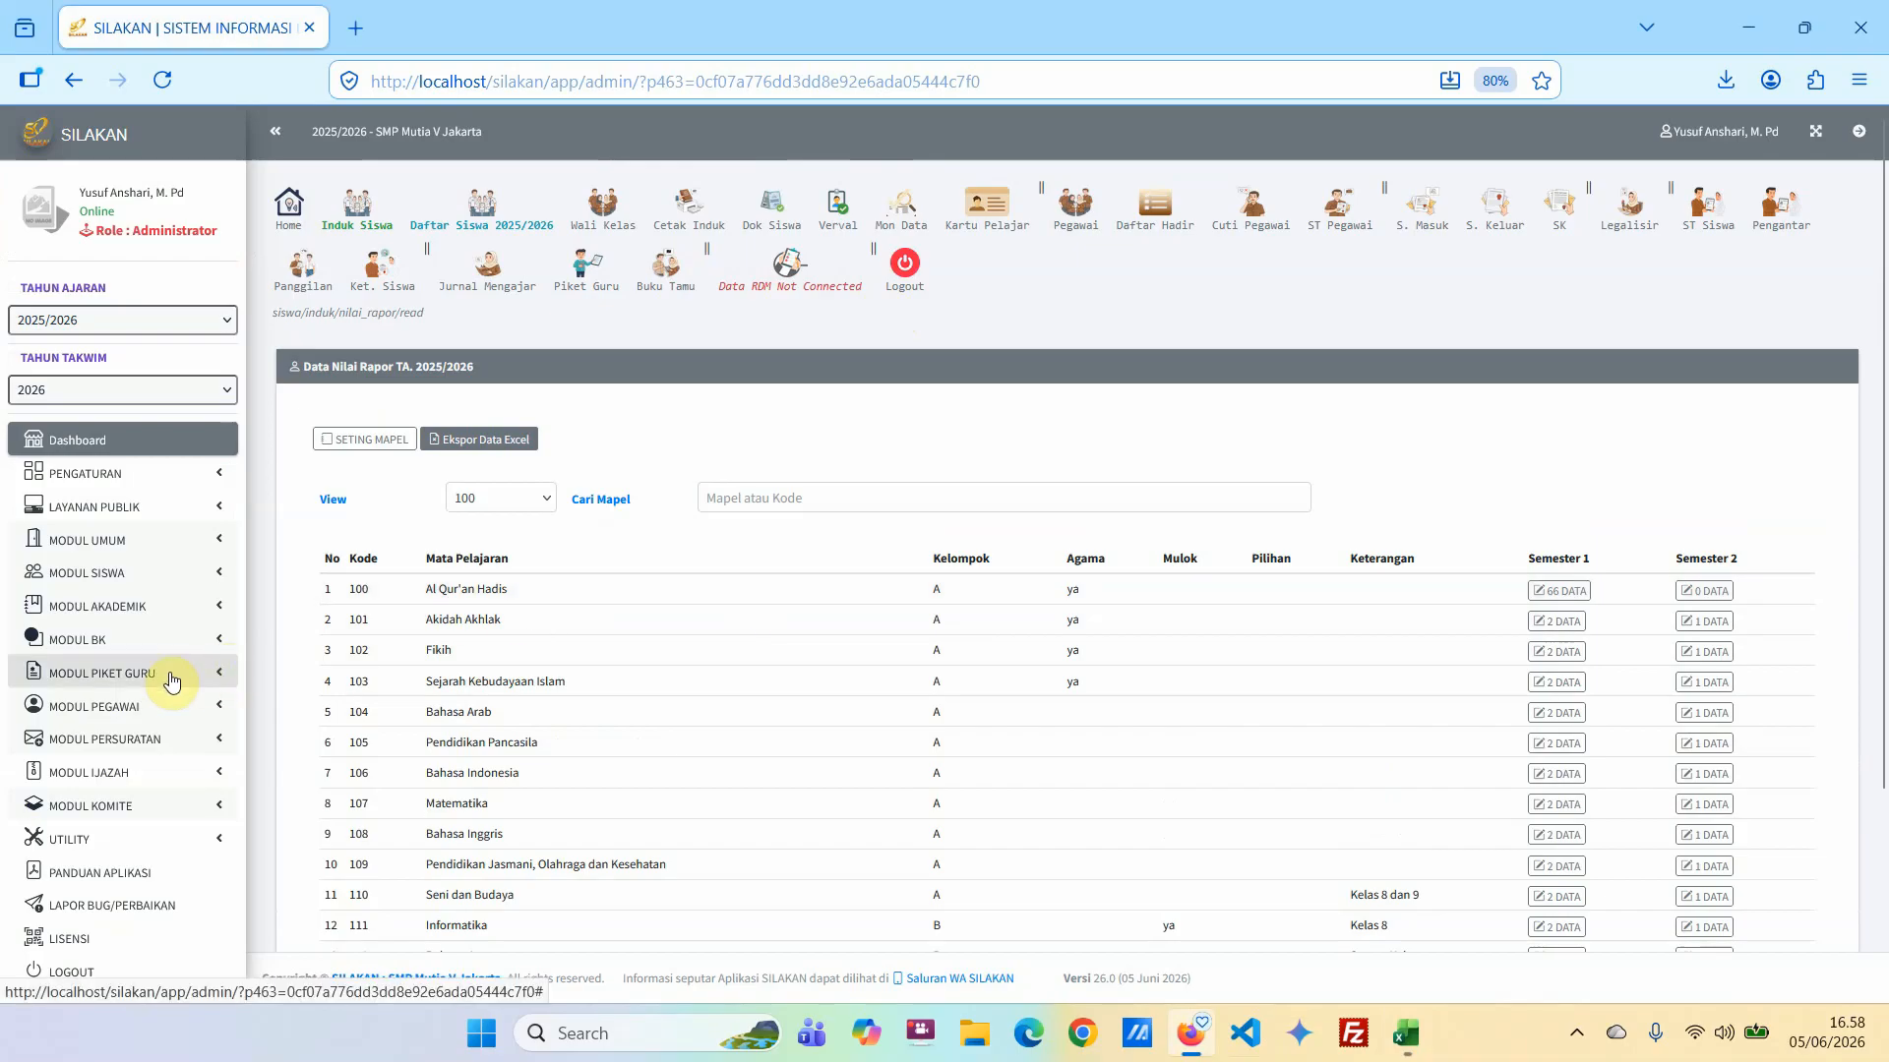
pyautogui.click(150, 576)
pyautogui.click(136, 801)
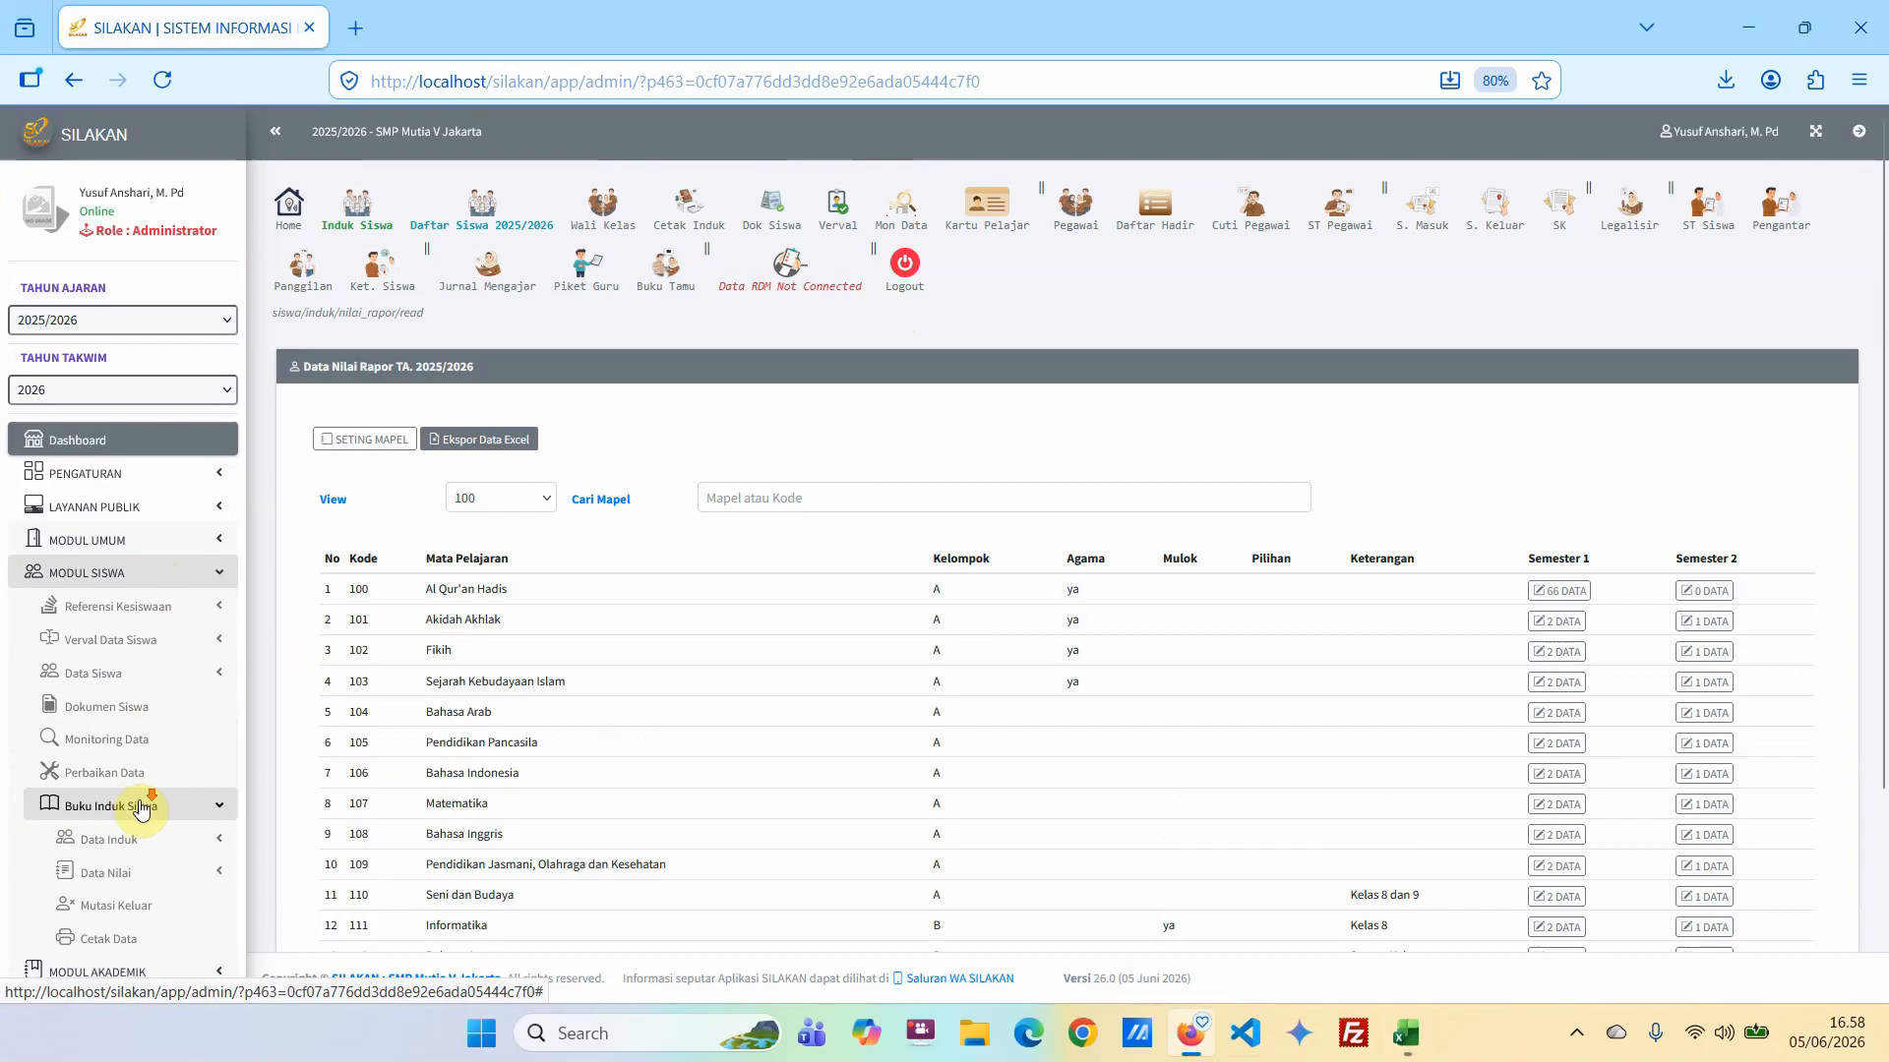
pyautogui.scroll(-2, 153, 812)
pyautogui.click(134, 686)
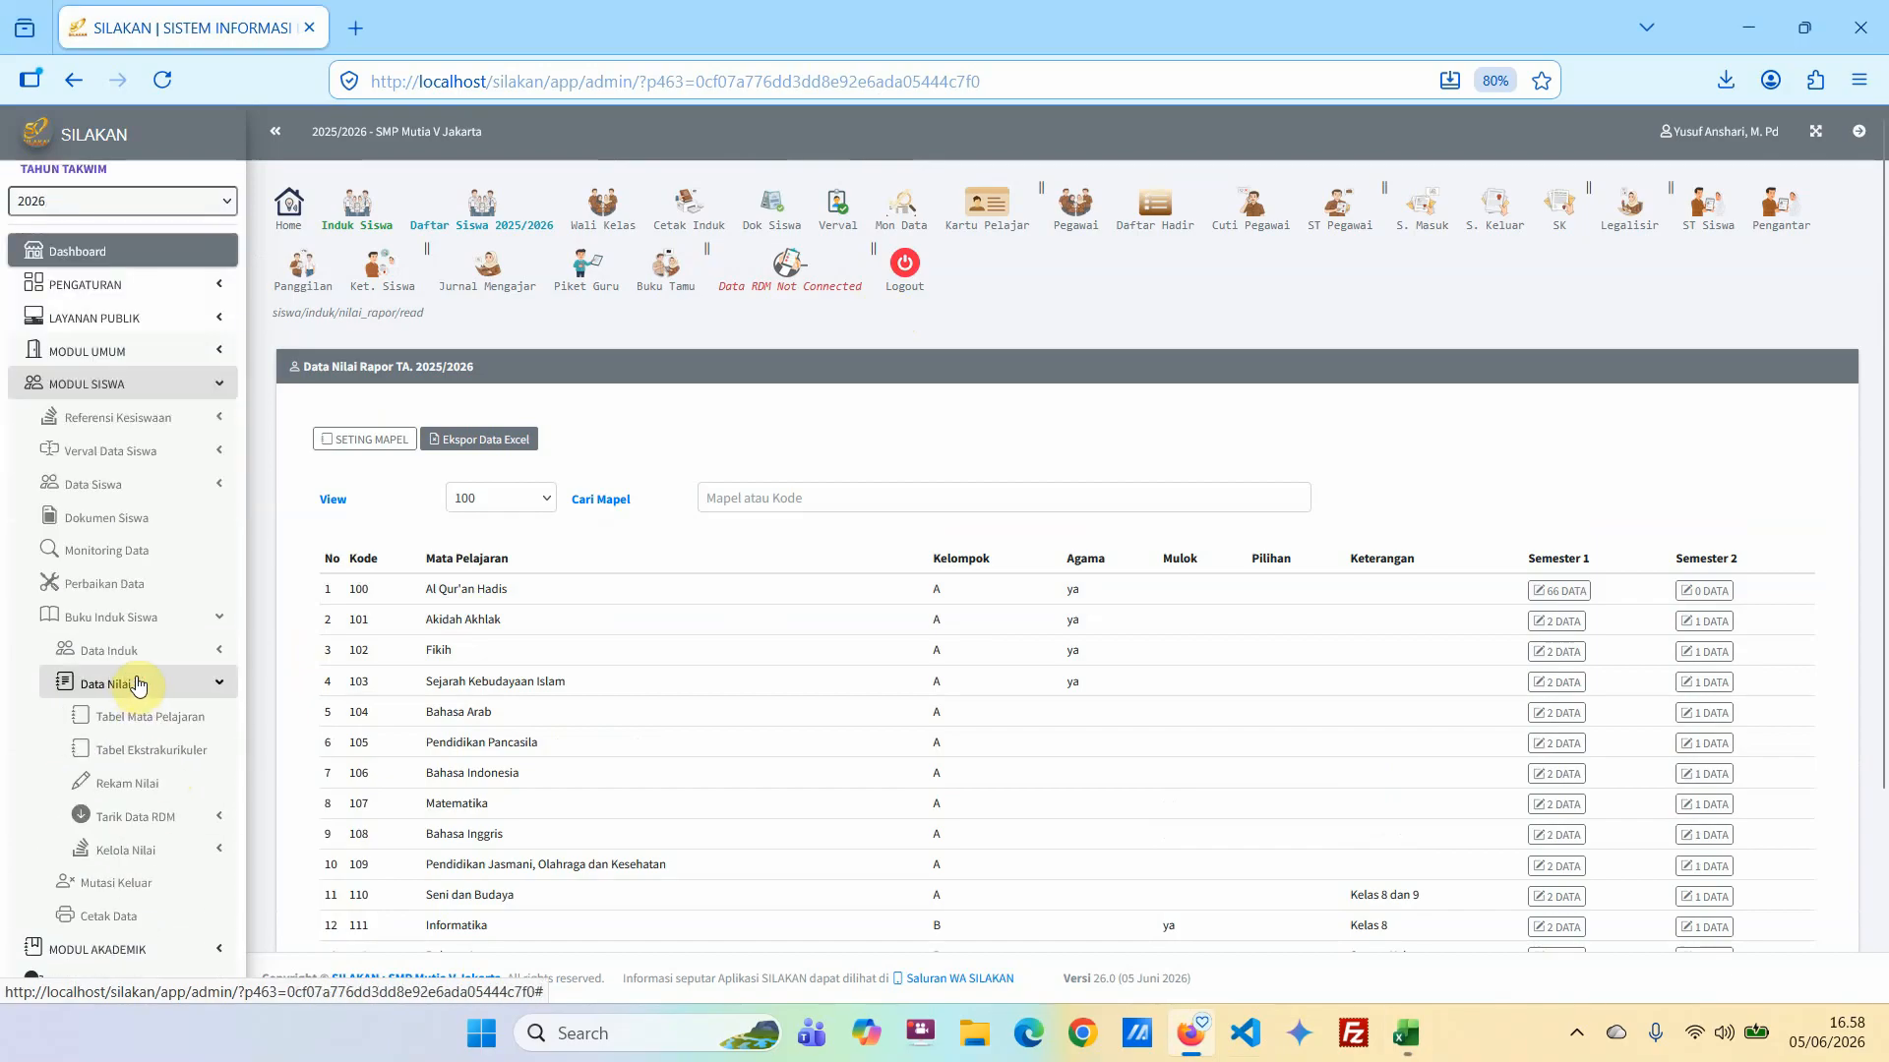
pyautogui.click(138, 776)
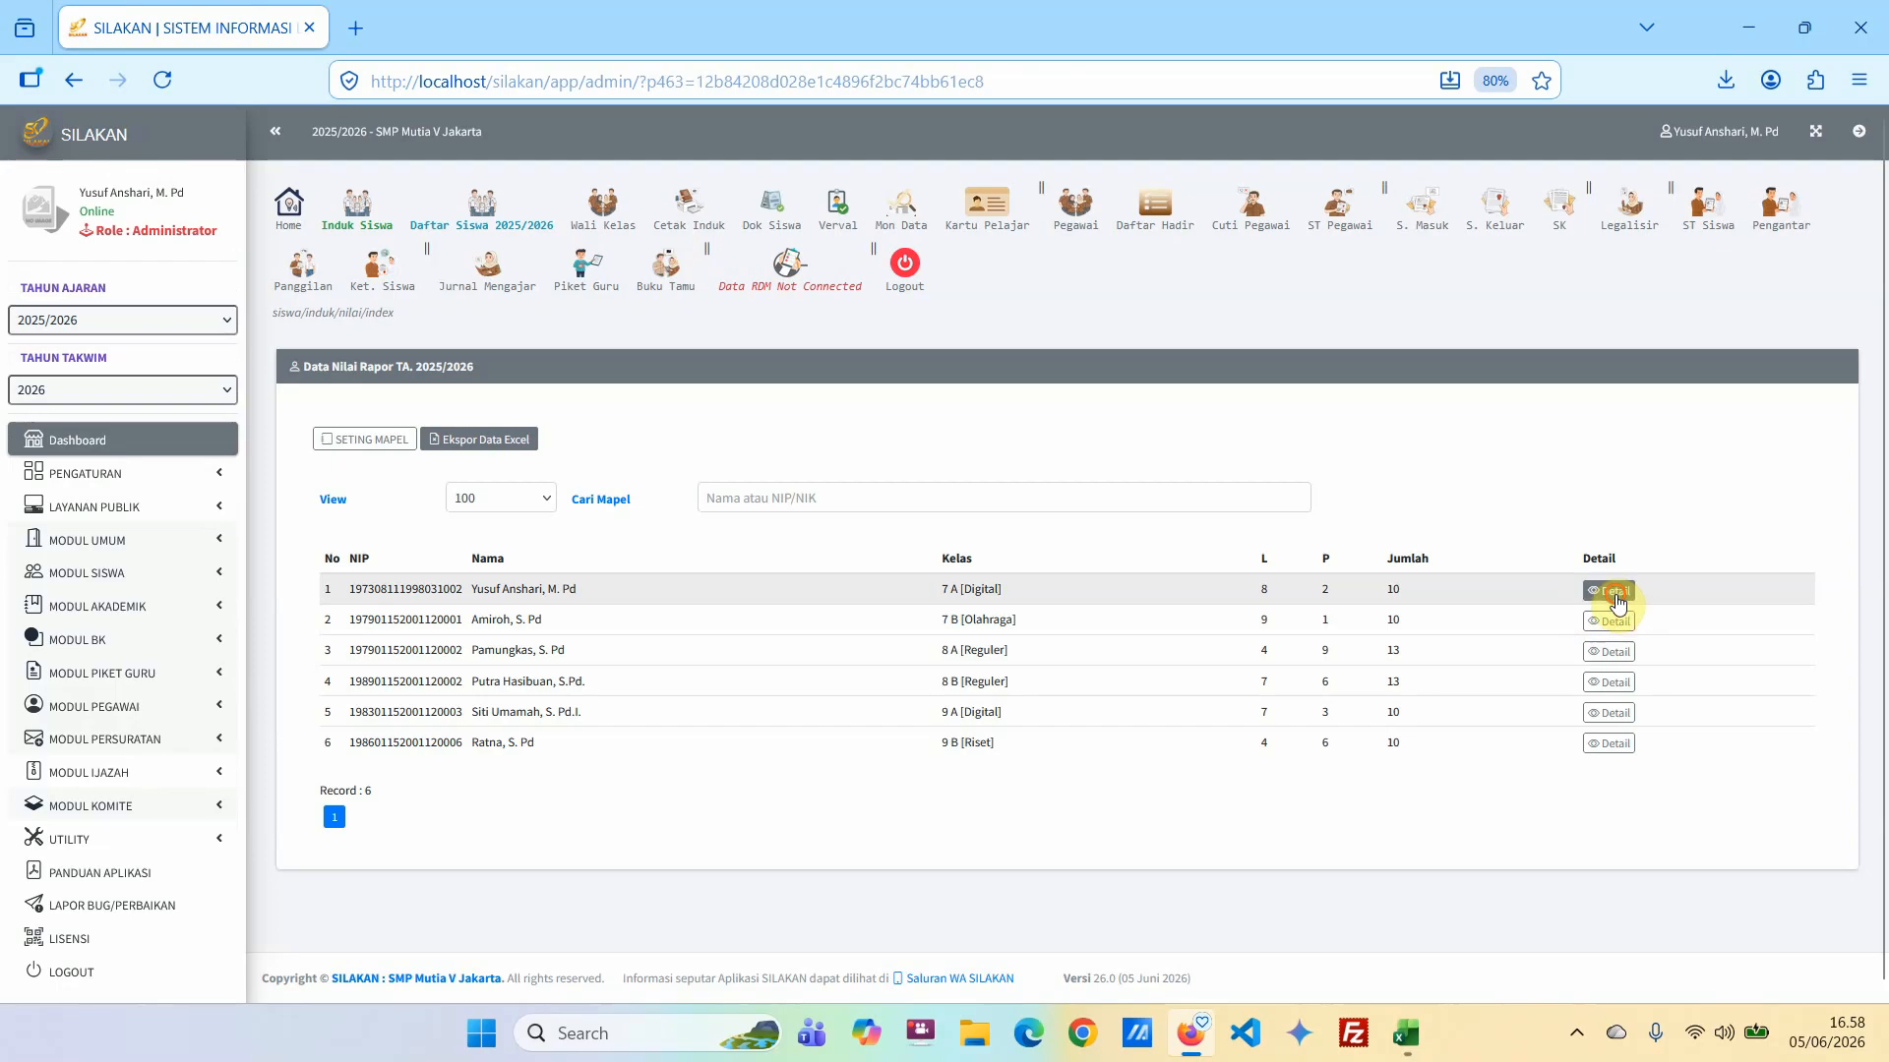
pyautogui.click(1615, 592)
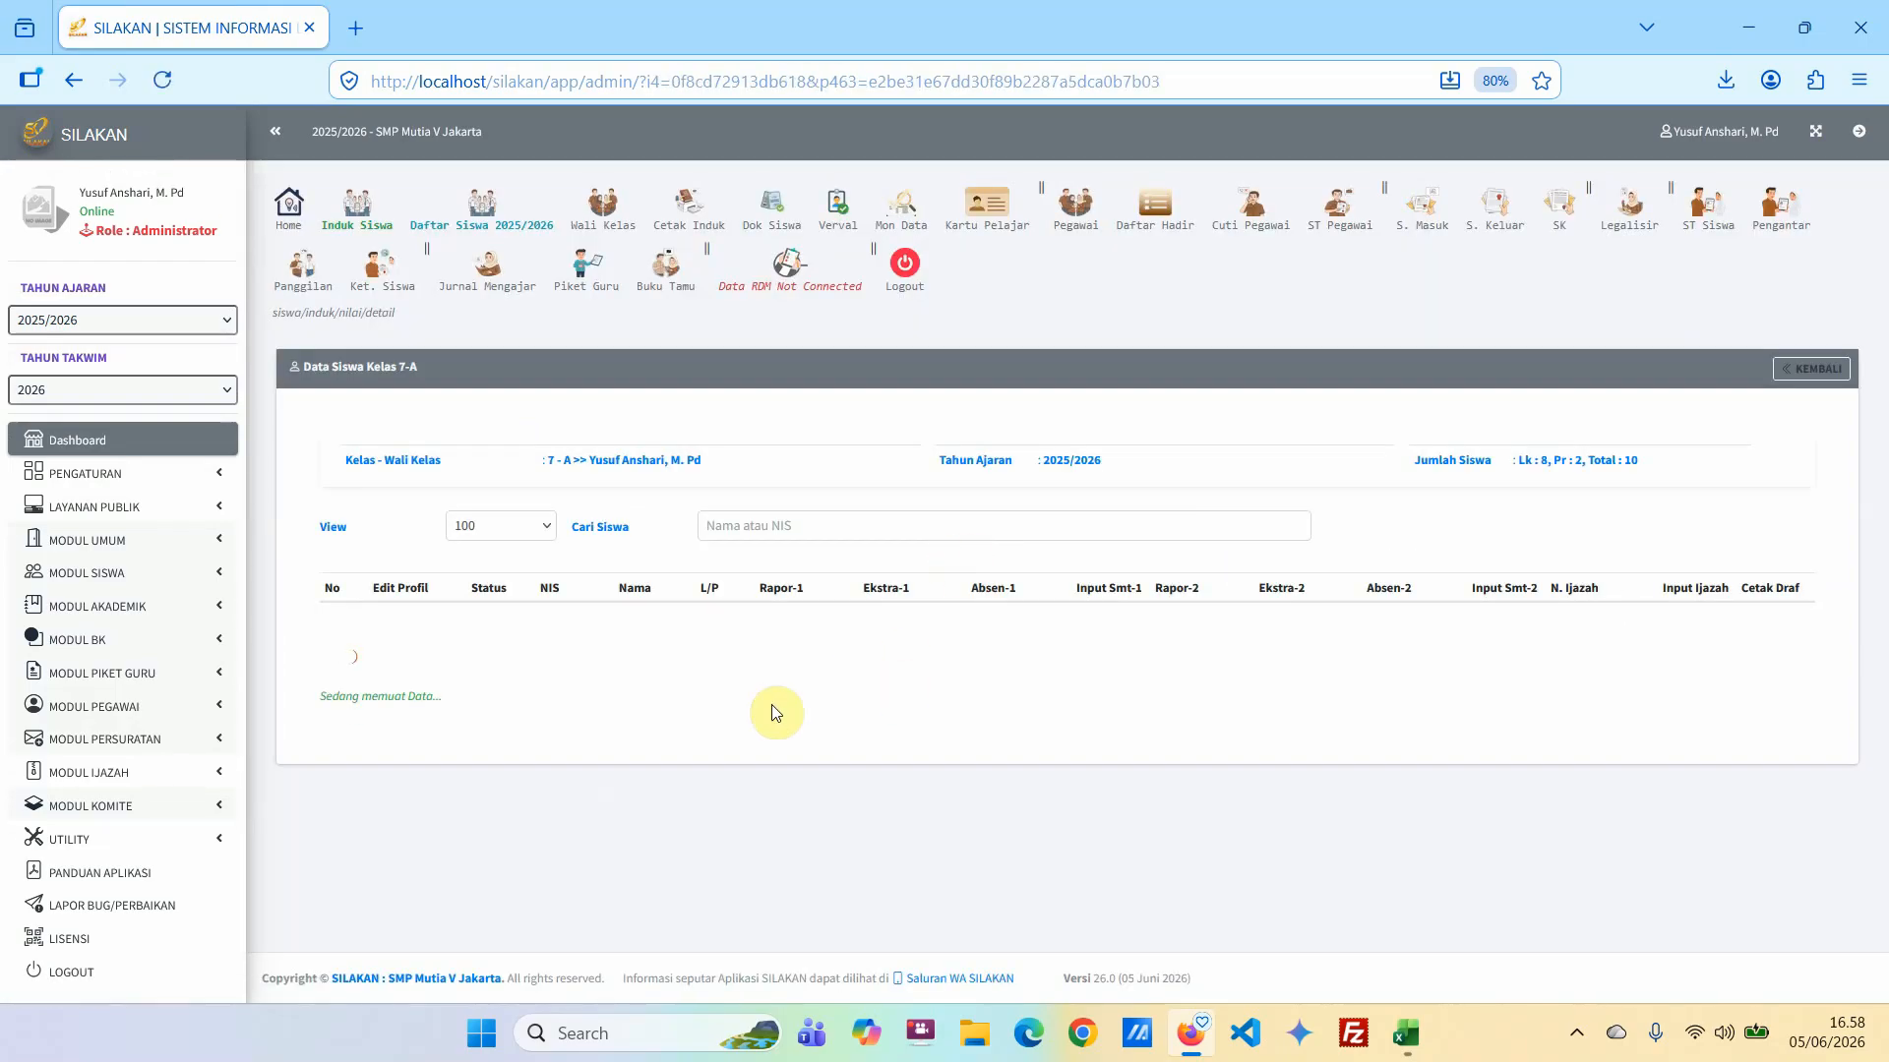
# Review the class 7-A report counts, inspect the second student's semester 1 grade entry form, and return to the class list.
pyautogui.scroll(-1, 924, 644)
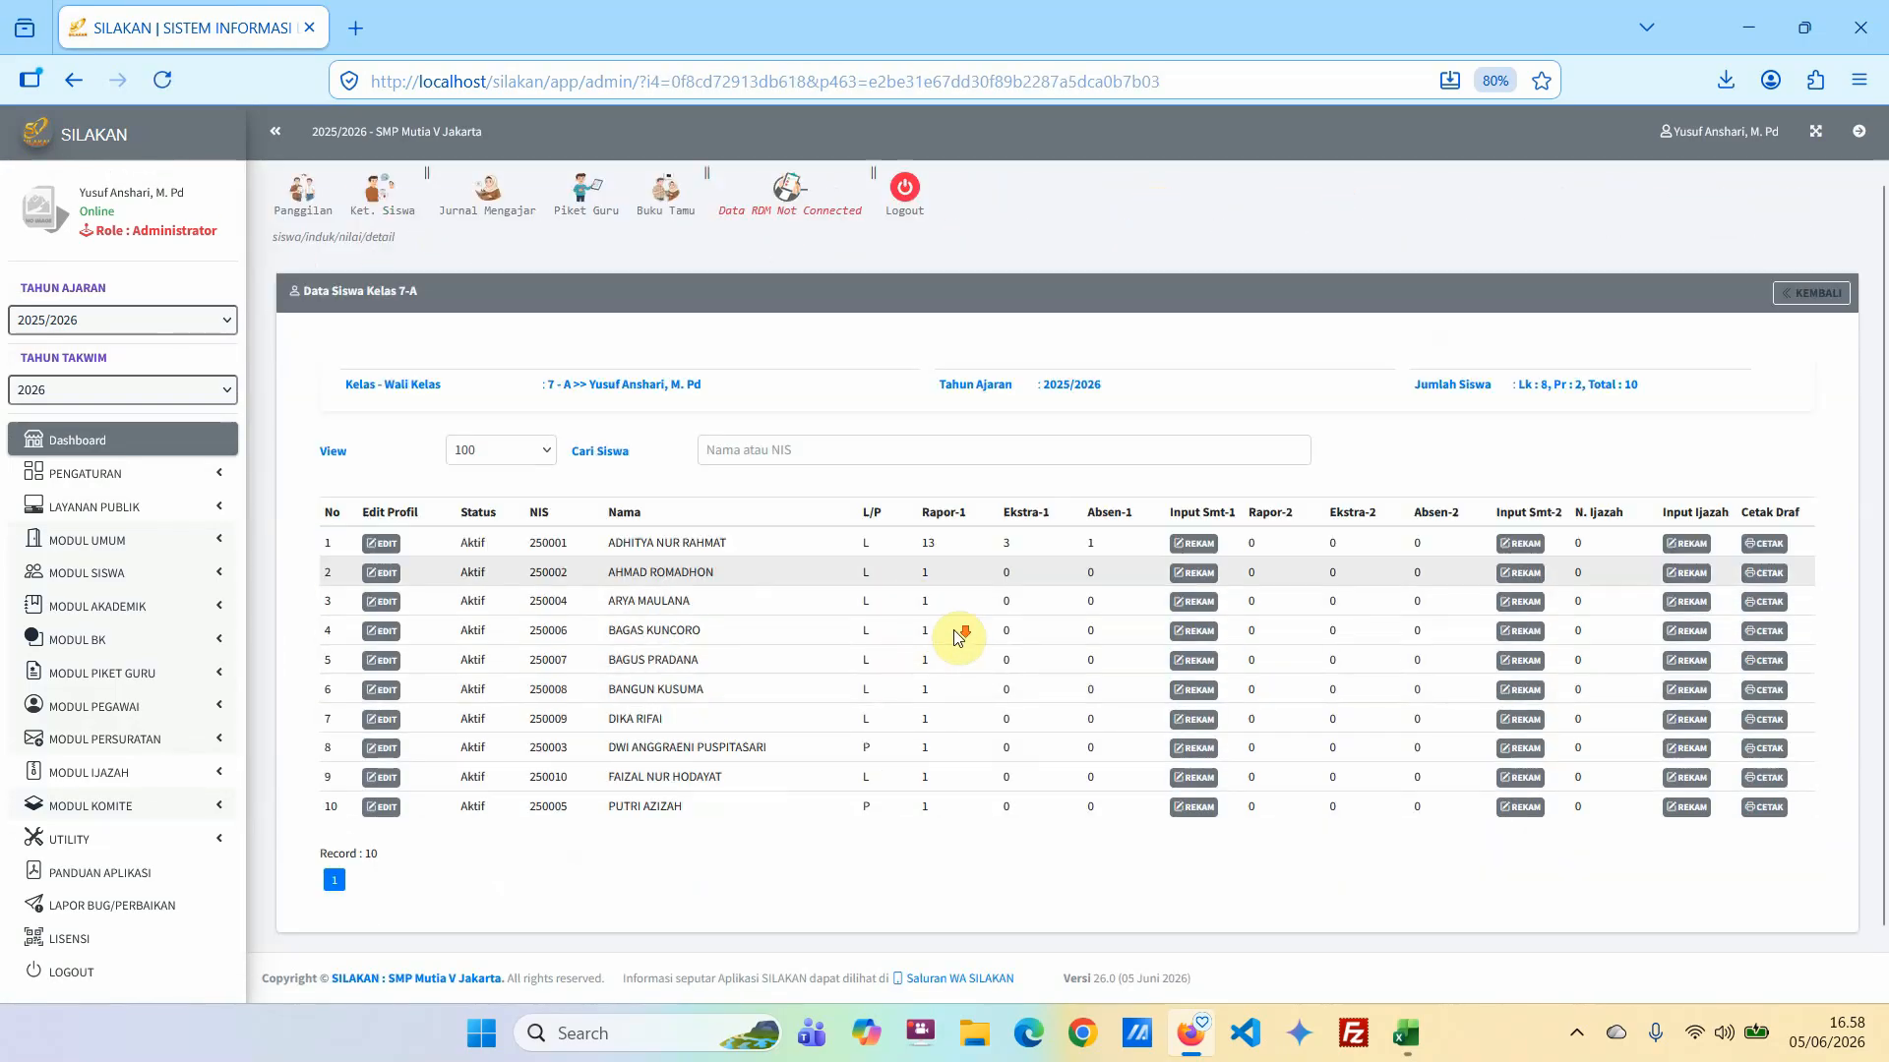
pyautogui.scroll(-1, 959, 637)
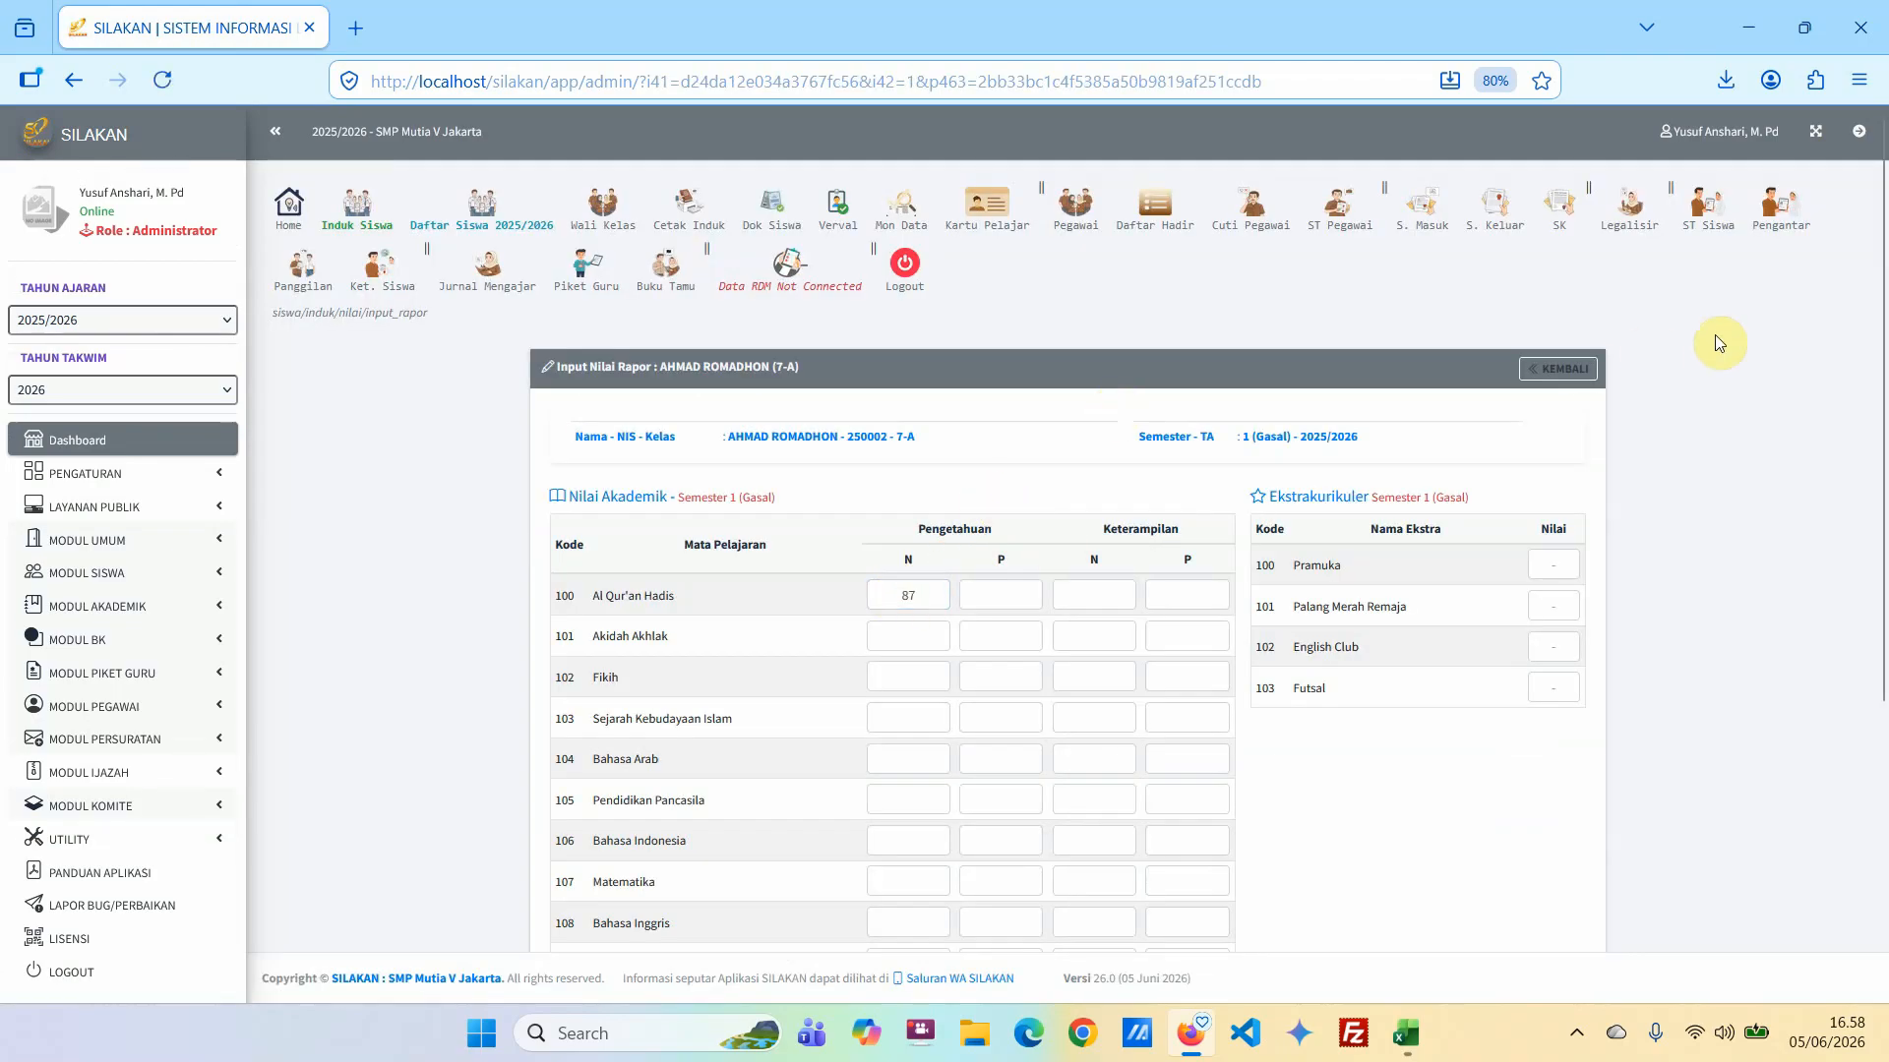
pyautogui.click(1561, 369)
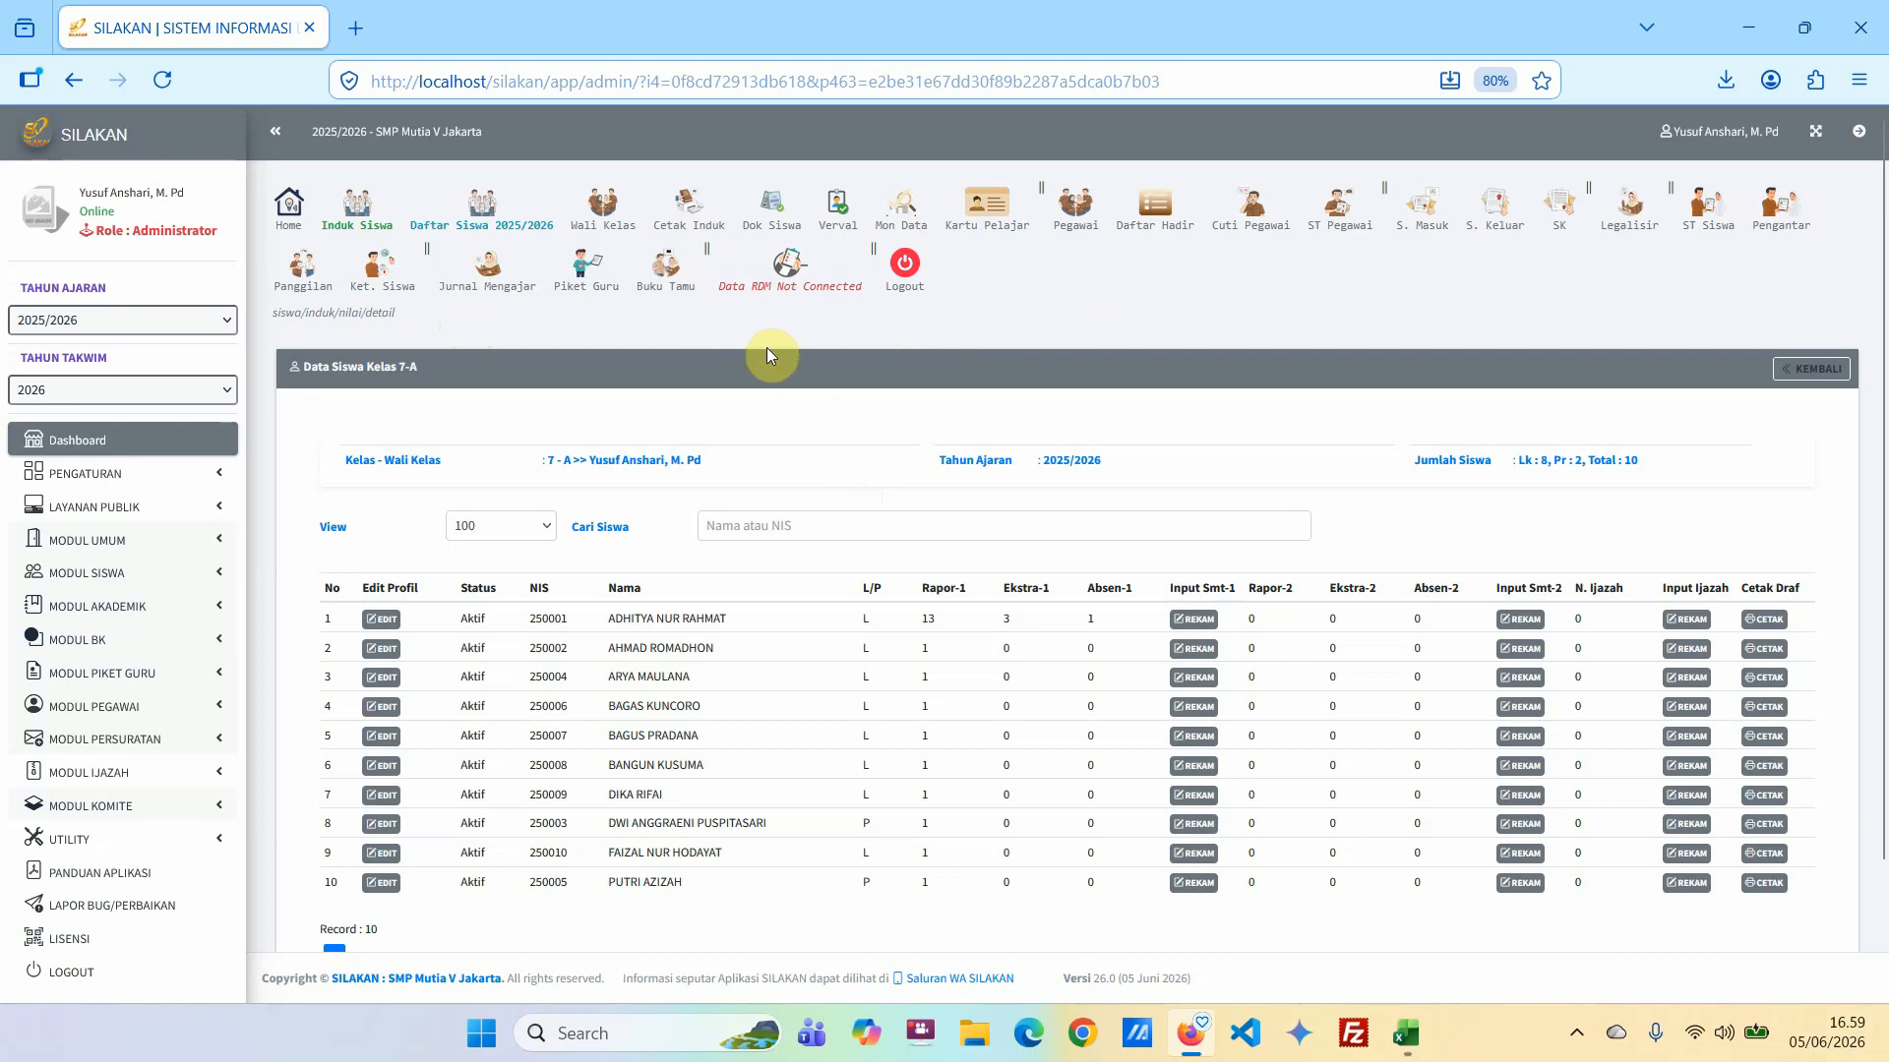
pyautogui.scroll(-2, 251, 634)
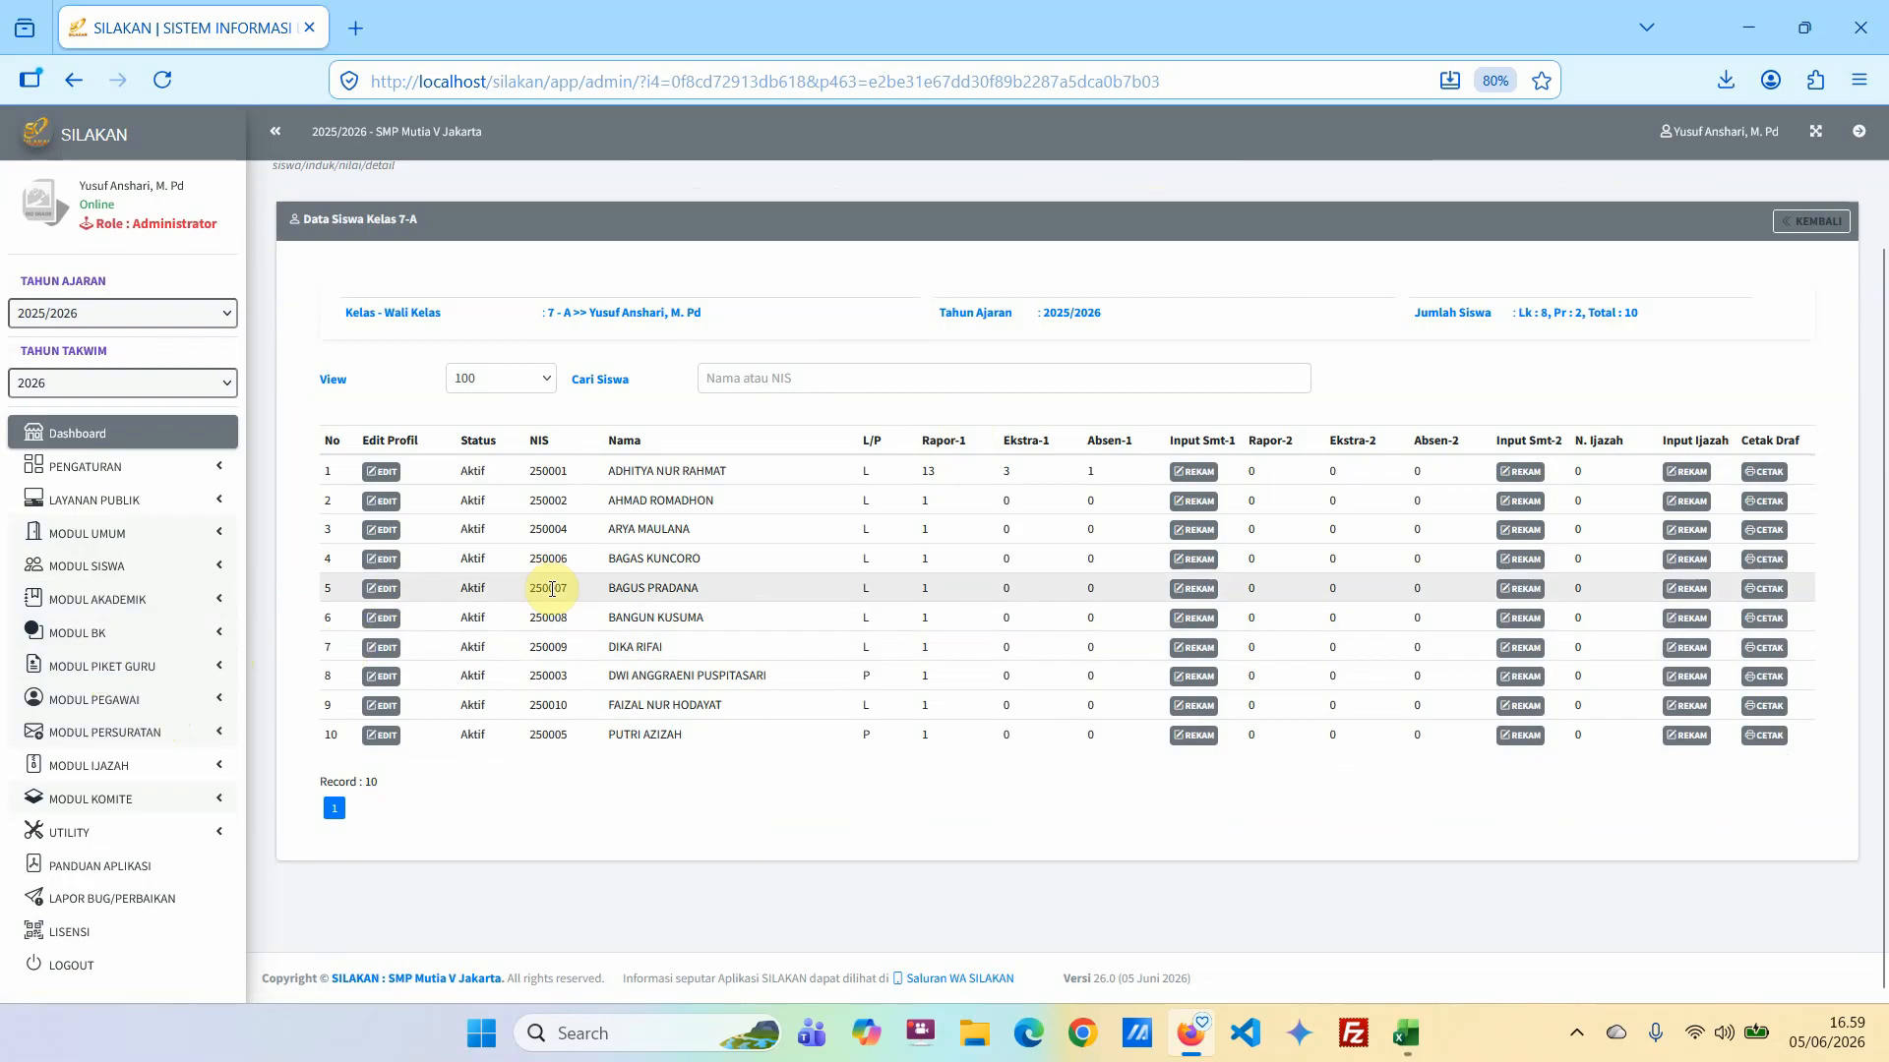
pyautogui.scroll(2, 531, 597)
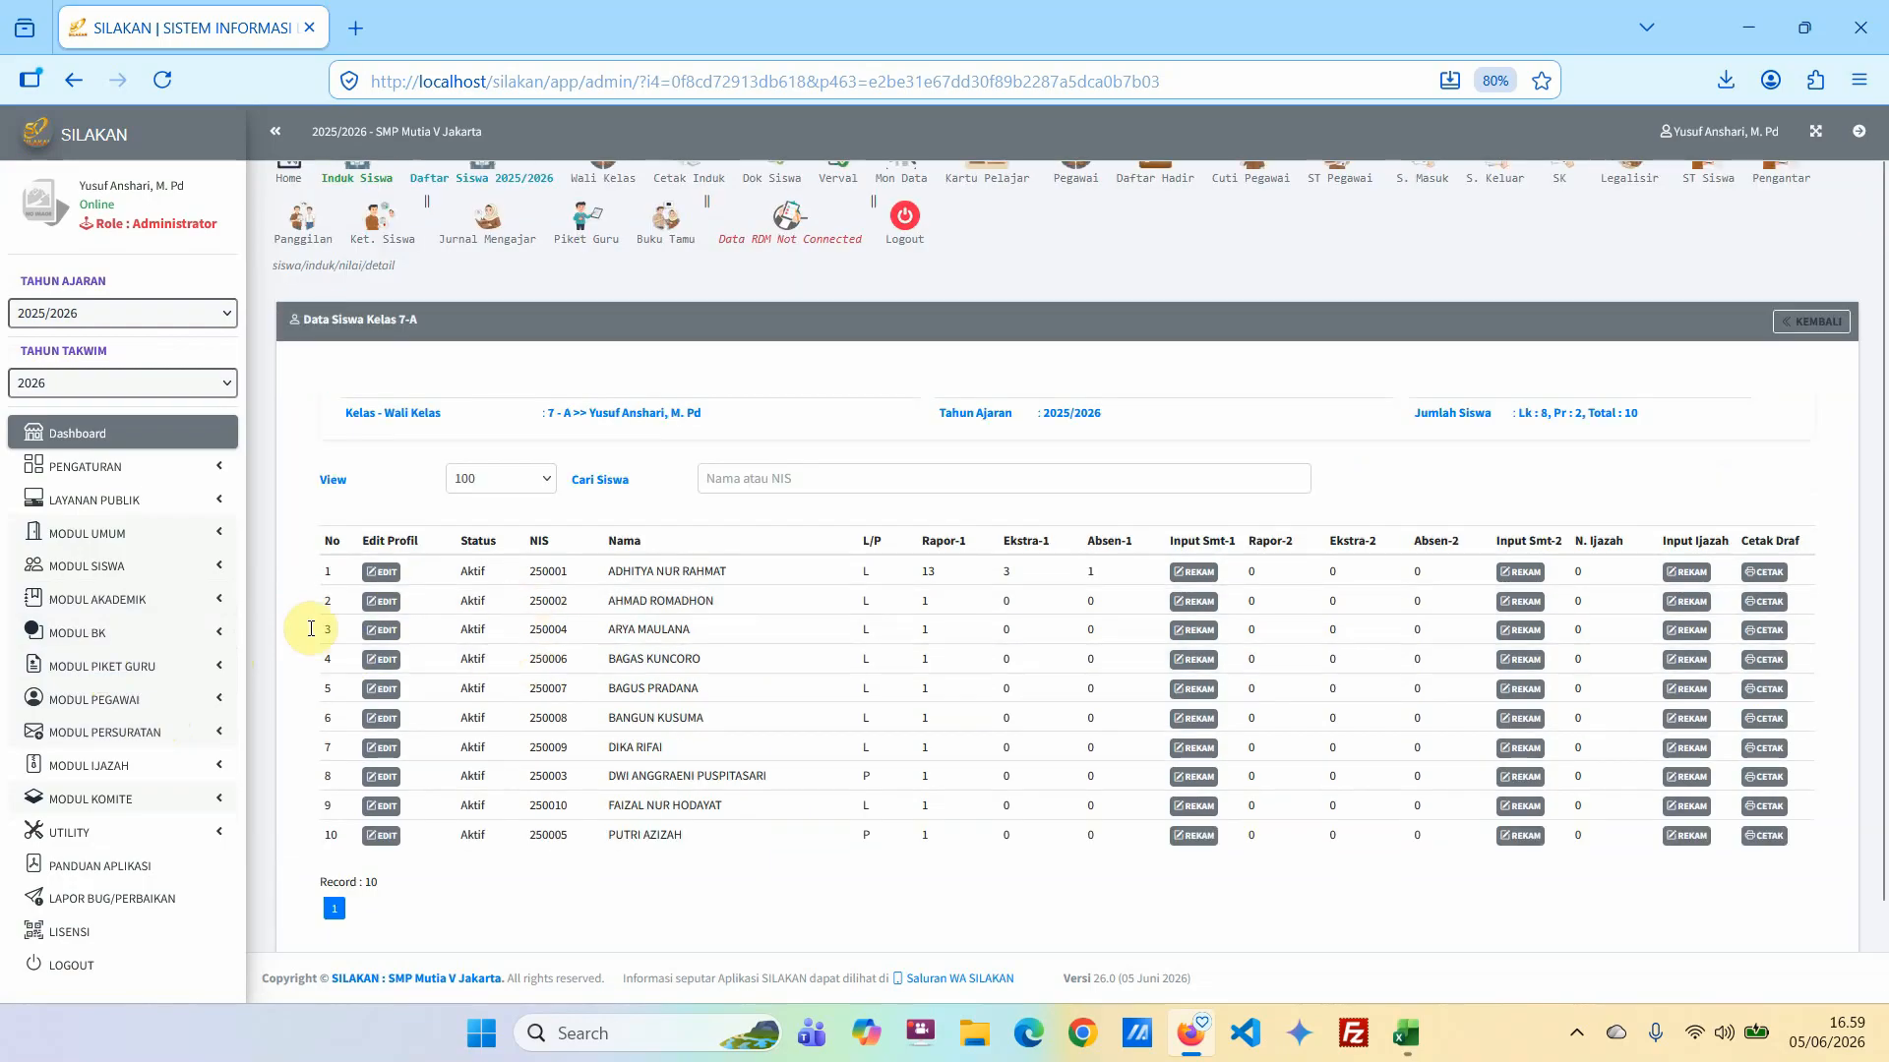
pyautogui.scroll(1, 450, 371)
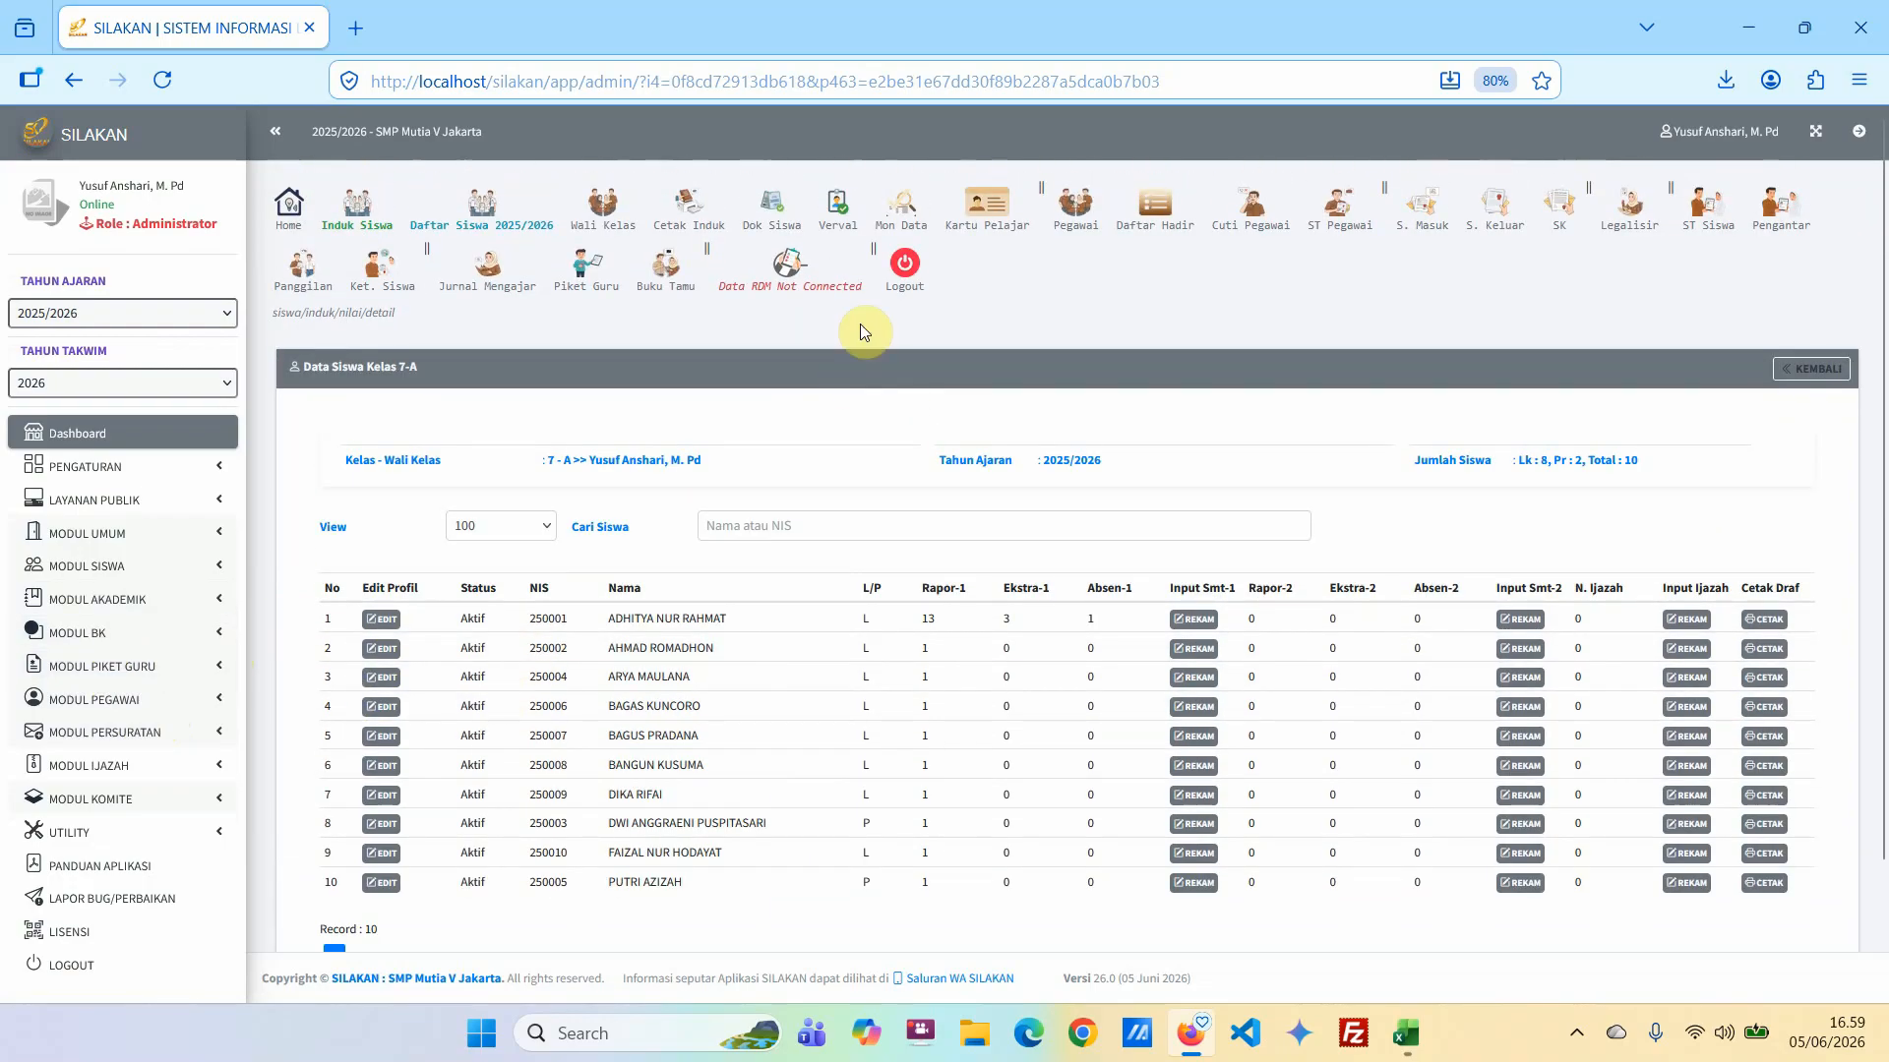
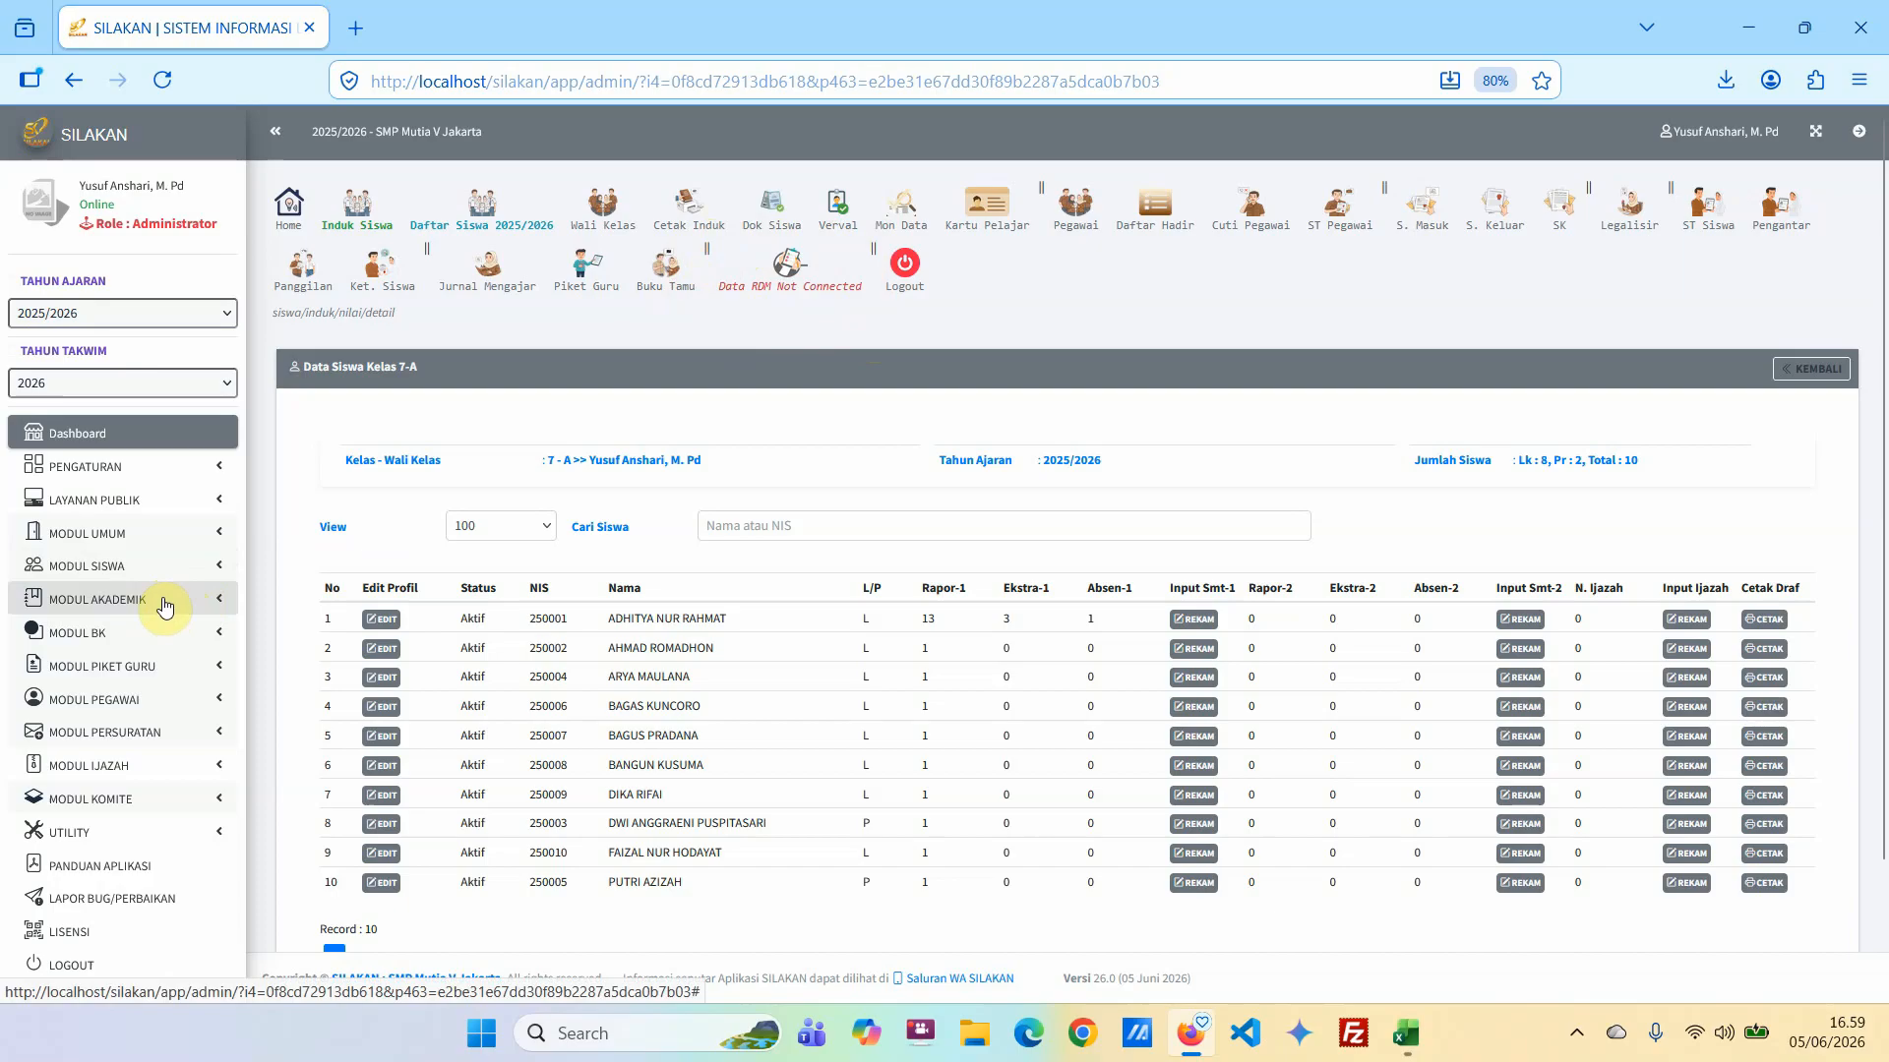
# Open the RDM database connection settings under Tarik Data RDM in the student register's grade data.
pyautogui.scroll(-3, 157, 603)
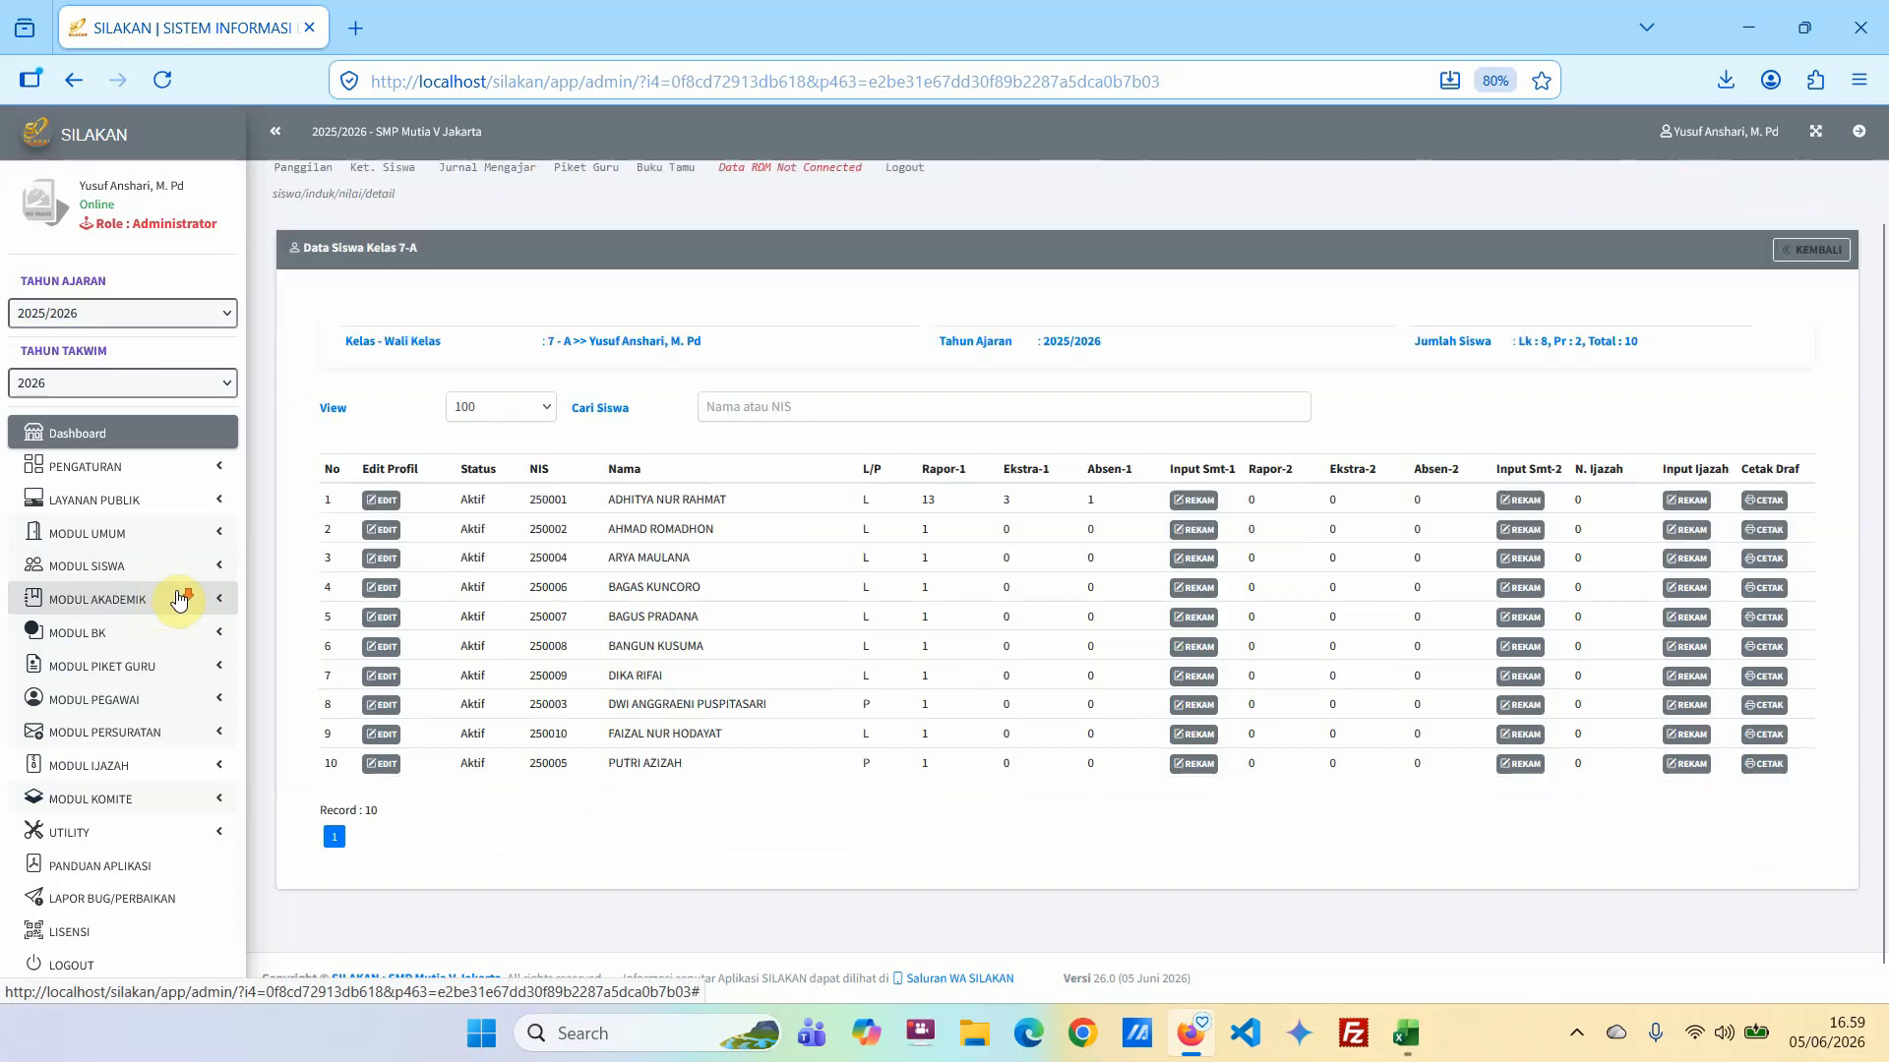
pyautogui.click(157, 564)
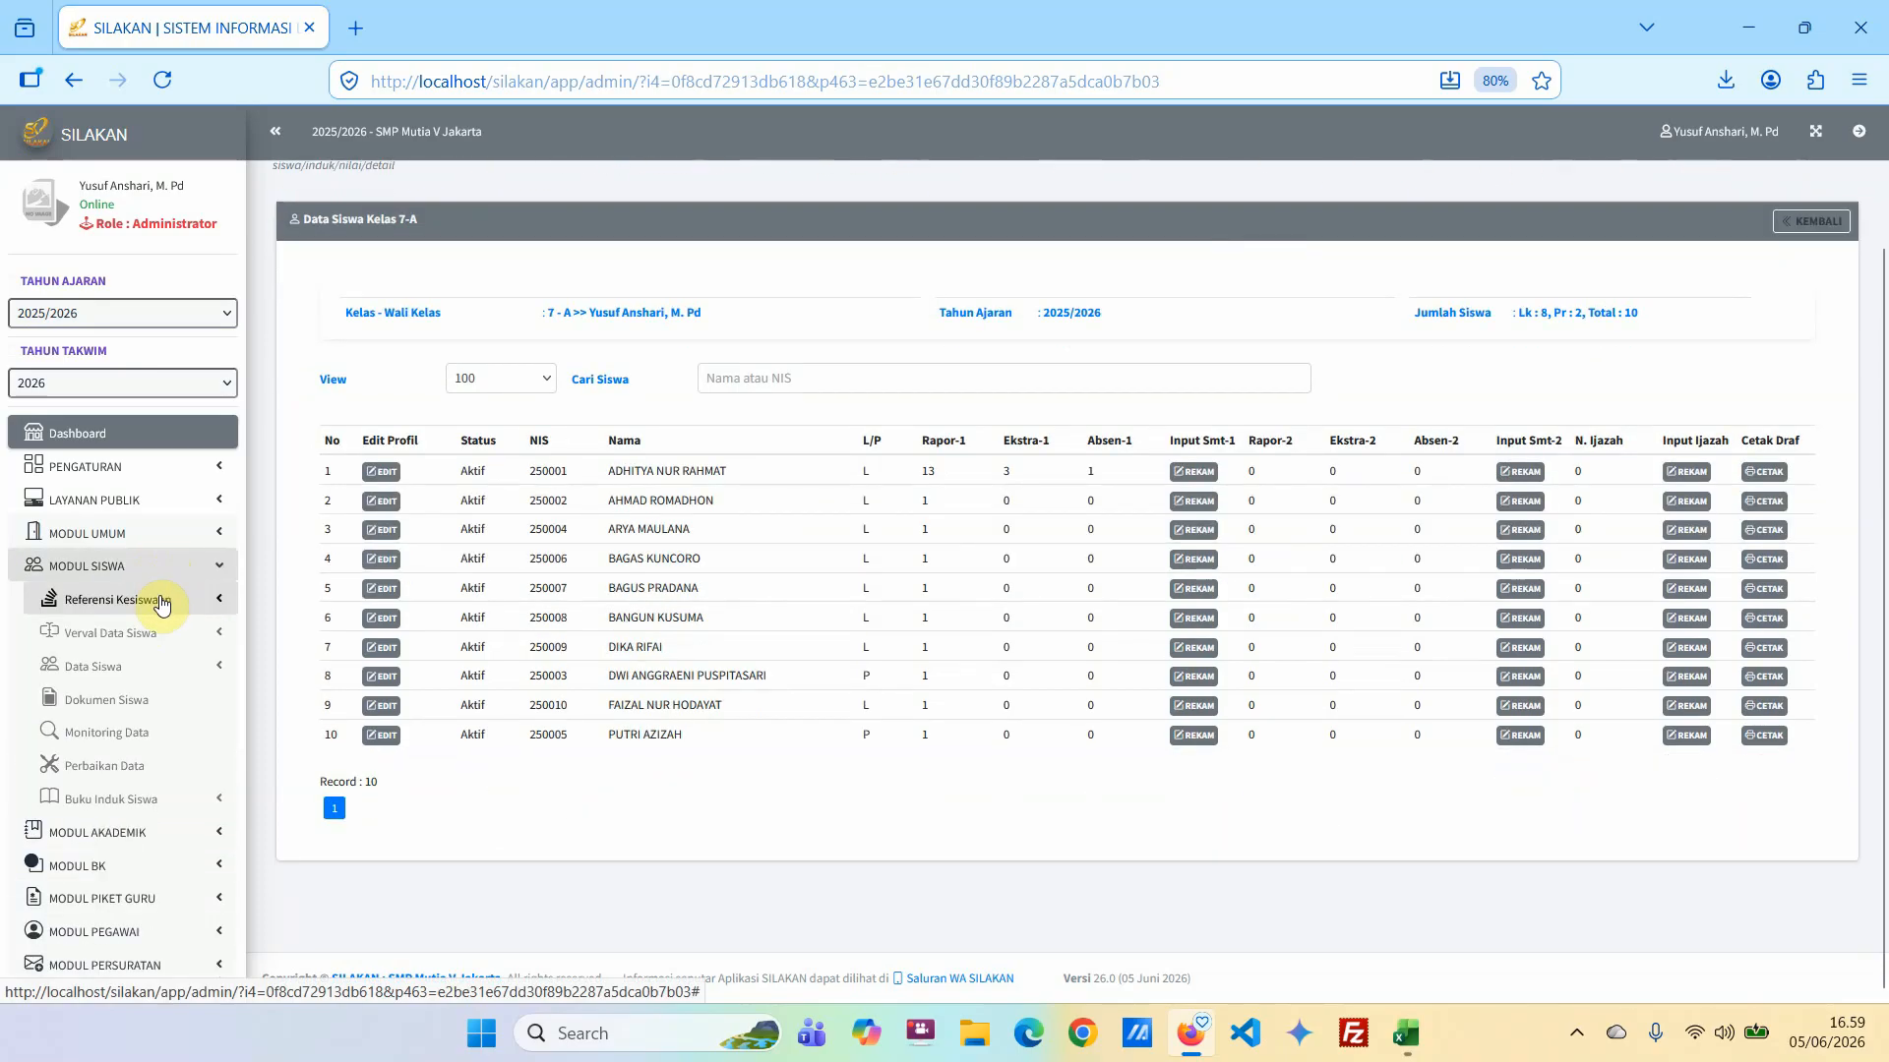
pyautogui.scroll(-4, 168, 603)
pyautogui.click(153, 611)
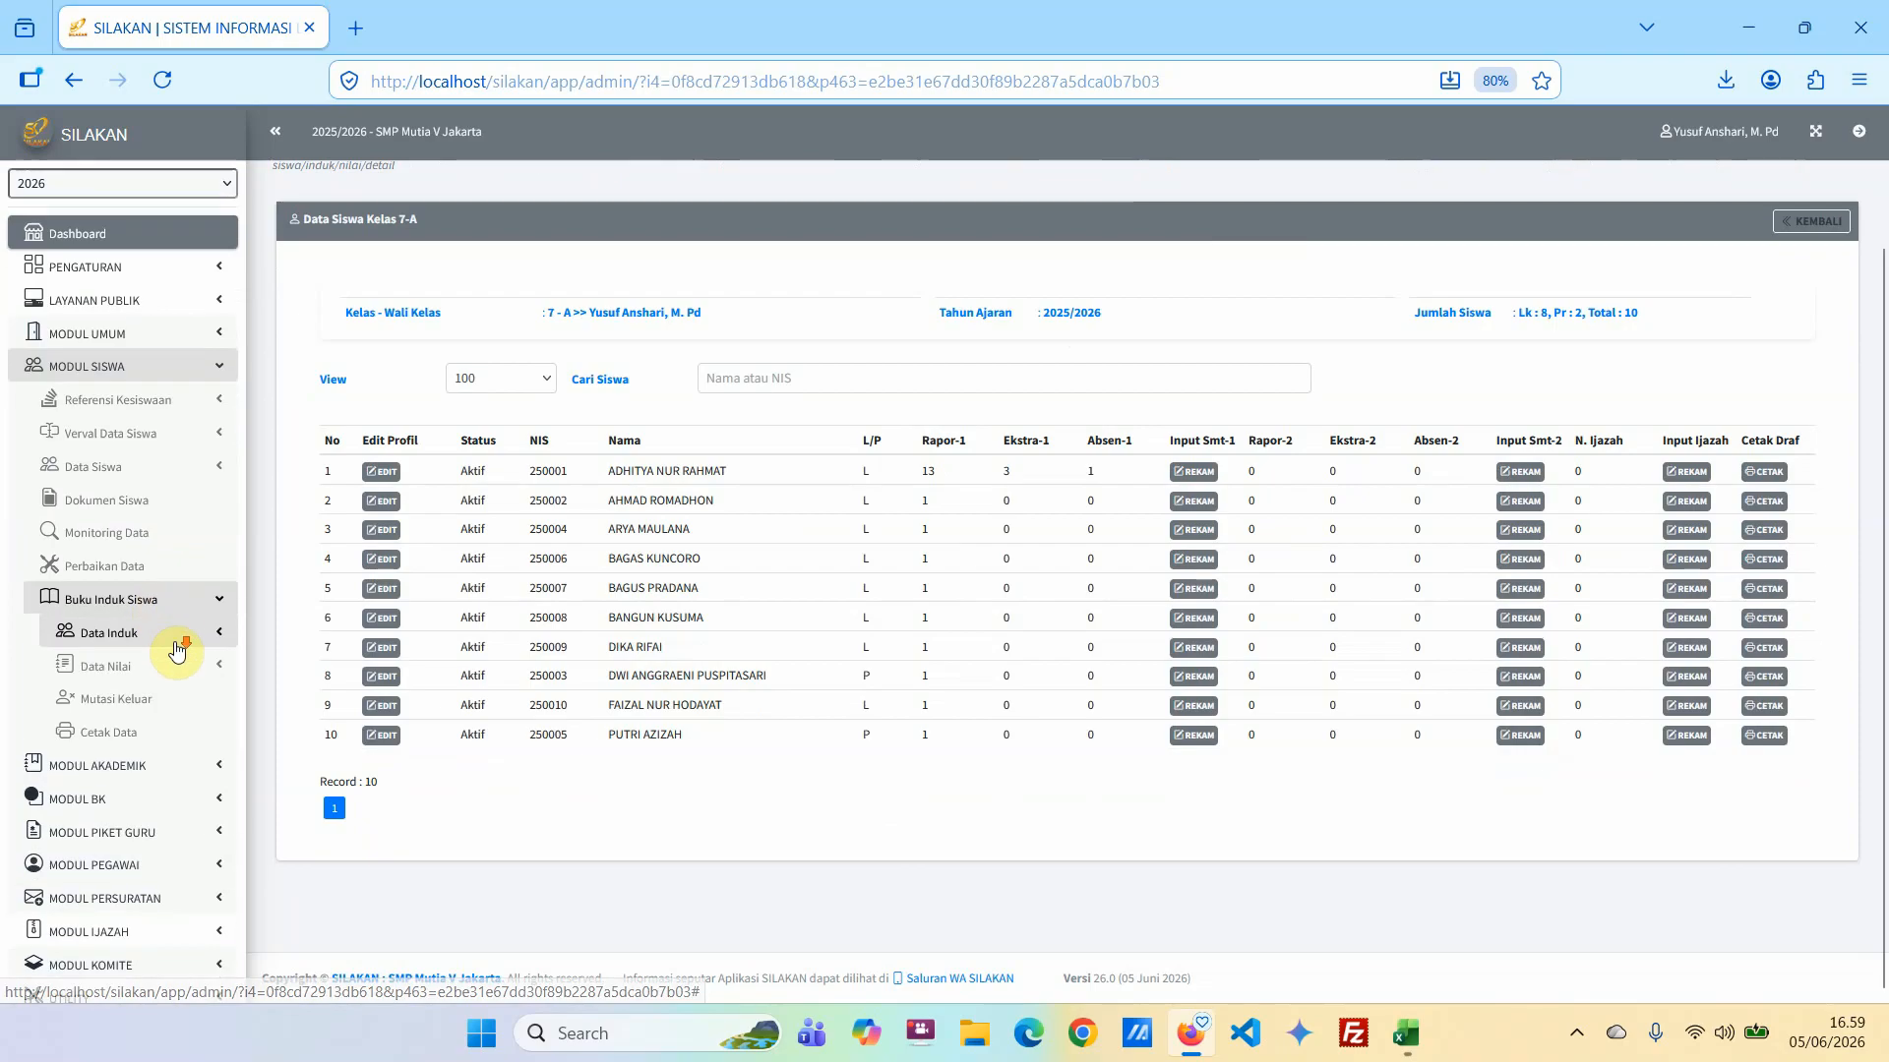
pyautogui.scroll(-2, 147, 620)
pyautogui.click(161, 588)
pyautogui.scroll(-4, 163, 602)
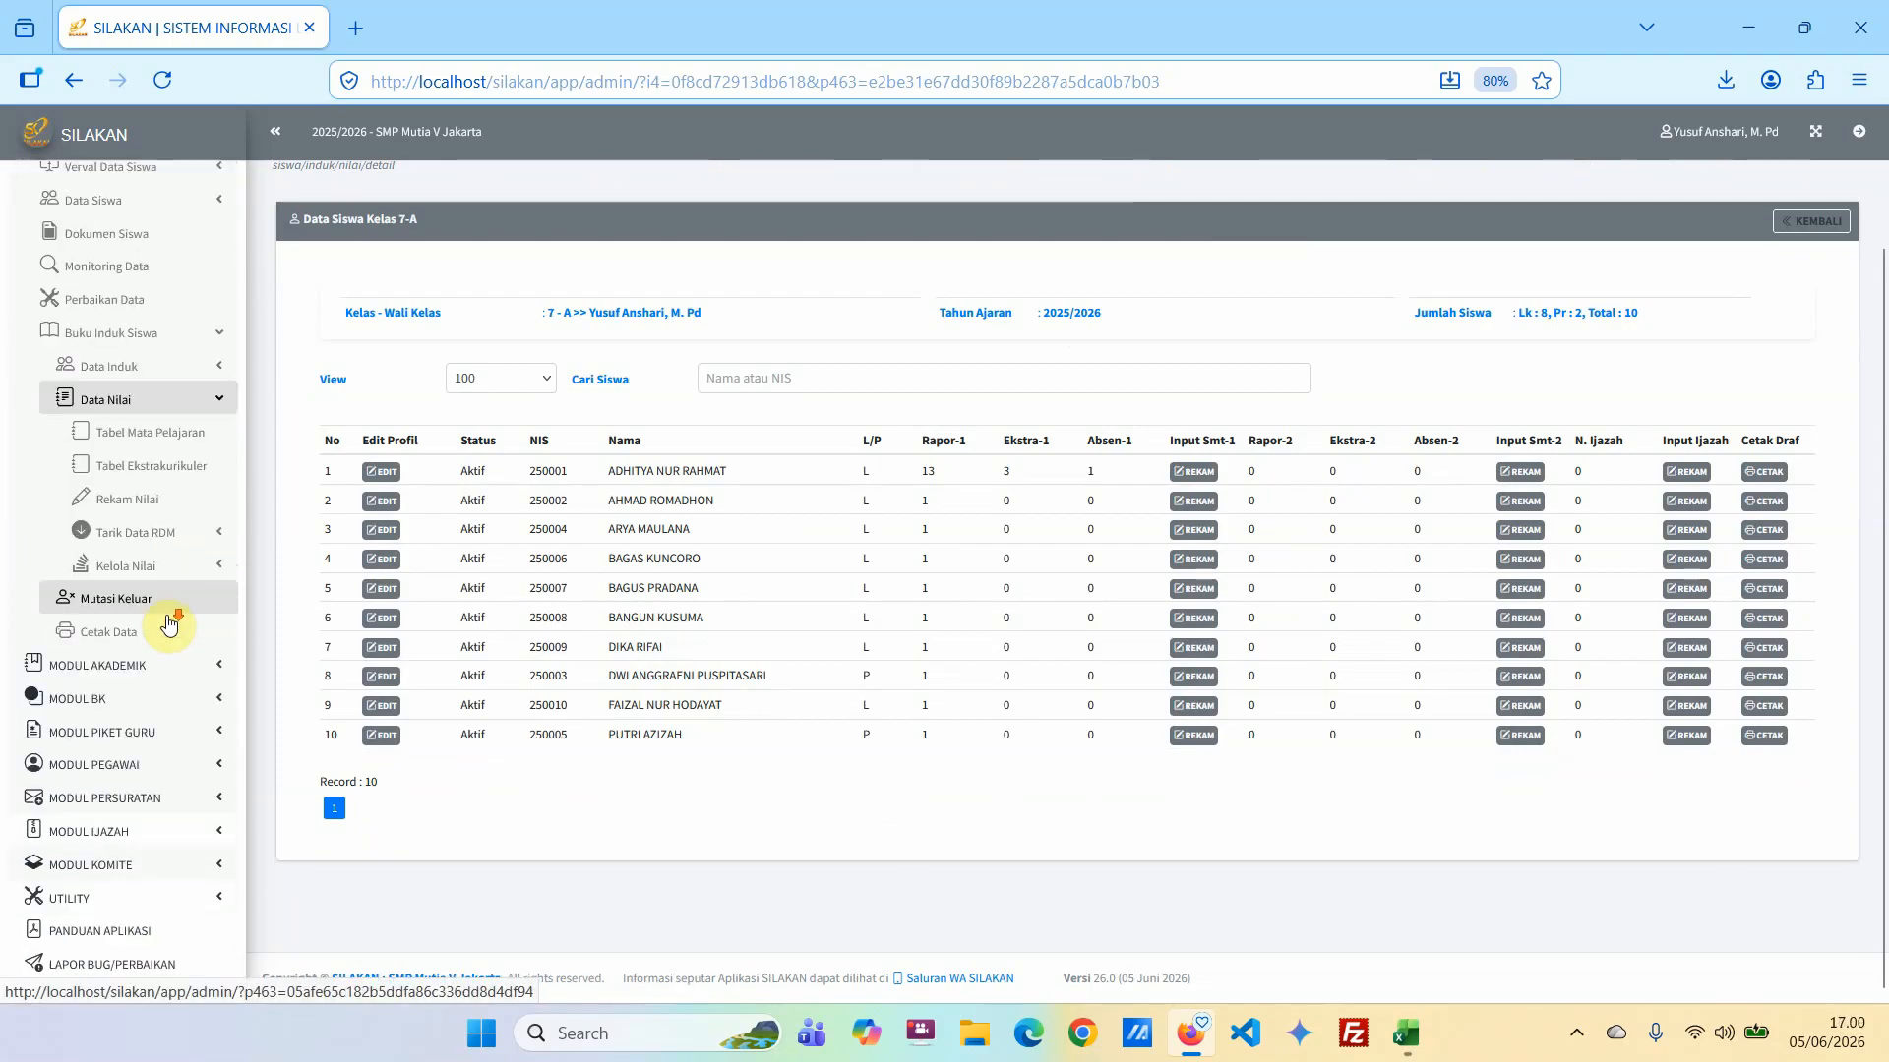
pyautogui.click(157, 541)
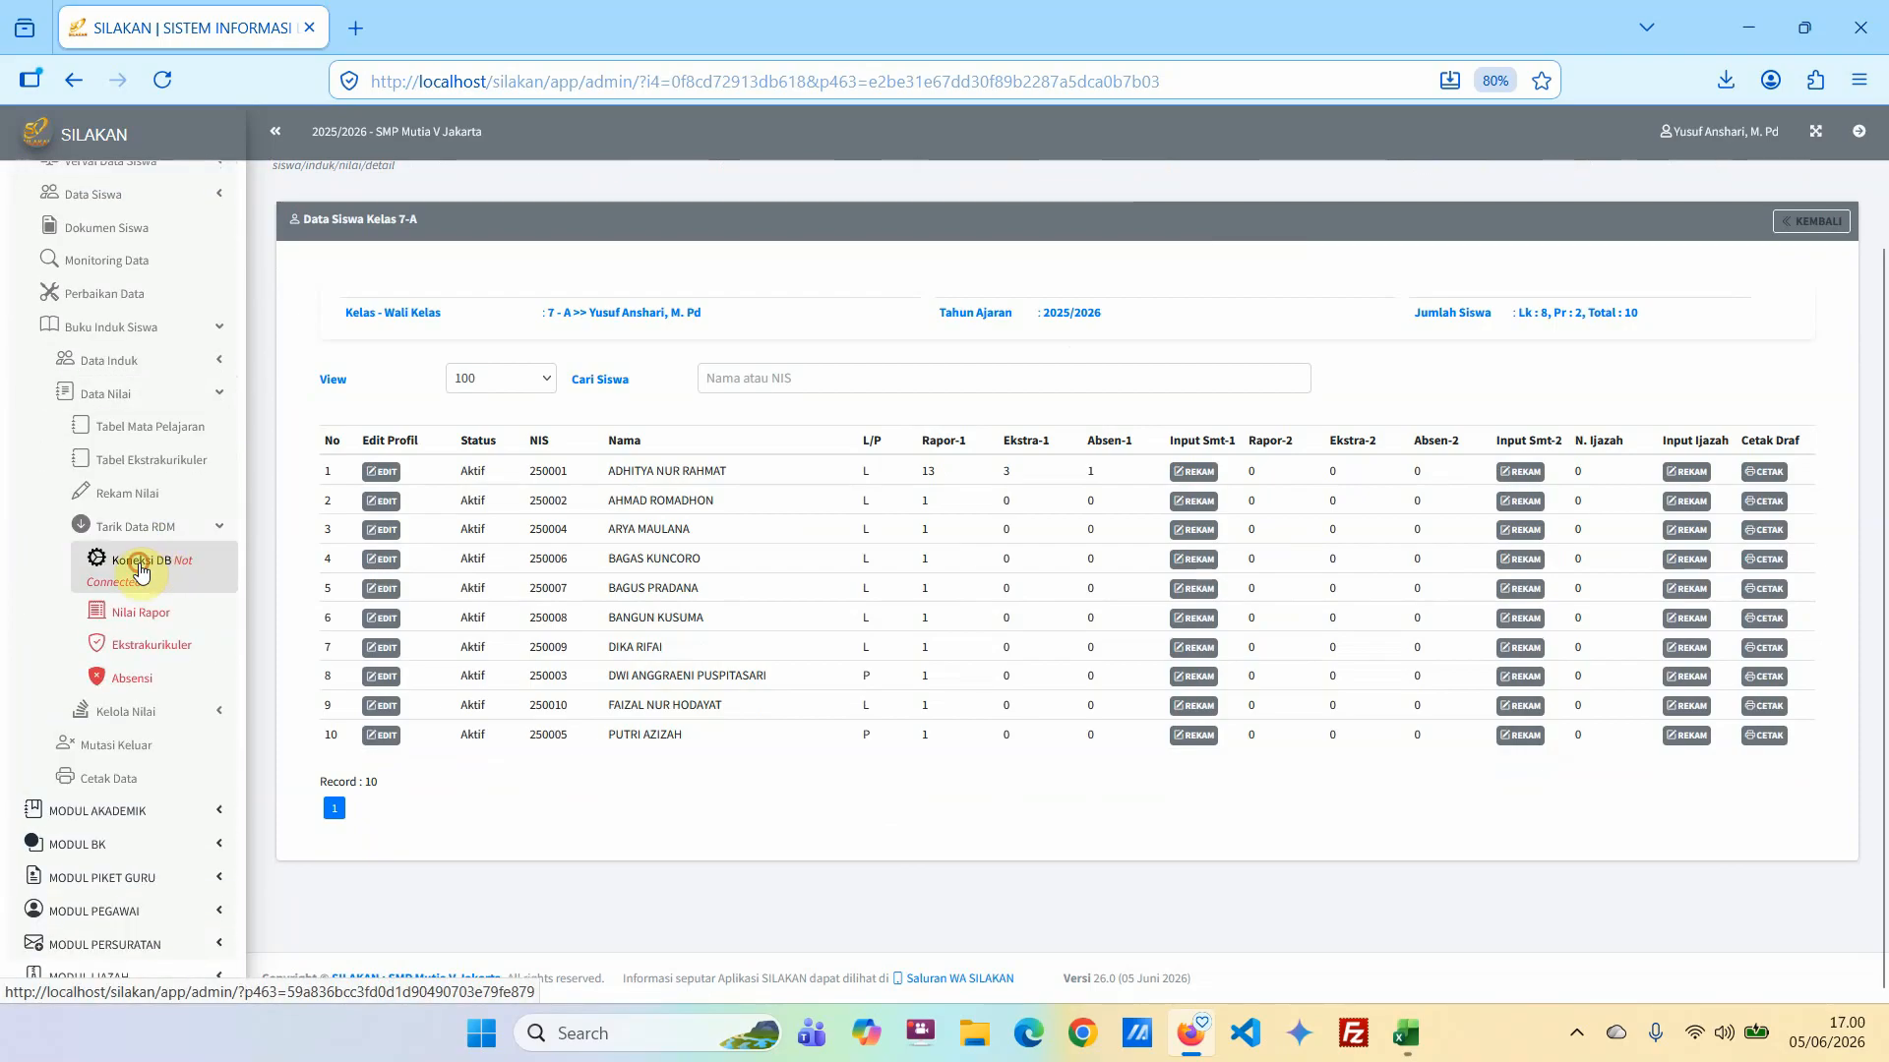
pyautogui.click(139, 563)
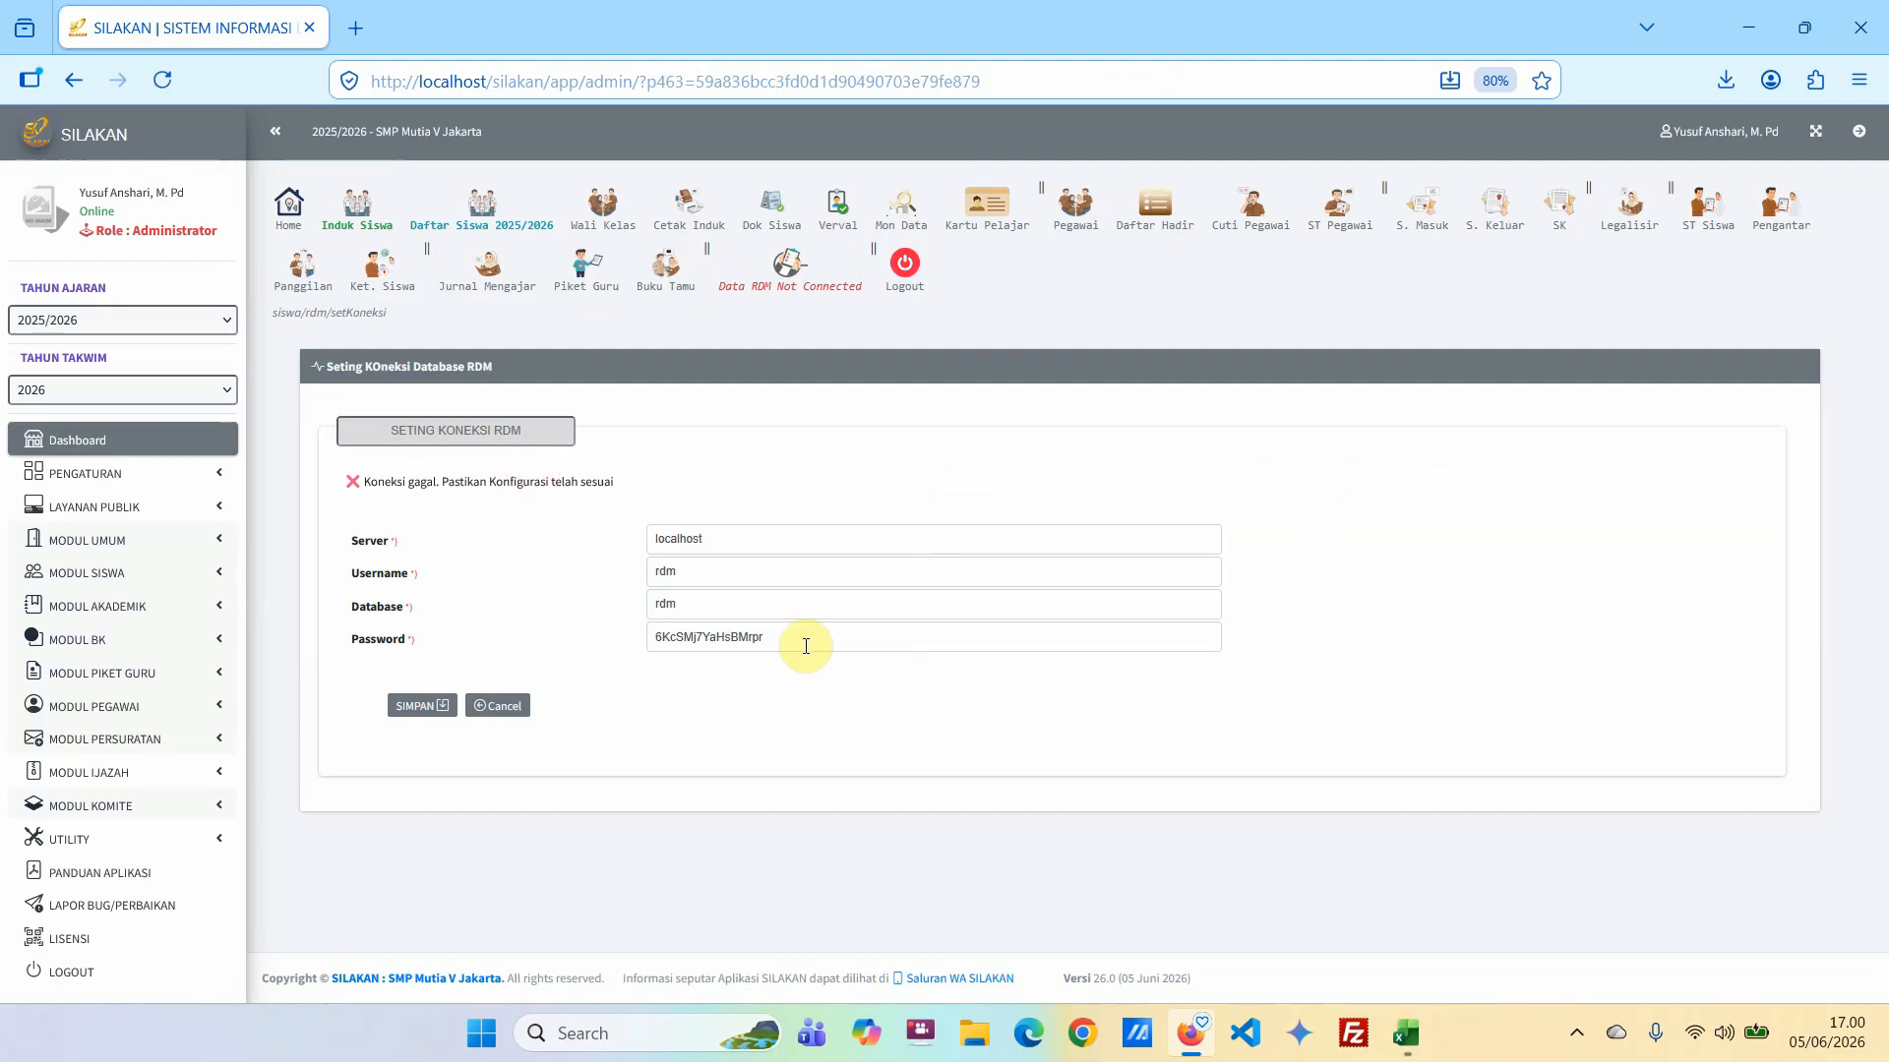
# Clear the RDM connection's password, set its username to root, and save the connection settings.
pyautogui.moveTo(802, 639); pyautogui.dragTo(641, 637)
pyautogui.press('BackSpace')
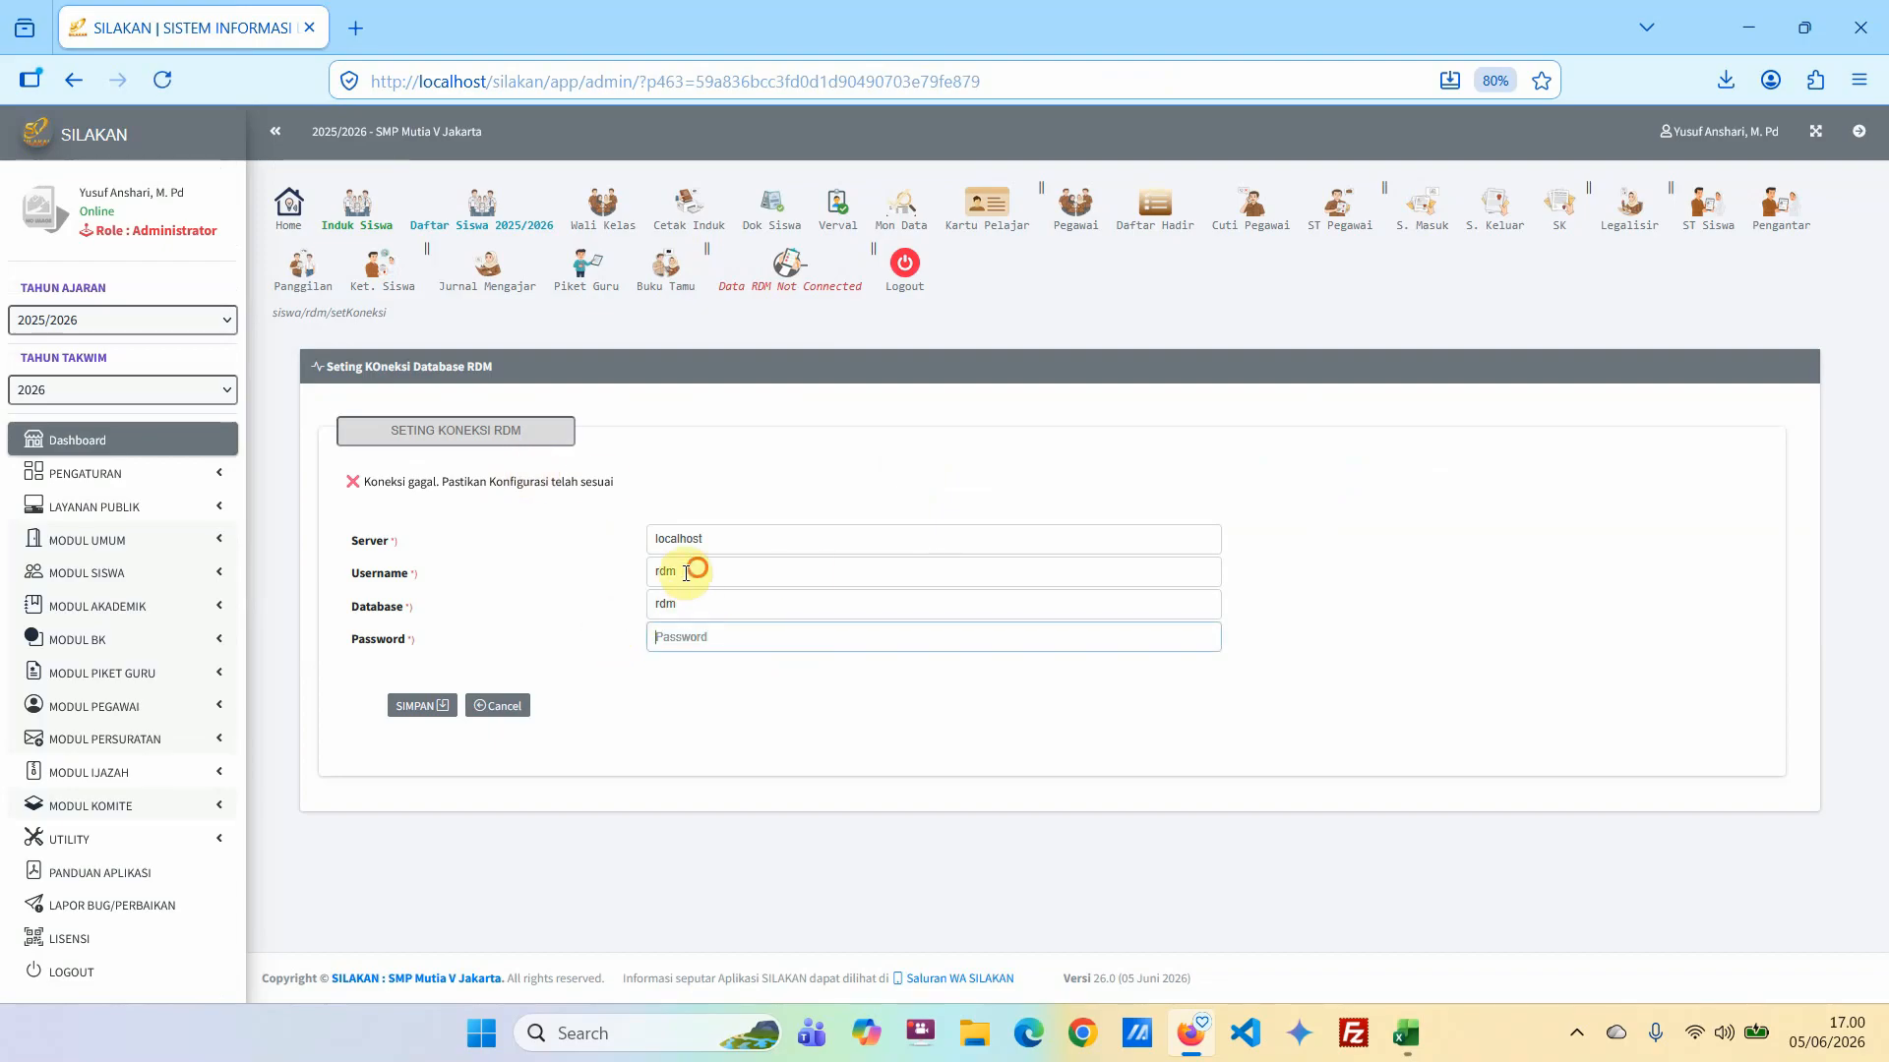
pyautogui.moveTo(692, 571); pyautogui.dragTo(651, 572)
pyautogui.write('root')
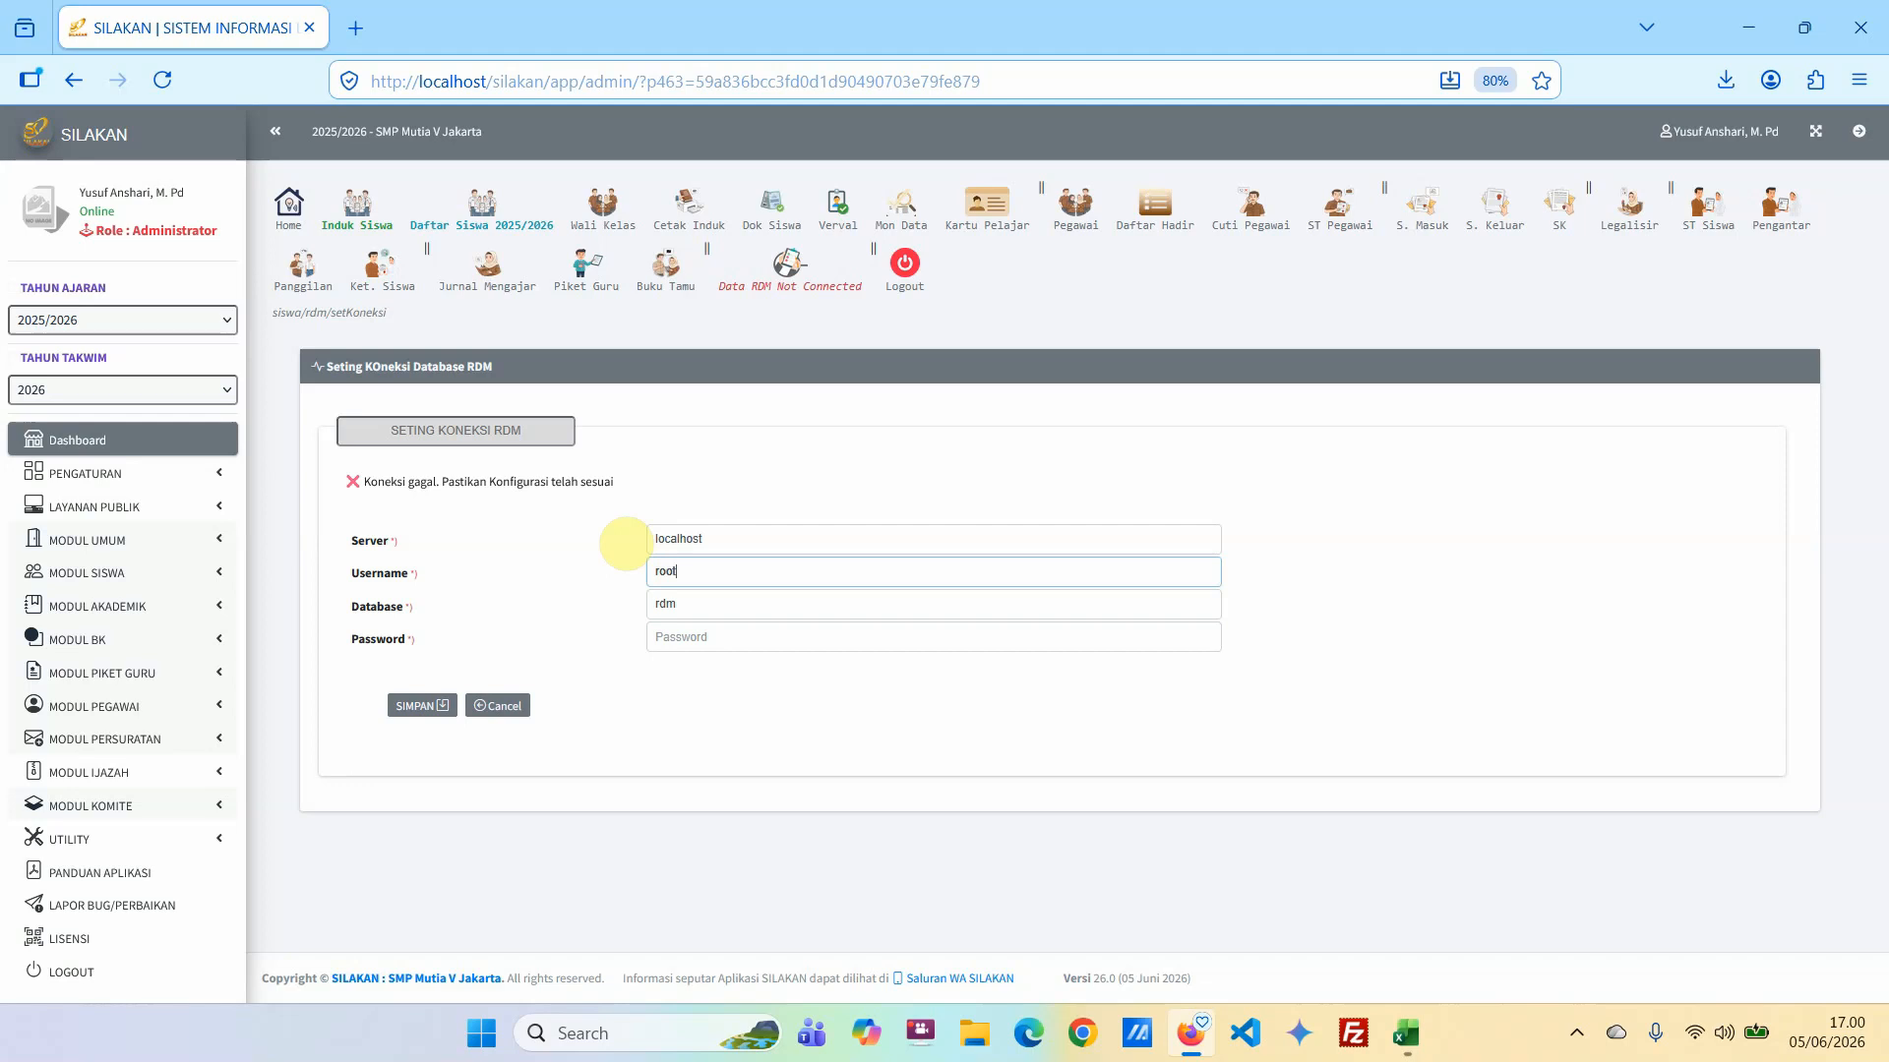
pyautogui.click(418, 708)
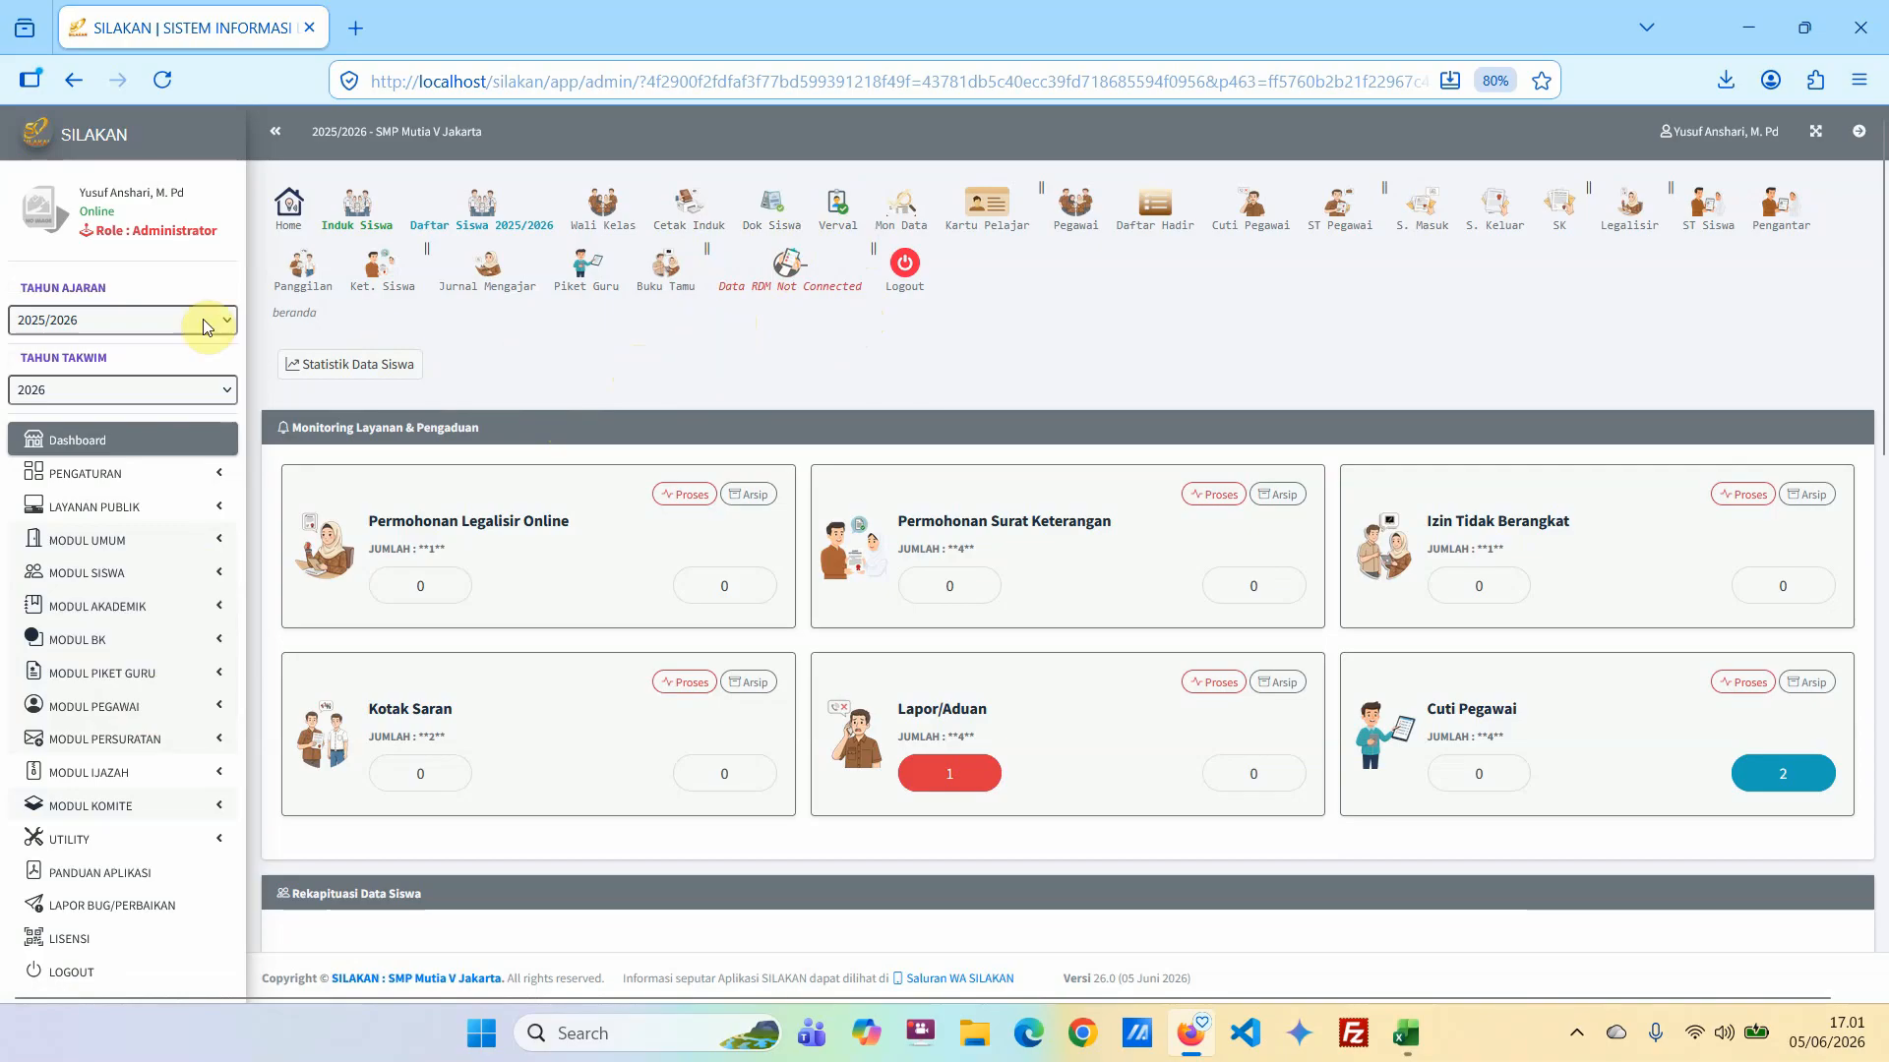
# Return to the dashboard and open the Mutasi Keluar list in the student register.
pyautogui.click(135, 449)
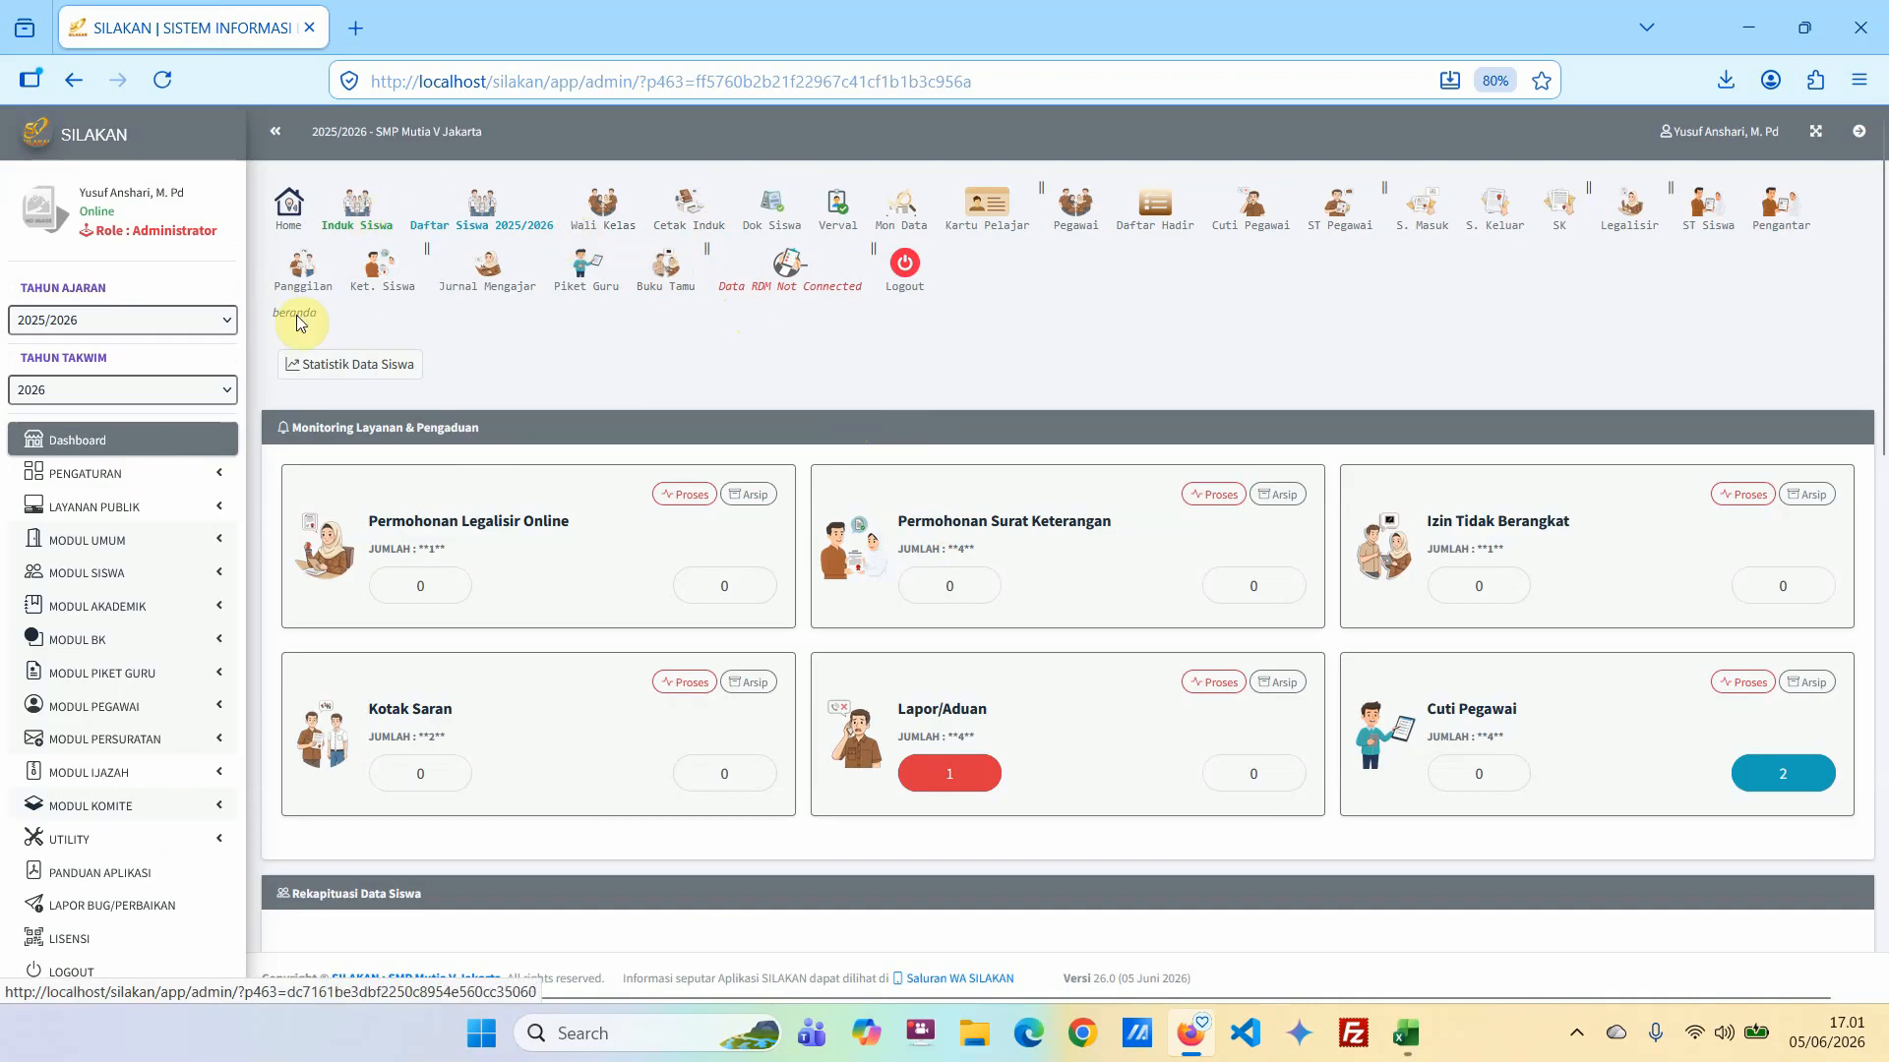
pyautogui.click(193, 572)
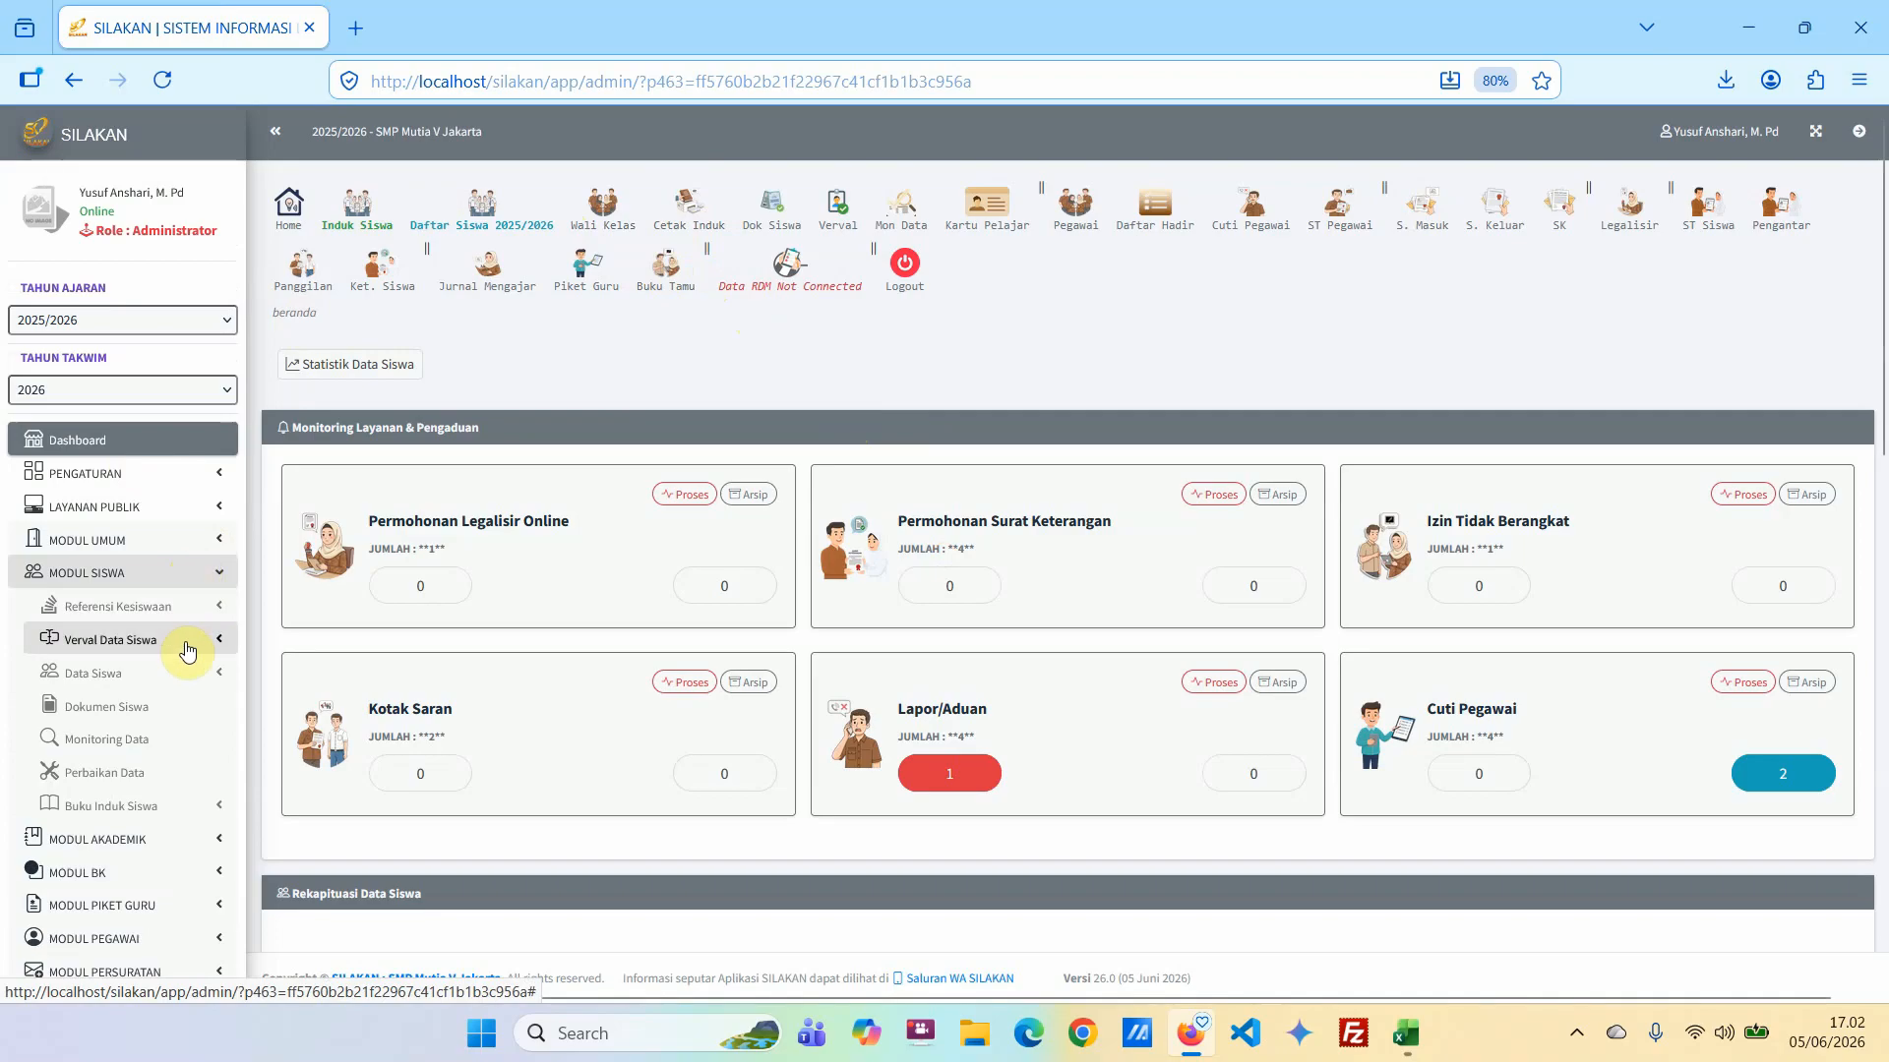
pyautogui.click(168, 806)
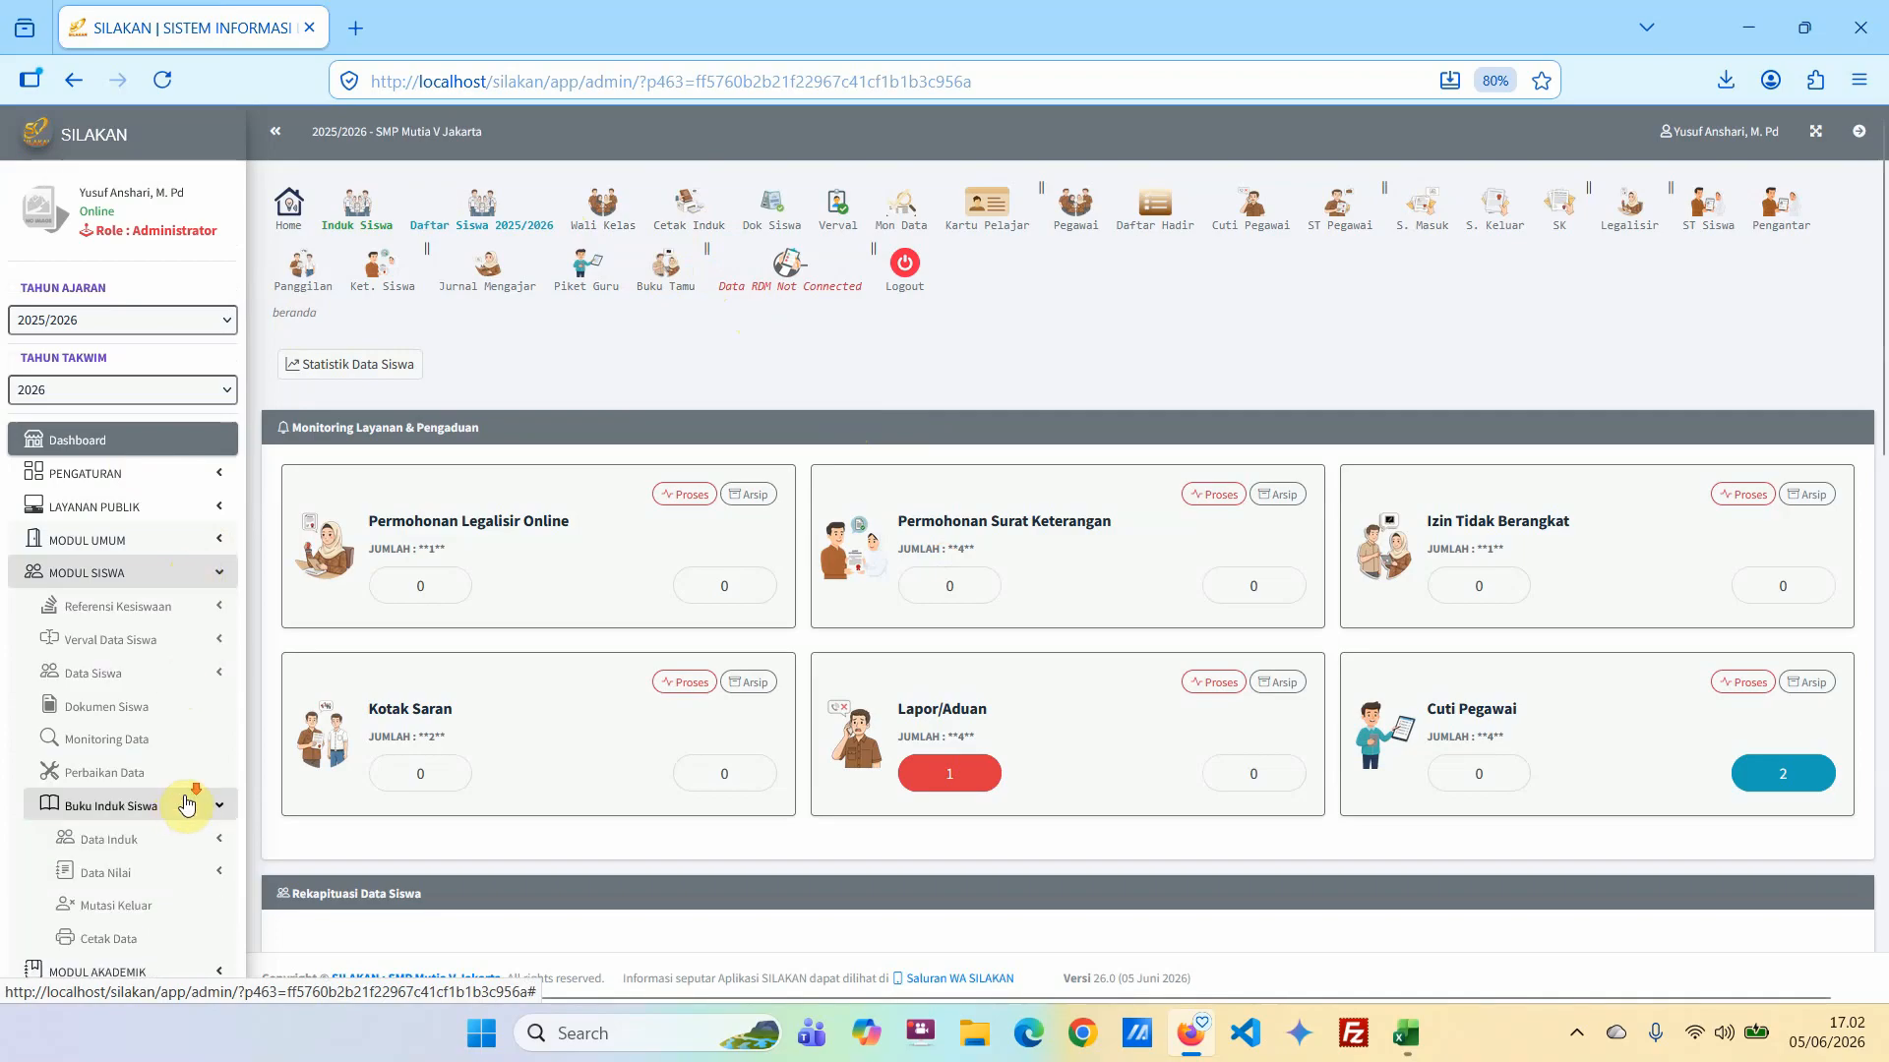
pyautogui.scroll(-2, 184, 801)
pyautogui.click(141, 726)
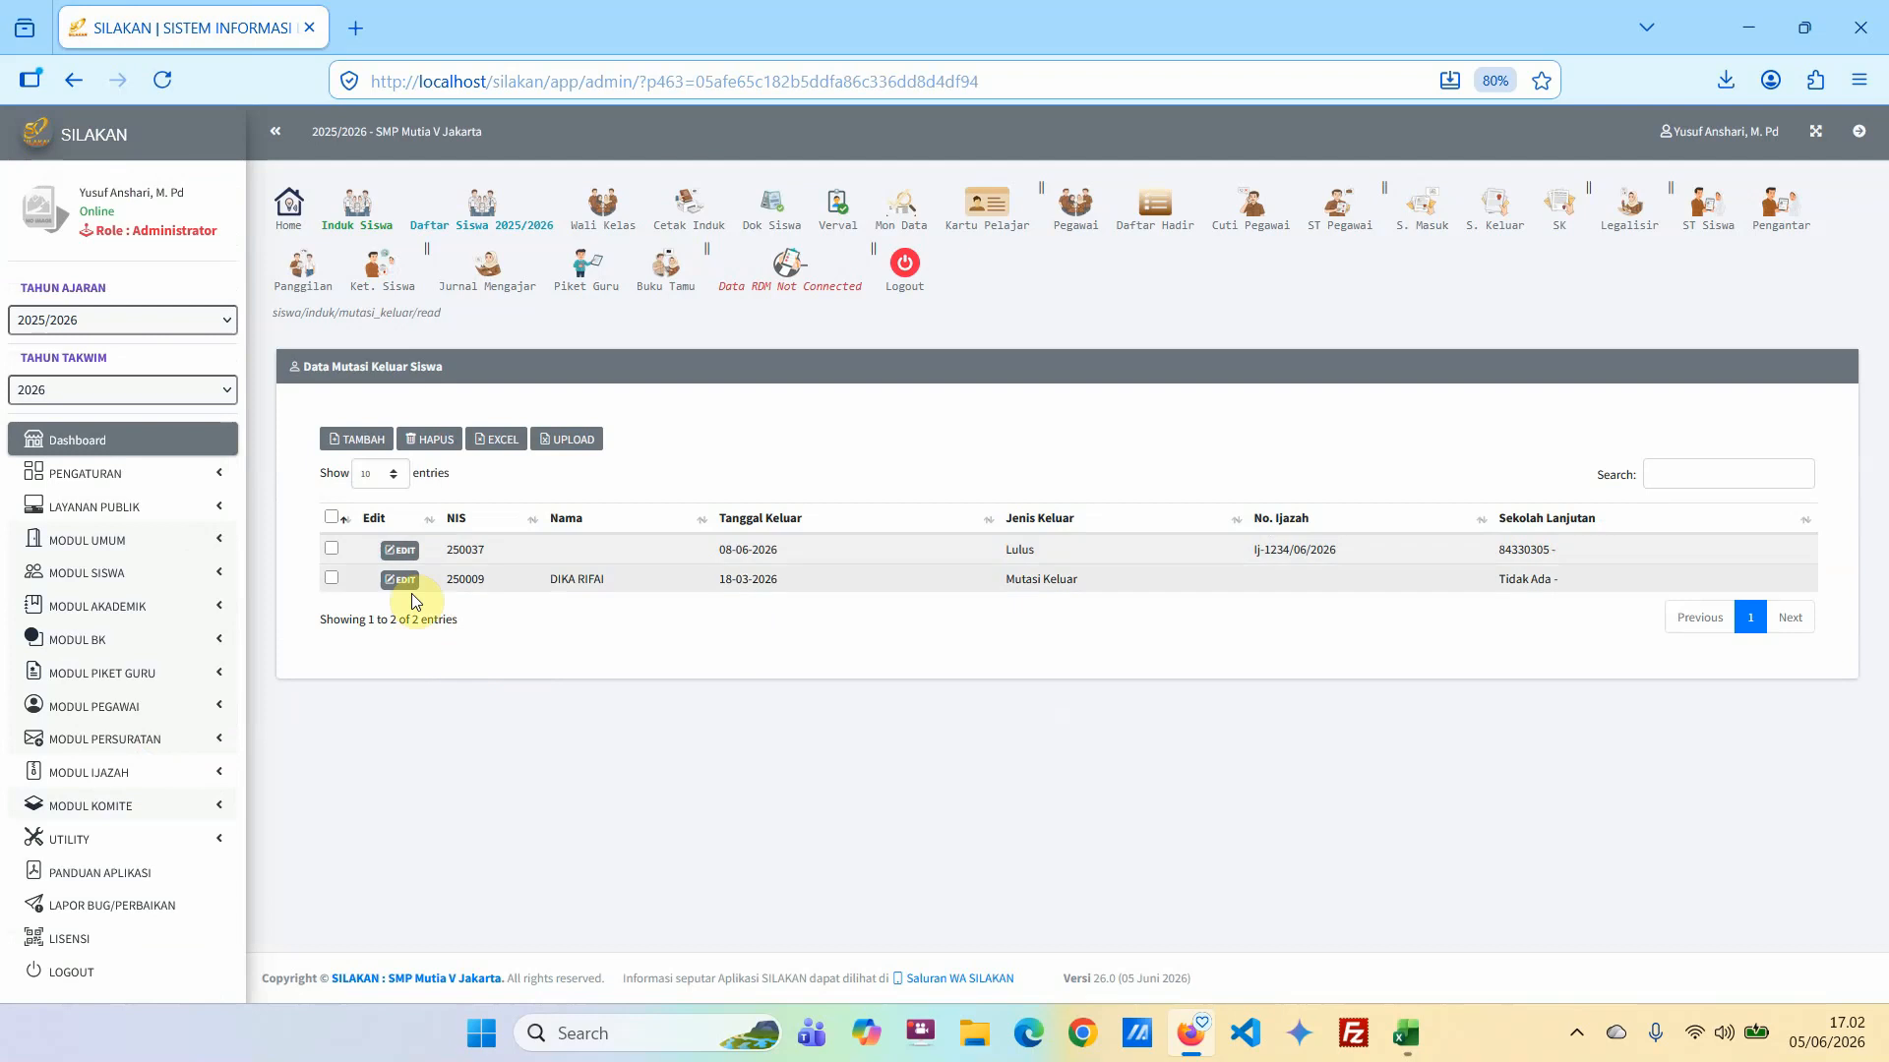
# Select both existing records in the outgoing student list and delete them.
pyautogui.click(336, 551)
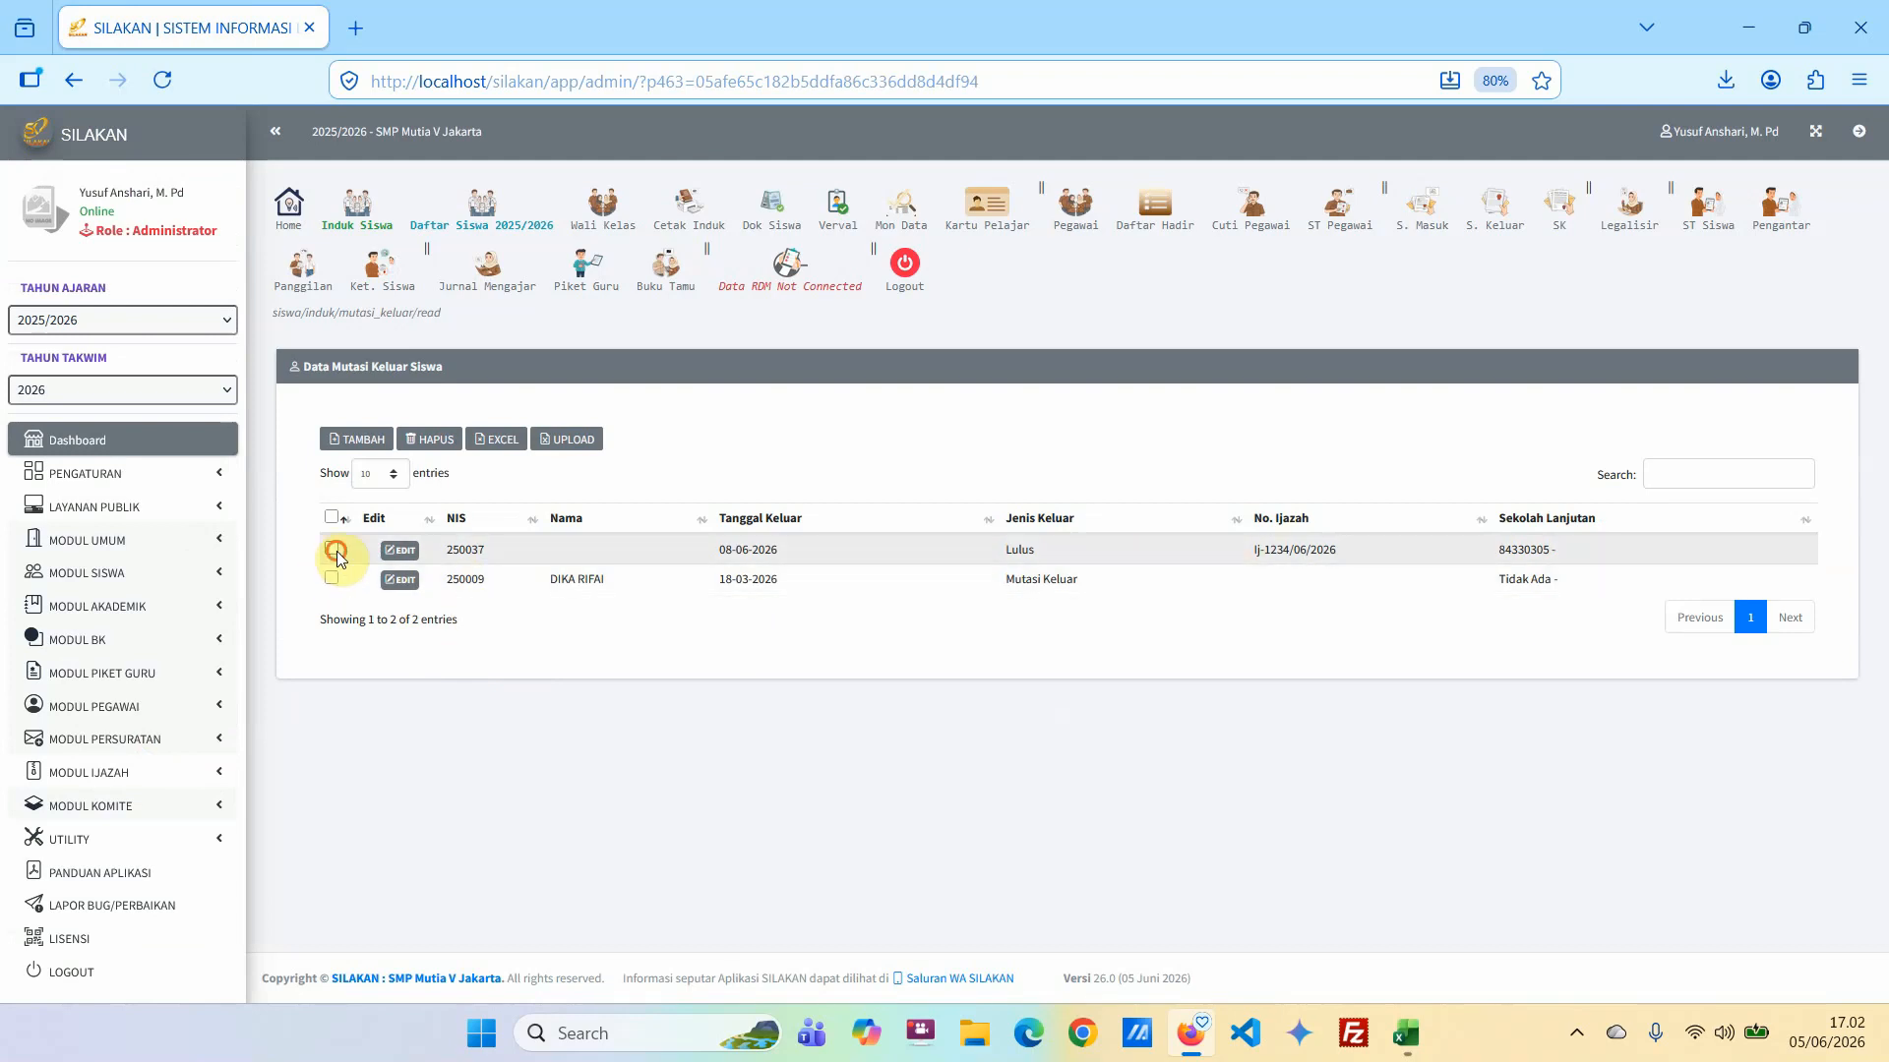
pyautogui.click(332, 580)
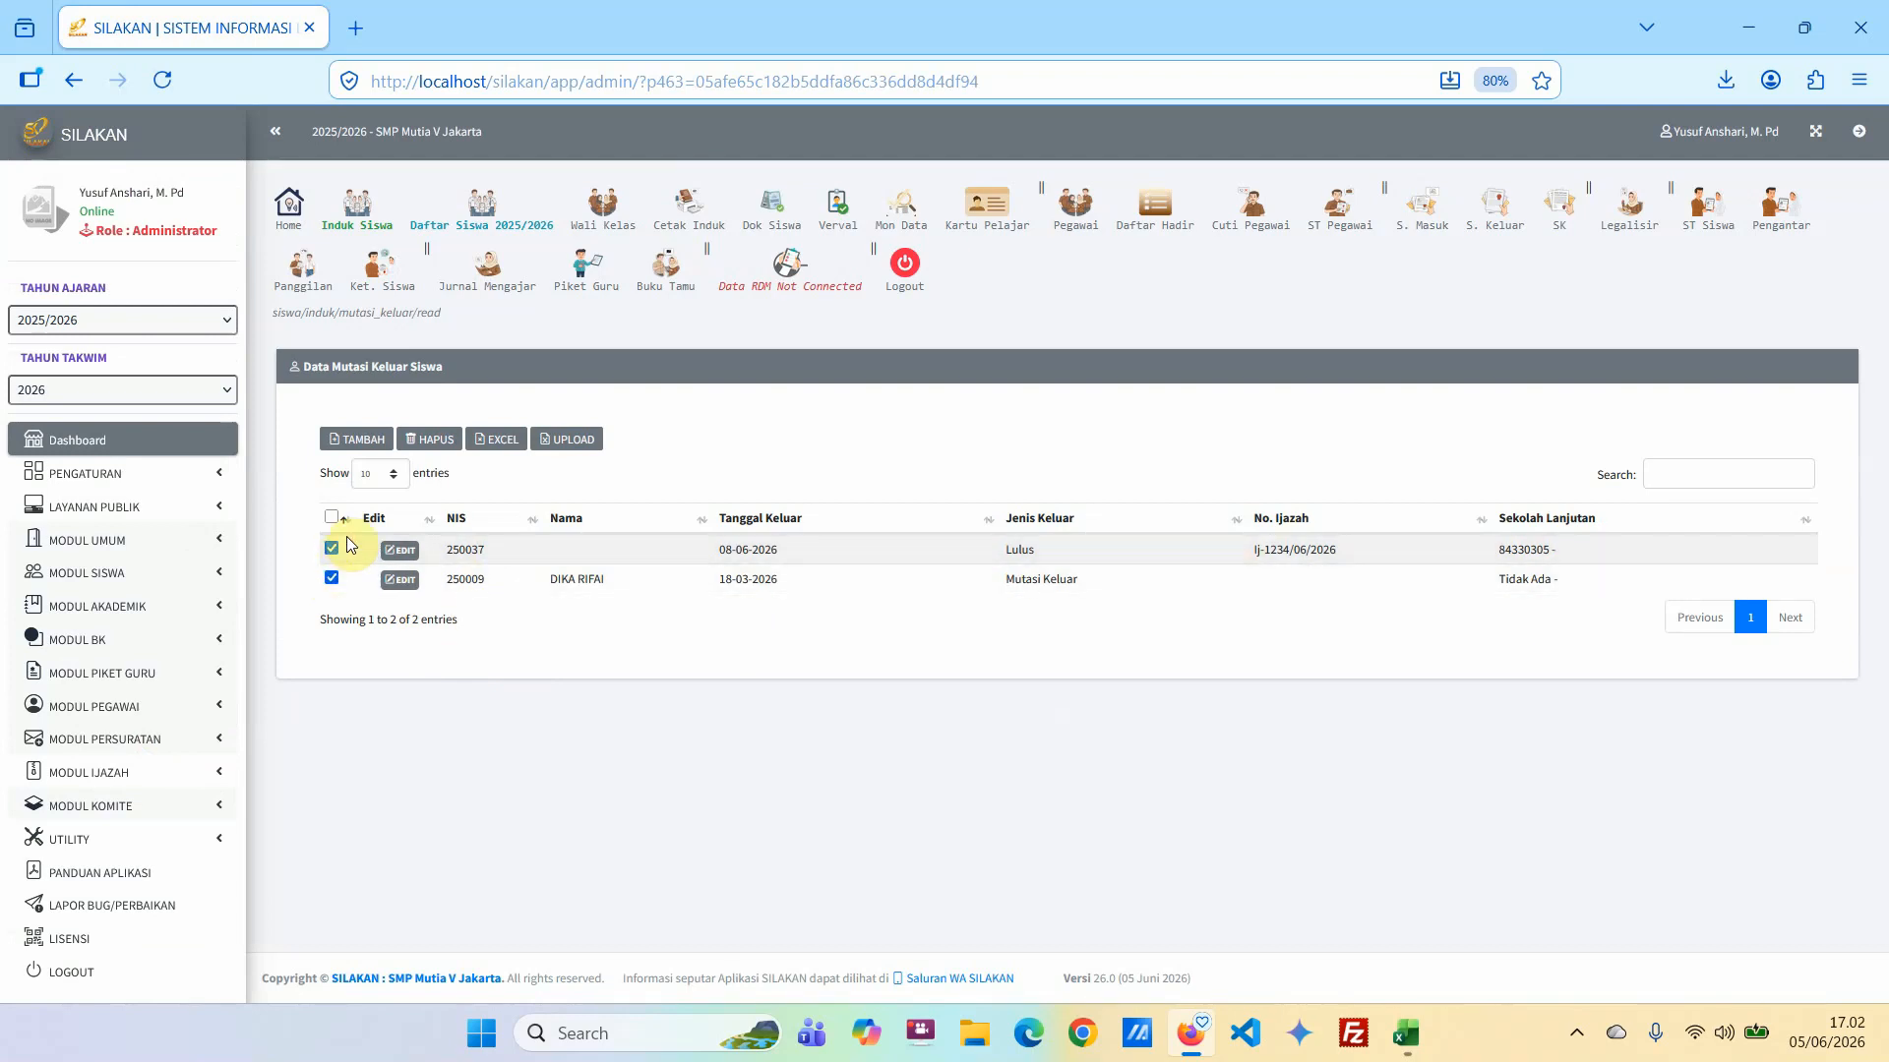
pyautogui.click(430, 439)
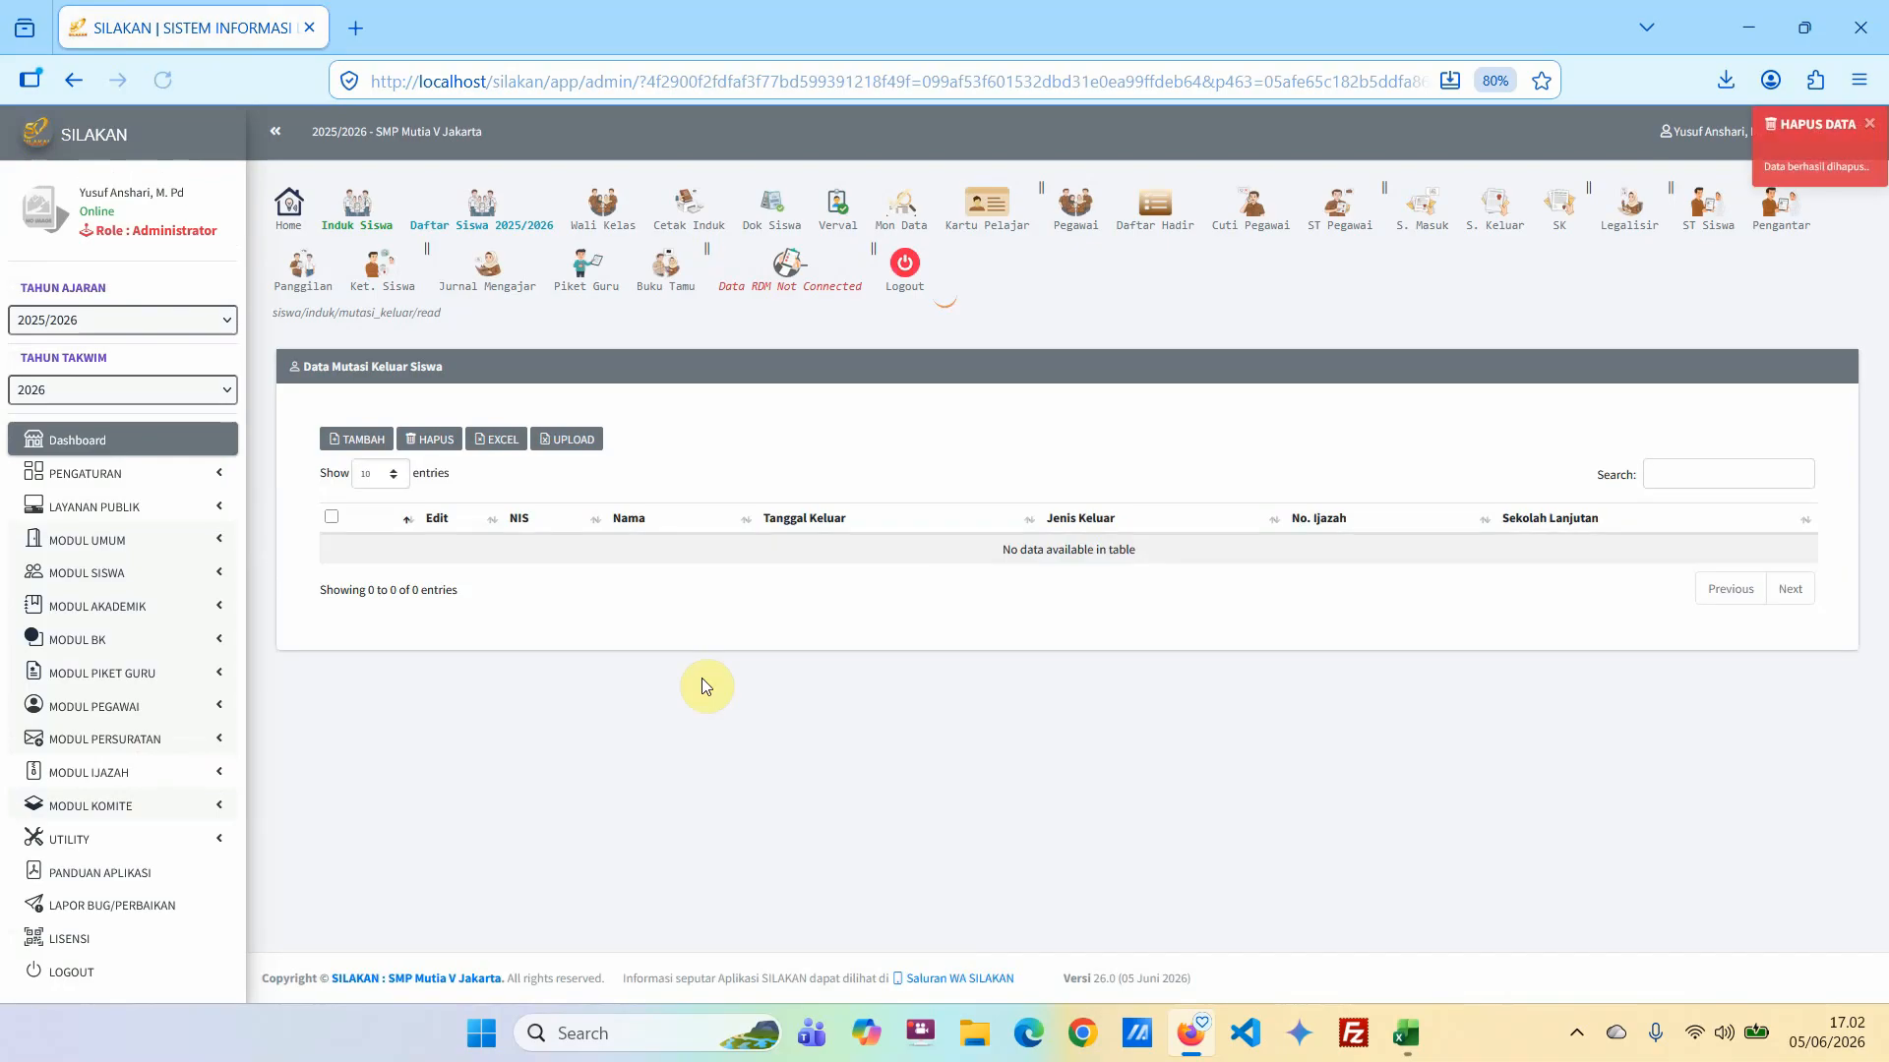
# Start a new exit record for the second student listed, with type Mutasi Keluar and exit date 05-06-2026.
pyautogui.click(347, 439)
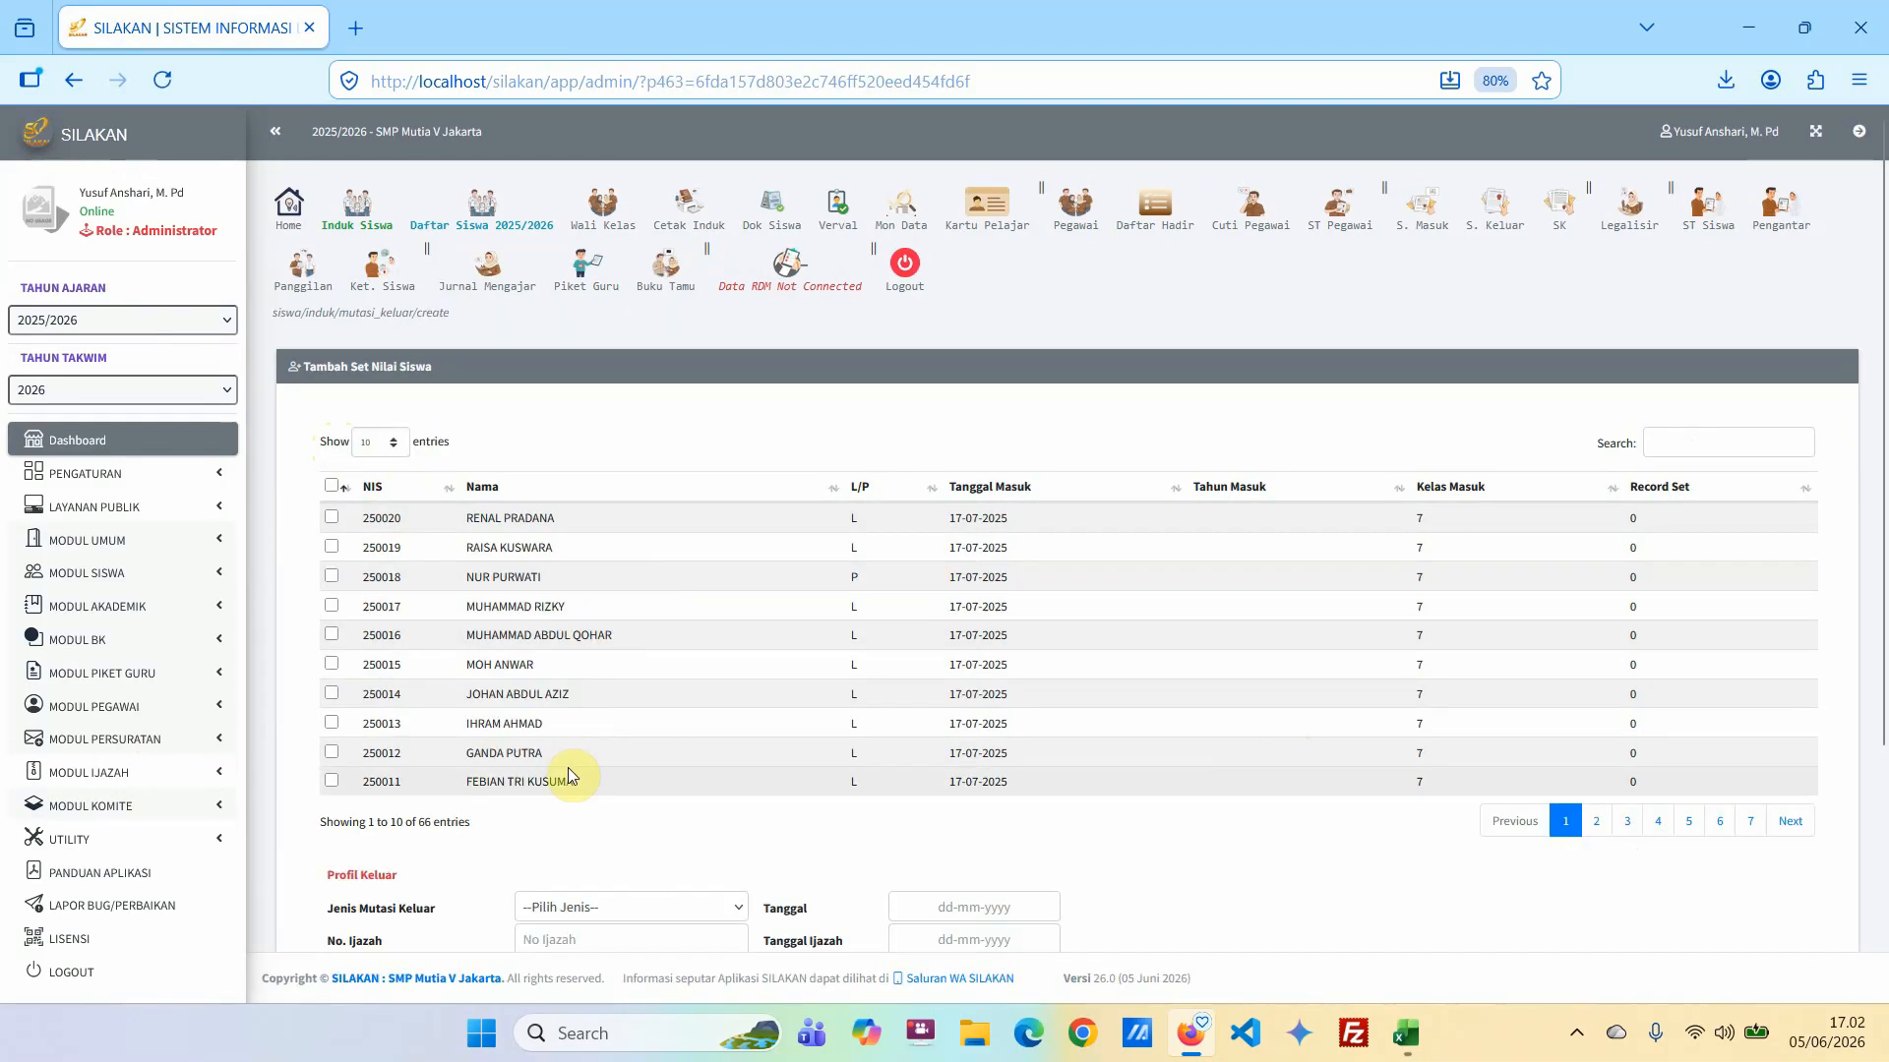
pyautogui.click(332, 546)
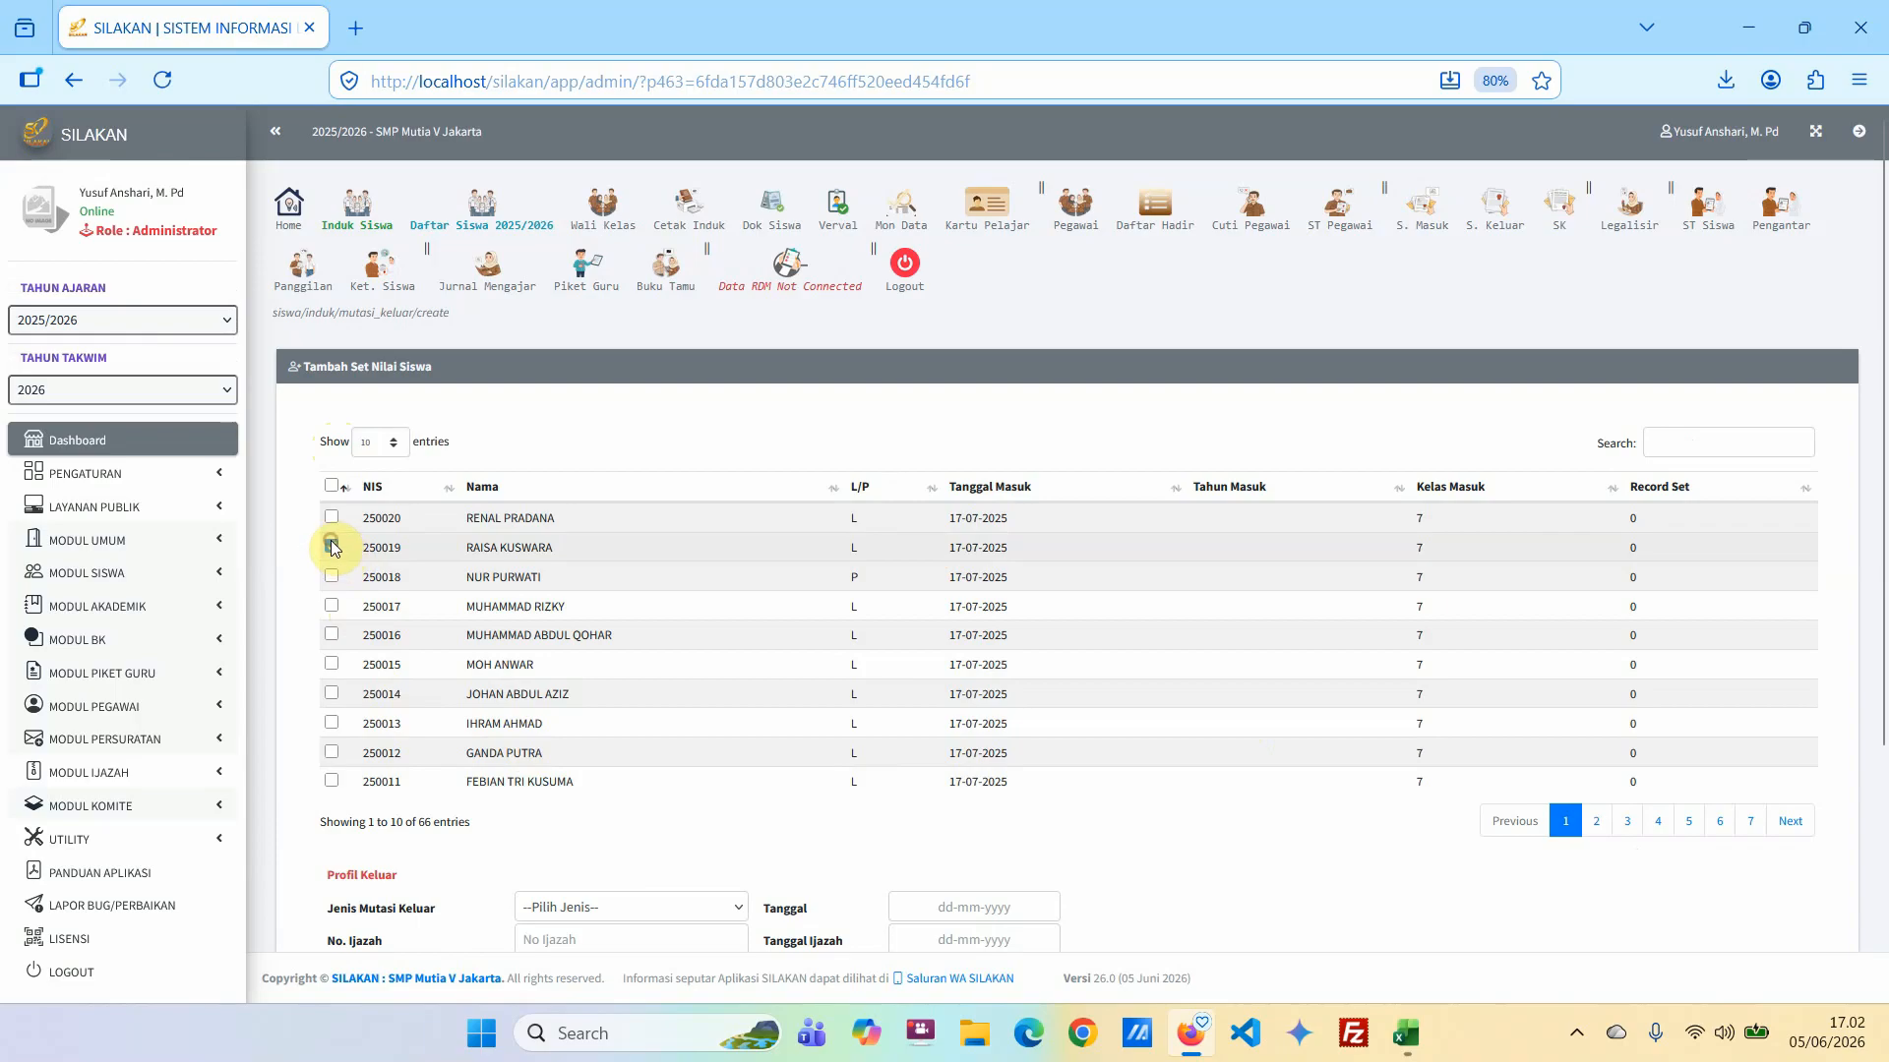
pyautogui.scroll(-3, 675, 813)
pyautogui.click(588, 610)
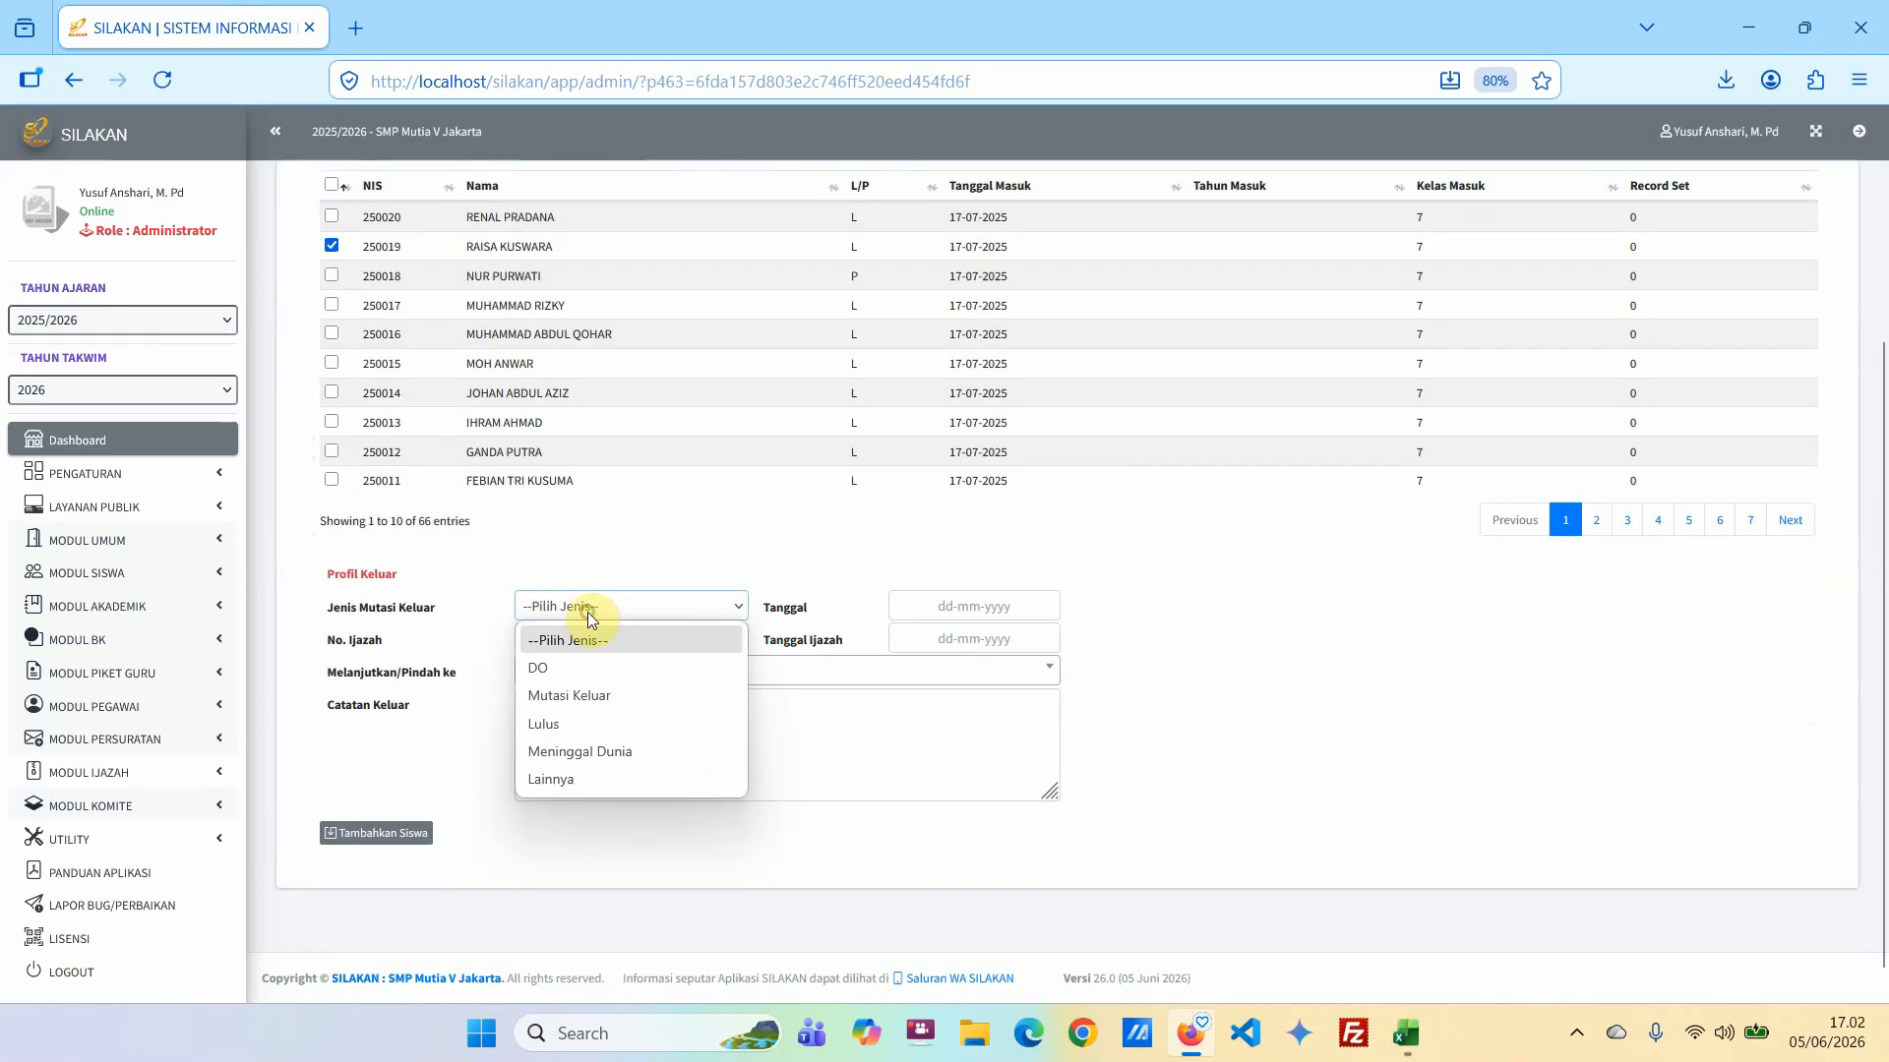
pyautogui.click(580, 696)
pyautogui.click(964, 608)
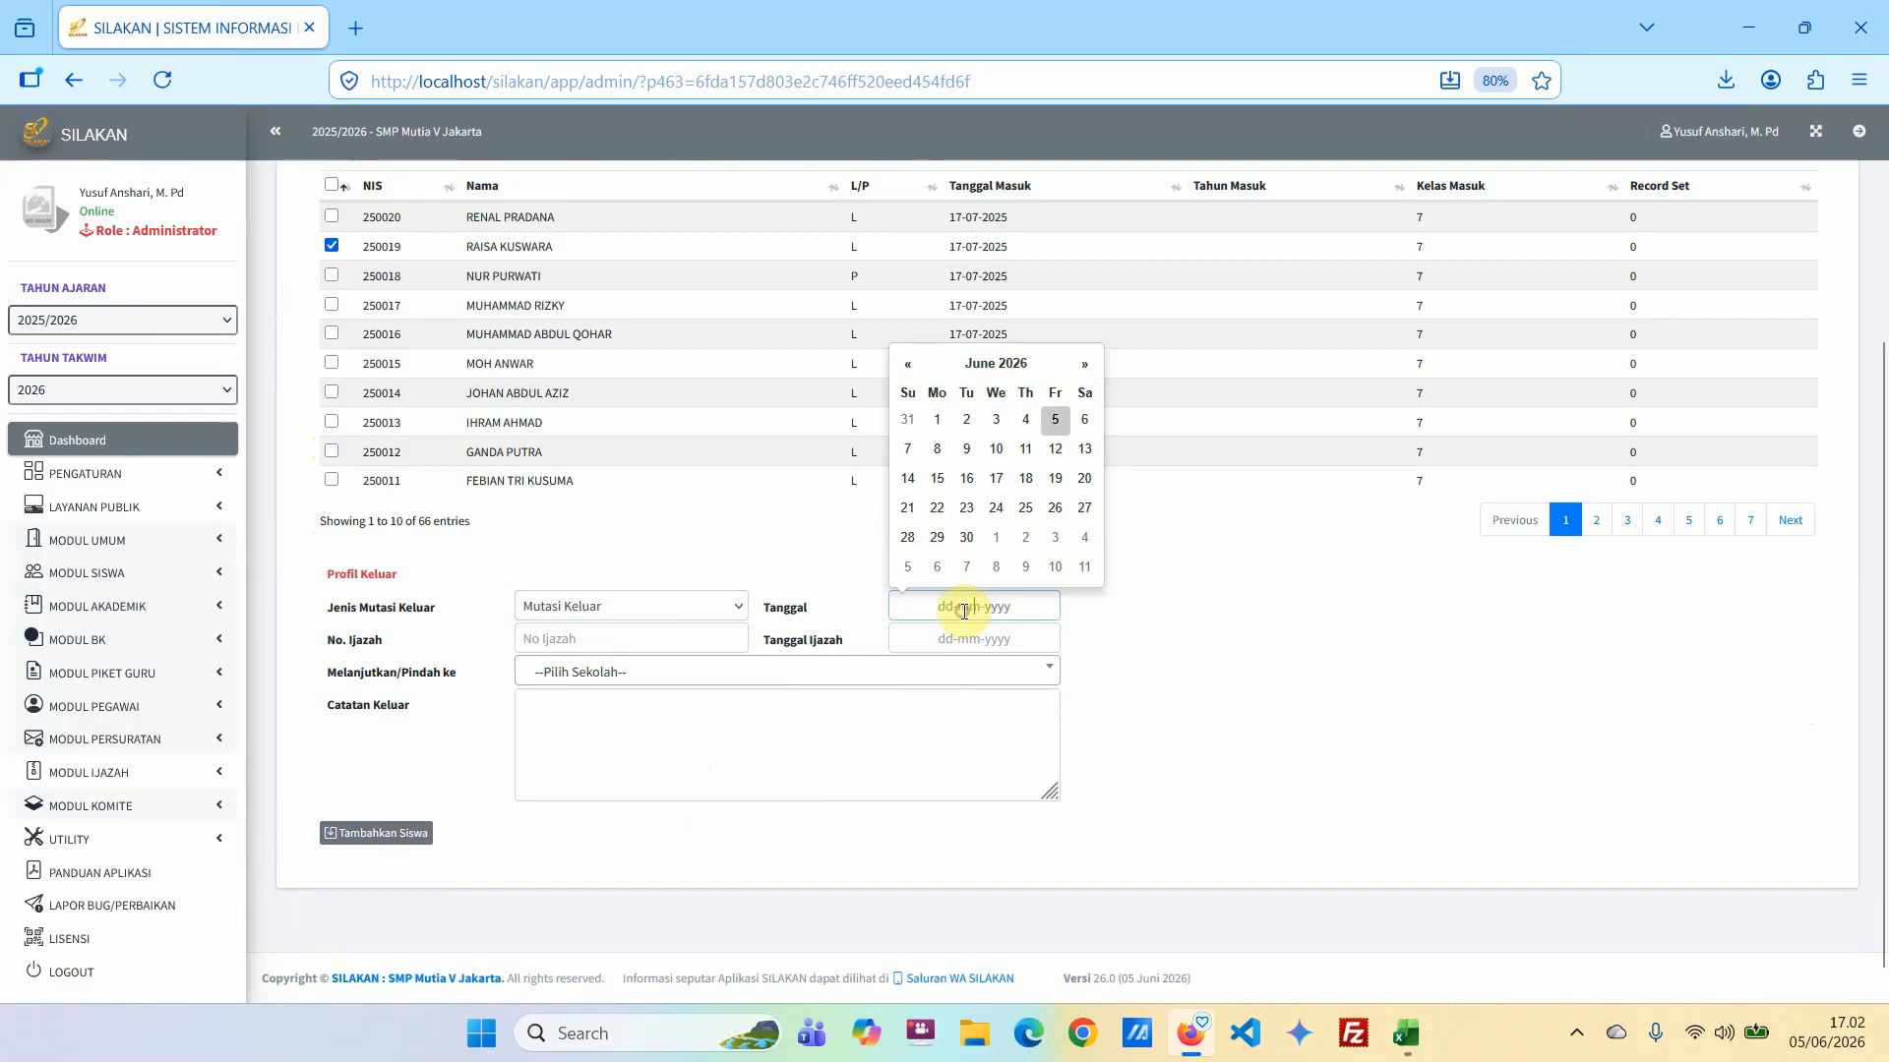
pyautogui.click(1055, 420)
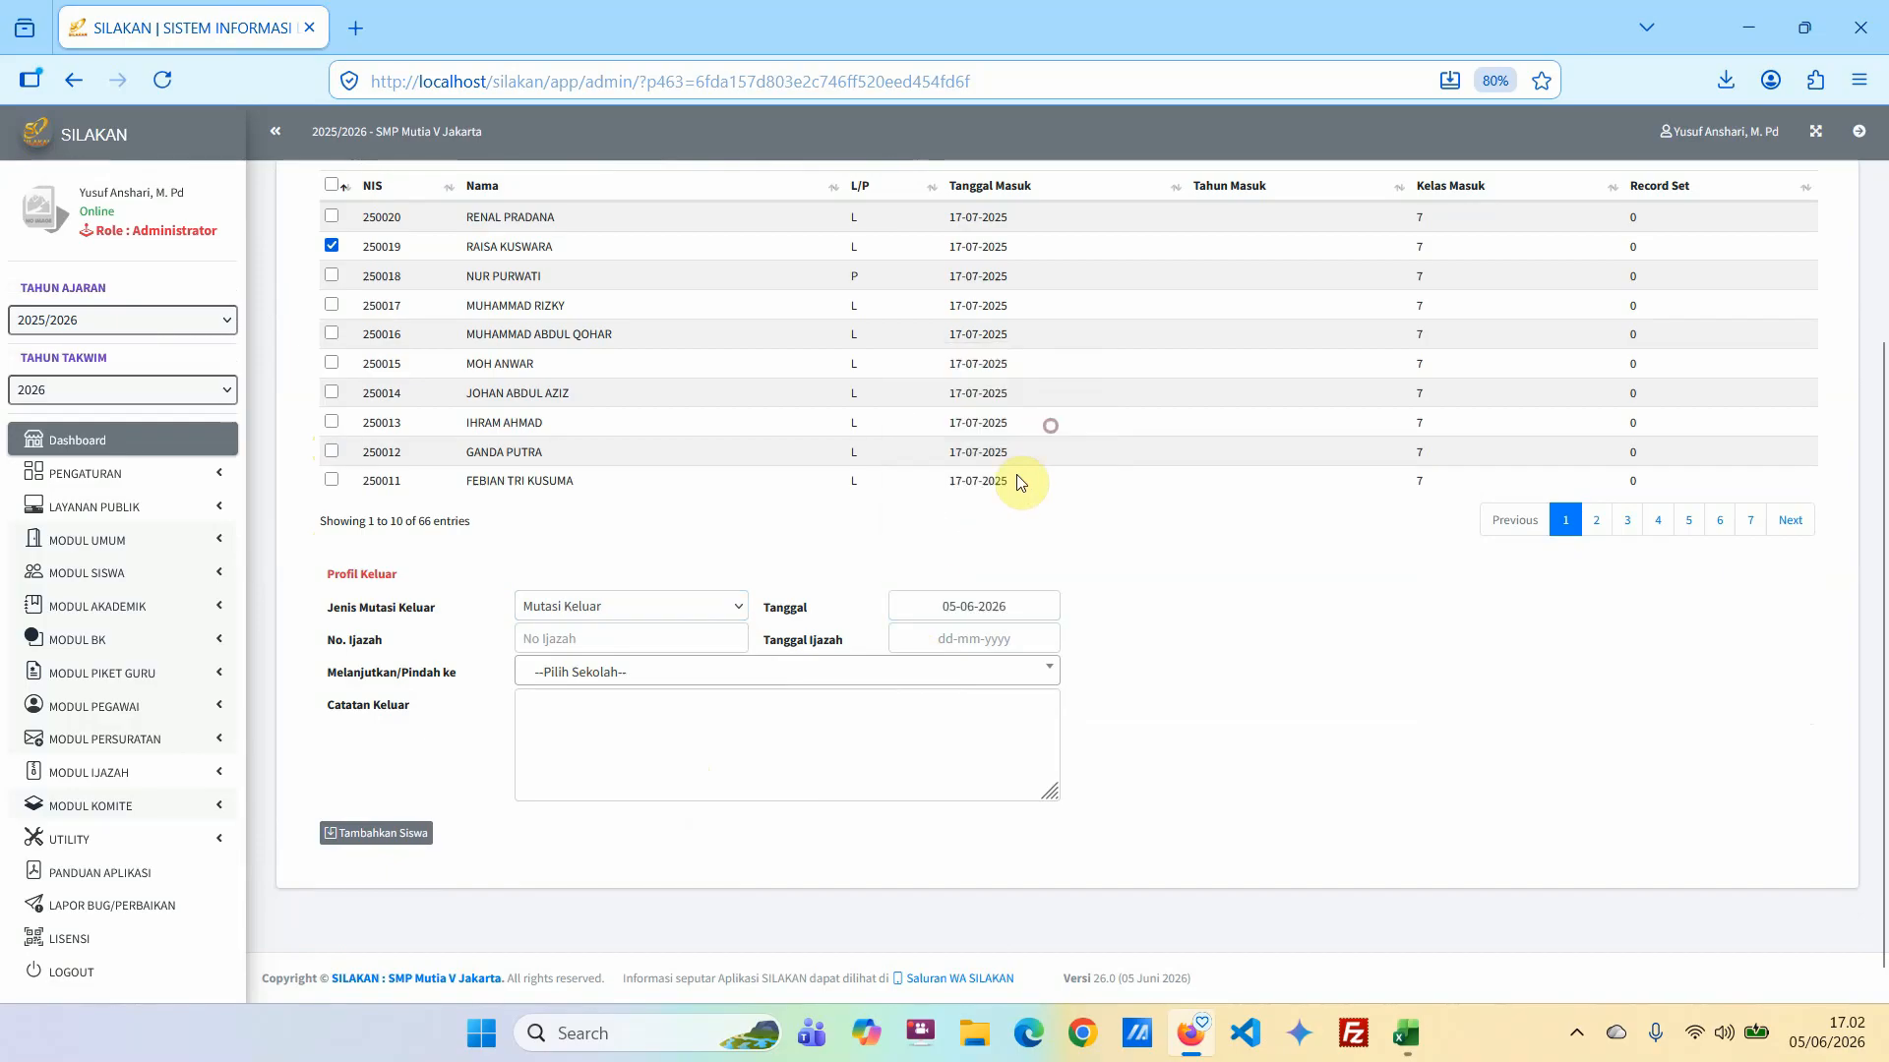
# Set the destination to Tidak Ada Sekolah Lanjutan, enter the exit note "Keluar dengan Nomor Surat 123", and add the student.
pyautogui.click(603, 673)
pyautogui.click(602, 749)
pyautogui.write('Kel')
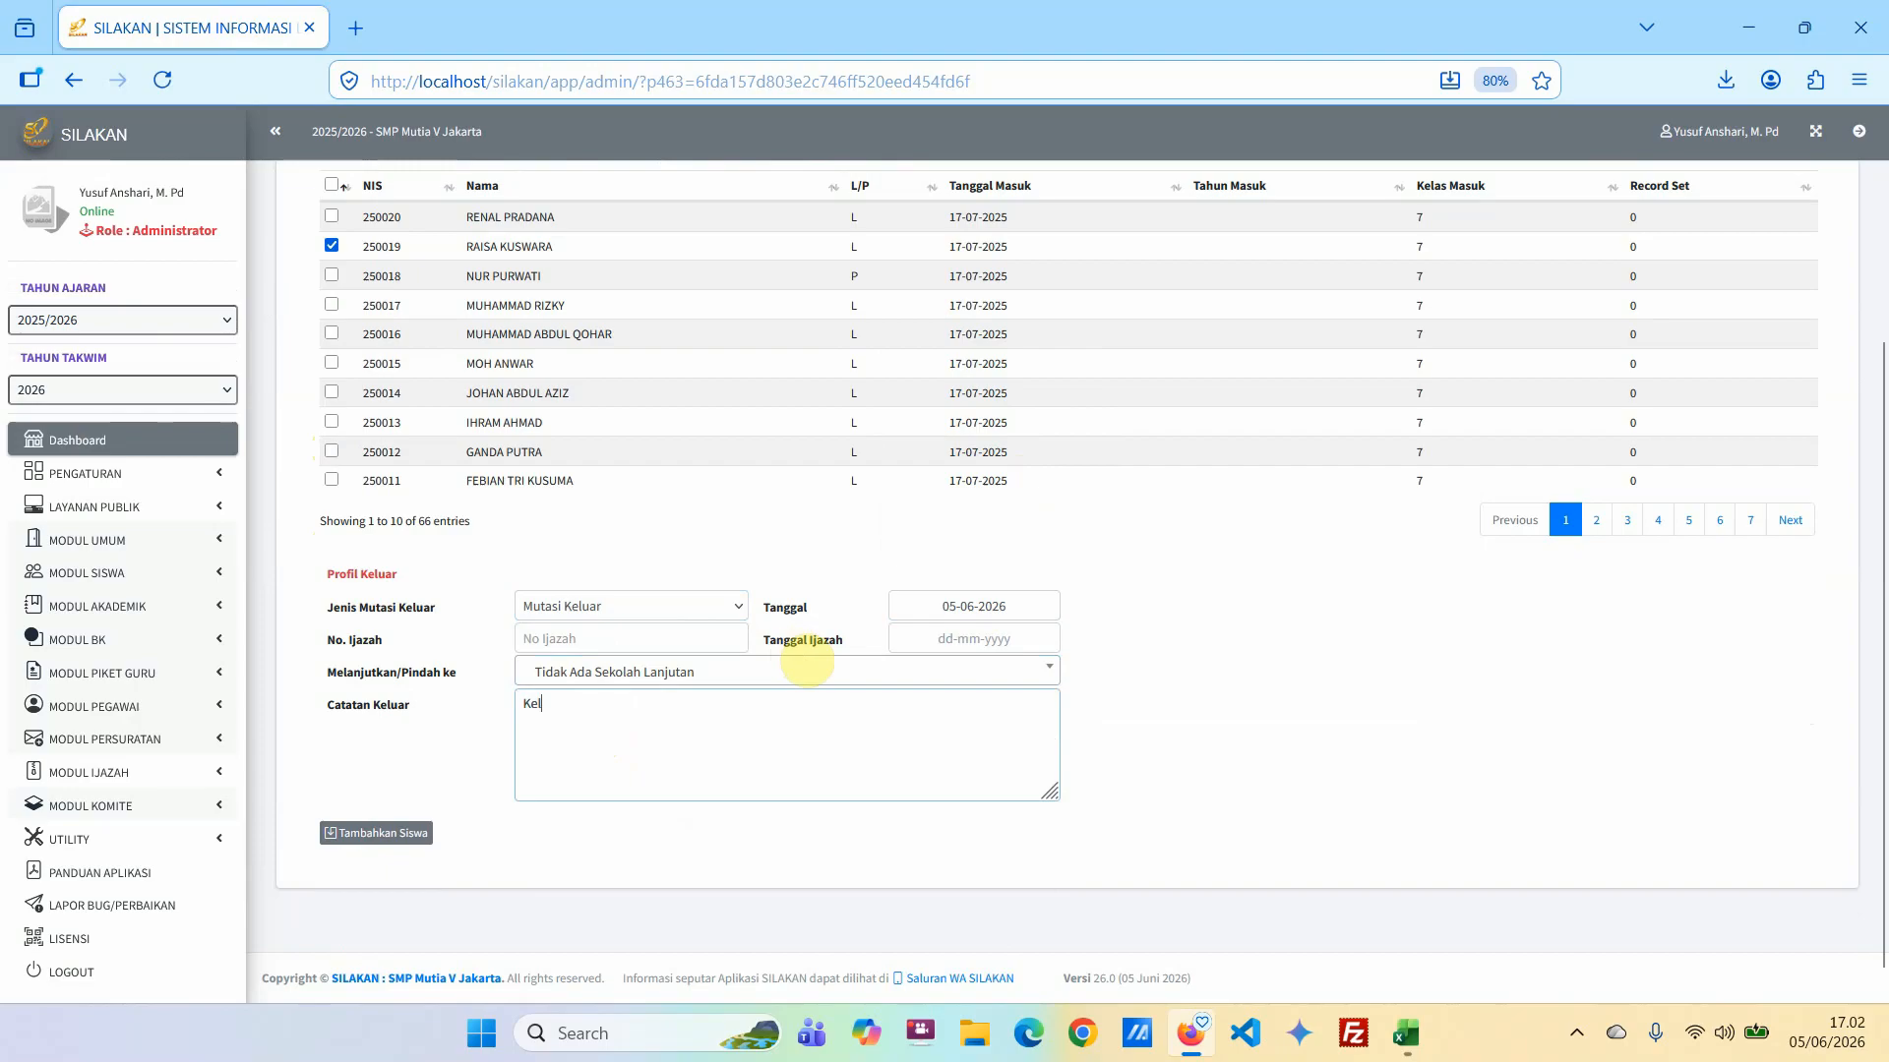
pyautogui.write('uar dengan Nomor Sur')
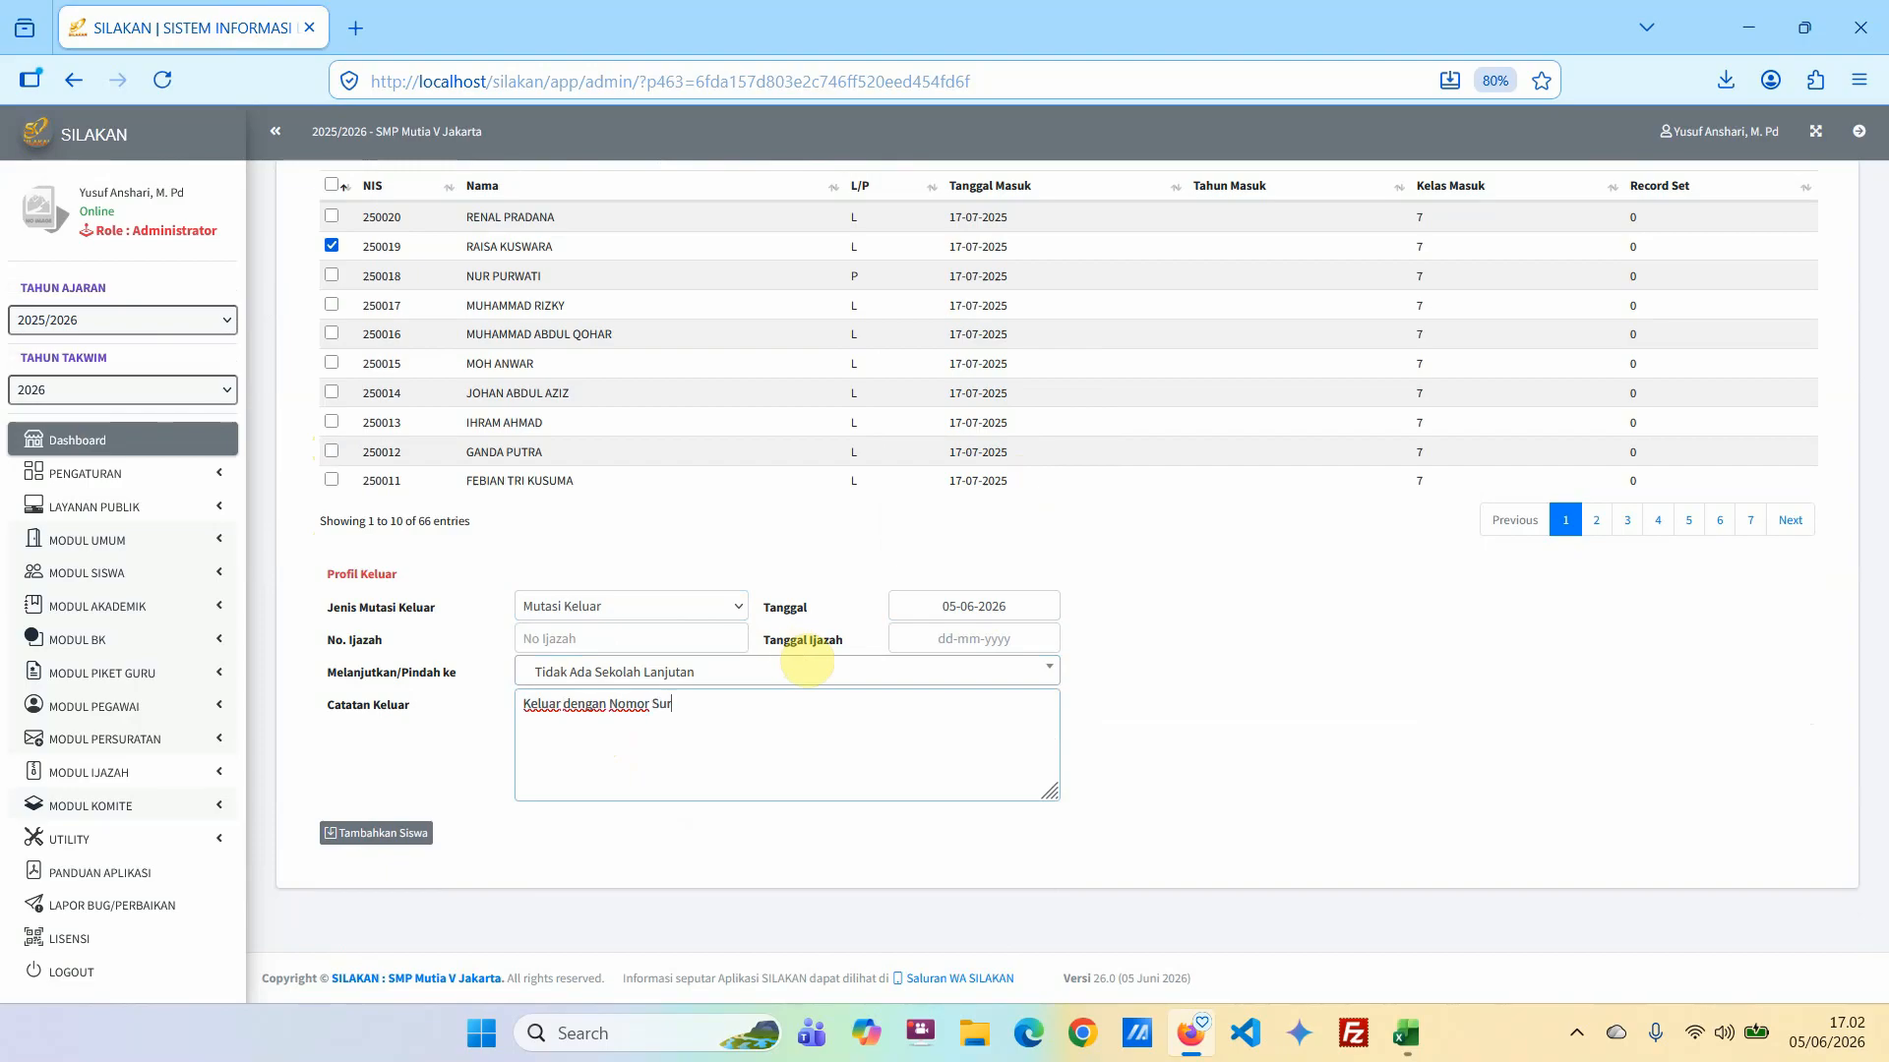
pyautogui.write('at')
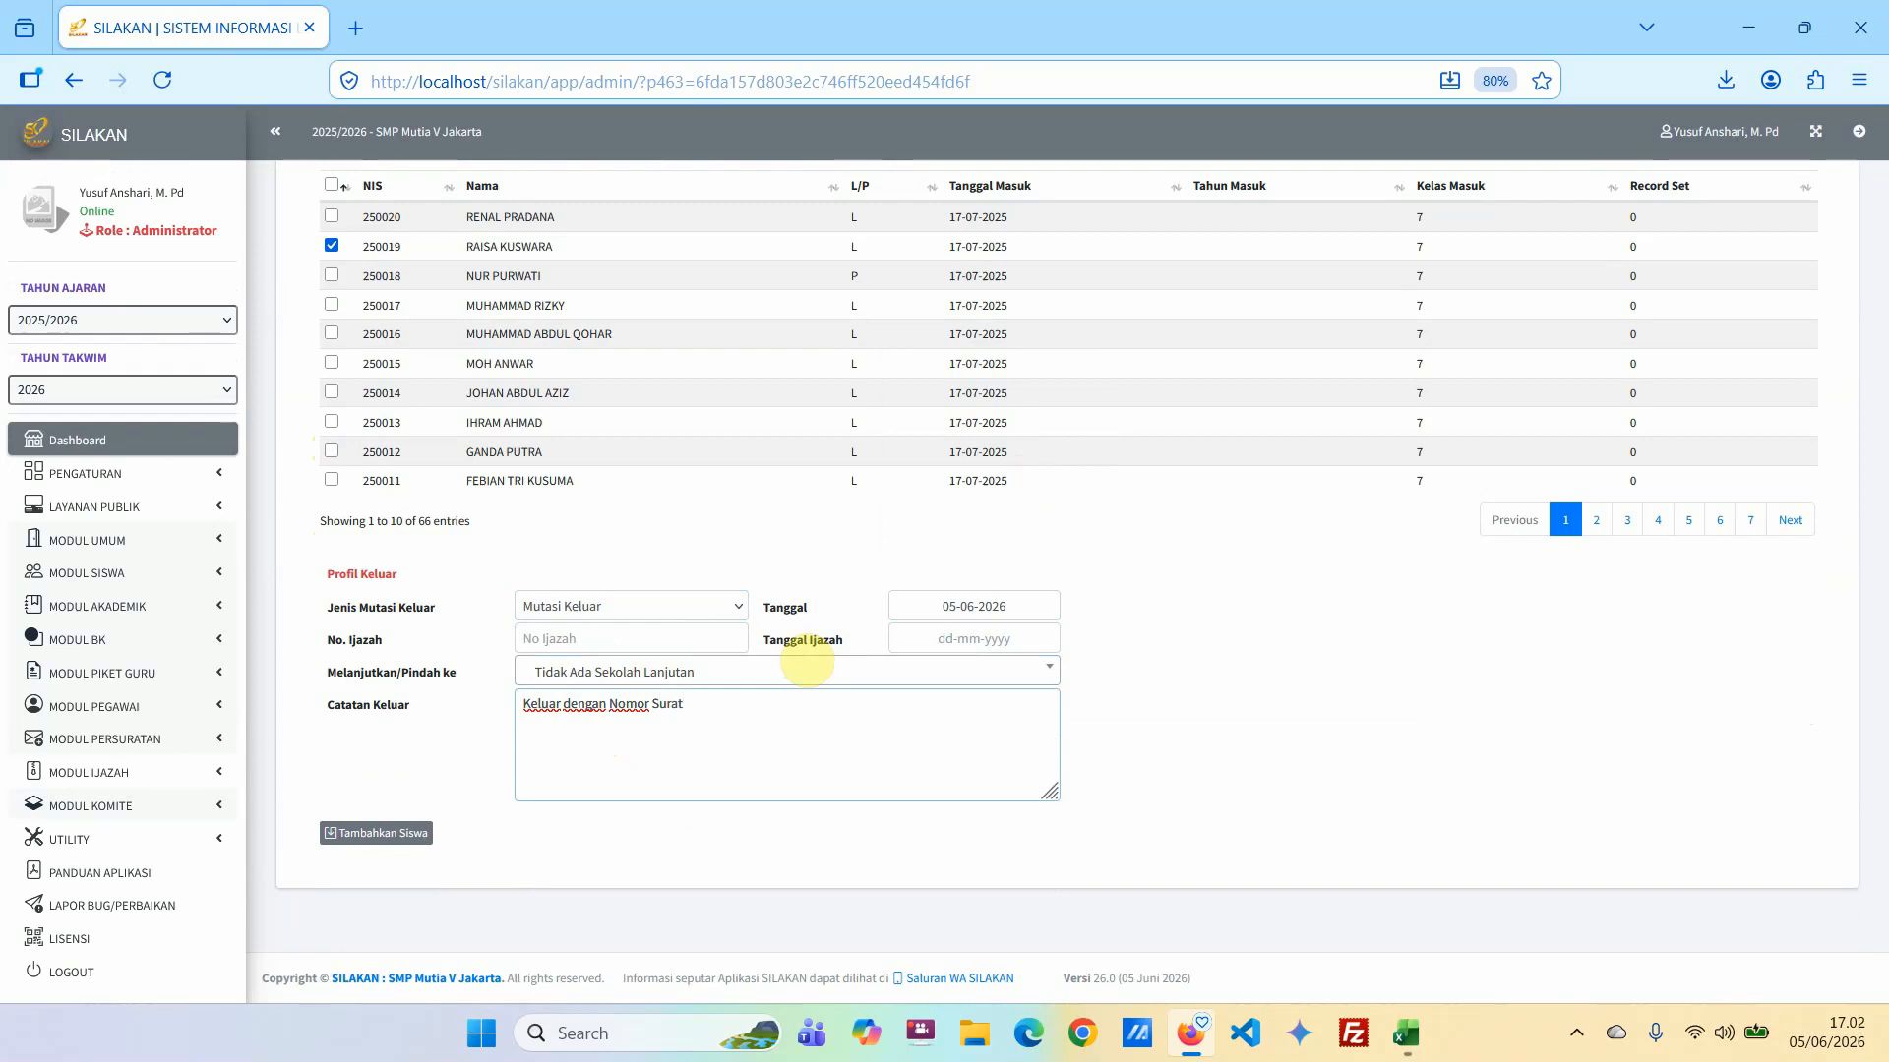
pyautogui.write(' 123')
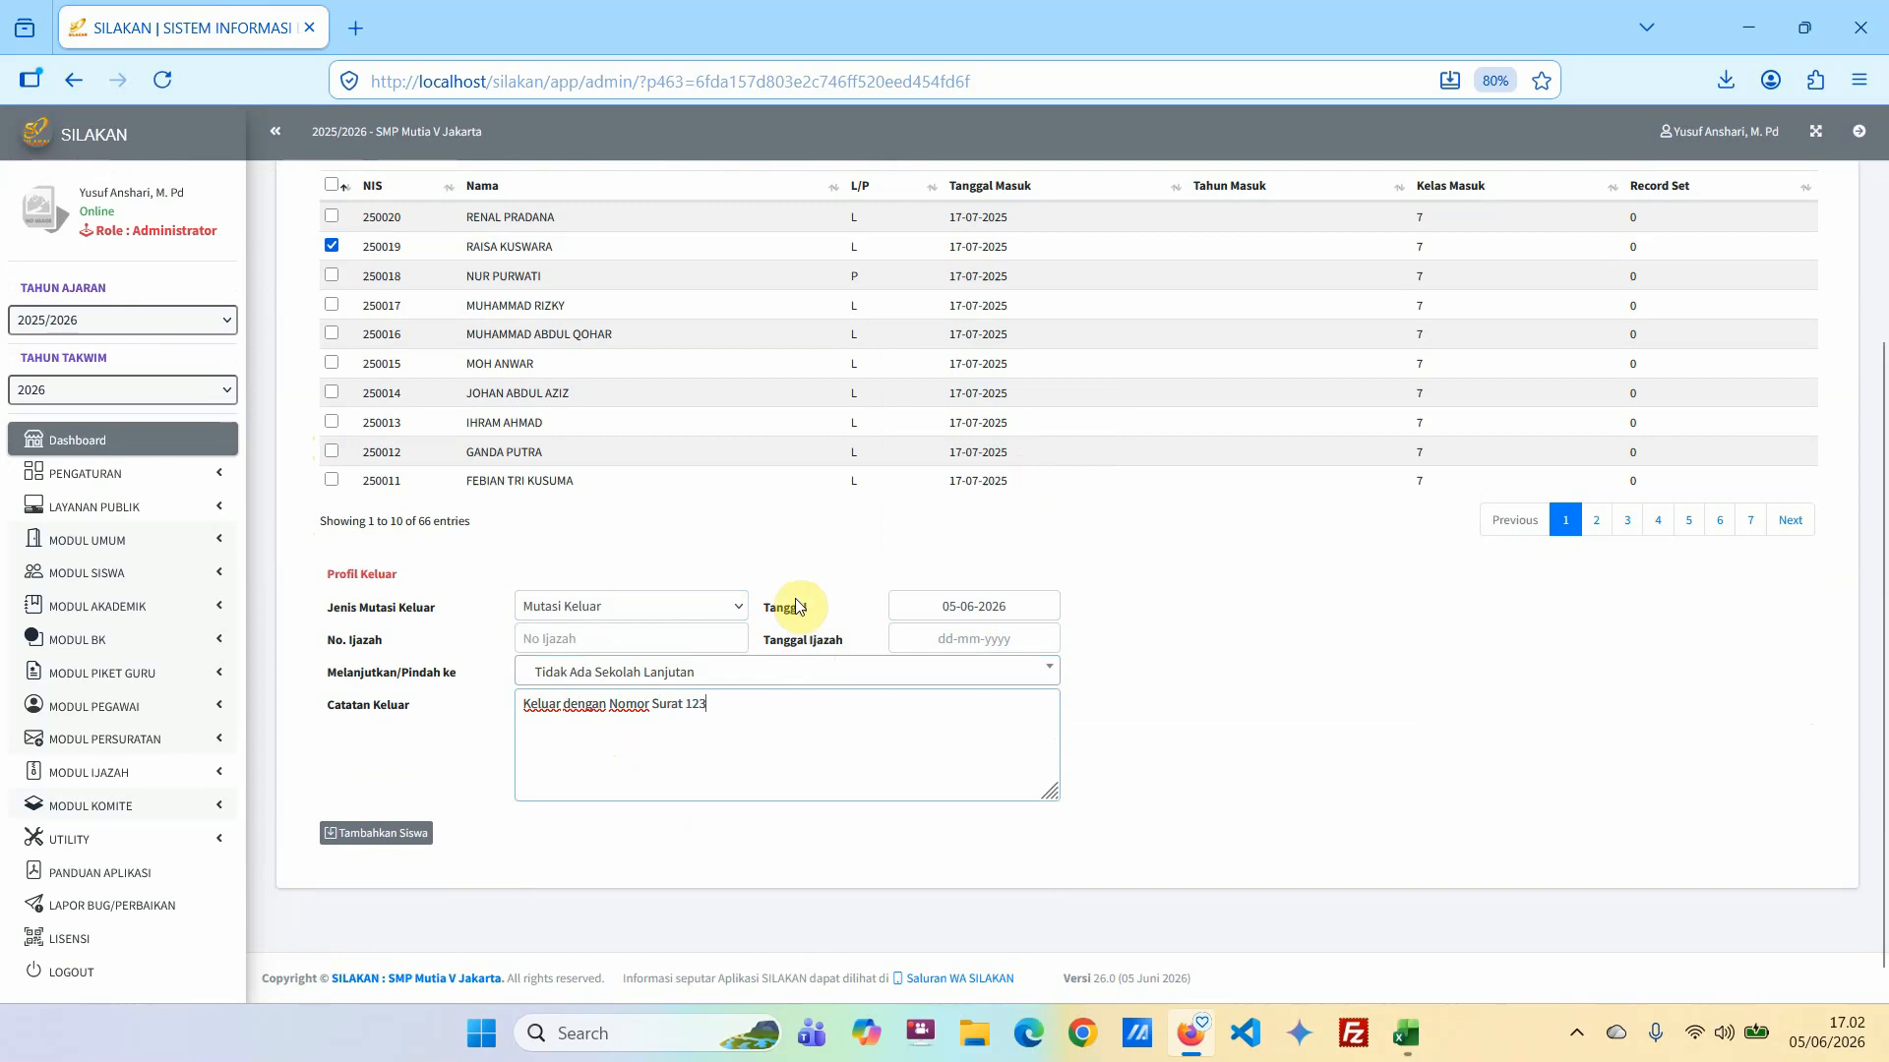
pyautogui.click(371, 843)
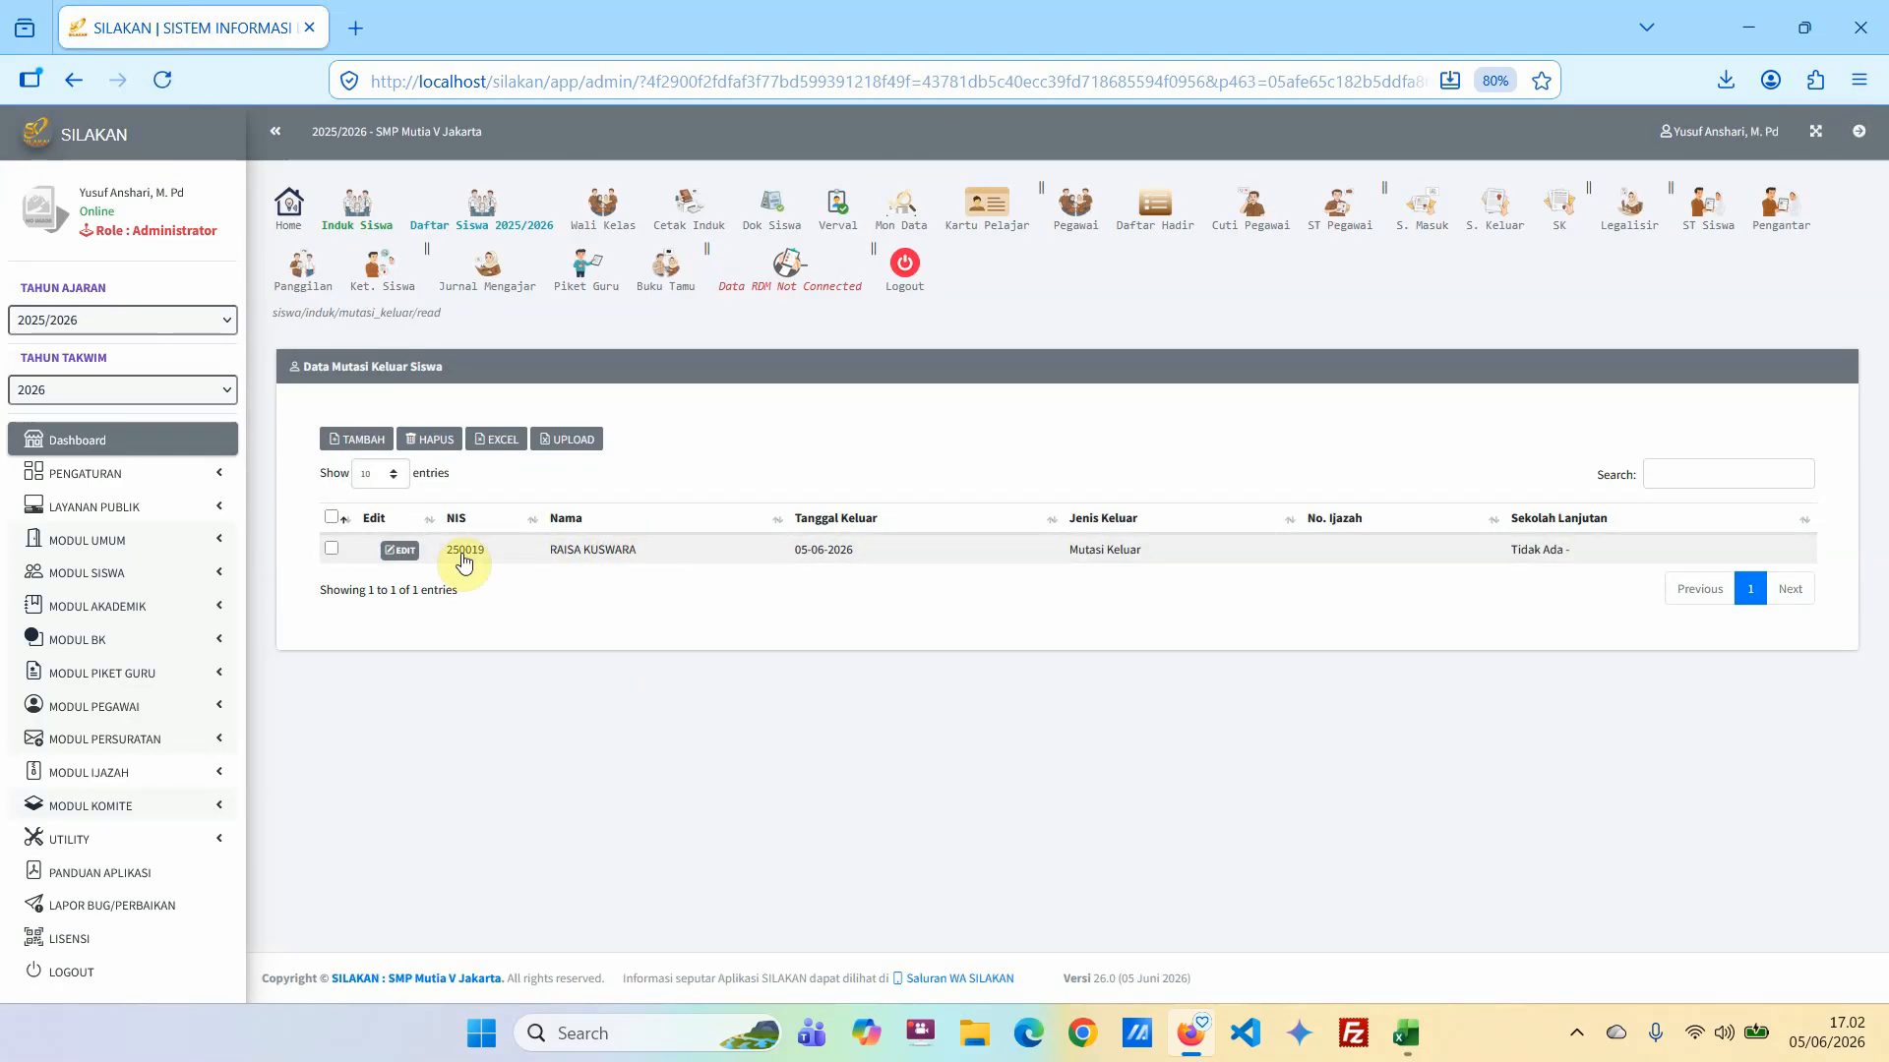
# Start another exit record for the fourth student on page 6, with type Lulus and exit date 05-06-2026.
pyautogui.click(357, 442)
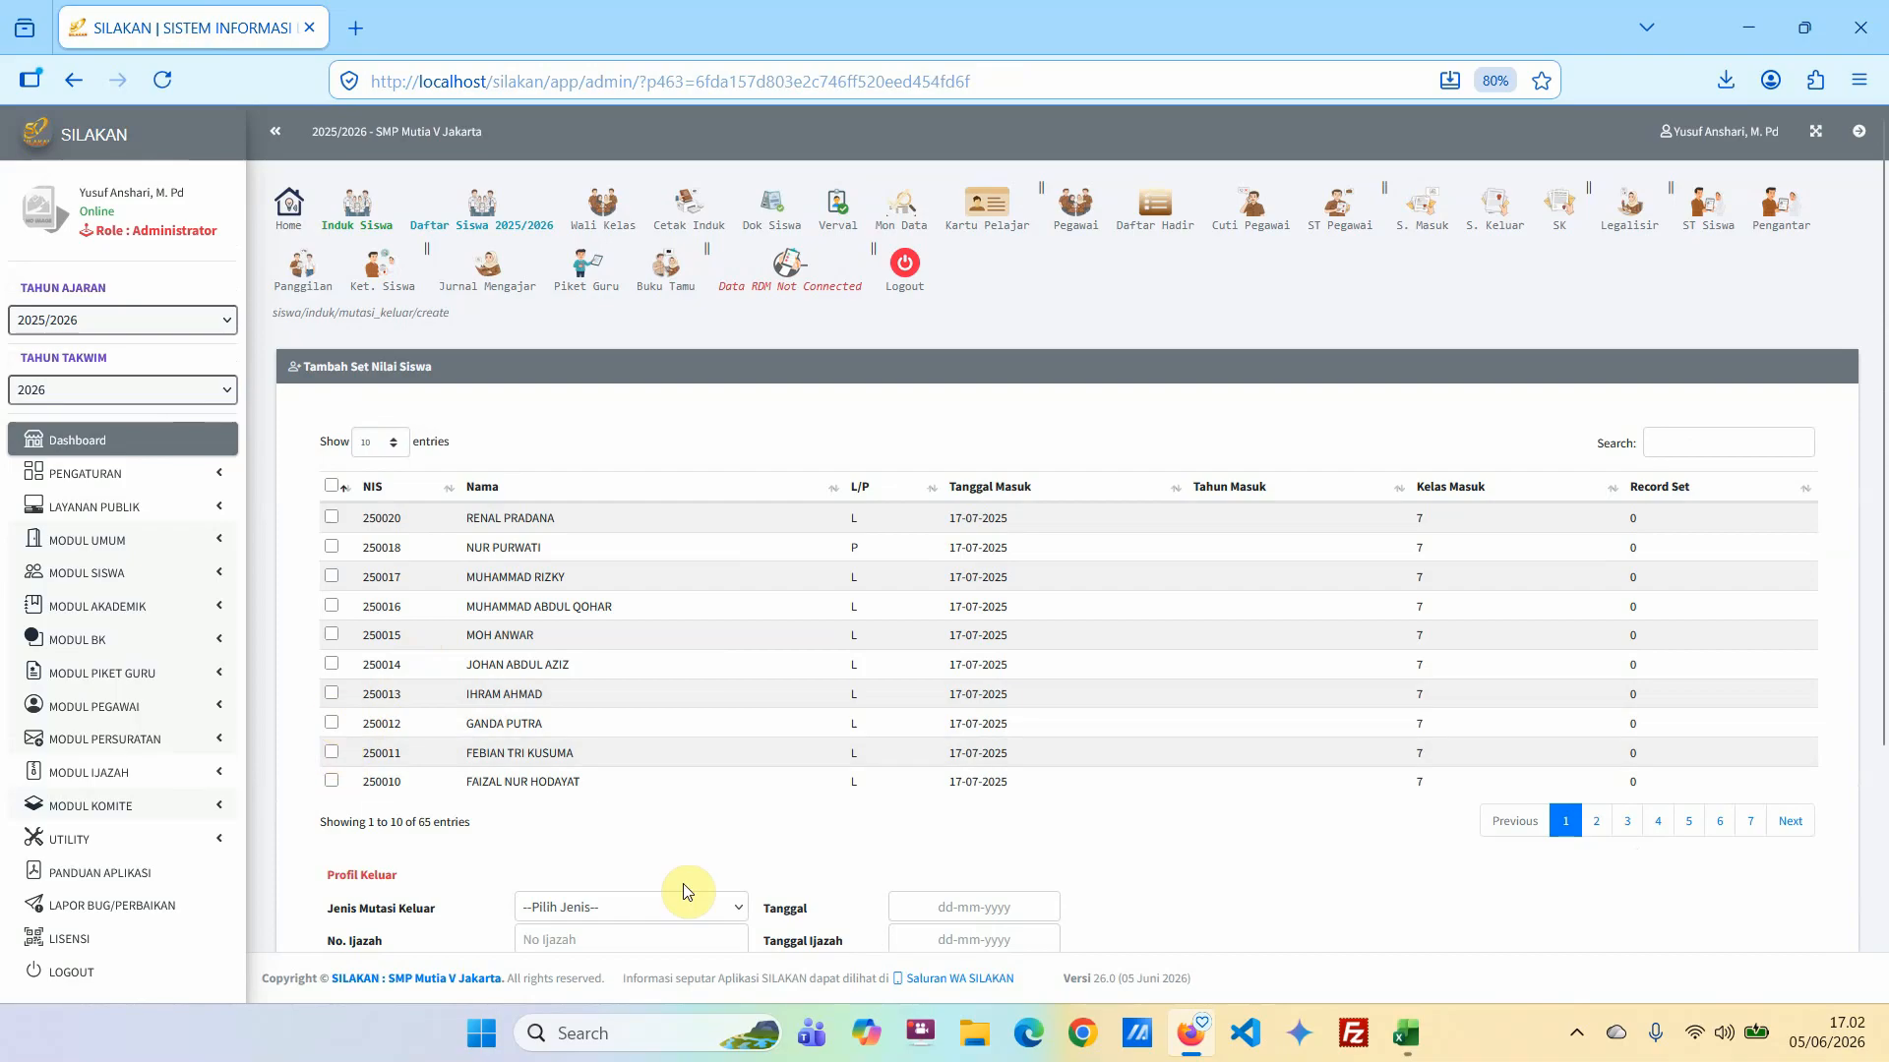
pyautogui.scroll(-2, 1273, 830)
pyautogui.click(1721, 722)
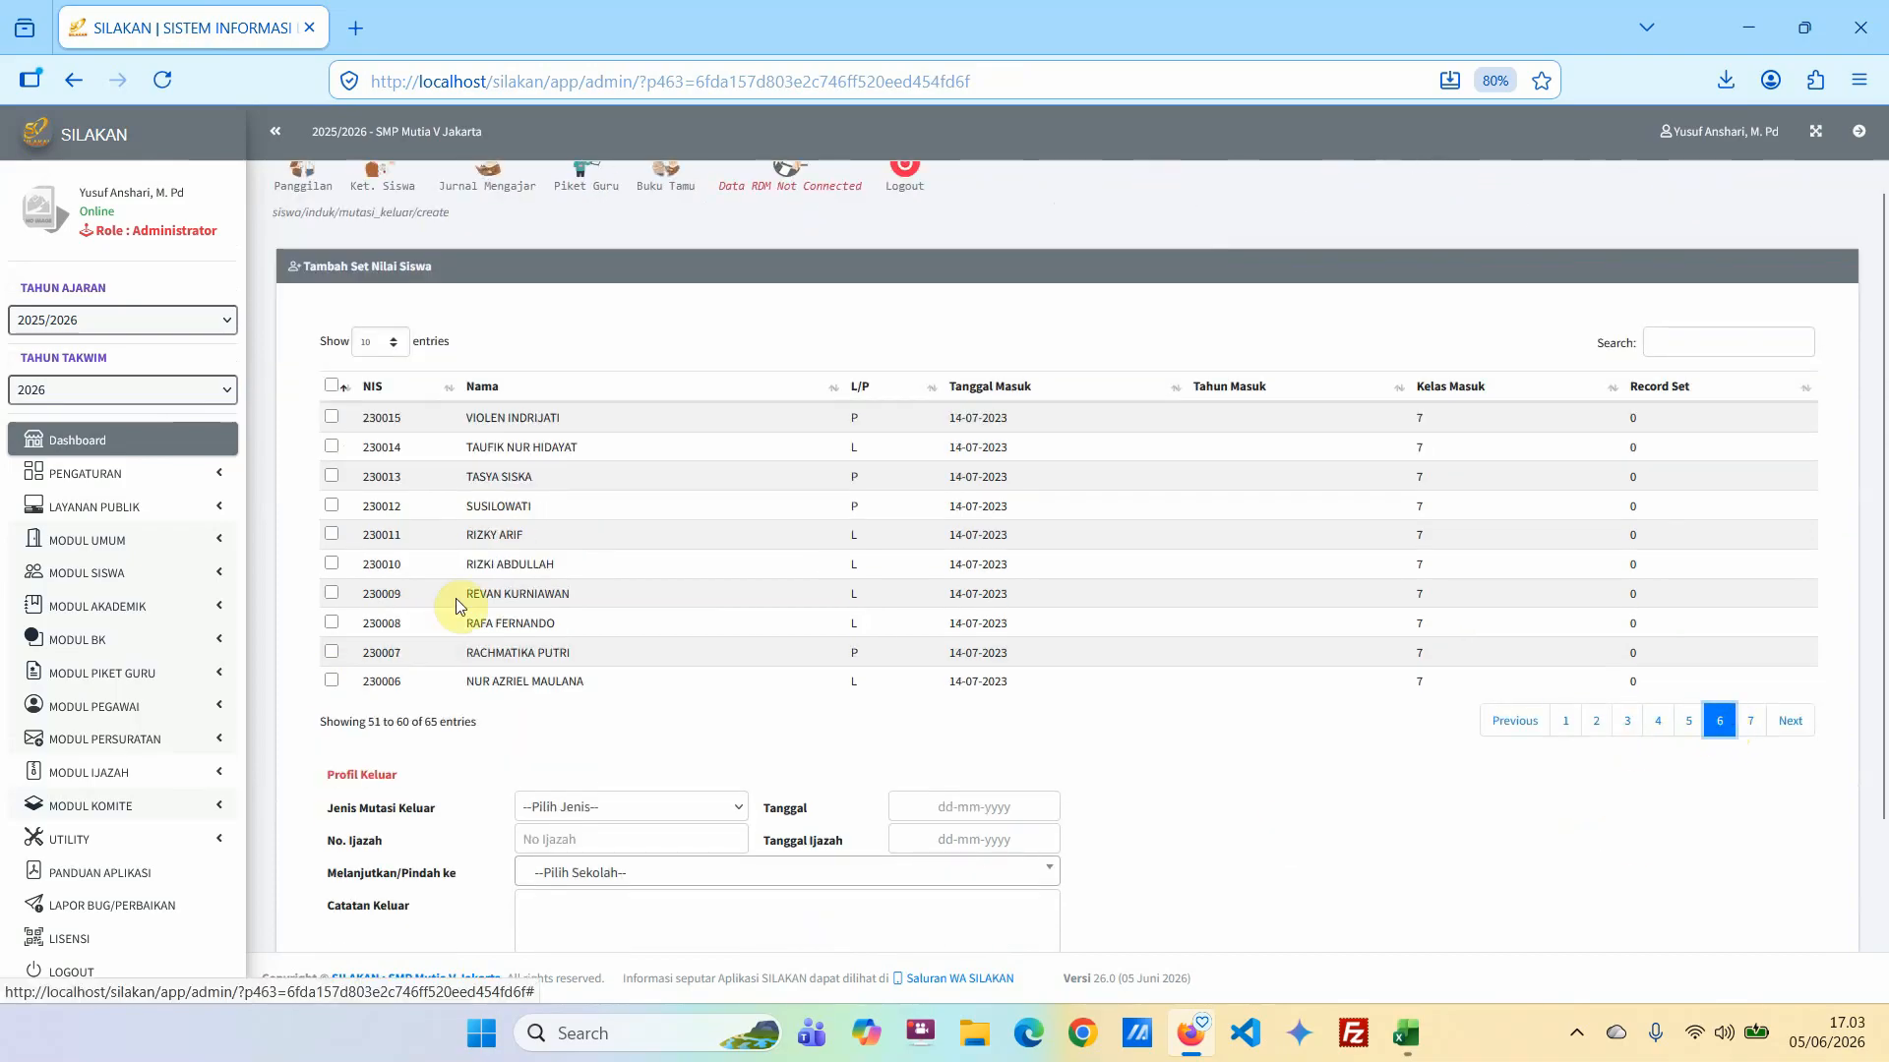
pyautogui.click(581, 807)
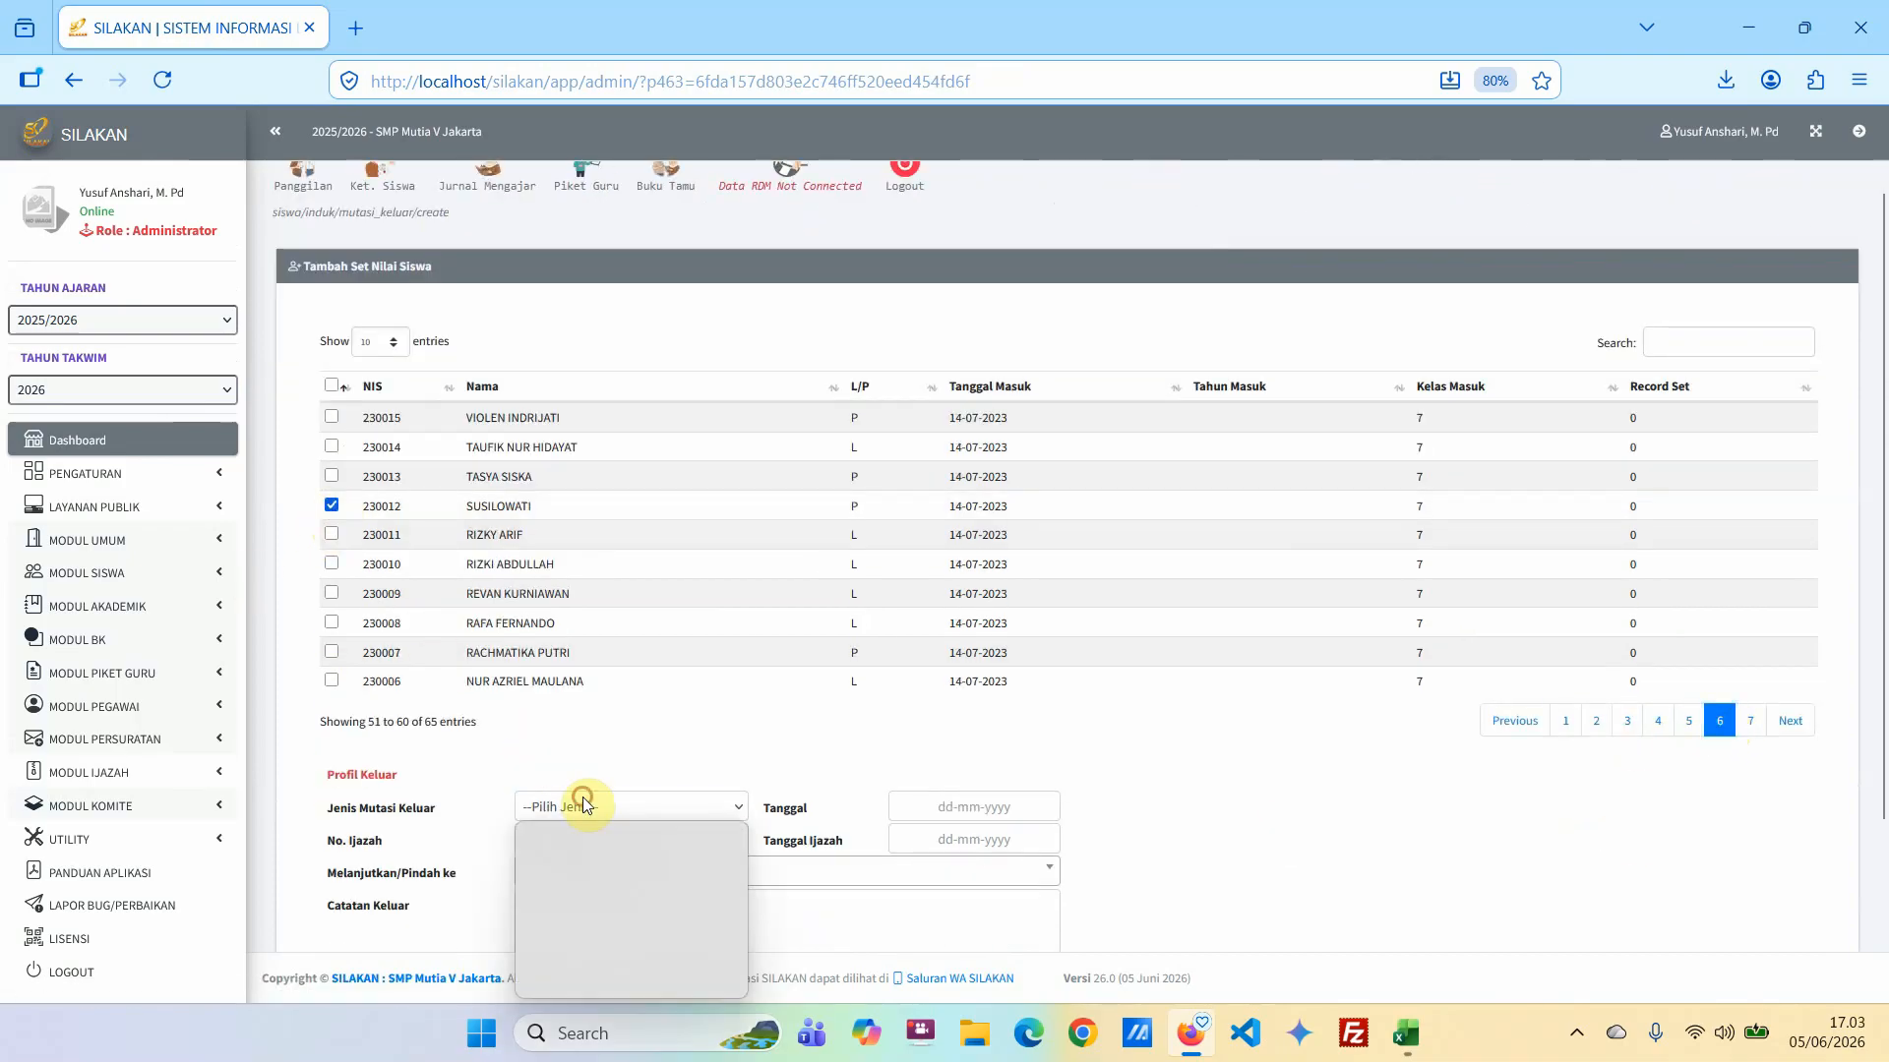
pyautogui.click(540, 919)
pyautogui.click(962, 808)
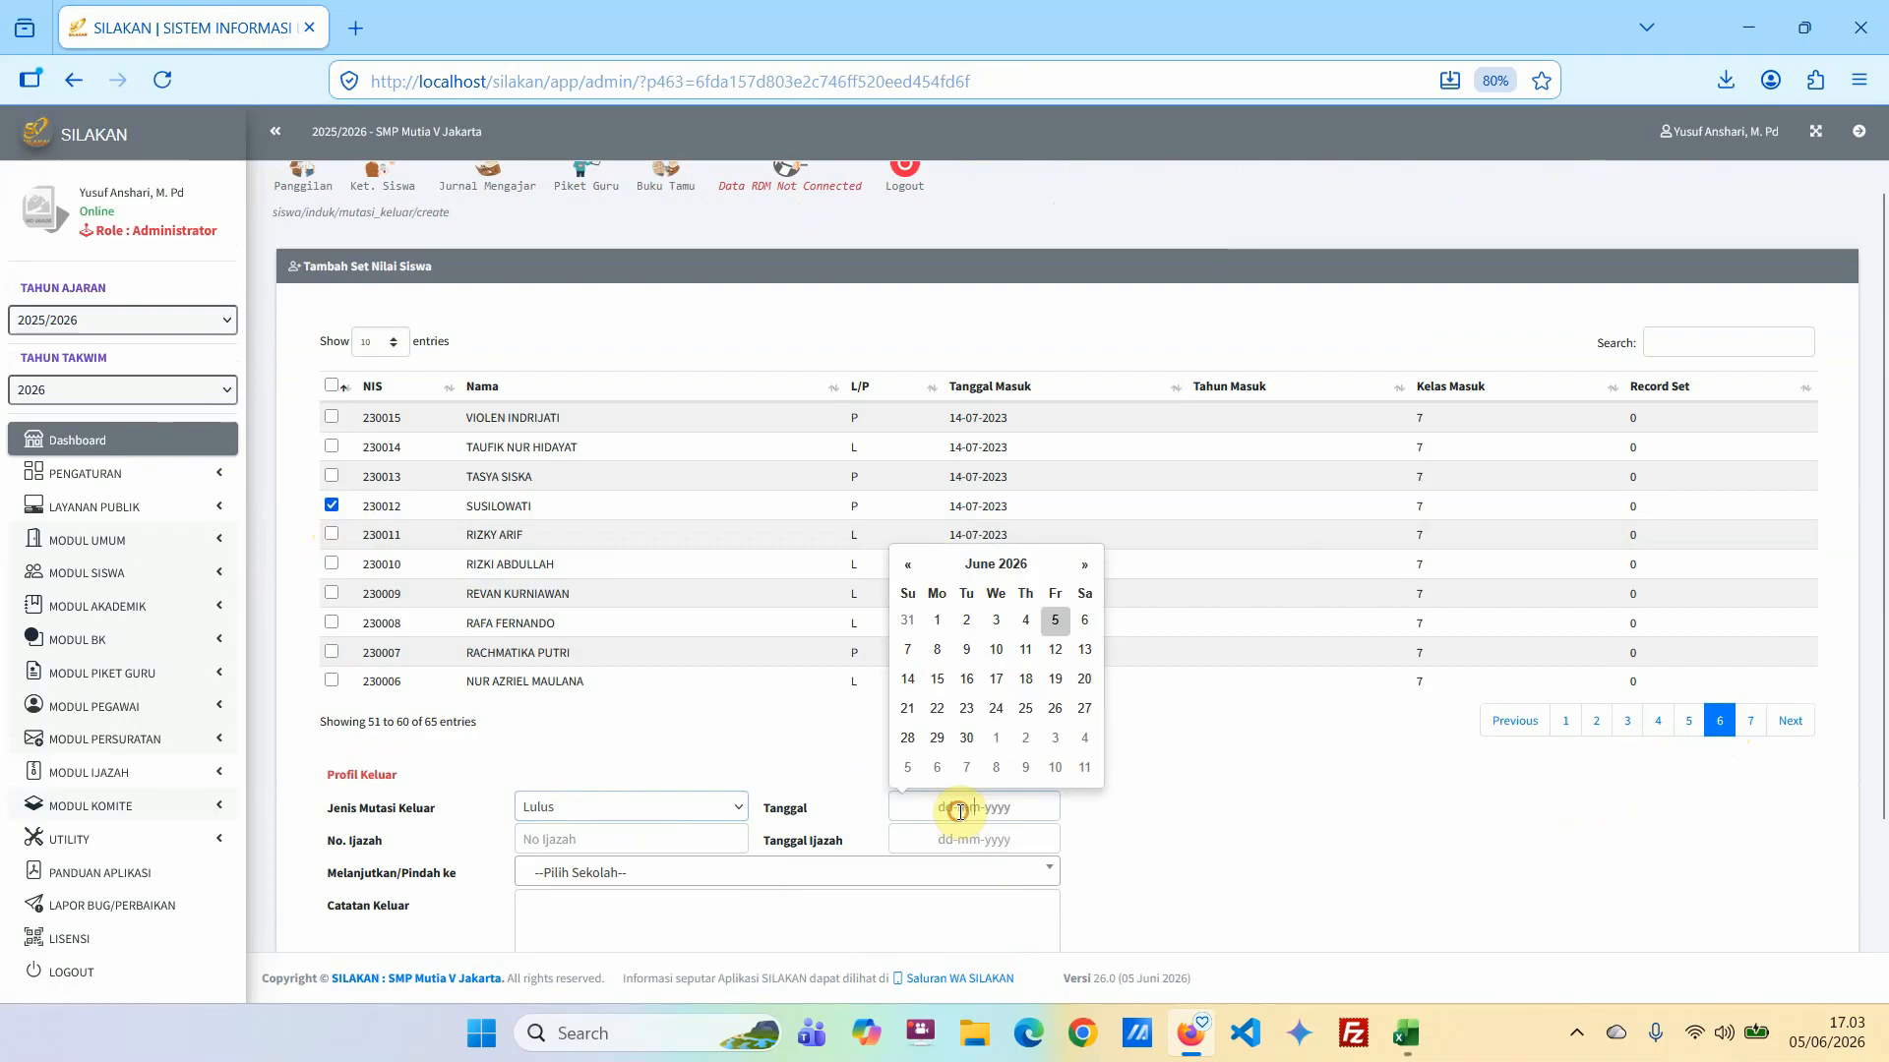
pyautogui.click(1025, 683)
# Set the graduating student's diploma date to 05-06-2026 and enter the diploma number.
pyautogui.click(973, 843)
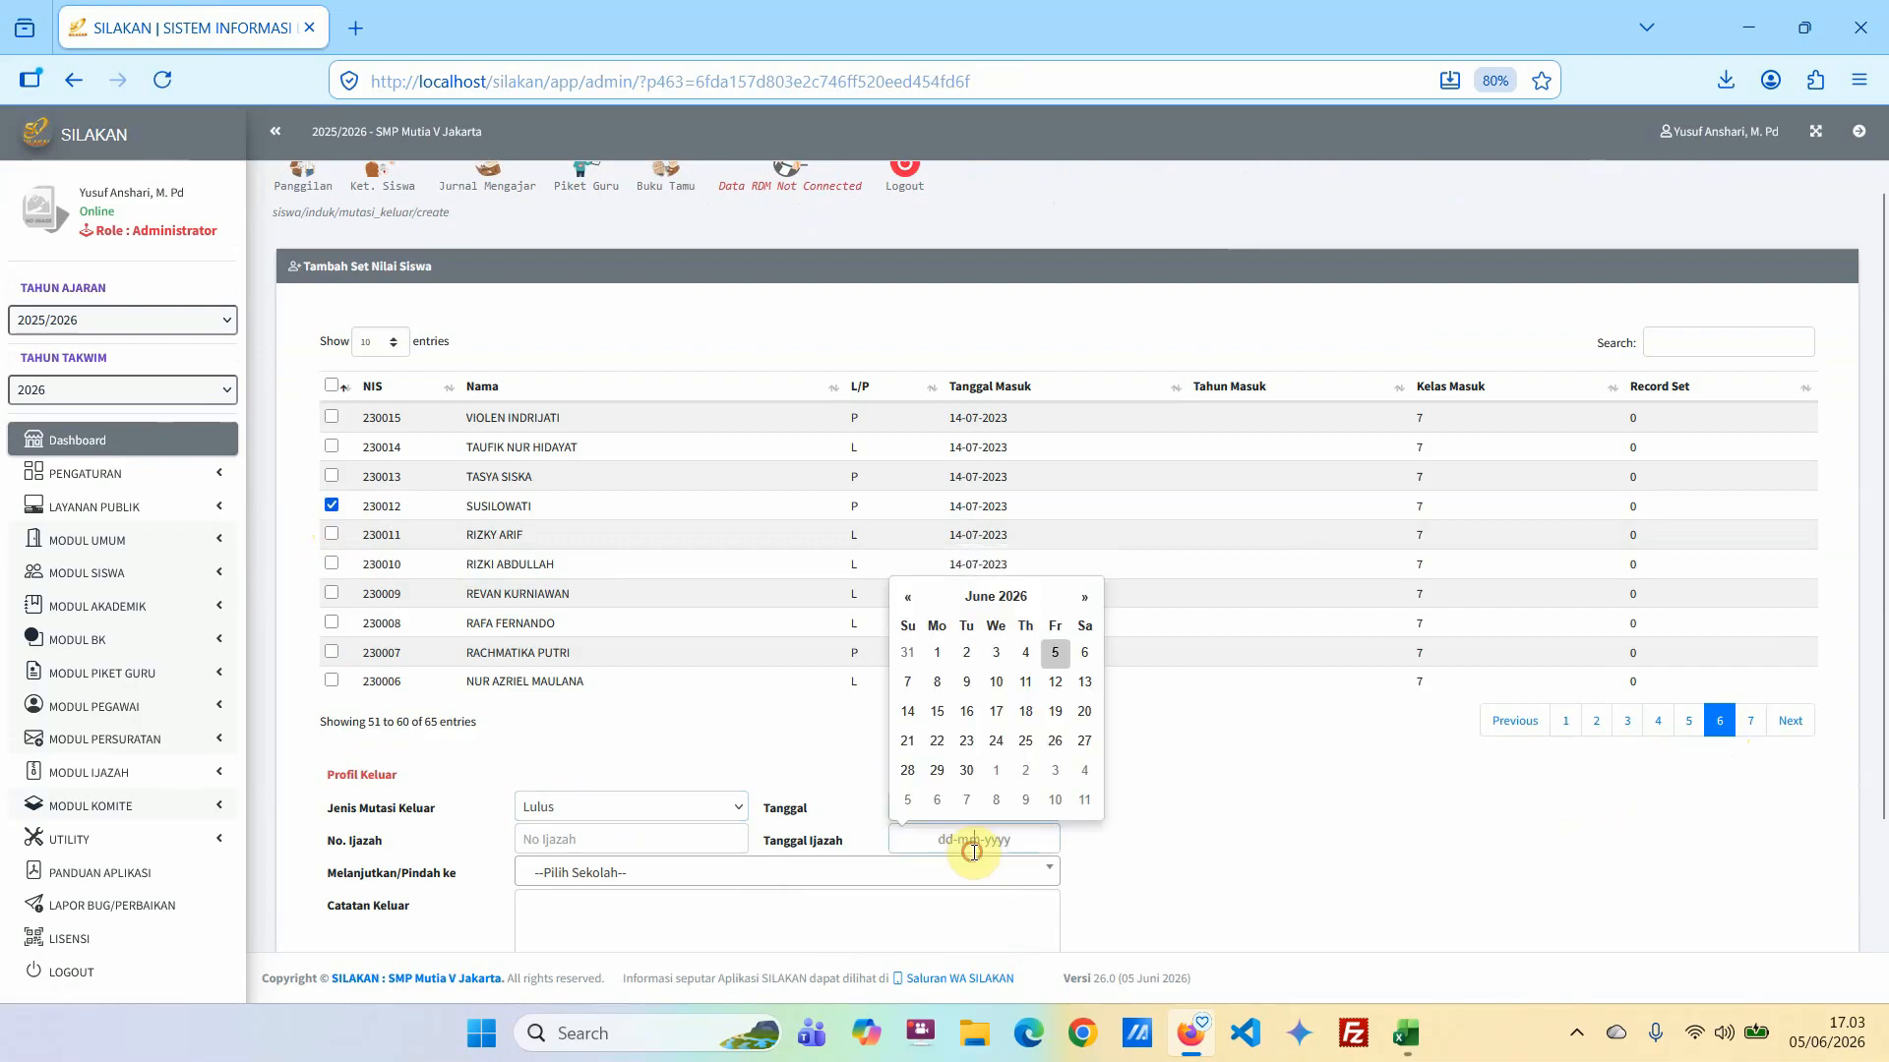
pyautogui.click(1051, 655)
pyautogui.click(563, 831)
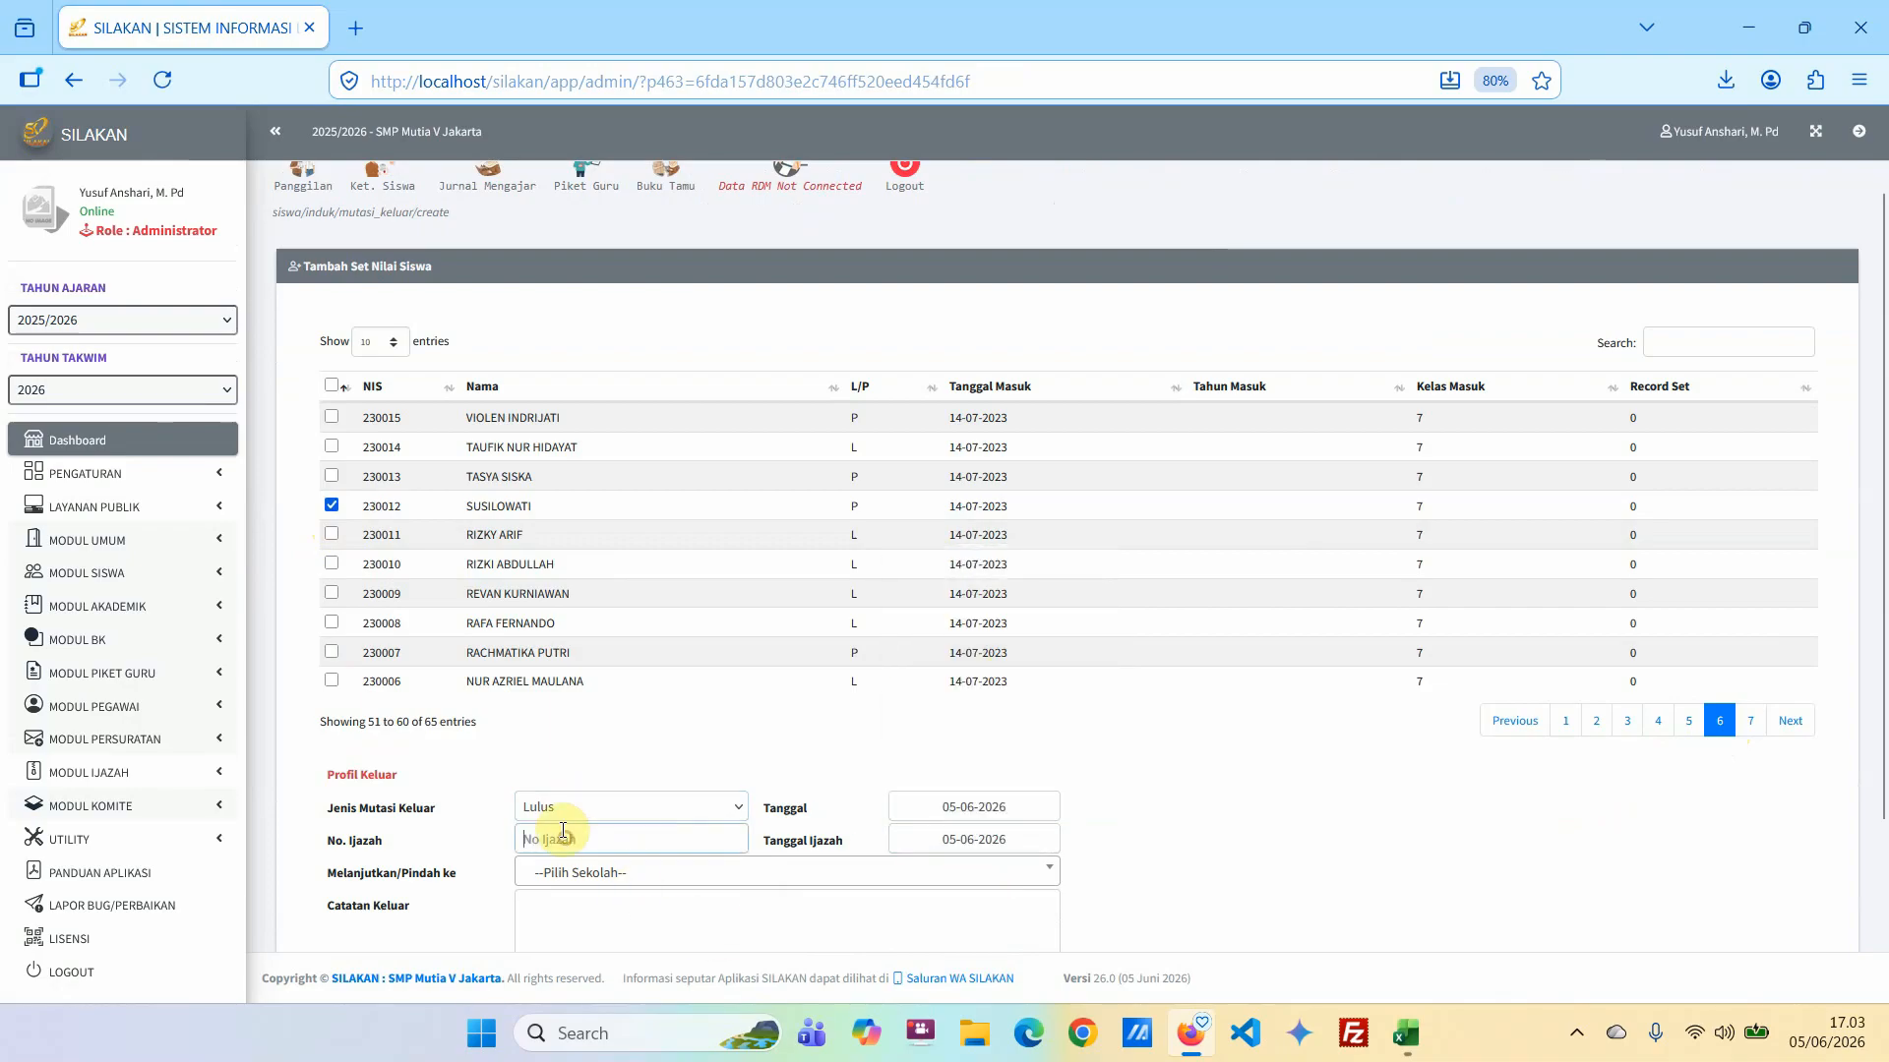
pyautogui.write('12345')
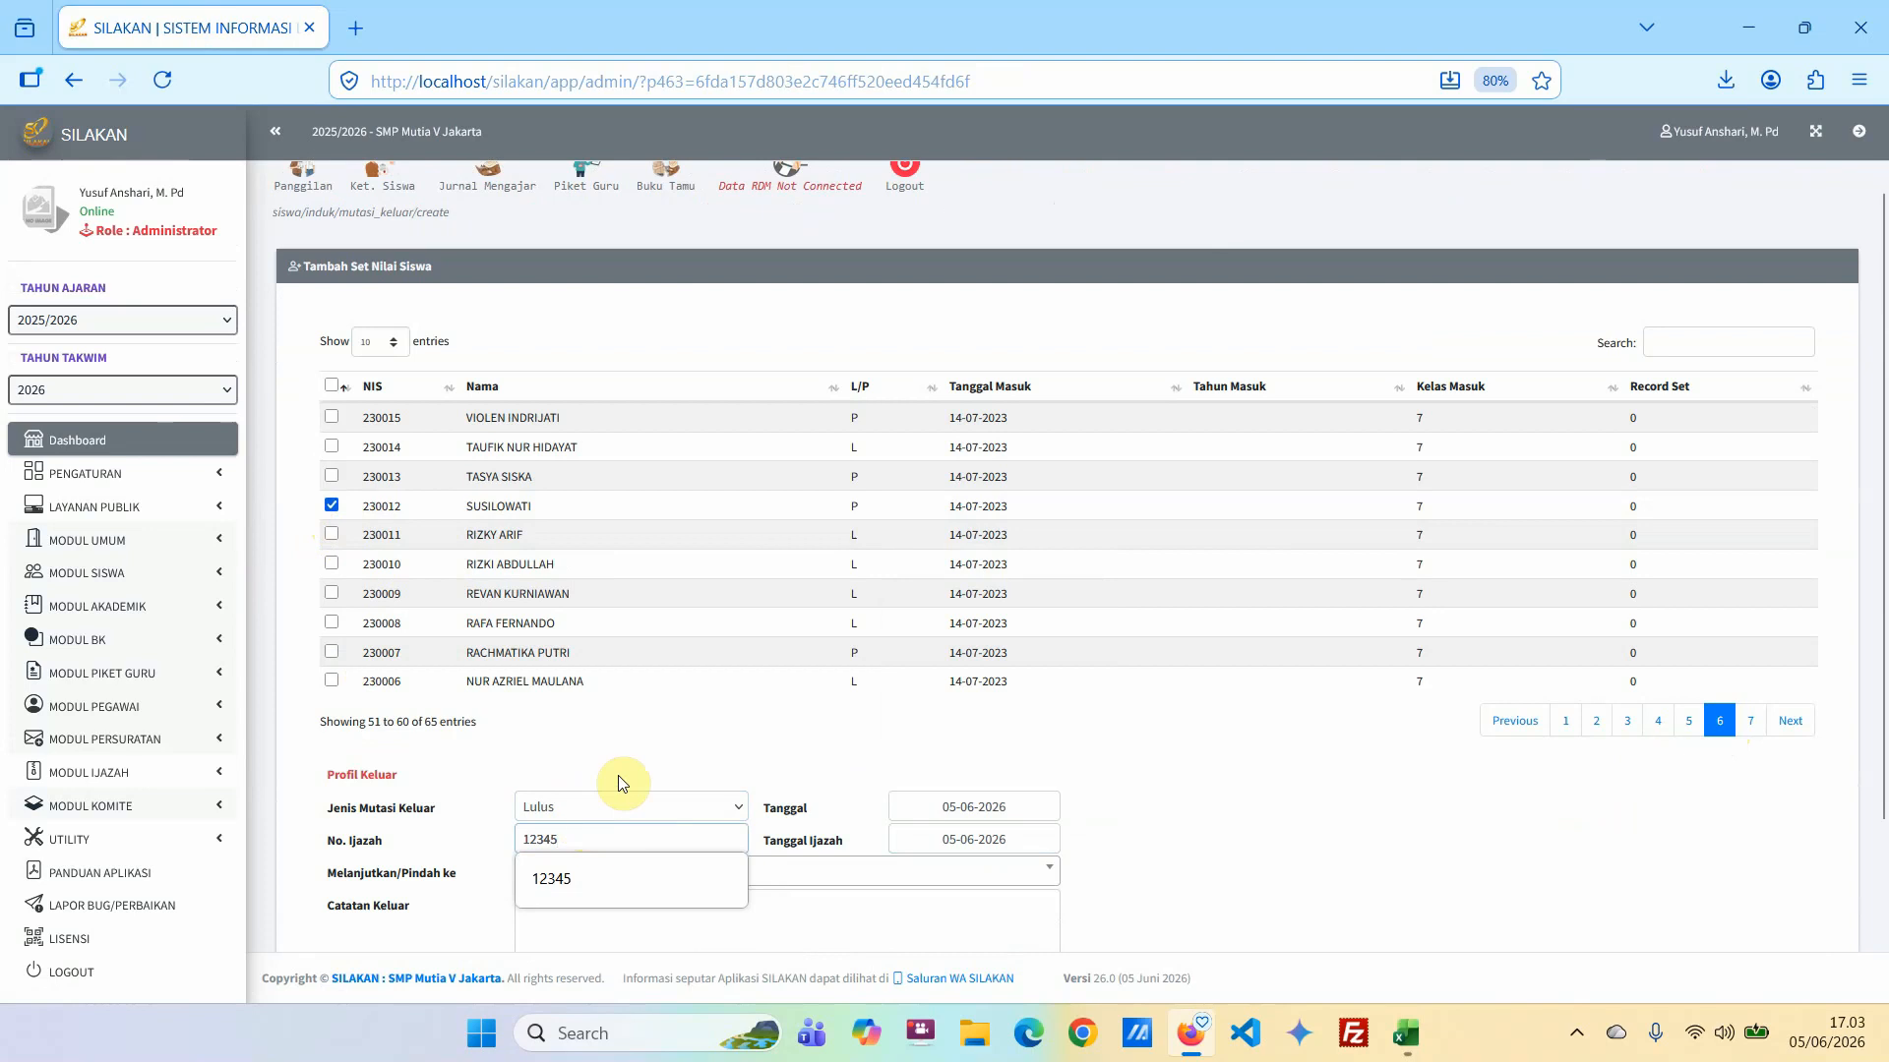
pyautogui.click(826, 756)
pyautogui.scroll(-3, 514, 905)
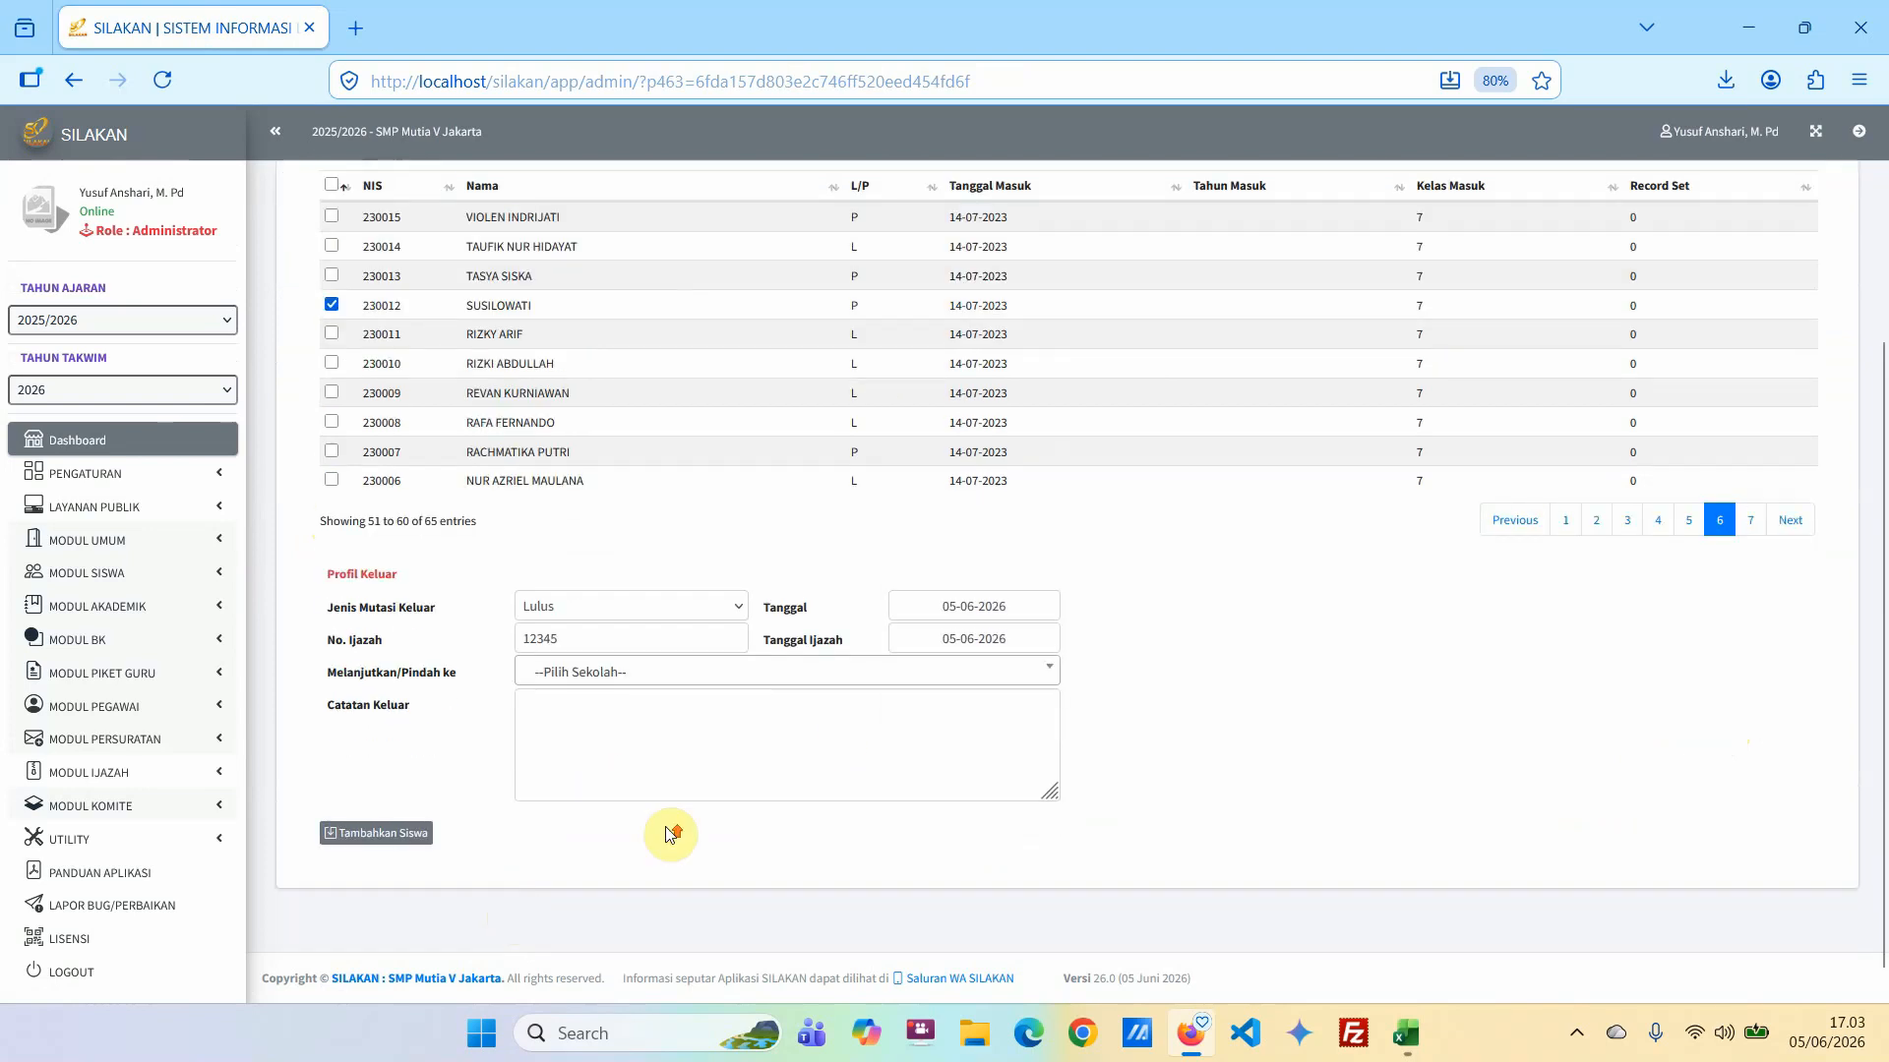
pyautogui.scroll(2, 653, 831)
pyautogui.scroll(-2, 624, 843)
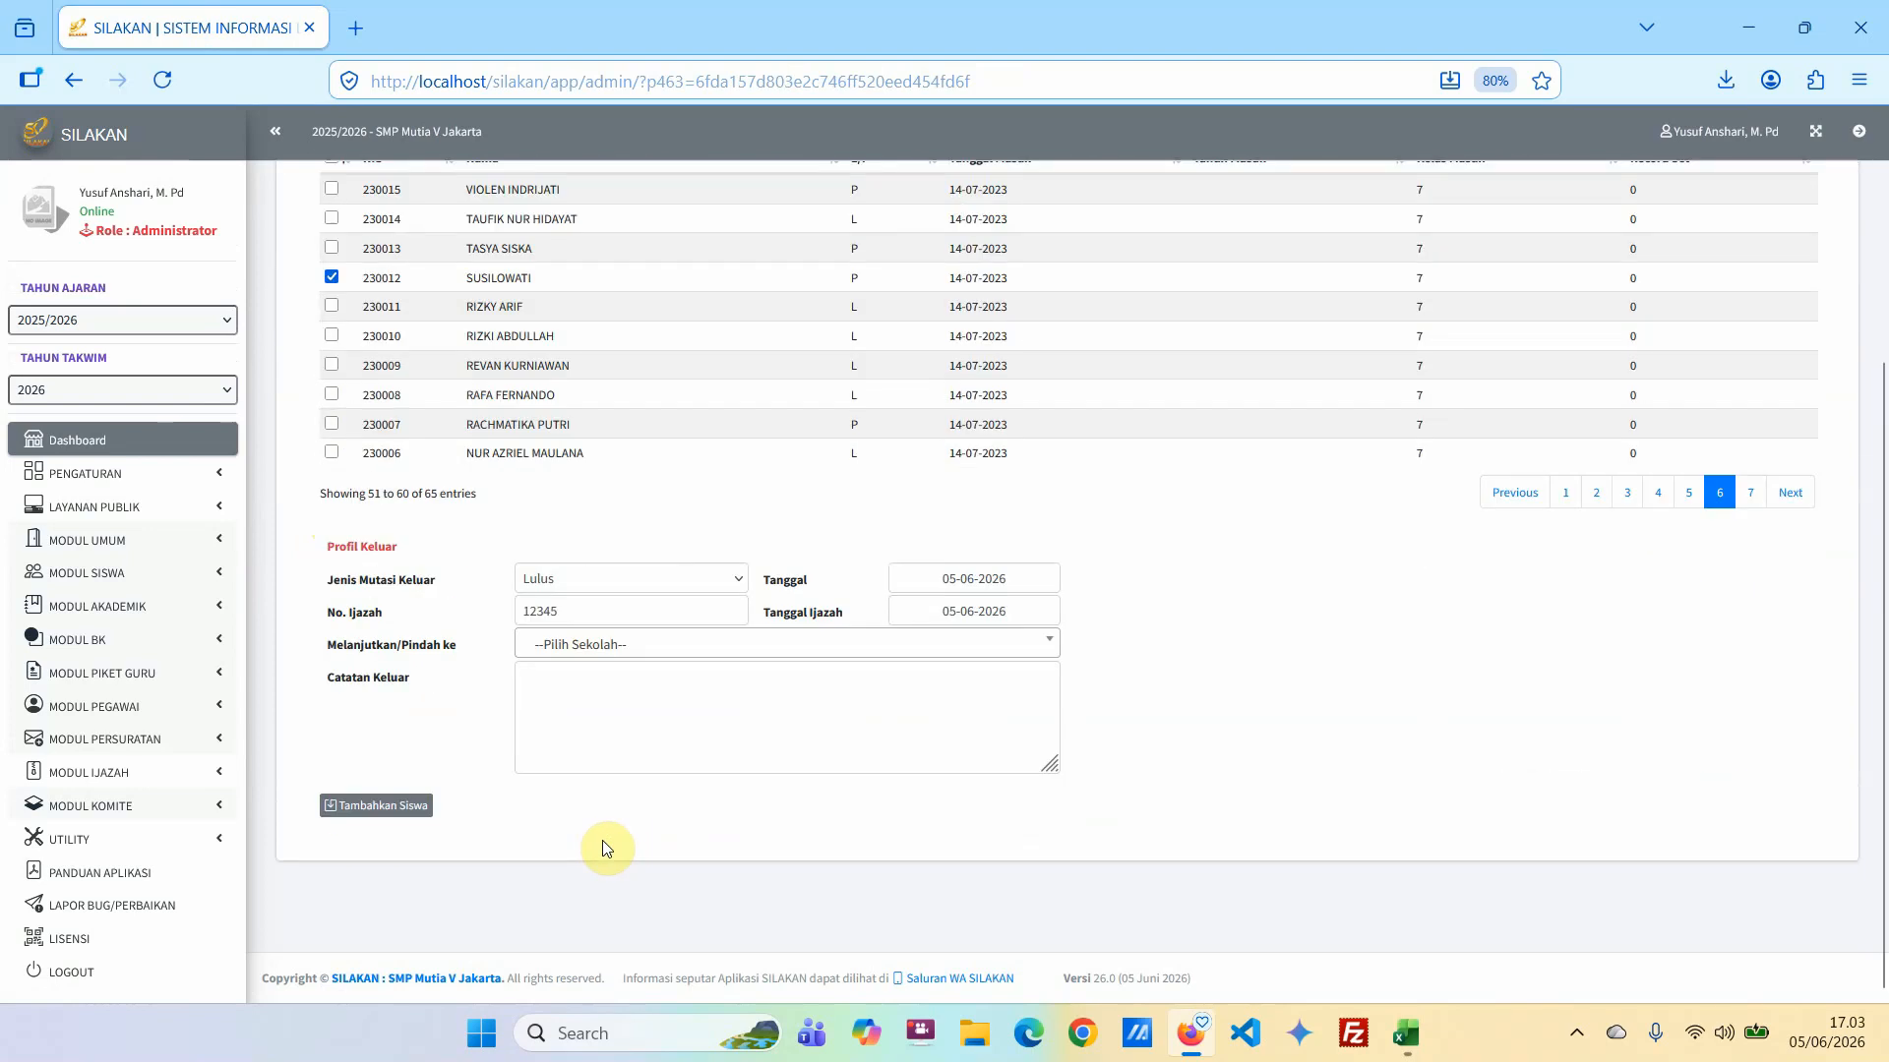
# Add the graduating student to the exit records and generate the master book for the Mutasi Keluar student.
pyautogui.click(360, 808)
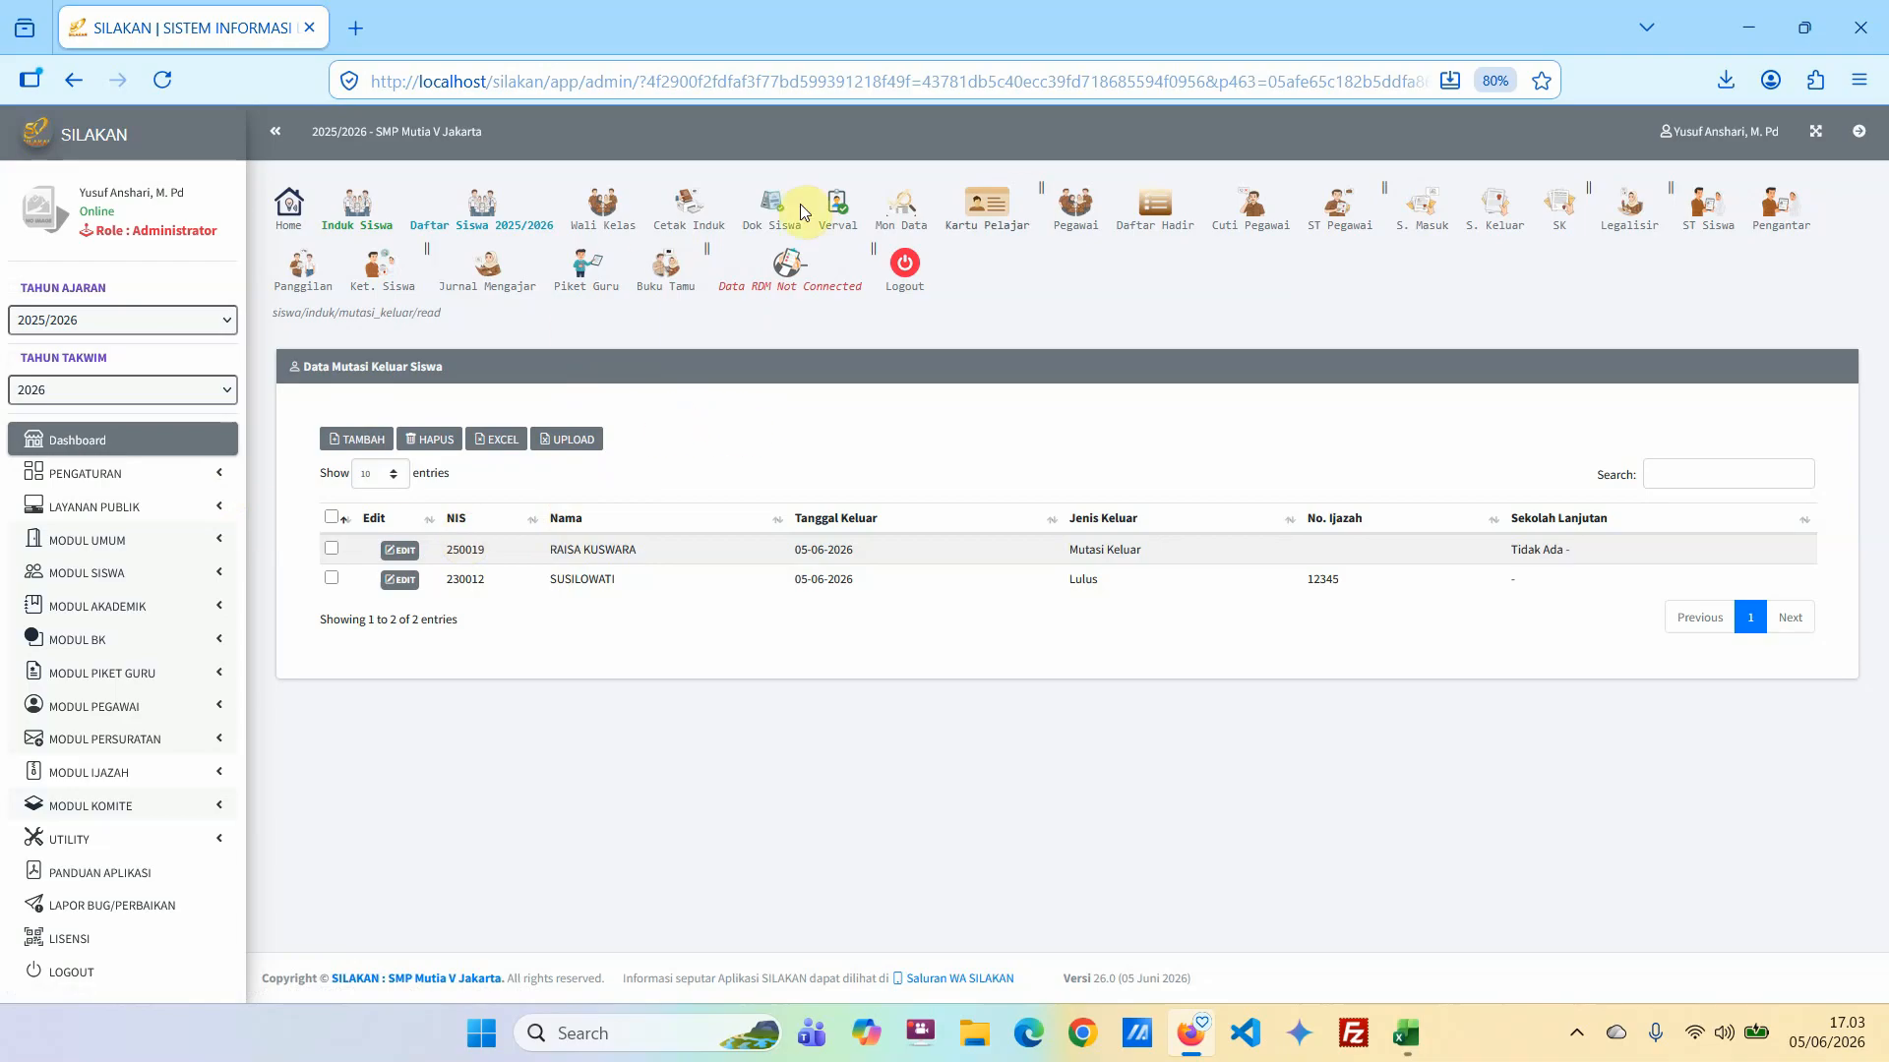
pyautogui.click(687, 208)
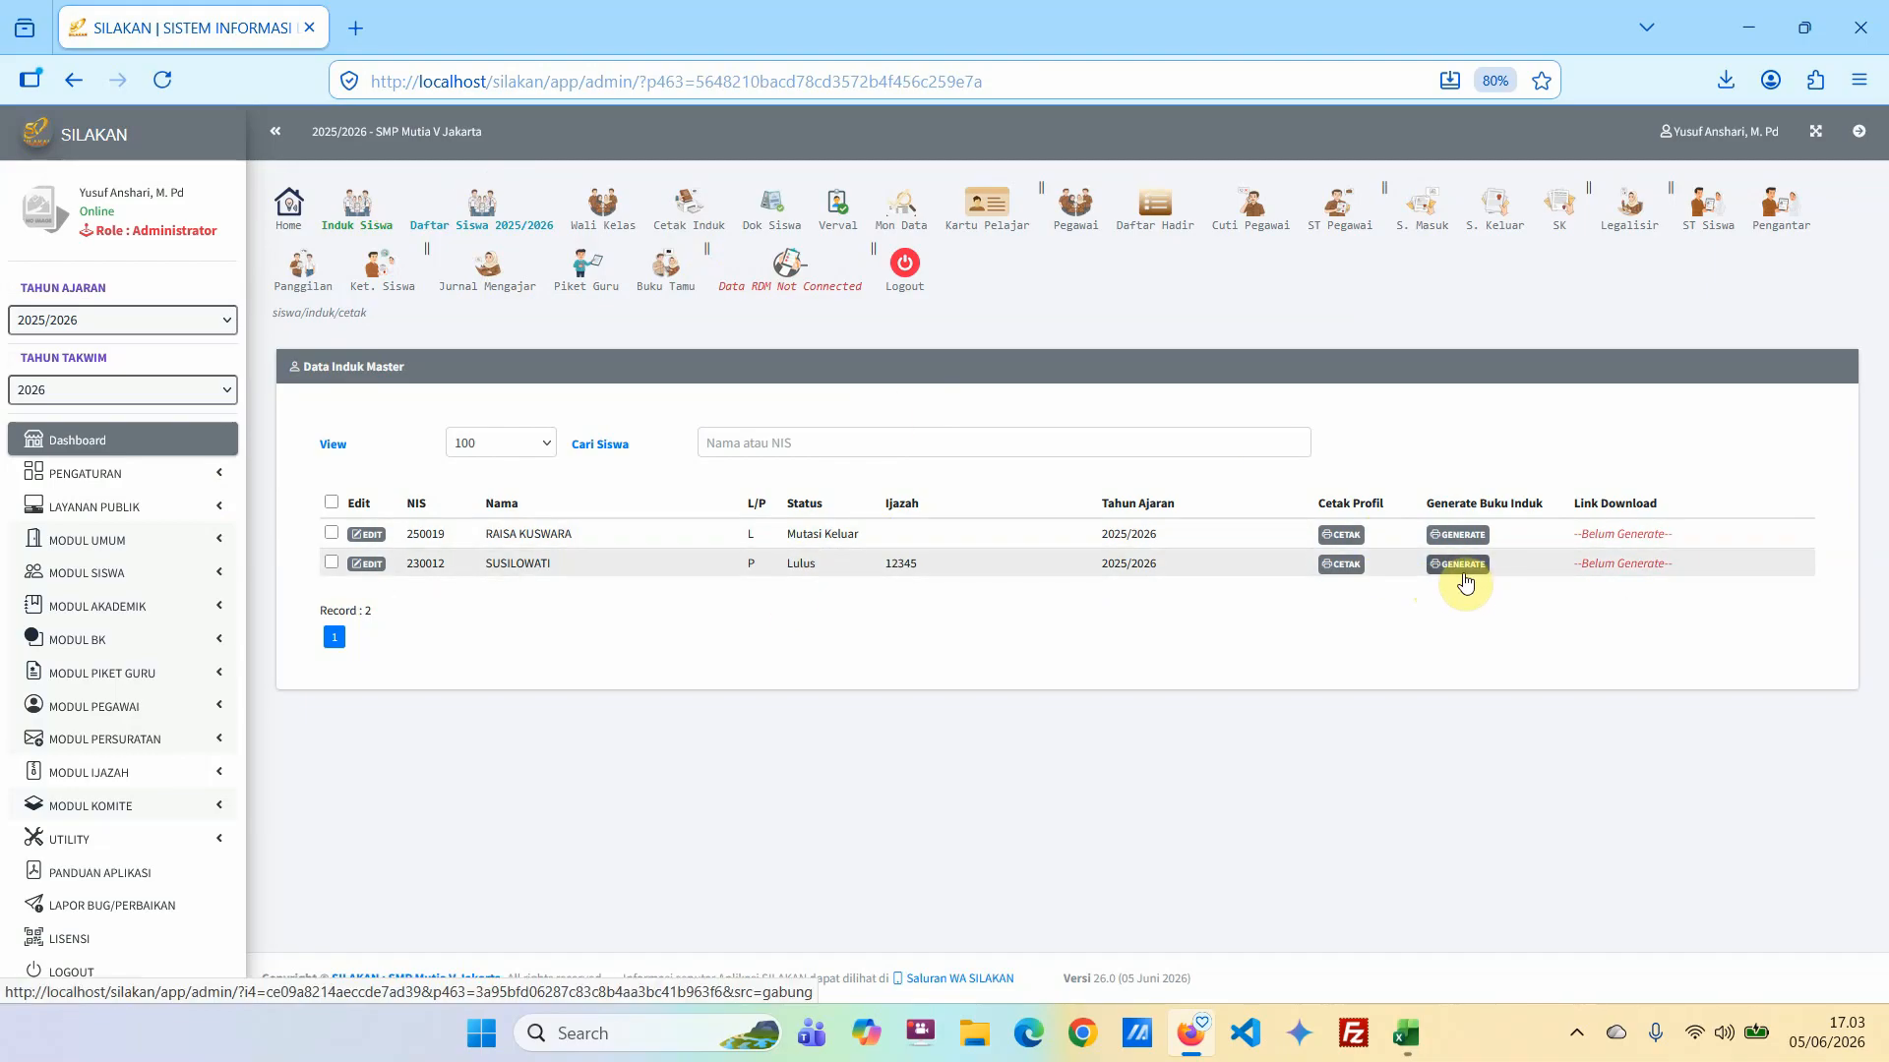
pyautogui.click(1455, 537)
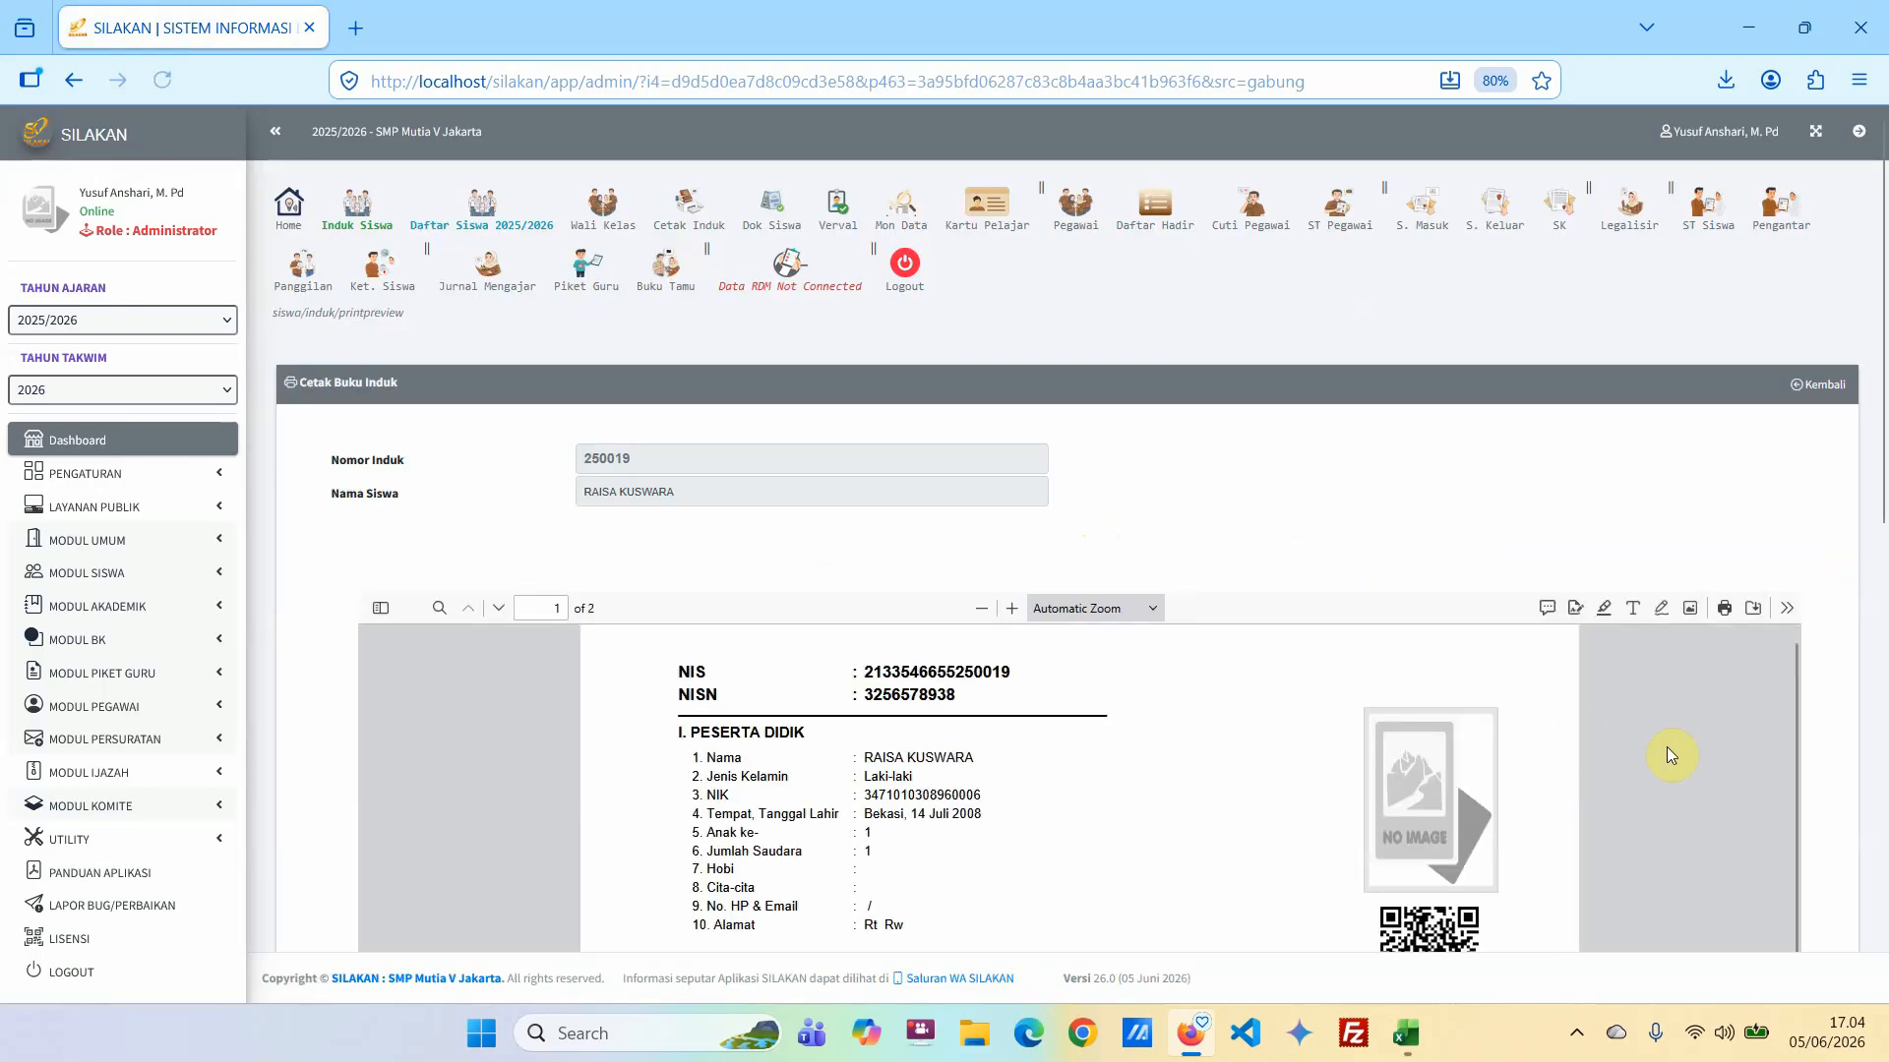
pyautogui.click(1286, 501)
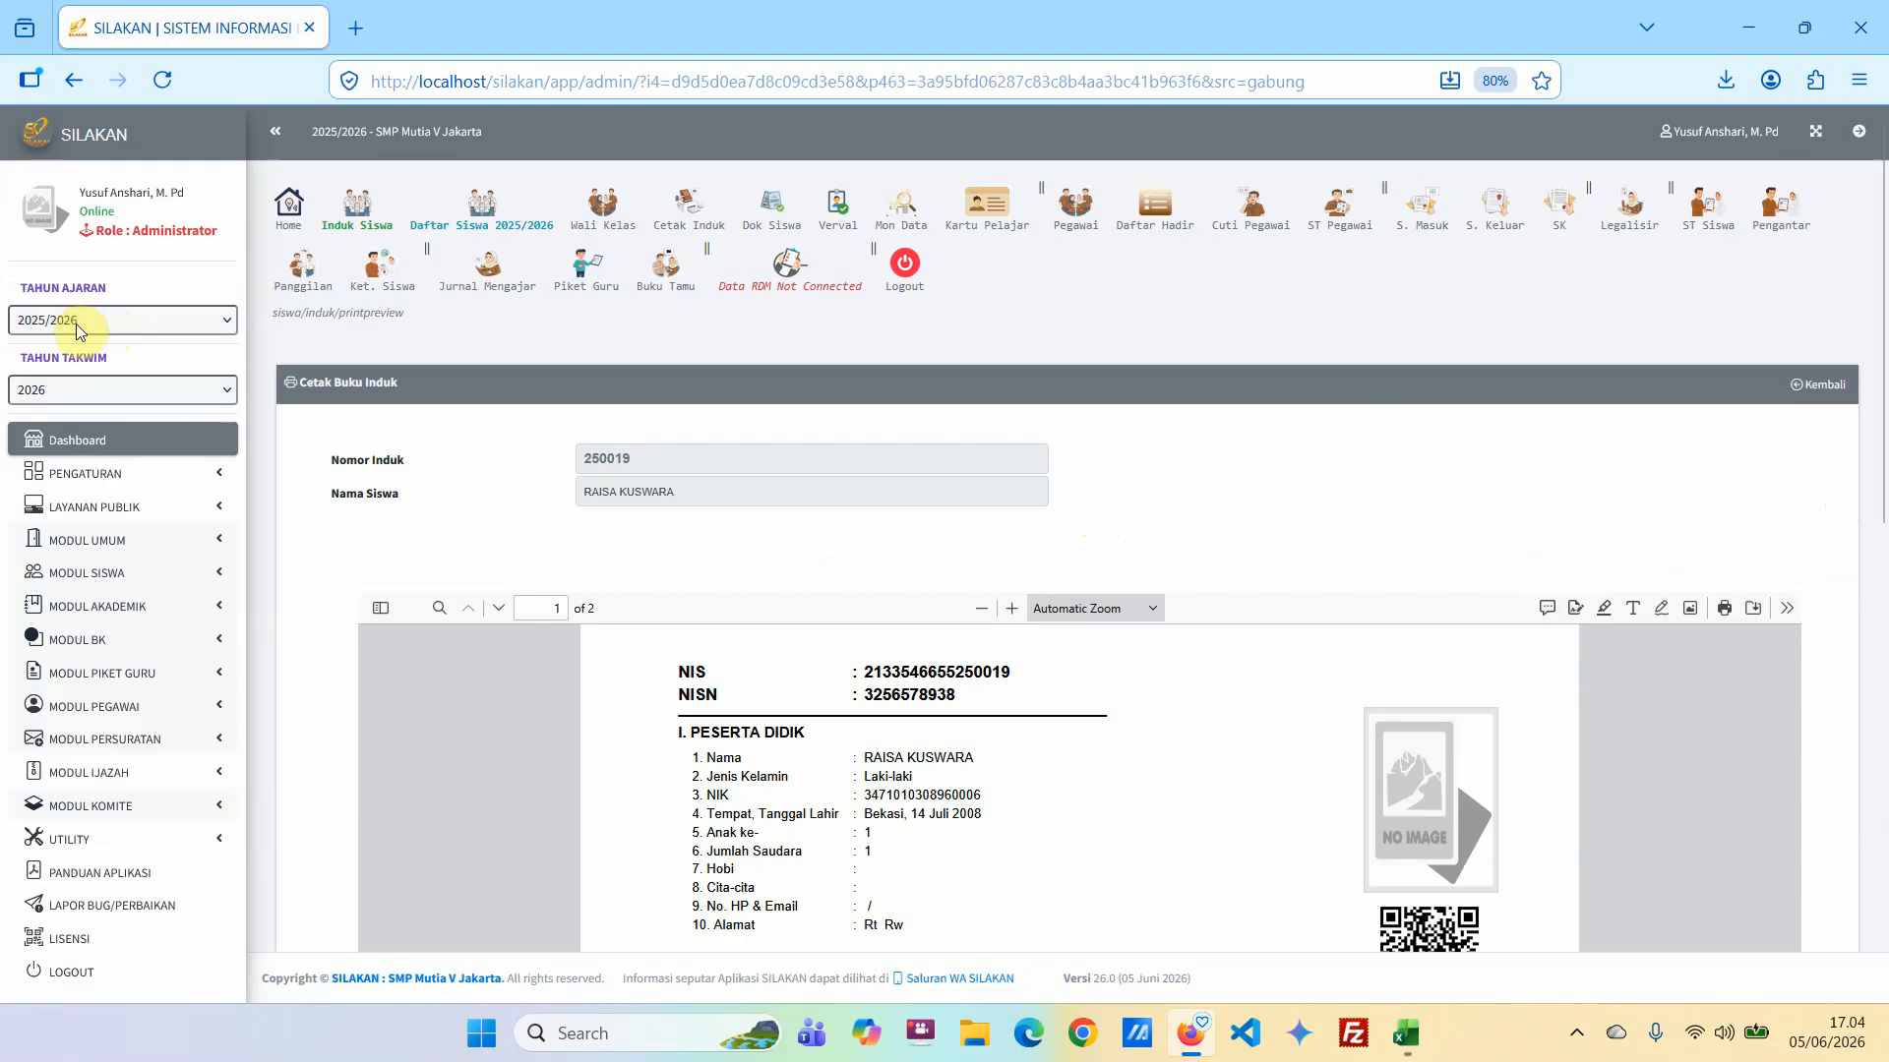
# Examine the report card grades in the transferred student's generated master book.
pyautogui.scroll(-10, 1800, 497)
pyautogui.scroll(-10, 1468, 562)
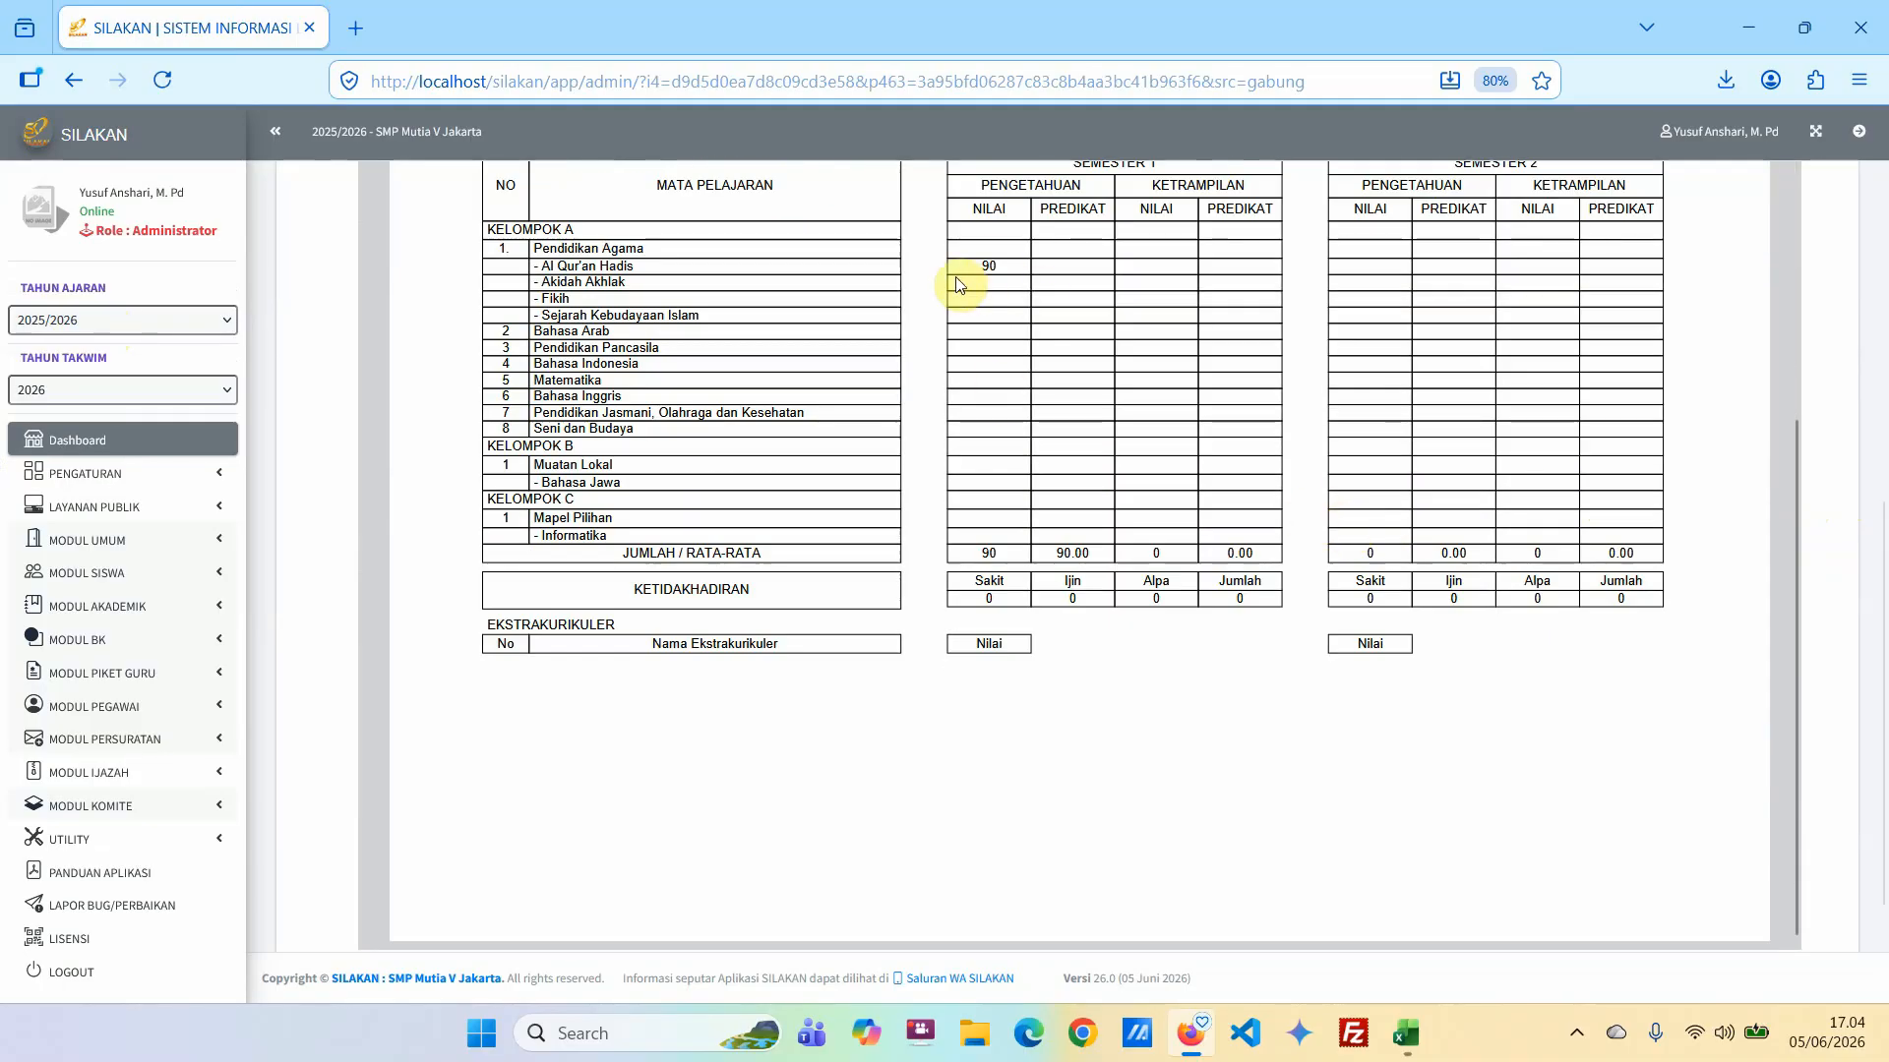
pyautogui.scroll(-10, 1083, 558)
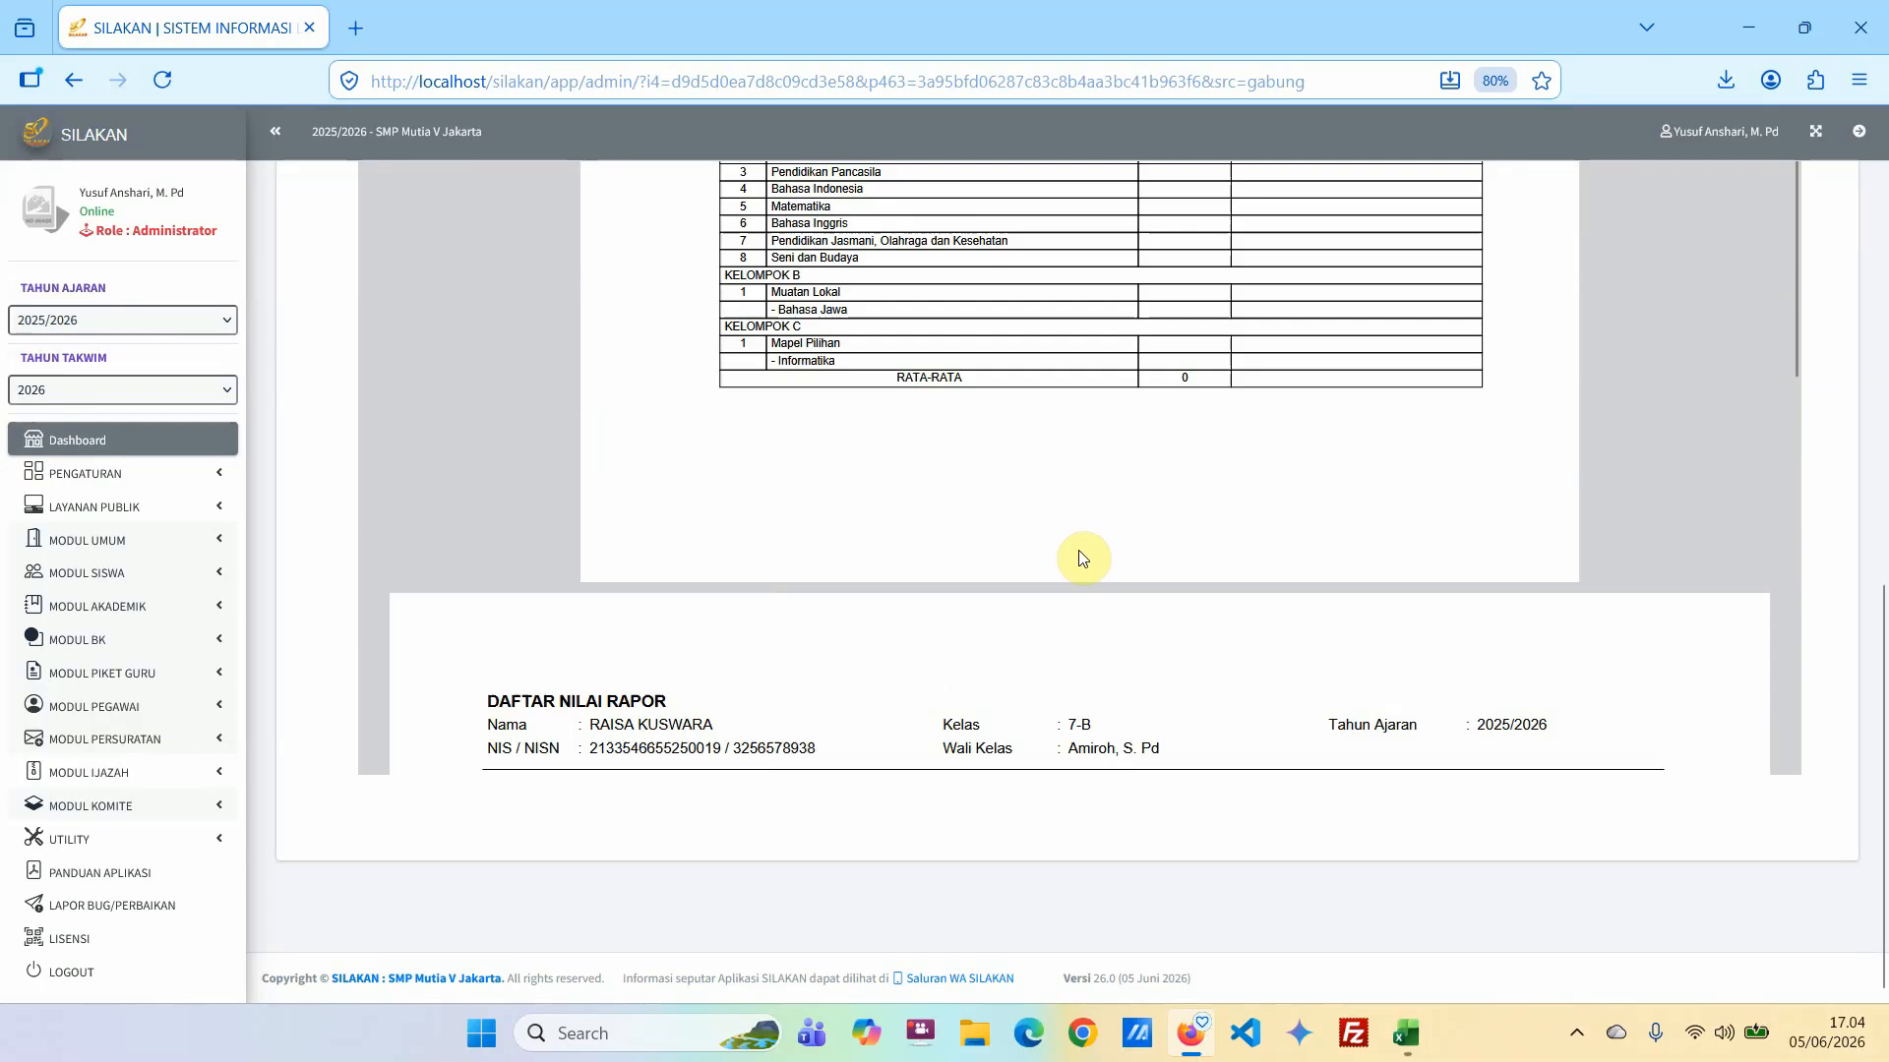
pyautogui.scroll(-3, 1083, 557)
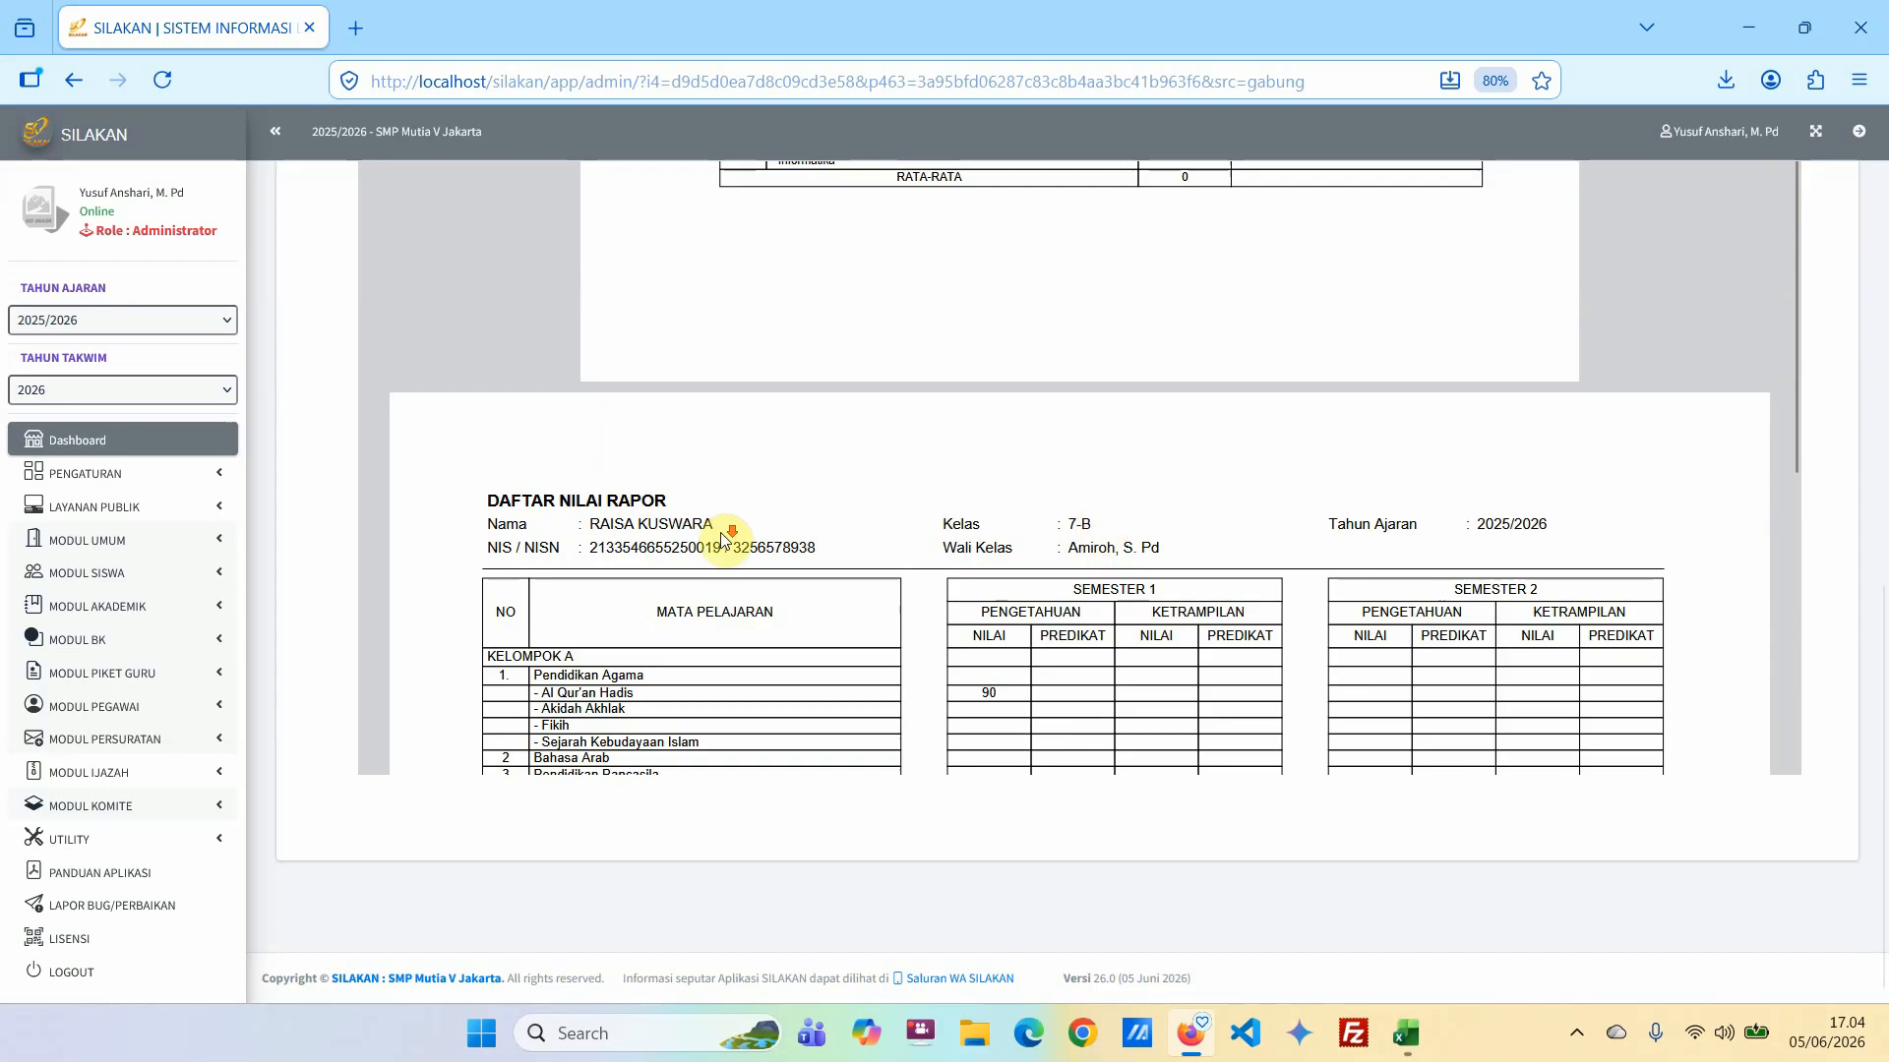
pyautogui.scroll(-5, 622, 364)
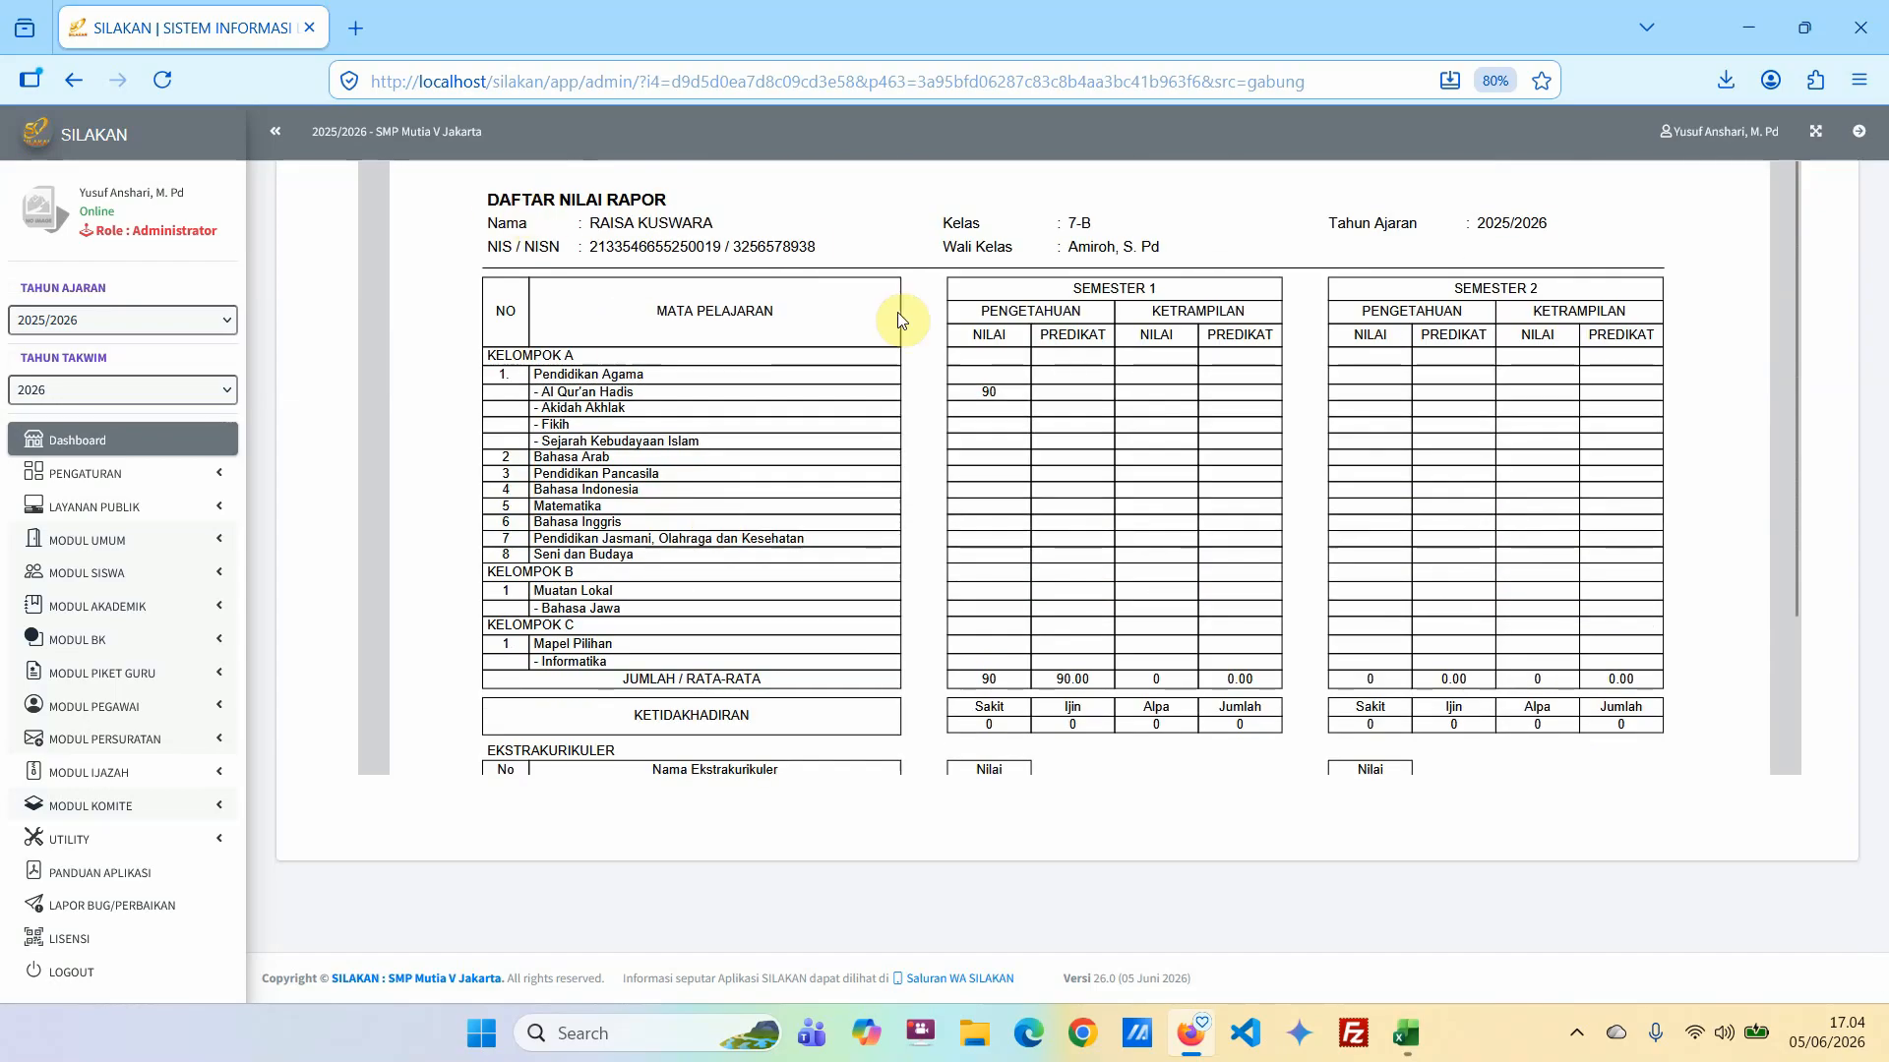
pyautogui.scroll(-3, 984, 374)
pyautogui.scroll(5, 1024, 573)
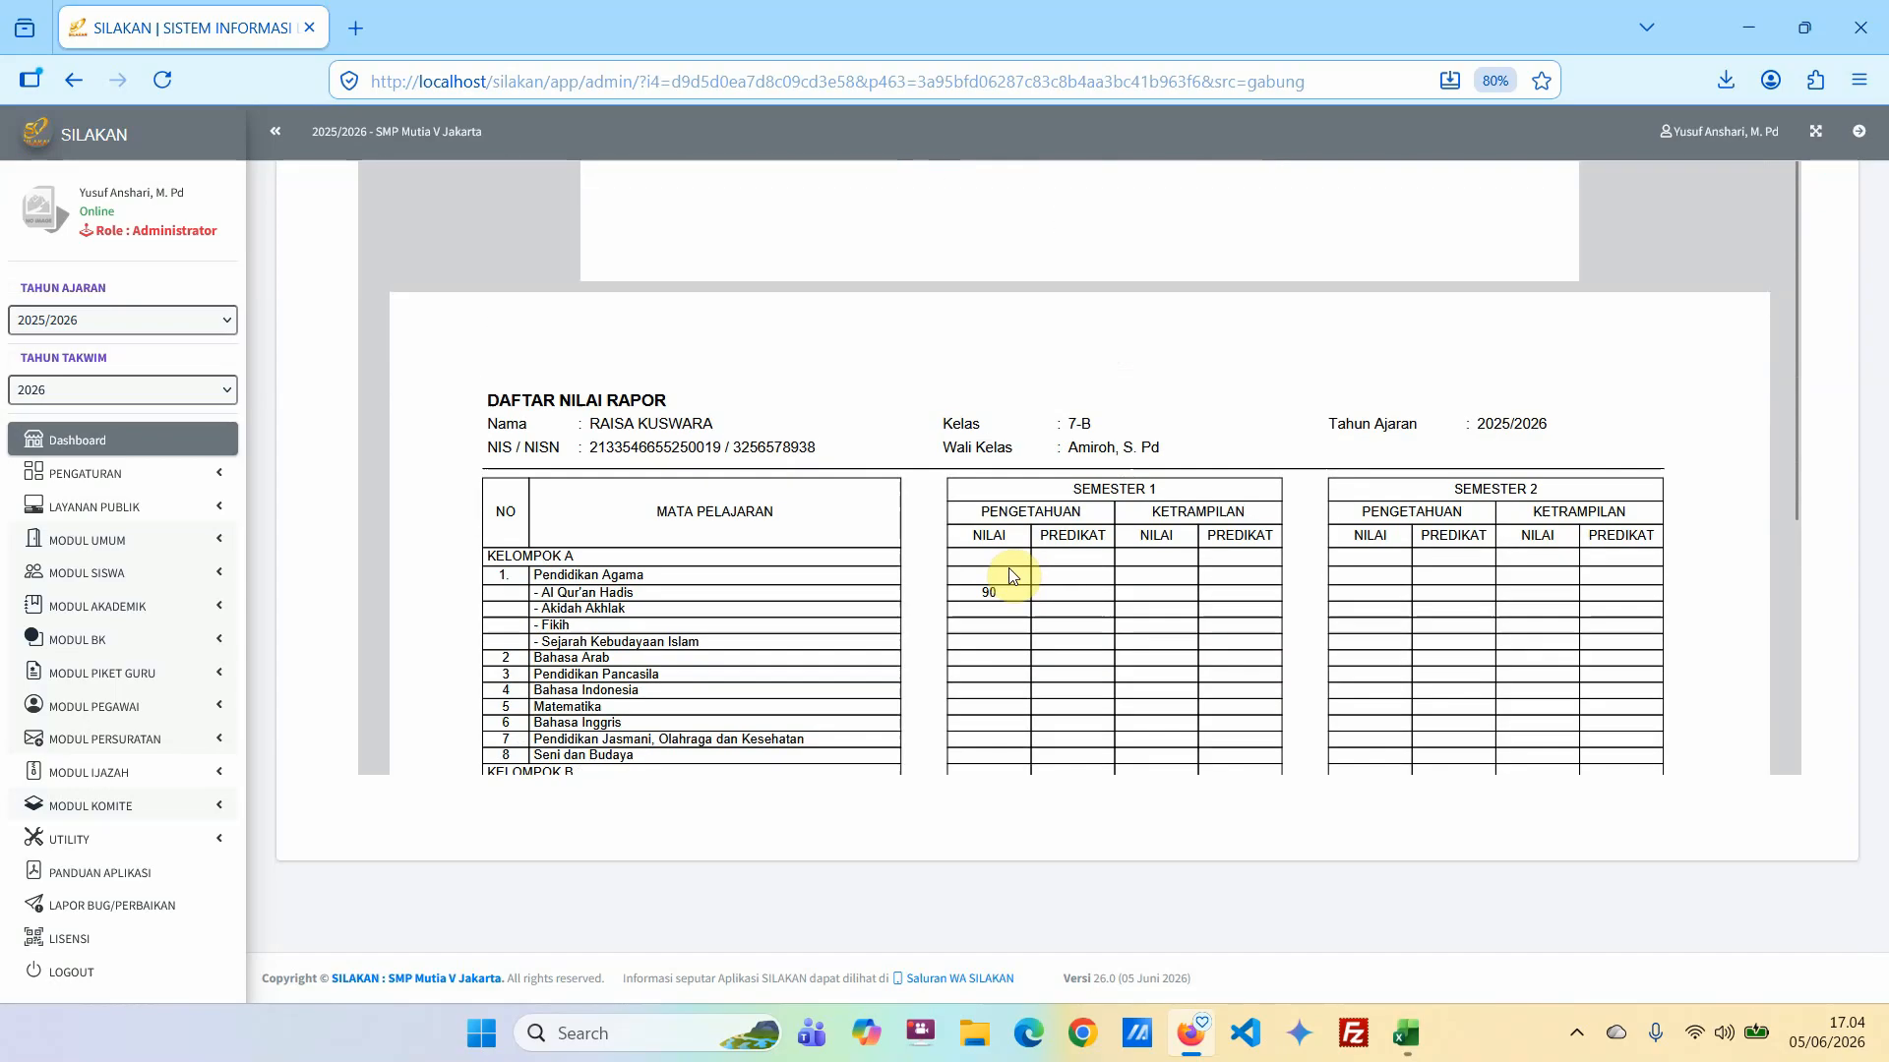
pyautogui.scroll(10, 1001, 559)
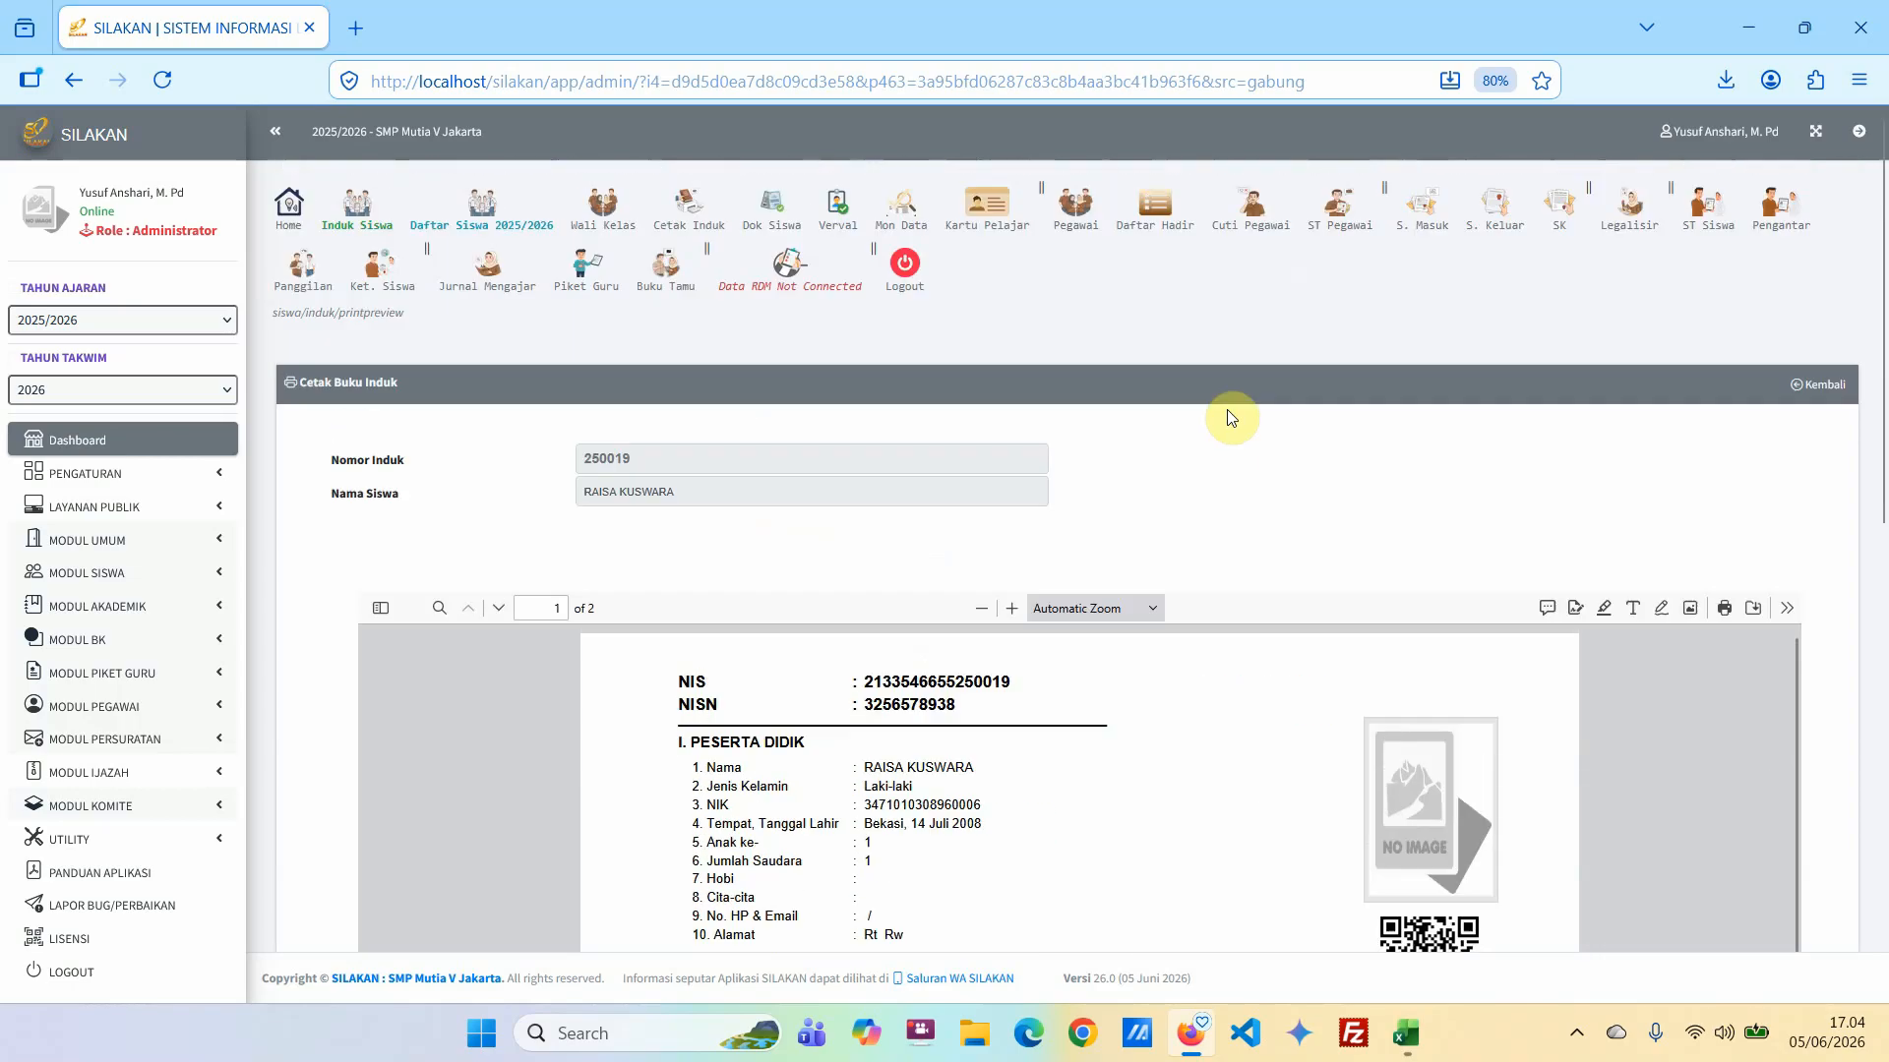
# Open the student master book's Data Nilai Ijazah for 2025/2026 and look through its subject list.
pyautogui.click(139, 439)
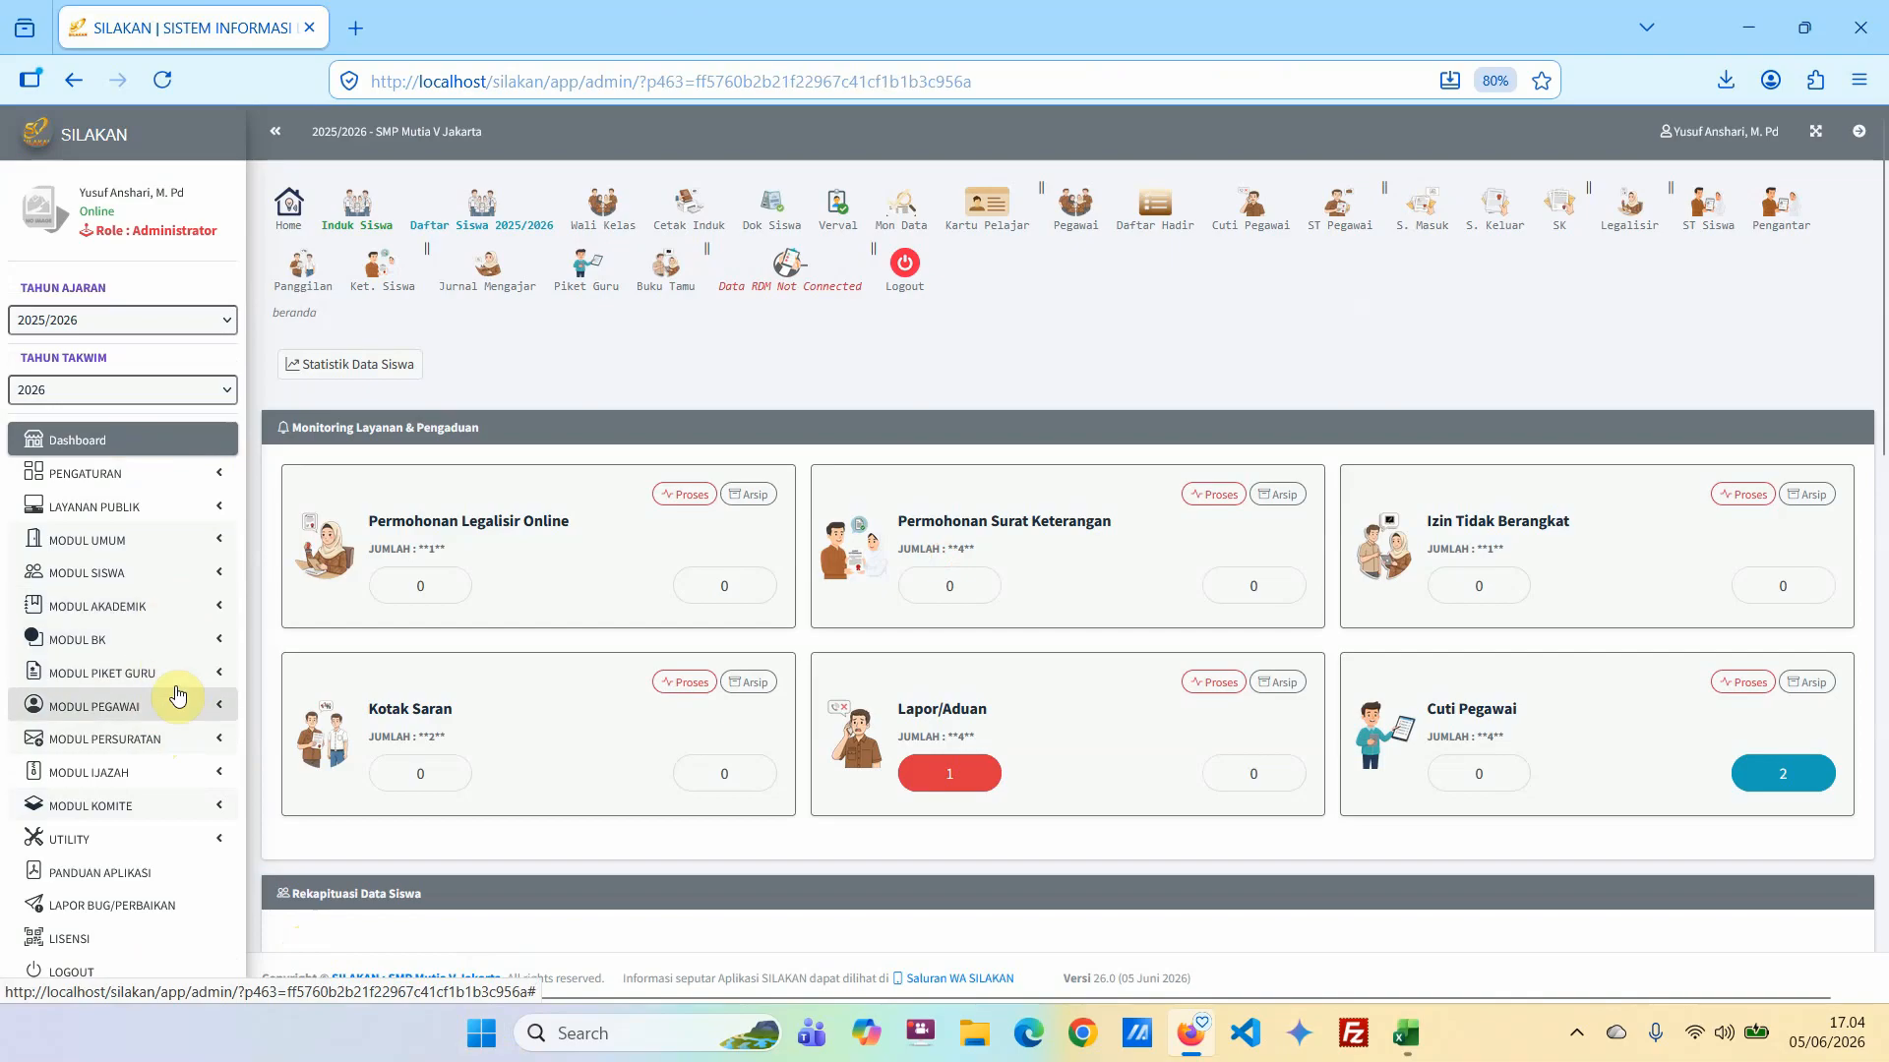
pyautogui.click(128, 579)
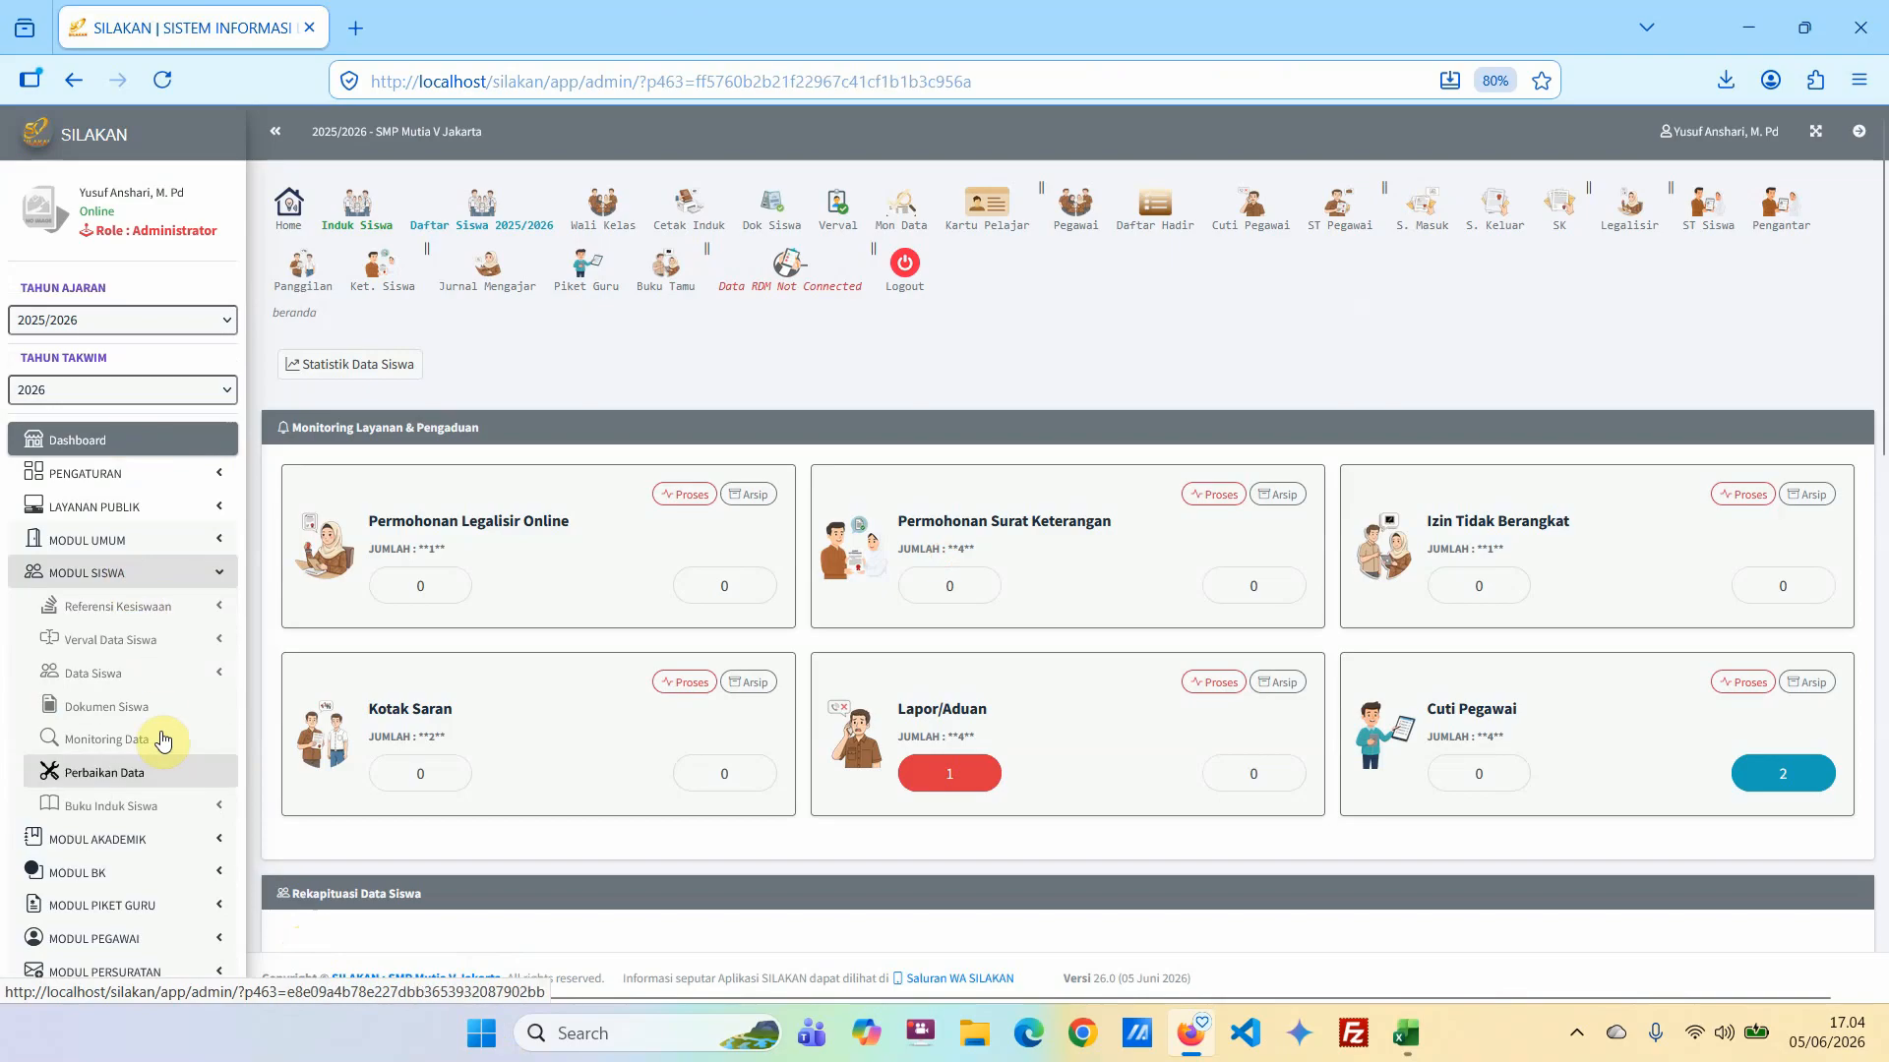
pyautogui.click(135, 680)
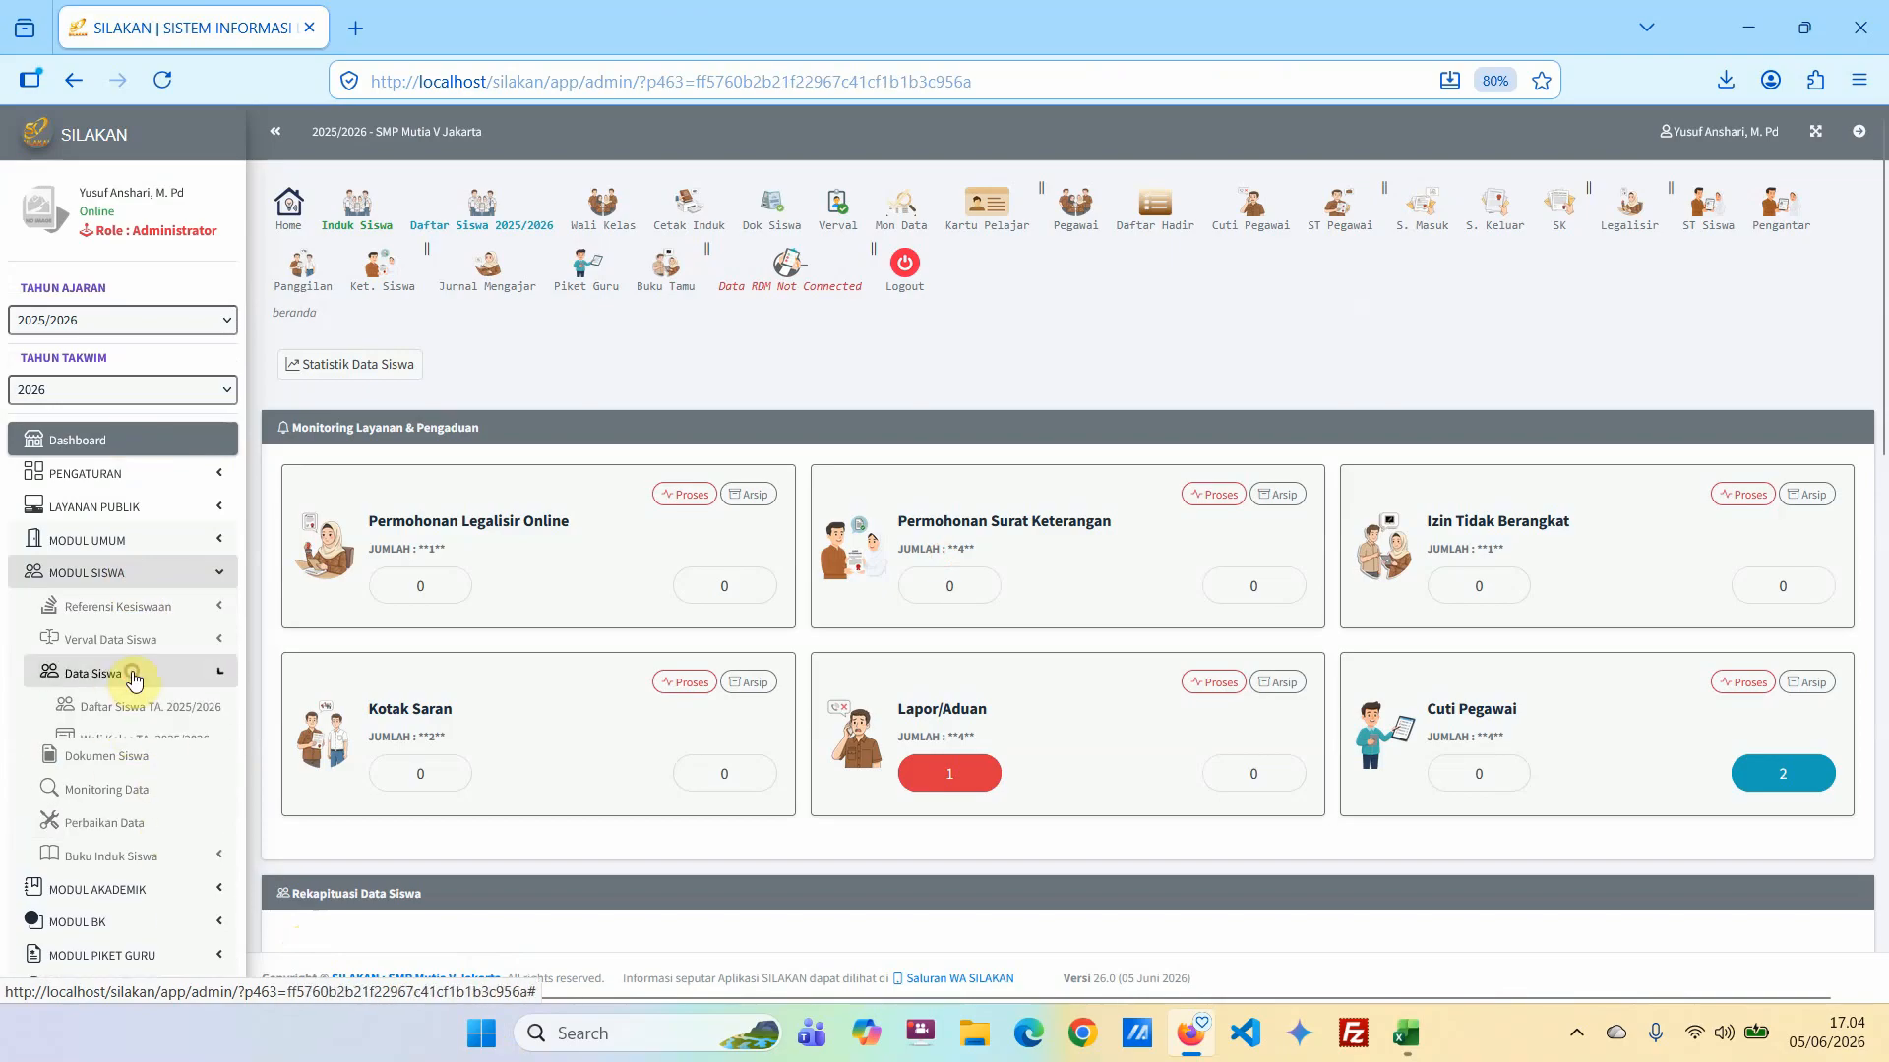
pyautogui.click(128, 679)
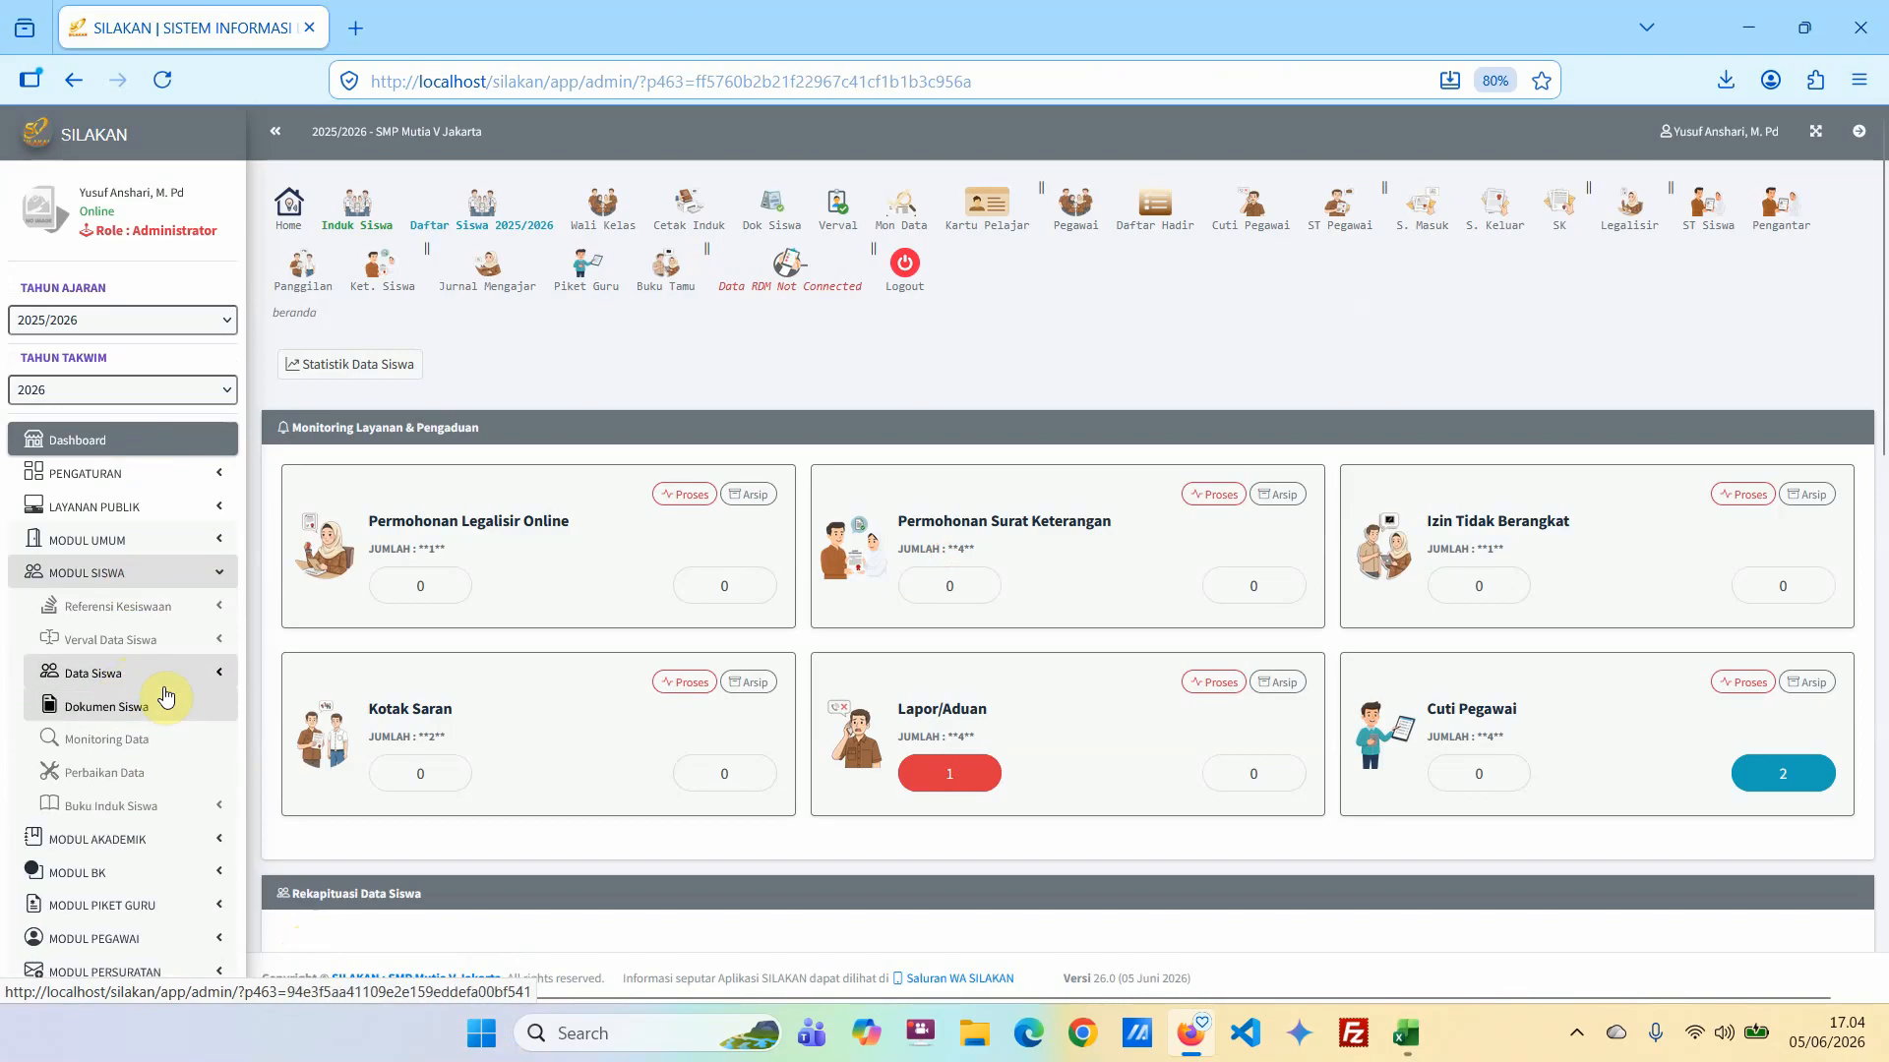
pyautogui.click(162, 801)
pyautogui.scroll(-2, 175, 815)
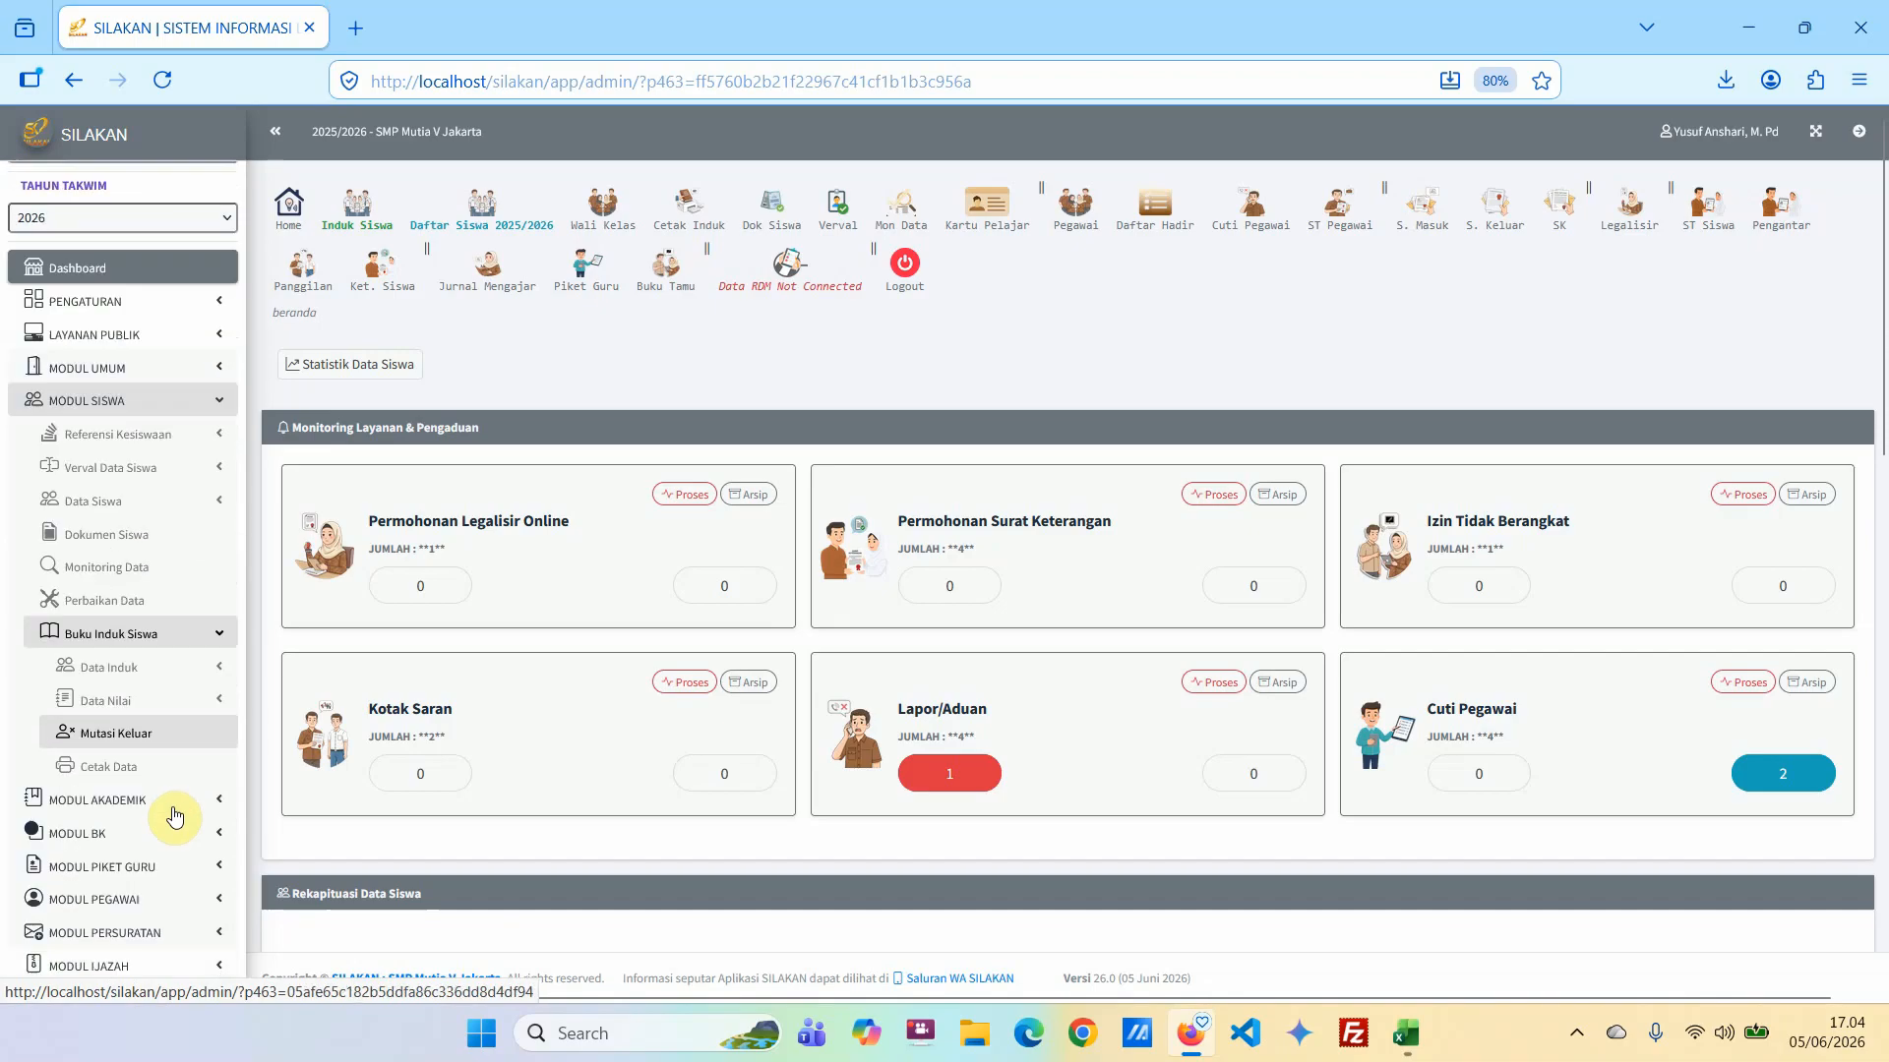
pyautogui.click(133, 686)
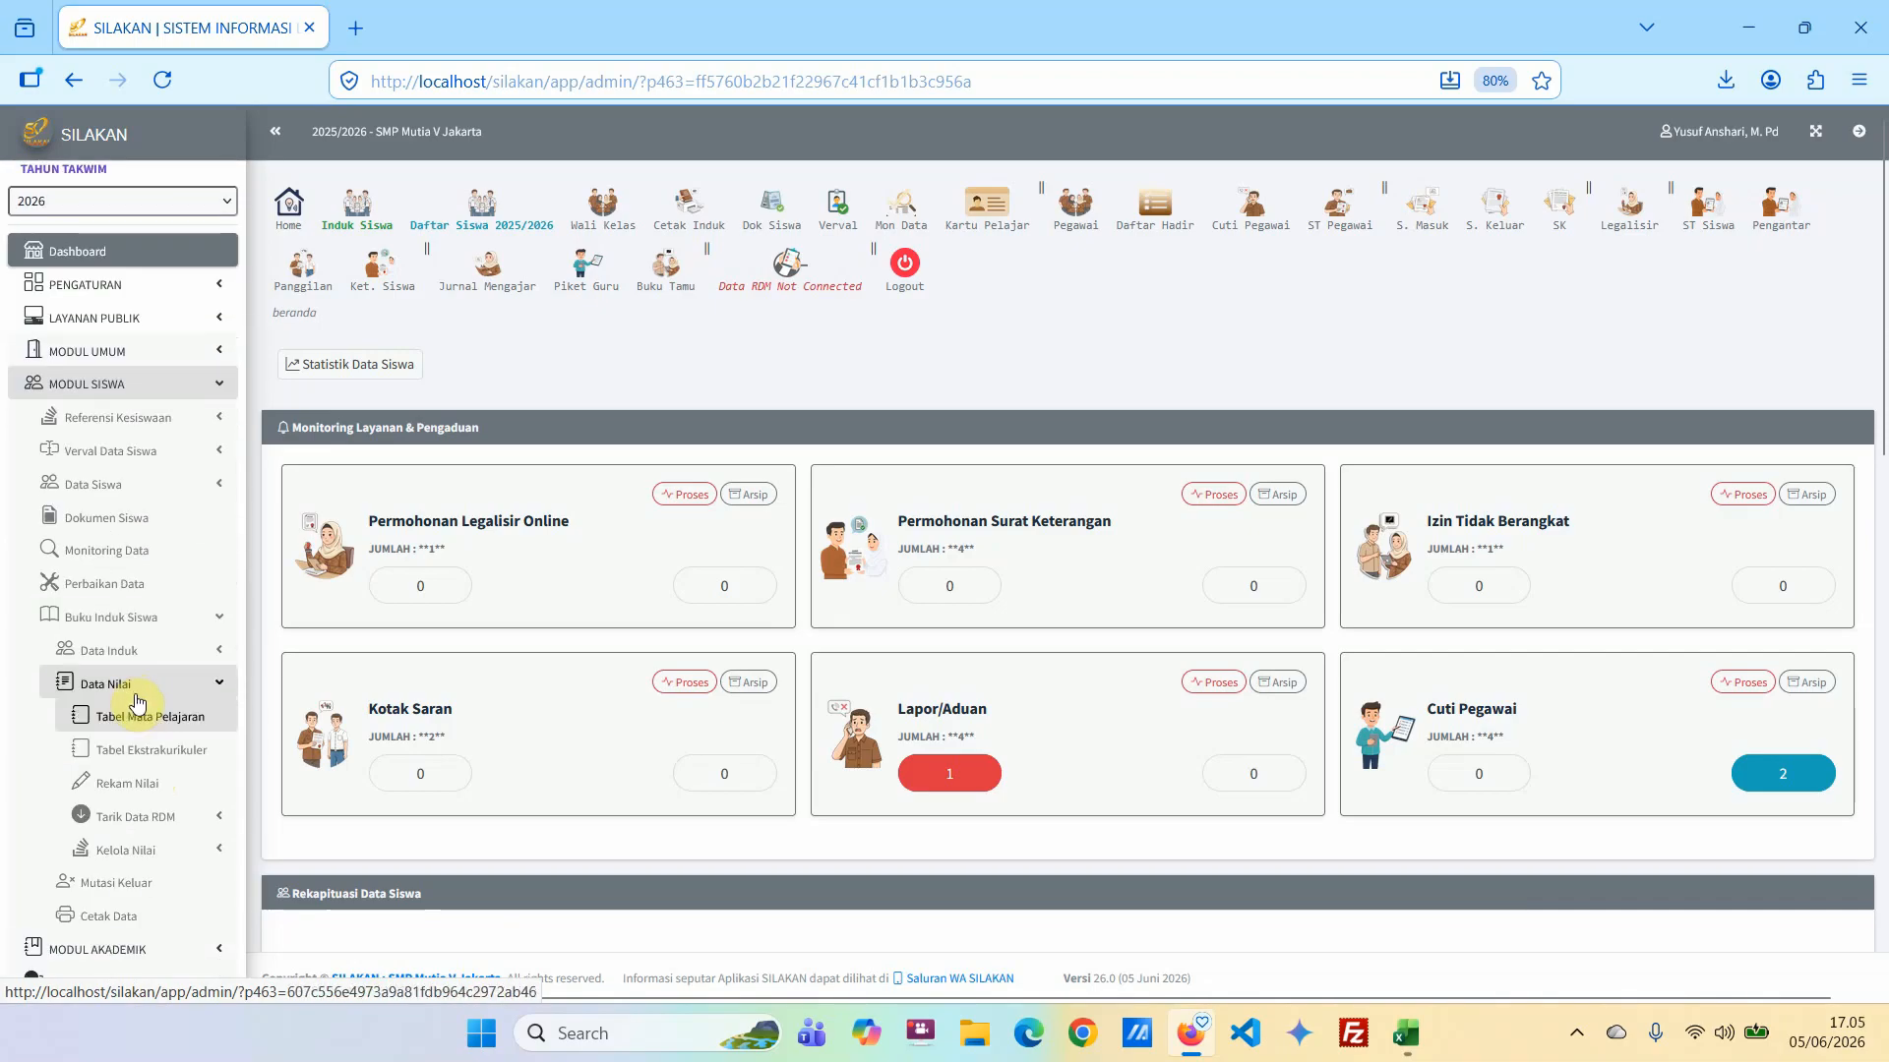
pyautogui.click(155, 859)
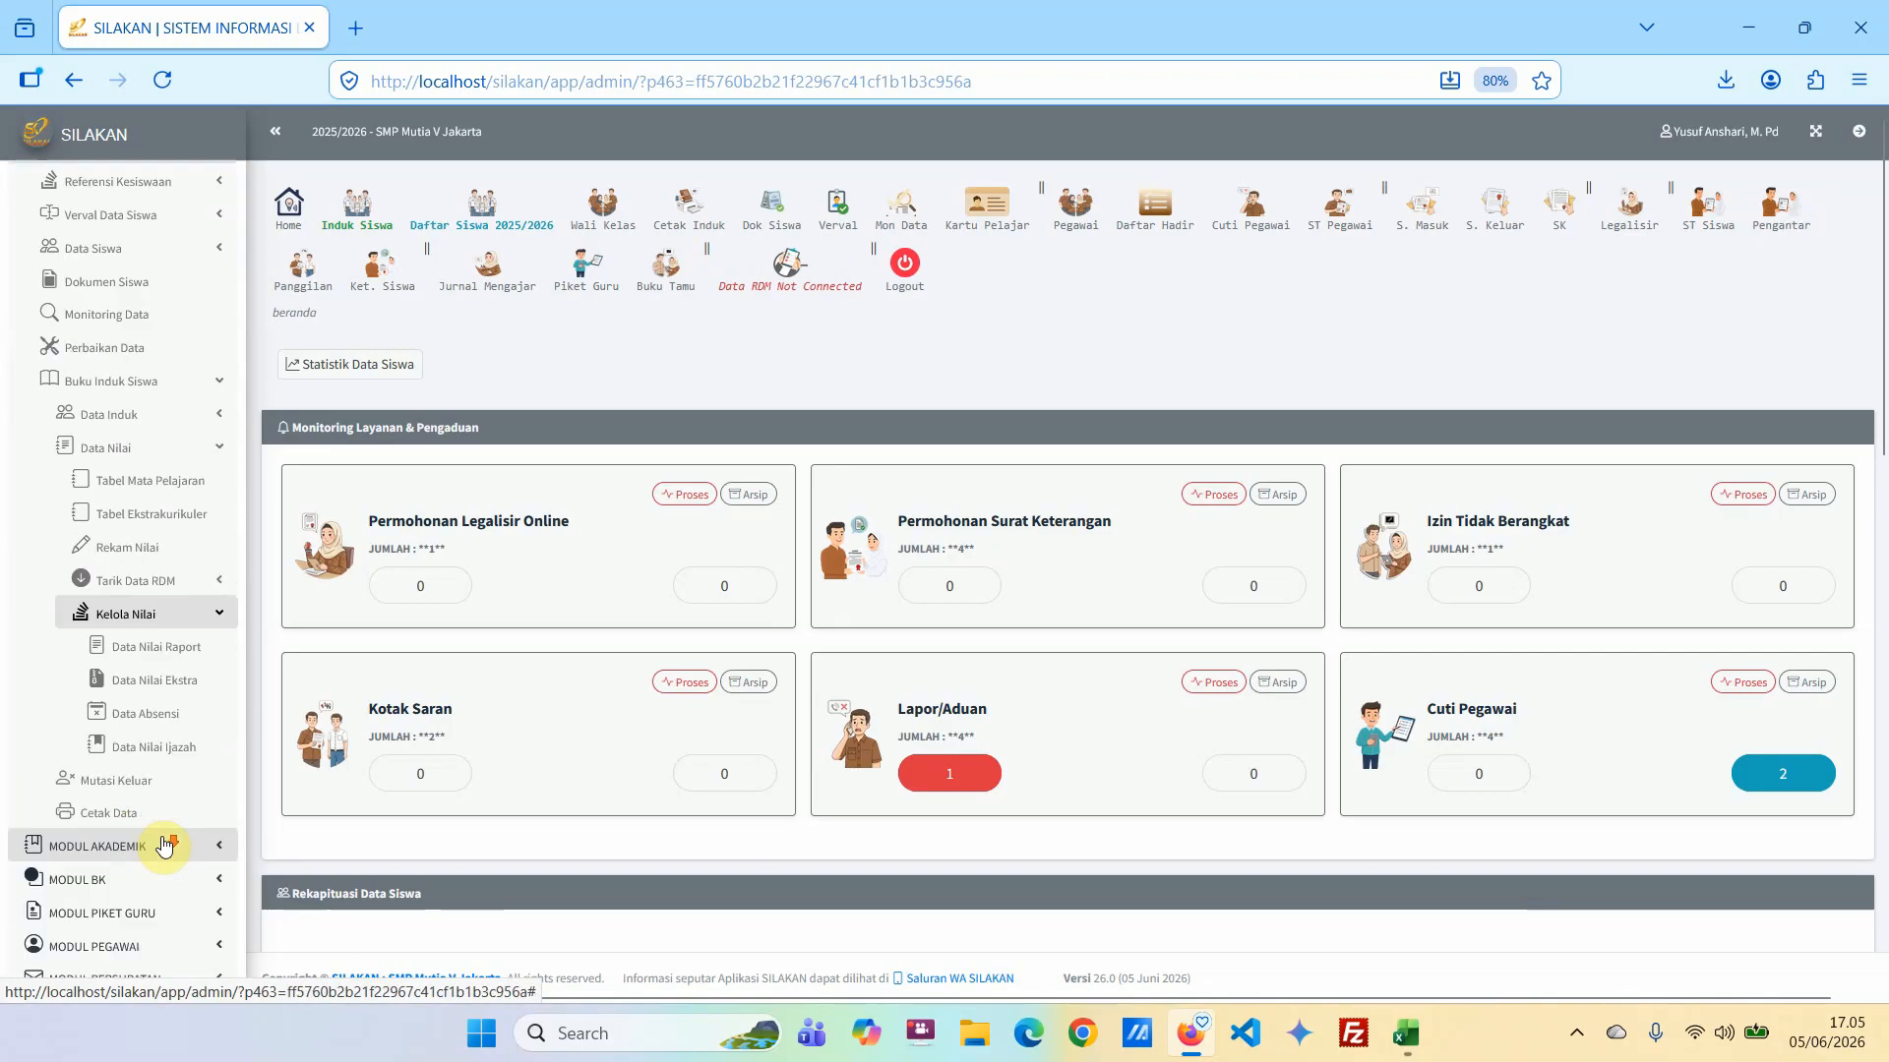
pyautogui.scroll(-1, 162, 826)
pyautogui.click(153, 706)
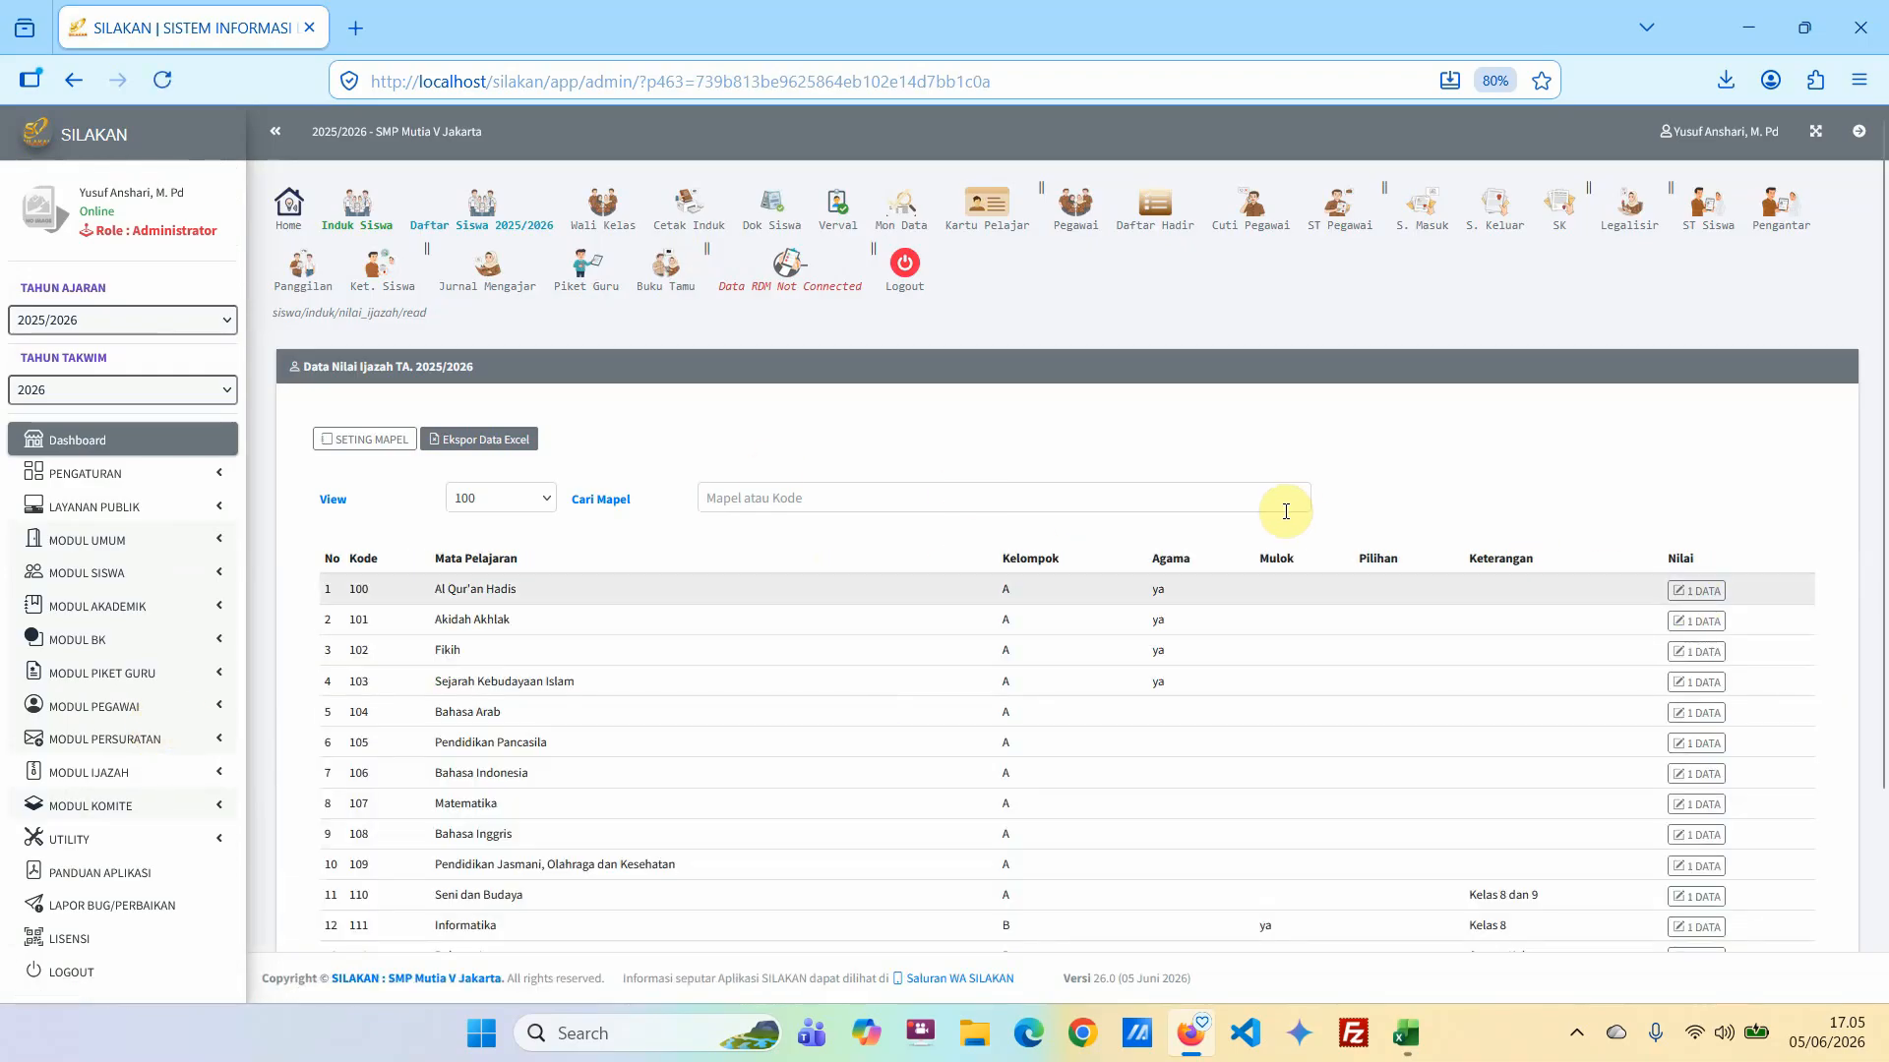
pyautogui.scroll(-2, 1319, 716)
pyautogui.scroll(2, 1296, 710)
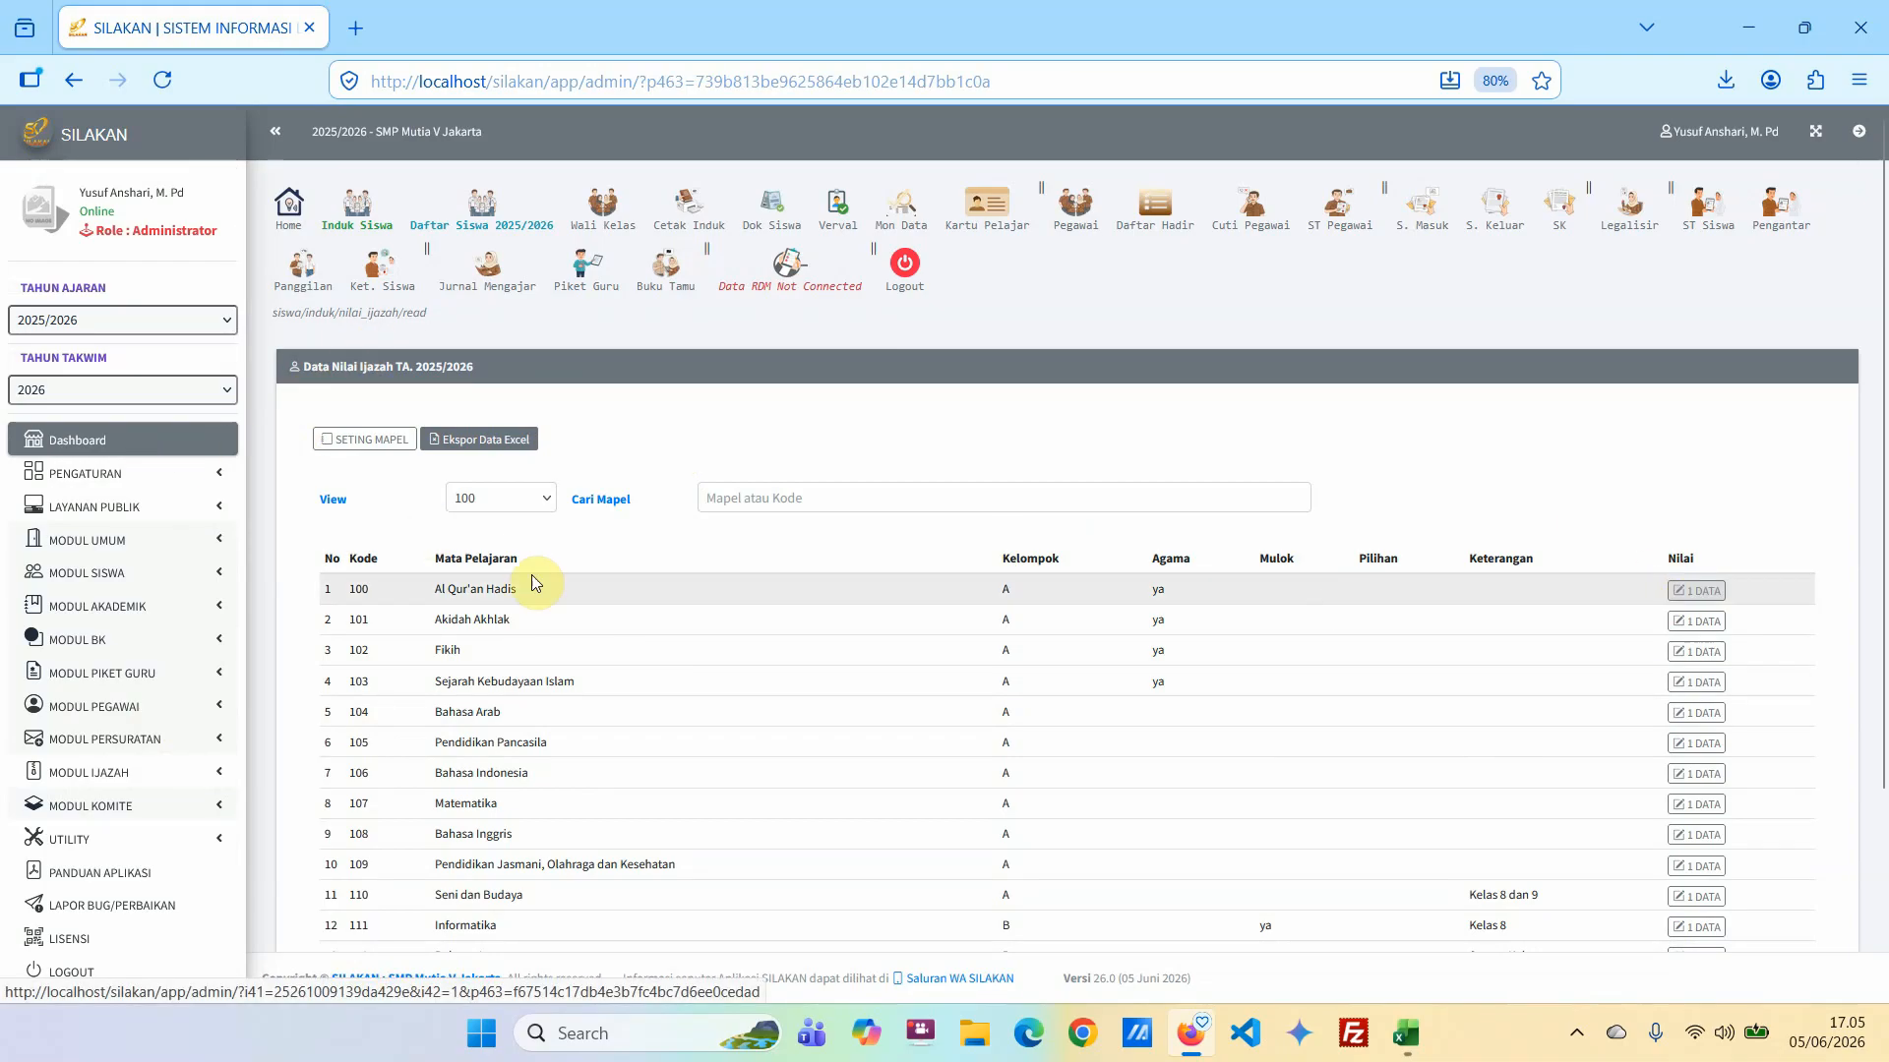
# Select Data_Nilai_Rapor_100_Sem1.xlsx as the diploma grade file for Al Qur'an Hadis and return to the dashboard without uploading it.
pyautogui.click(1690, 594)
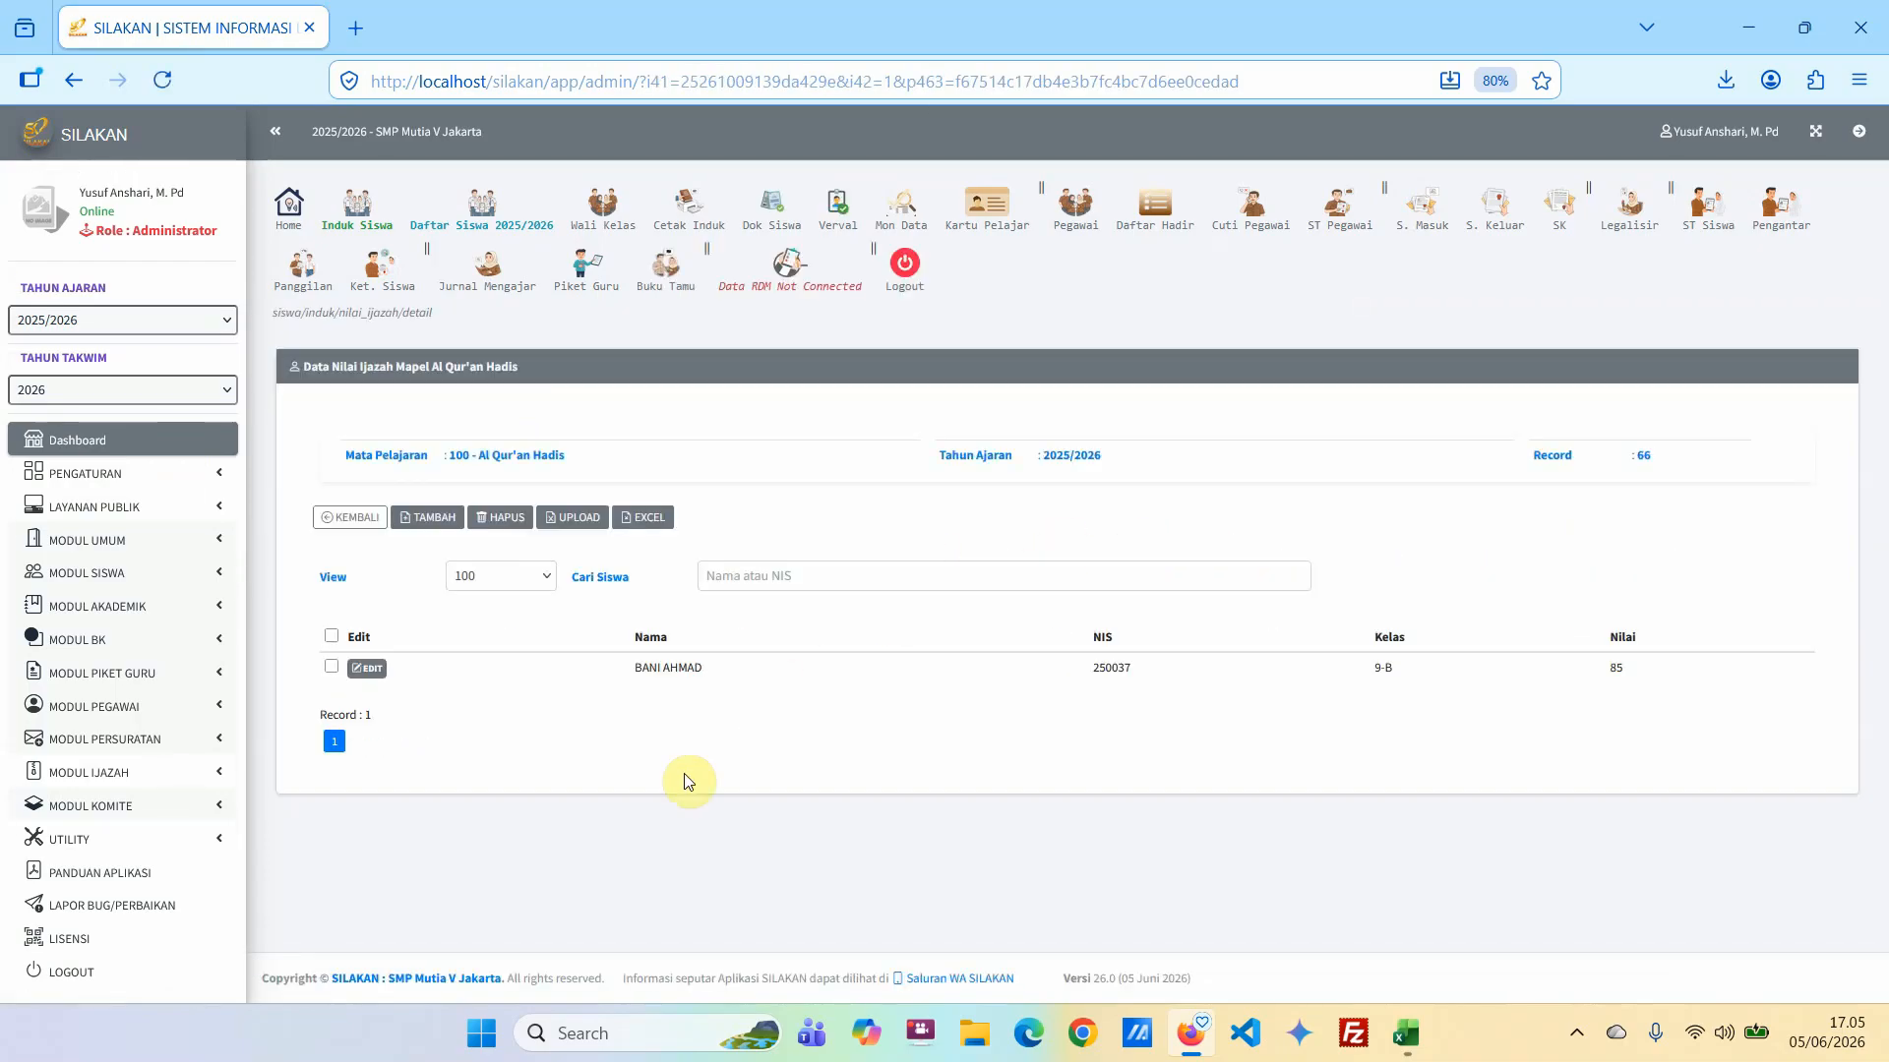
pyautogui.click(568, 520)
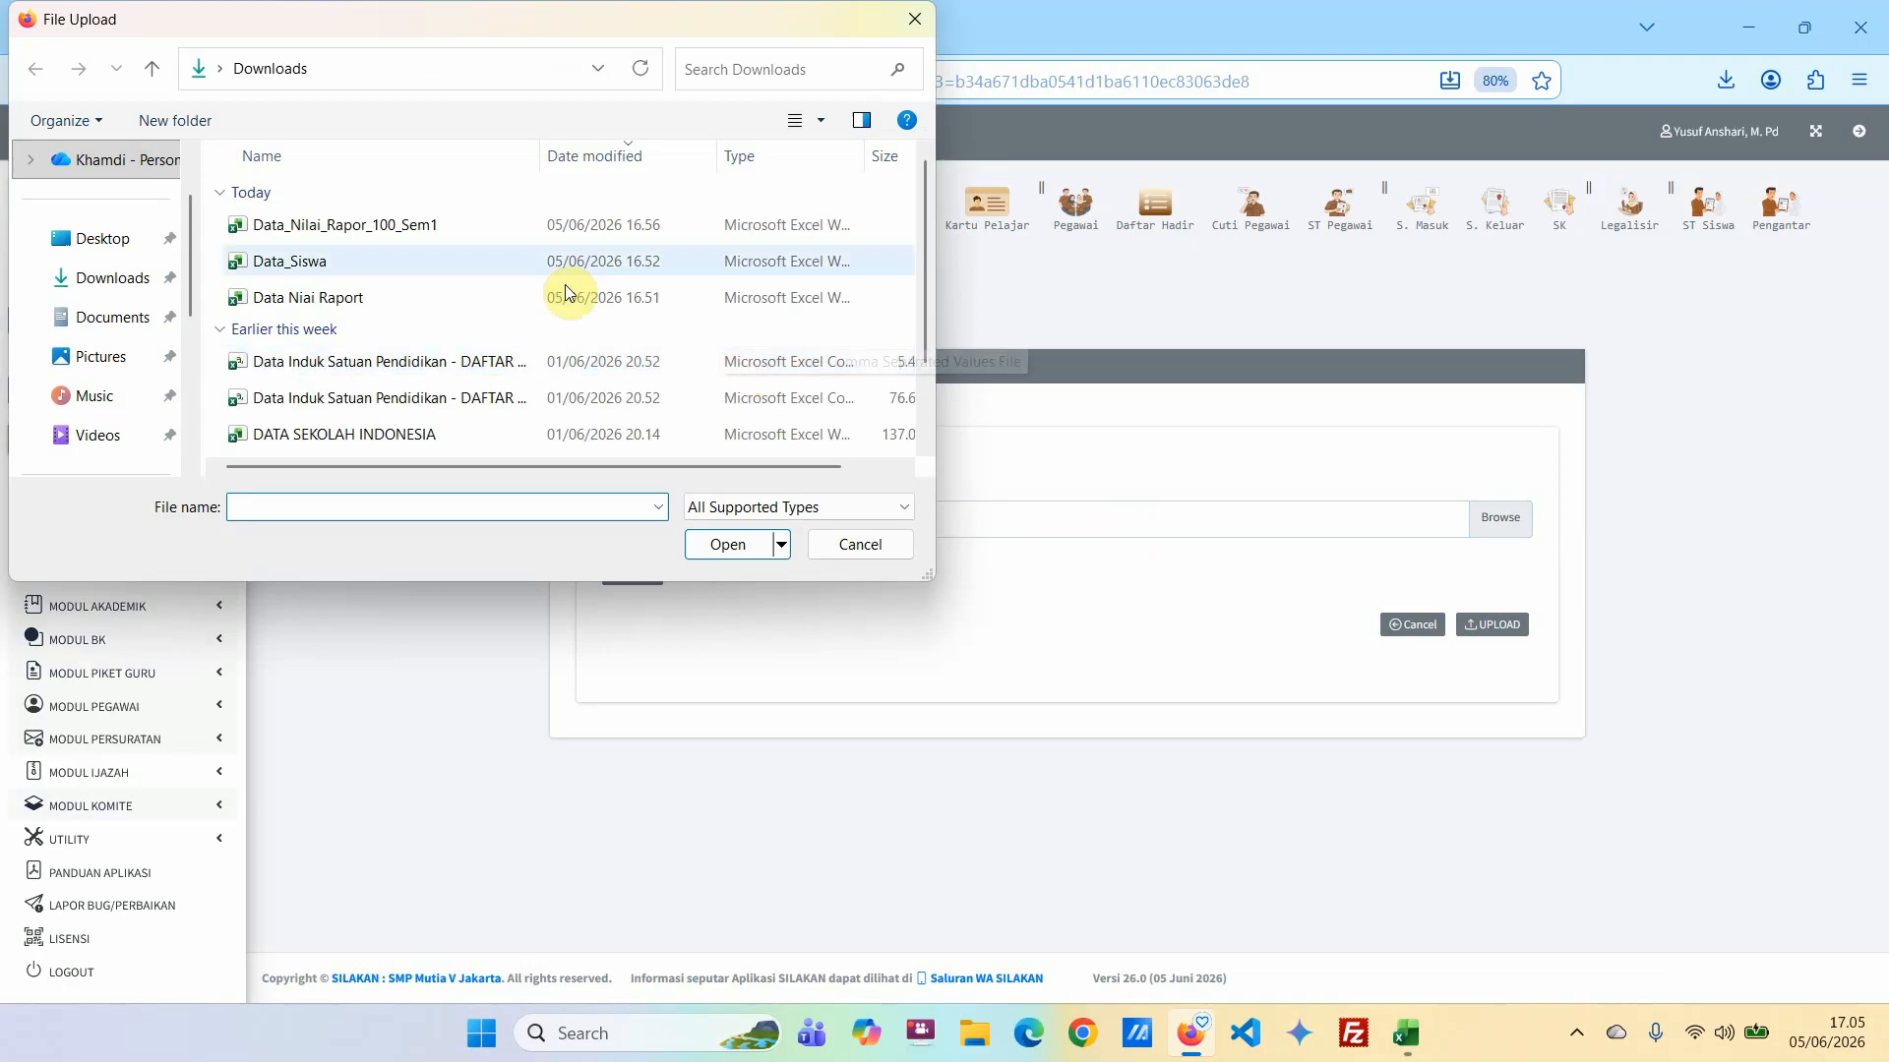
pyautogui.click(405, 228)
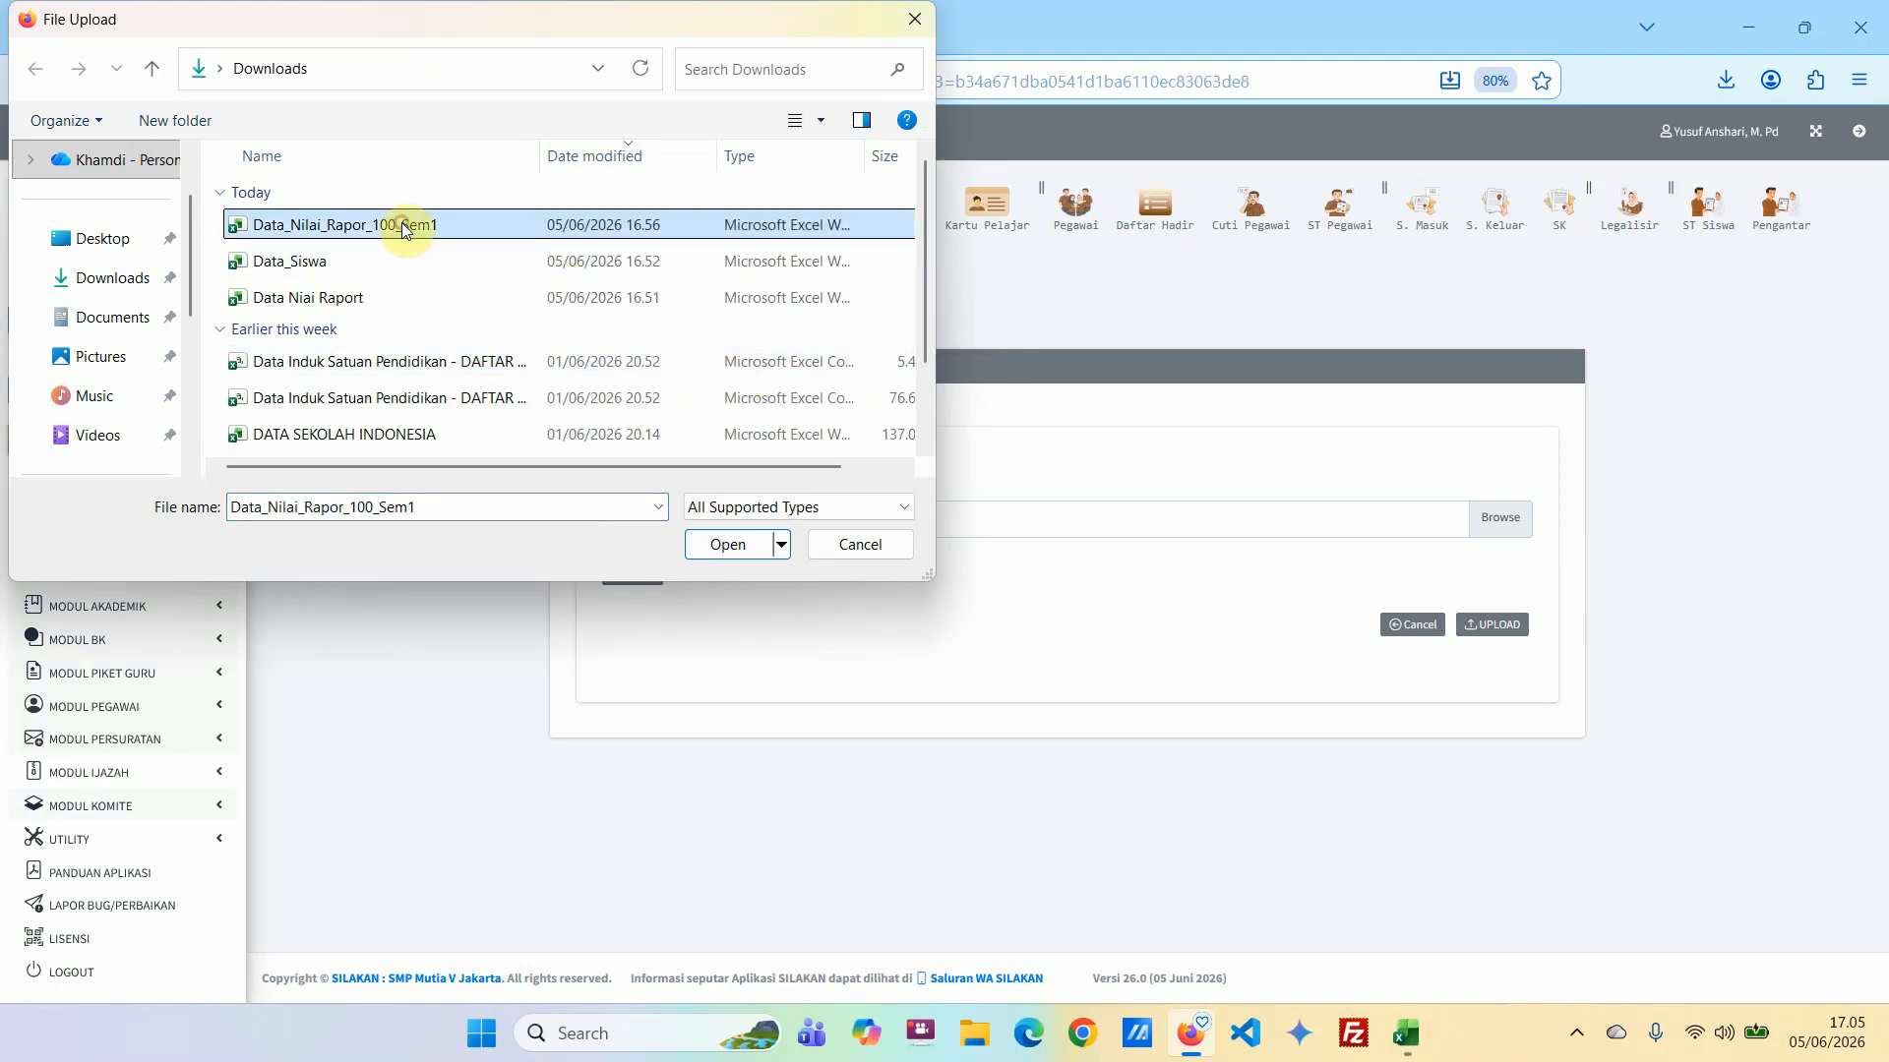
pyautogui.click(743, 547)
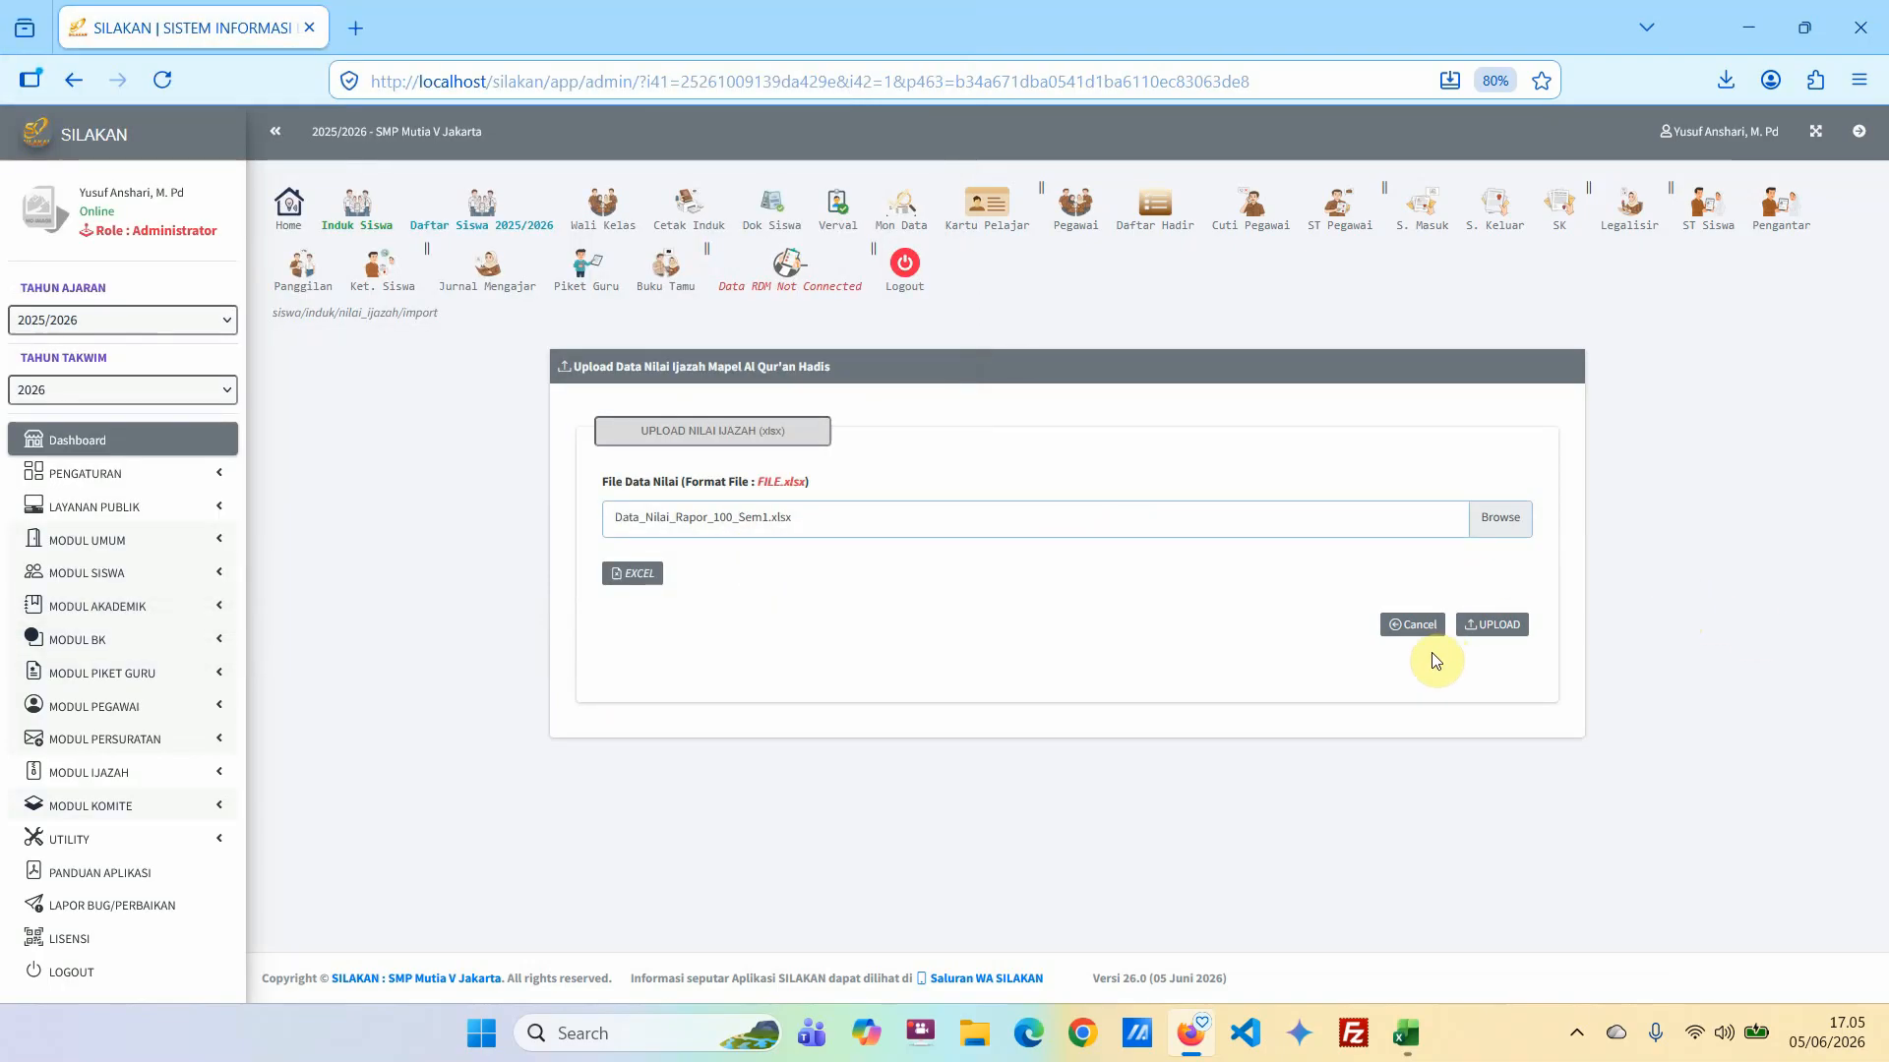
pyautogui.click(108, 445)
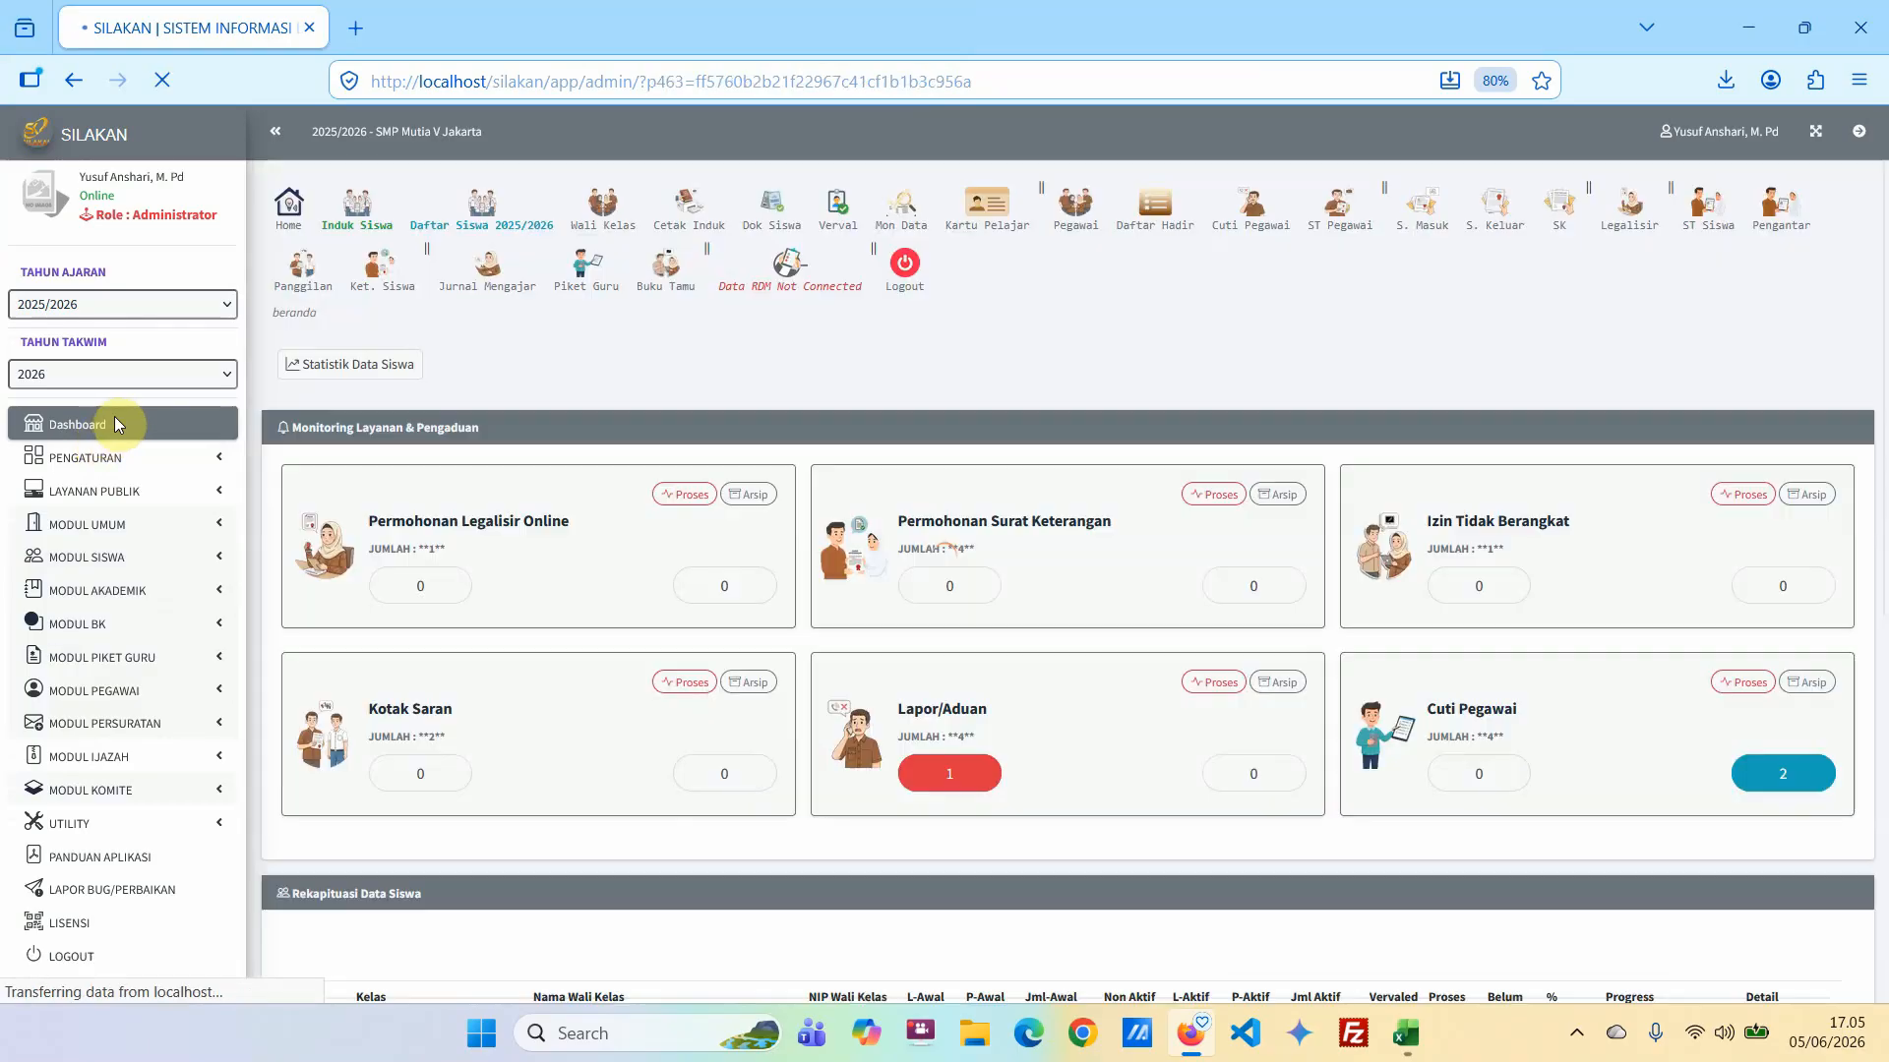